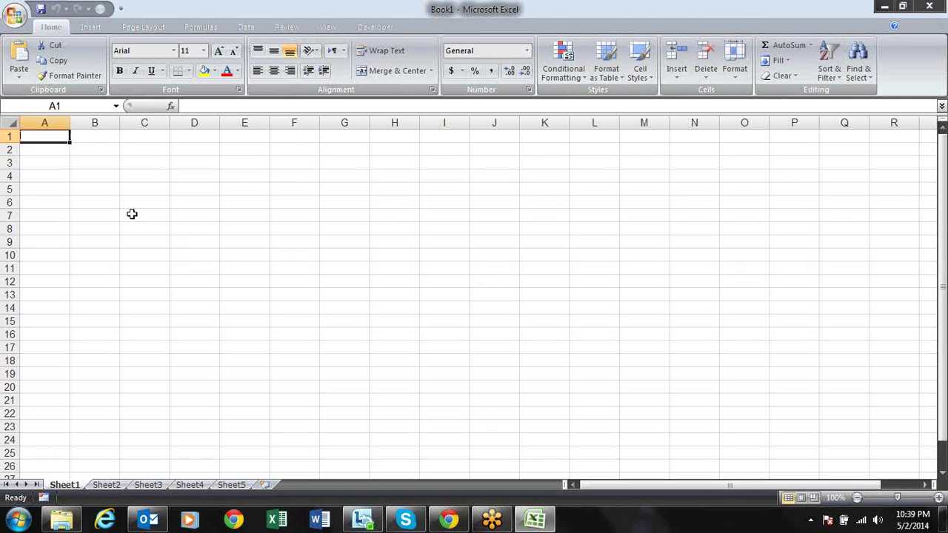
# - Show the Formulas tab's Text function list, which includes CONCATENATE
pyautogui.click(200, 27)
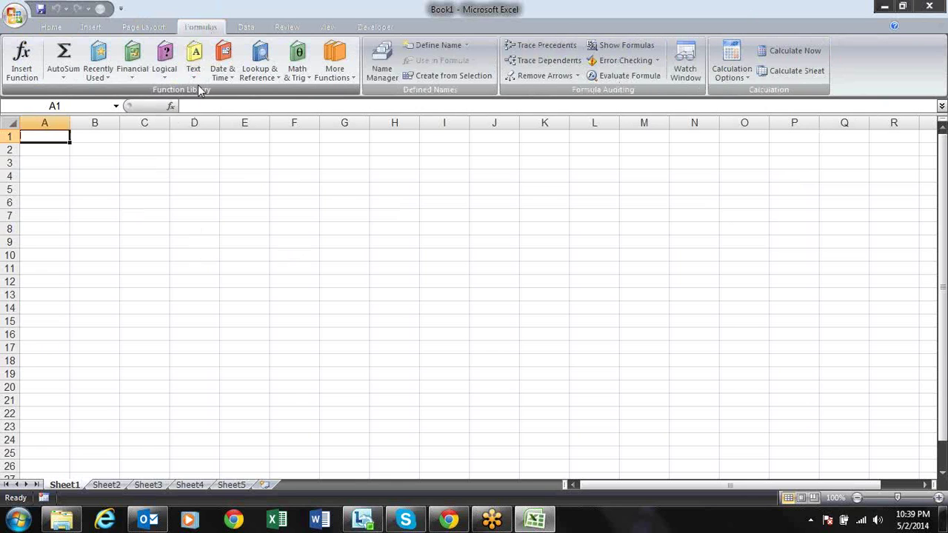
pyautogui.click(195, 70)
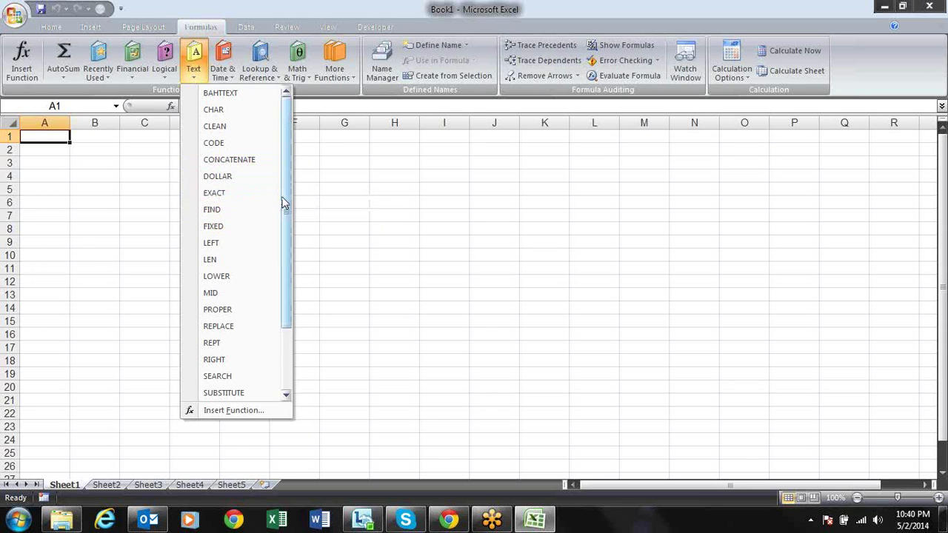
# - Dismiss the Text function list and move around row 1, ending back at cell A1
pyautogui.click(323, 145)
pyautogui.press('Right')
pyautogui.press('Right')
pyautogui.press('Left')
pyautogui.press('Left')
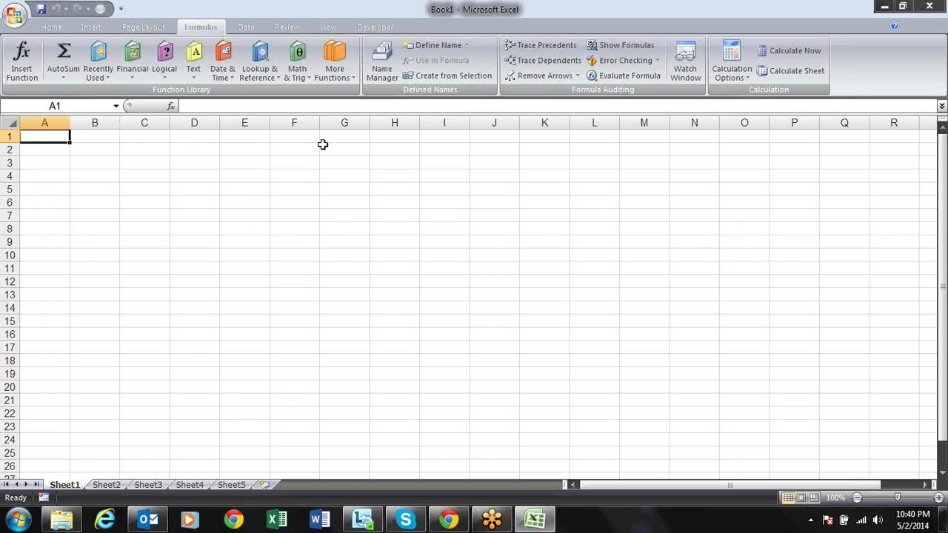
pyautogui.press('Down')
pyautogui.press('Up')
pyautogui.press('Right')
pyautogui.press('Right')
pyautogui.press('Right')
pyautogui.press('Left')
pyautogui.press('Left')
pyautogui.press('Left')
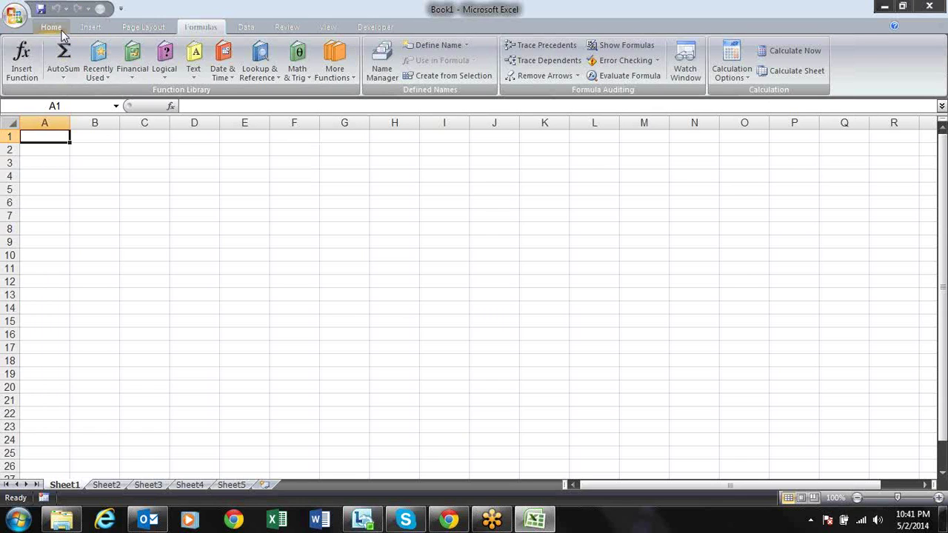
# - Browse the Home tab's Conditional Formatting colour scales, then dismiss the menu without applying any
pyautogui.click(53, 28)
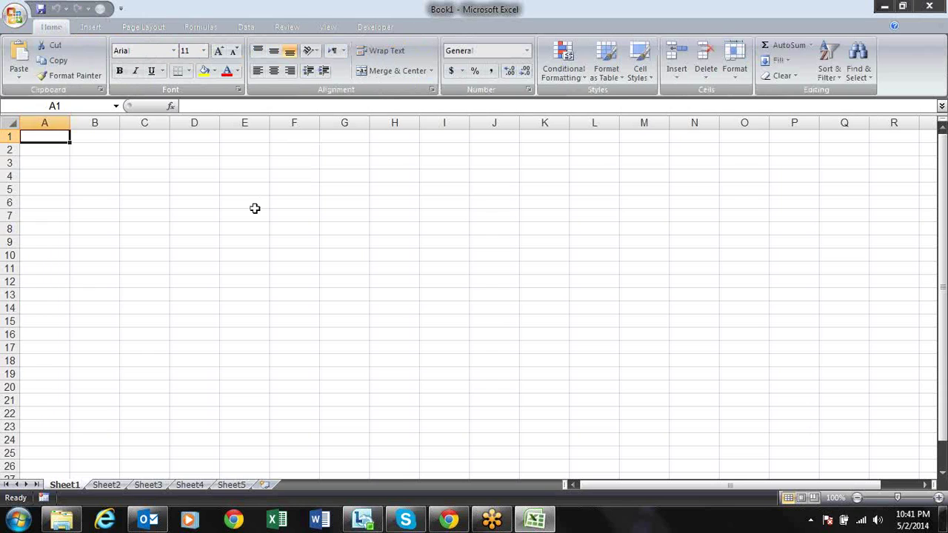
pyautogui.click(581, 78)
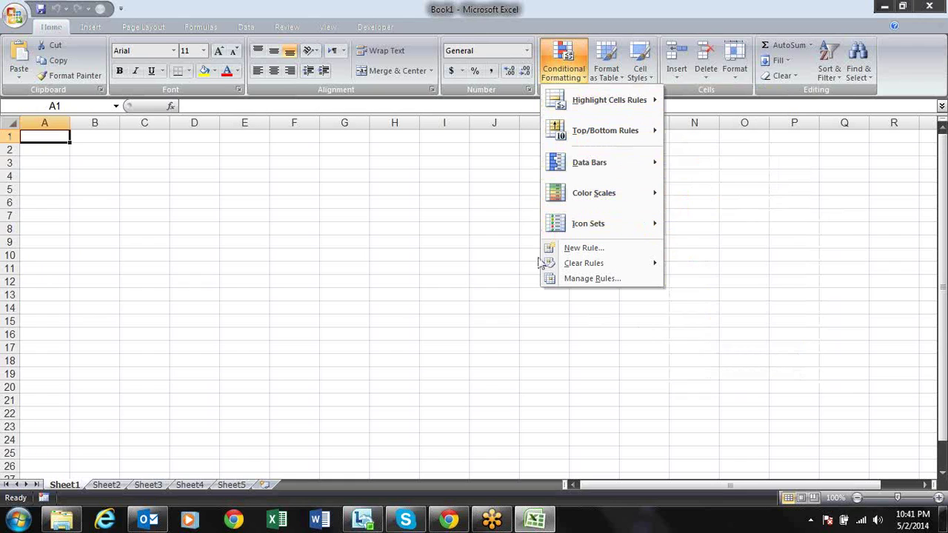
pyautogui.moveTo(593, 192)
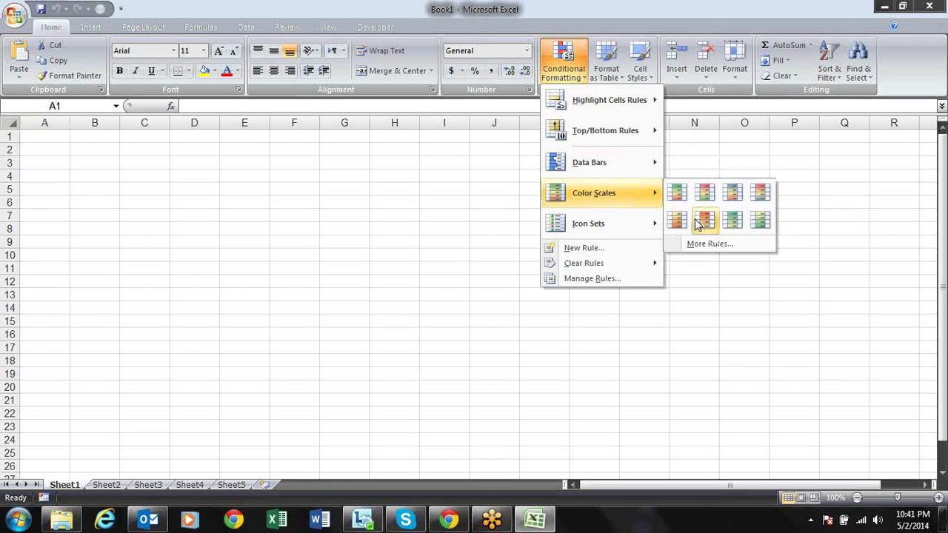
pyautogui.click(433, 222)
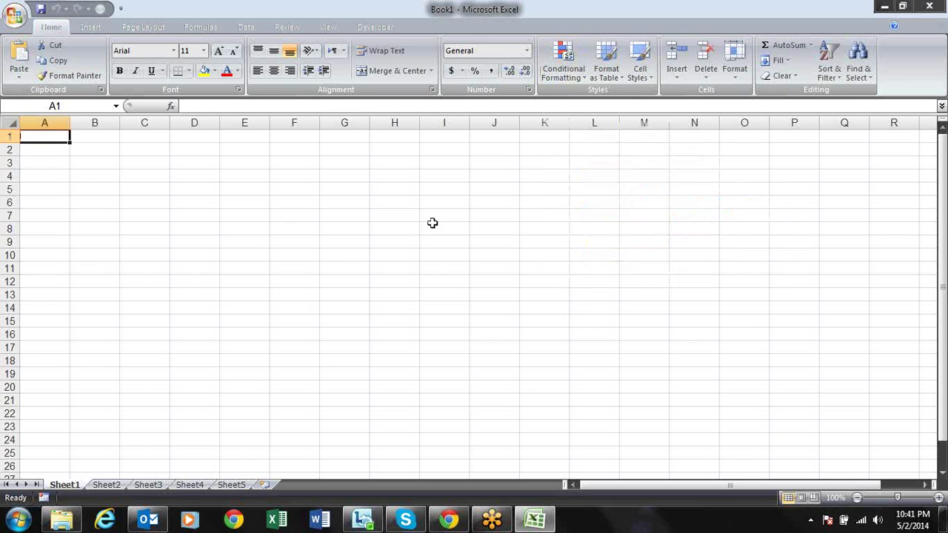
pyautogui.press('Right')
pyautogui.press('Right')
pyautogui.press('Right')
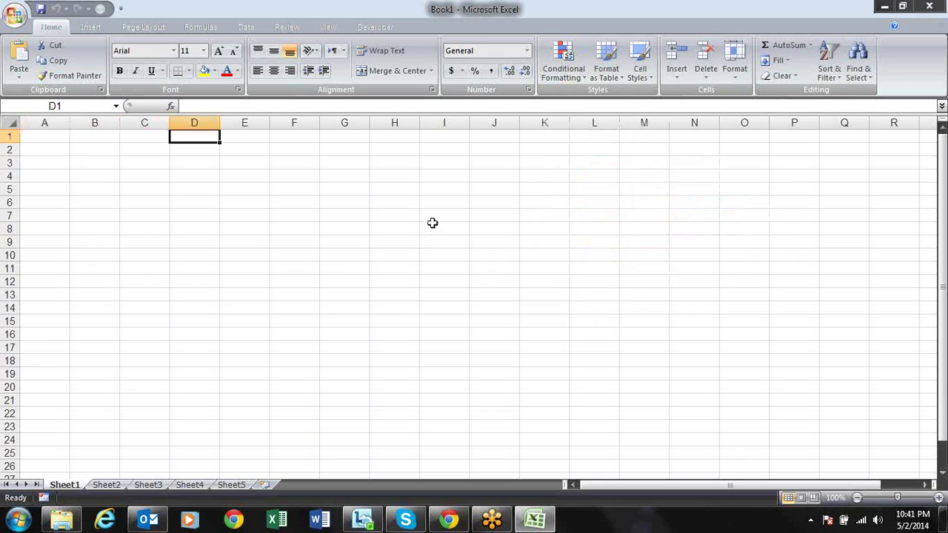
pyautogui.press('Right')
pyautogui.press('Right')
pyautogui.press('Left')
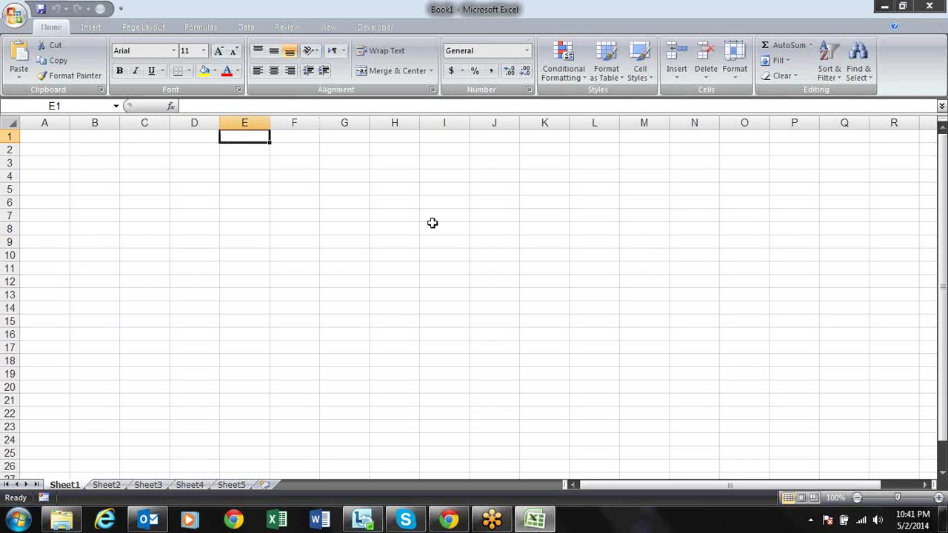
pyautogui.press('Home')
pyautogui.press('Right')
pyautogui.press('Right')
pyautogui.press('Right')
pyautogui.press('Left')
pyautogui.press('Left')
pyautogui.press('Left')
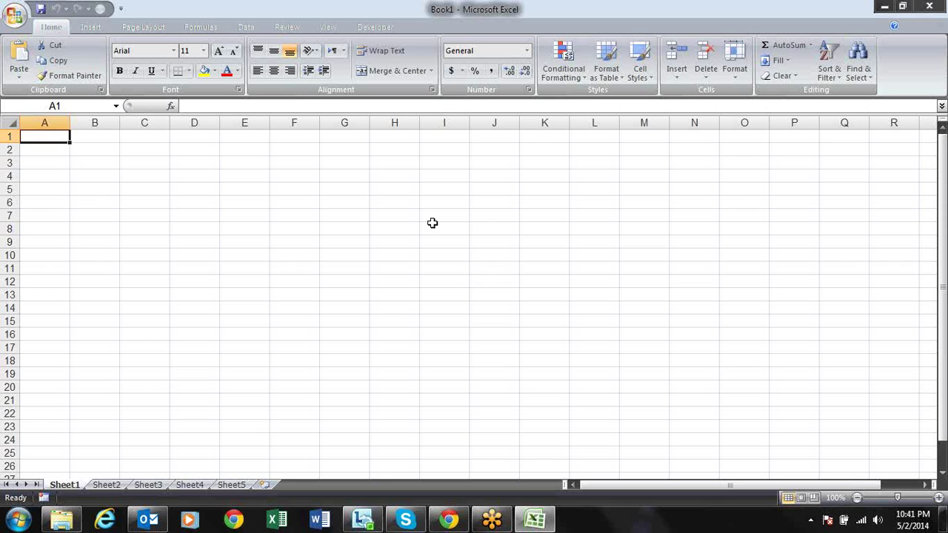
pyautogui.press('Right')
pyautogui.press('Right')
pyautogui.press('Left')
pyautogui.press('Left')
pyautogui.press('Right')
pyautogui.press('Right')
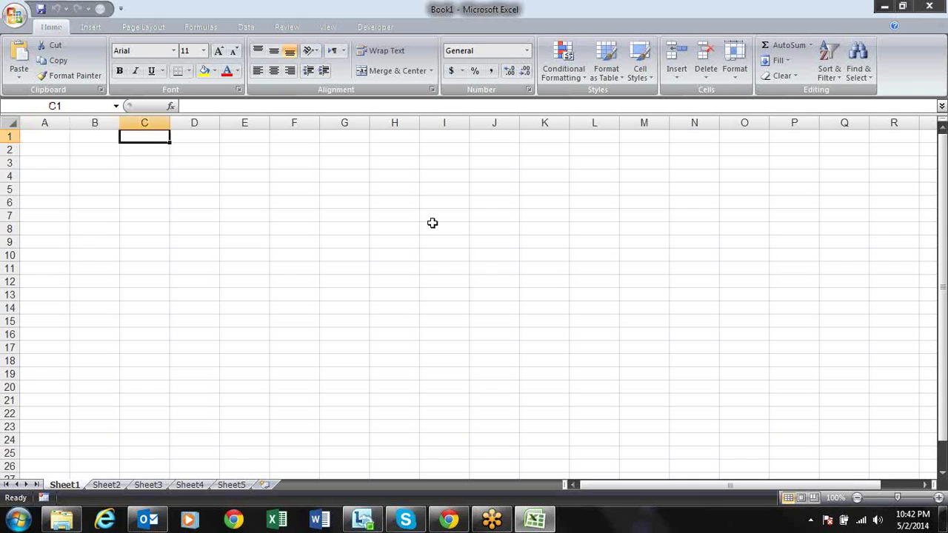
pyautogui.press('Right')
pyautogui.press('Right')
pyautogui.press('Right')
pyautogui.press('Right')
pyautogui.press('Right')
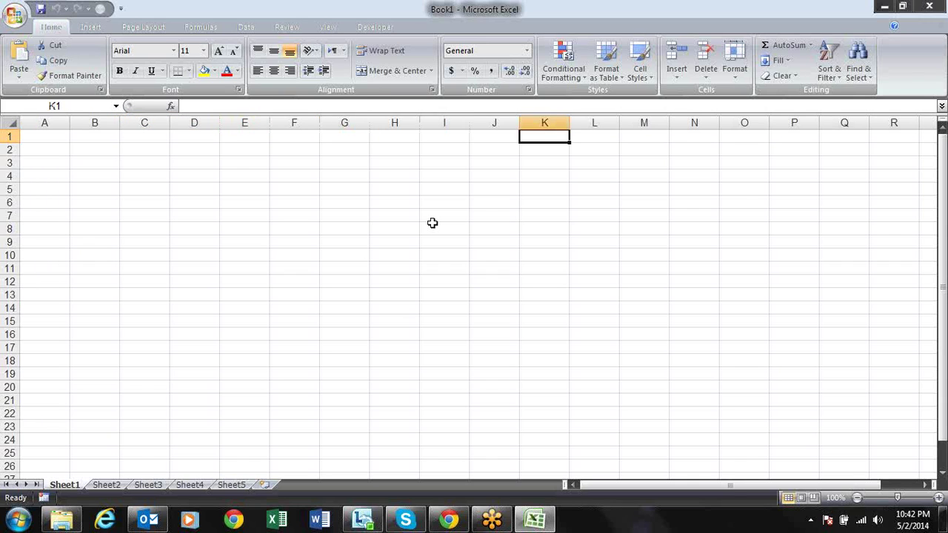
pyautogui.press('Left')
pyautogui.press('Left')
pyautogui.press('Left')
pyautogui.press('Left')
pyautogui.press('Left')
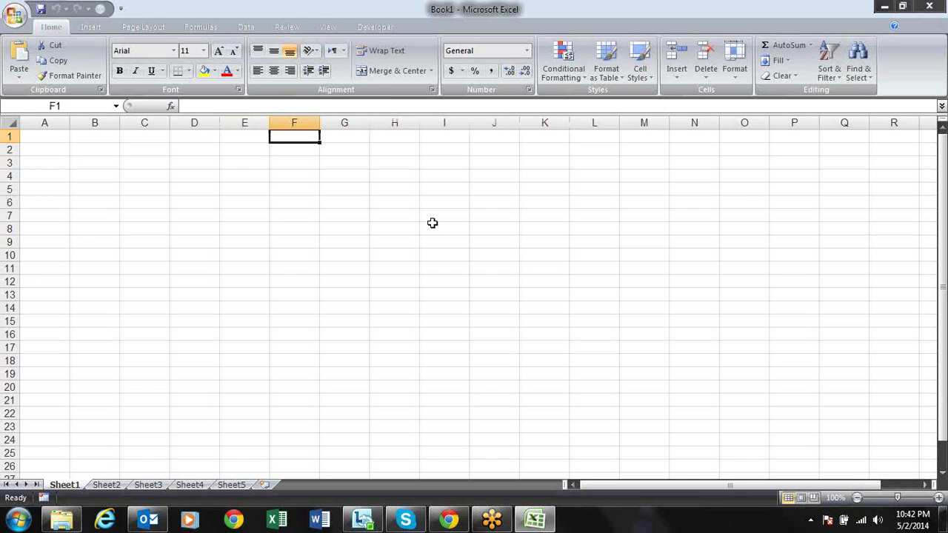
pyautogui.press('Left')
pyautogui.press('Left')
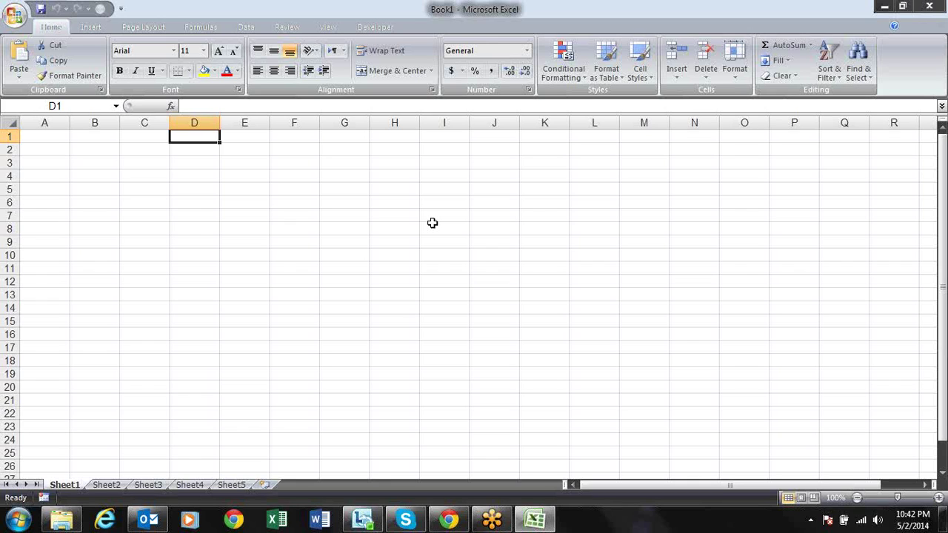
pyautogui.press('Left')
pyautogui.press('Left')
pyautogui.press('Left')
pyautogui.press('Right')
pyautogui.press('Right')
pyautogui.press('Right')
pyautogui.press('Right')
pyautogui.press('Left')
pyautogui.press('Left')
pyautogui.press('Left')
pyautogui.press('Left')
pyautogui.press('Right')
pyautogui.press('Right')
pyautogui.press('Left')
pyautogui.press('Left')
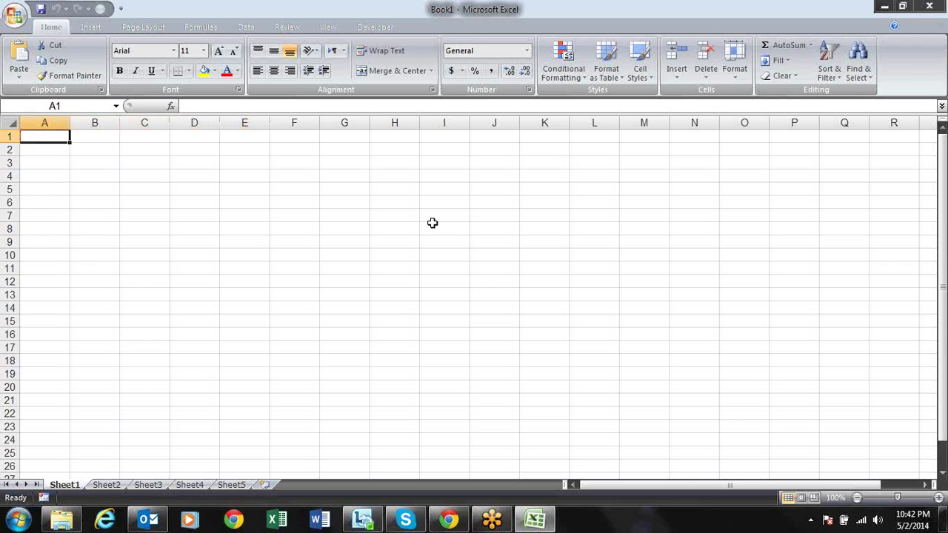
pyautogui.press('Right')
pyautogui.press('Right')
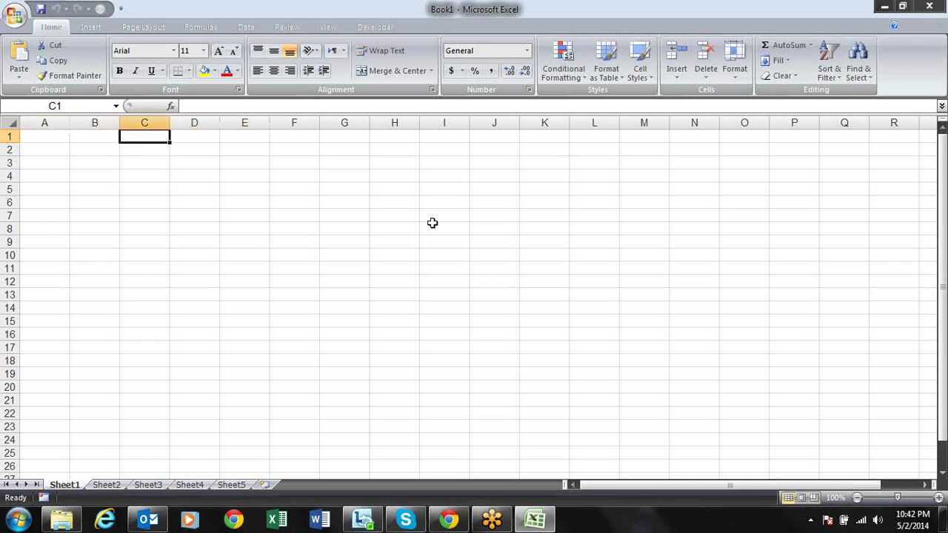
pyautogui.press('Left')
pyautogui.press('Left')
pyautogui.press('Right')
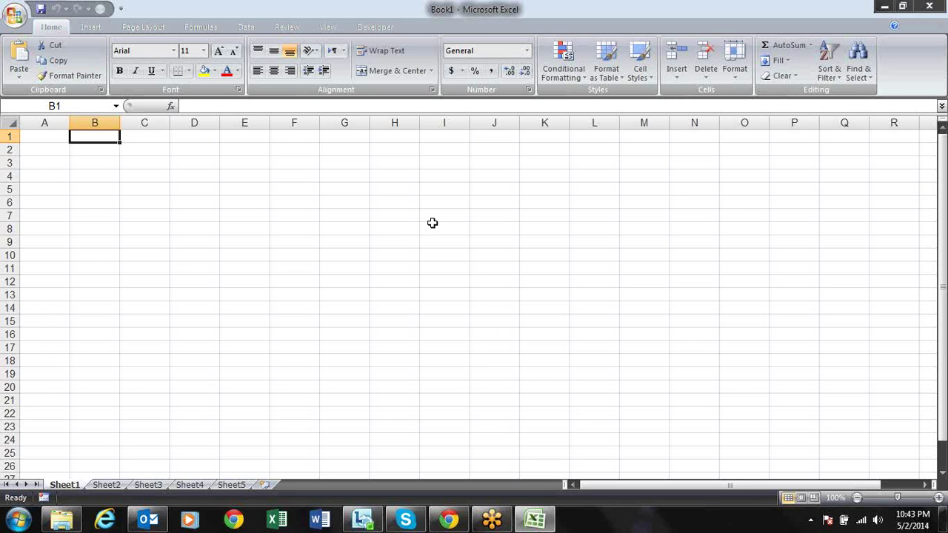
pyautogui.press('Left')
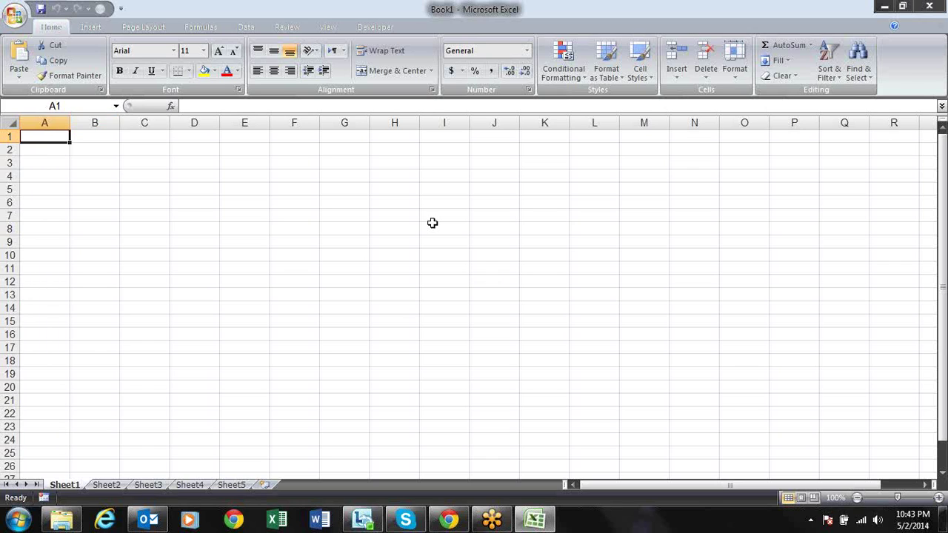
pyautogui.press('Right')
pyautogui.press('Right')
pyautogui.press('Right')
pyautogui.press('Right')
pyautogui.press('Left')
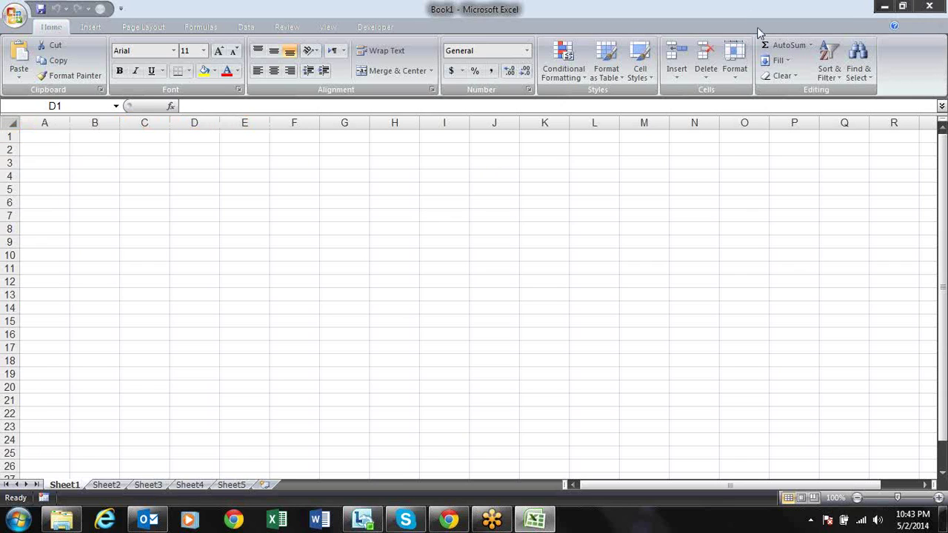
pyautogui.click(169, 142)
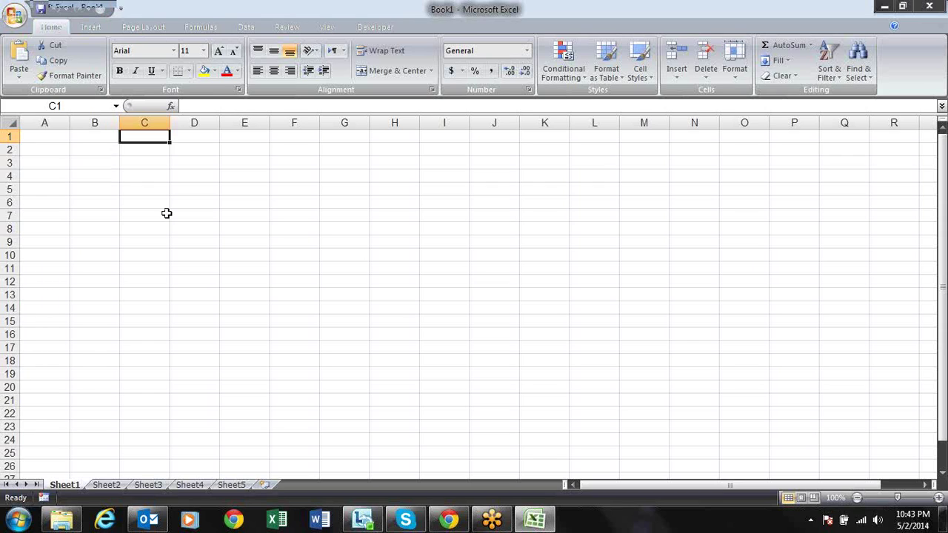
pyautogui.press('Down')
pyautogui.press('Down')
pyautogui.press('Down')
pyautogui.press('Up')
pyautogui.press('Up')
pyautogui.press('Up')
pyautogui.press('Down')
pyautogui.press('Down')
pyautogui.press('Up')
pyautogui.press('Up')
# - Give cell C1 the Special number format with locale Russian (Russia)
pyautogui.click(529, 89)
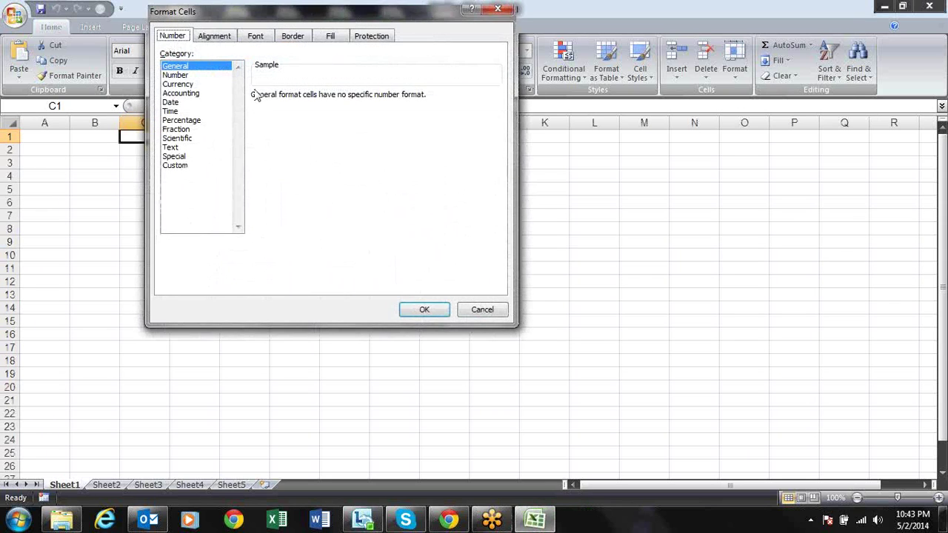
pyautogui.click(188, 156)
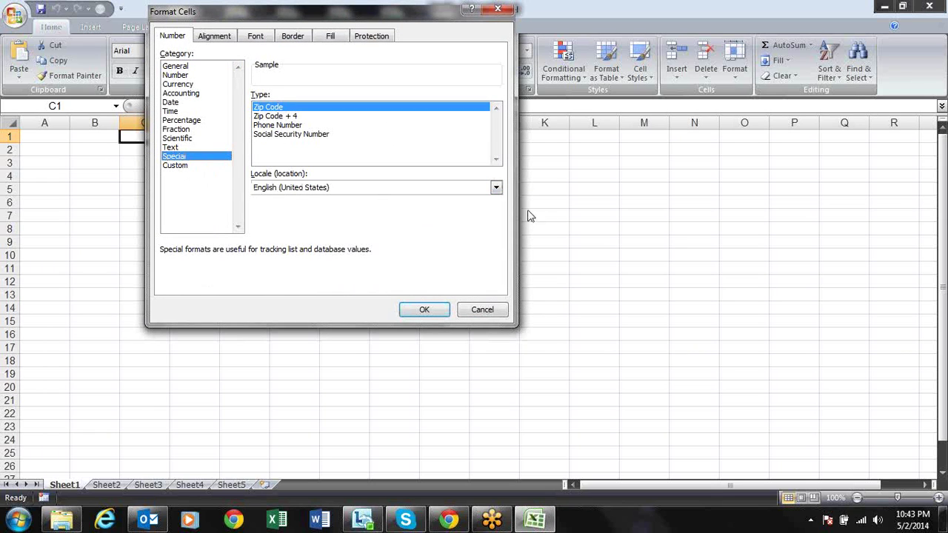
pyautogui.click(496, 189)
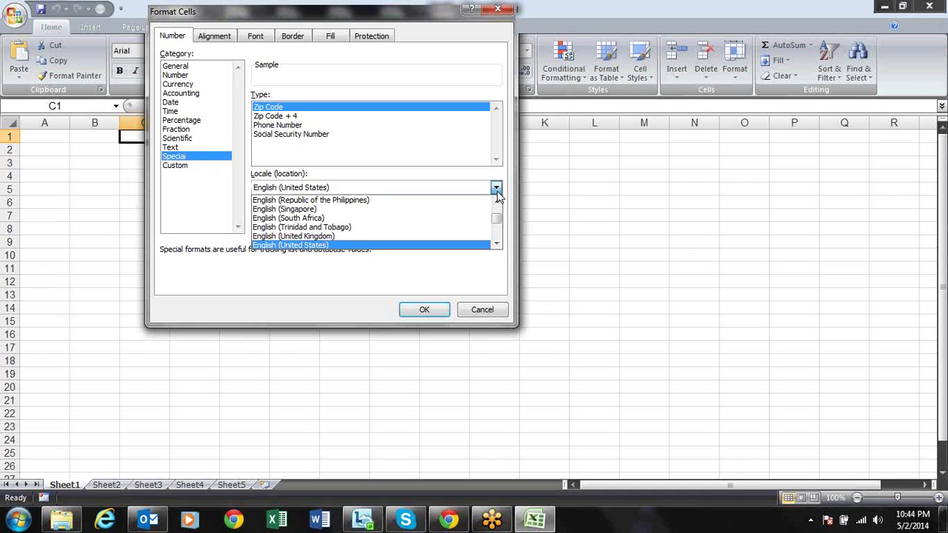
pyautogui.press('Up')
pyautogui.press('Up')
pyautogui.press('Up')
pyautogui.press('Up')
pyautogui.press('Up')
pyautogui.press('Up')
pyautogui.press('Up')
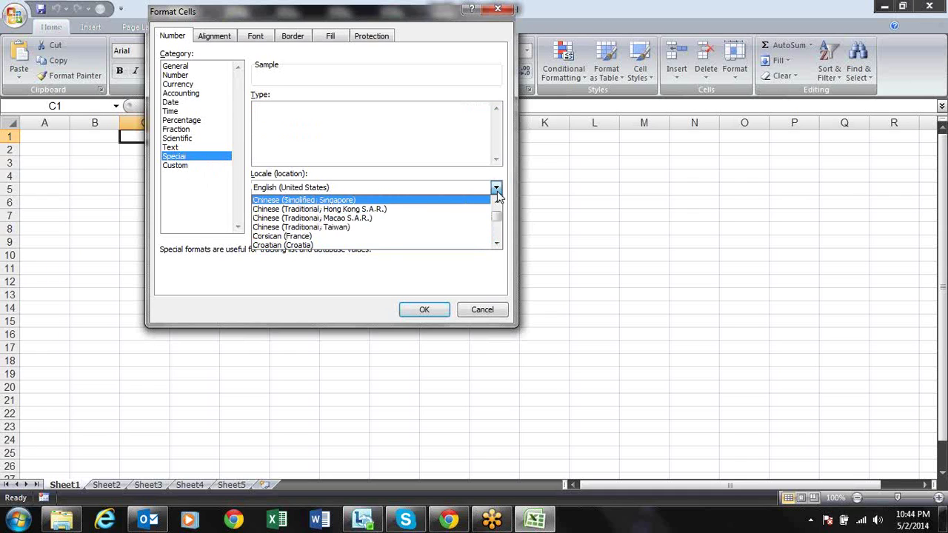
pyautogui.write('ru')
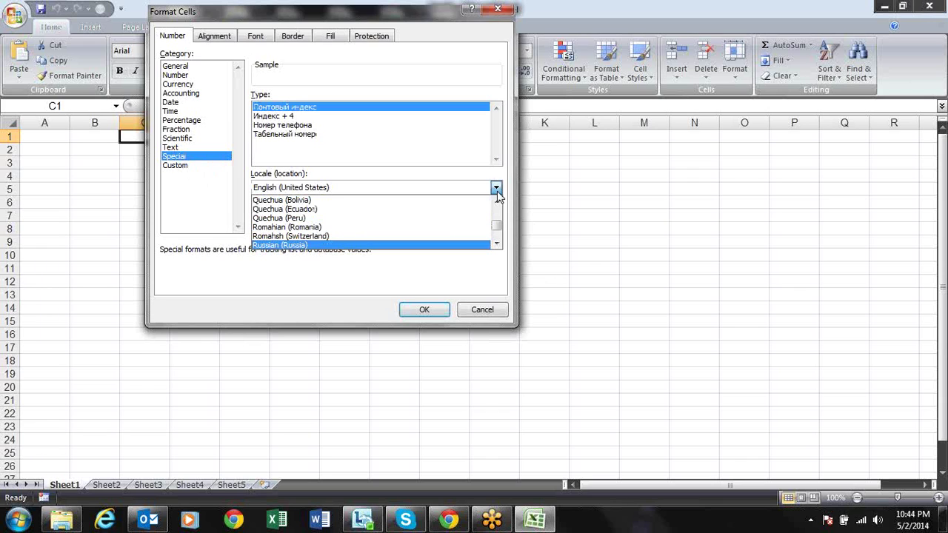
pyautogui.press('Down')
pyautogui.press('Up')
pyautogui.press('Return')
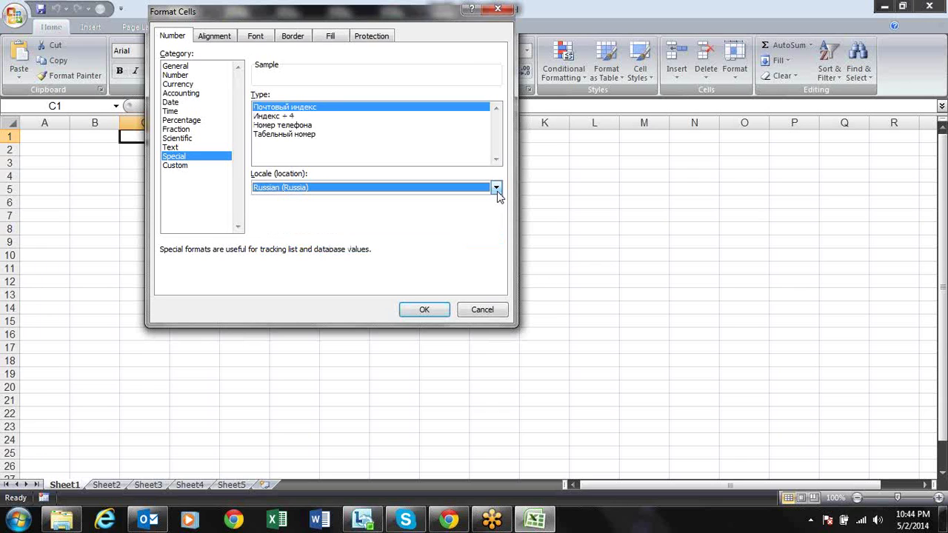
pyautogui.press('Return')
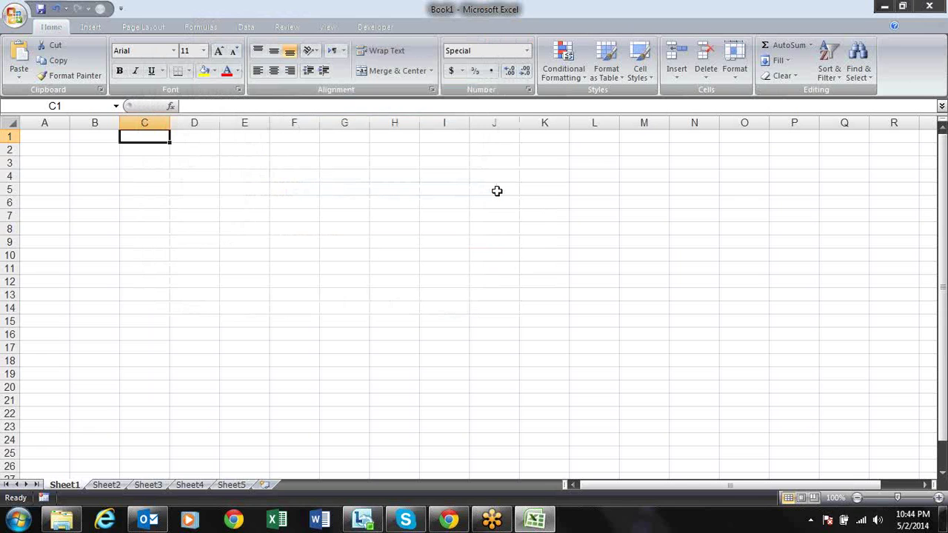
# - Enter sample text 'ssdf' in C3 and 'df' in C4
pyautogui.press('Down')
pyautogui.press('Down')
pyautogui.write('ssdf')
pyautogui.press('Return')
pyautogui.write('df')
pyautogui.press('Return')
pyautogui.press('Up')
pyautogui.press('Up')
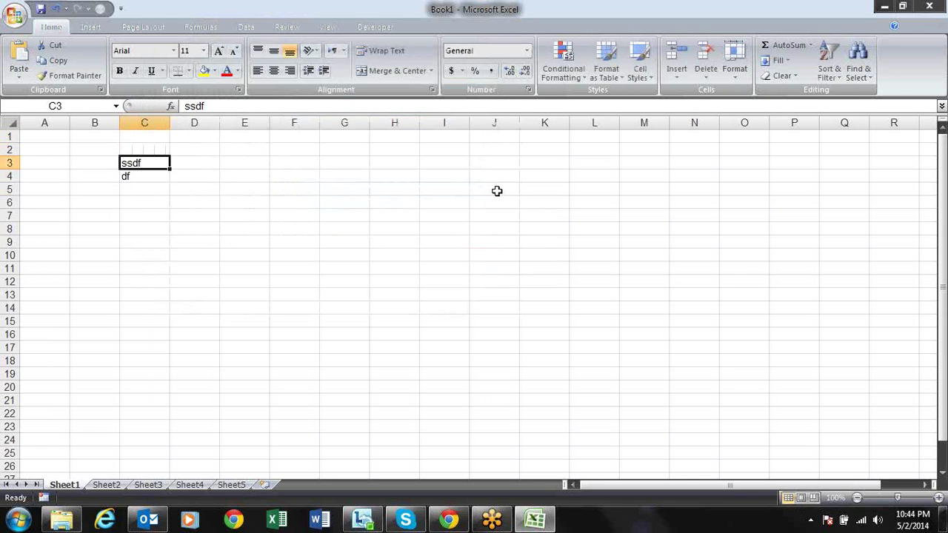
# - Apply the Special number format with Russian (Russia) locale to cell C3
pyautogui.hotkey('ctrl', '1')
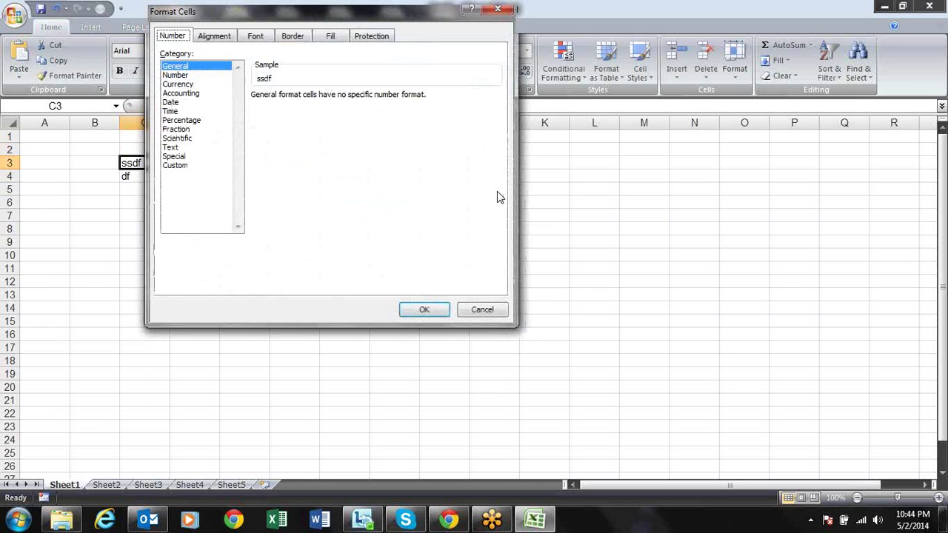
pyautogui.press('Escape')
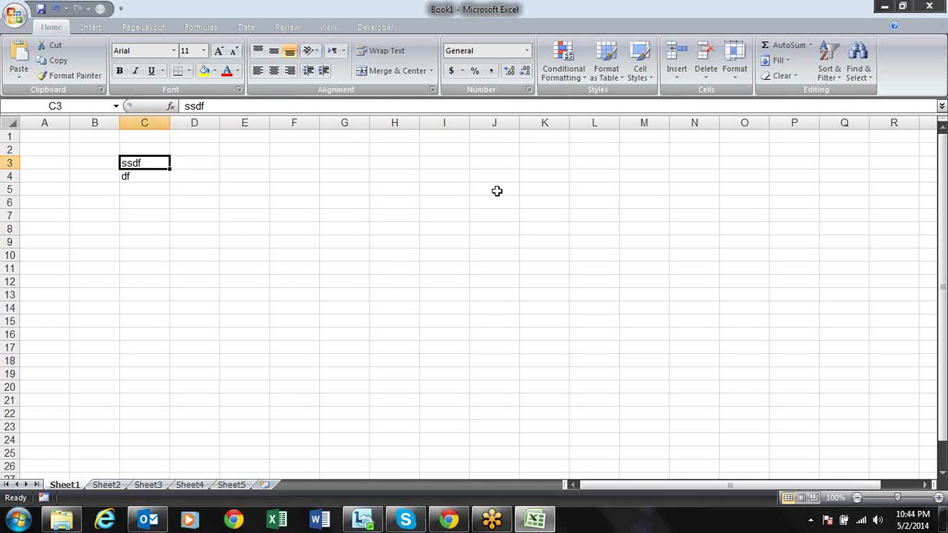
pyautogui.hotkey('ctrl', '1')
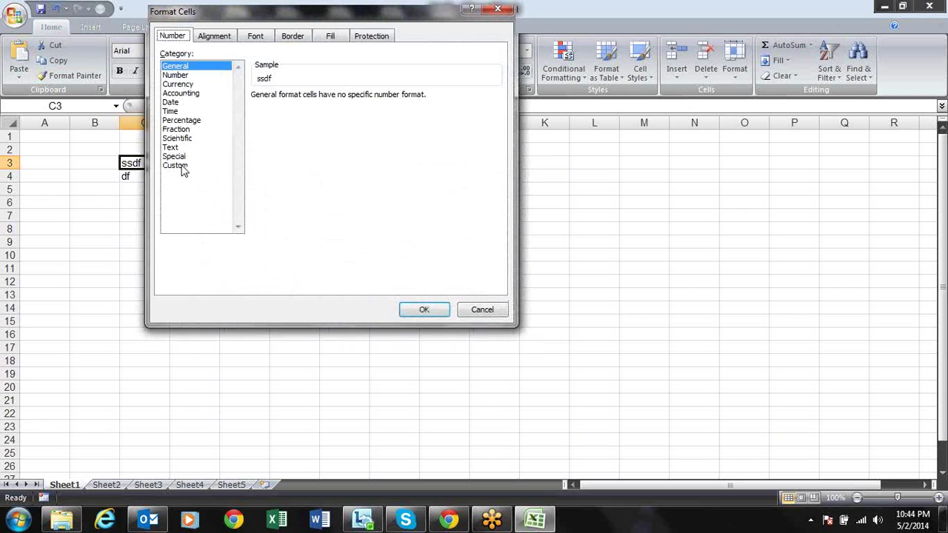
pyautogui.click(179, 157)
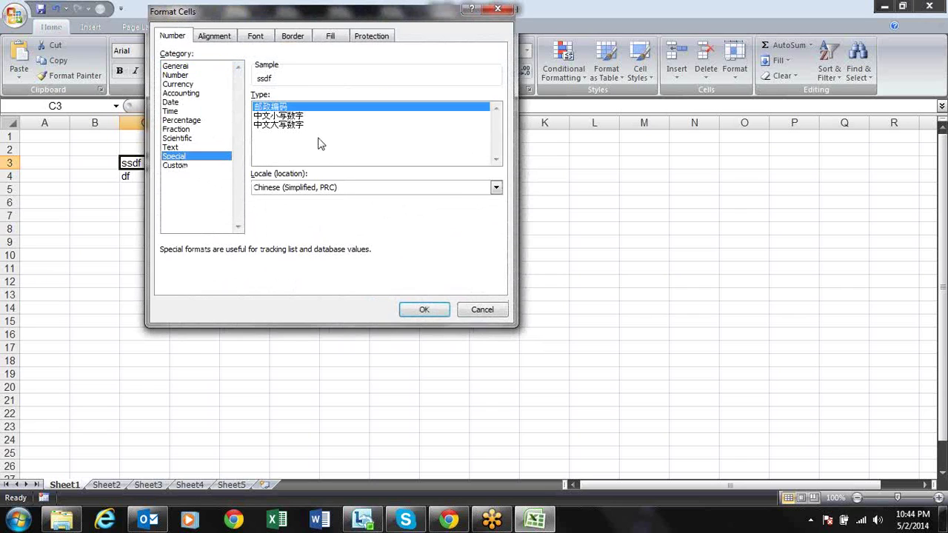
pyautogui.click(495, 188)
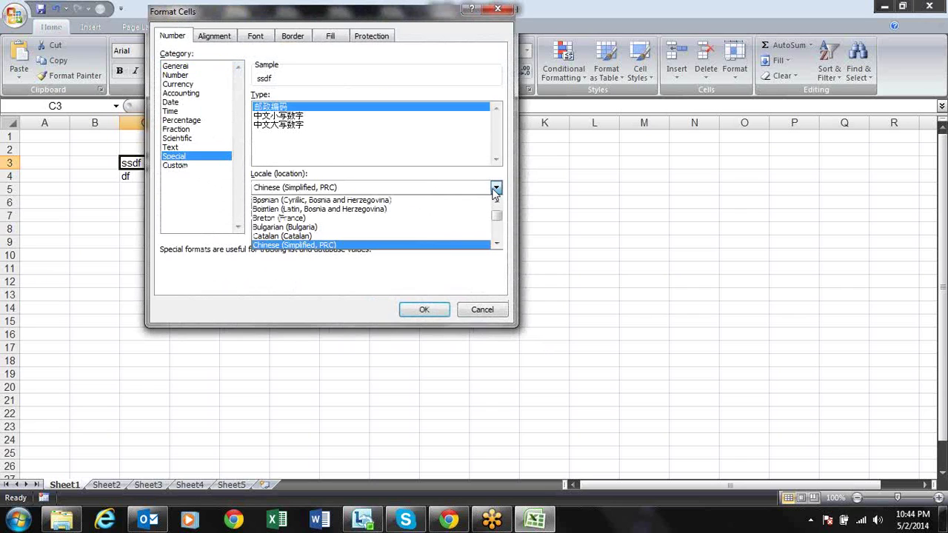
pyautogui.write('ru')
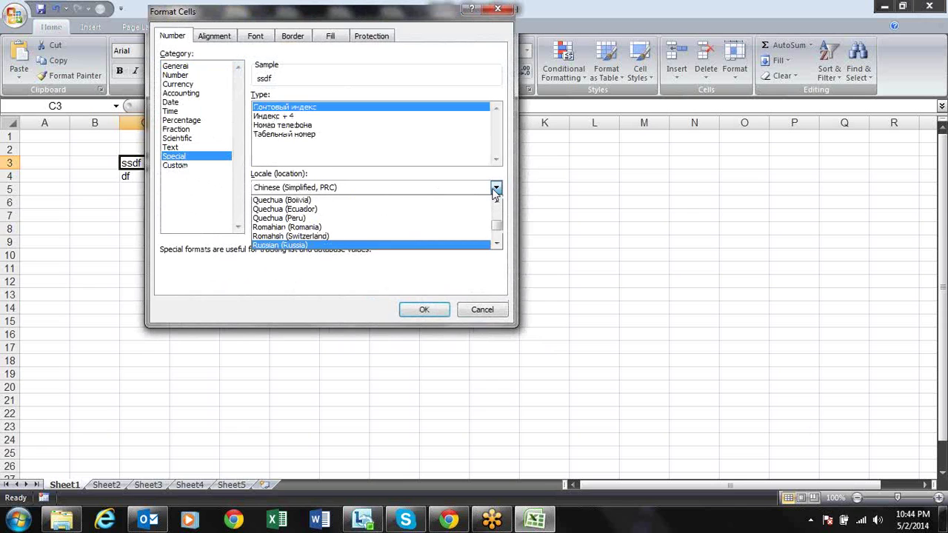
pyautogui.press('Return')
pyautogui.click(405, 309)
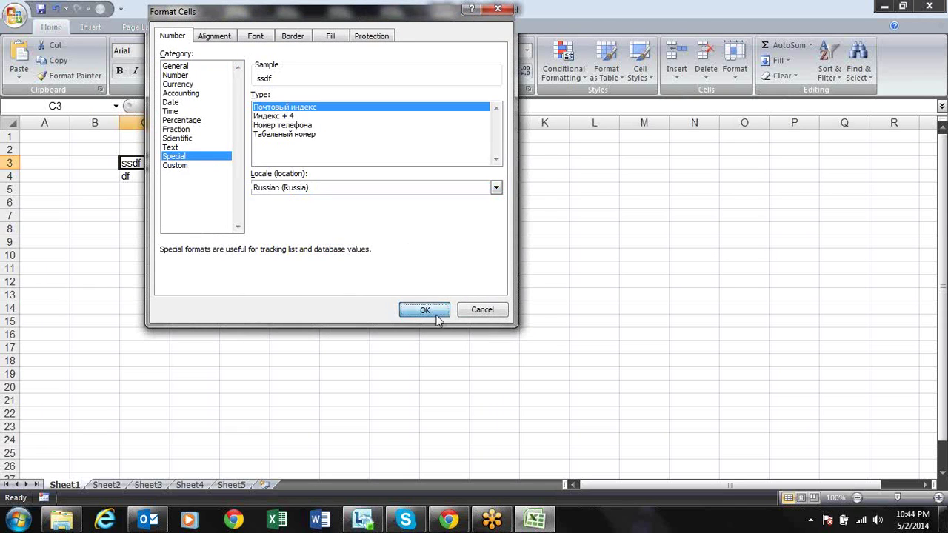
# - Change C3's text to 'sdfsd', then reopen Format Cells and cancel without changes
pyautogui.write('sd')
pyautogui.press('Return')
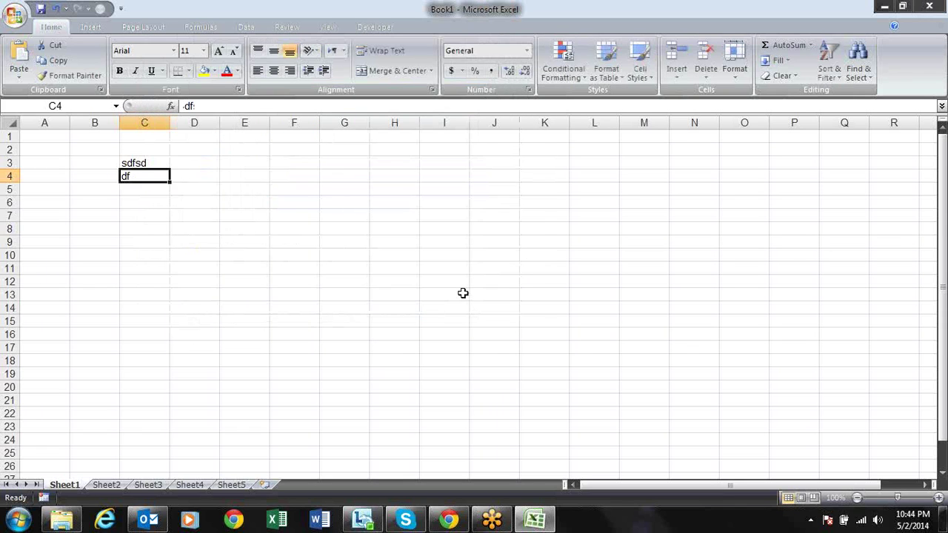
pyautogui.press('Up')
pyautogui.hotkey('ctrl', '1')
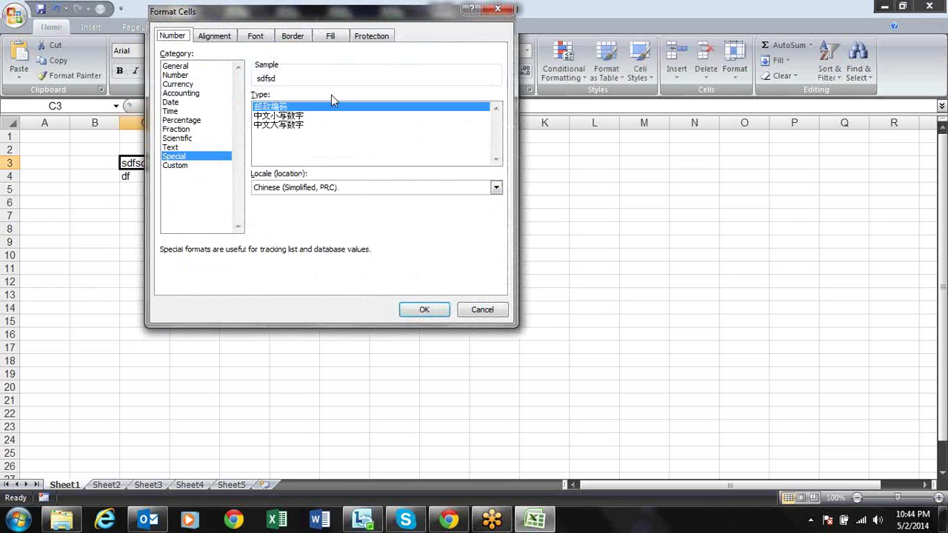
pyautogui.click(309, 189)
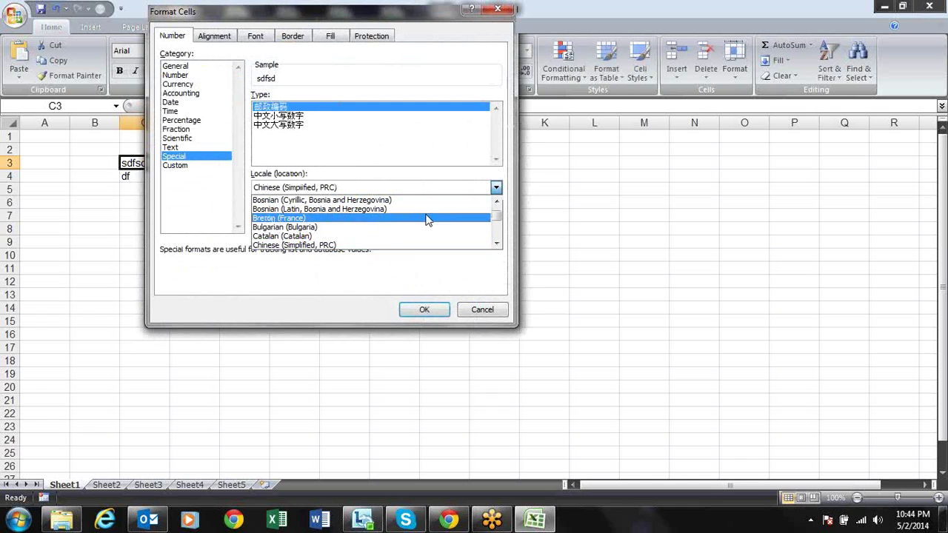
pyautogui.click(482, 310)
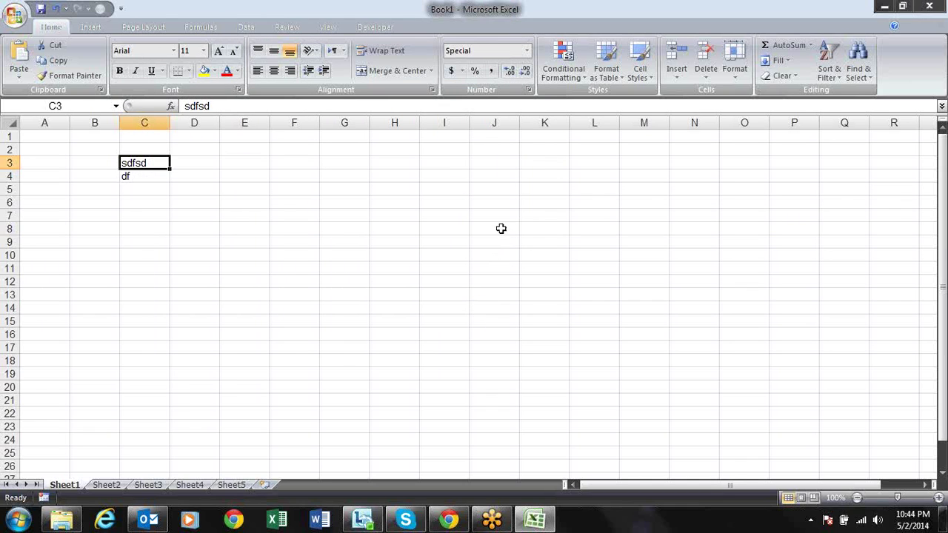
# - Clear the test text from C3 and C4
pyautogui.hotkey('shift', 'Down')
pyautogui.press('Delete')
pyautogui.press('Left')
pyautogui.press('Left')
pyautogui.press('Right')
pyautogui.press('Right')
pyautogui.press('Right')
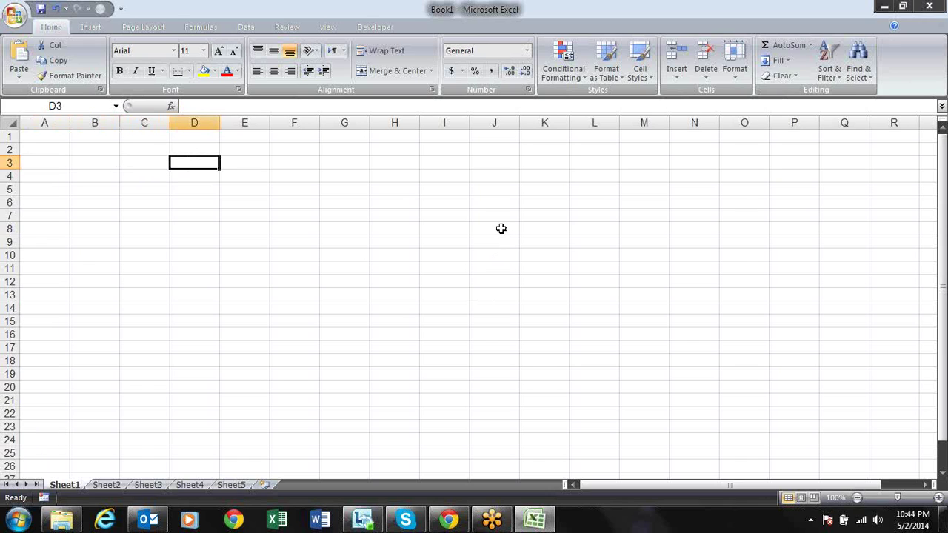
pyautogui.press('Left')
pyautogui.press('Left')
pyautogui.press('Left')
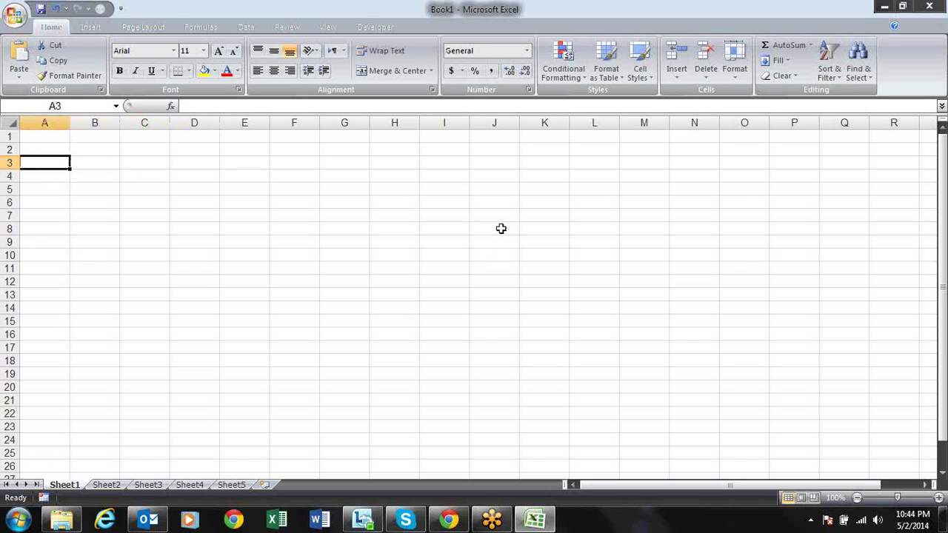
pyautogui.press('Right')
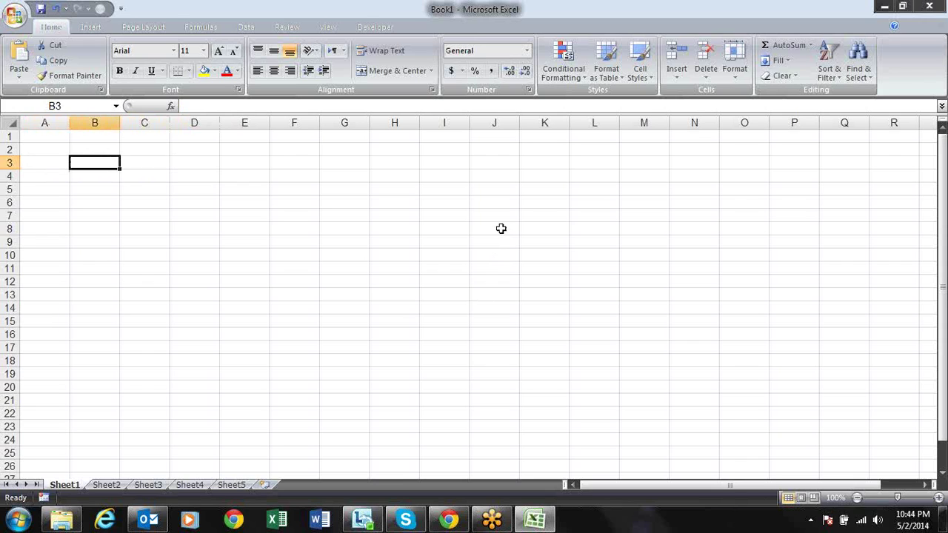
pyautogui.press('Right')
pyautogui.press('Right')
pyautogui.press('Right')
pyautogui.press('Right')
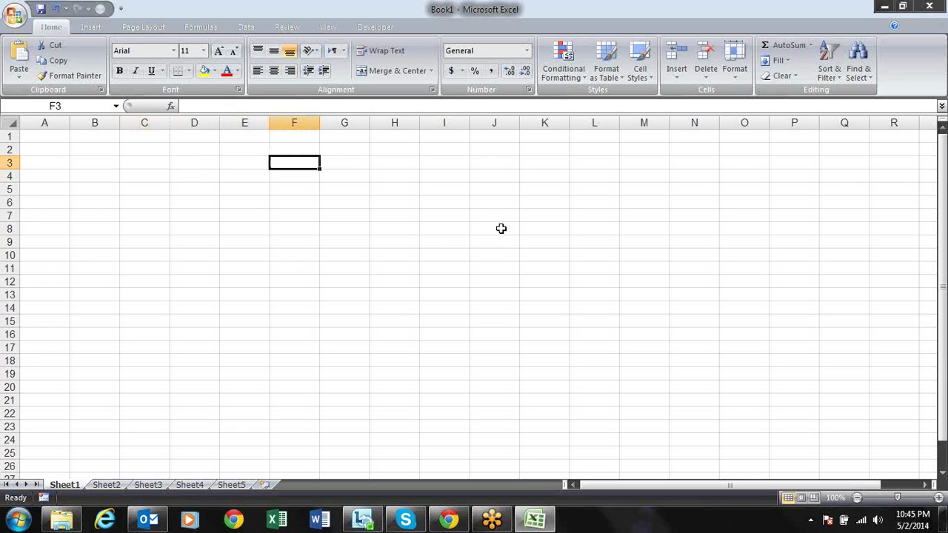
pyautogui.press('Left')
pyautogui.press('Home')
pyautogui.press('Up')
pyautogui.press('Up')
pyautogui.press('Right')
pyautogui.press('Right')
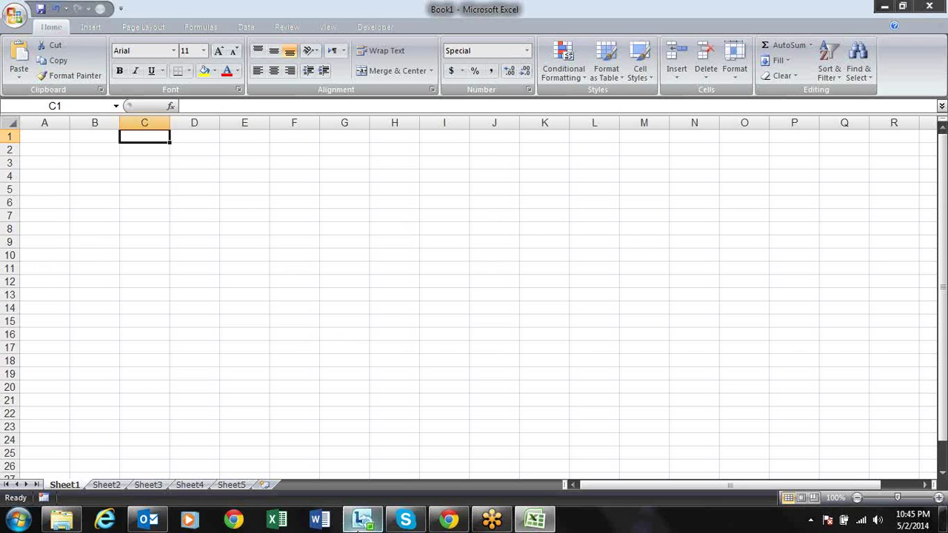
pyautogui.click(62, 520)
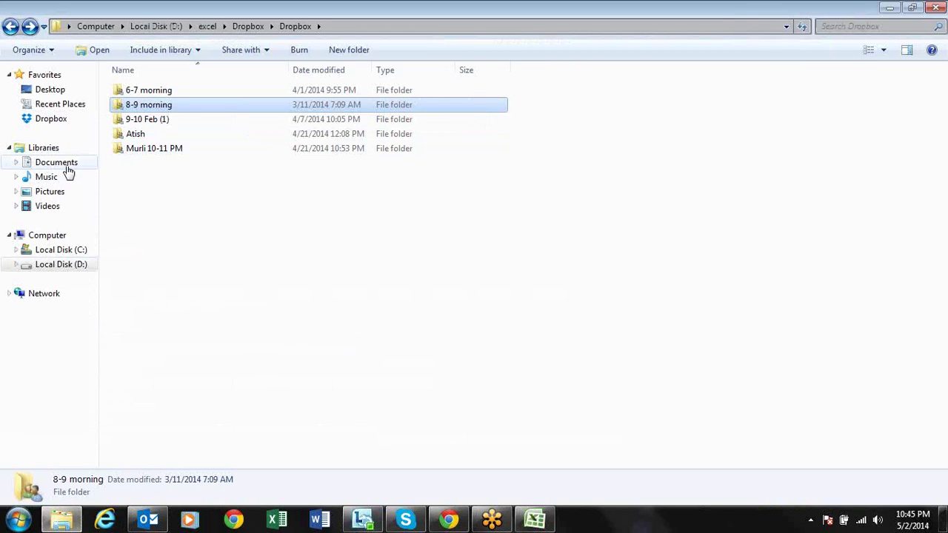
pyautogui.click(84, 266)
pyautogui.click(194, 163)
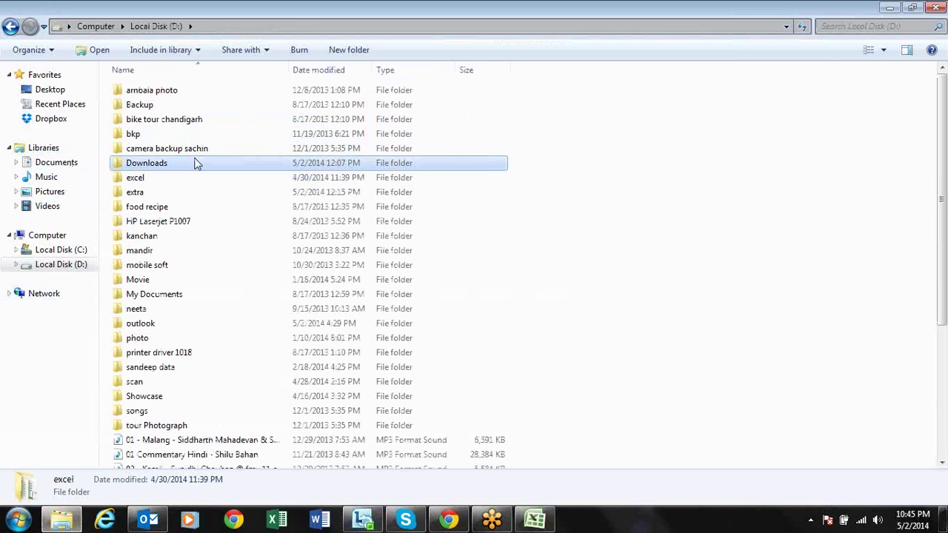
pyautogui.write('so')
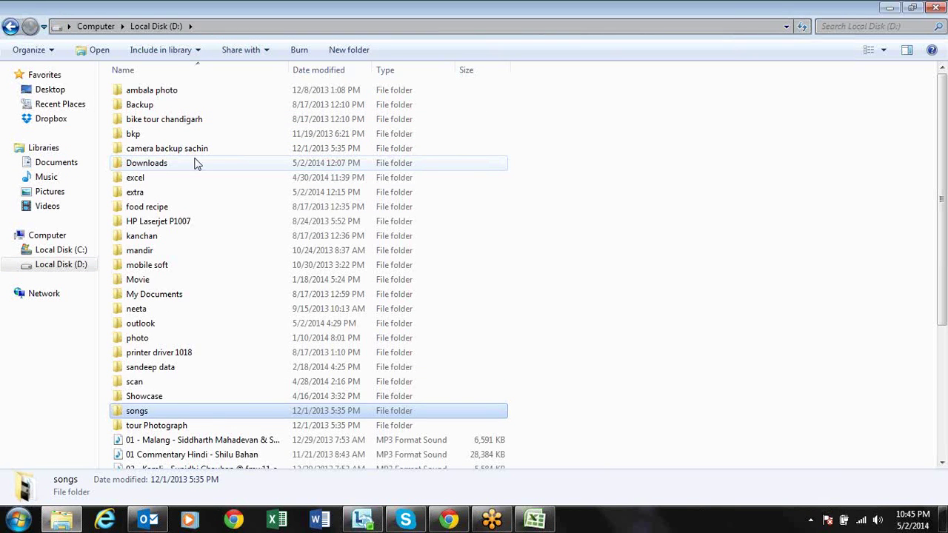
pyautogui.press('Up')
pyautogui.press('Up')
pyautogui.press('Up')
pyautogui.press('Return')
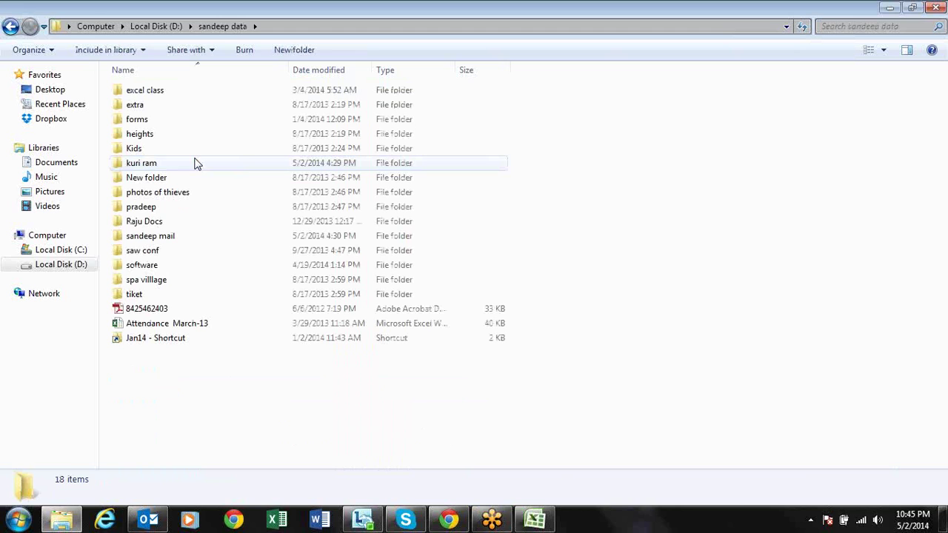
pyautogui.write('s')
pyautogui.press('Down')
pyautogui.press('Return')
pyautogui.press('BackSpace')
pyautogui.press('Down')
pyautogui.press('Return')
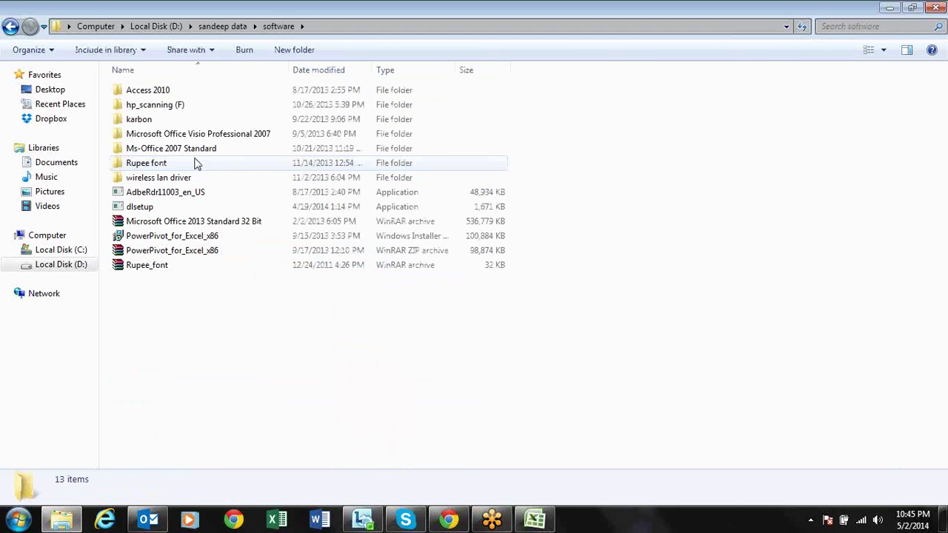
pyautogui.press('Down')
pyautogui.press('Up')
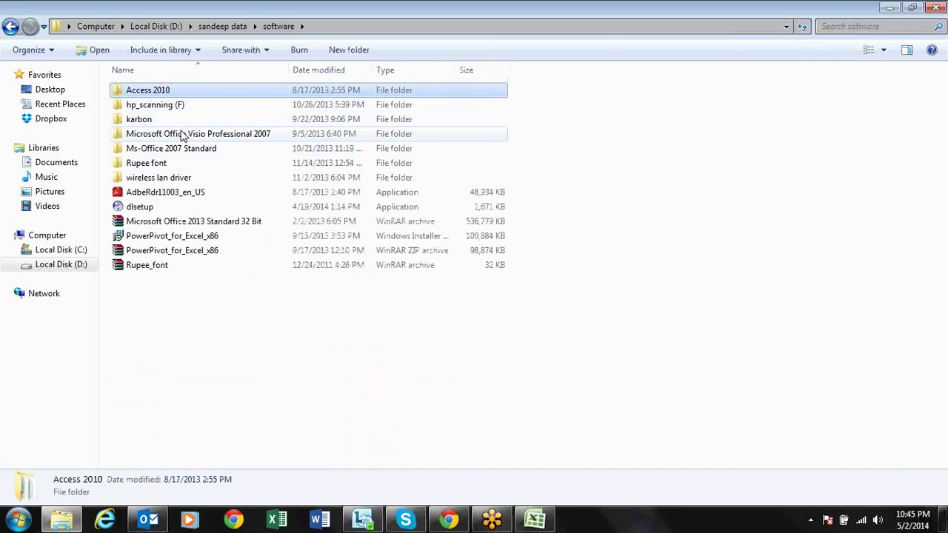
pyautogui.click(182, 135)
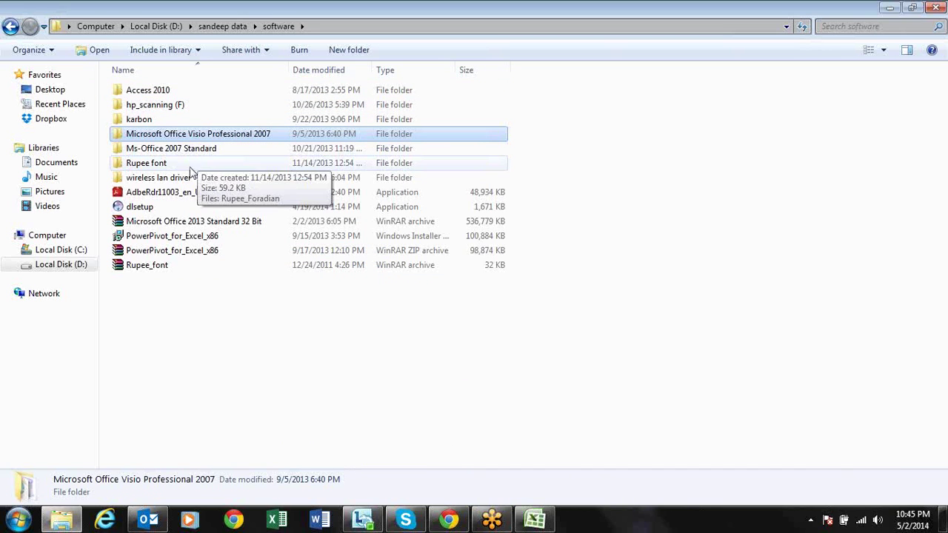
pyautogui.click(215, 152)
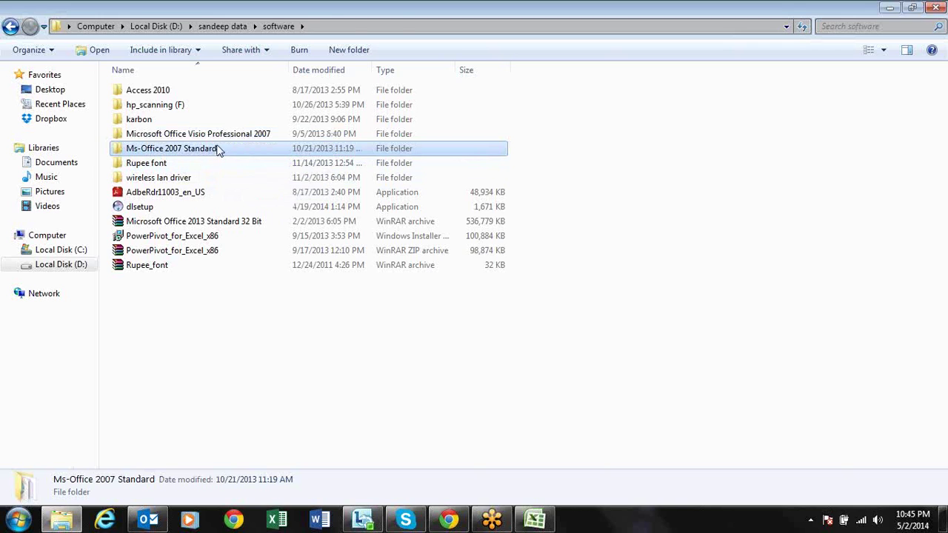
pyautogui.doubleClick(219, 151)
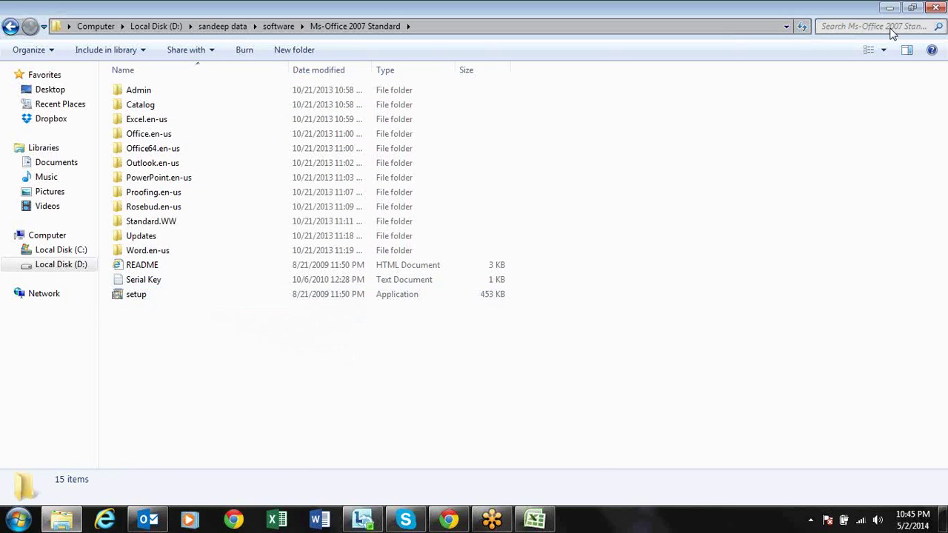
pyautogui.click(941, 6)
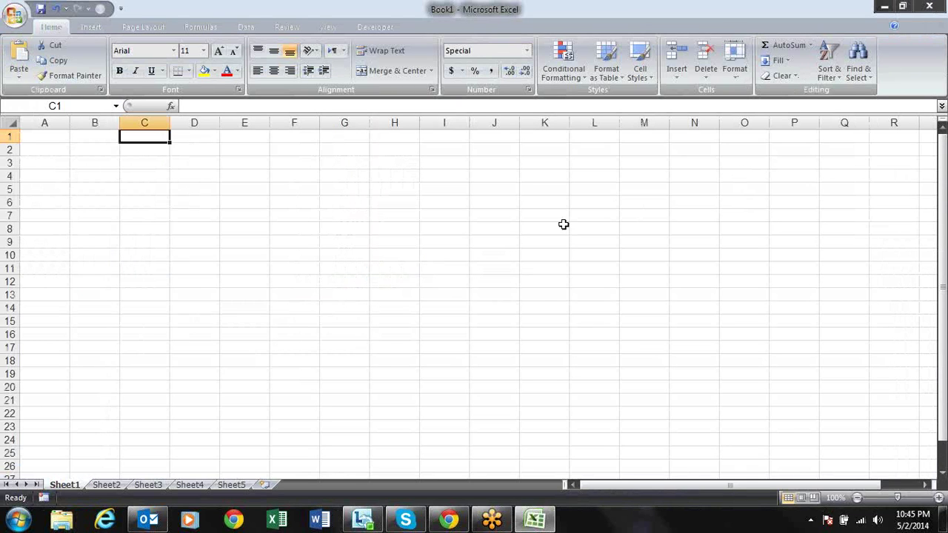
# - Enter the = sign in cell C1
pyautogui.press('Left')
pyautogui.press('Left')
pyautogui.press('Right')
pyautogui.press('Right')
pyautogui.press('Right')
pyautogui.press('Right')
pyautogui.press('Left')
pyautogui.press('Left')
pyautogui.press('Right')
pyautogui.press('Left')
pyautogui.press('Down')
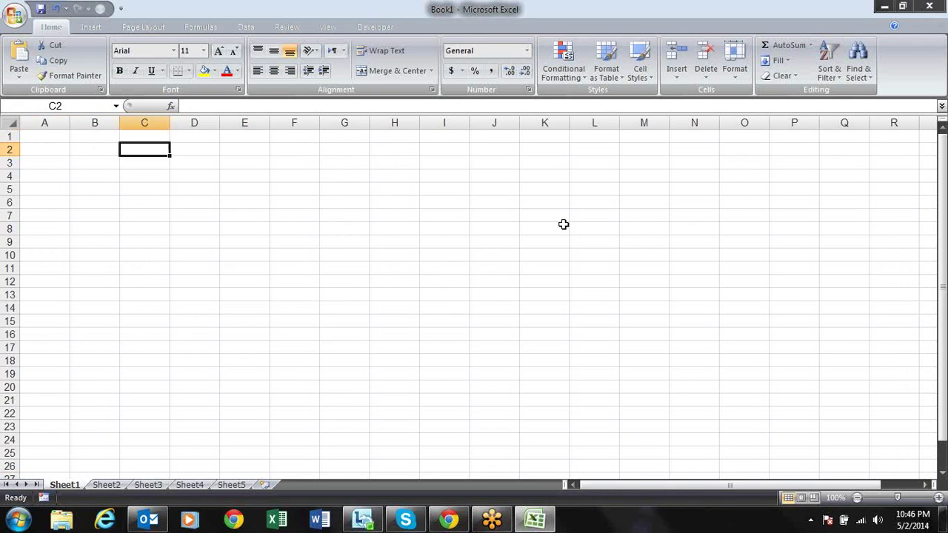
pyautogui.press('Up')
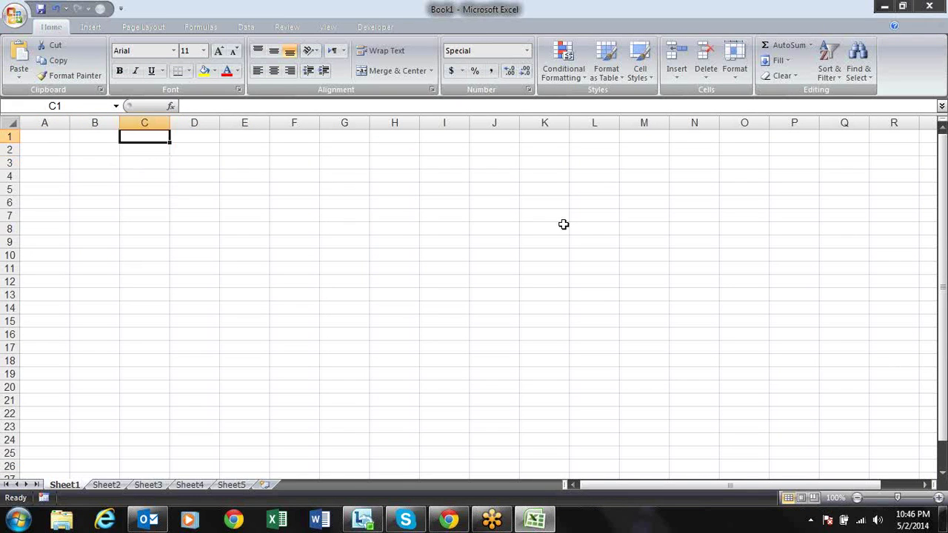
pyautogui.press('Down')
pyautogui.press('Up')
pyautogui.write('=')
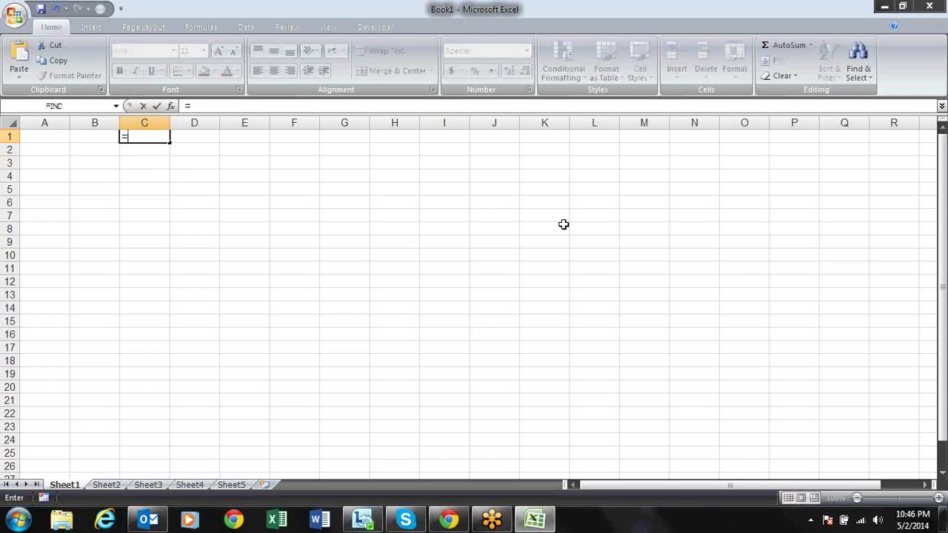
pyautogui.press('Return')
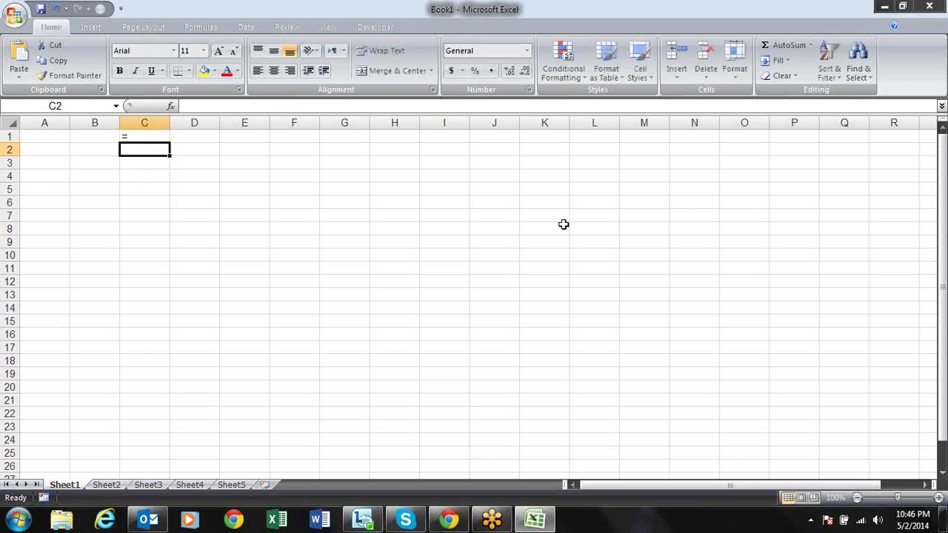
# - Enter + in C2 and - in C3
pyautogui.write('+')
pyautogui.press('Up')
pyautogui.press('Escape')
pyautogui.write('+')
pyautogui.press('Down')
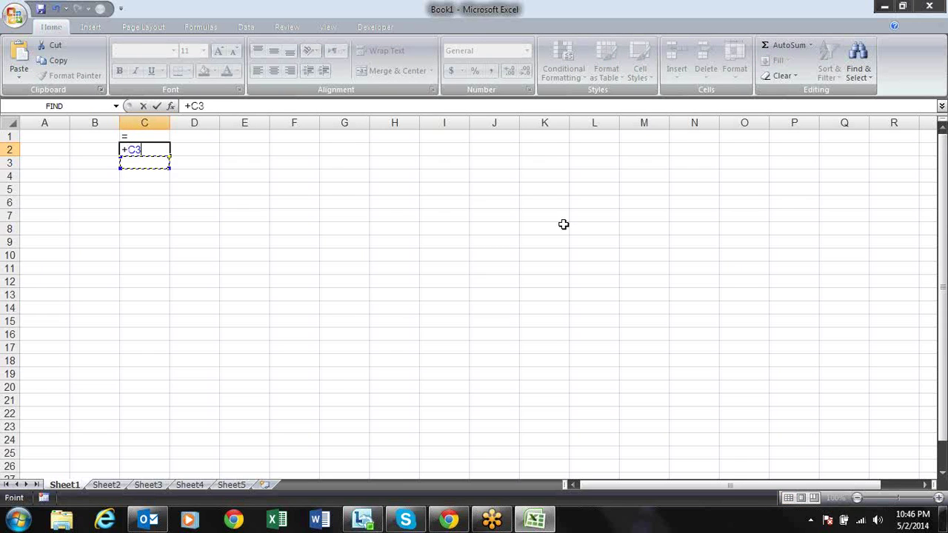
pyautogui.press('Escape')
pyautogui.write('+')
pyautogui.press('Return')
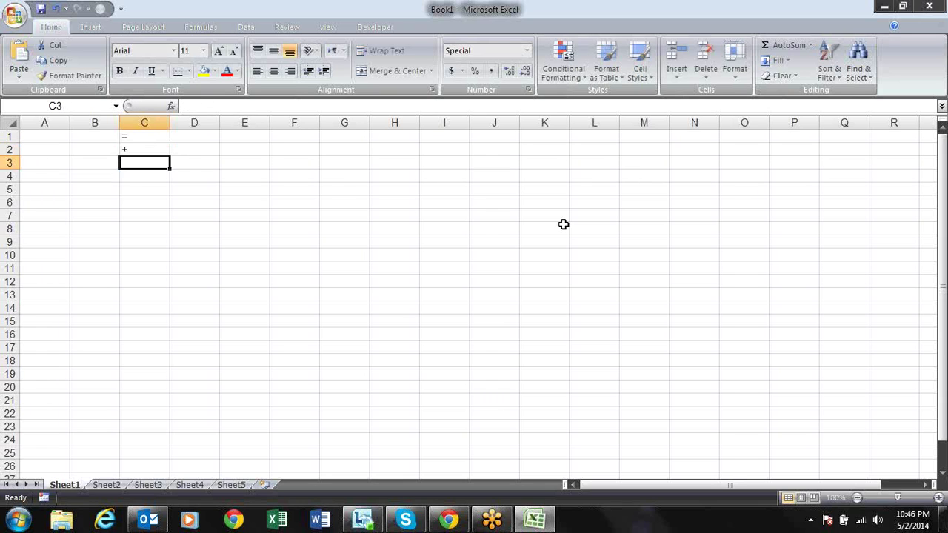
pyautogui.write('-')
pyautogui.press('Return')
# - Enlarge the font of the operator cells C1:C3 to 16 point
pyautogui.press('Up')
pyautogui.press('Up')
pyautogui.press('Down')
pyautogui.press('Down')
pyautogui.press('Up')
pyautogui.press('Up')
pyautogui.press('Up')
pyautogui.hotkey('shift', 'Down')
pyautogui.hotkey('shift', 'Down')
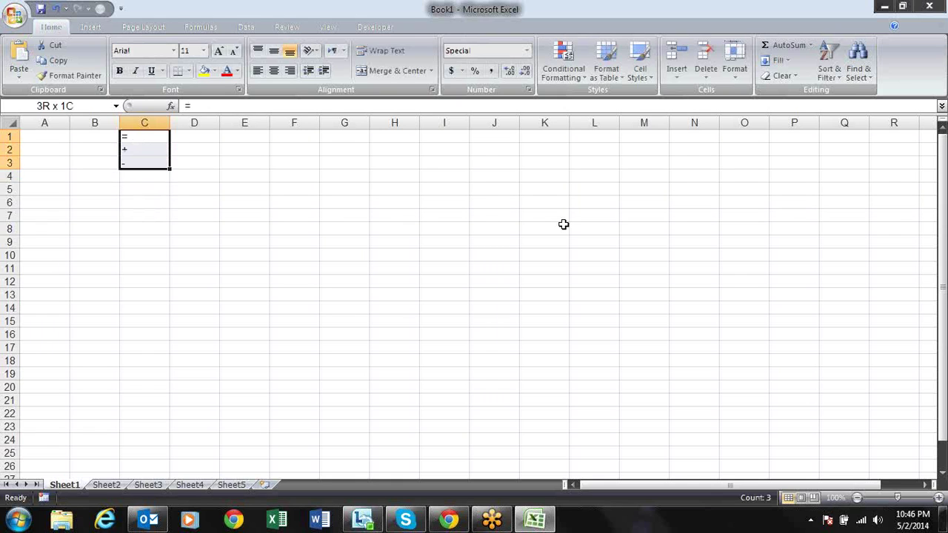
pyautogui.click(218, 52)
pyautogui.click(217, 52)
pyautogui.click(218, 52)
pyautogui.press('Down')
pyautogui.press('Down')
pyautogui.press('Up')
pyautogui.press('Up')
pyautogui.press('Up')
pyautogui.press('Up')
pyautogui.press('Down')
pyautogui.press('Down')
pyautogui.press('Down')
pyautogui.press('Down')
pyautogui.press('Up')
pyautogui.press('Up')
pyautogui.press('Up')
pyautogui.press('Down')
pyautogui.press('Down')
pyautogui.press('Up')
pyautogui.press('Up')
pyautogui.press('Down')
pyautogui.press('Down')
pyautogui.press('Down')
pyautogui.press('Down')
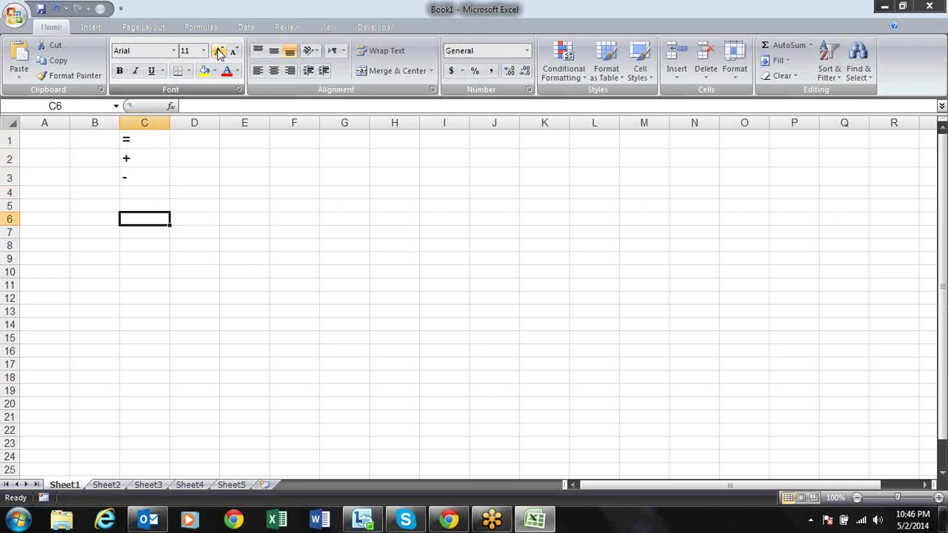
# - Enter 10 in A6 and 20 in B6
pyautogui.press('Left')
pyautogui.press('Left')
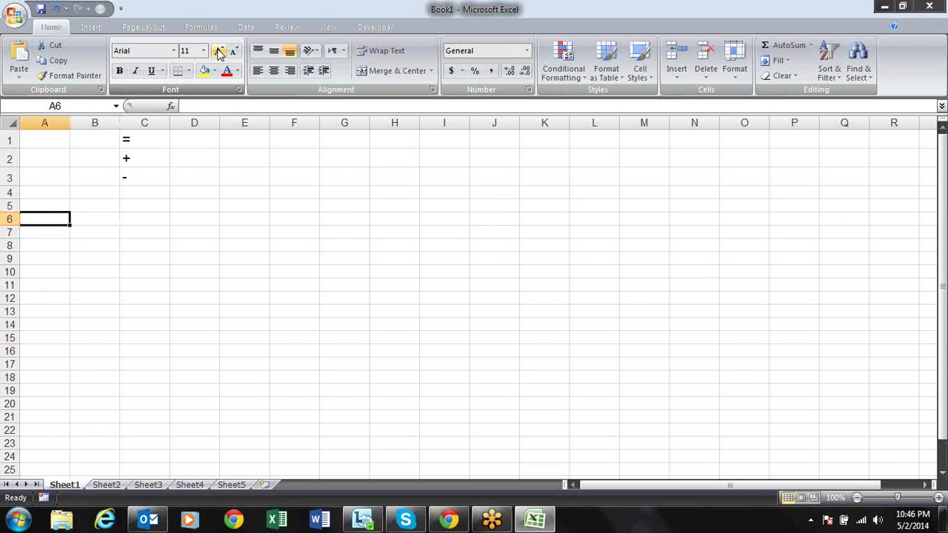
pyautogui.write('10')
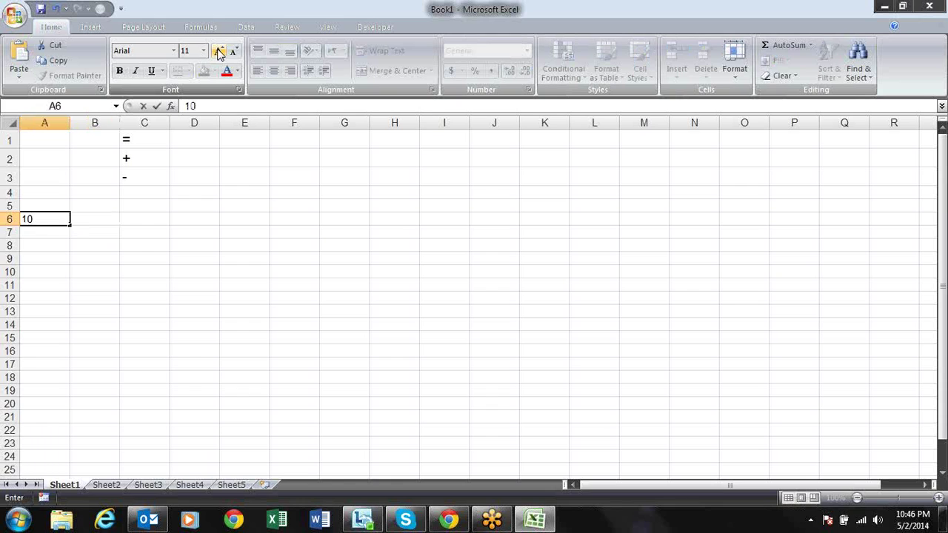
pyautogui.press('Tab')
pyautogui.write('20')
pyautogui.press('Tab')
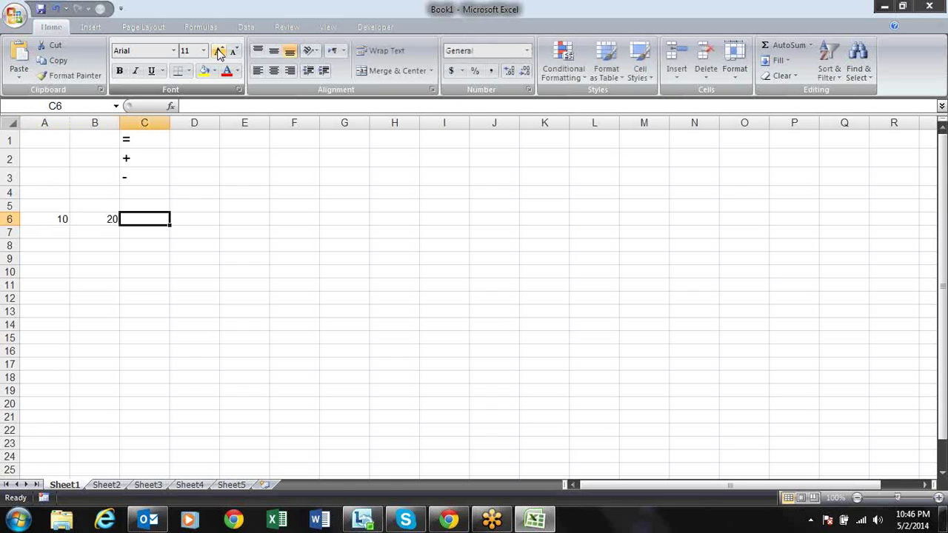
# - Build the formula =A6+B6 in C6 so it shows 30
pyautogui.write('=')
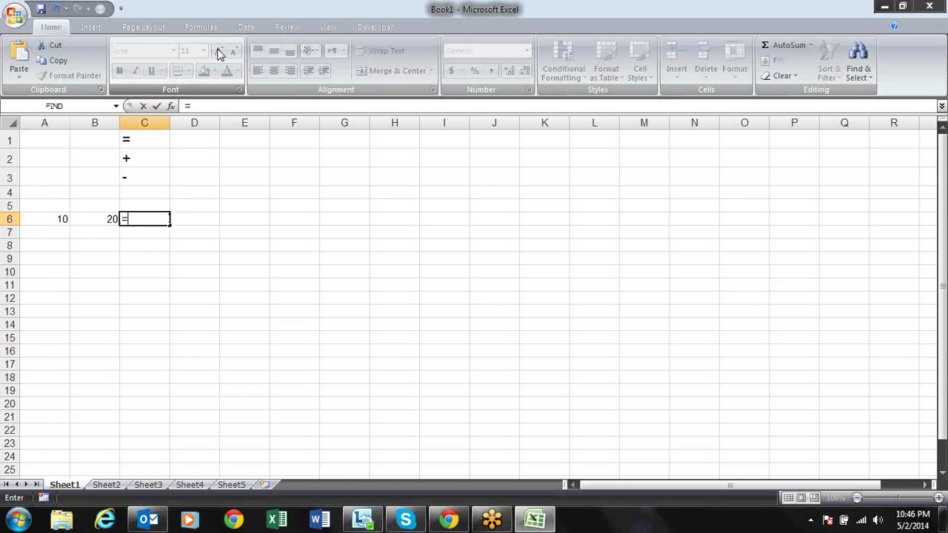
pyautogui.click(59, 219)
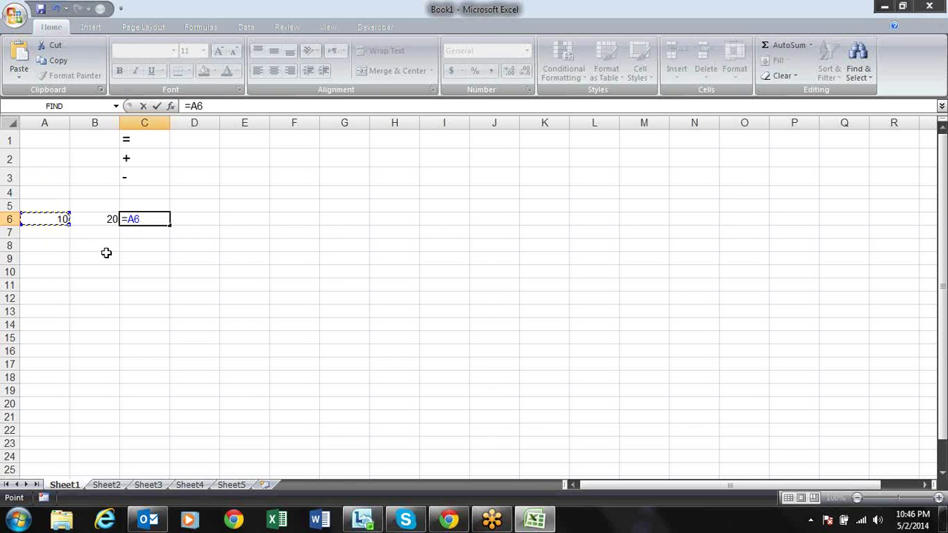
pyautogui.write('+')
pyautogui.click(111, 220)
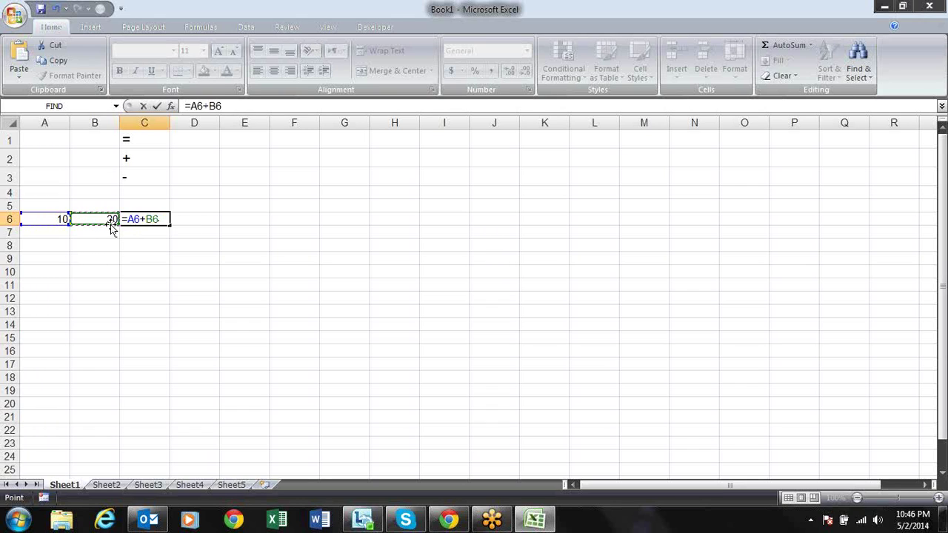
pyautogui.press('Return')
pyautogui.press('Up')
pyautogui.press('F2')
pyautogui.moveTo(139, 219)
pyautogui.mouseDown()
pyautogui.moveTo(129, 219)
pyautogui.moveTo(146, 219)
pyautogui.mouseUp()
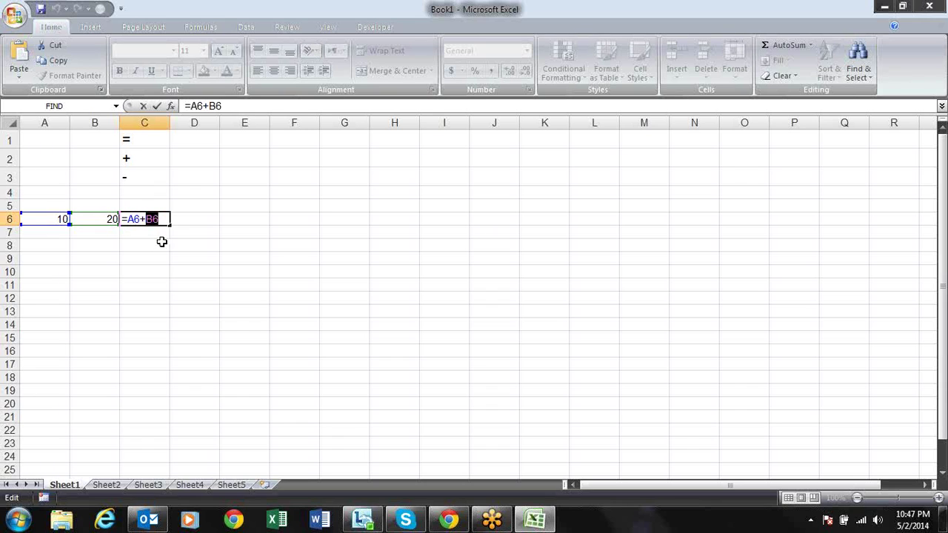
pyautogui.press('Return')
# - Change C6 to =-A6+B6 so it shows 10
pyautogui.press('Up')
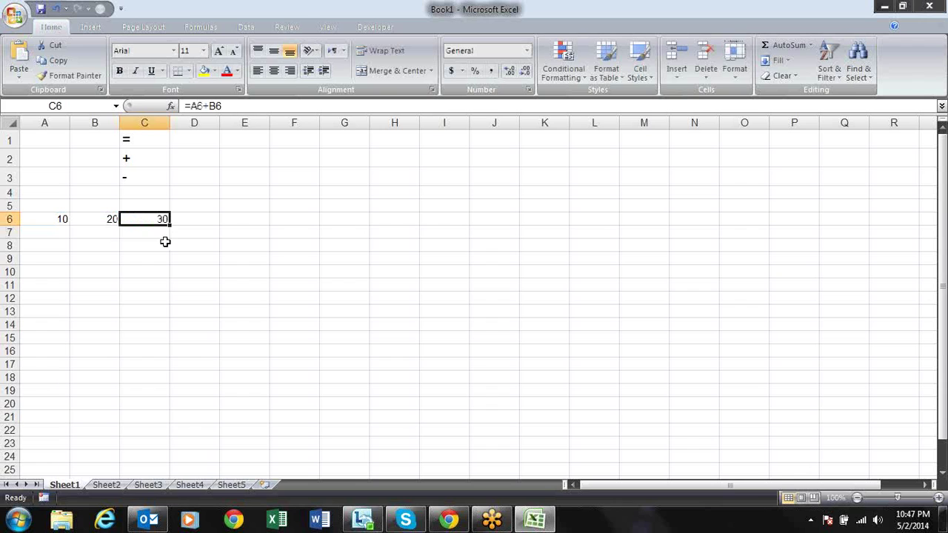
pyautogui.press('F2')
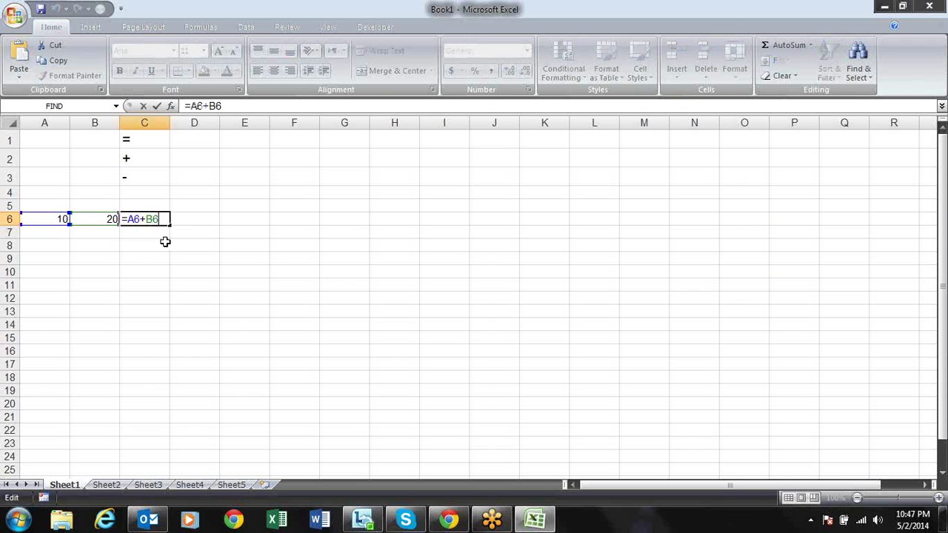
pyautogui.press('Home')
pyautogui.press('Delete')
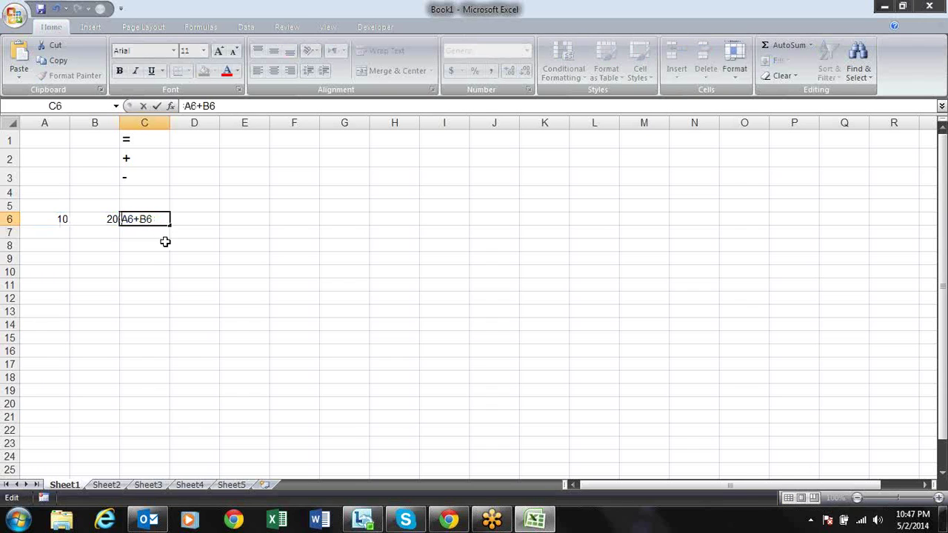
pyautogui.write('-')
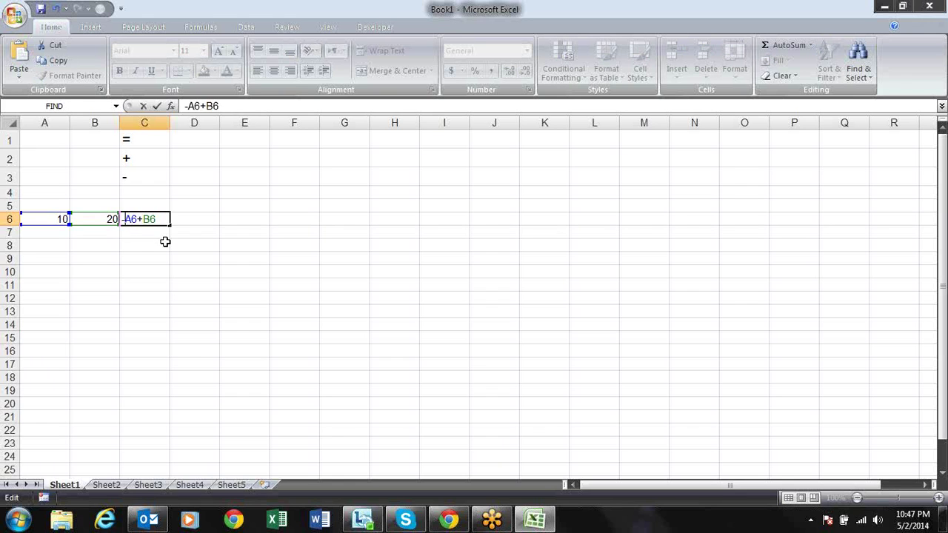
pyautogui.press('Return')
pyautogui.press('Up')
pyautogui.press('F2')
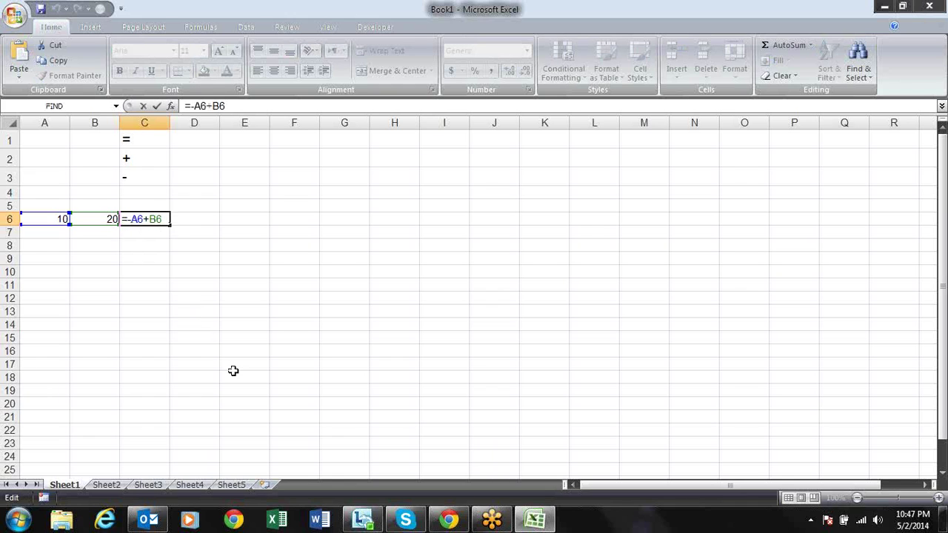
pyautogui.hotkey('shift', 'Tab')
# - Try C6 as =+A6+B6, then restore the formula to =A6+B6
pyautogui.press('Tab')
pyautogui.press('F2')
pyautogui.press('BackSpace')
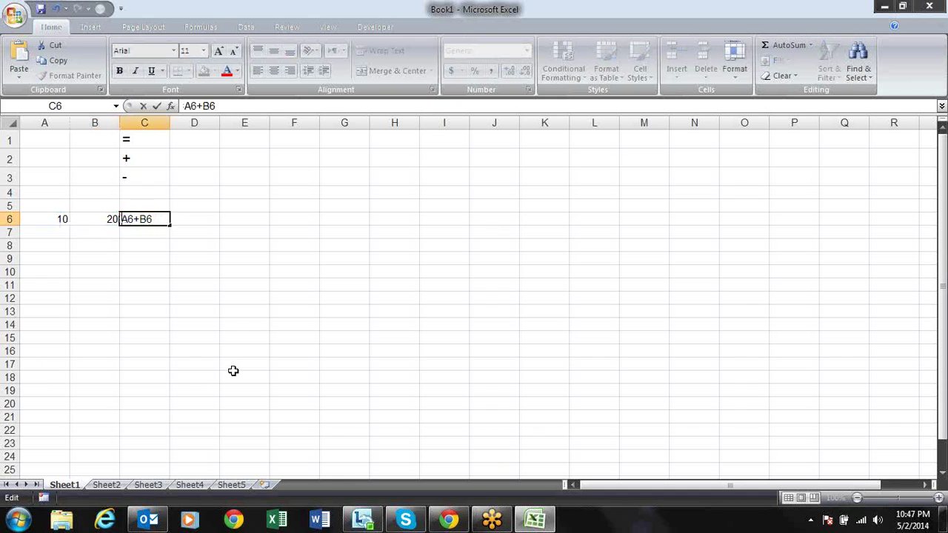
pyautogui.write('=+')
pyautogui.press('Return')
pyautogui.press('Up')
pyautogui.press('F2')
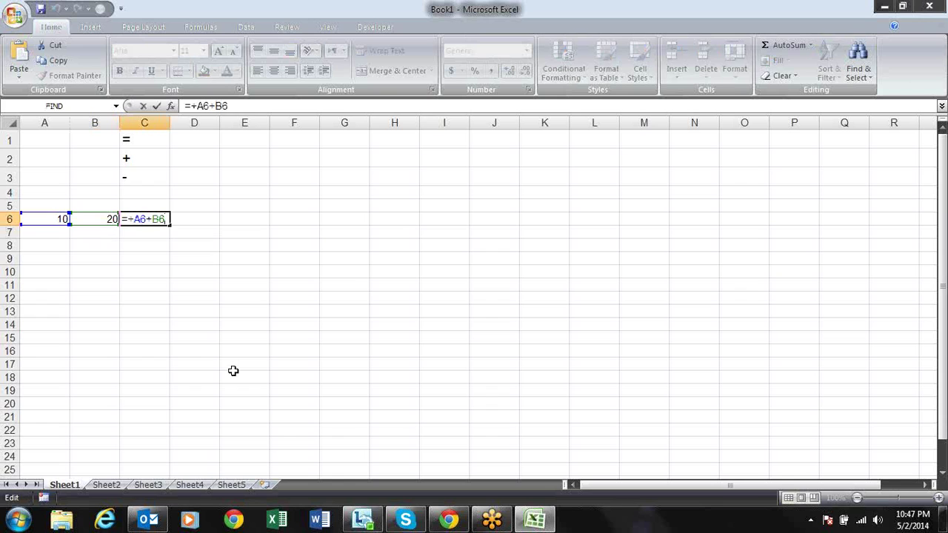
pyautogui.press('Left')
pyautogui.press('Left')
pyautogui.press('Left')
pyautogui.press('BackSpace')
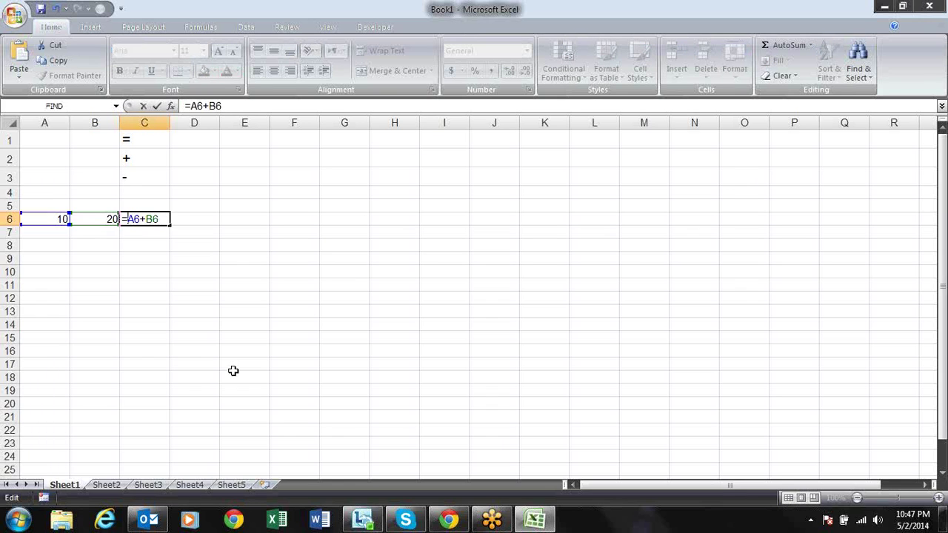
pyautogui.press('Return')
# - Clear the 10, 20 and 30 example from A6:C6
pyautogui.press('Up')
pyautogui.hotkey('shift', 'Left')
pyautogui.hotkey('shift', 'Left')
pyautogui.press('Delete')
pyautogui.hotkey('shift', 'Right')
pyautogui.hotkey('shift', 'Right')
pyautogui.press('Up')
pyautogui.press('Up')
pyautogui.press('Up')
pyautogui.press('Up')
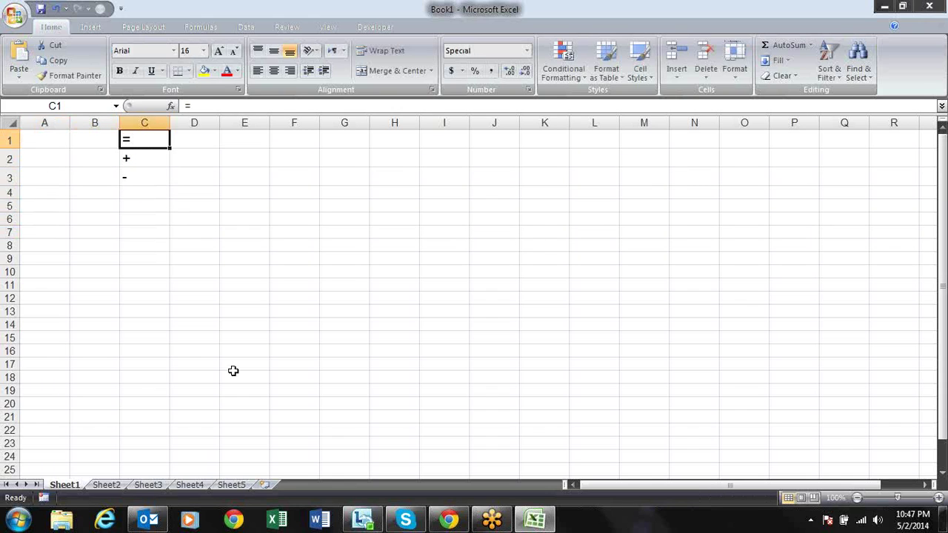
# - Enter the heading 'Mathmatical' in E1 and autofit column E to it
pyautogui.press('Right')
pyautogui.press('Right')
pyautogui.write('math')
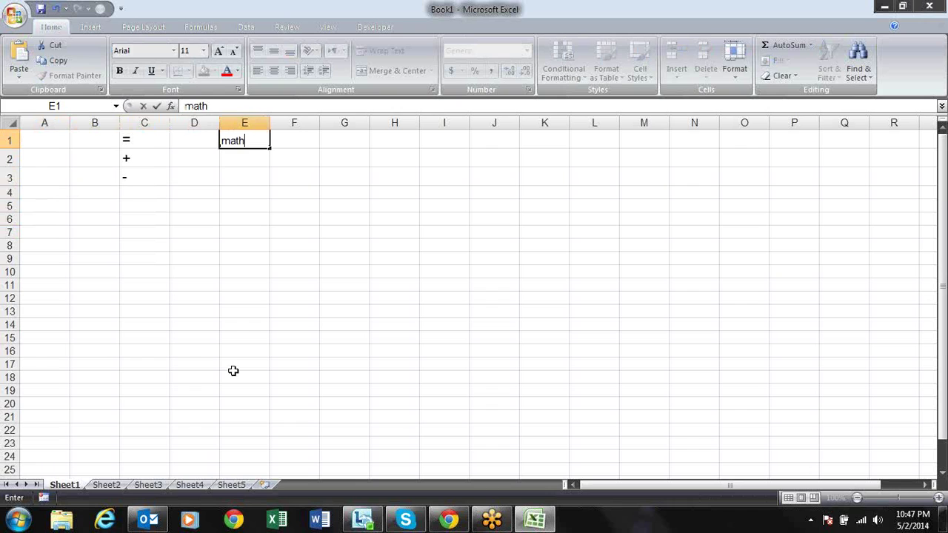
pyautogui.press('BackSpace')
pyautogui.press('BackSpace')
pyautogui.press('BackSpace')
pyautogui.press('BackSpace')
pyautogui.write('M')
pyautogui.write('athmatical')
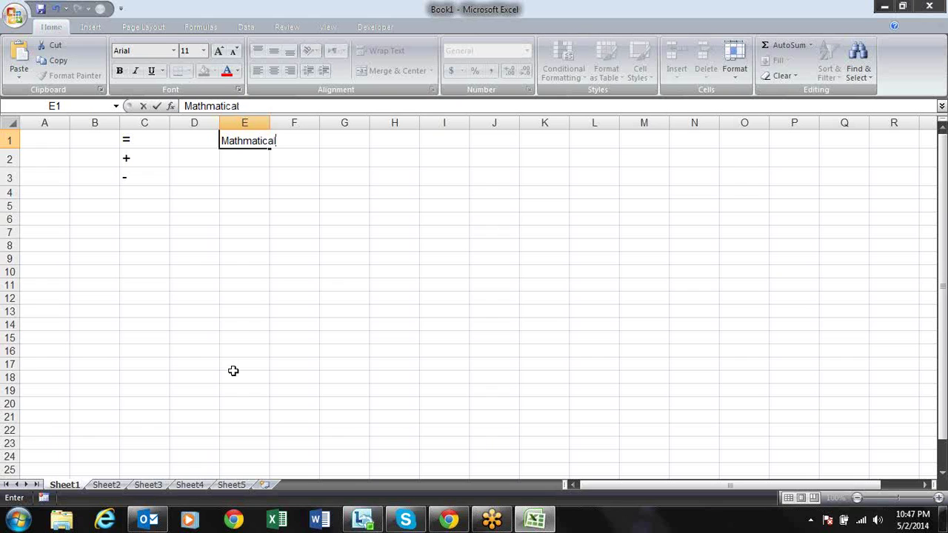
pyautogui.press('Return')
pyautogui.press('Left')
pyautogui.press('Left')
pyautogui.press('Down')
pyautogui.press('Down')
pyautogui.press('Down')
pyautogui.press('Up')
pyautogui.press('Up')
pyautogui.press('Up')
pyautogui.press('Down')
pyautogui.press('Down')
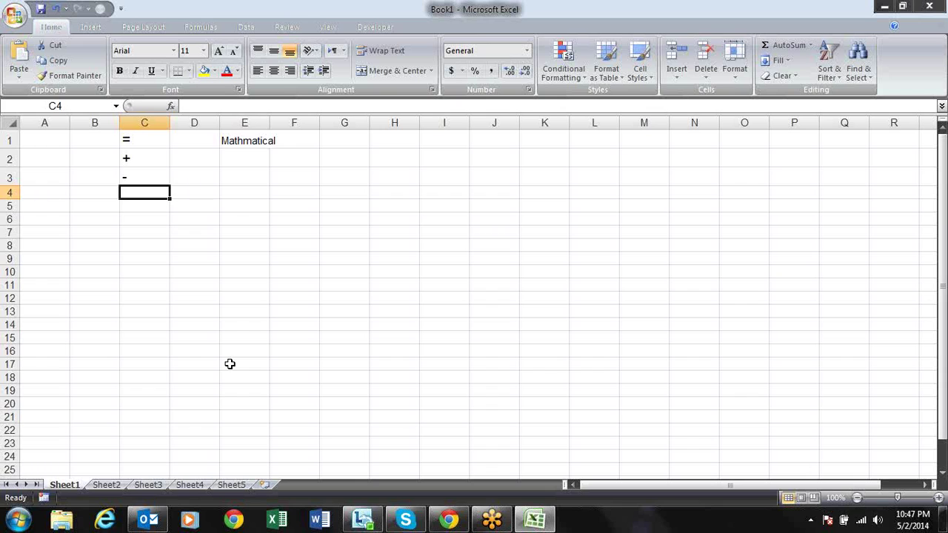
pyautogui.doubleClick(270, 122)
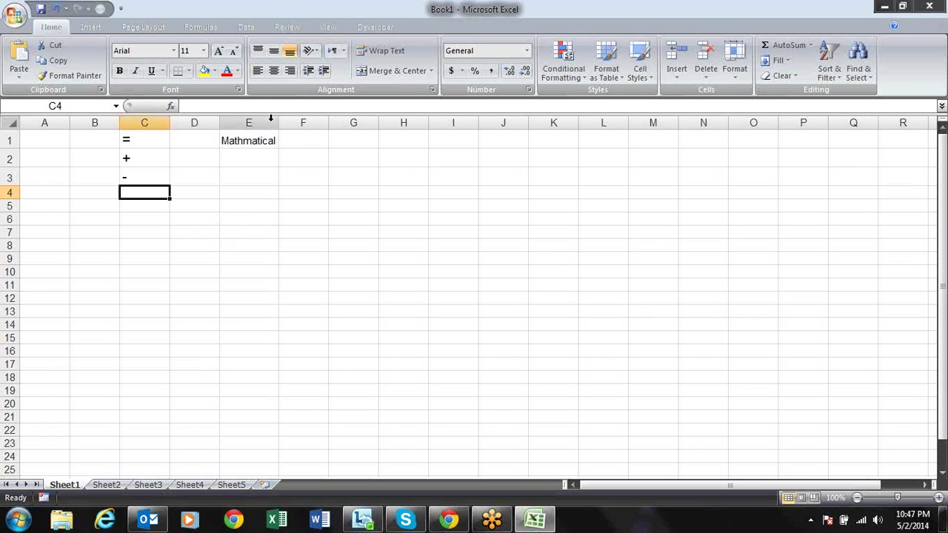
# - Move the =, + and - symbols from C1:C3 down one row to C2:C4
pyautogui.click(150, 141)
pyautogui.hotkey('shift', 'Down')
pyautogui.hotkey('shift', 'Down')
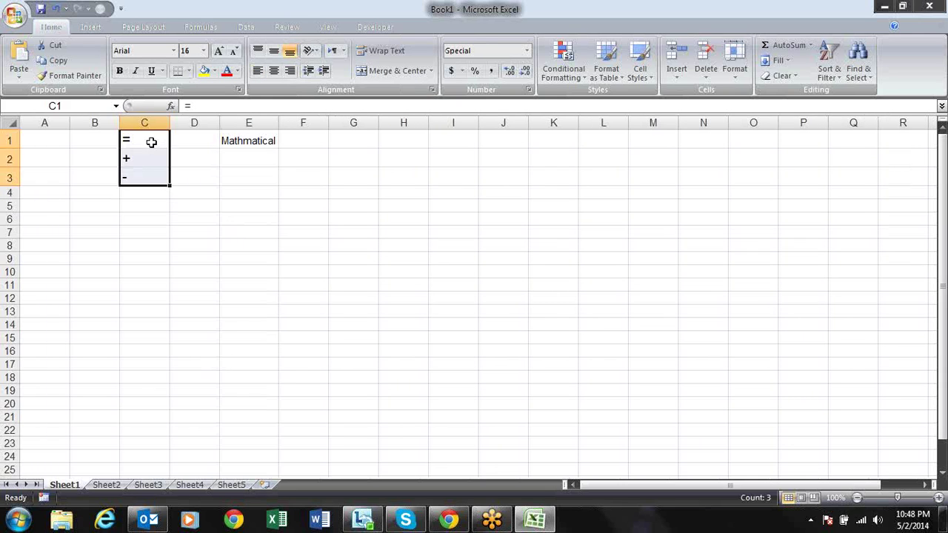
pyautogui.hotkey('ctrl', 'x')
pyautogui.press('Down')
pyautogui.press('Return')
pyautogui.press('Down')
pyautogui.press('Up')
pyautogui.press('Right')
pyautogui.press('Right')
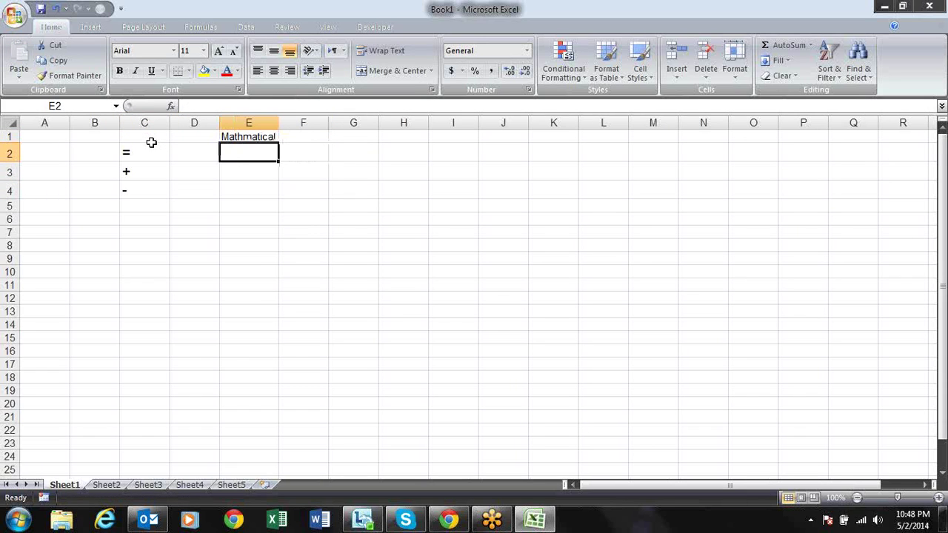
pyautogui.press('Left')
pyautogui.press('Left')
pyautogui.press('Down')
pyautogui.press('Down')
pyautogui.press('Down')
pyautogui.press('Up')
pyautogui.press('Up')
pyautogui.press('Up')
pyautogui.hotkey('shift', 'Down')
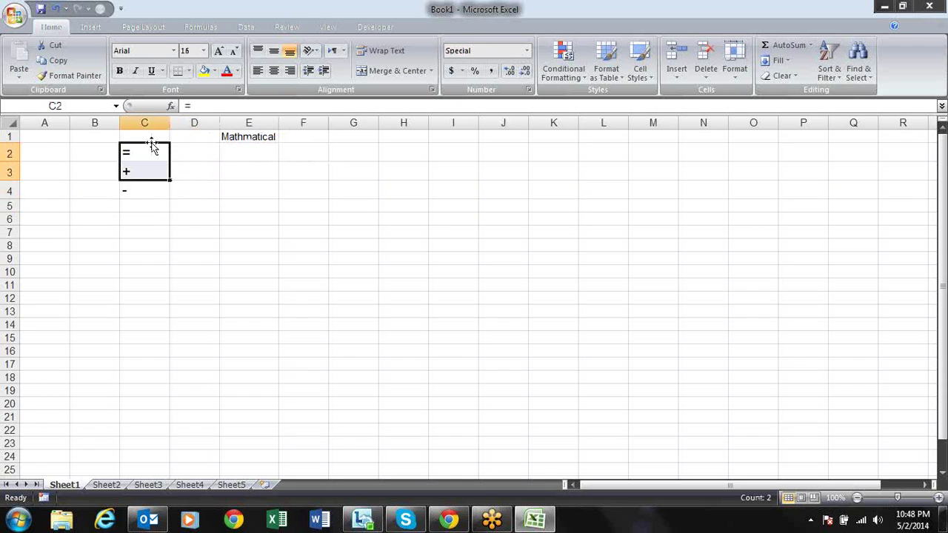
pyautogui.press('Right')
pyautogui.press('Right')
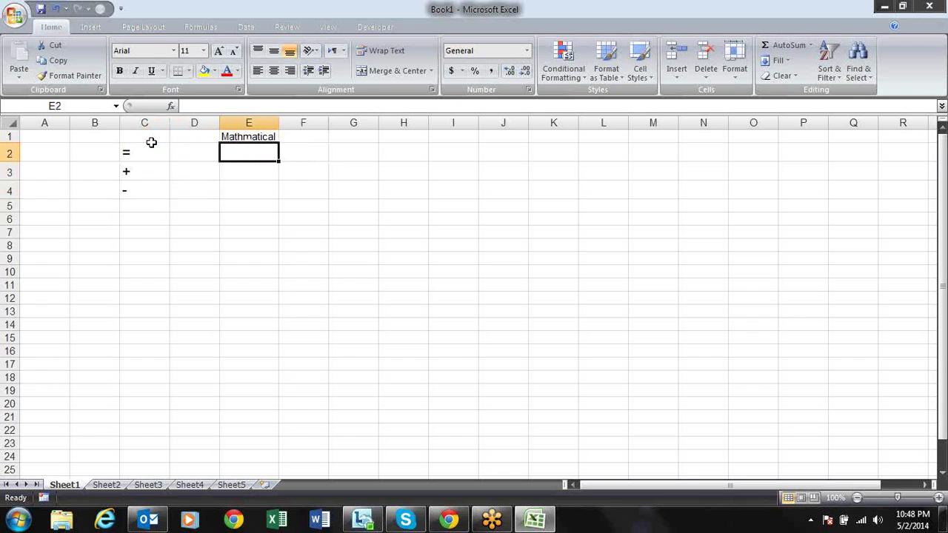
# - Enter the operators +, -, /, * and ^ down E2:E6
pyautogui.press('capslock')
pyautogui.write('+')
pyautogui.press('Return')
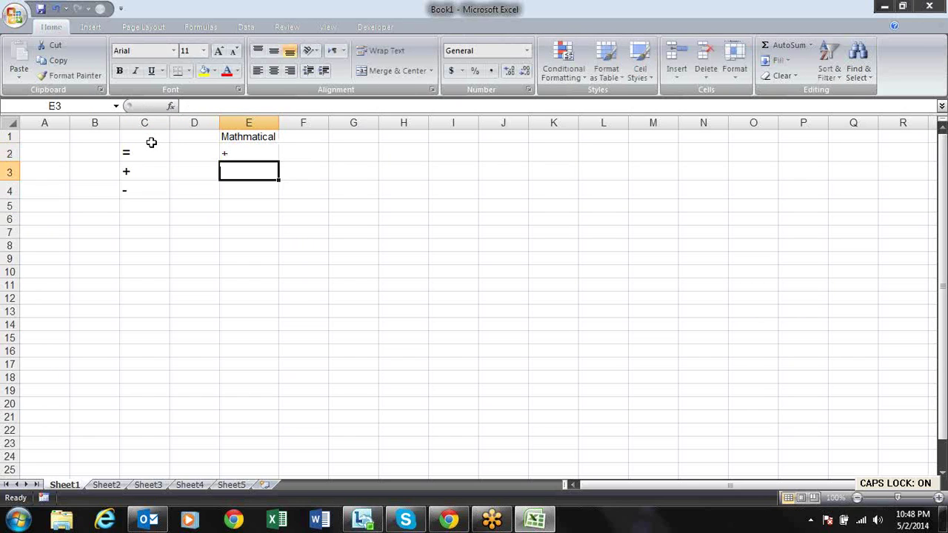
pyautogui.write('-')
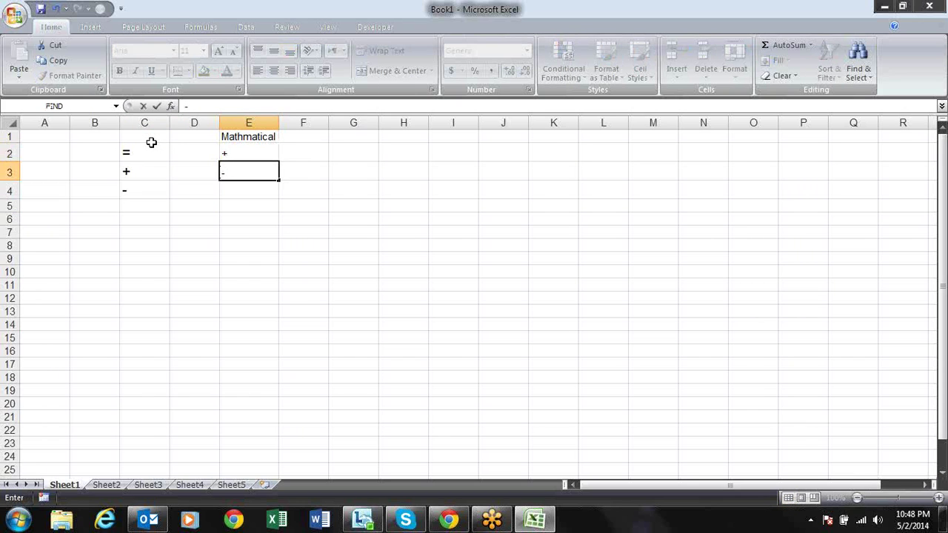
pyautogui.press('Return')
pyautogui.press('alt')
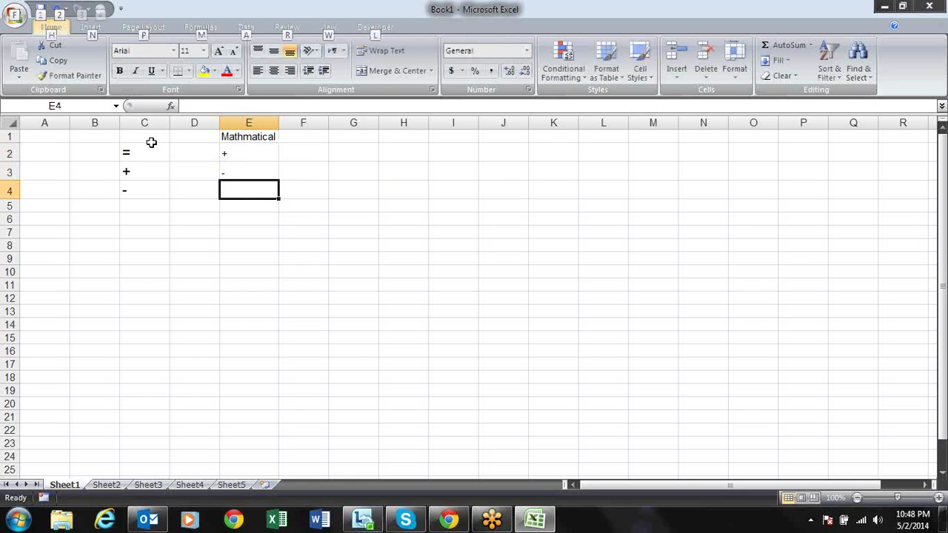
pyautogui.press('Escape')
pyautogui.press('F2')
pyautogui.write('/')
pyautogui.press('Return')
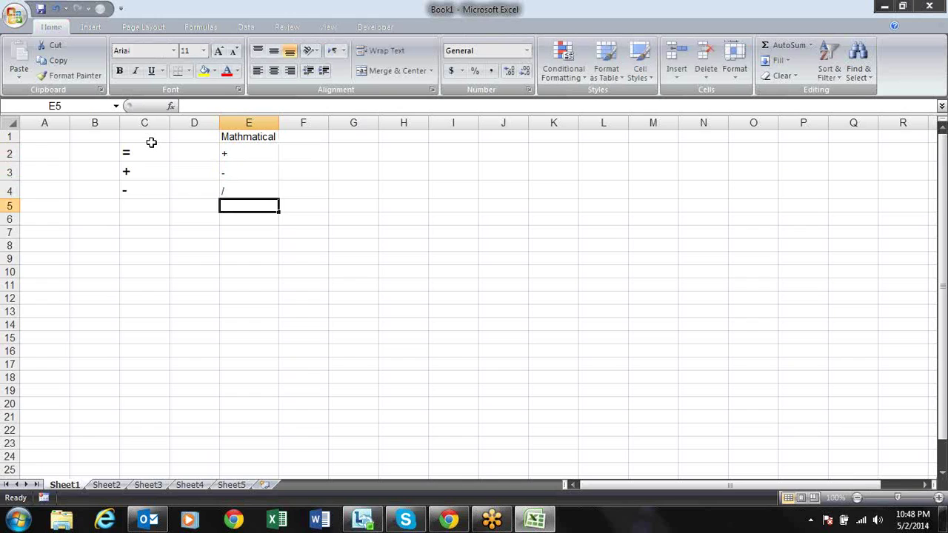
pyautogui.write('*')
pyautogui.press('Return')
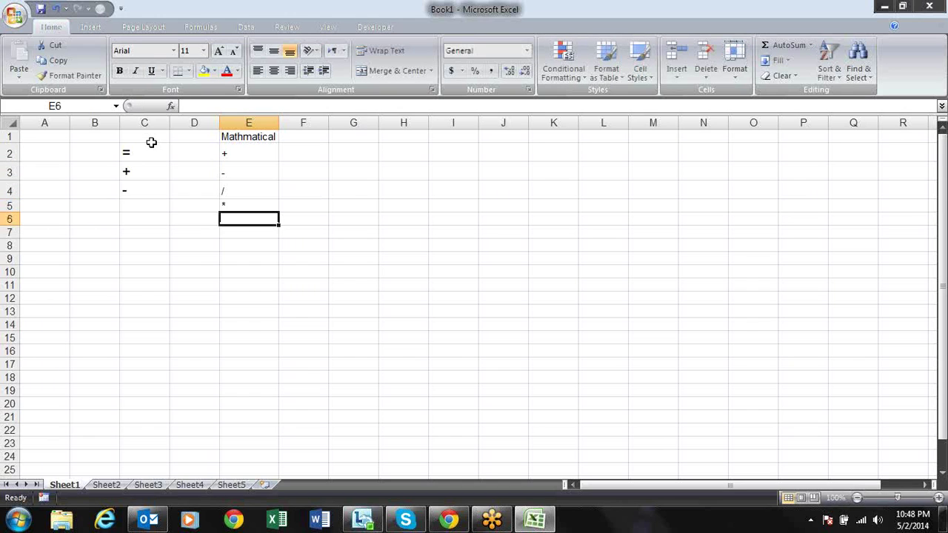
pyautogui.write('^')
pyautogui.press('Return')
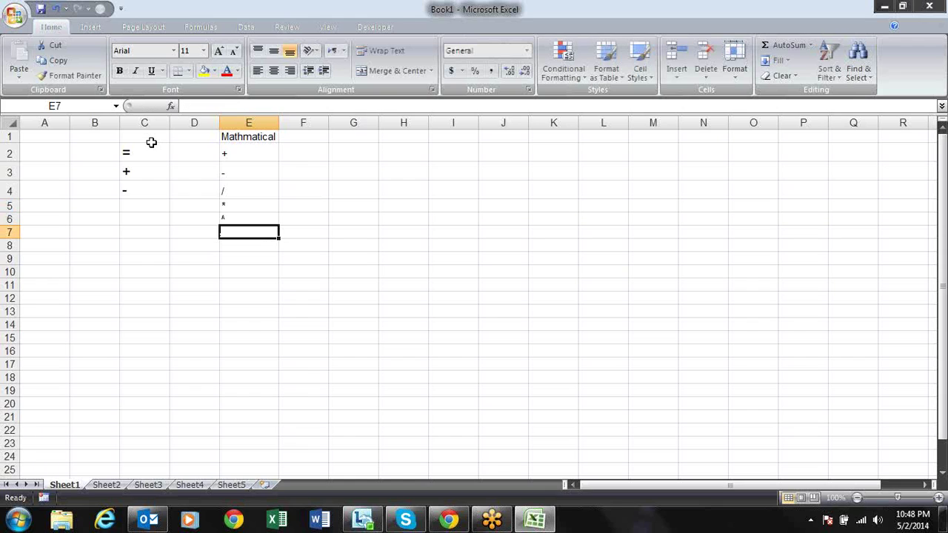
# - Type Power in F6 beside the ^ operator, fixing the Caps Lock casing
pyautogui.press('Up')
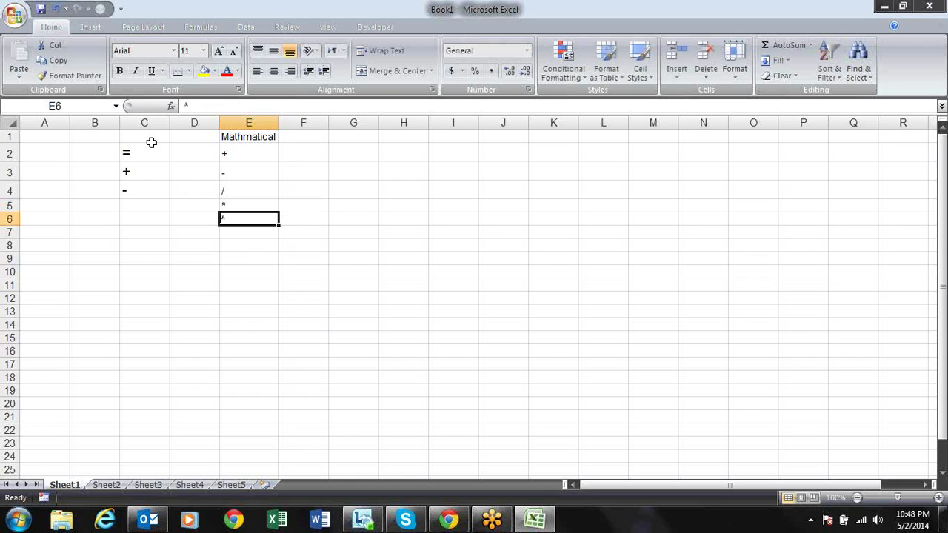
pyautogui.press('Right')
pyautogui.write('pOWER')
pyautogui.press('BackSpace')
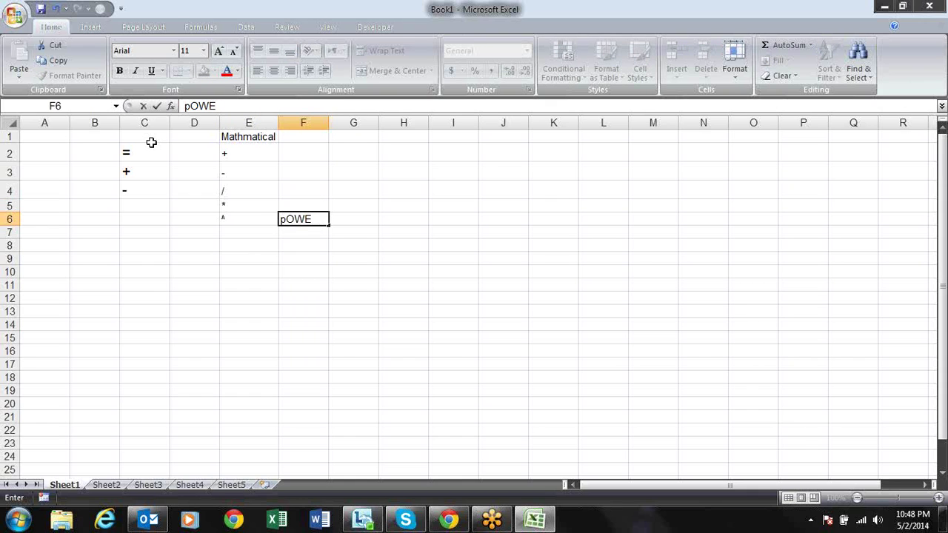
pyautogui.write('R')
pyautogui.press('Return')
pyautogui.press('Up')
pyautogui.press('Up')
pyautogui.press('Up')
pyautogui.press('Up')
pyautogui.press('Up')
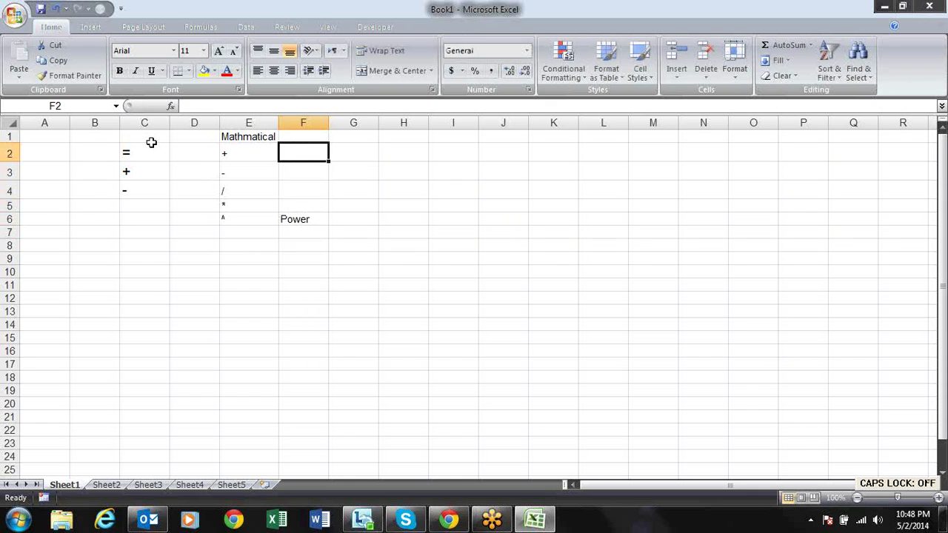
# - Label the operators Plus, Minus, Divide and Multiply in F2:F5
pyautogui.write('Plus')
pyautogui.press('Return')
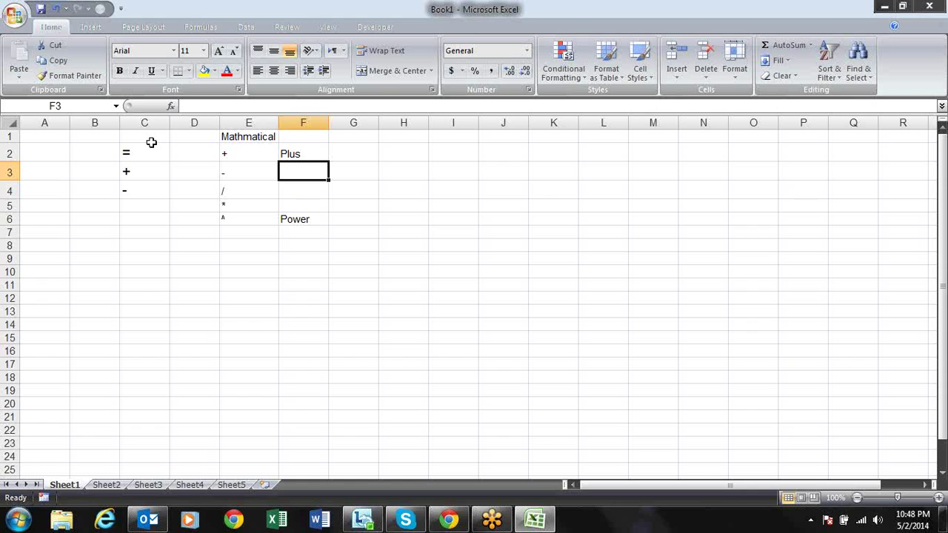
pyautogui.write('Minus')
pyautogui.press('Return')
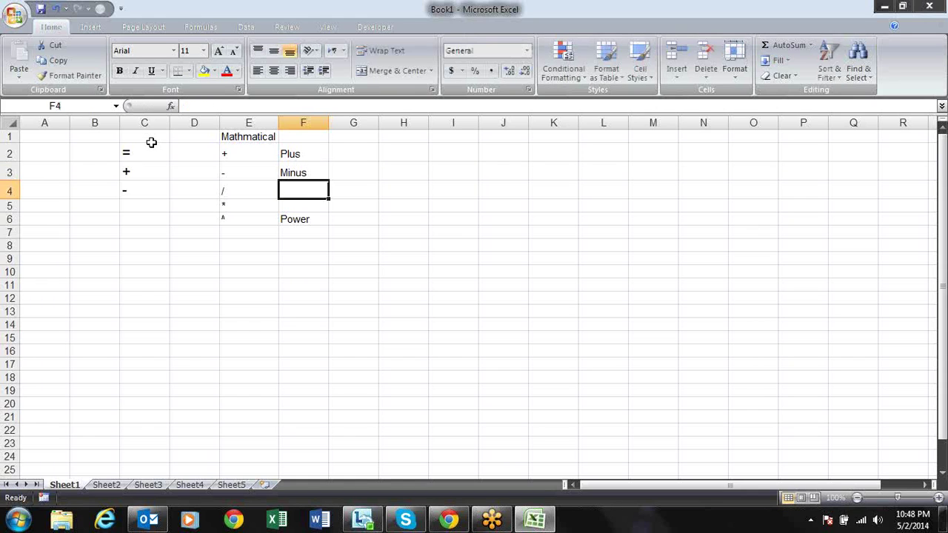
pyautogui.write('Divid')
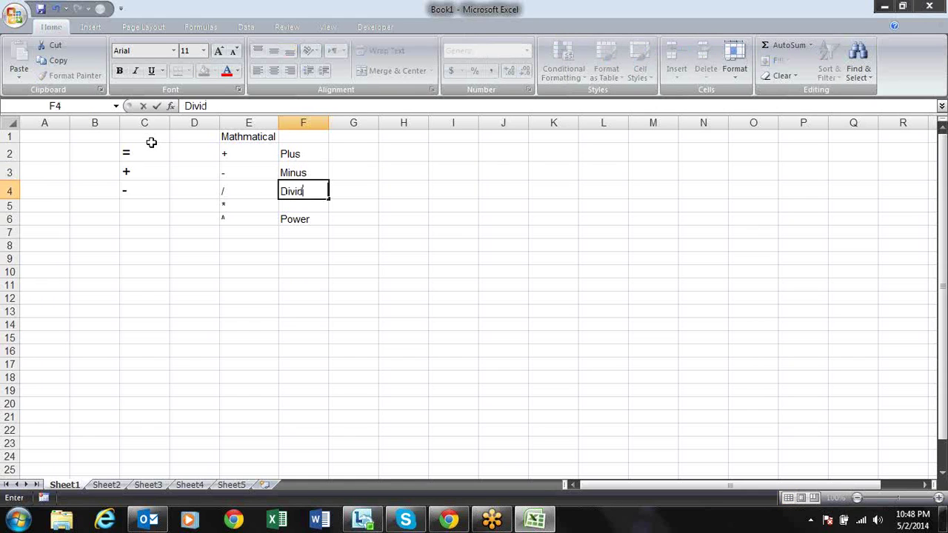
pyautogui.write('e')
pyautogui.press('Return')
pyautogui.write('Multiply')
pyautogui.press('Return')
pyautogui.press('Return')
pyautogui.press('Return')
# - Enter the sample number 2 in D8
pyautogui.press('Up')
pyautogui.press('Left')
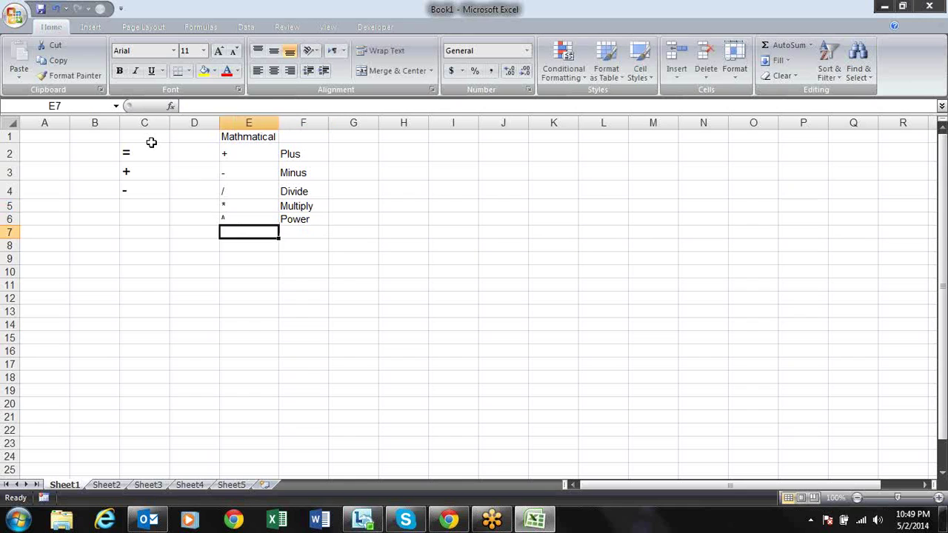
pyautogui.press('Left')
pyautogui.press('Down')
pyautogui.write('2')
pyautogui.press('Tab')
# - Enter 3 in E8 and the formula =D8^E8 in F8, giving 8
pyautogui.write('3')
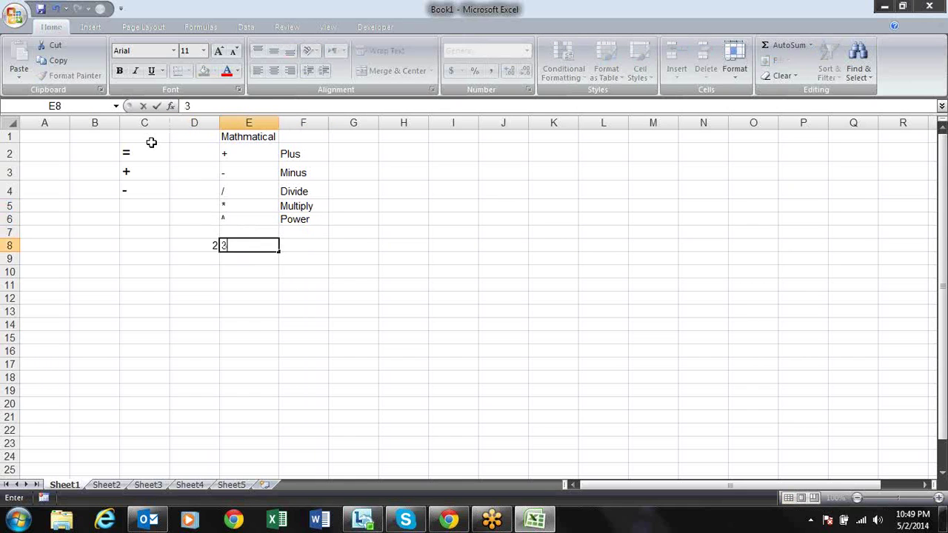
pyautogui.press('Tab')
pyautogui.write('=')
pyautogui.press('Left')
pyautogui.press('Left')
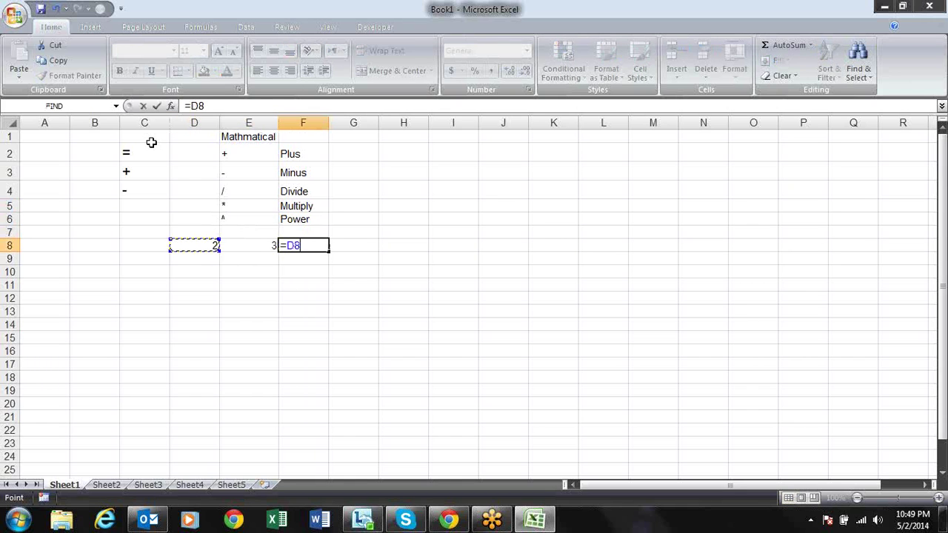
pyautogui.write('^')
pyautogui.press('Left')
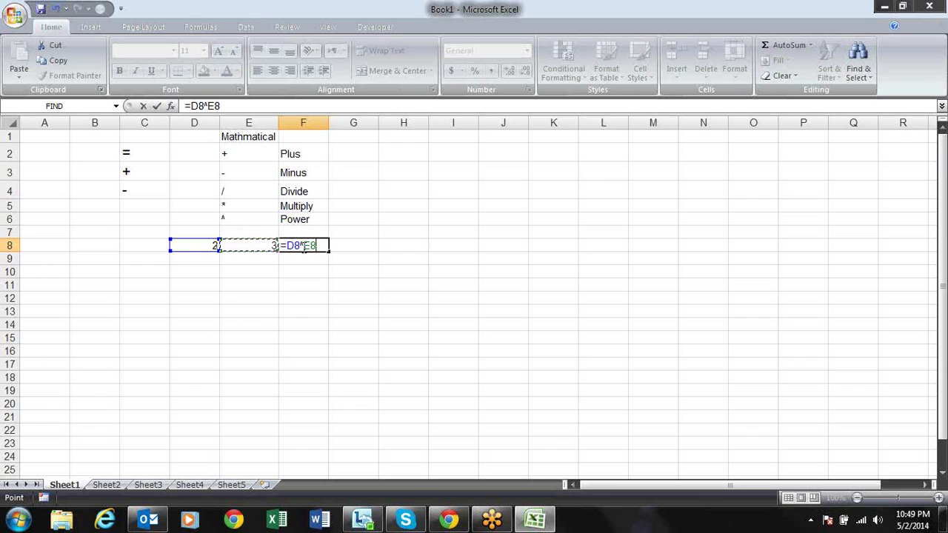
pyautogui.click(303, 241)
pyautogui.press('Return')
# - Extend the F8 formula to =D8^E8+G7
pyautogui.press('Up')
pyautogui.press('F2')
pyautogui.write('+')
pyautogui.click(353, 230)
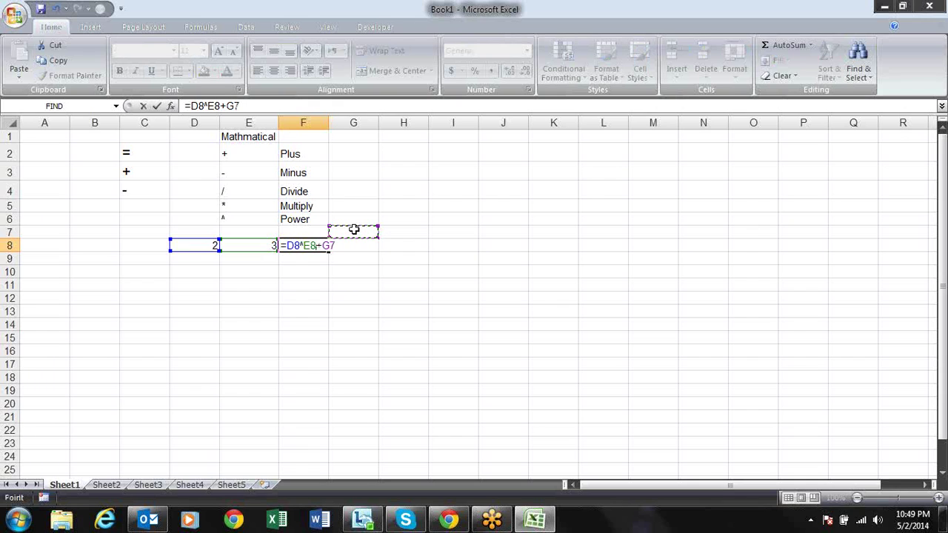
pyautogui.press('Return')
# - Clear the F8 formula and the sample numbers in D8:E8
pyautogui.press('Up')
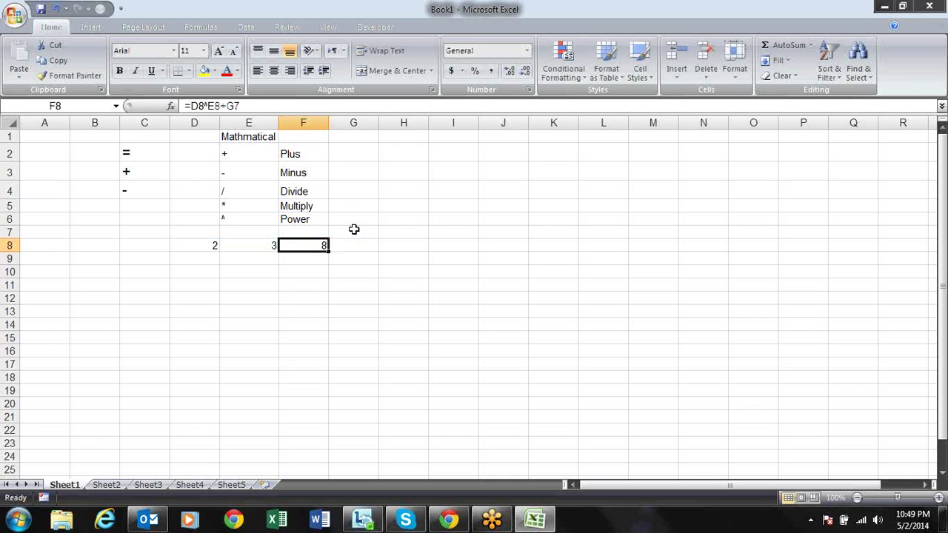
pyautogui.press('Delete')
pyautogui.press('Left')
pyautogui.press('Left')
pyautogui.hotkey('shift', 'Right')
pyautogui.hotkey('shift', 'Right')
pyautogui.hotkey('shift', 'Left')
pyautogui.press('Delete')
pyautogui.press('Up')
pyautogui.press('Up')
pyautogui.press('Up')
pyautogui.press('Up')
pyautogui.press('Up')
pyautogui.press('Up')
pyautogui.press('Right')
pyautogui.press('Down')
pyautogui.press('Down')
pyautogui.press('Down')
pyautogui.press('Down')
pyautogui.press('Up')
pyautogui.press('Up')
pyautogui.press('Up')
pyautogui.press('Up')
pyautogui.press('Right')
pyautogui.press('Right')
pyautogui.press('Right')
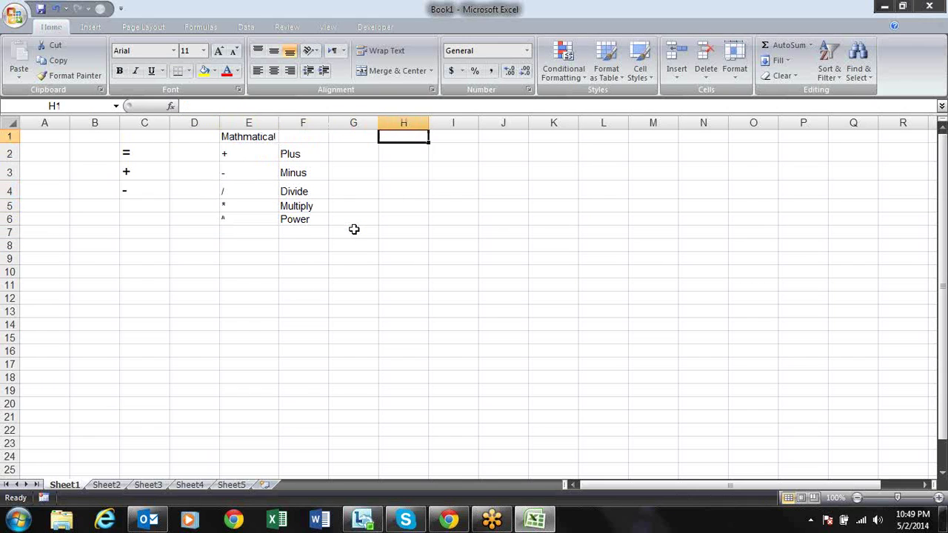
# - Type the heading 'Logical Operator' in H1 and autofit column H
pyautogui.write('Lc')
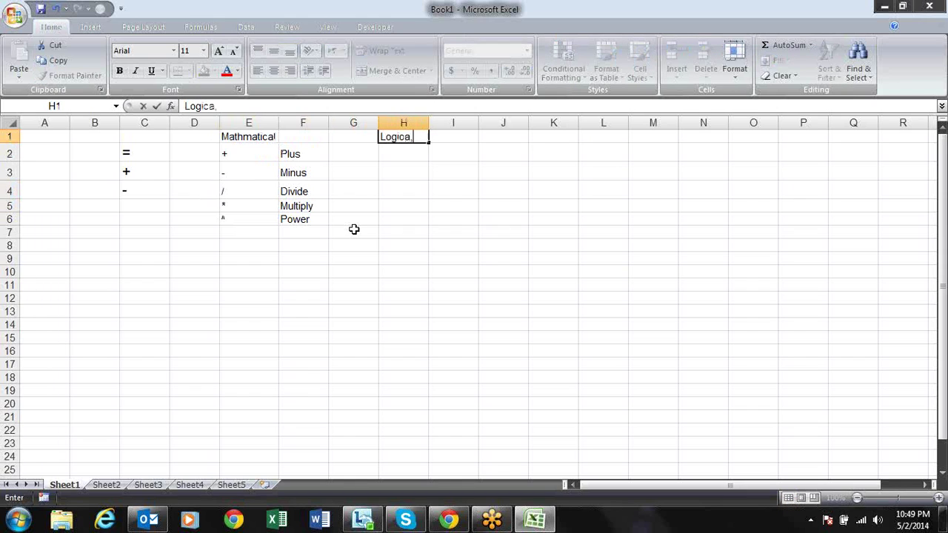
pyautogui.write('l Operator')
pyautogui.press('Return')
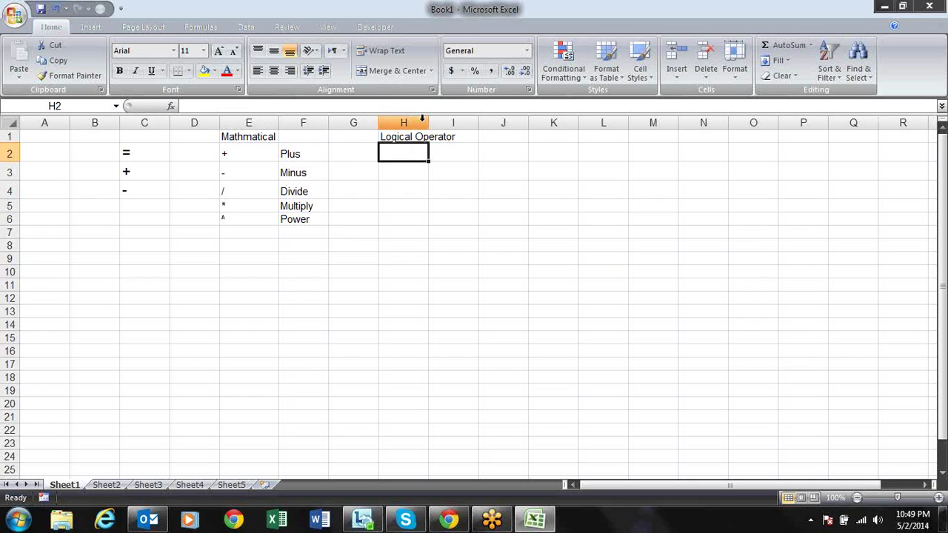
pyautogui.doubleClick(430, 123)
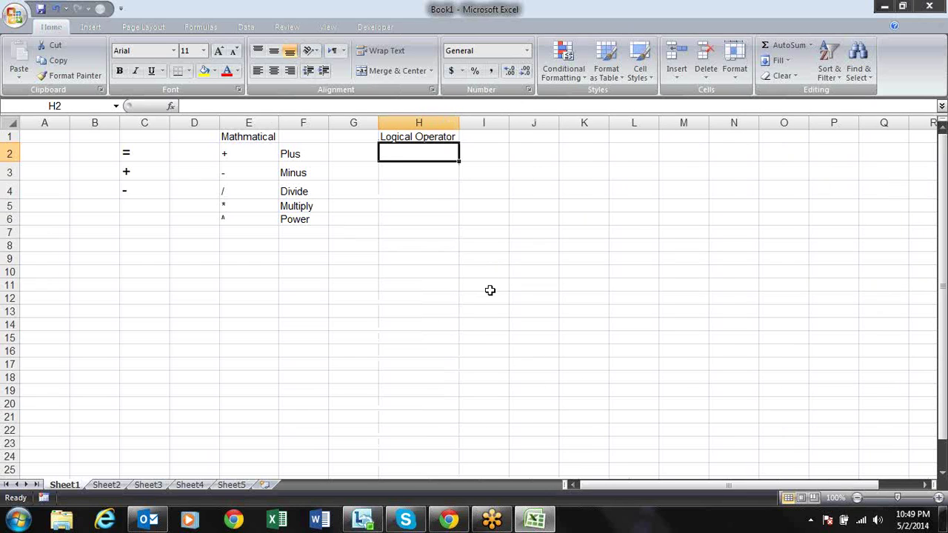
# - List the operators <, >, <=, >= and <> in H2:H6
pyautogui.write('<')
pyautogui.press('Return')
pyautogui.write('>')
pyautogui.press('Return')
pyautogui.write('<')
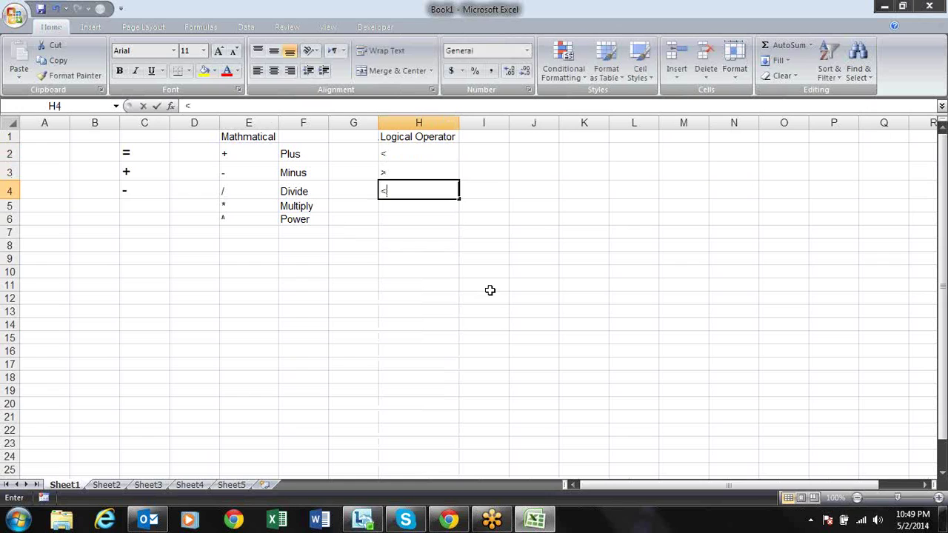
pyautogui.write('=')
pyautogui.press('Return')
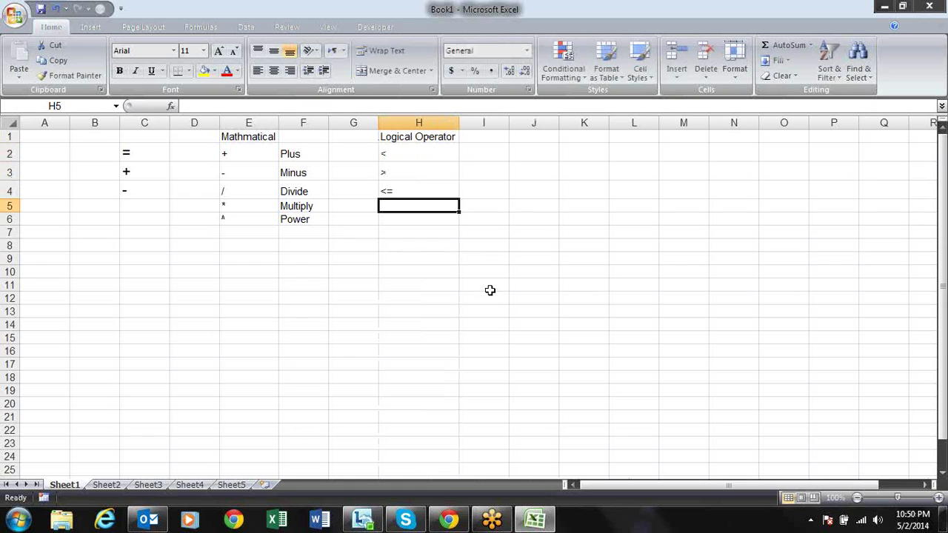
pyautogui.write('>=')
pyautogui.press('Return')
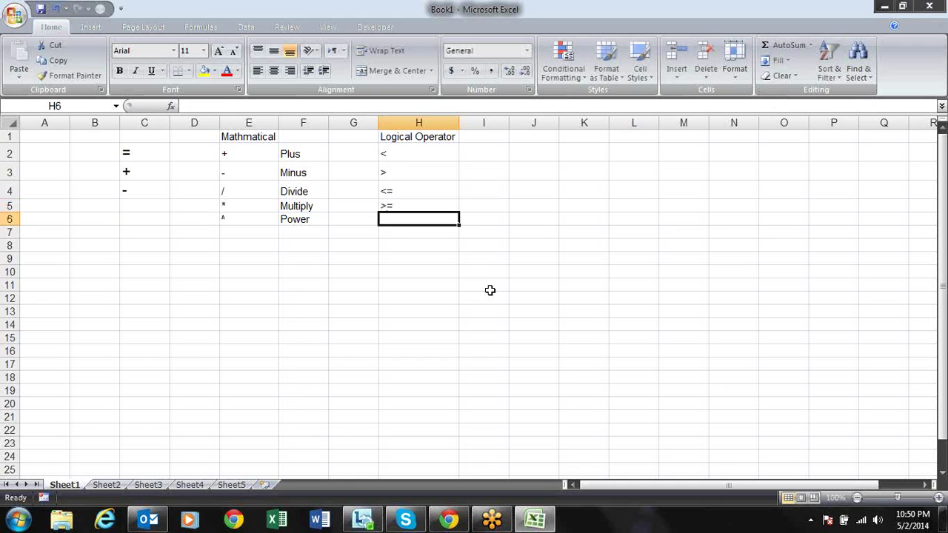
pyautogui.write('<>')
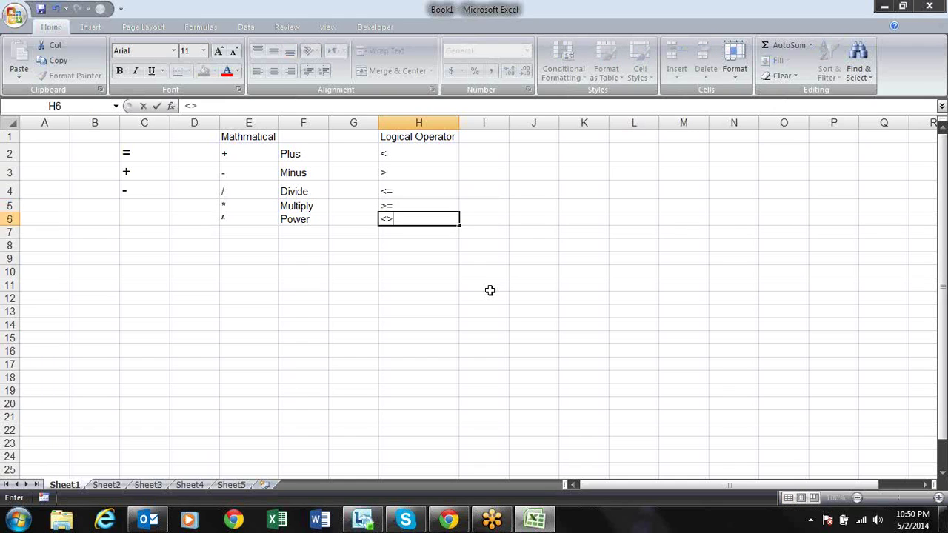
pyautogui.press('Return')
# - Label I2 and I3 as Greter and Less
pyautogui.press('Up')
pyautogui.press('Up')
pyautogui.press('Up')
pyautogui.press('Up')
pyautogui.press('Up')
pyautogui.press('Right')
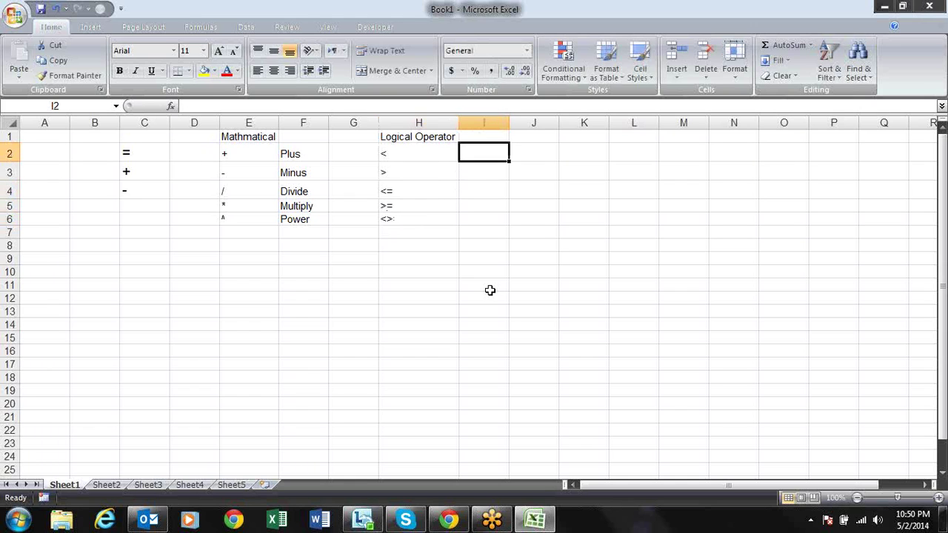
pyautogui.write('Greter')
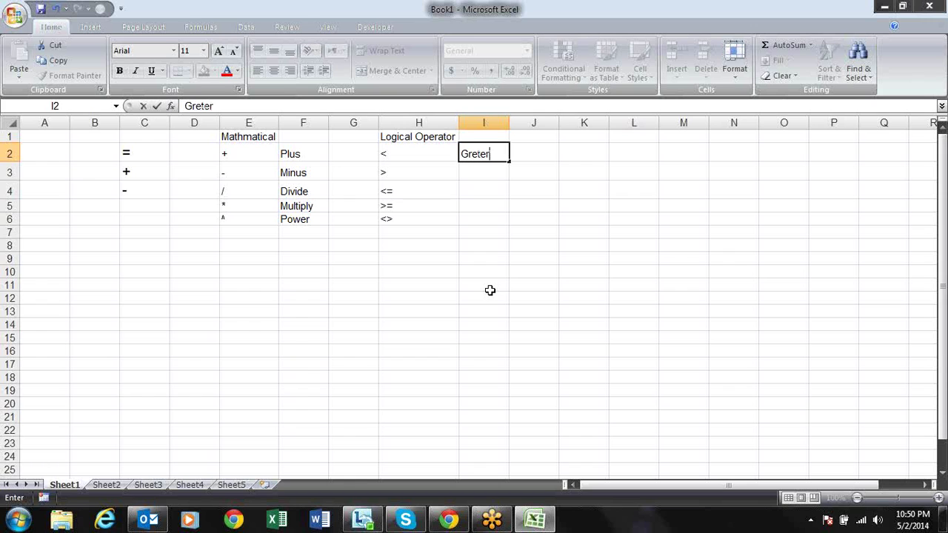
pyautogui.press('Return')
pyautogui.write('Less')
pyautogui.press('Return')
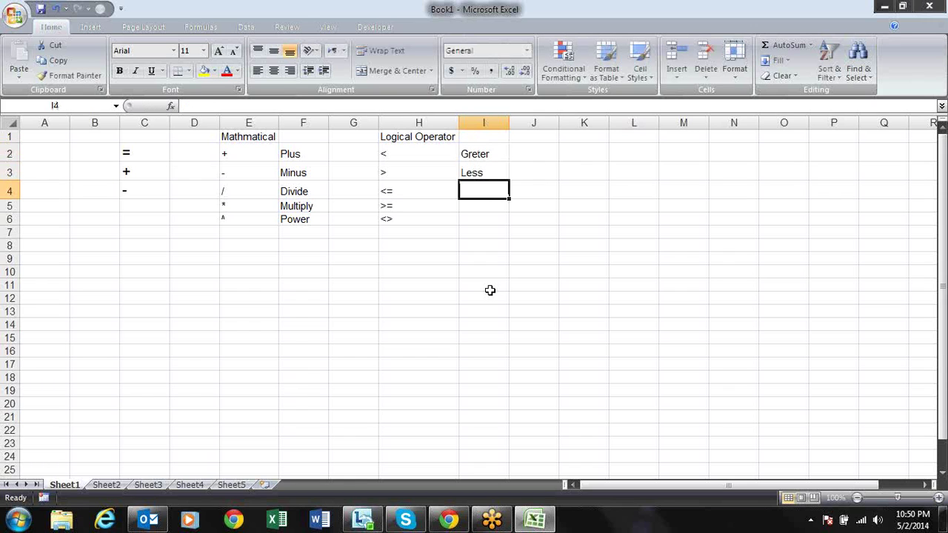
# - Copy the Greter and Less labels into I4:I5
pyautogui.press('Up')
pyautogui.press('Up')
pyautogui.hotkey('shift', 'Down')
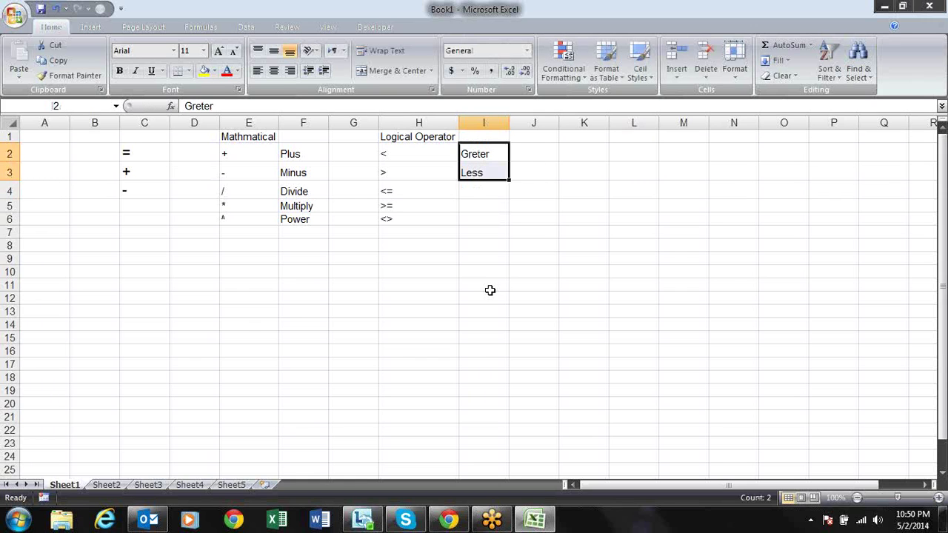
pyautogui.hotkey('ctrl', 'c')
pyautogui.press('Down')
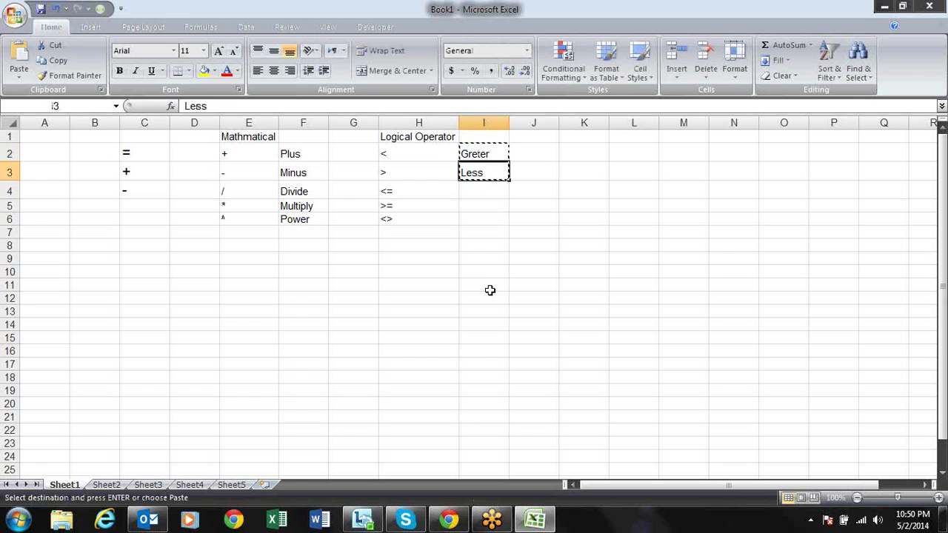
pyautogui.press('Down')
pyautogui.press('Return')
pyautogui.press('Down')
pyautogui.press('Up')
pyautogui.press('Down')
pyautogui.press('Down')
pyautogui.press('Down')
pyautogui.press('Down')
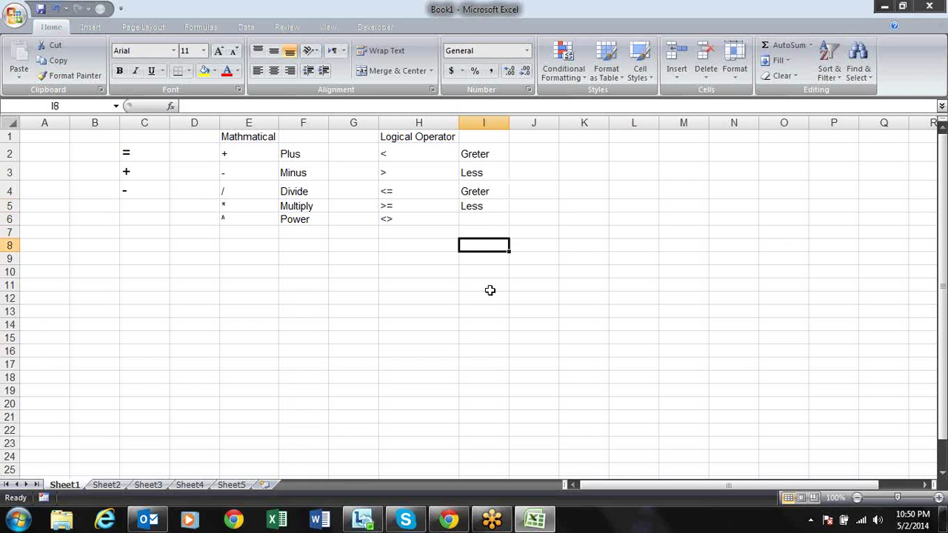
pyautogui.press('Left')
pyautogui.press('Left')
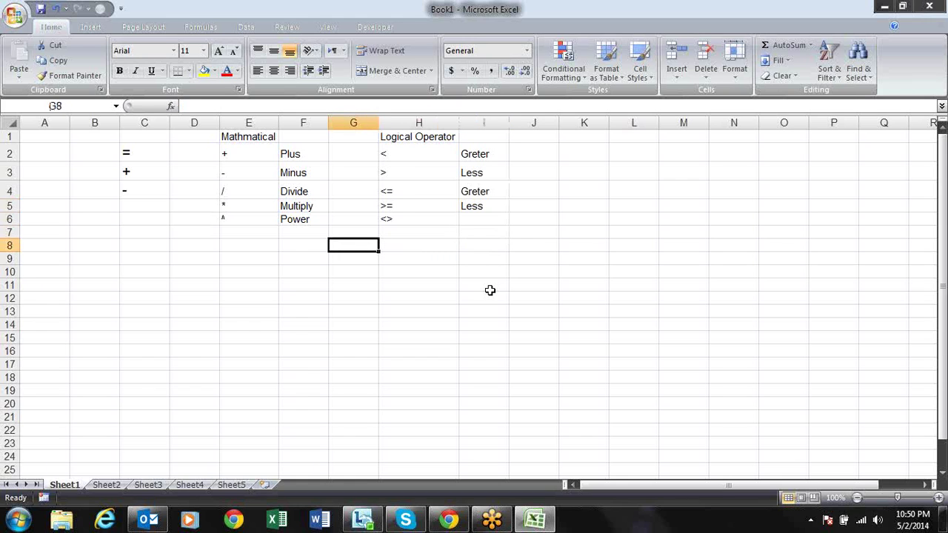
# - Enter sample values 20 in F8 and 10 in G8
pyautogui.write('10')
pyautogui.press('Right')
pyautogui.press('Right')
pyautogui.press('Left')
pyautogui.press('Left')
pyautogui.press('Left')
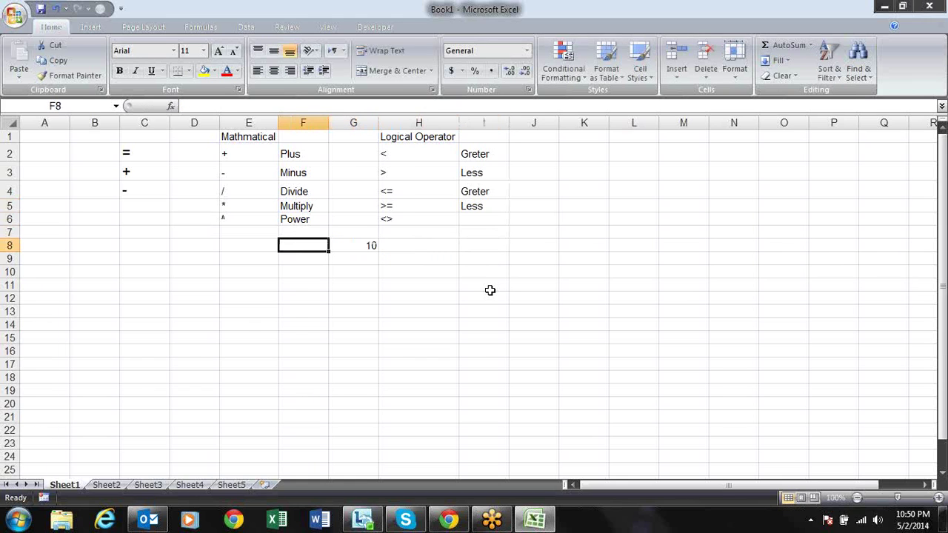
pyautogui.write('20')
pyautogui.press('Return')
pyautogui.press('Up')
pyautogui.press('Right')
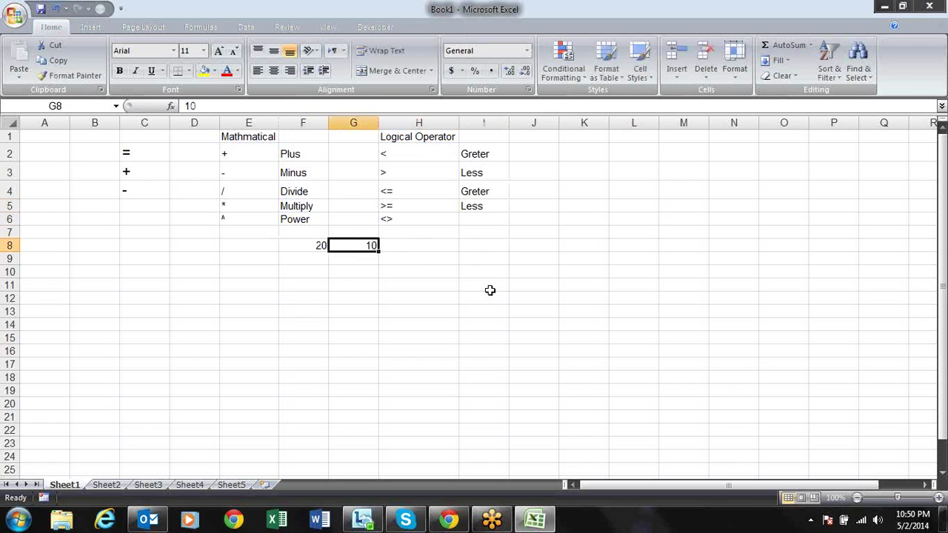
pyautogui.press('Right')
# - Enter =F8=>G8 in H8 and accept Excel's correction to =F8>=G8
pyautogui.write('=')
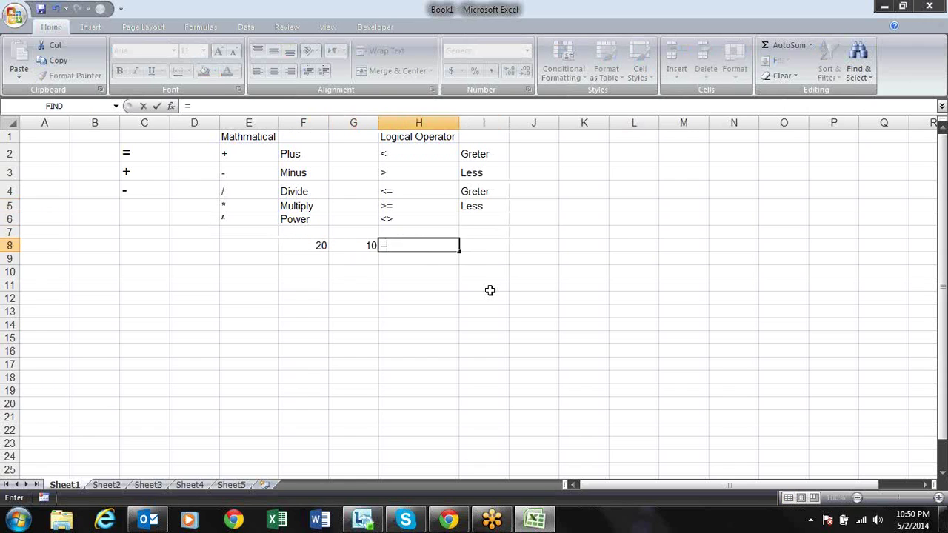
pyautogui.press('Left')
pyautogui.press('Left')
pyautogui.write('=>')
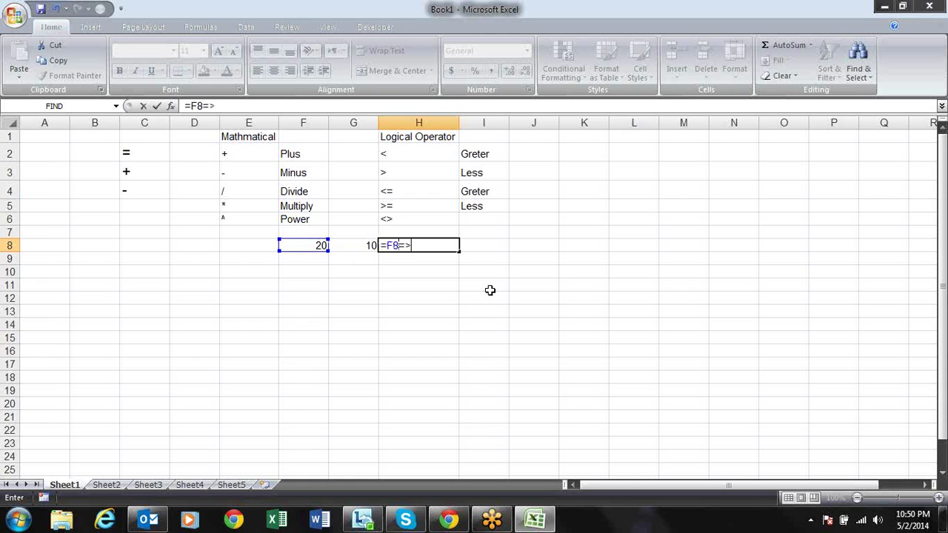
pyautogui.click(365, 245)
pyautogui.press('Return')
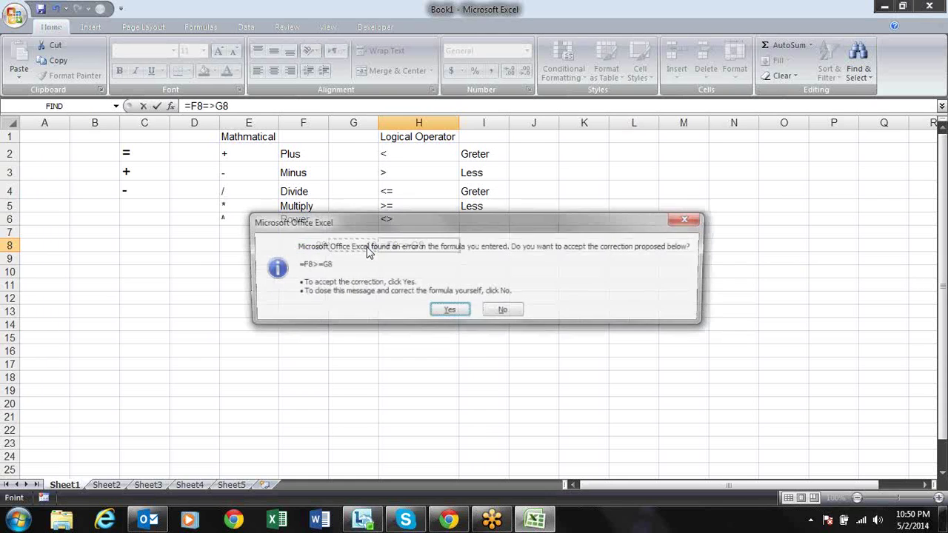
pyautogui.press('Return')
# - Retype the comparison operator in H8's formula as =>
pyautogui.press('Up')
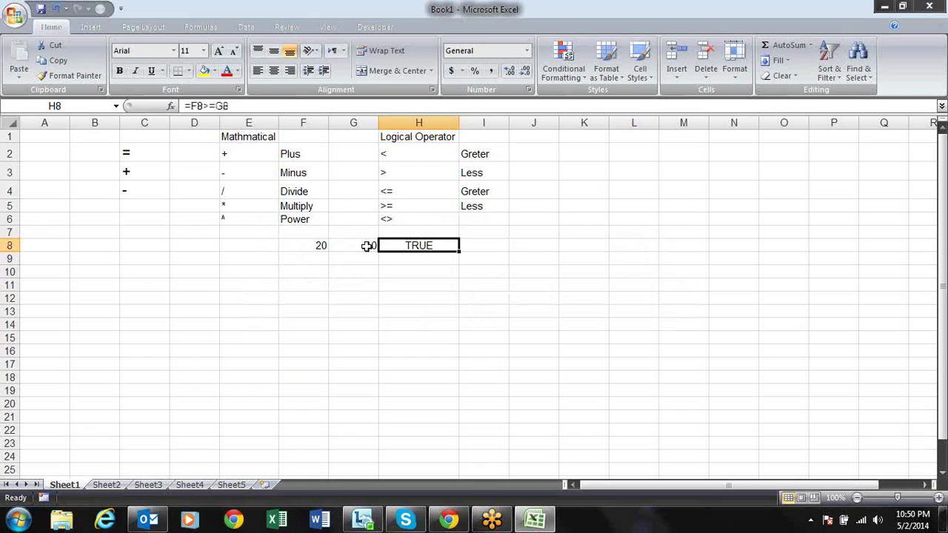
pyautogui.press('F2')
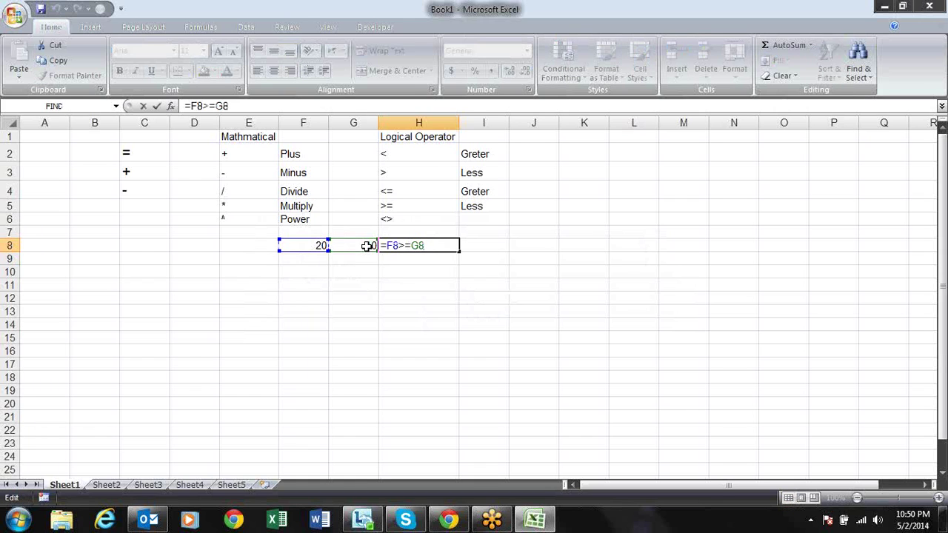
pyautogui.press('BackSpace')
pyautogui.press('BackSpace')
pyautogui.press('BackSpace')
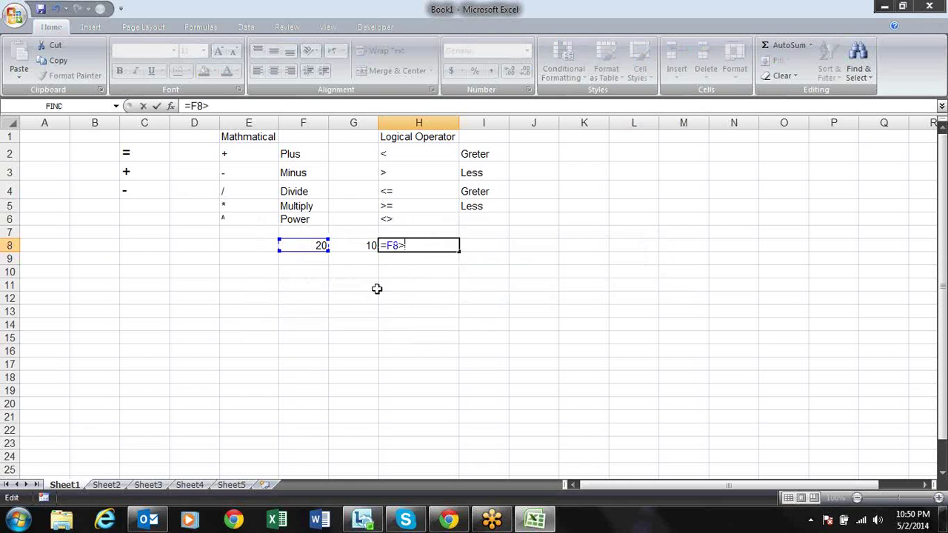
pyautogui.write('H1')
pyautogui.press('BackSpace')
pyautogui.press('BackSpace')
pyautogui.press('BackSpace')
pyautogui.press('BackSpace')
pyautogui.press('BackSpace')
pyautogui.write('>')
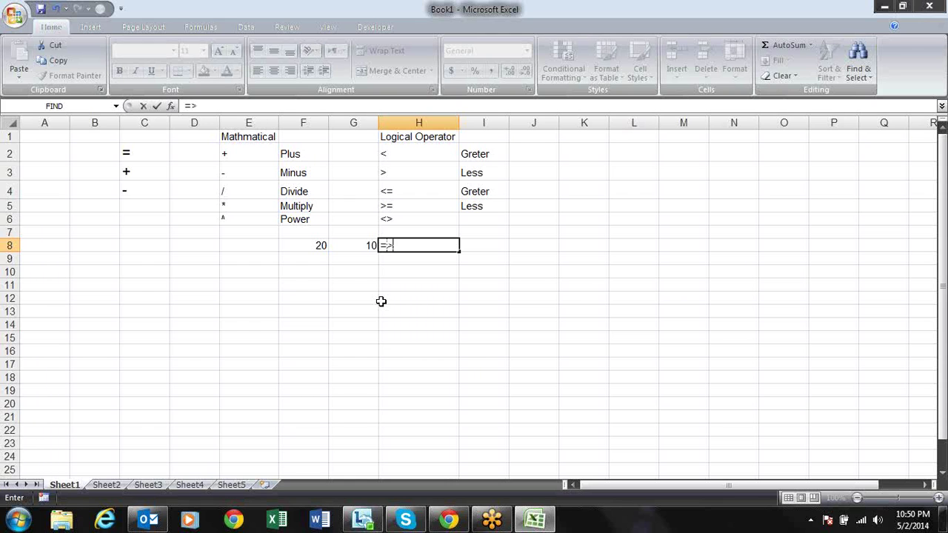
pyautogui.press('Return')
pyautogui.press('Return')
# - Clear the earlier comparison result from H8
pyautogui.hotkey('ctrl', 'Return')
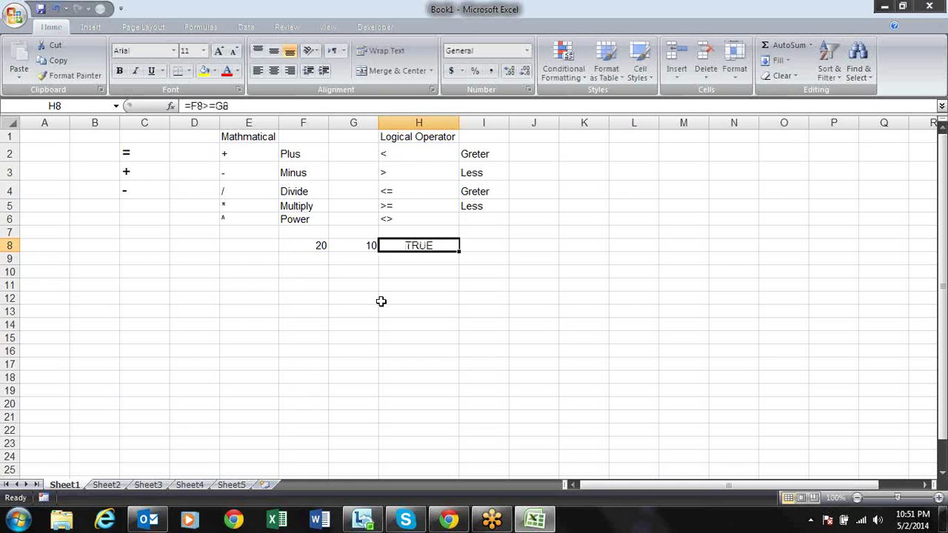
pyautogui.press('Delete')
pyautogui.press('Left')
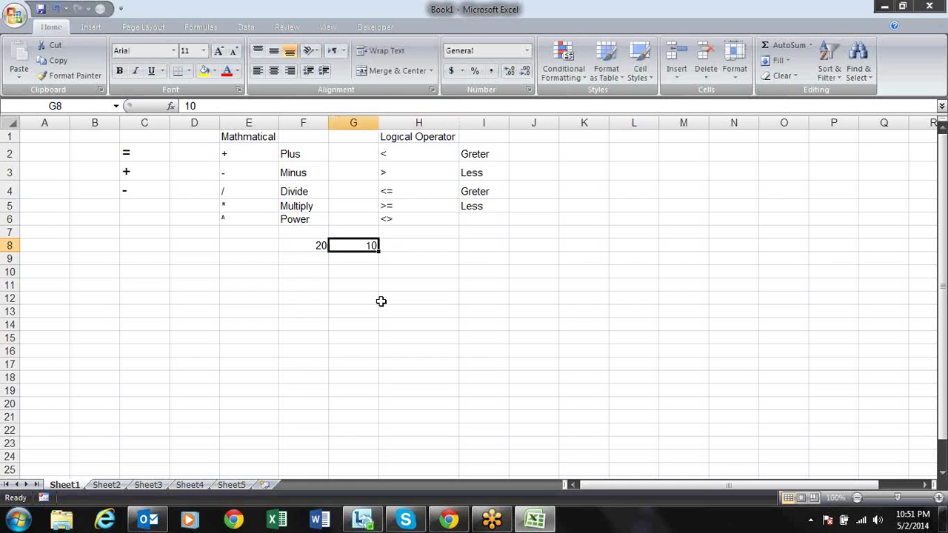
pyautogui.press('Right')
# - Select the operator cells C1:C4 and give them a yellow fill
pyautogui.press('Left')
pyautogui.press('Left')
pyautogui.press('Left')
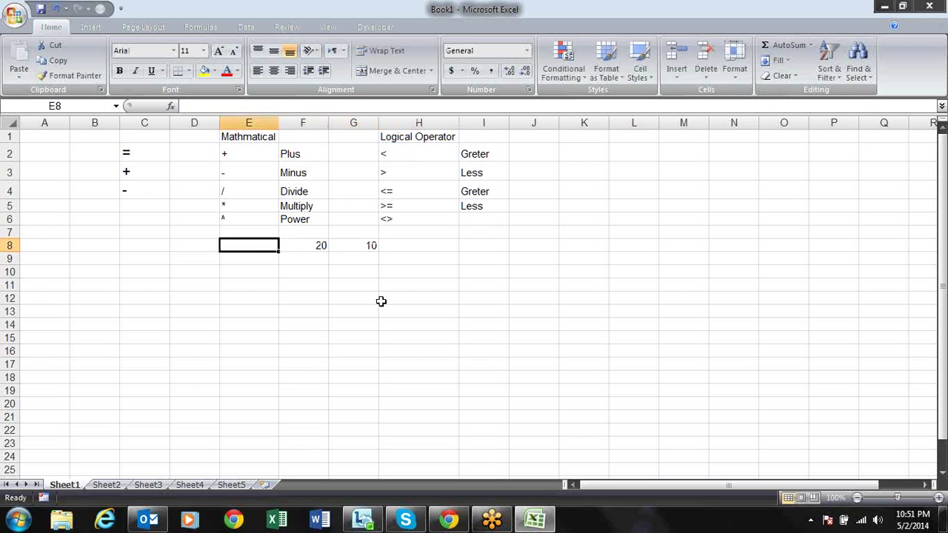
pyautogui.press('Left')
pyautogui.press('Left')
pyautogui.press('Up')
pyautogui.press('Up')
pyautogui.press('Up')
pyautogui.press('Up')
pyautogui.press('Up')
pyautogui.press('Up')
pyautogui.hotkey('shift', 'Down')
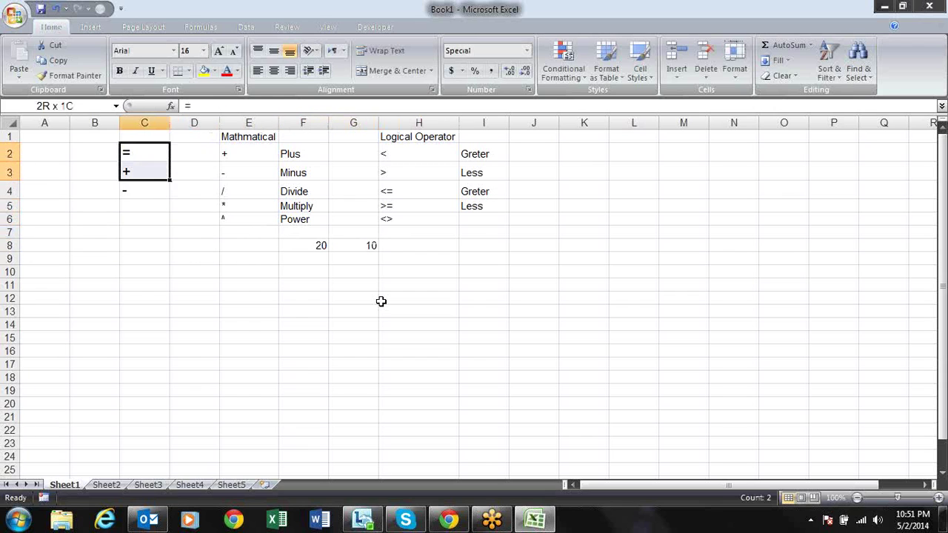
pyautogui.hotkey('shift', 'Down')
pyautogui.hotkey('shift', 'Down')
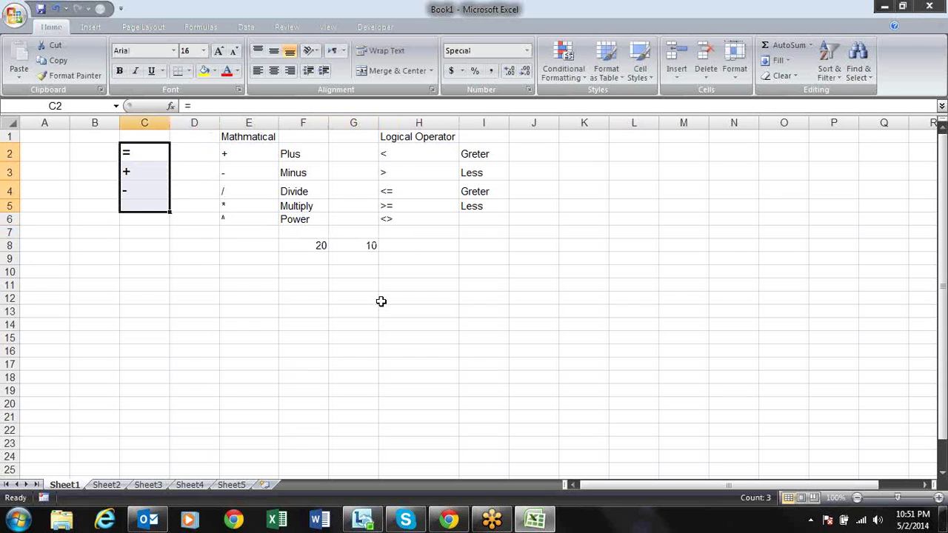
pyautogui.press('Left')
pyautogui.press('Right')
pyautogui.press('Up')
pyautogui.hotkey('shift', 'Down')
pyautogui.hotkey('shift', 'Down')
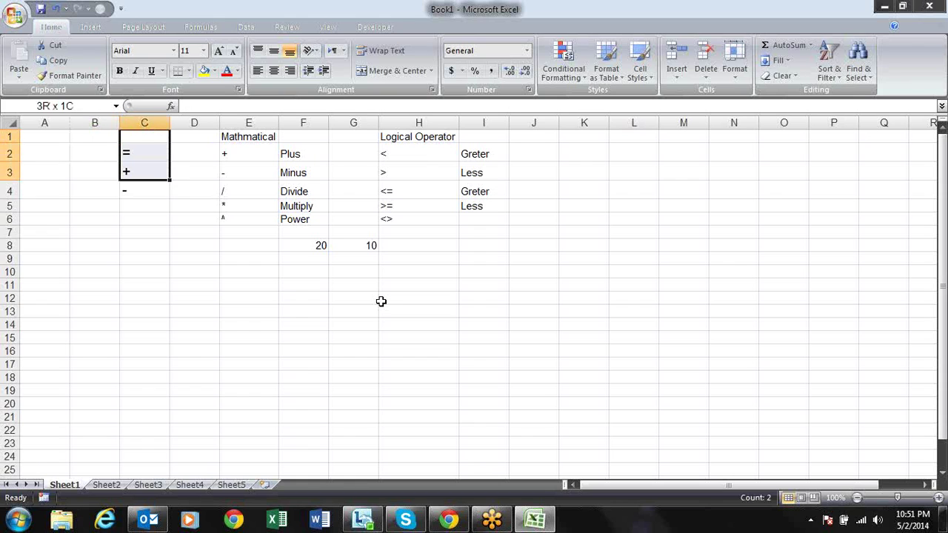
pyautogui.hotkey('shift', 'Down')
pyautogui.click(202, 72)
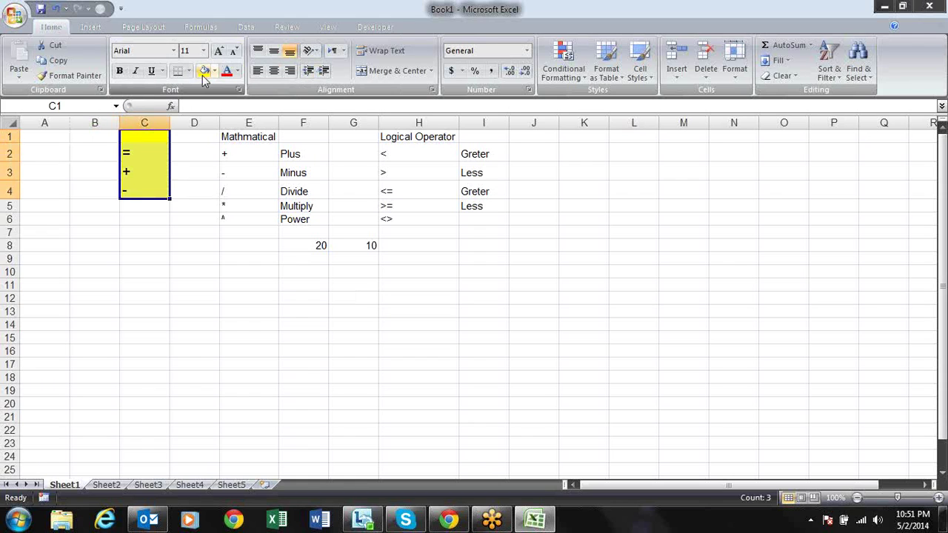
# - Add cell borders to the operator cells C1:C4
pyautogui.press('Right')
pyautogui.press('Right')
pyautogui.press('Left')
pyautogui.press('Left')
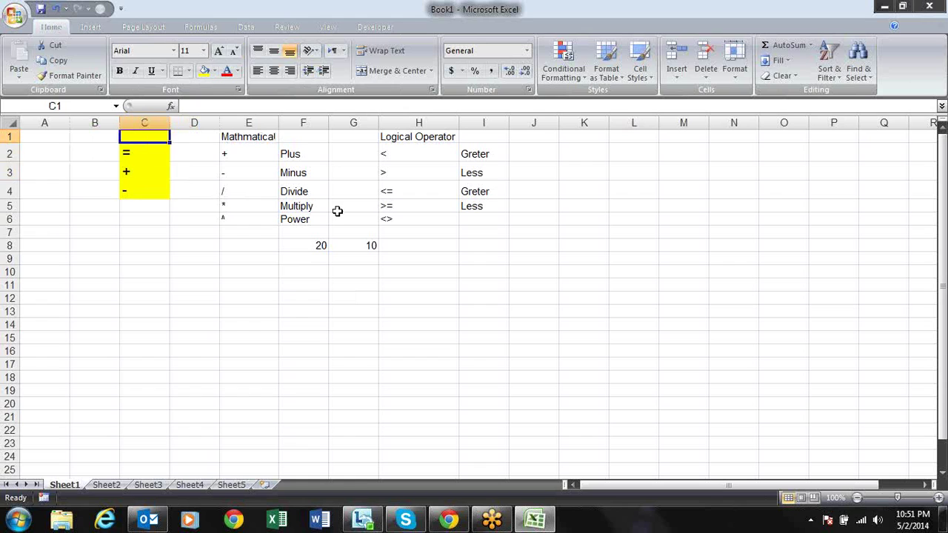
pyautogui.hotkey('shift', 'Down')
pyautogui.hotkey('shift', 'Down')
pyautogui.hotkey('shift', 'Down')
pyautogui.hotkey('shift', 'Down')
pyautogui.hotkey('shift', 'Up')
pyautogui.hotkey('ctrl', 'c')
# - Move through the operator lists and back to column H, ending at H7
pyautogui.press('Right')
pyautogui.press('Right')
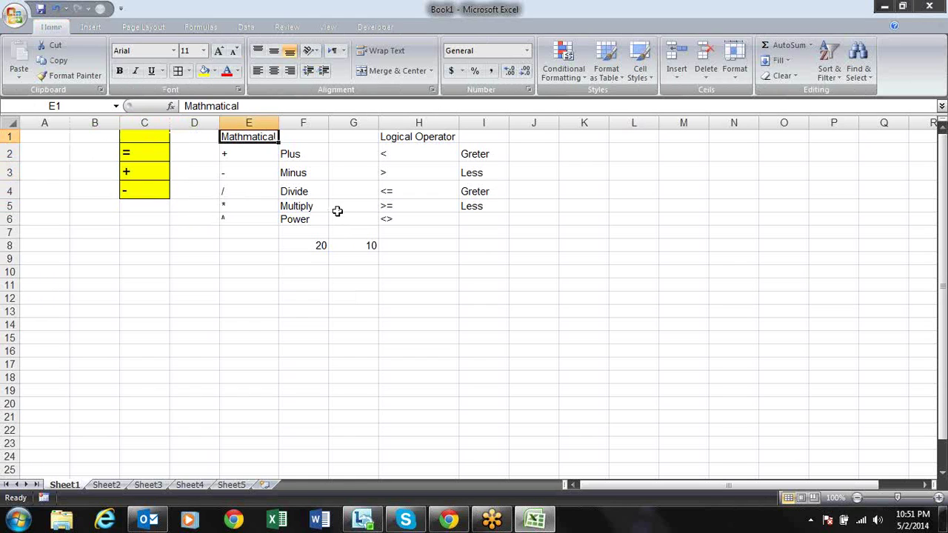
pyautogui.press('Left')
pyautogui.press('Down')
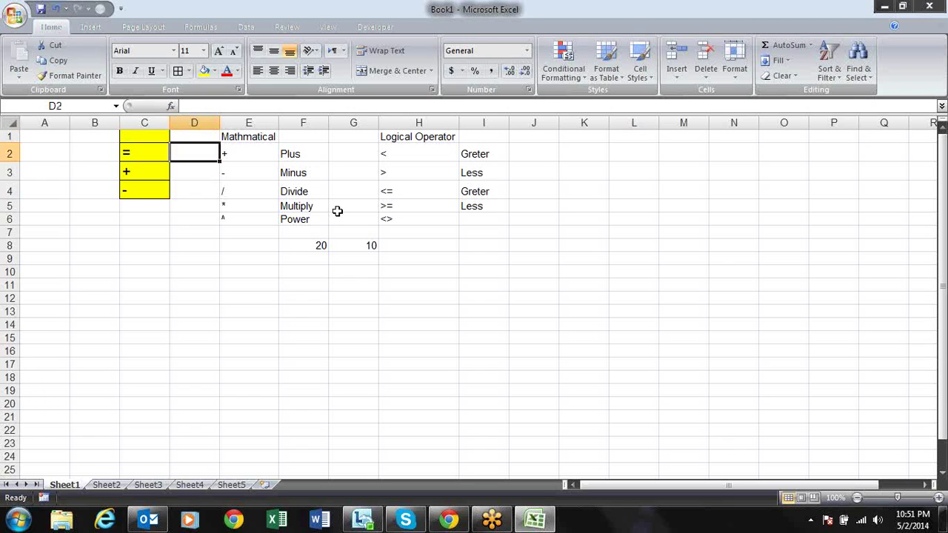
pyautogui.press('Right')
pyautogui.press('Down')
pyautogui.press('Down')
pyautogui.press('Down')
pyautogui.press('Down')
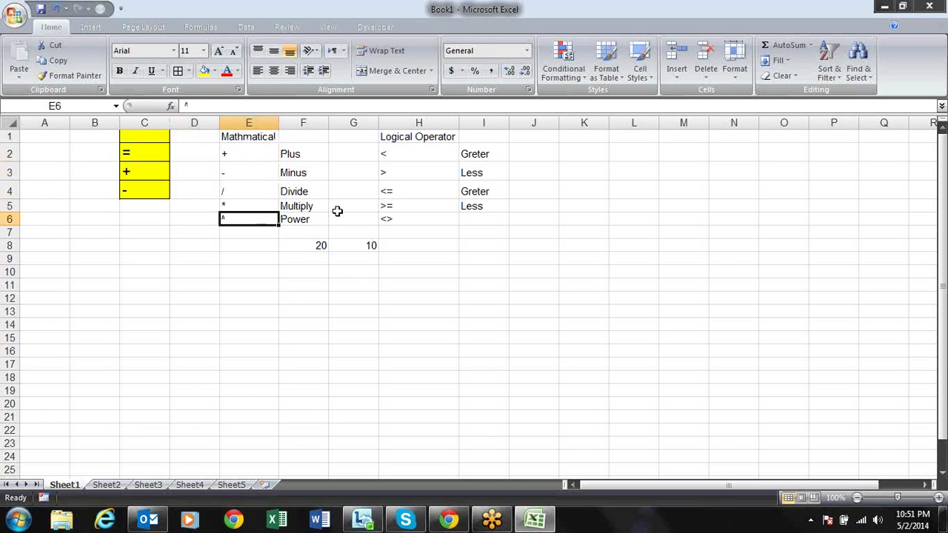
pyautogui.press('Up')
pyautogui.press('Up')
pyautogui.press('Up')
pyautogui.press('Up')
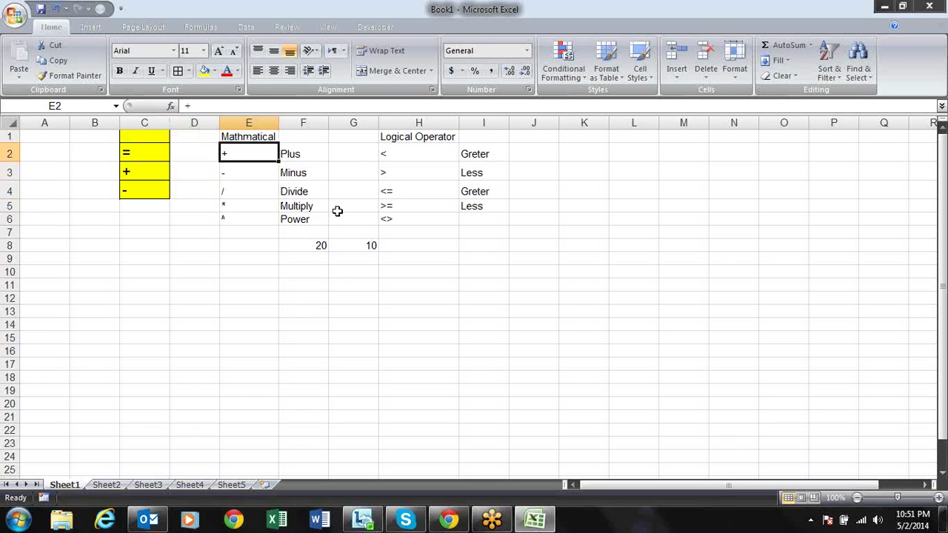
pyautogui.press('Down')
pyautogui.press('Down')
pyautogui.press('Down')
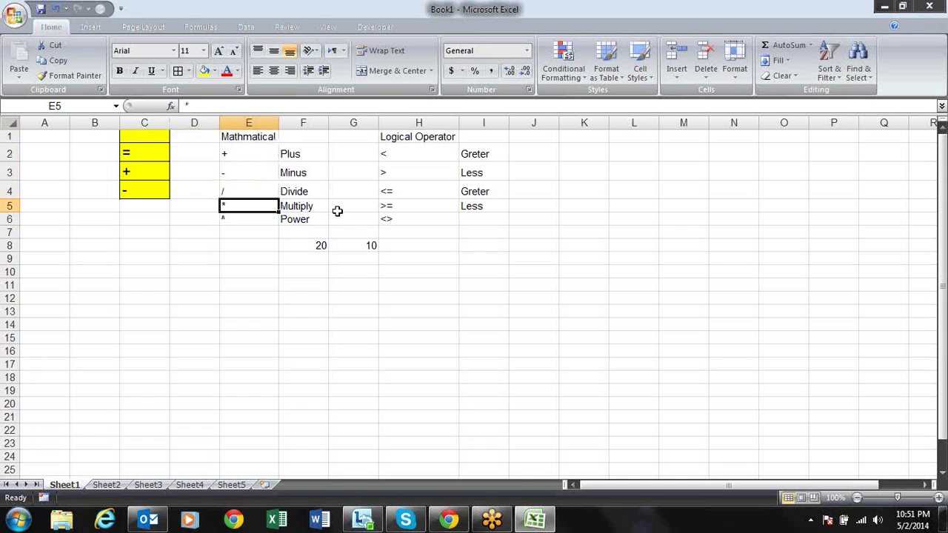
pyautogui.press('Down')
pyautogui.press('Right')
pyautogui.press('Left')
pyautogui.press('Left')
pyautogui.press('Left')
pyautogui.press('Up')
pyautogui.press('Up')
pyautogui.press('Up')
pyautogui.press('Up')
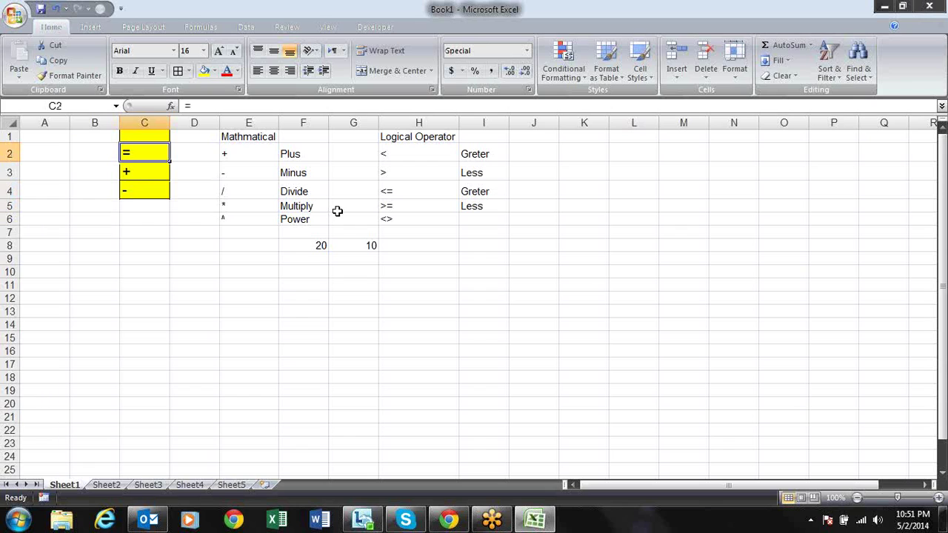
pyautogui.press('Right')
pyautogui.press('Right')
pyautogui.press('Right')
pyautogui.press('Left')
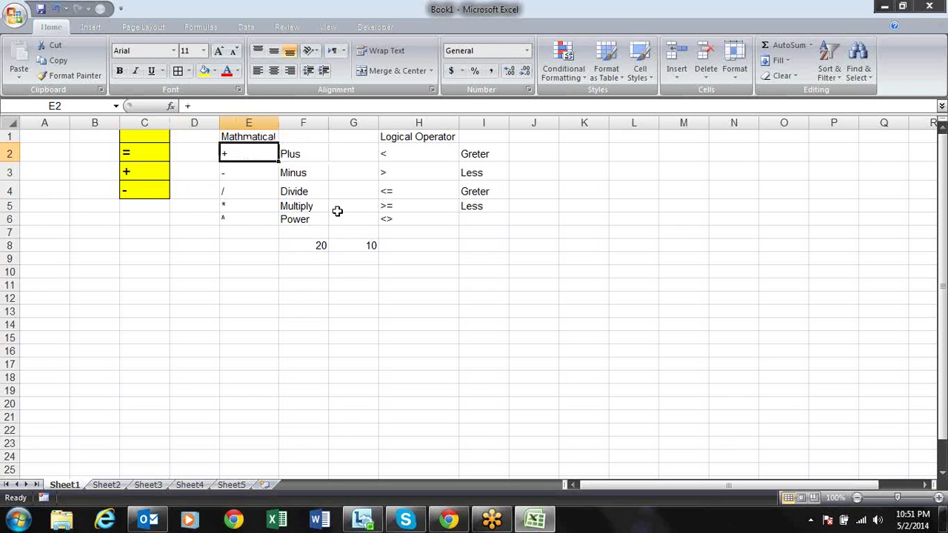
pyautogui.press('Right')
pyautogui.press('Right')
pyautogui.press('Right')
pyautogui.press('Down')
pyautogui.press('Down')
pyautogui.press('Down')
pyautogui.press('Down')
pyautogui.press('Down')
pyautogui.press('Down')
# - Start a sum formula =F8+G8 in H8, then cancel it
pyautogui.write('=')
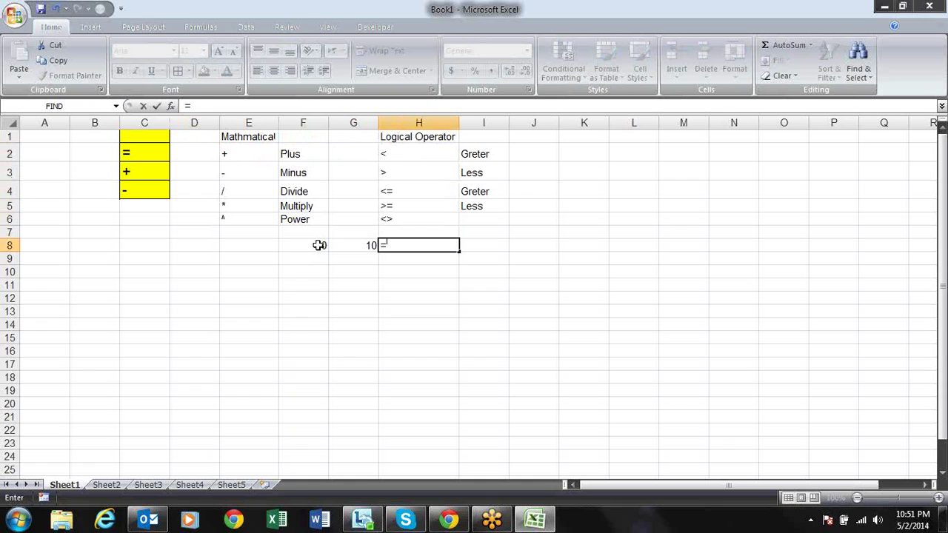
pyautogui.click(318, 245)
pyautogui.write('+')
pyautogui.click(364, 245)
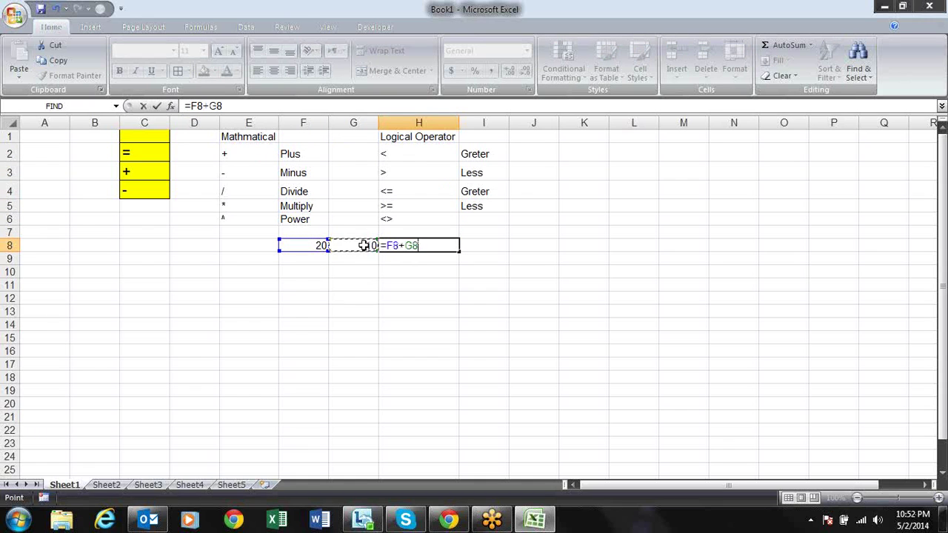
pyautogui.write('+')
pyautogui.press('BackSpace')
pyautogui.press('BackSpace')
pyautogui.press('BackSpace')
pyautogui.press('BackSpace')
pyautogui.press('BackSpace')
pyautogui.press('BackSpace')
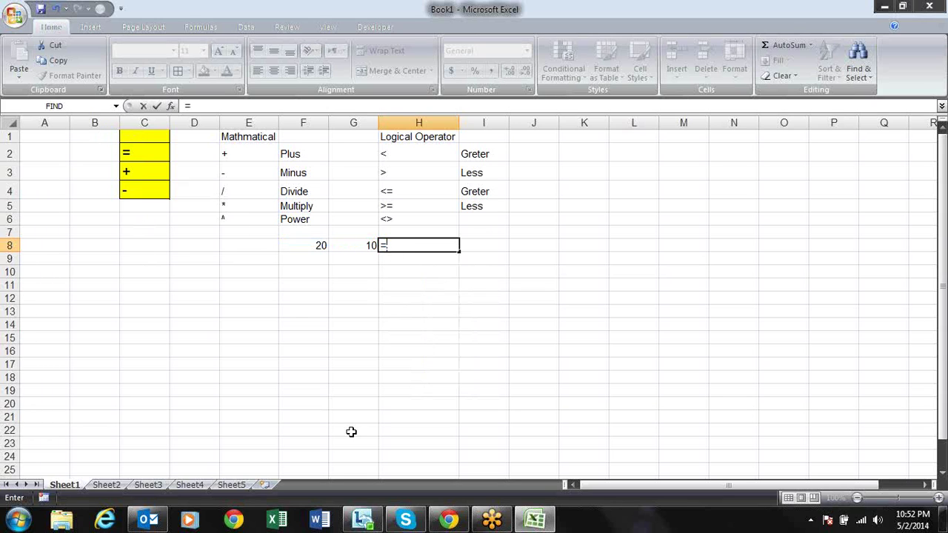
pyautogui.press('Escape')
pyautogui.press('Up')
pyautogui.press('Up')
pyautogui.press('Up')
pyautogui.press('Up')
pyautogui.press('Up')
pyautogui.press('Up')
pyautogui.press('Down')
pyautogui.press('Down')
pyautogui.press('Down')
pyautogui.press('Down')
pyautogui.press('Down')
pyautogui.press('Down')
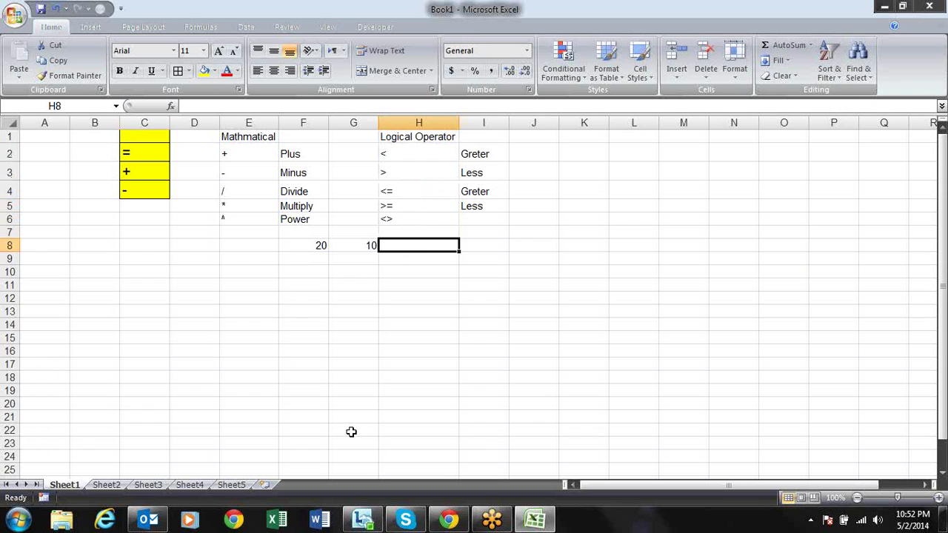
# - Enter =F8>G8 in H8 to test whether F8 exceeds G8
pyautogui.write('=')
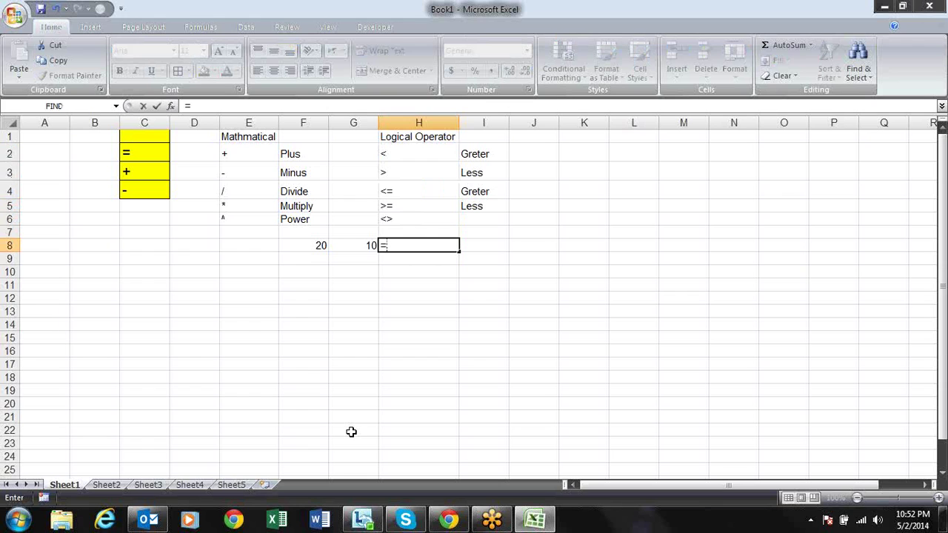
pyautogui.press('Left')
pyautogui.press('Left')
pyautogui.write('>')
pyautogui.press('Left')
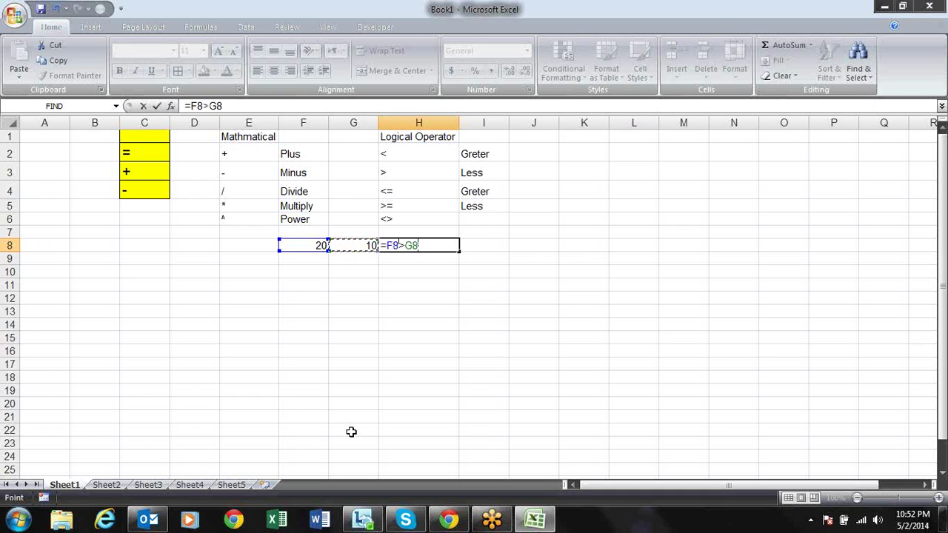
pyautogui.press('Return')
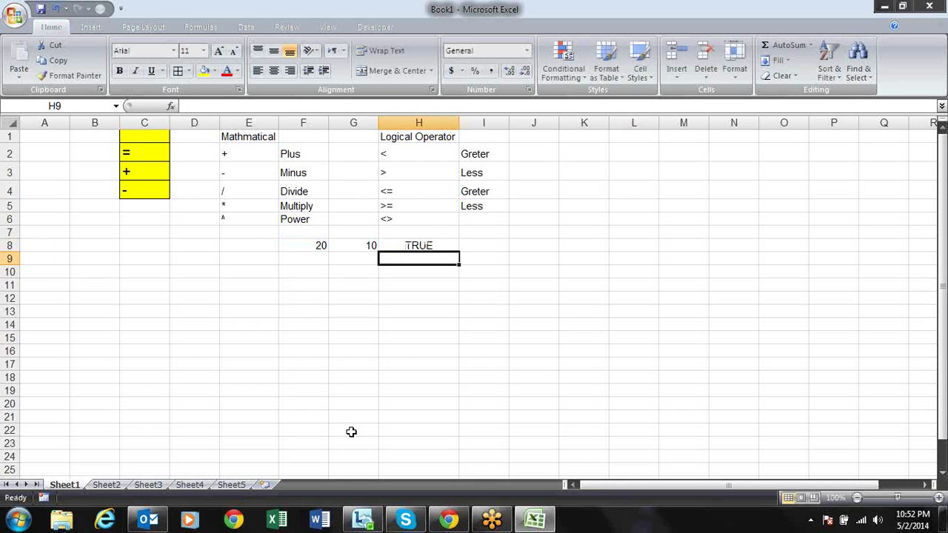
# - Change G8 to 30 so H8 shows FALSE, and review the H8 formula
pyautogui.press('Up')
pyautogui.press('Left')
pyautogui.write('3')
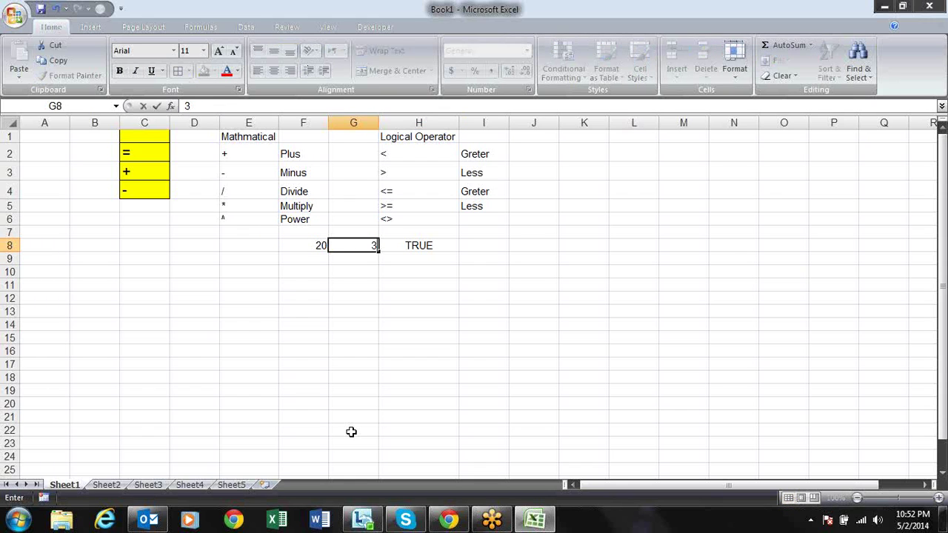
pyautogui.write('0')
pyautogui.press('Return')
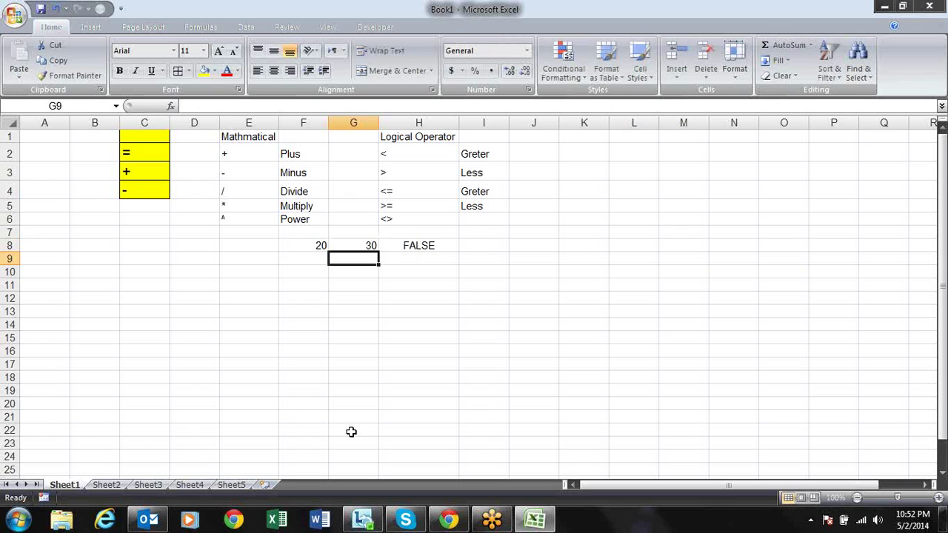
pyautogui.press('Up')
pyautogui.press('Right')
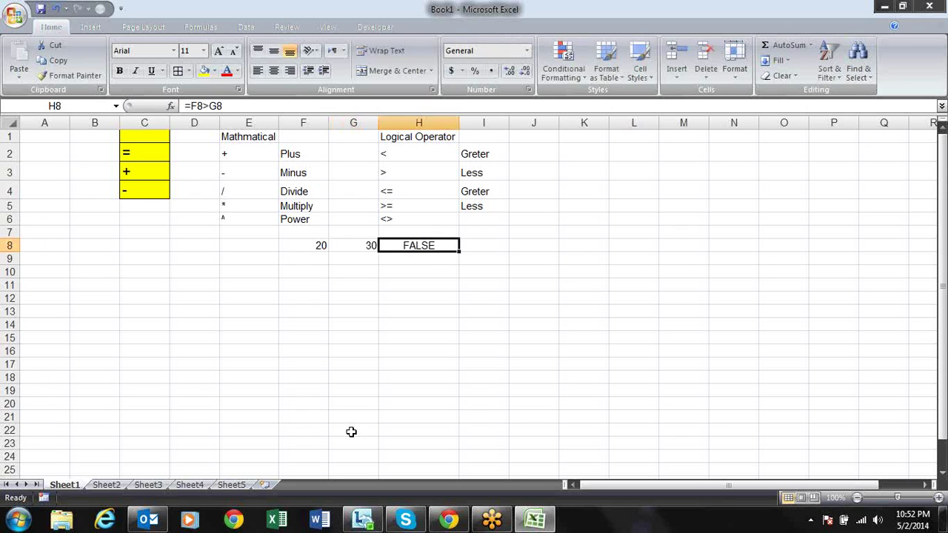
pyautogui.press('F2')
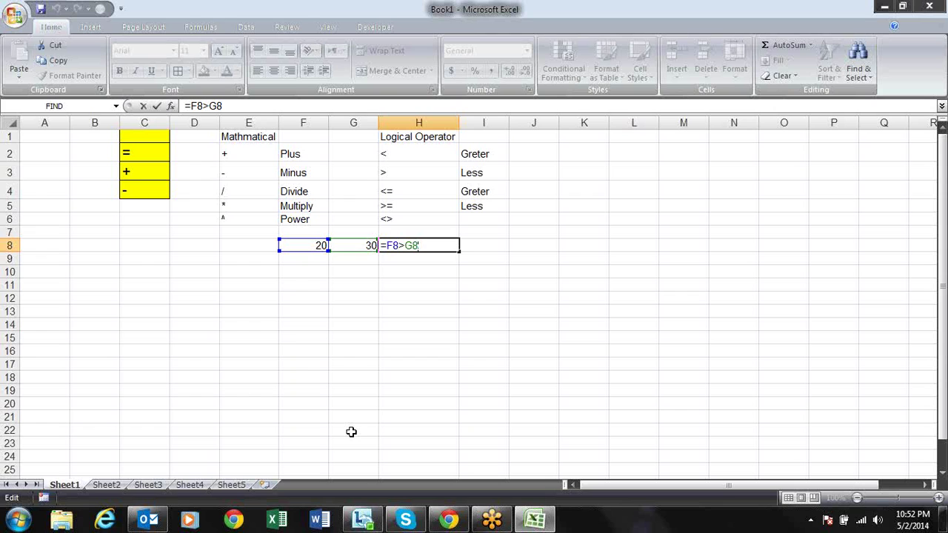
pyautogui.press('Return')
pyautogui.press('Right')
pyautogui.press('Right')
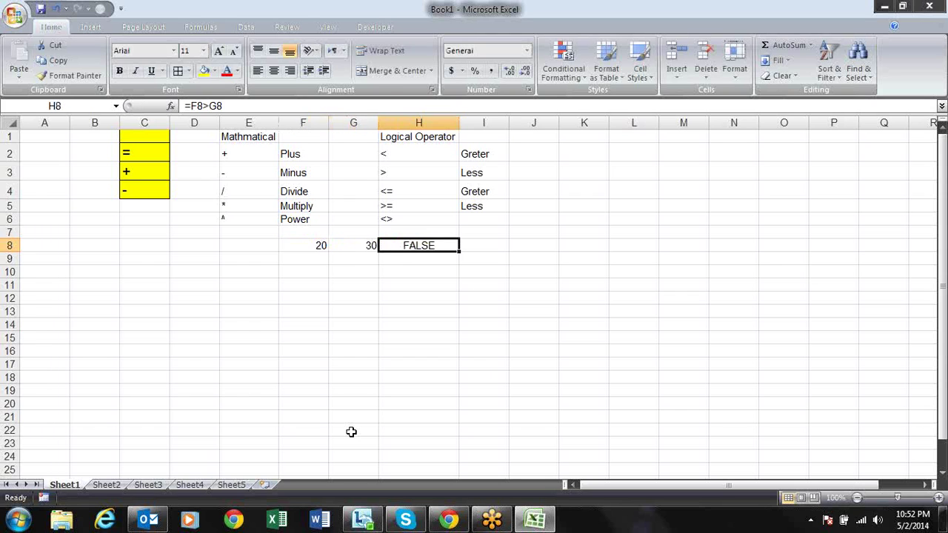
pyautogui.press('F2')
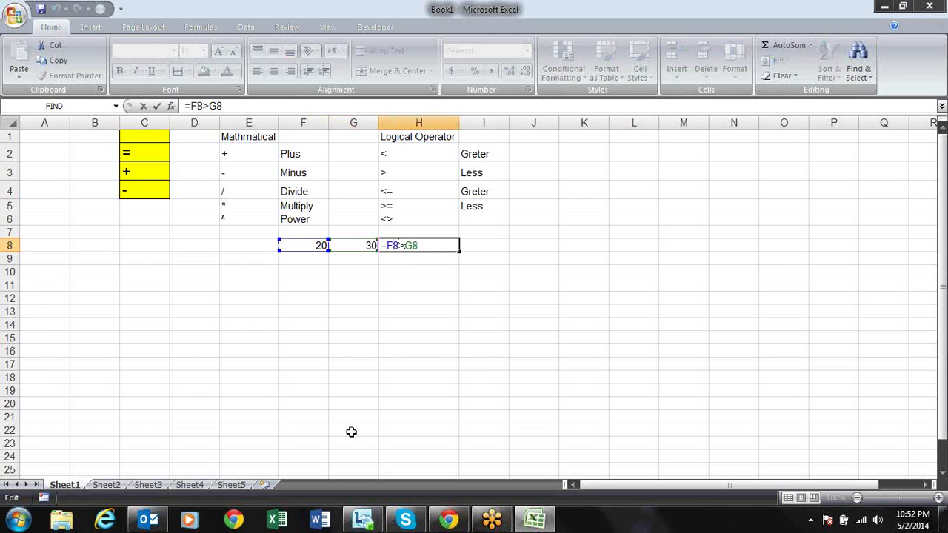
pyautogui.write('IF(F8>G8')
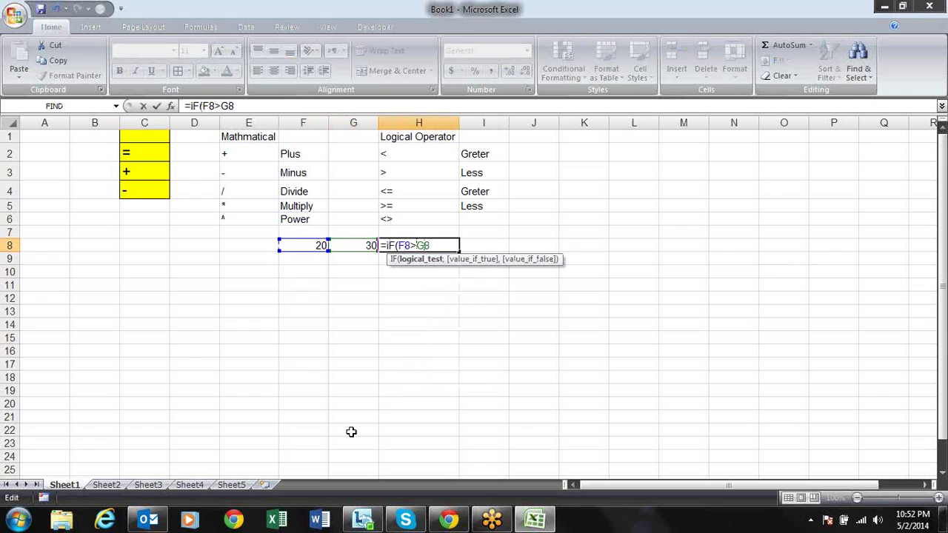
pyautogui.write(',')
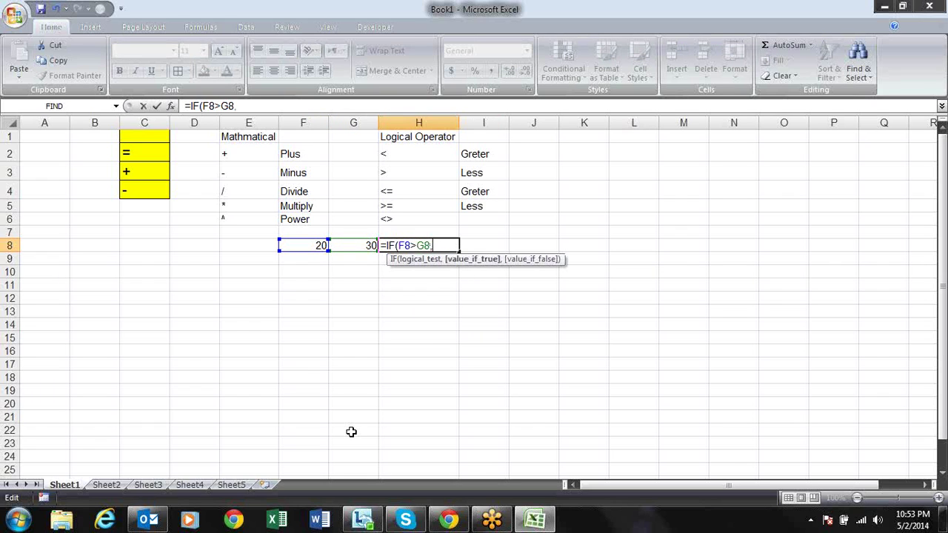
pyautogui.write('"Gre')
pyautogui.write('ater')
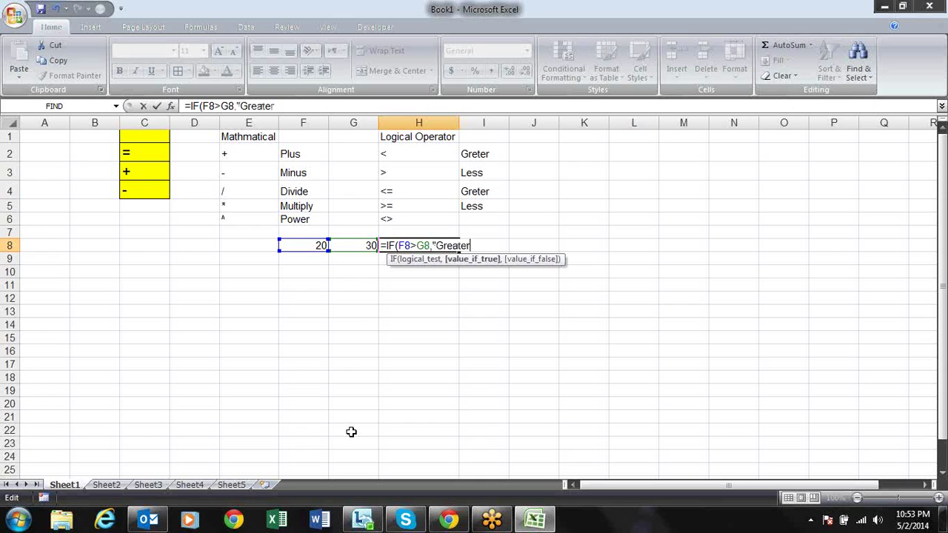
pyautogui.write('",')
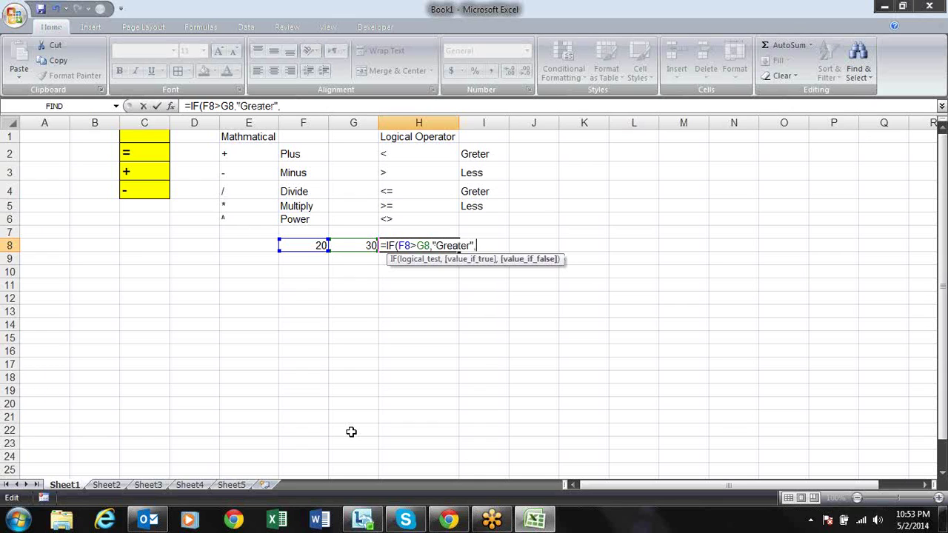
pyautogui.write('"Less")')
pyautogui.press('Return')
pyautogui.press('Up')
pyautogui.press('F2')
pyautogui.press('BackSpace')
pyautogui.press('BackSpace')
pyautogui.press('BackSpace')
pyautogui.press('BackSpace')
pyautogui.press('BackSpace')
pyautogui.press('BackSpace')
pyautogui.press('BackSpace')
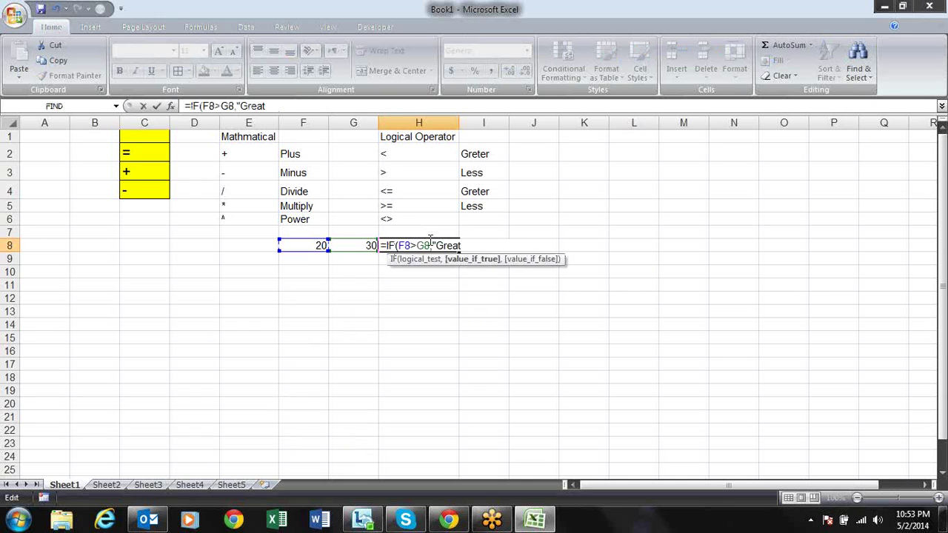
pyautogui.click(421, 259)
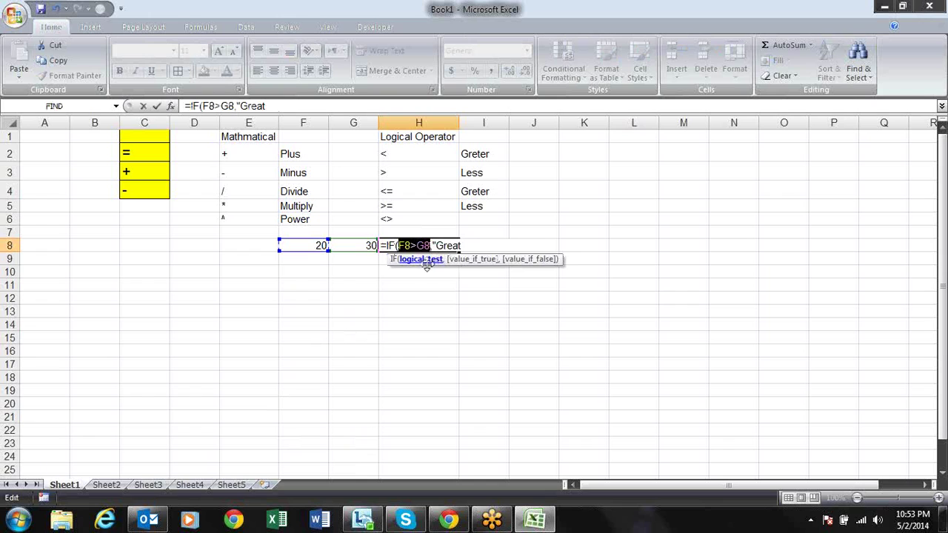
pyautogui.click(466, 245)
pyautogui.press('BackSpace')
pyautogui.press('BackSpace')
pyautogui.press('BackSpace')
pyautogui.press('BackSpace')
pyautogui.press('BackSpace')
pyautogui.press('BackSpace')
pyautogui.press('BackSpace')
pyautogui.press('Left')
pyautogui.press('Left')
pyautogui.press('Left')
pyautogui.press('Left')
pyautogui.press('Left')
pyautogui.press('BackSpace')
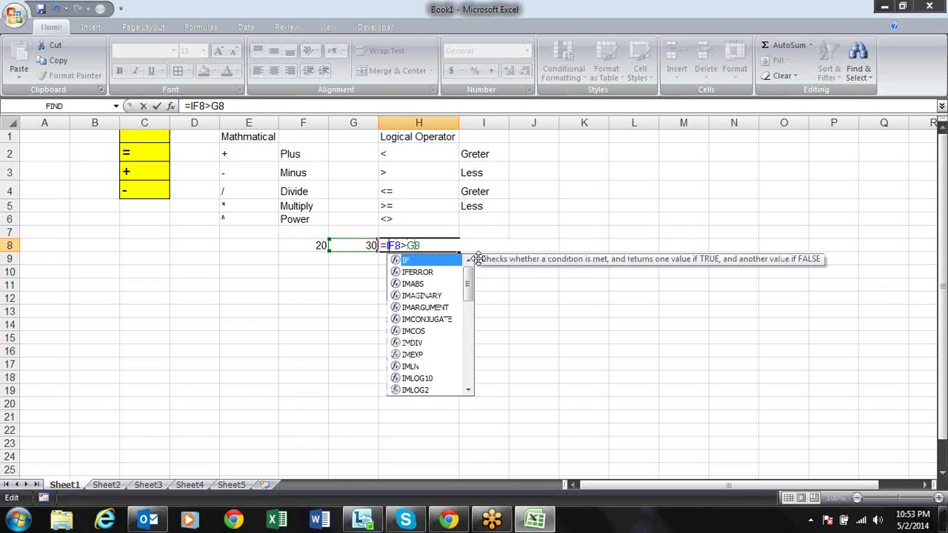
pyautogui.press('Delete')
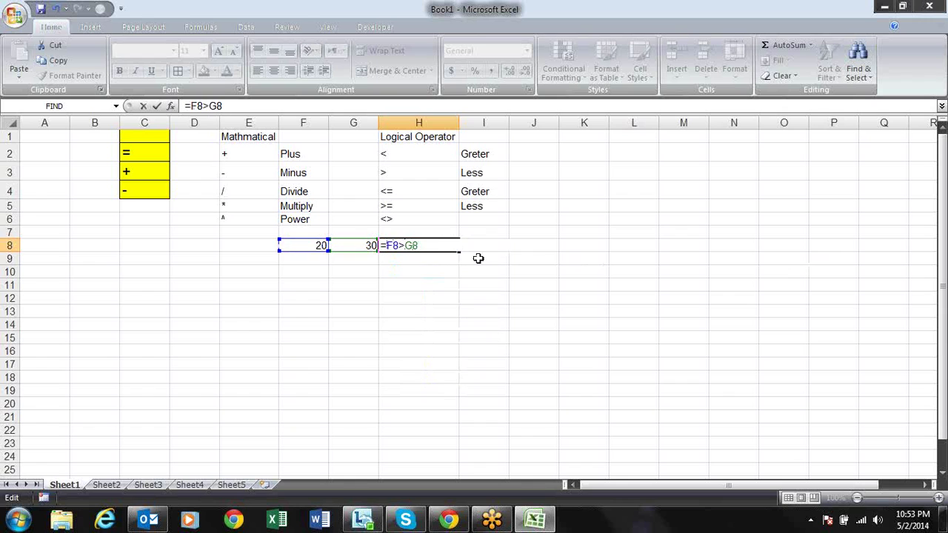
pyautogui.press('Return')
pyautogui.press('Up')
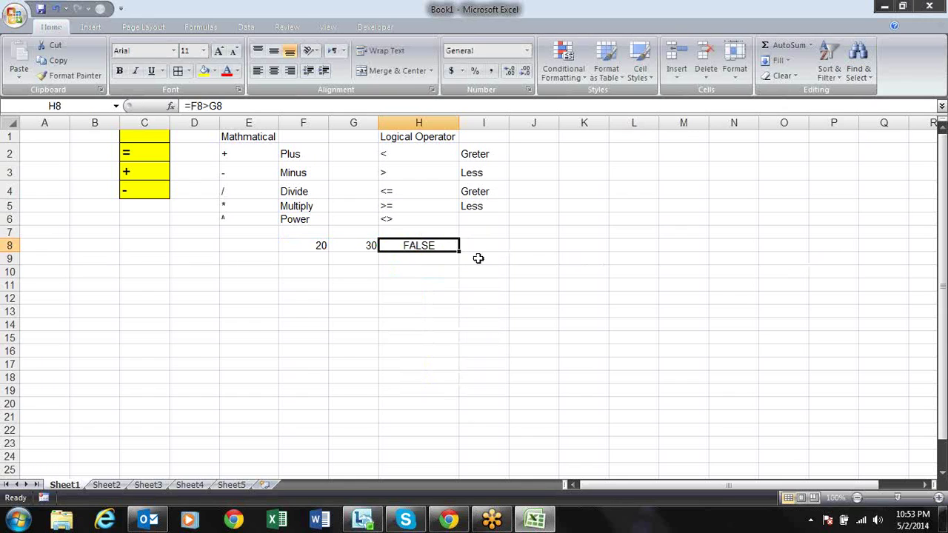
# - Review the H8 formula without changing it
pyautogui.press('F2')
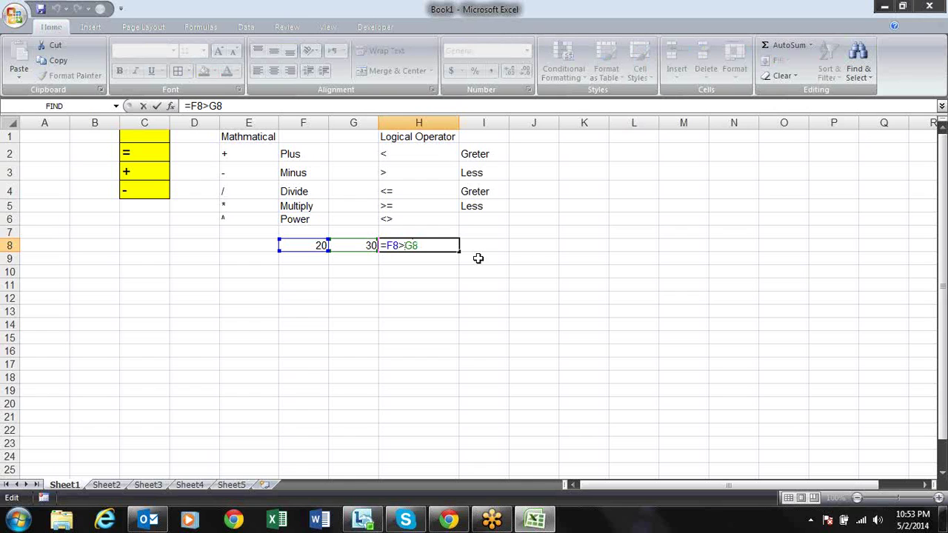
pyautogui.press('Return')
pyautogui.press('Up')
pyautogui.press('Up')
pyautogui.press('Up')
pyautogui.press('Up')
pyautogui.press('Up')
pyautogui.press('Up')
pyautogui.press('Up')
pyautogui.press('Down')
pyautogui.press('Down')
pyautogui.press('Down')
pyautogui.press('Down')
pyautogui.press('Down')
pyautogui.press('Down')
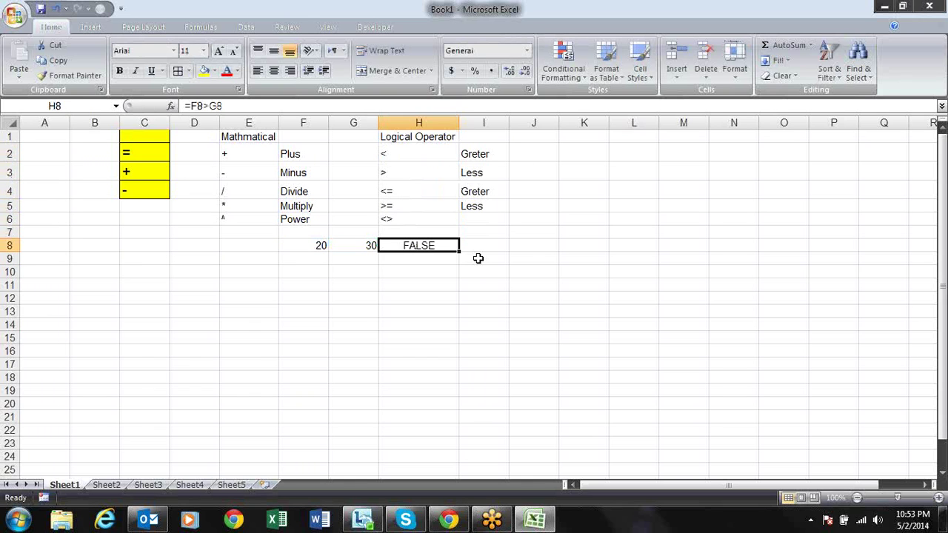
pyautogui.press('F2')
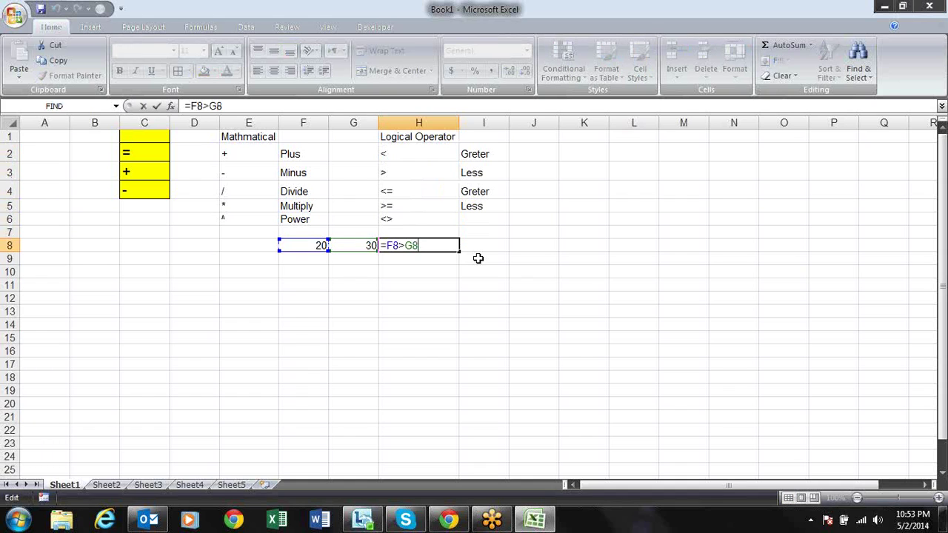
pyautogui.press('Return')
pyautogui.press('Up')
pyautogui.press('Up')
pyautogui.press('Up')
pyautogui.press('Up')
pyautogui.press('Up')
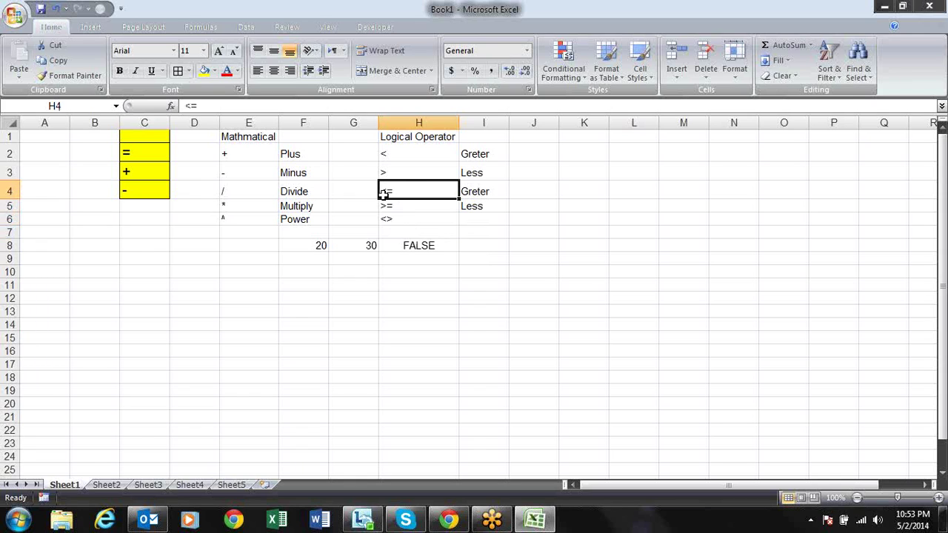
pyautogui.press('Down')
pyautogui.press('Down')
pyautogui.press('Down')
pyautogui.press('Down')
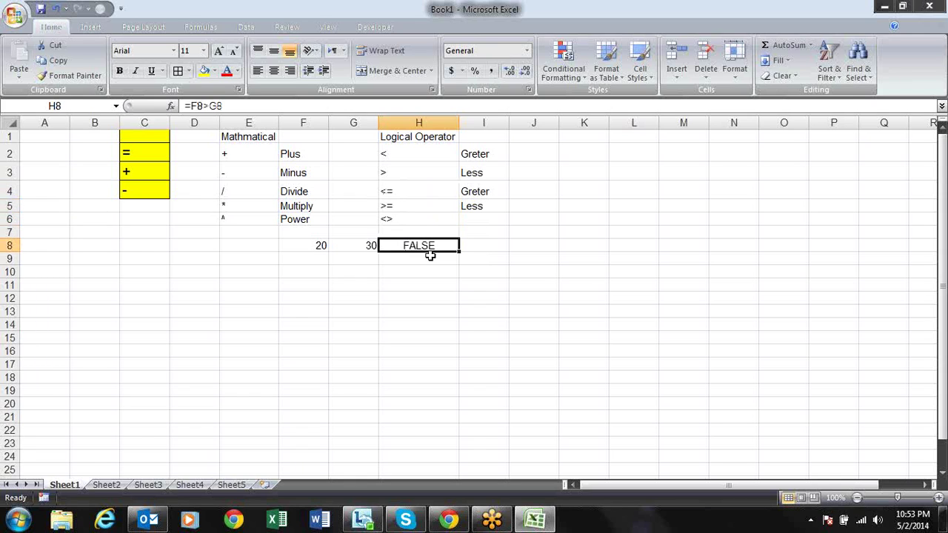
# - Change H8 to =F8>=G8, accepting Excel's suggested correction
pyautogui.press('F2')
pyautogui.press('Left')
pyautogui.press('Left')
pyautogui.press('Left')
pyautogui.write('=')
pyautogui.press('Return')
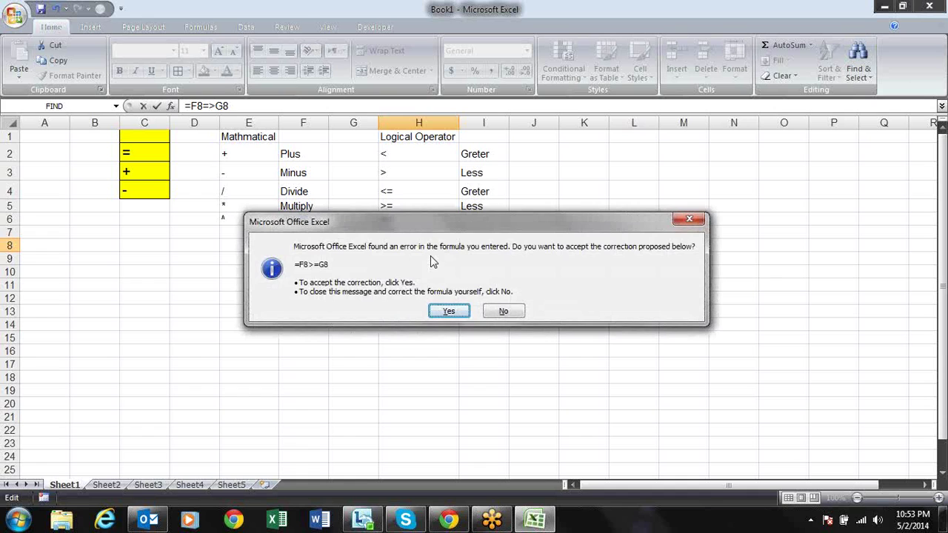
pyautogui.press('Return')
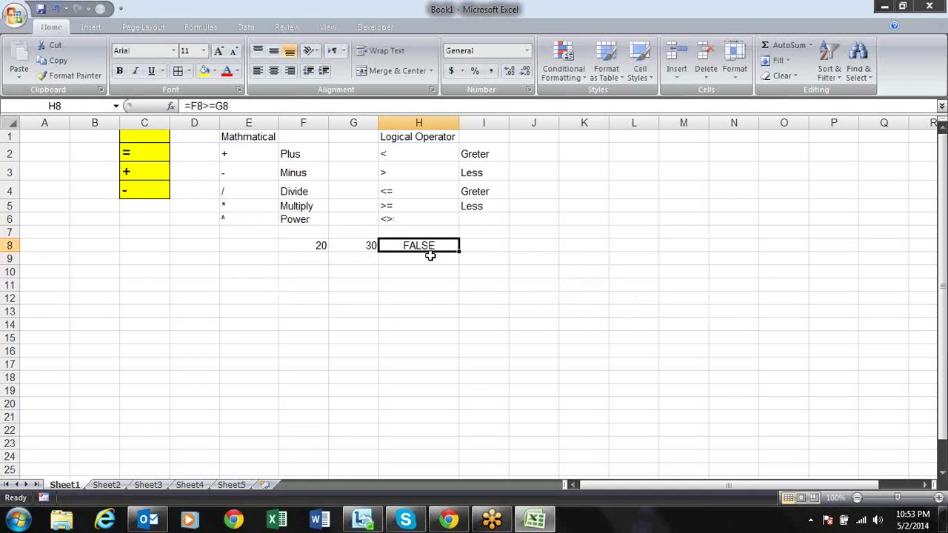
pyautogui.click(430, 256)
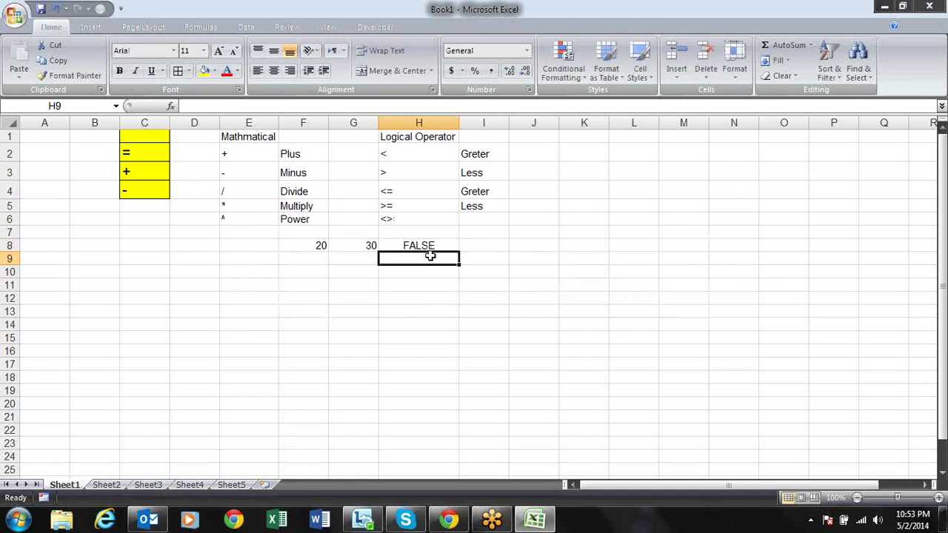
pyautogui.press('Up')
# - Retype the operator as => and accept the >= correction again
pyautogui.press('F2')
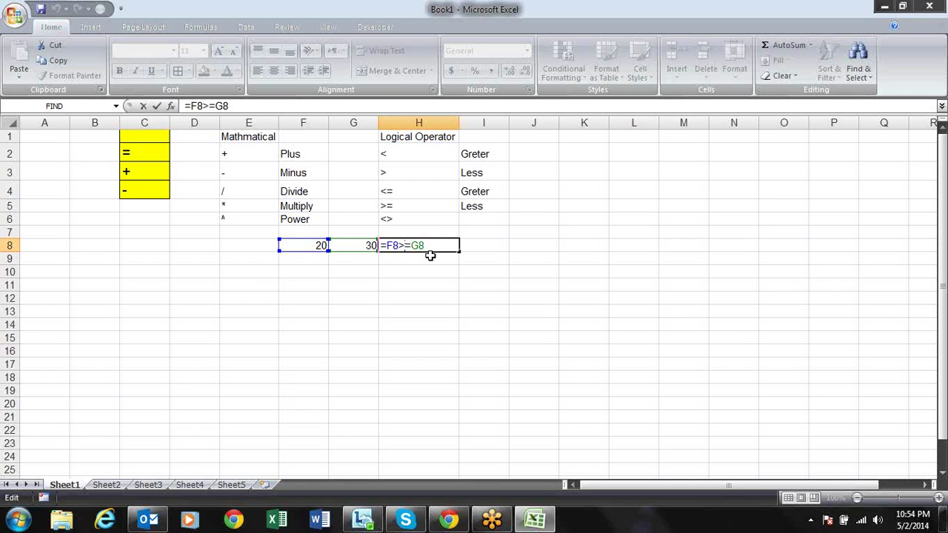
pyautogui.press('BackSpace')
pyautogui.press('BackSpace')
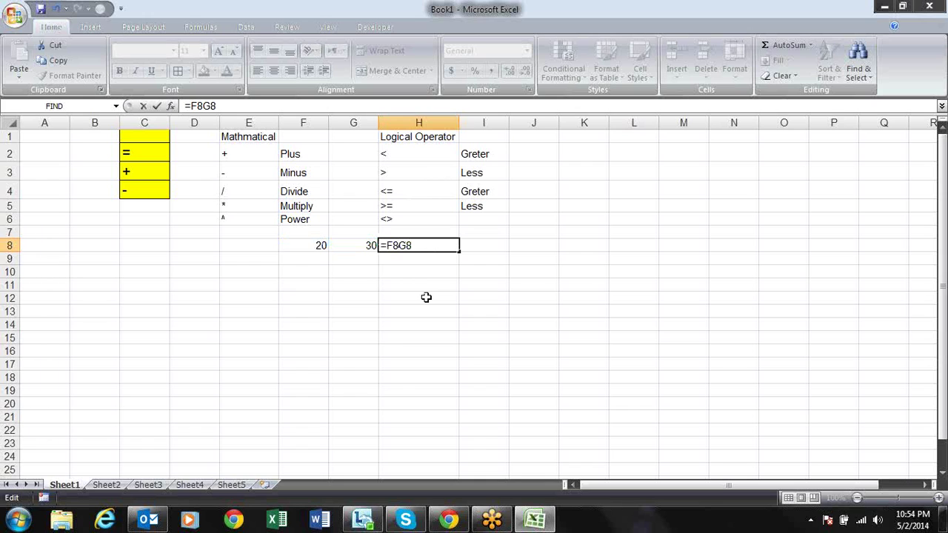
pyautogui.write('=>')
pyautogui.press('Return')
pyautogui.press('Return')
pyautogui.press('Up')
# - Replace the operator with <> so H8 reads =F8<>G8 and shows TRUE
pyautogui.press('F2')
pyautogui.press('Left')
pyautogui.press('Left')
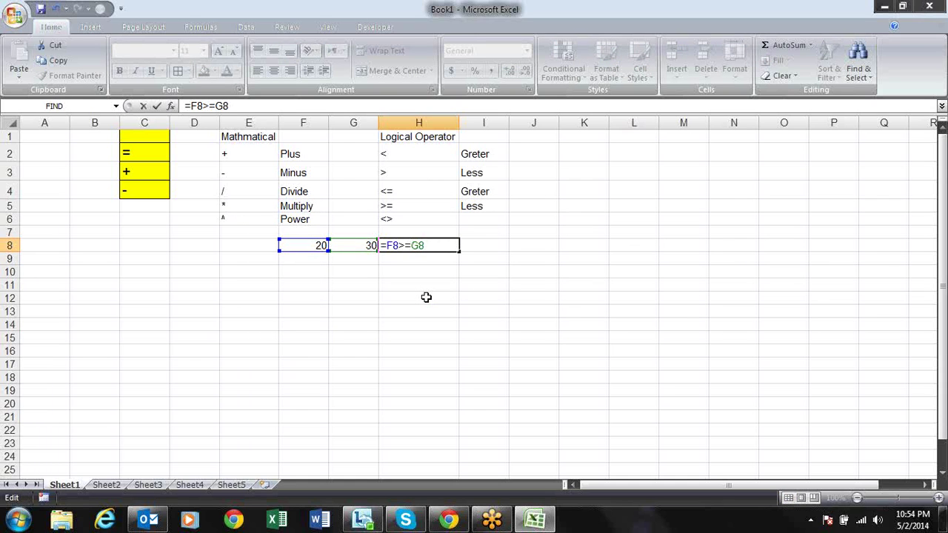
pyautogui.press('BackSpace')
pyautogui.press('BackSpace')
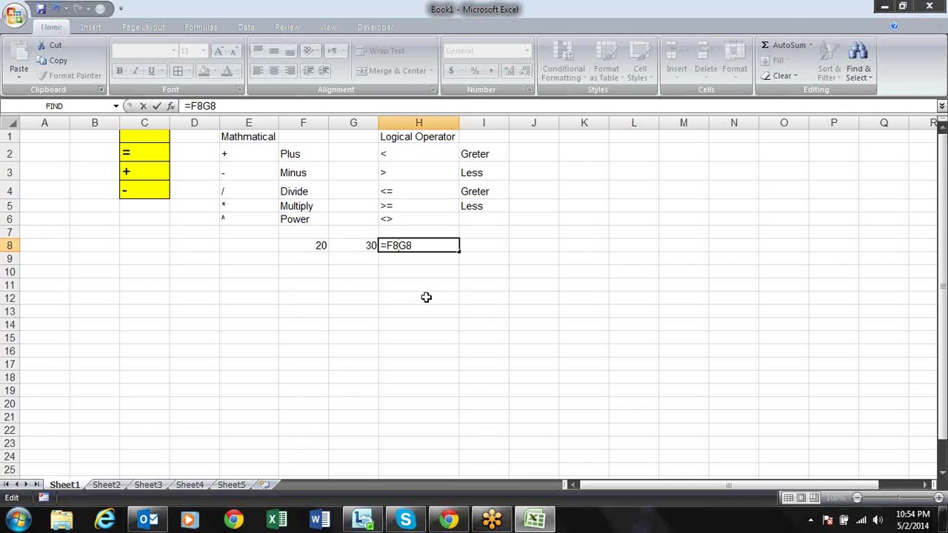
pyautogui.write('<>')
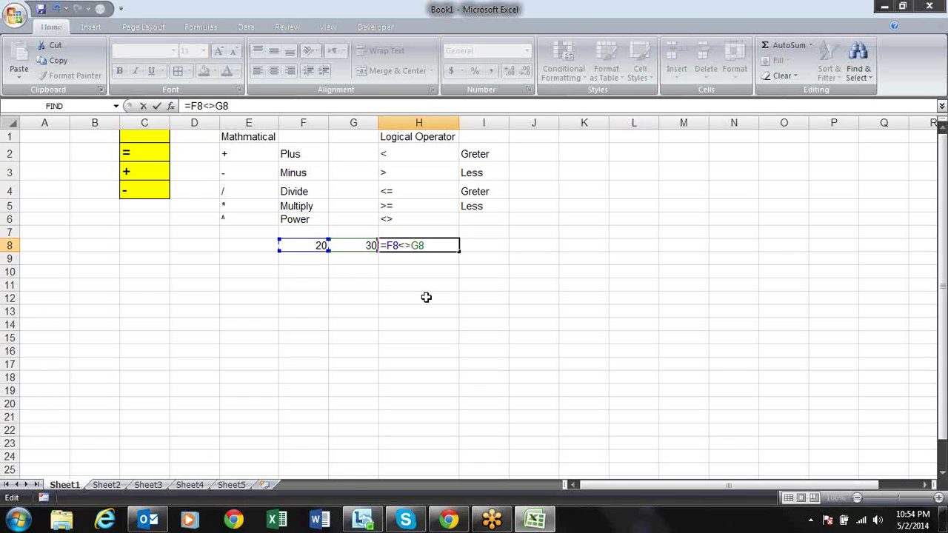
pyautogui.press('Return')
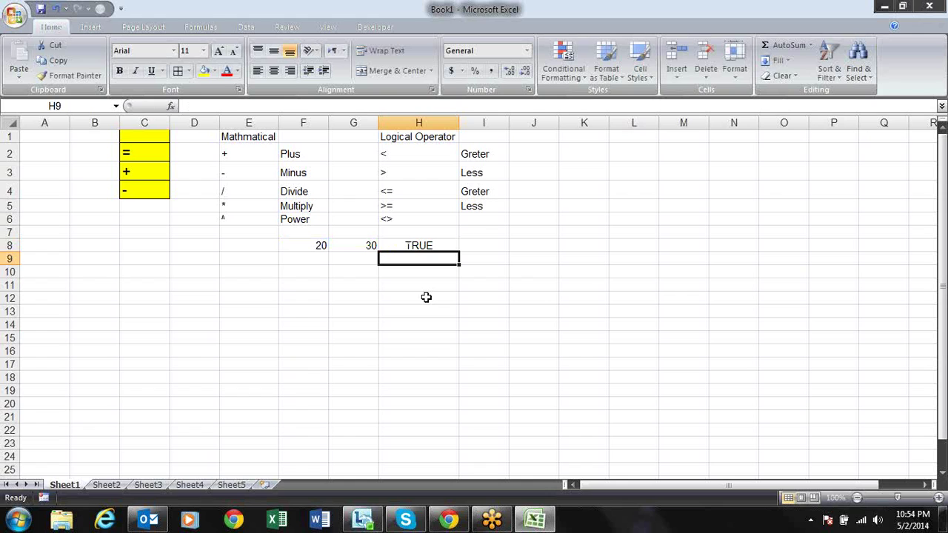
pyautogui.press('Up')
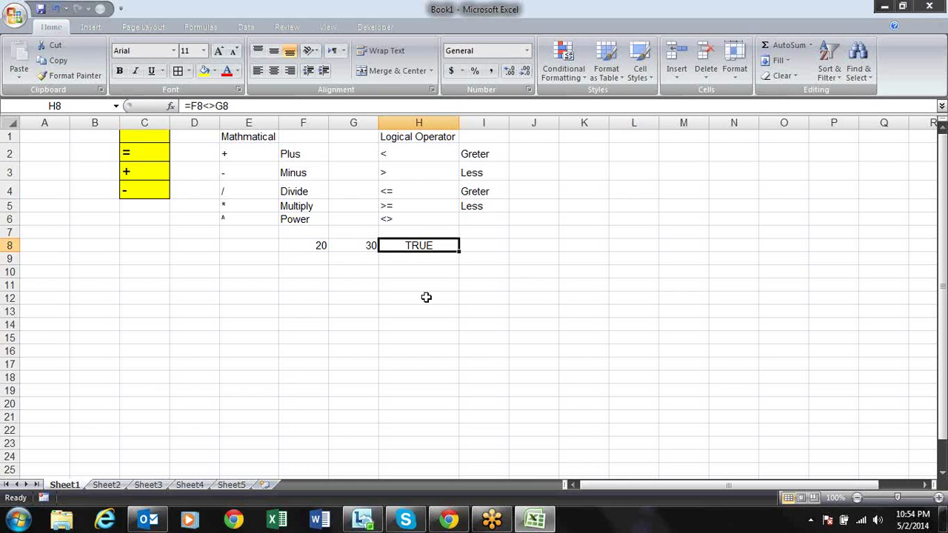
pyautogui.press('F2')
pyautogui.press('Return')
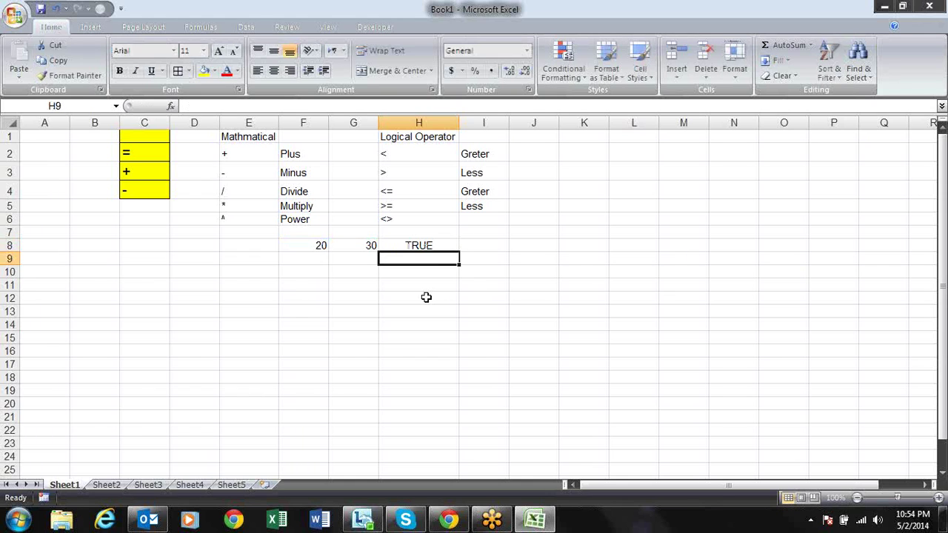
# - Clear the 20, 30 and TRUE example from F8:H8
pyautogui.press('Up')
pyautogui.hotkey('shift', 'Left')
pyautogui.hotkey('shift', 'Left')
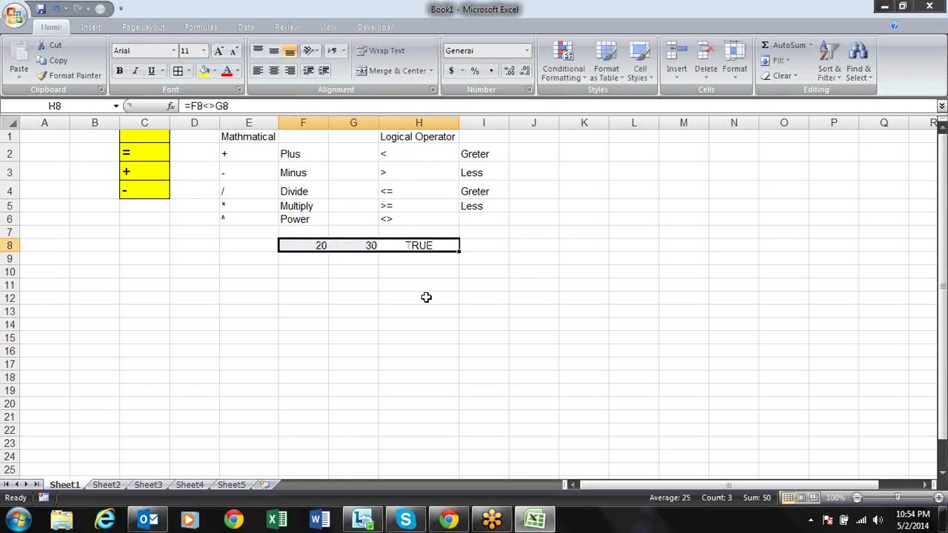
pyautogui.press('Delete')
pyautogui.press('Up')
pyautogui.press('Up')
pyautogui.press('Up')
# - Add a Concatenate heading in J1 with & listed beneath it in J2
pyautogui.press('Up')
pyautogui.press('Up')
pyautogui.press('Up')
pyautogui.press('Right')
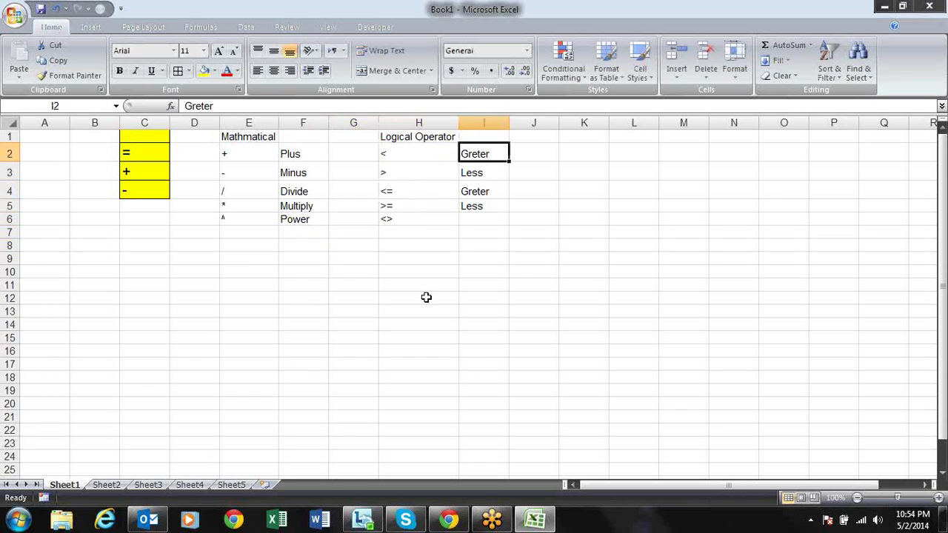
pyautogui.press('Right')
pyautogui.press('Up')
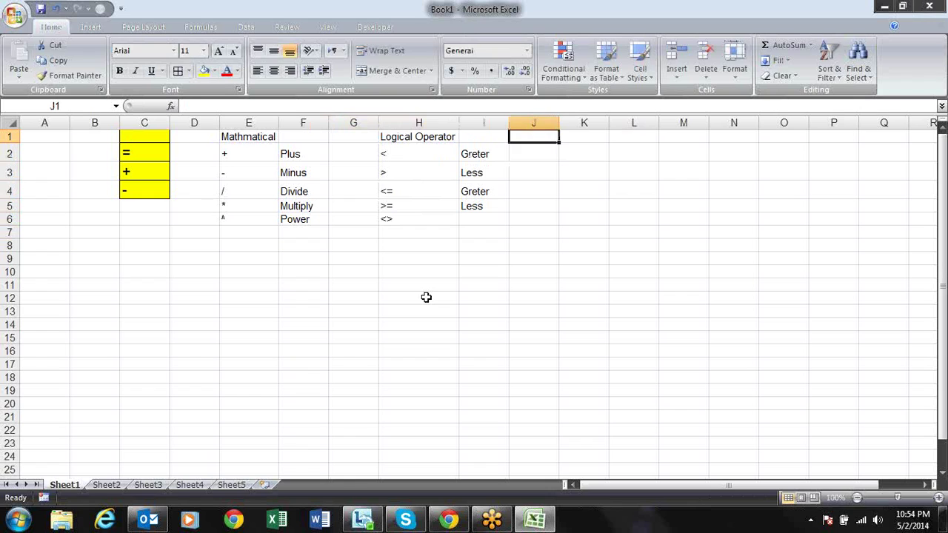
pyautogui.write('Concat')
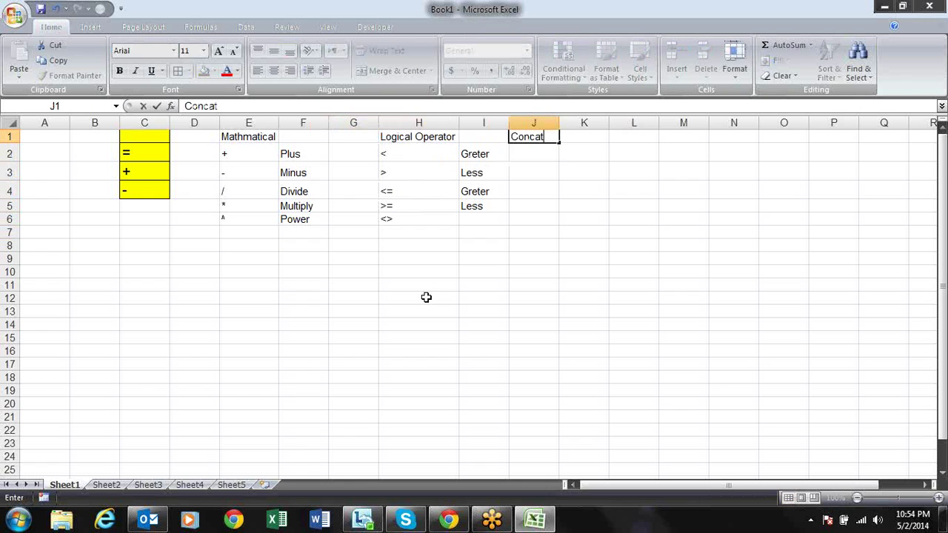
pyautogui.write('enate')
pyautogui.press('Return')
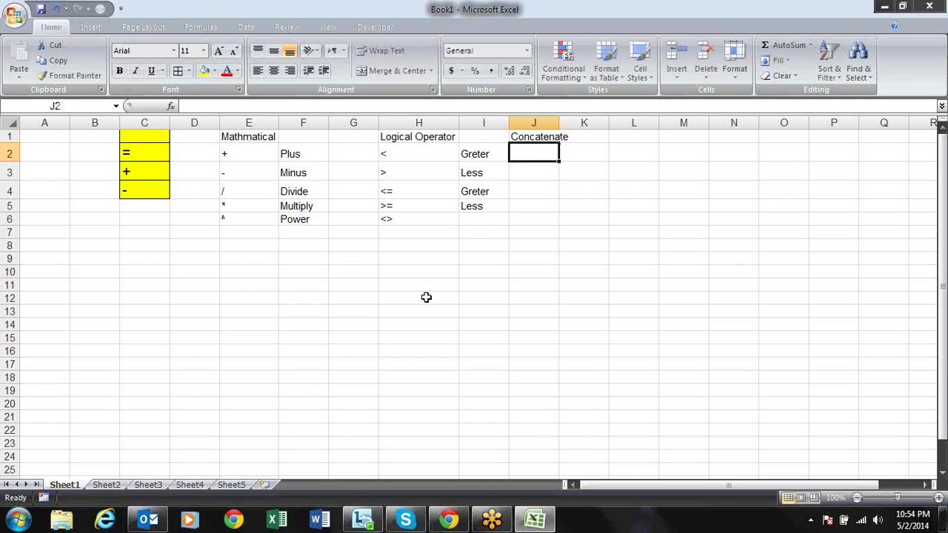
pyautogui.write('&')
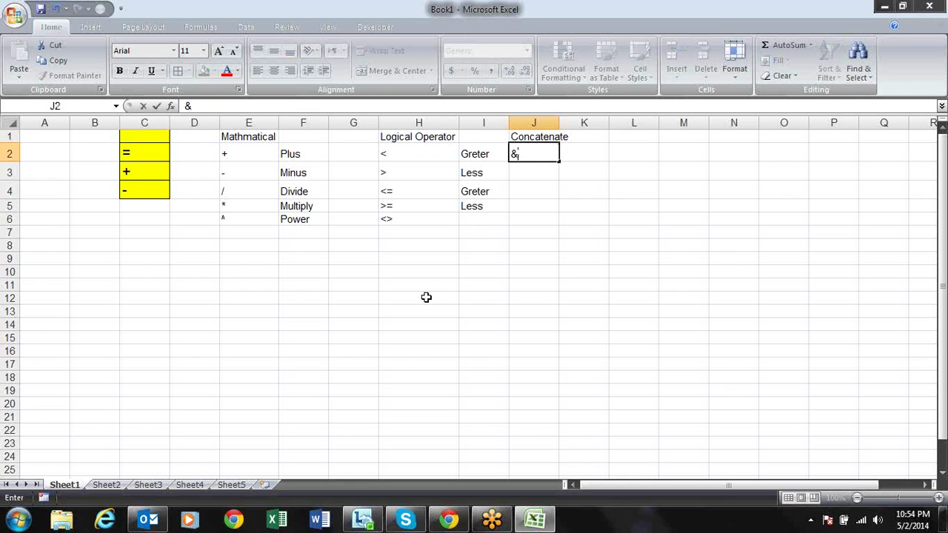
pyautogui.press('Return')
# - Enter a first name in G8 and a surname in H8
pyautogui.press('Down')
pyautogui.press('Down')
pyautogui.press('Down')
pyautogui.press('Down')
pyautogui.press('Left')
pyautogui.press('Left')
pyautogui.press('Left')
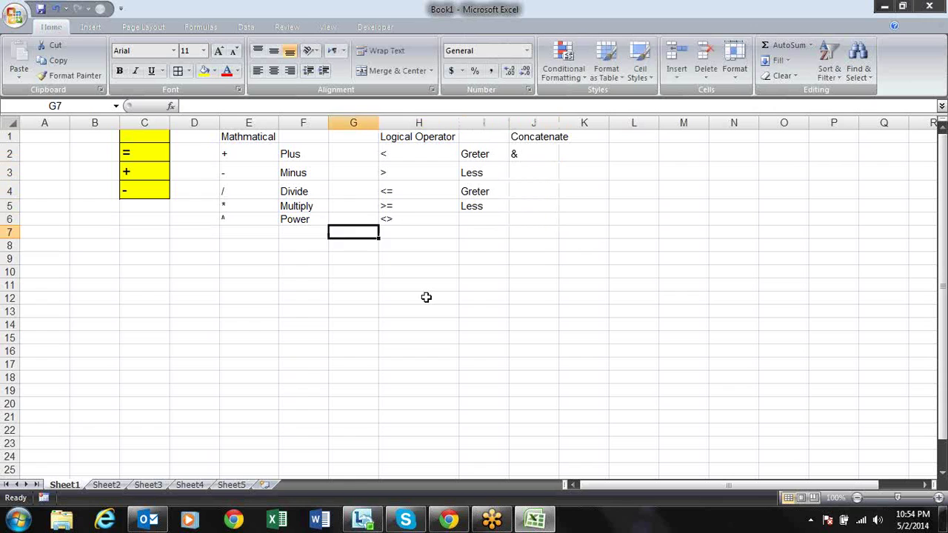
pyautogui.press('Down')
pyautogui.write('sandeep')
pyautogui.press('Tab')
pyautogui.write('sign')
pyautogui.press('BackSpace')
pyautogui.press('BackSpace')
pyautogui.write('ngh')
pyautogui.press('Return')
# - Enter =G8&H8 in I8 and autofit column I to the joined text
pyautogui.press('Up')
pyautogui.press('Right')
pyautogui.press('Right')
pyautogui.write('=')
pyautogui.press('Left')
pyautogui.press('Left')
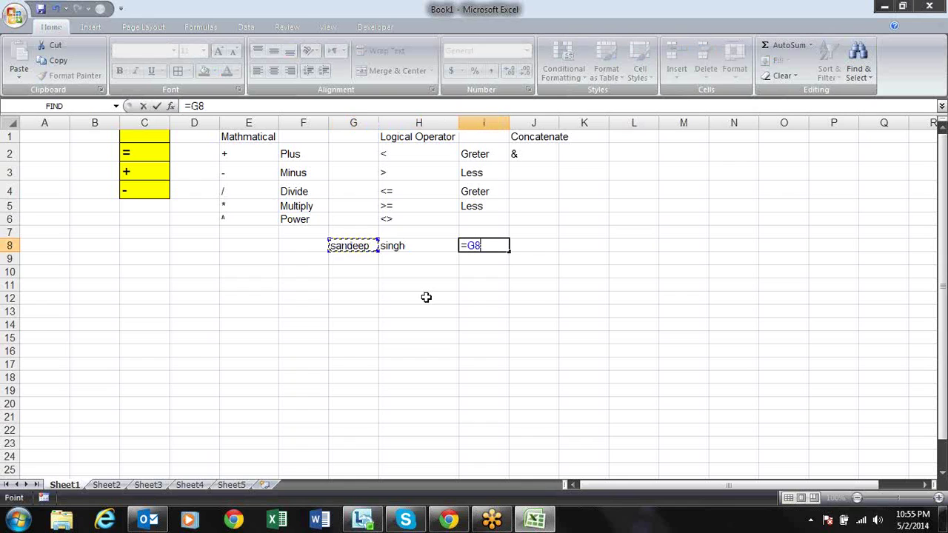
pyautogui.write('&')
pyautogui.press('Left')
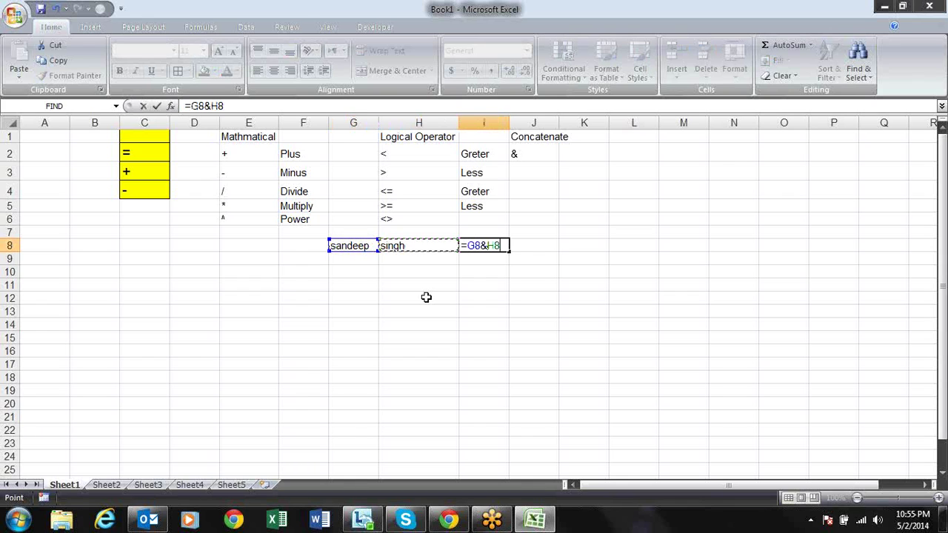
pyautogui.press('Return')
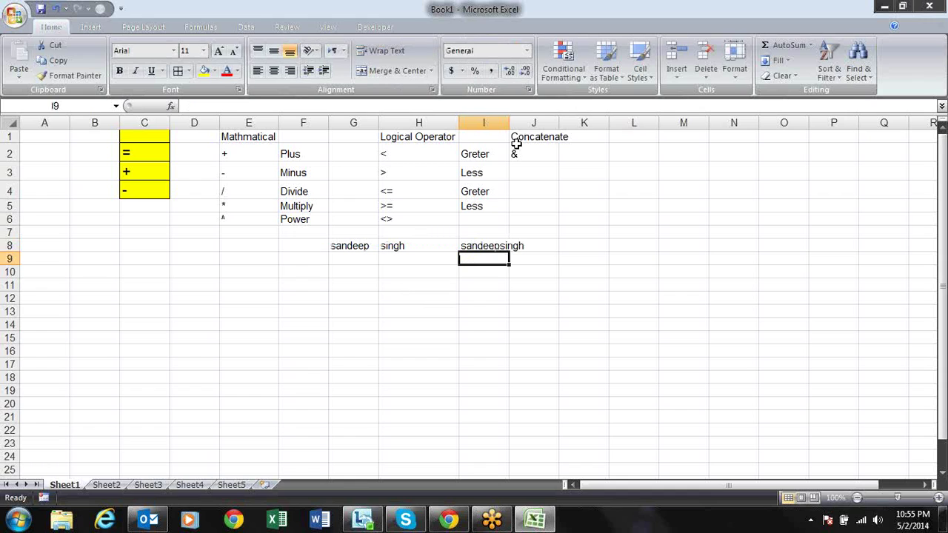
pyautogui.doubleClick(509, 122)
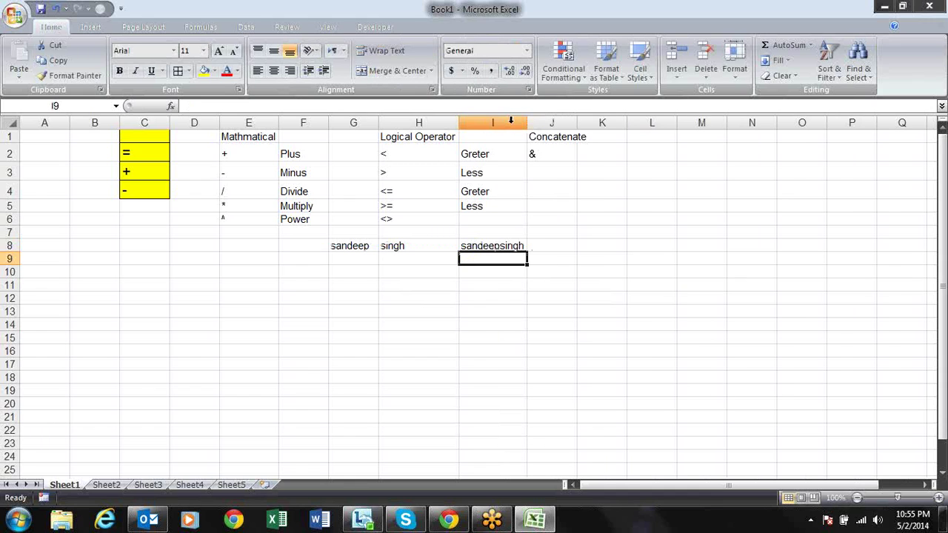
# - Edit I8 to =G8&" "&H8 so the names are separated by a space
pyautogui.press('Up')
pyautogui.press('F2')
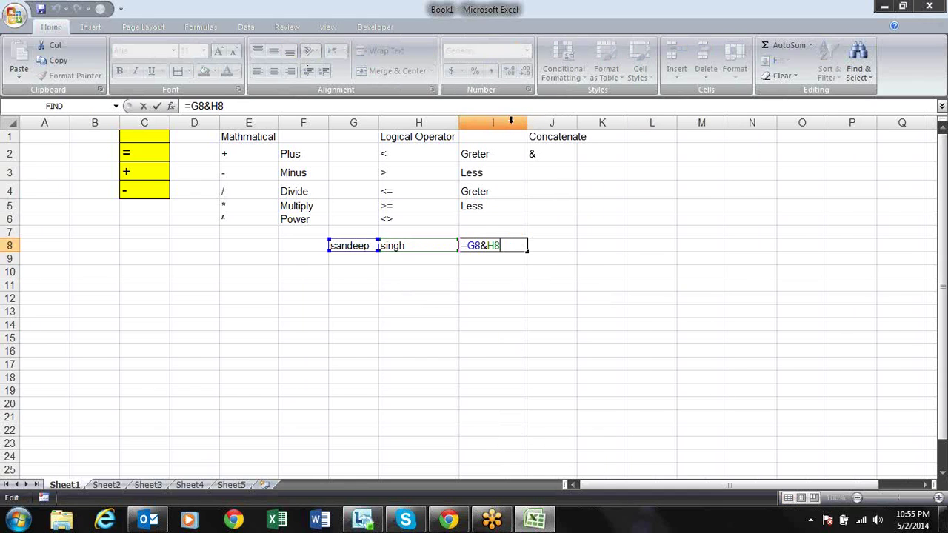
pyautogui.press('Return')
pyautogui.press('Up')
pyautogui.press('F2')
pyautogui.write('" "')
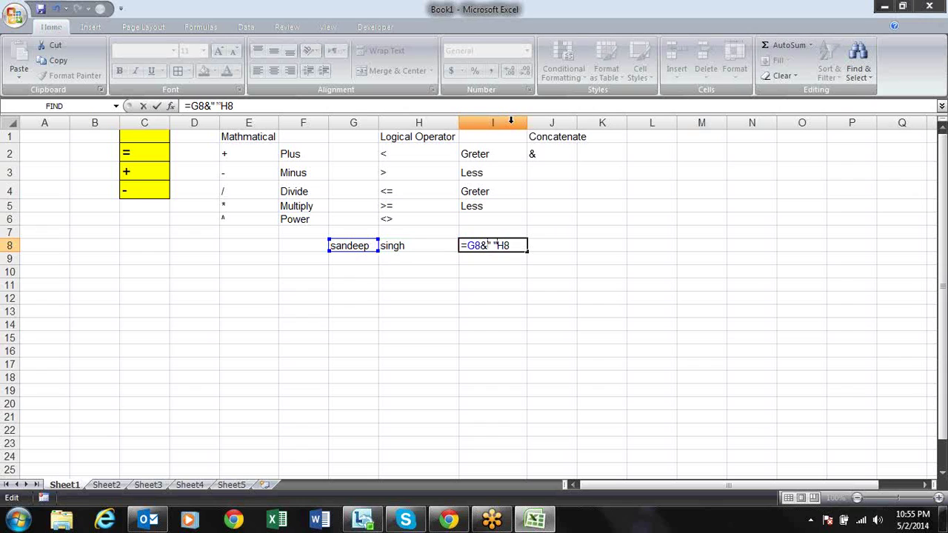
pyautogui.write('&')
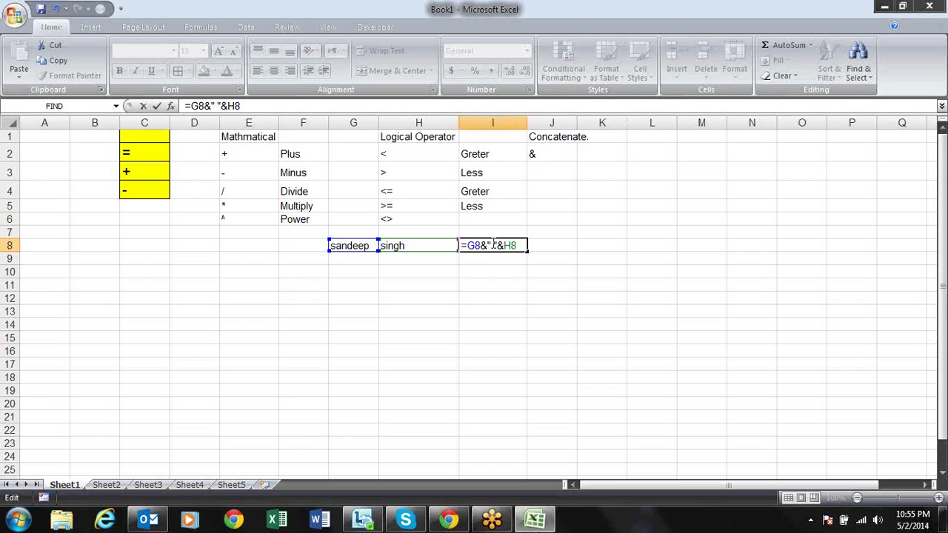
pyautogui.click(505, 246)
pyautogui.press('Return')
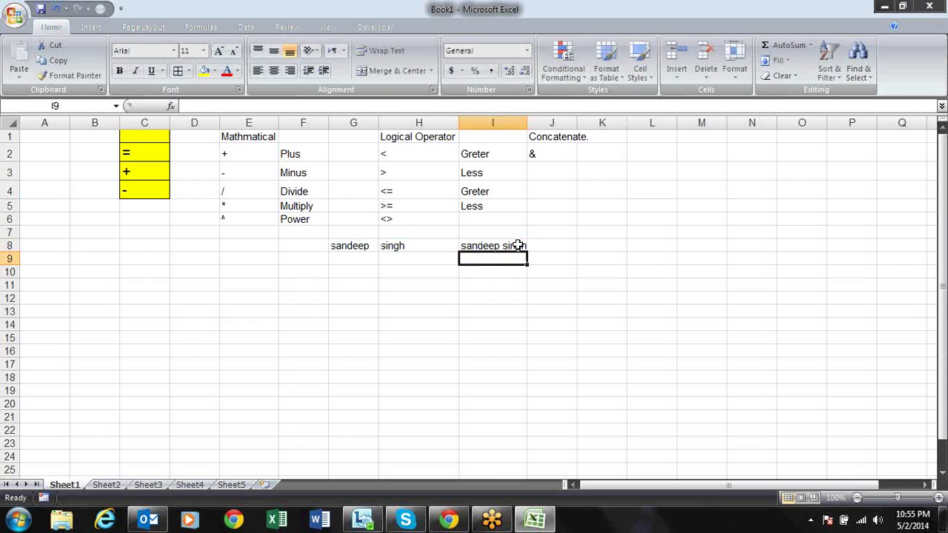
# - Copy the first name and surname from row 8 into G9:H9
pyautogui.press('Up')
pyautogui.press('Down')
pyautogui.press('Left')
pyautogui.press('Left')
pyautogui.hotkey('shift', 'Right')
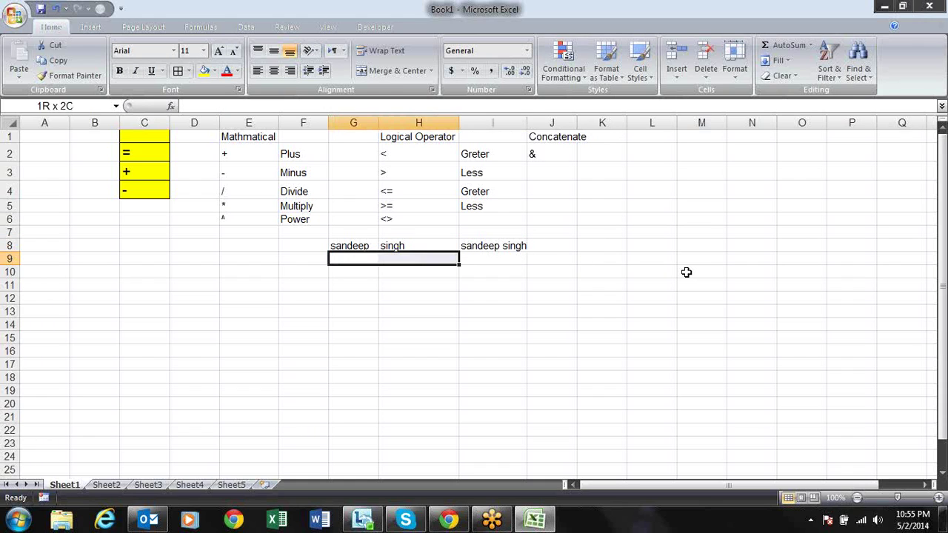
pyautogui.hotkey('ctrl', "'")
pyautogui.press('Tab')
pyautogui.hotkey('ctrl', "'")
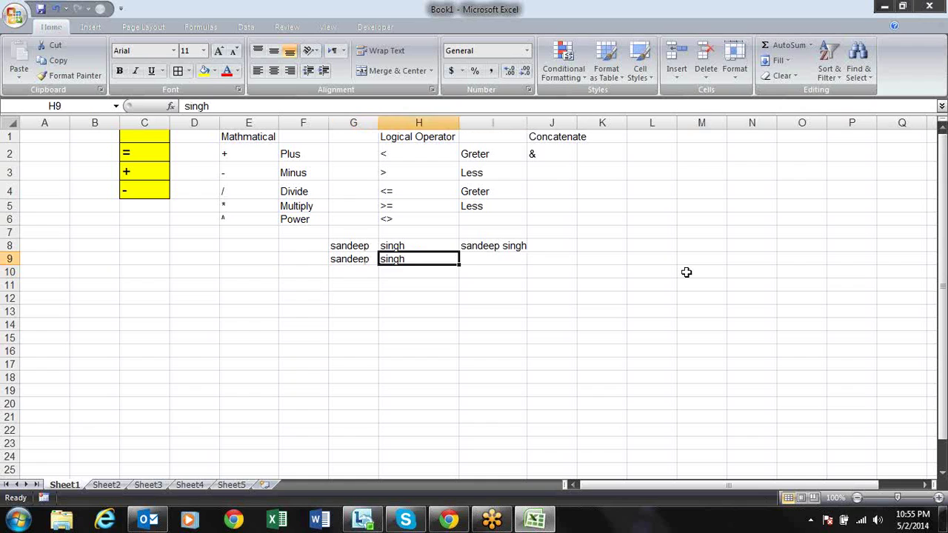
pyautogui.press('Tab')
# - Enter =CONCATENATE(G9,H9) in I9, joining the names without a space
pyautogui.write('=CON')
pyautogui.press('Tab')
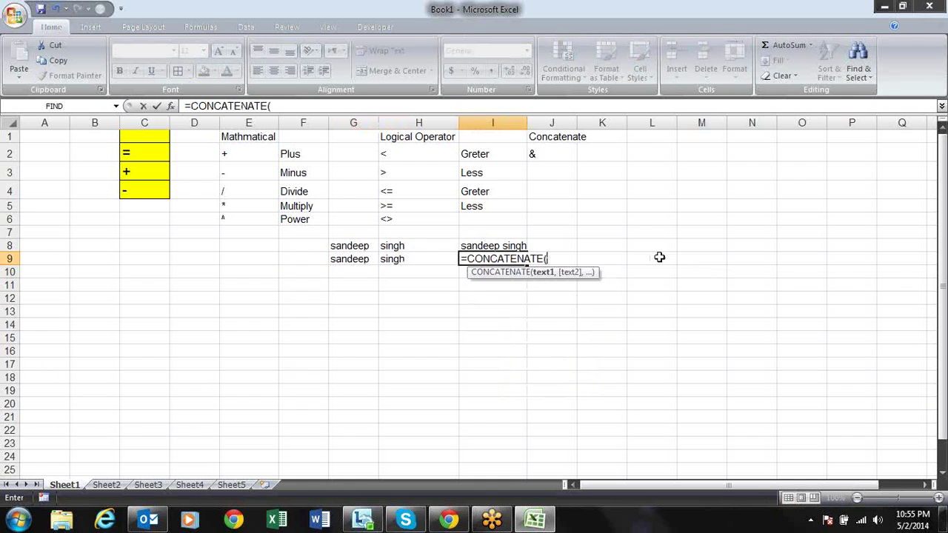
pyautogui.click(374, 262)
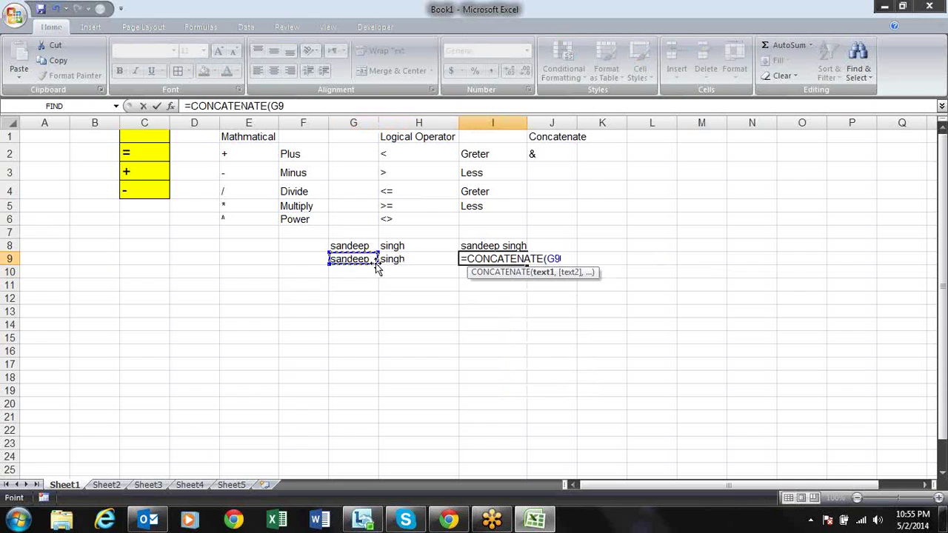
pyautogui.write(',')
pyautogui.click(397, 259)
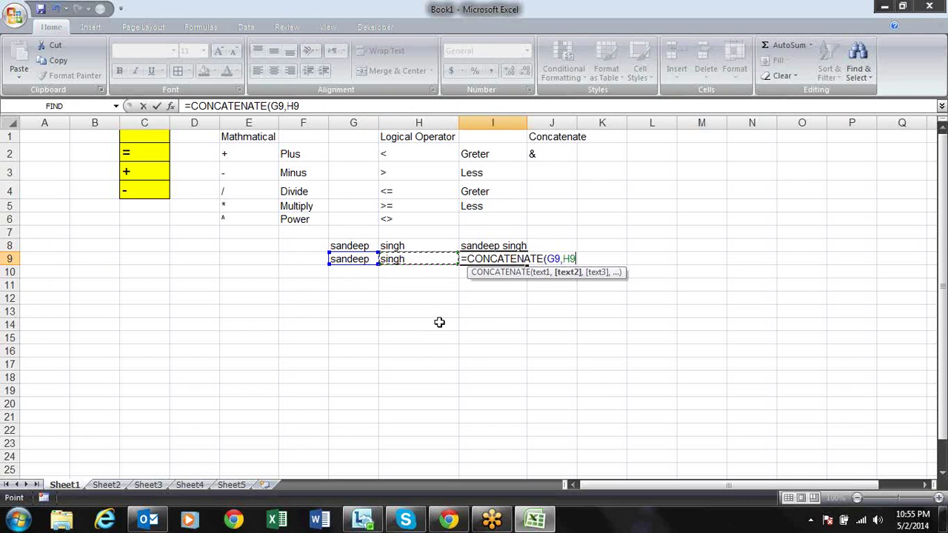
pyautogui.write(')')
pyautogui.press('Return')
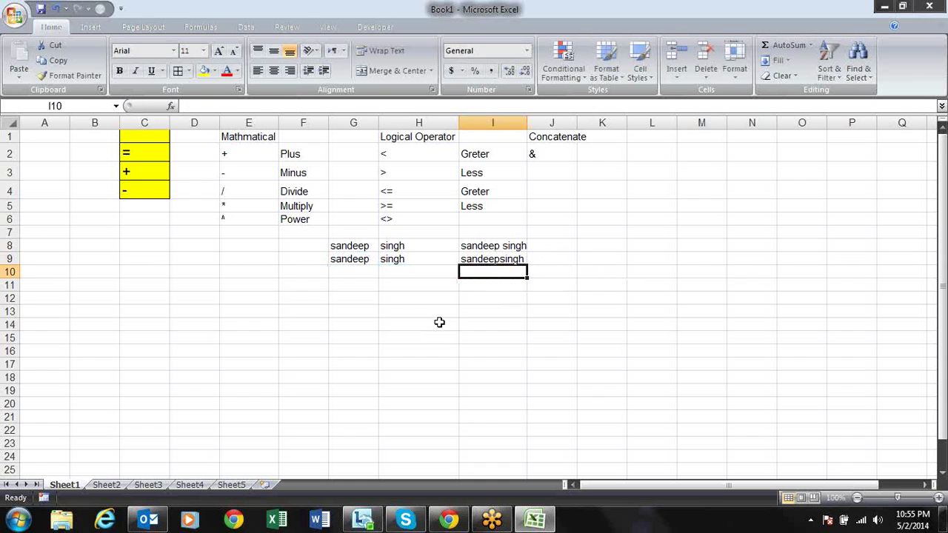
pyautogui.press('Up')
pyautogui.press('F2')
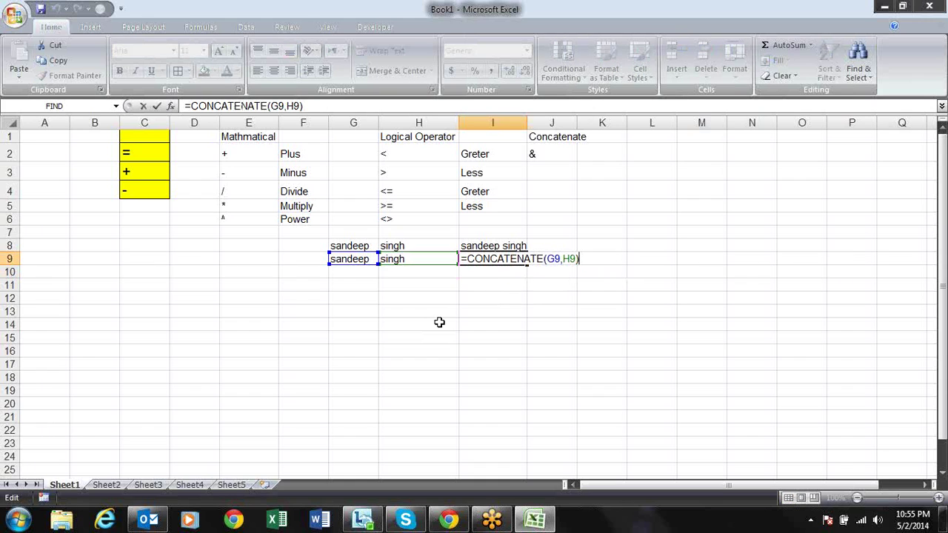
pyautogui.press('Return')
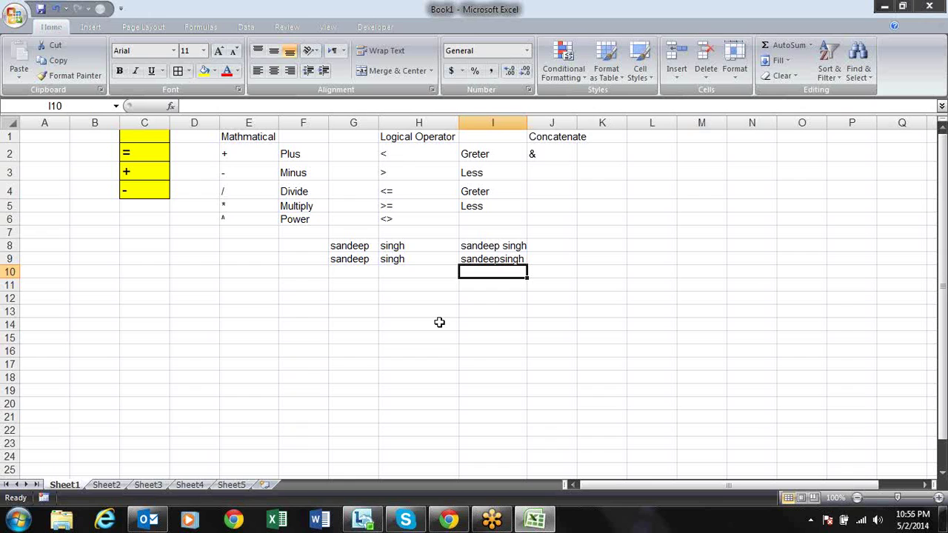
# - Insert a " " argument after G9 in cell I9's CONCATENATE formula
pyautogui.press('Up')
pyautogui.press('F2')
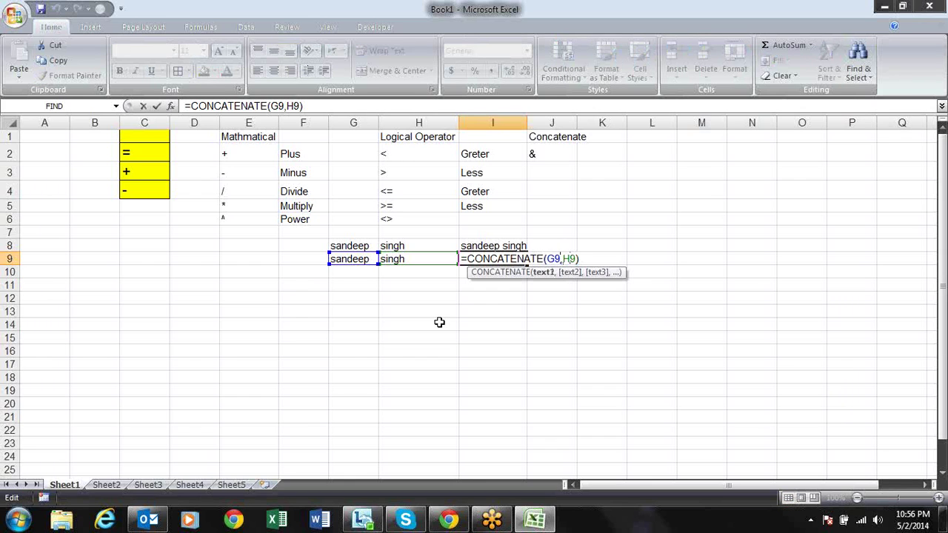
pyautogui.press('Right')
pyautogui.write('" "')
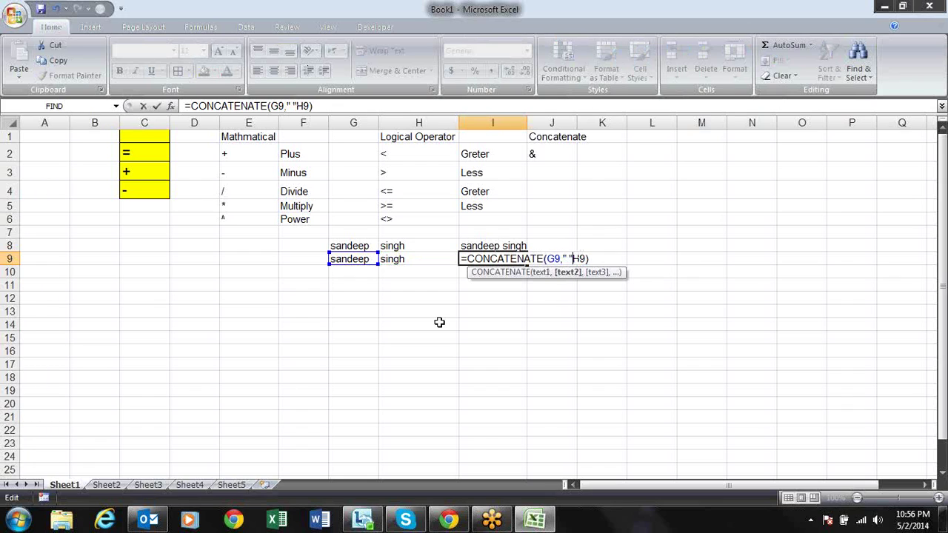
pyautogui.write(',')
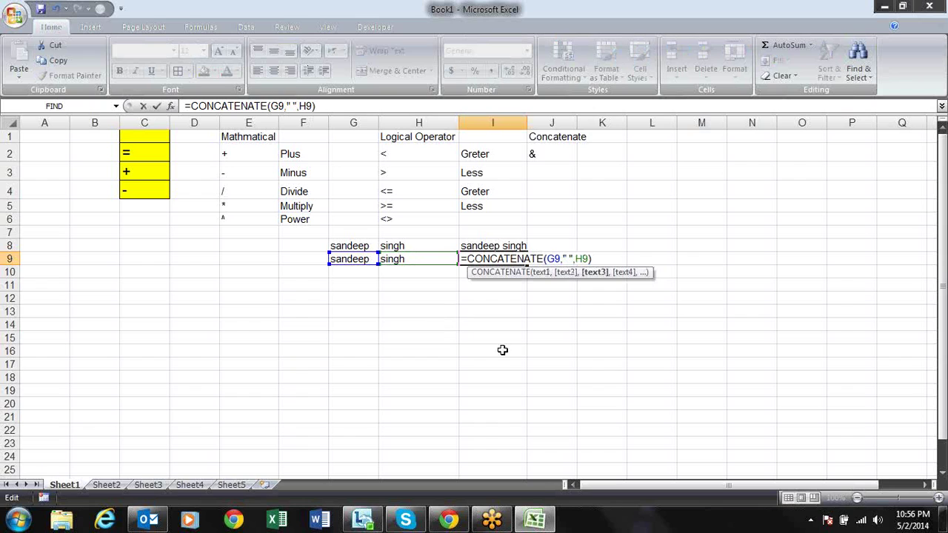
# - Review the G9, space and H9 arguments using the formula's argument tooltip
pyautogui.click(549, 274)
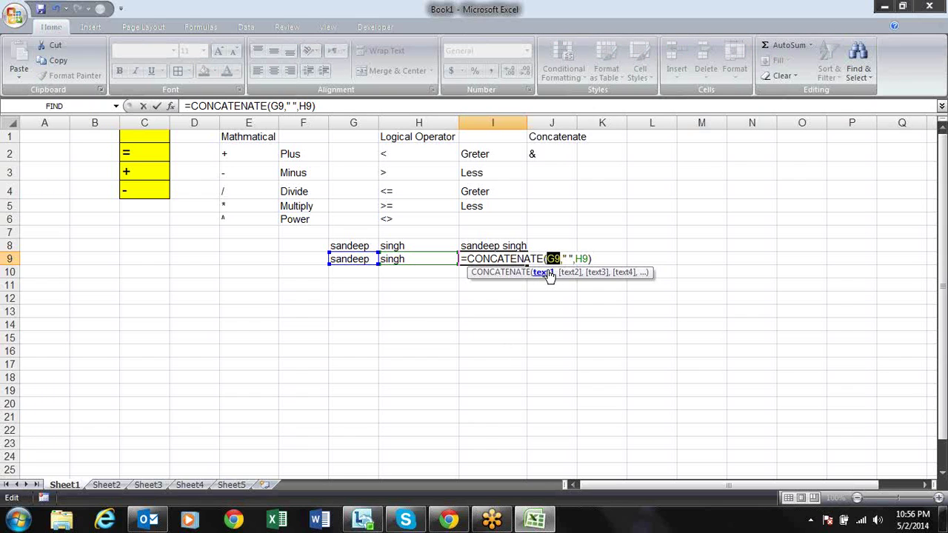
pyautogui.click(567, 274)
pyautogui.click(595, 273)
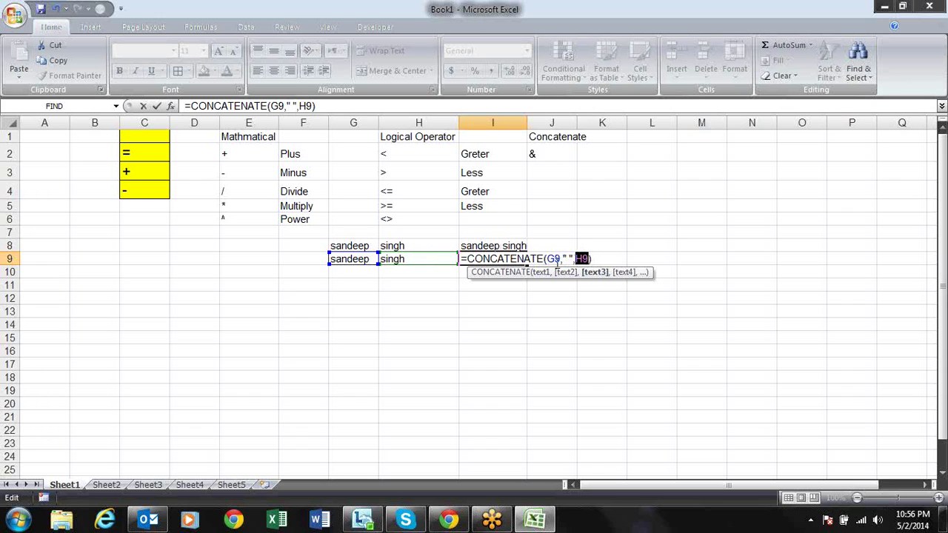
pyautogui.click(572, 259)
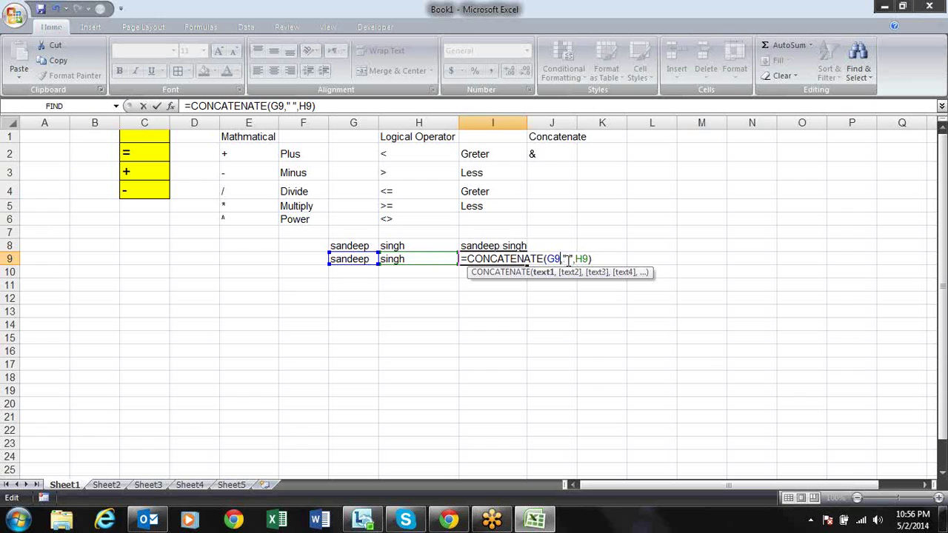
pyautogui.click(576, 259)
pyautogui.click(565, 258)
pyautogui.click(538, 273)
pyautogui.click(575, 274)
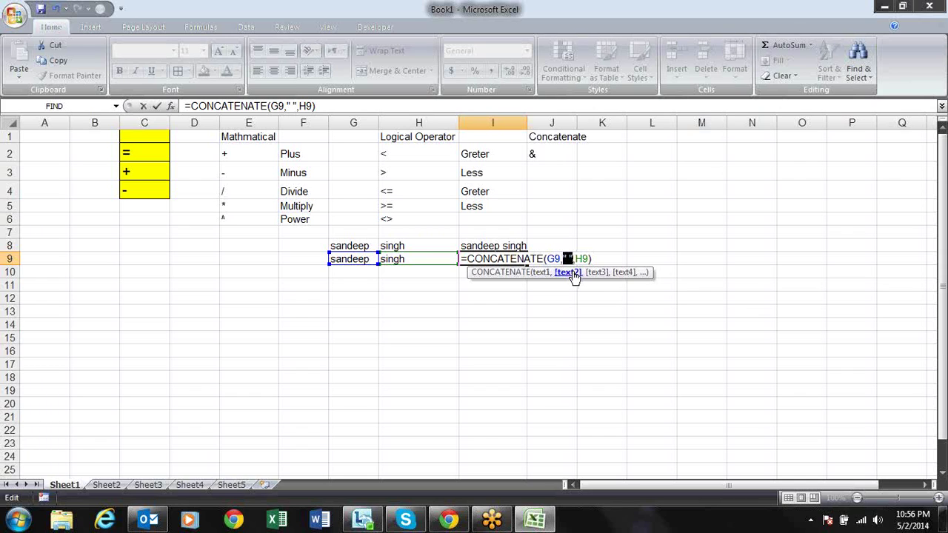
pyautogui.click(594, 273)
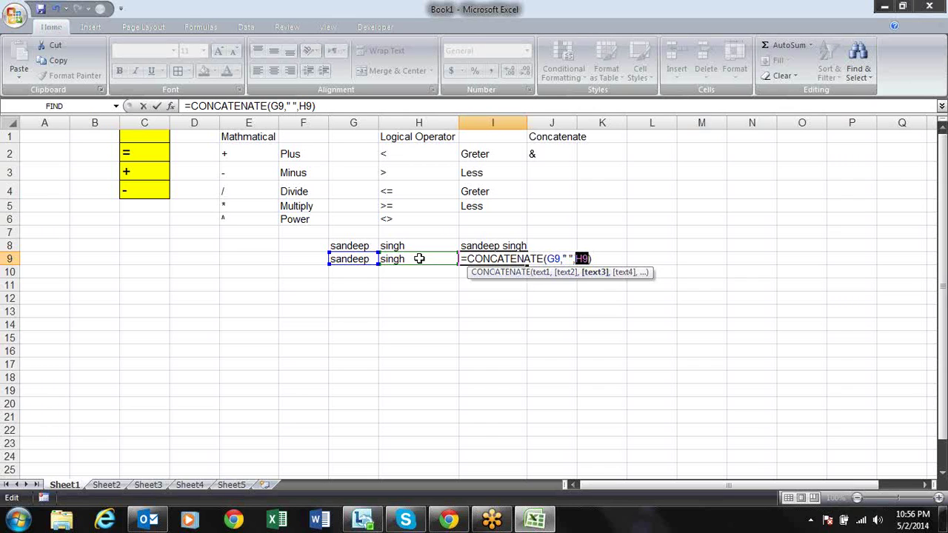
pyautogui.click(563, 273)
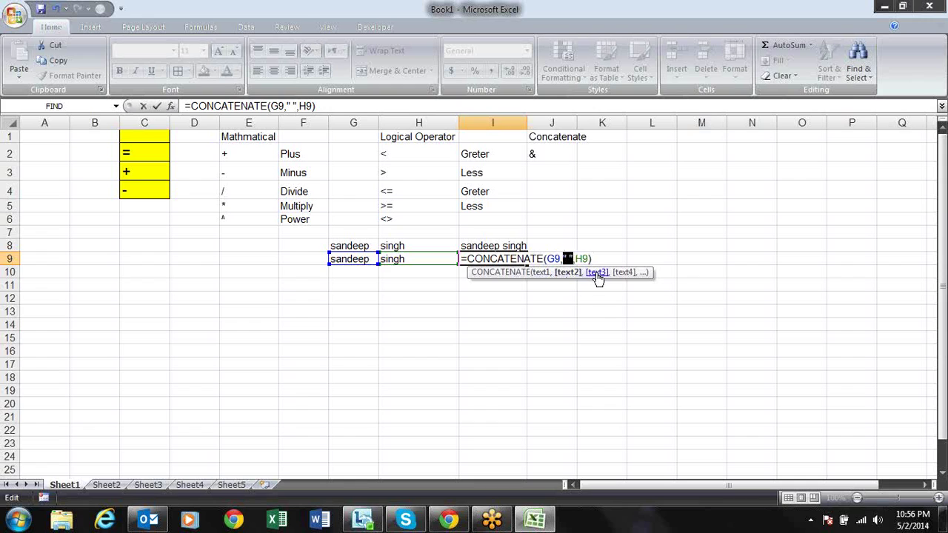
# - Confirm =CONCATENATE(G9," ",H9) in I9 and open I8's formula for comparison
pyautogui.press('Return')
pyautogui.press('Up')
pyautogui.press('Up')
pyautogui.press('F2')
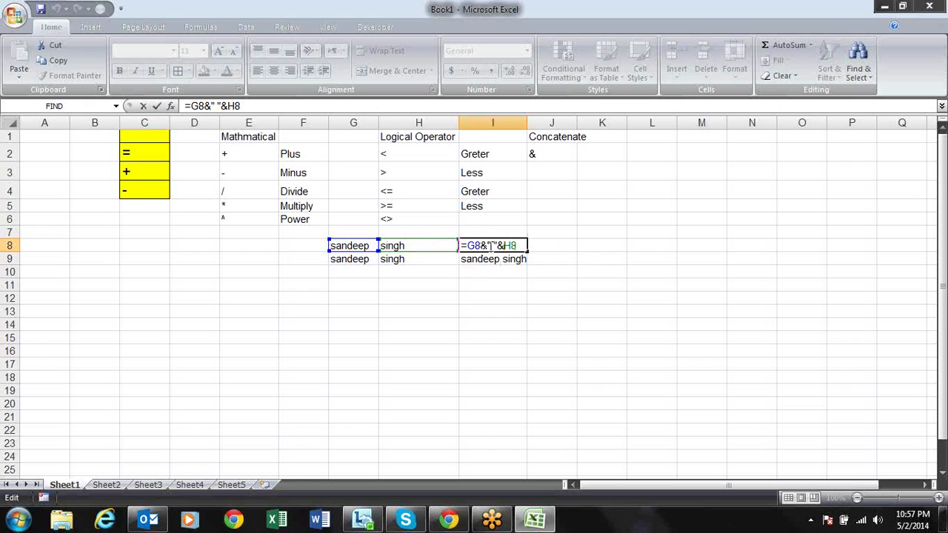
# - Preview parts of I8's formula with F9, then cancel and commit I8 unchanged
pyautogui.moveTo(496, 245); pyautogui.dragTo(467, 245)
pyautogui.press('F9')
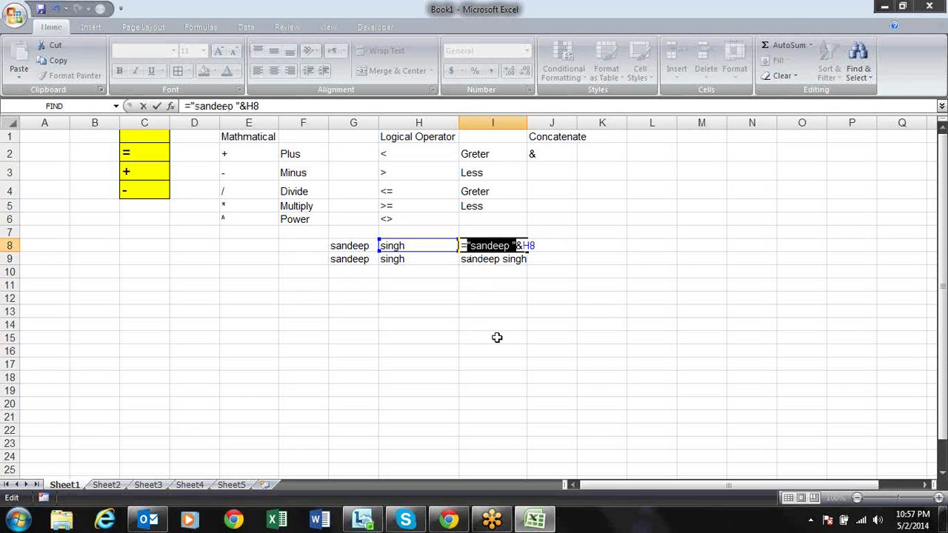
pyautogui.click(512, 246)
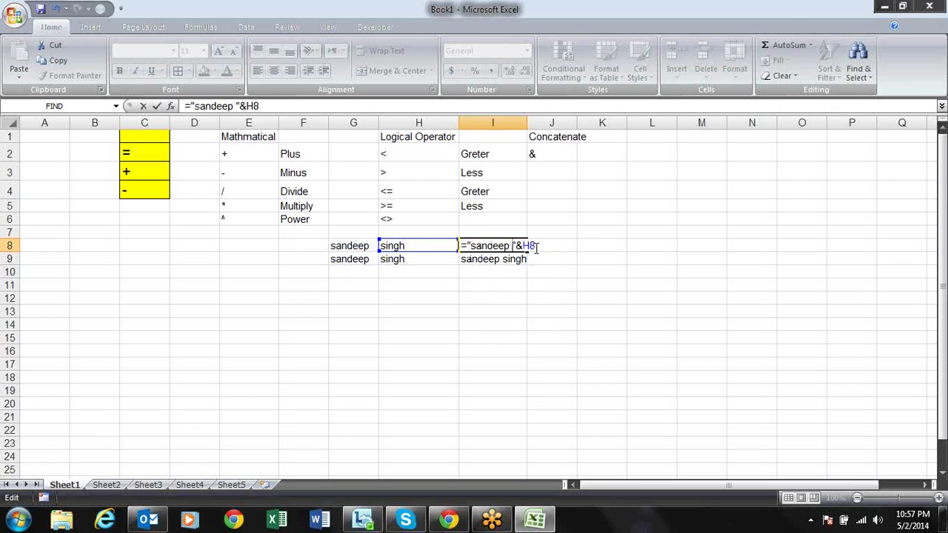
pyautogui.click(467, 246)
pyautogui.hotkey('shift', 'End')
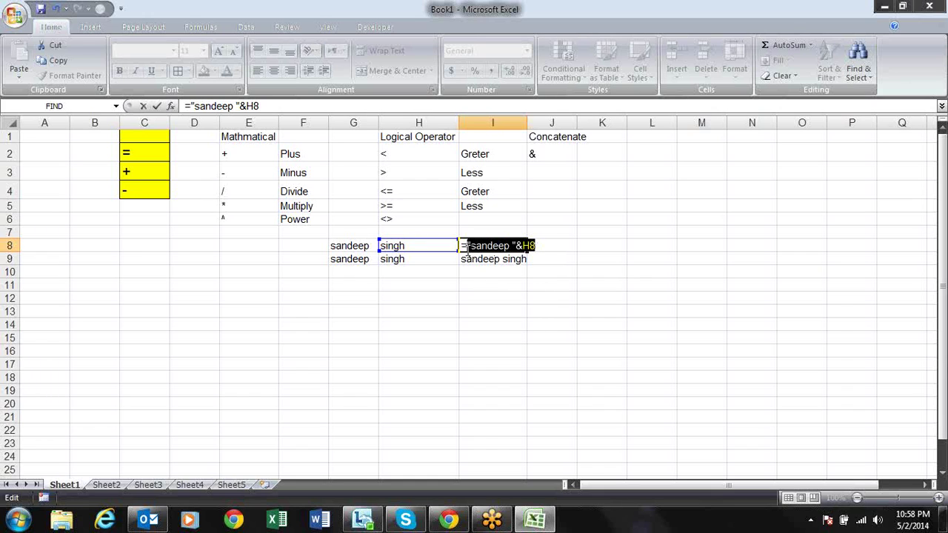
pyautogui.press('F9')
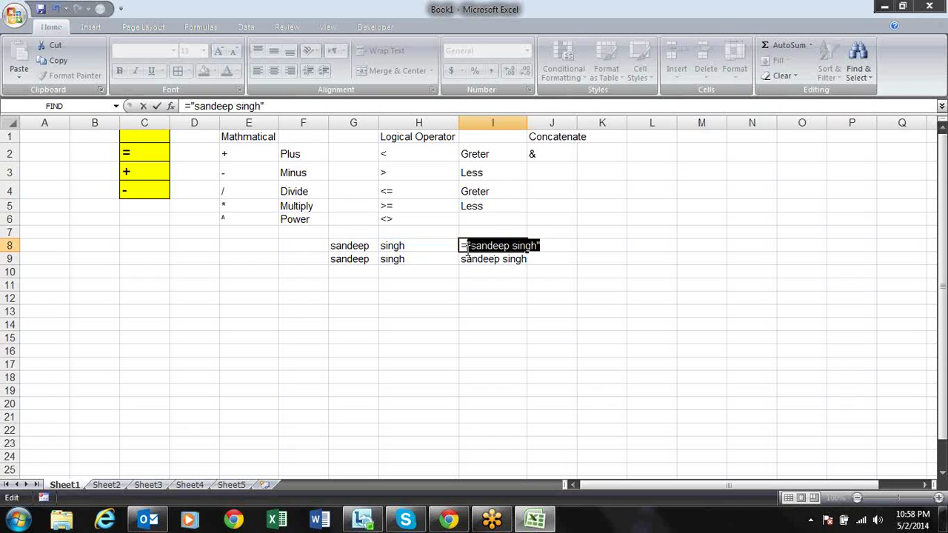
pyautogui.press('Escape')
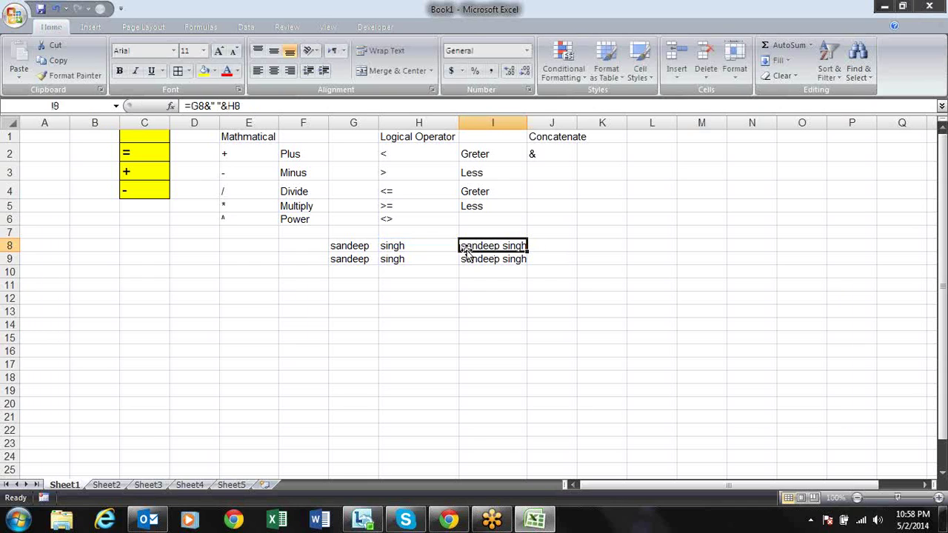
pyautogui.press('F2')
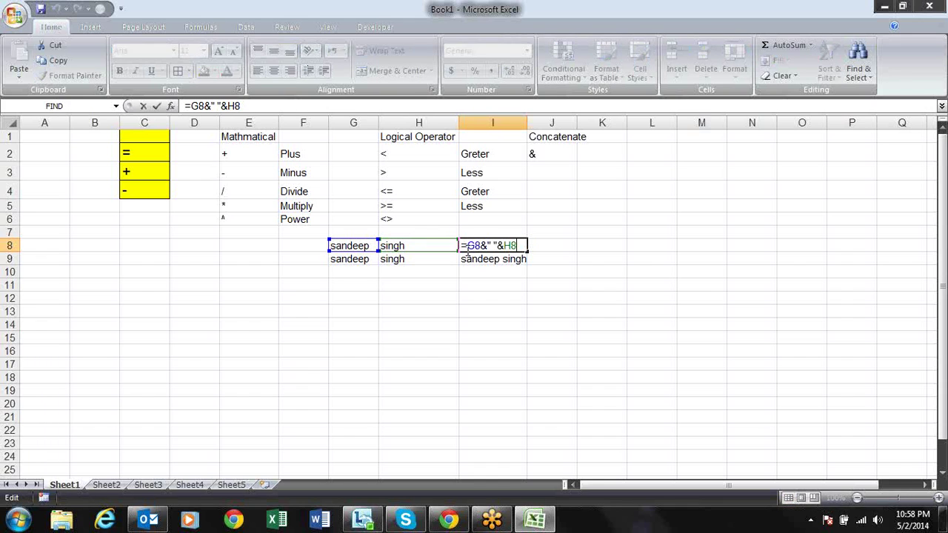
pyautogui.press('Return')
# - Try evaluating the arguments, then the whole CONCATENATE expression, in I9 with F9, then cancel
pyautogui.press('F2')
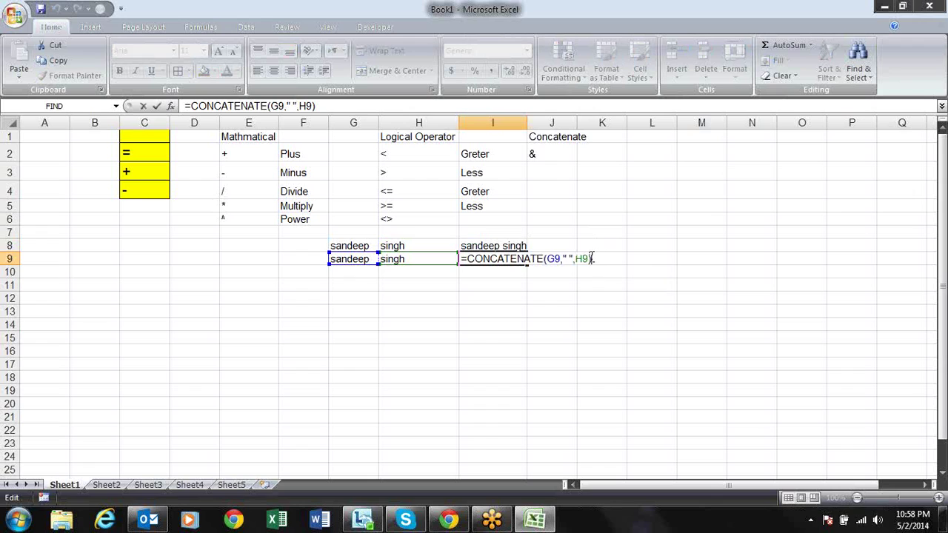
pyautogui.moveTo(590, 258); pyautogui.dragTo(549, 258)
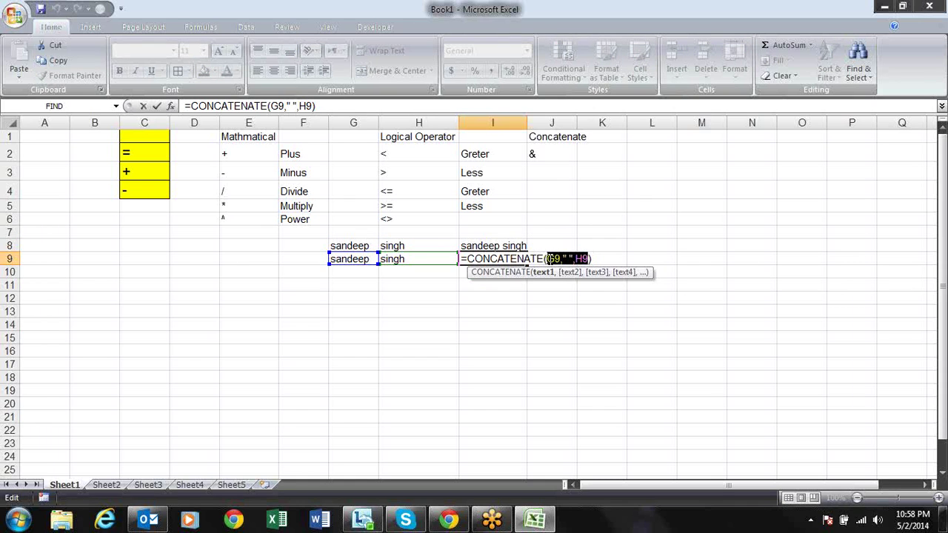
pyautogui.press('F9')
pyautogui.press('Return')
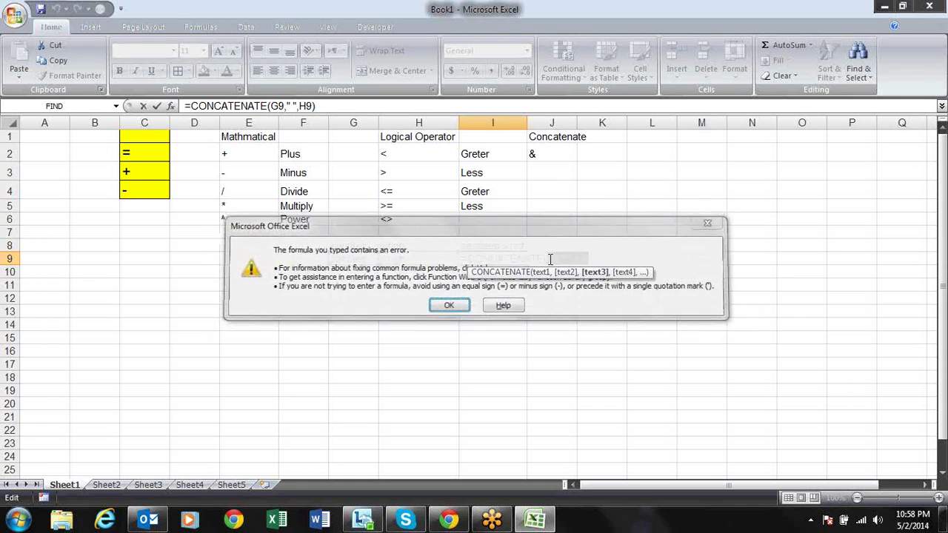
pyautogui.click(595, 258)
pyautogui.moveTo(595, 258); pyautogui.dragTo(467, 261)
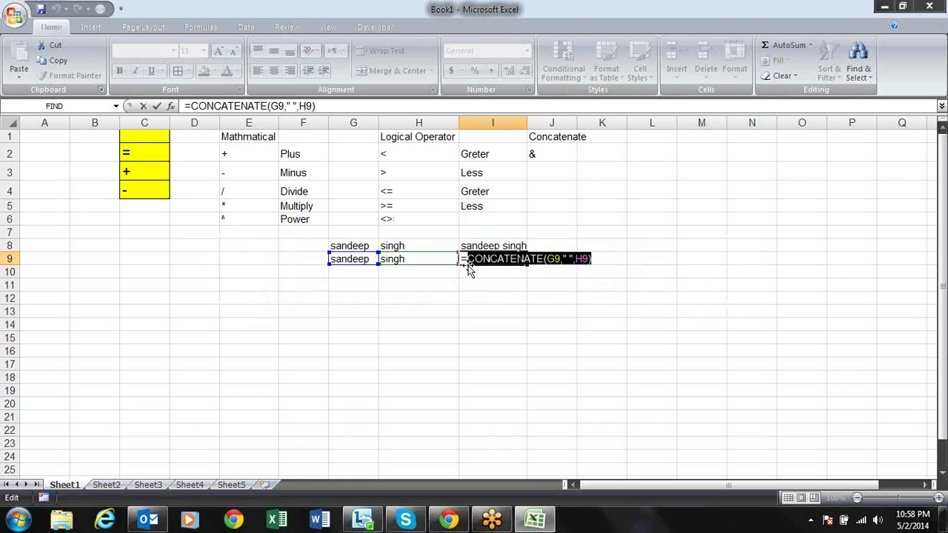
pyautogui.press('F9')
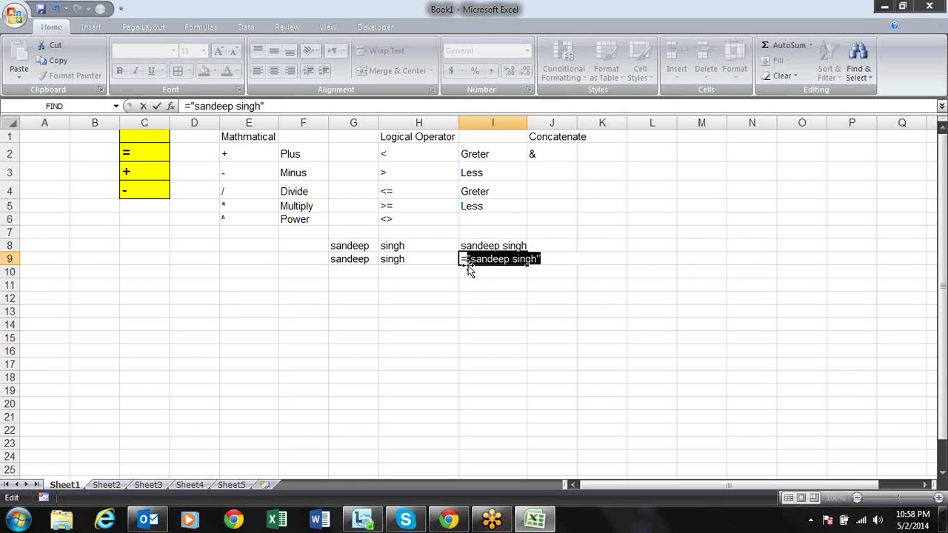
pyautogui.press('Escape')
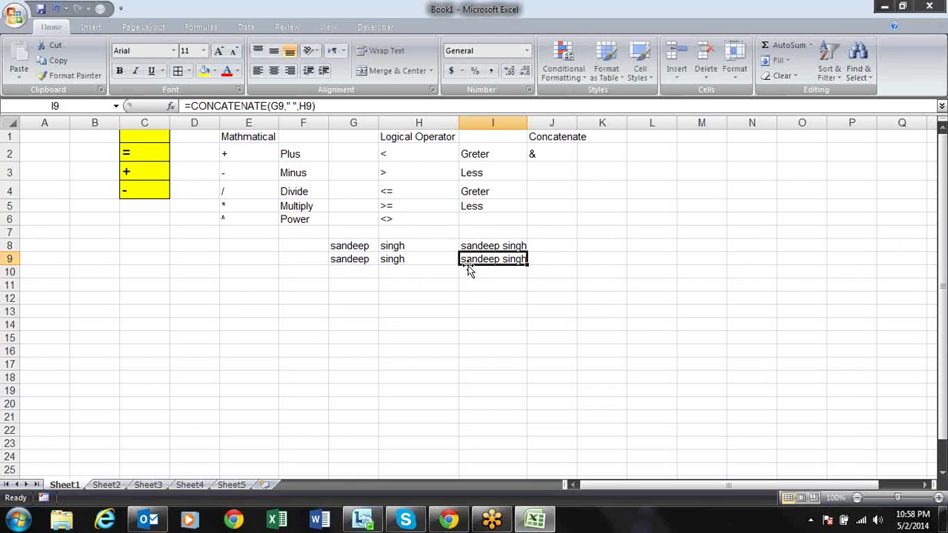
pyautogui.doubleClick(467, 265)
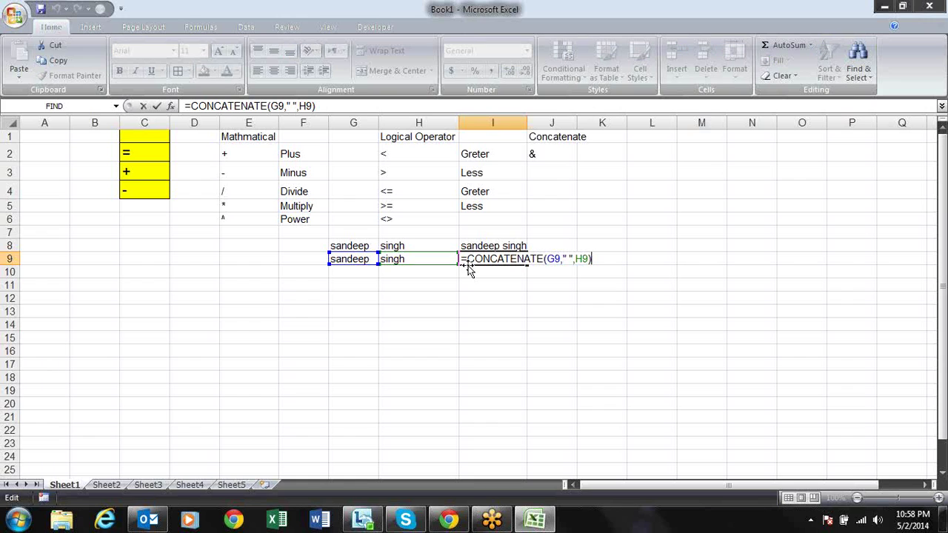
pyautogui.press('Return')
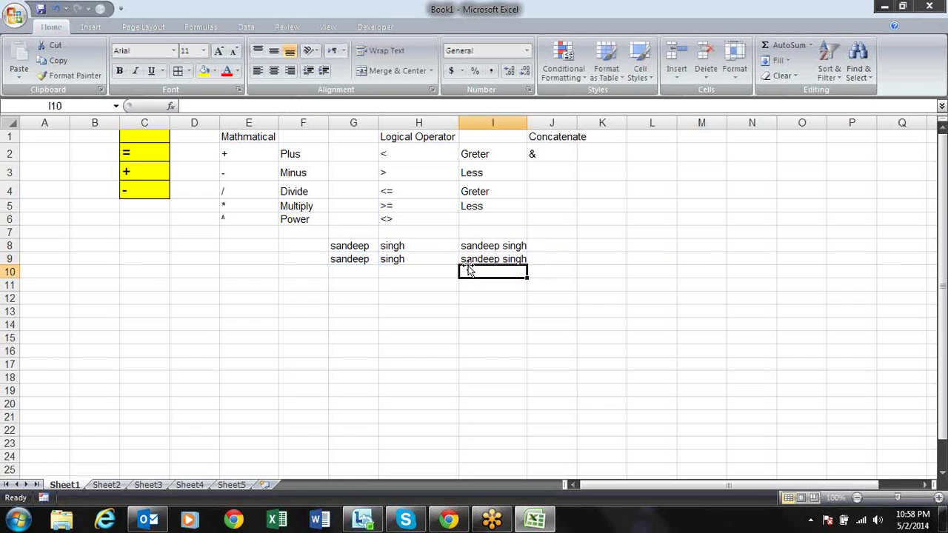
pyautogui.press('Up')
pyautogui.press('F2')
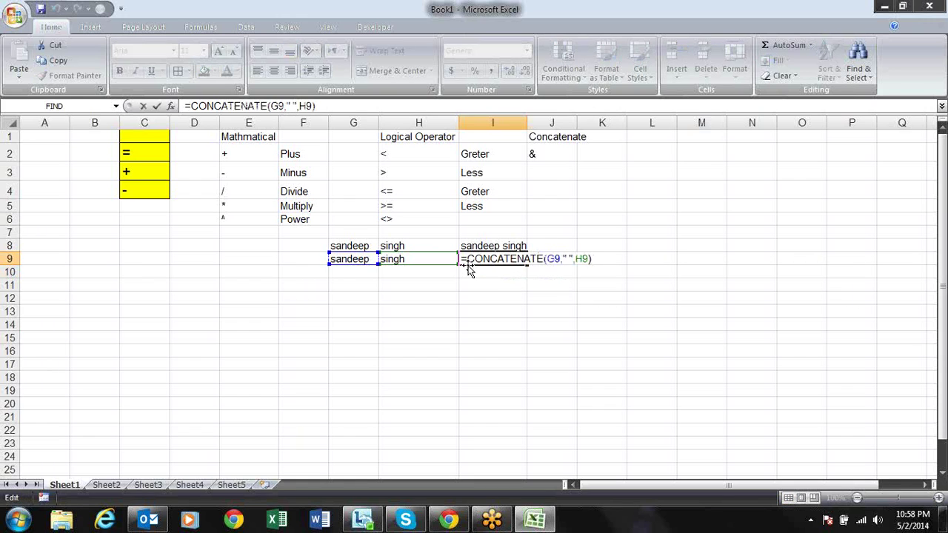
pyautogui.hotkey('shift', 'Left')
pyautogui.hotkey('shift', 'Left')
pyautogui.hotkey('shift', 'Left')
pyautogui.hotkey('shift', 'Left')
pyautogui.hotkey('shift', 'Left')
pyautogui.hotkey('shift', 'Left')
pyautogui.hotkey('shift', 'Left')
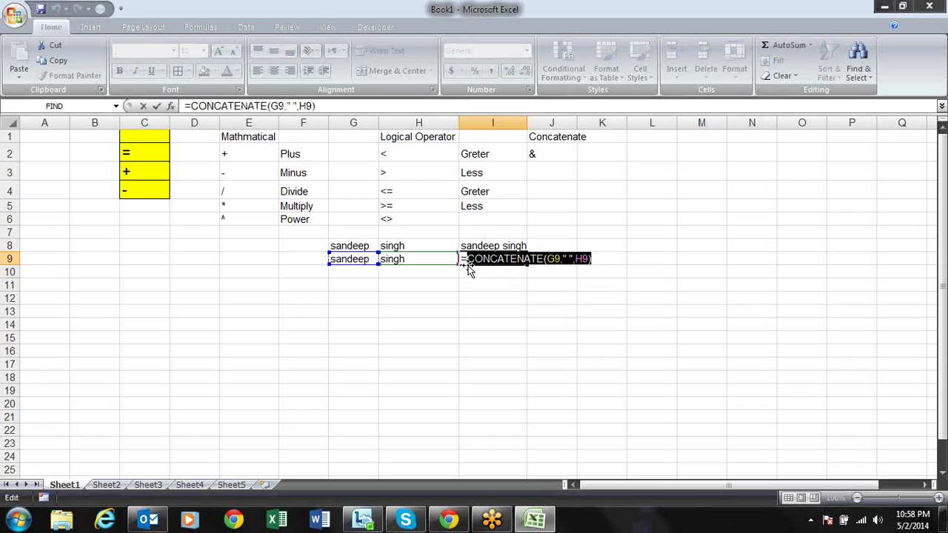
pyautogui.press('F9')
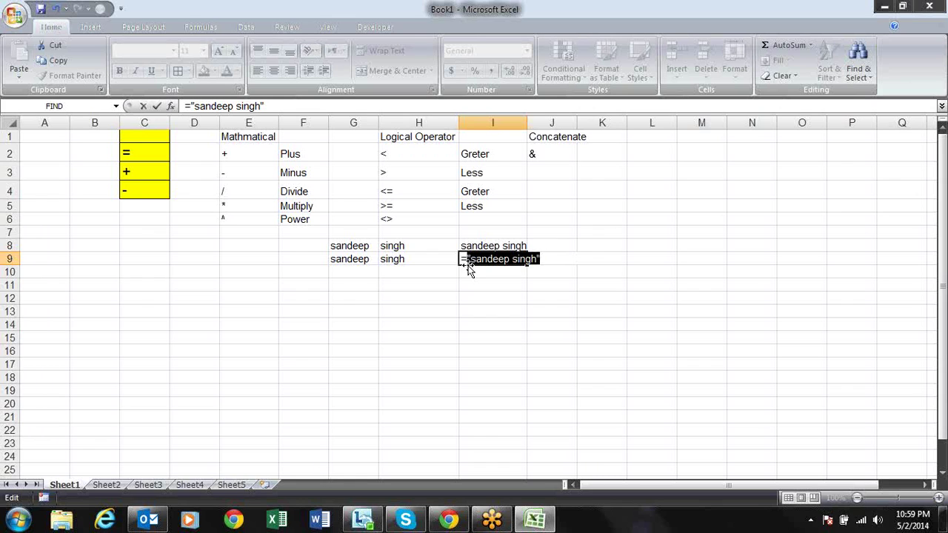
# - Commit the fixed text in I9, then undo to bring back =CONCATENATE(G9," ",H9)
pyautogui.press('Return')
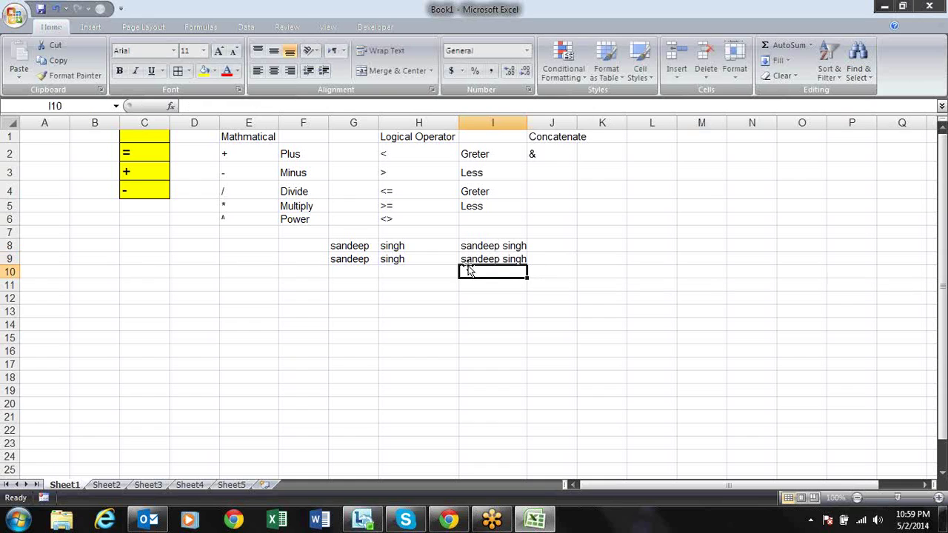
pyautogui.click(466, 264)
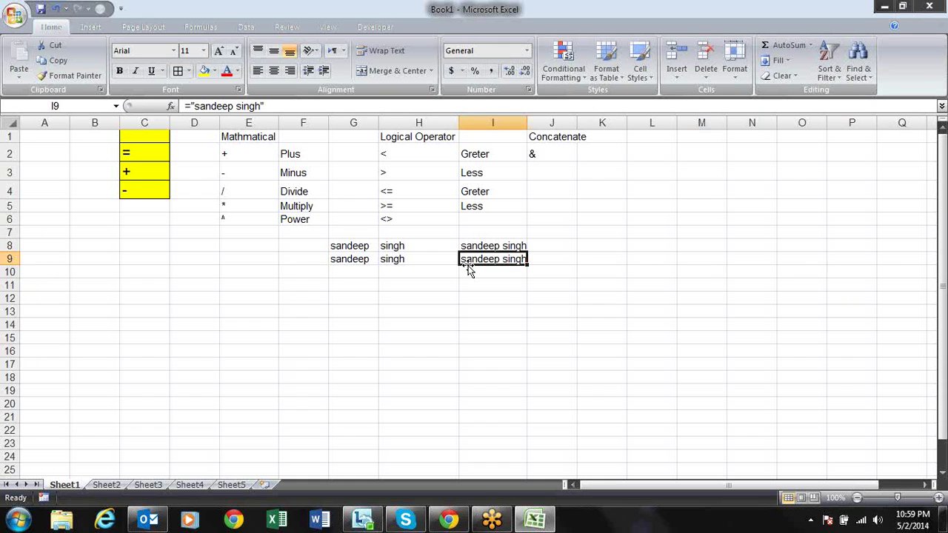
pyautogui.press('F2')
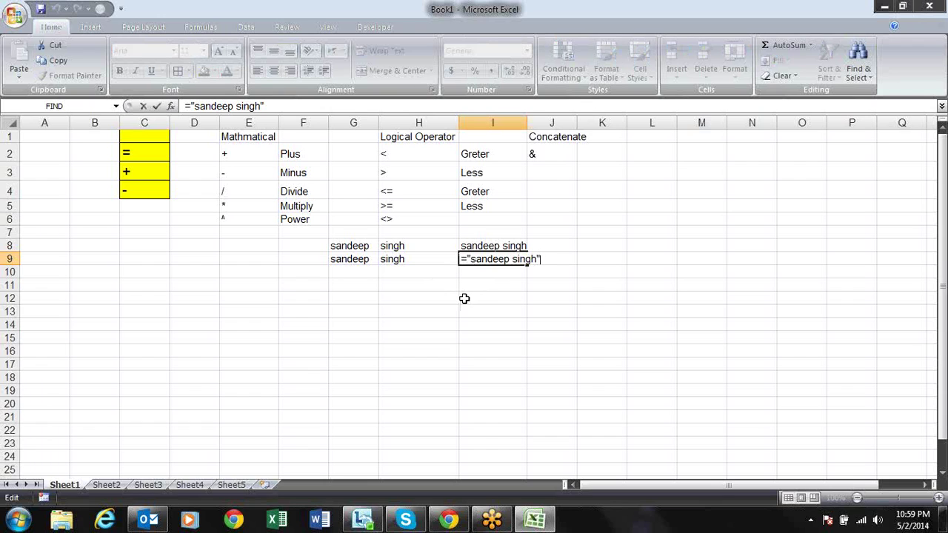
pyautogui.press('Return')
pyautogui.press('Up')
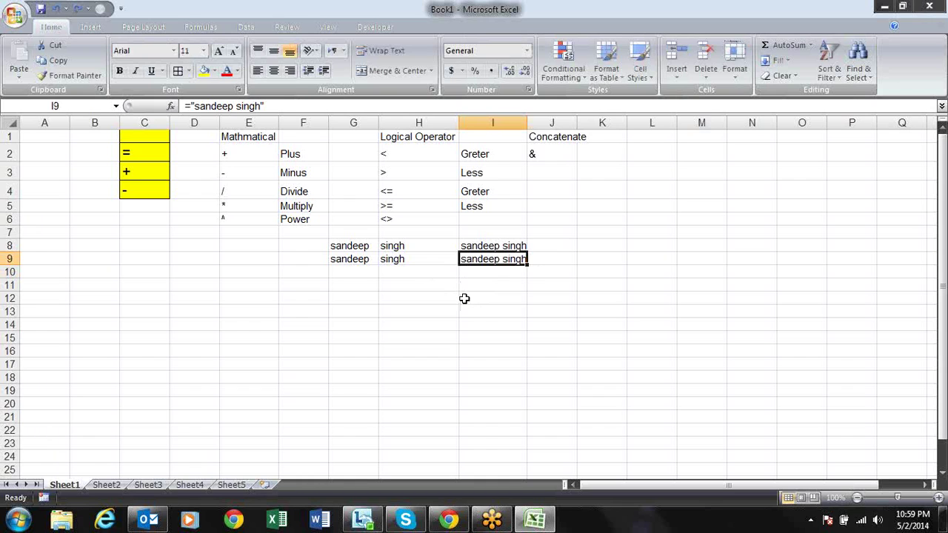
pyautogui.hotkey('ctrl', 'z')
# - Preview I9's CONCATENATE result with F9 and cancel, keeping the formula
pyautogui.press('F2')
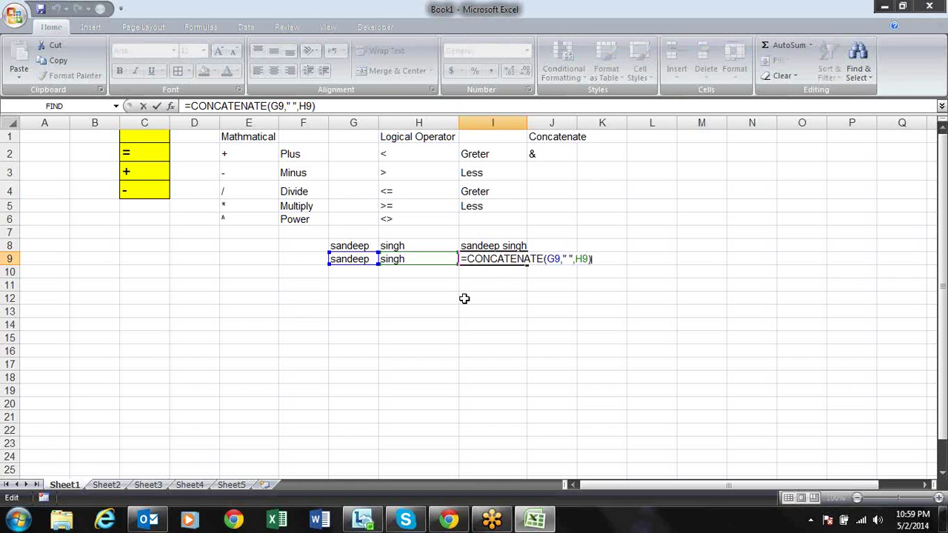
pyautogui.hotkey('shift', 'Left')
pyautogui.hotkey('shift', 'Left')
pyautogui.hotkey('shift', 'Left')
pyautogui.hotkey('shift', 'Left')
pyautogui.hotkey('shift', 'Left')
pyautogui.hotkey('shift', 'Left')
pyautogui.hotkey('shift', 'Left')
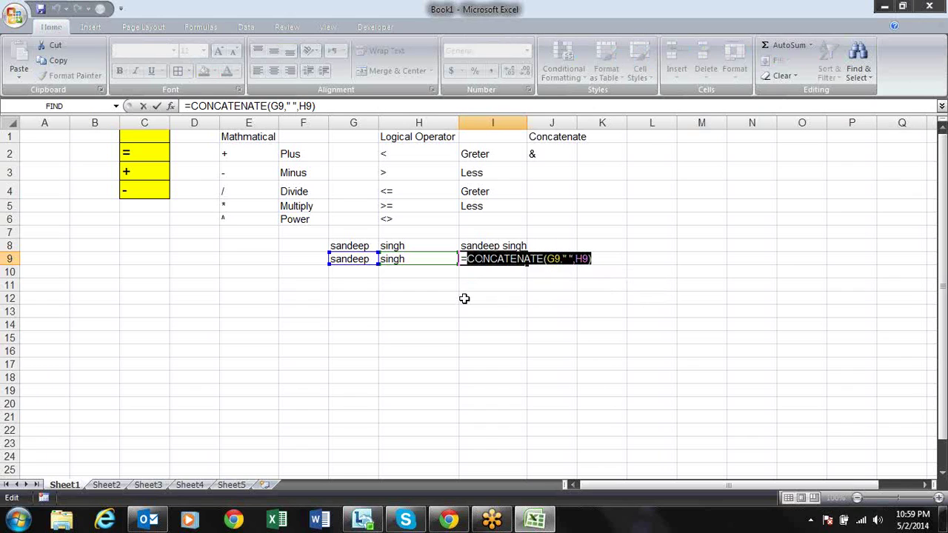
pyautogui.press('F9')
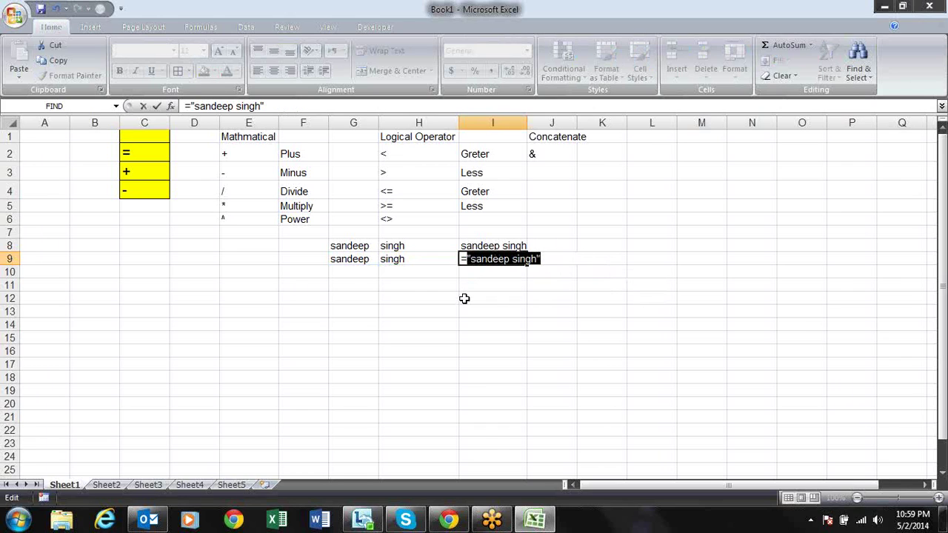
pyautogui.press('Escape')
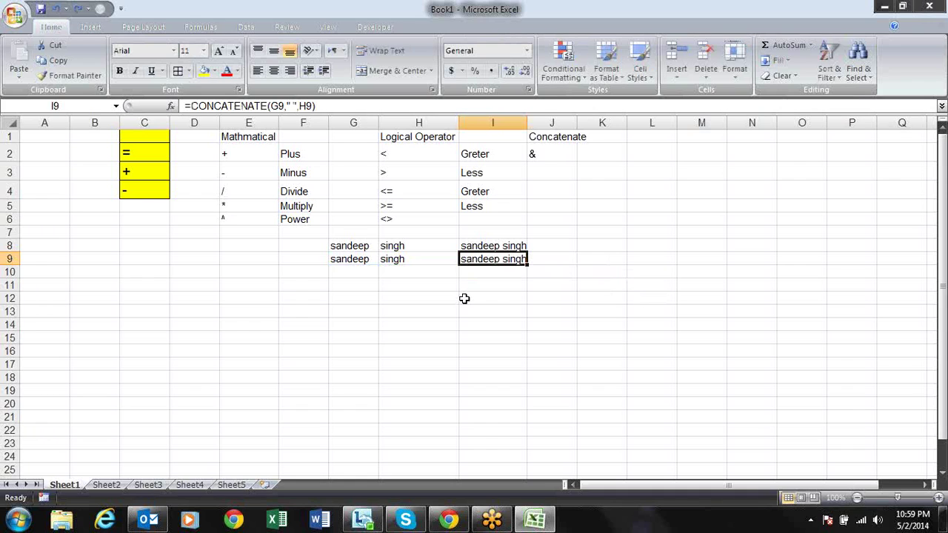
# - Experiment with typing singh" into I8's formula, discard it, and commit I8 unchanged
pyautogui.press('Up')
pyautogui.press('F2')
pyautogui.hotkey('shift', 'Left')
pyautogui.hotkey('shift', 'Left')
pyautogui.hotkey('shift', 'Left')
pyautogui.hotkey('shift', 'Left')
pyautogui.hotkey('shift', 'Left')
pyautogui.hotkey('shift', 'Left')
pyautogui.hotkey('shift', 'Right')
pyautogui.write('singh"')
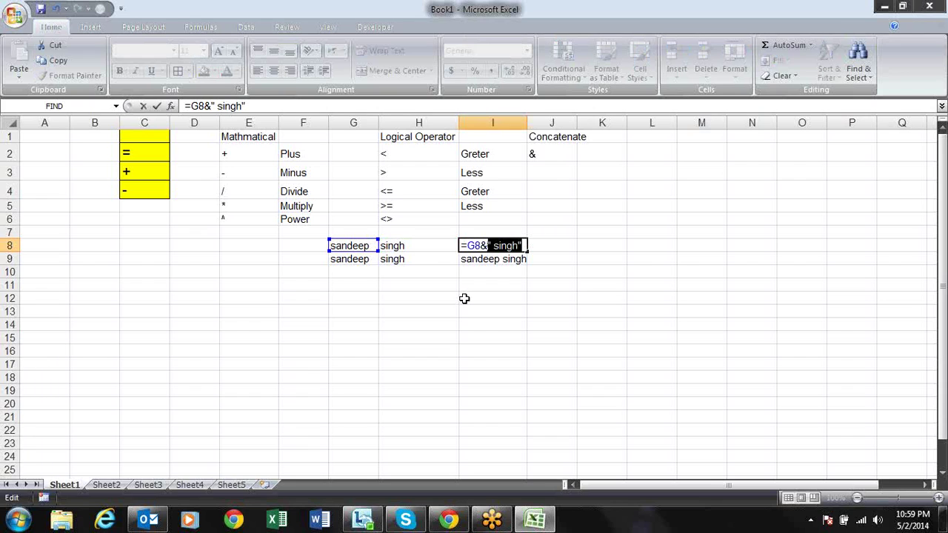
pyautogui.press('Escape')
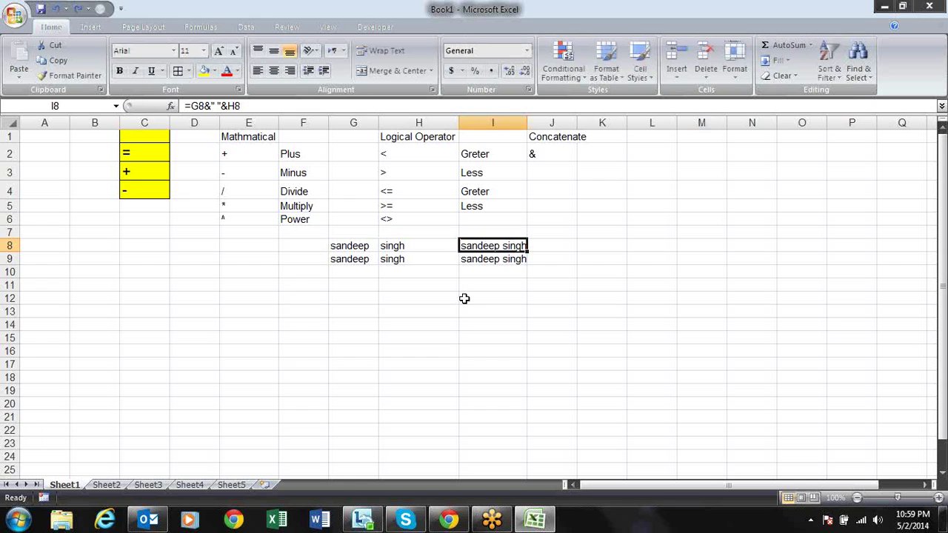
pyautogui.press('F2')
pyautogui.press('Return')
# - Open and close Excel Help, then select cell H2 containing <
pyautogui.press('F1')
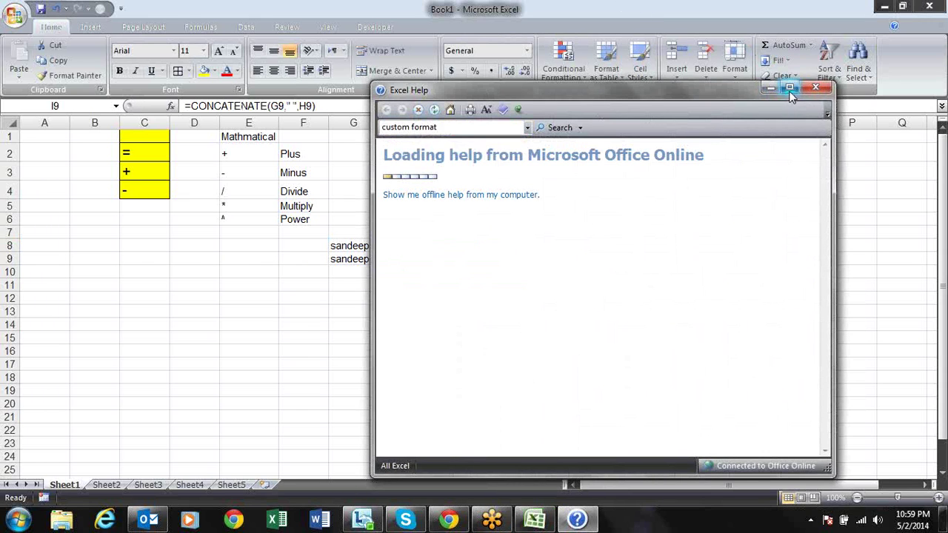
pyautogui.click(812, 90)
pyautogui.click(553, 256)
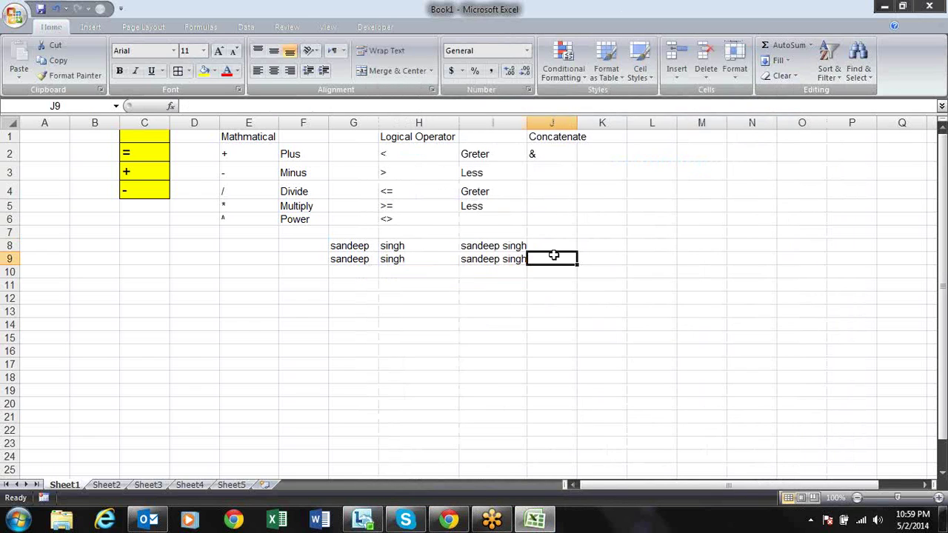
pyautogui.click(403, 153)
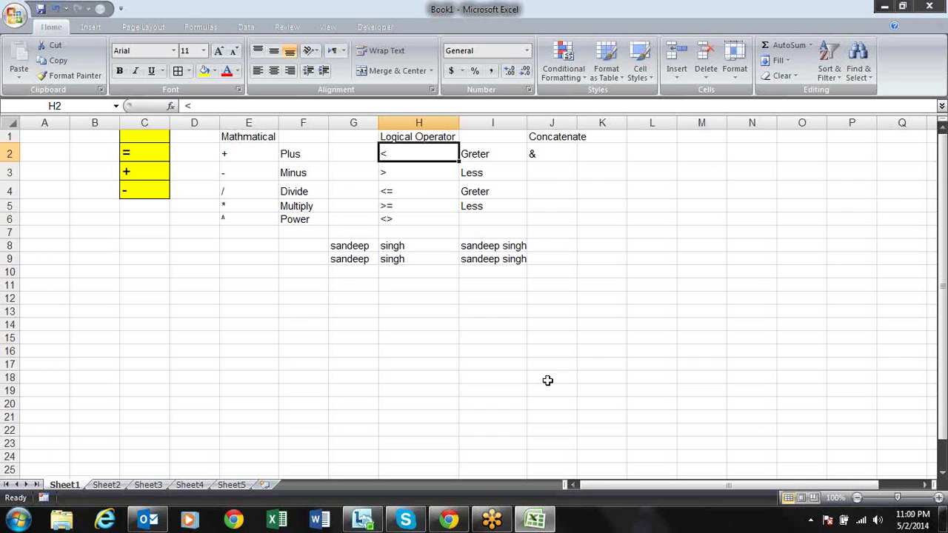
pyautogui.press('Left')
pyautogui.press('Down')
pyautogui.press('Down')
pyautogui.press('Down')
pyautogui.press('Down')
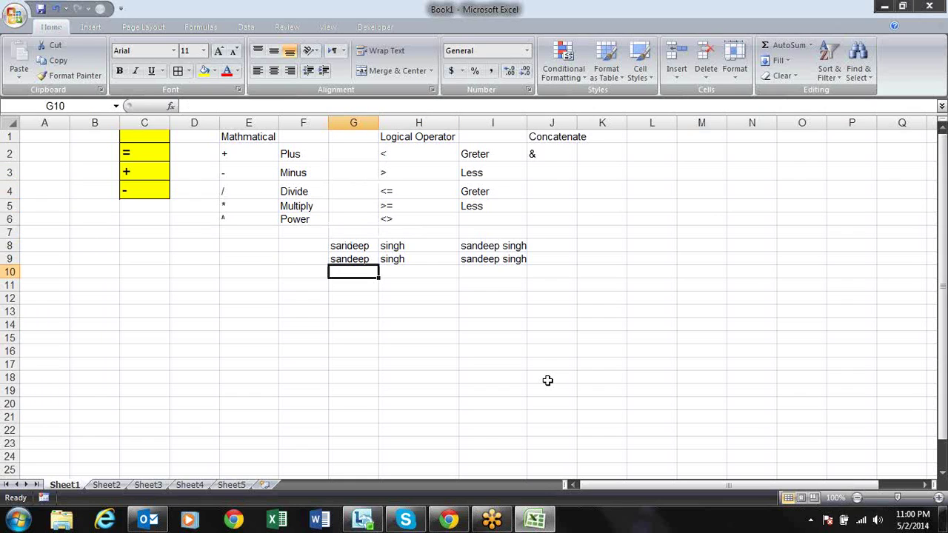
pyautogui.press('Left')
pyautogui.press('Left')
pyautogui.press('Down')
pyautogui.press('Down')
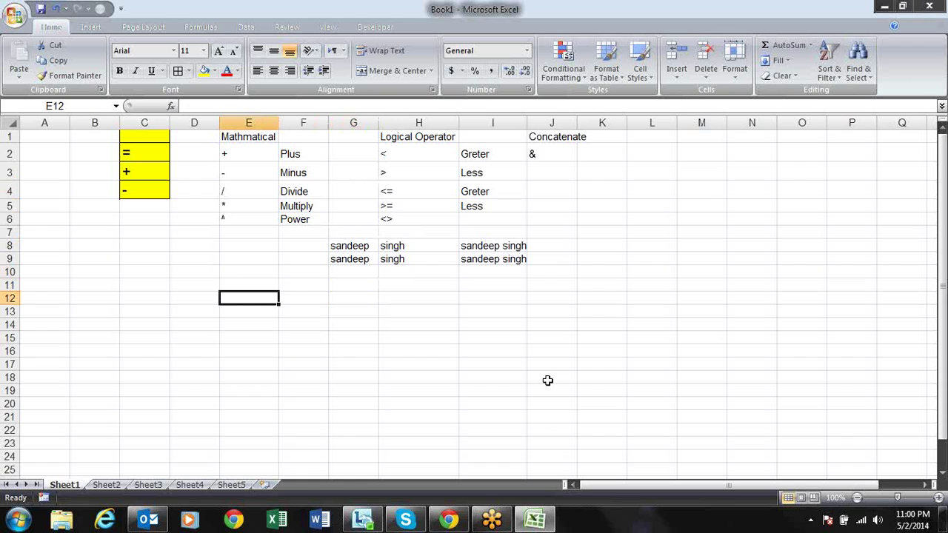
pyautogui.write('=')
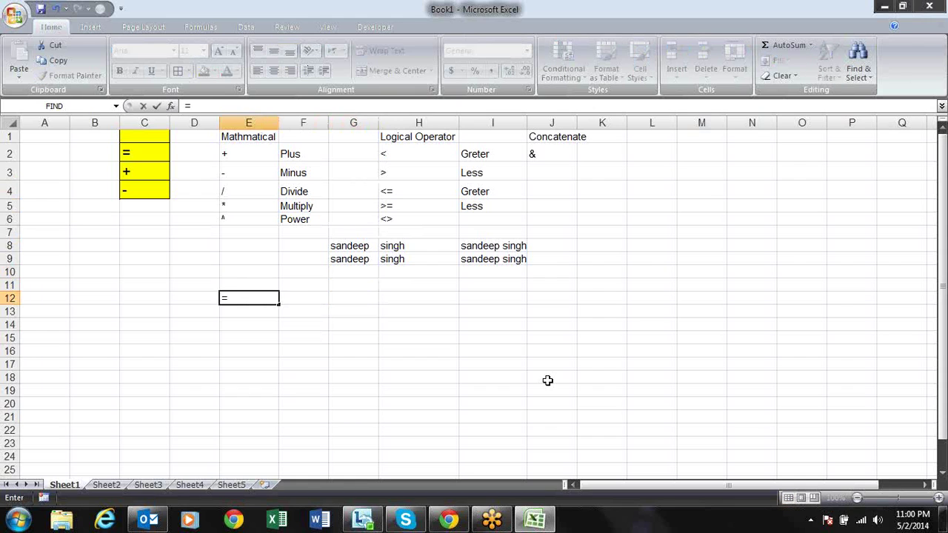
pyautogui.write('con')
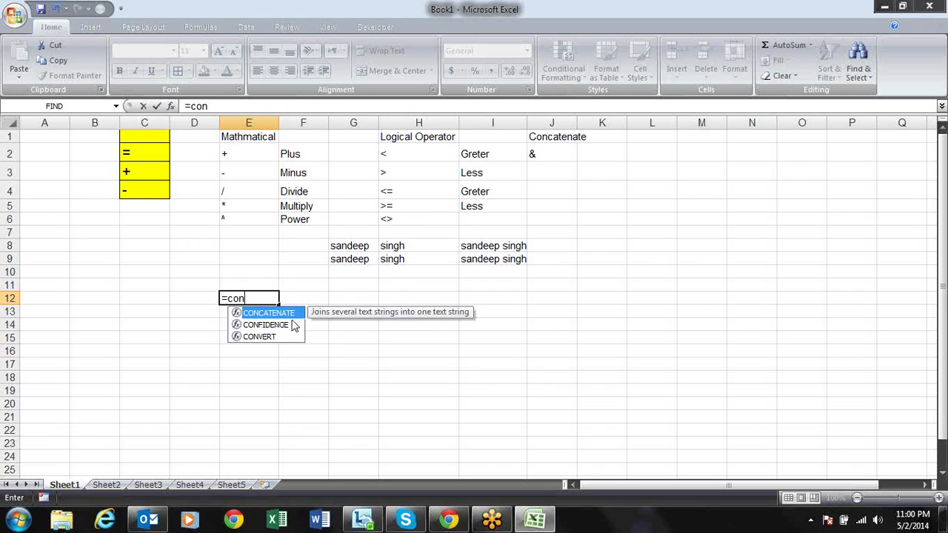
pyautogui.doubleClick(291, 314)
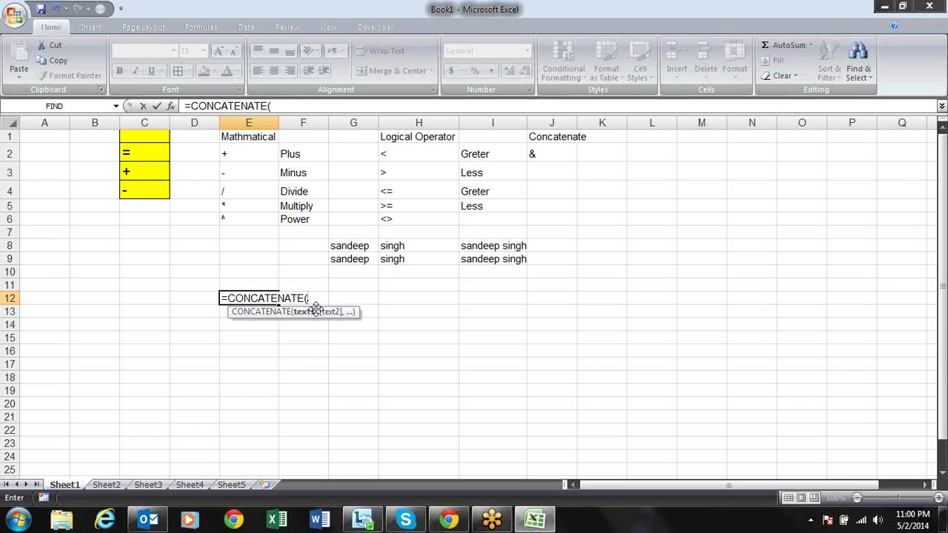
pyautogui.press('Escape')
pyautogui.press('Right')
pyautogui.press('Right')
pyautogui.press('Right')
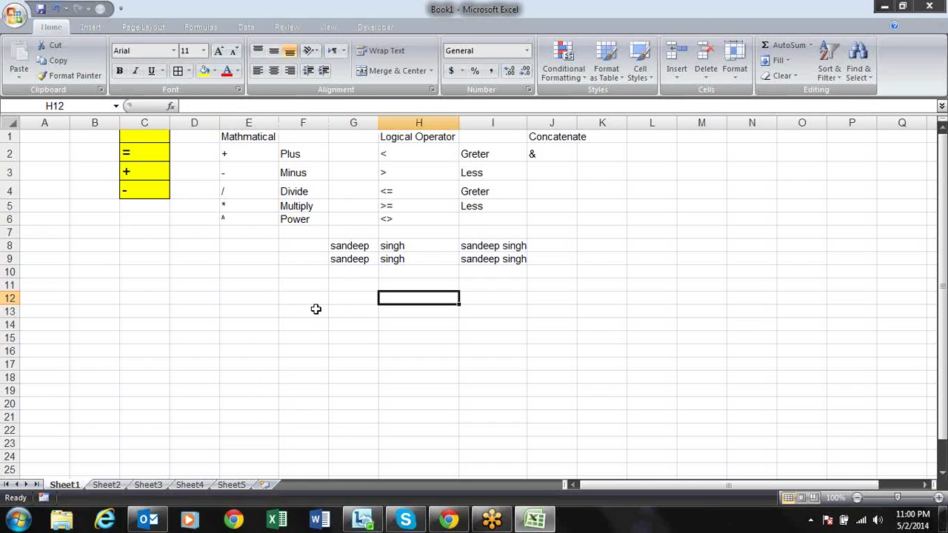
pyautogui.write('1200')
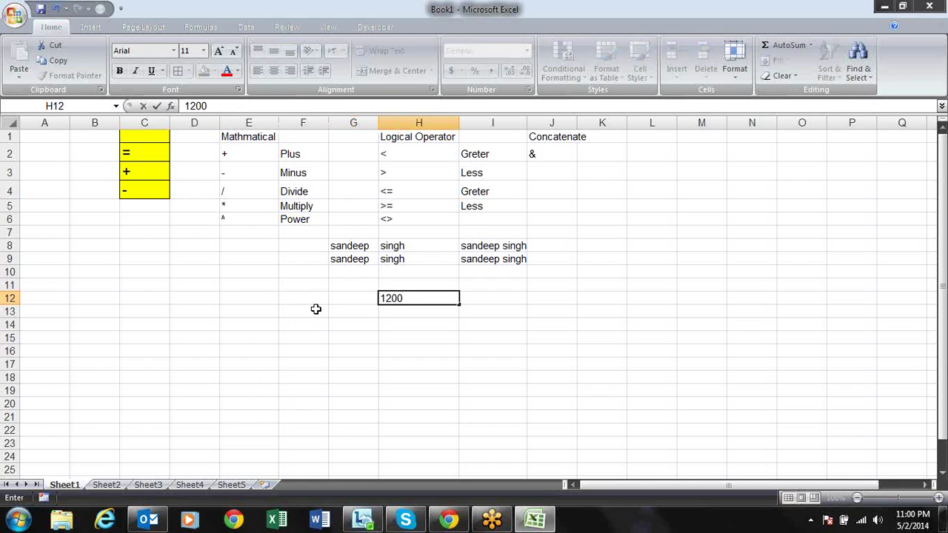
pyautogui.press('Return')
pyautogui.press('Up')
pyautogui.press('Left')
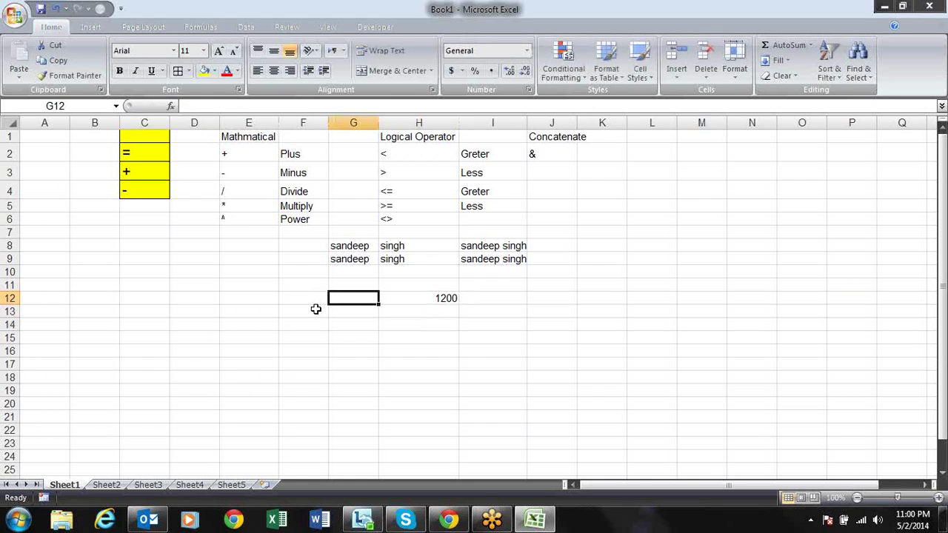
pyautogui.write('sandeep')
pyautogui.press('Return')
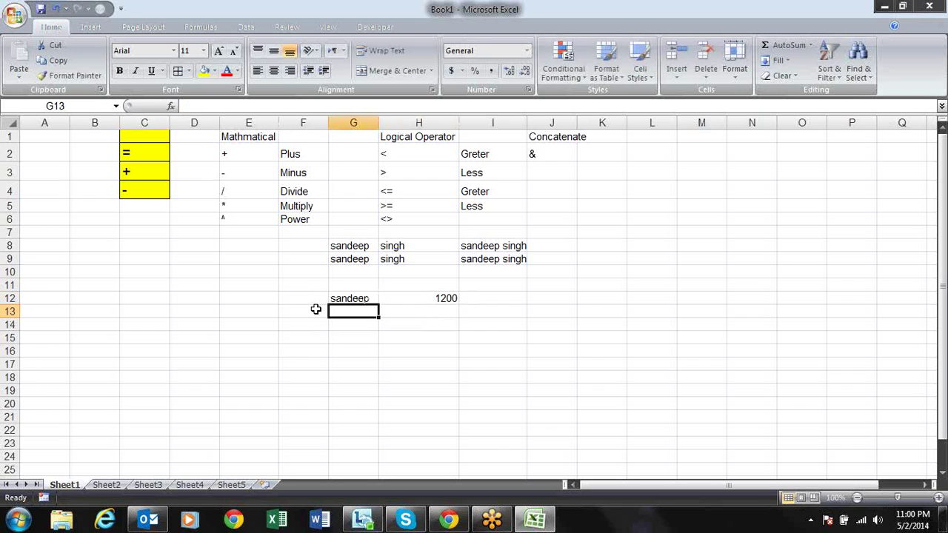
pyautogui.press('Up')
pyautogui.press('Right')
pyautogui.press('Right')
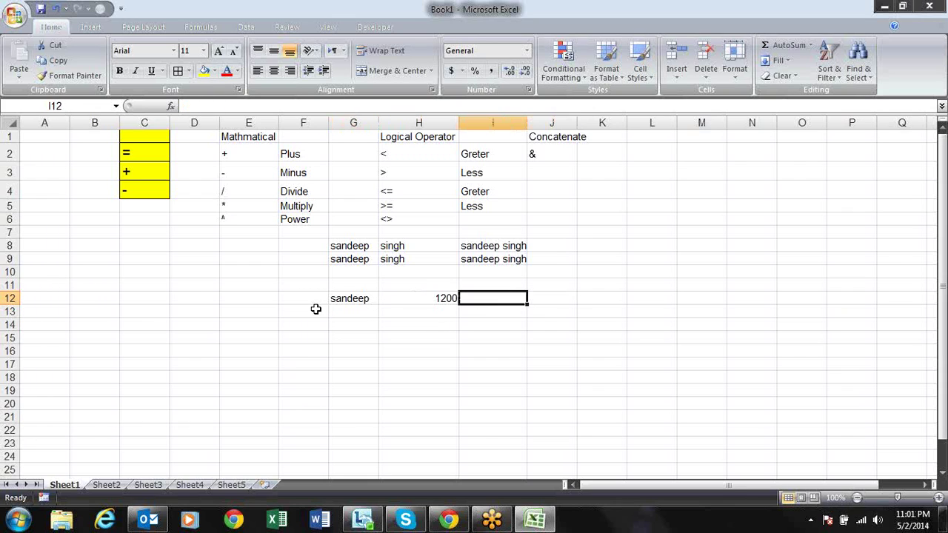
pyautogui.press('Left')
pyautogui.press('Left')
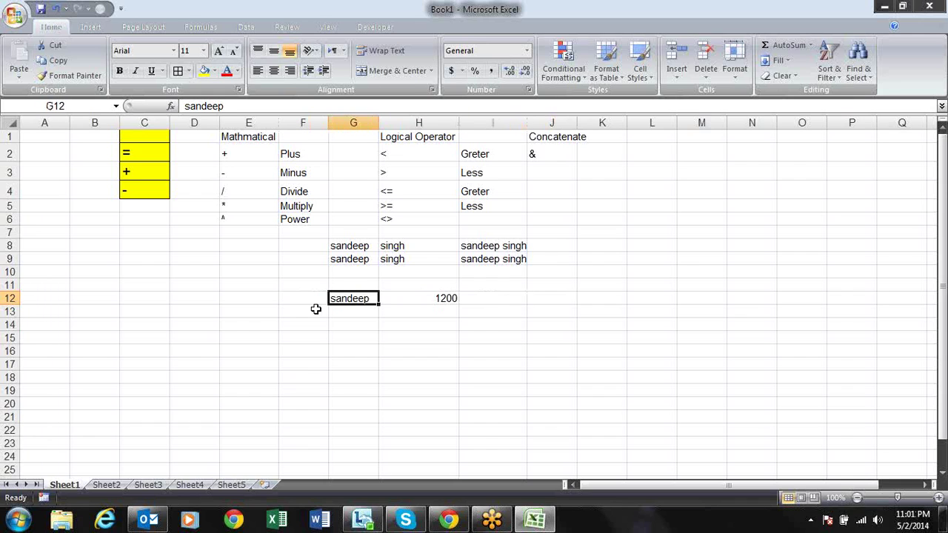
pyautogui.write('110')
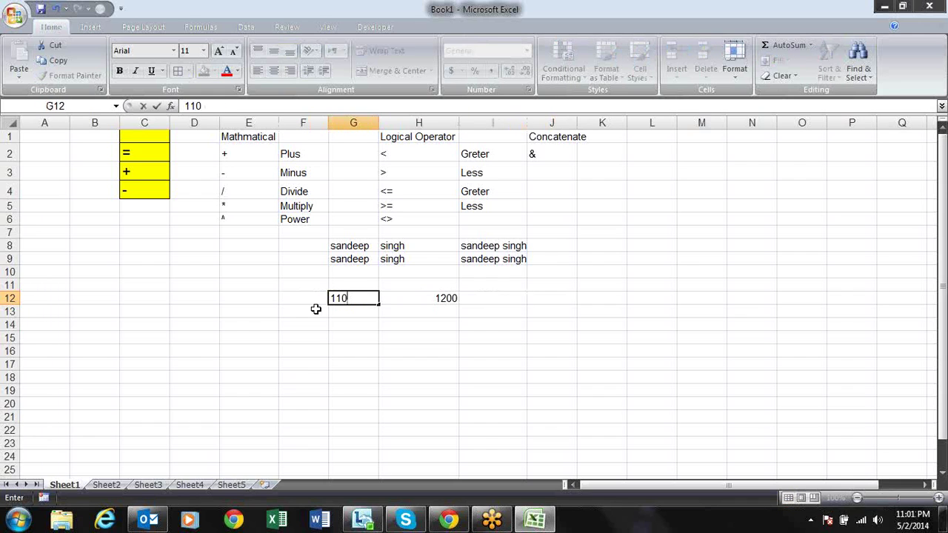
pyautogui.write('0')
pyautogui.press('Return')
pyautogui.press('Up')
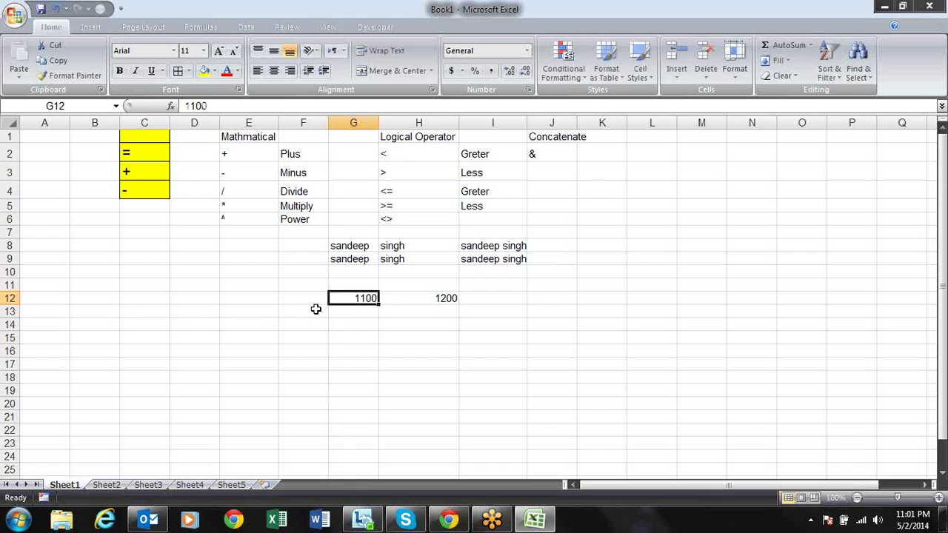
pyautogui.press('Right')
pyautogui.press('Right')
pyautogui.write('=')
pyautogui.press('Left')
pyautogui.press('Left')
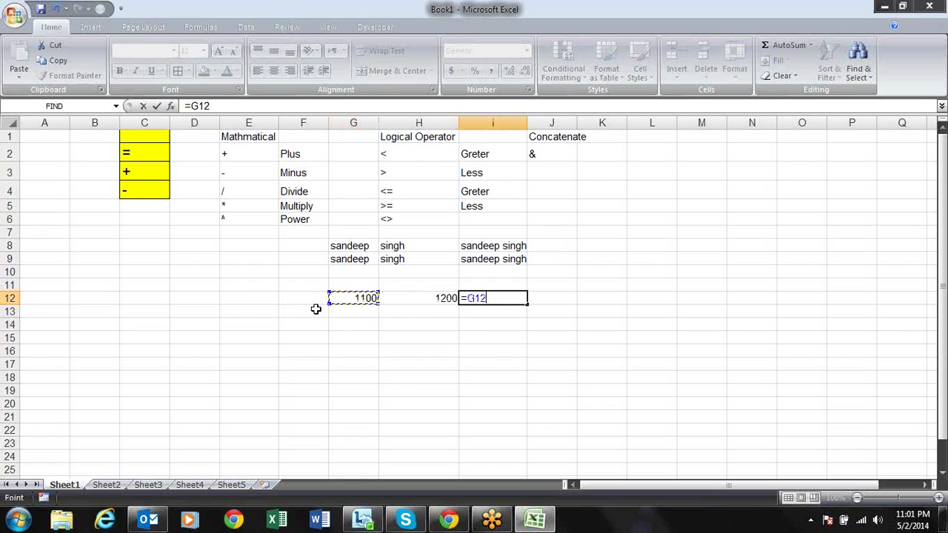
pyautogui.write('&')
pyautogui.press('Left')
pyautogui.press('Return')
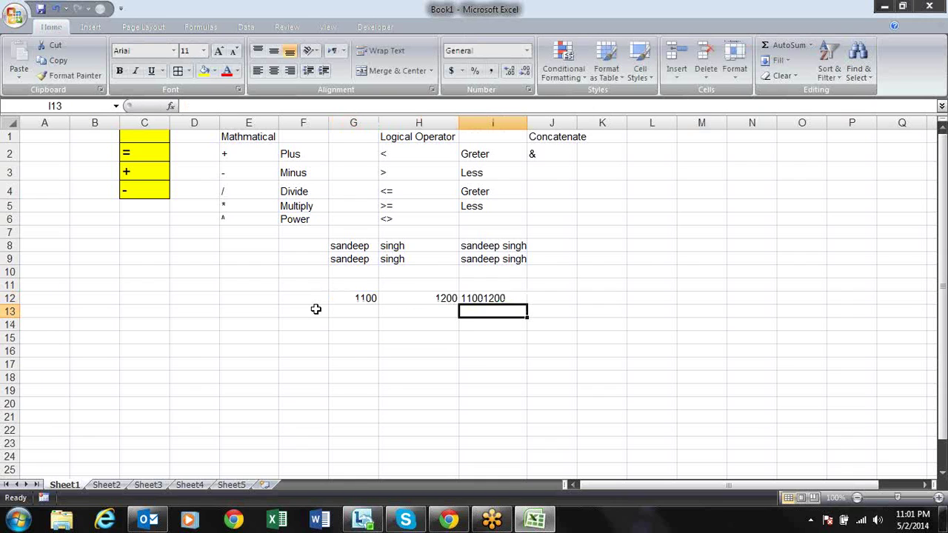
pyautogui.press('Up')
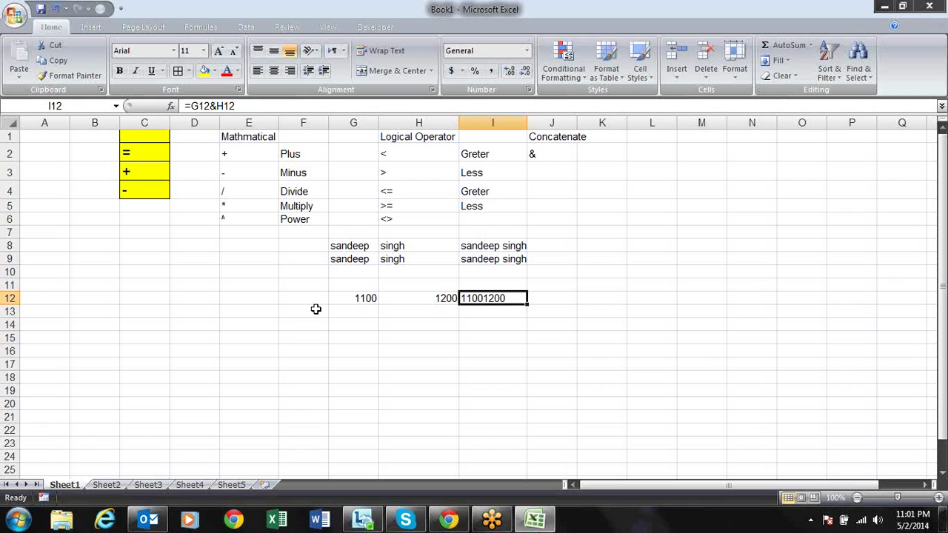
pyautogui.press('Delete')
pyautogui.press('Left')
pyautogui.press('Left')
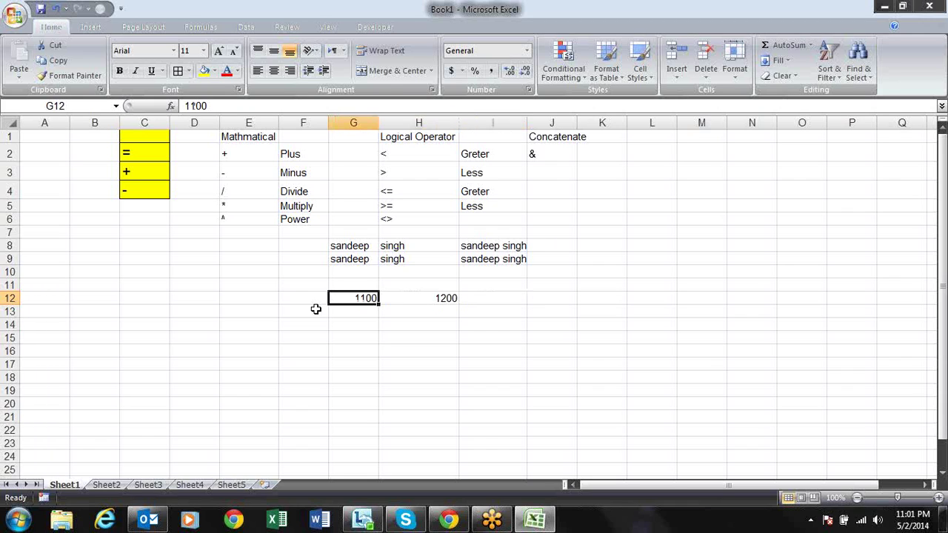
pyautogui.hotkey('shift', 'Right')
pyautogui.press('Delete')
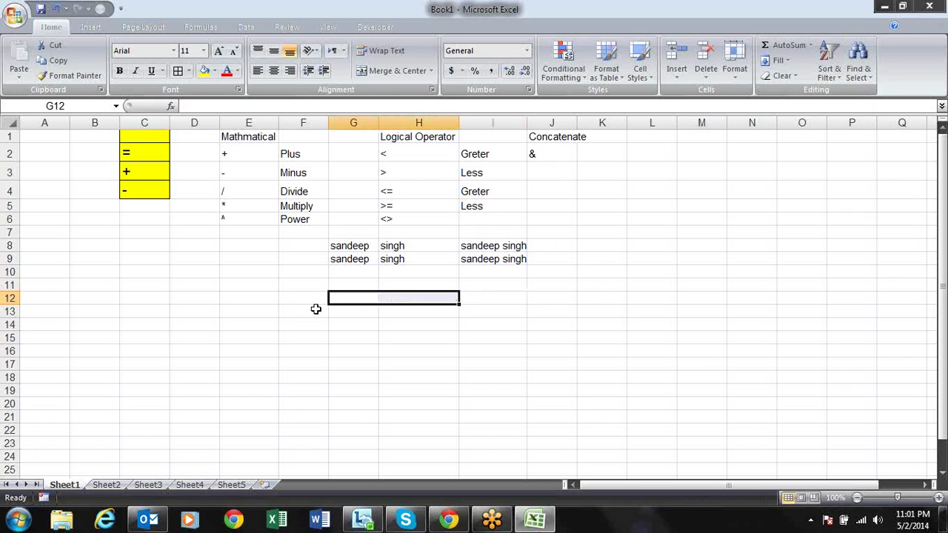
# - Make the mathematical operator symbols in E2:E6 bold
pyautogui.click(271, 173)
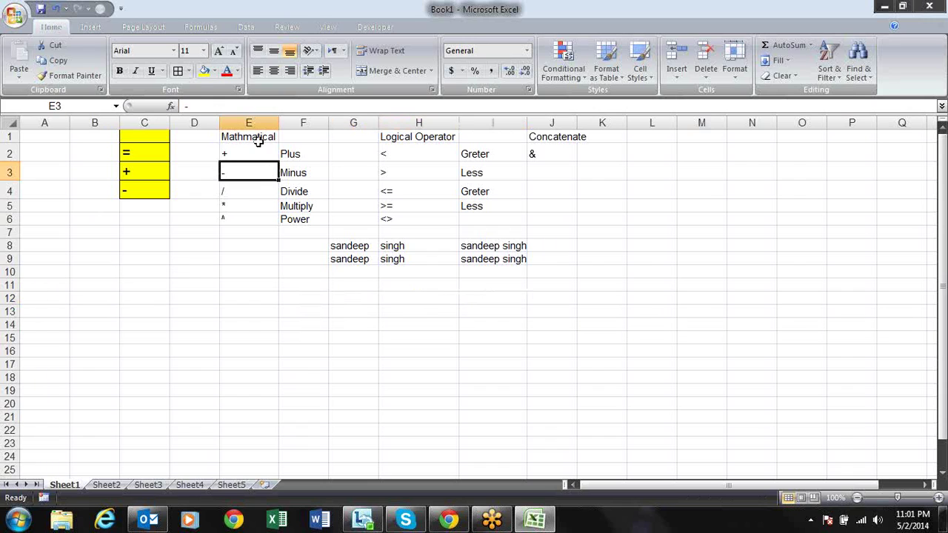
pyautogui.moveTo(257, 154); pyautogui.dragTo(254, 219)
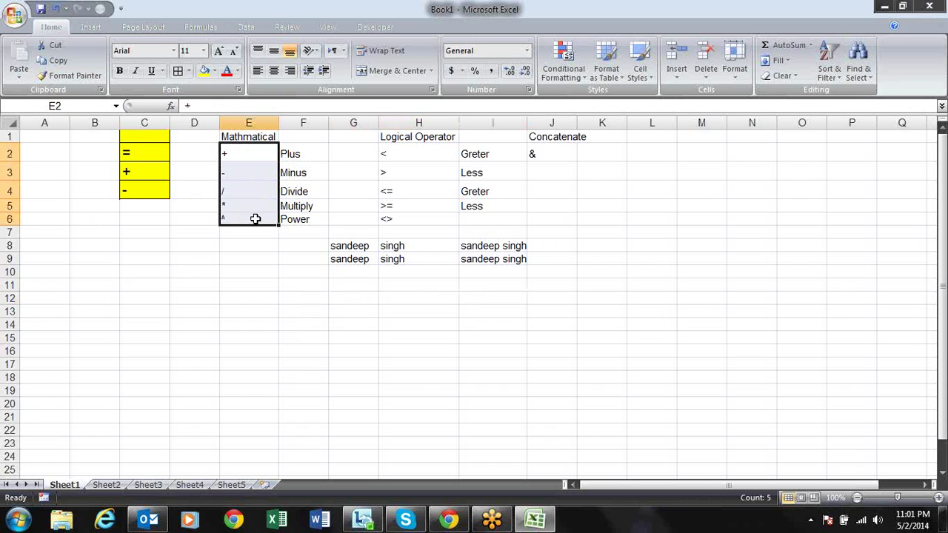
pyautogui.hotkey('ctrl', 'b')
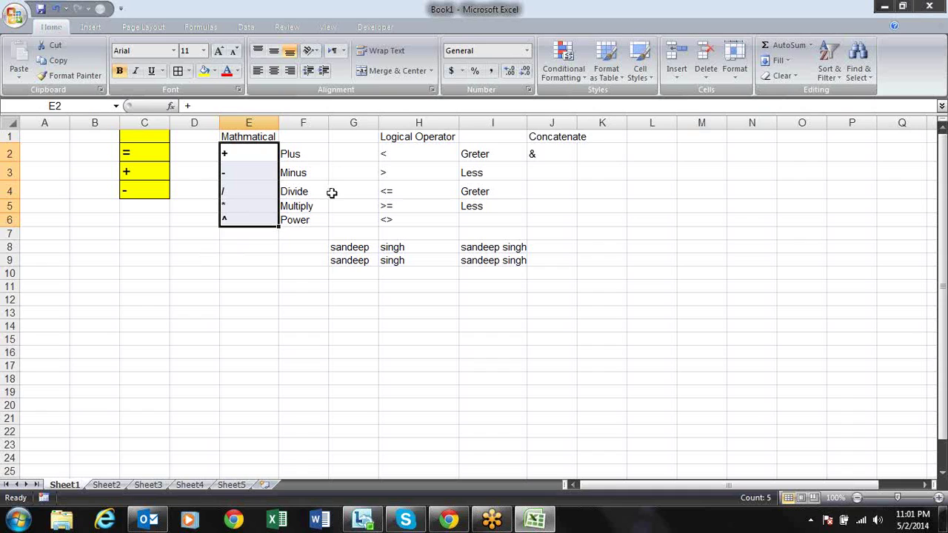
# - Highlight the logical operators in H2:H6 and the & in J2, then show the desktop
pyautogui.click(398, 154)
pyautogui.moveTo(400, 154); pyautogui.dragTo(400, 222)
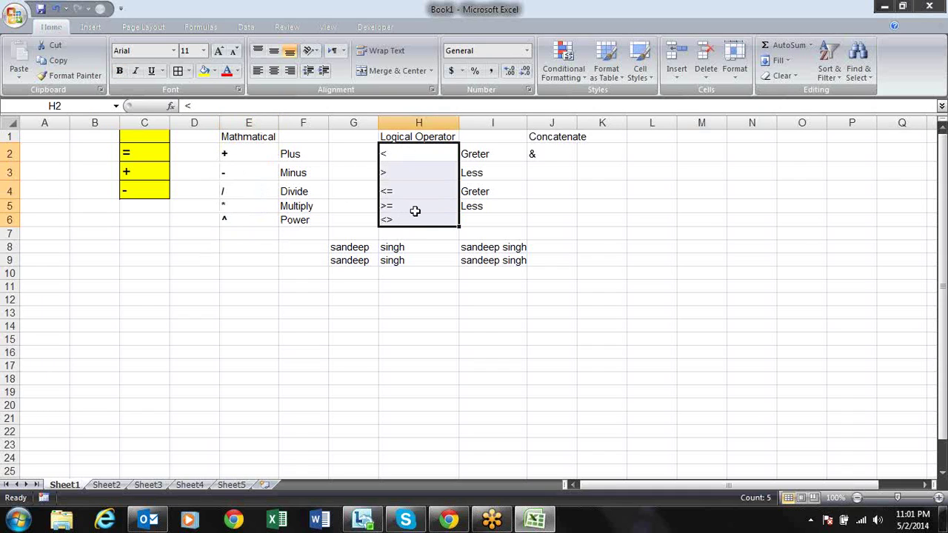
pyautogui.click(540, 152)
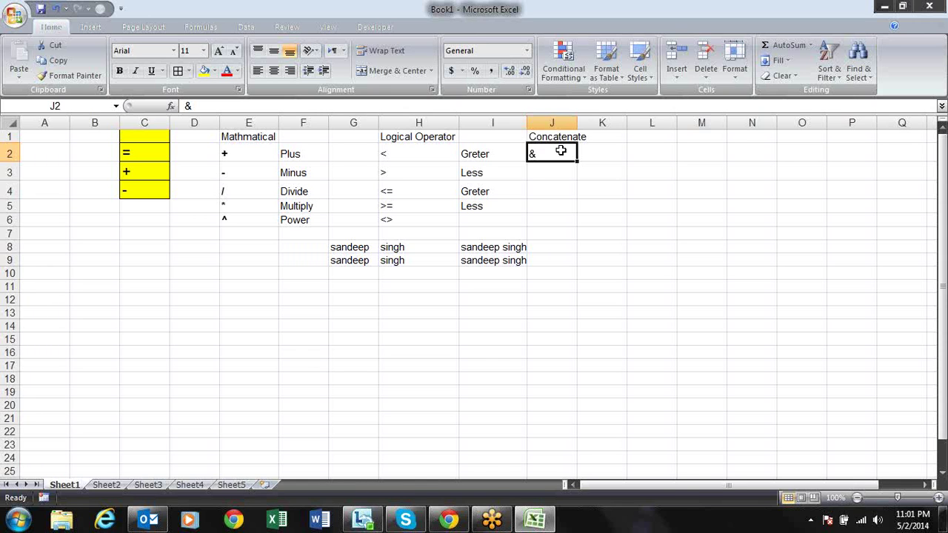
pyautogui.press('super+d')
# - Open the Attendance monitoring System workbook from D:\Showcase via Computer
pyautogui.doubleClick(13, 164)
pyautogui.doubleClick(379, 111)
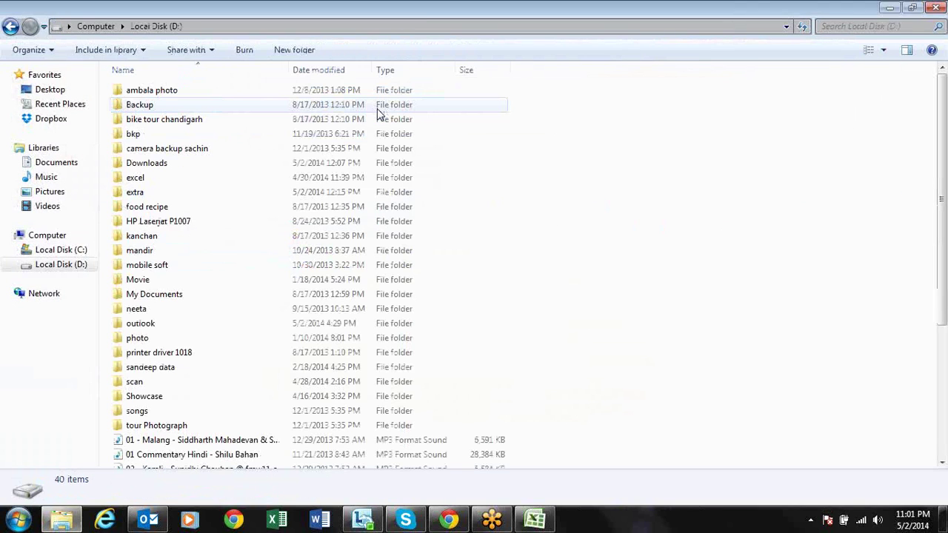
pyautogui.write('sh')
pyautogui.press('Return')
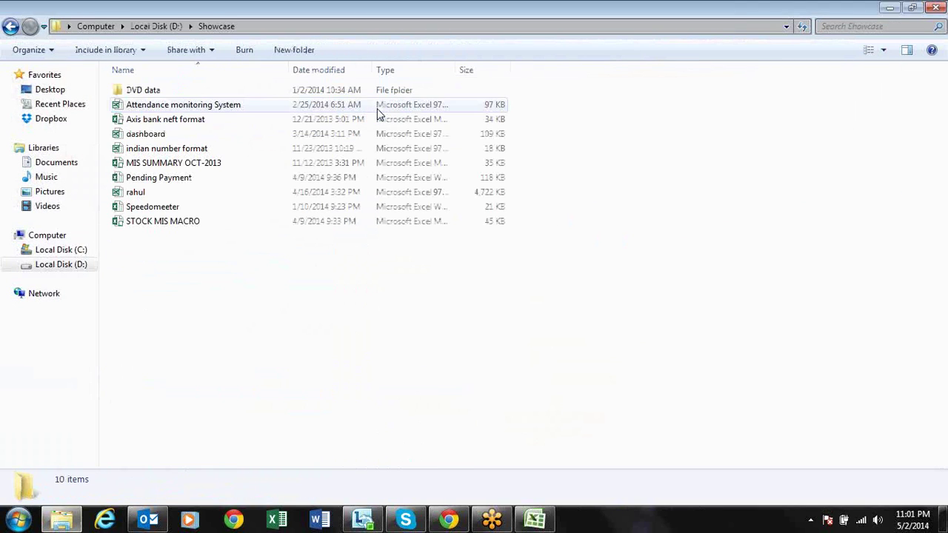
pyautogui.click(378, 111)
pyautogui.press('Down')
pyautogui.press('Down')
pyautogui.press('Up')
pyautogui.press('Up')
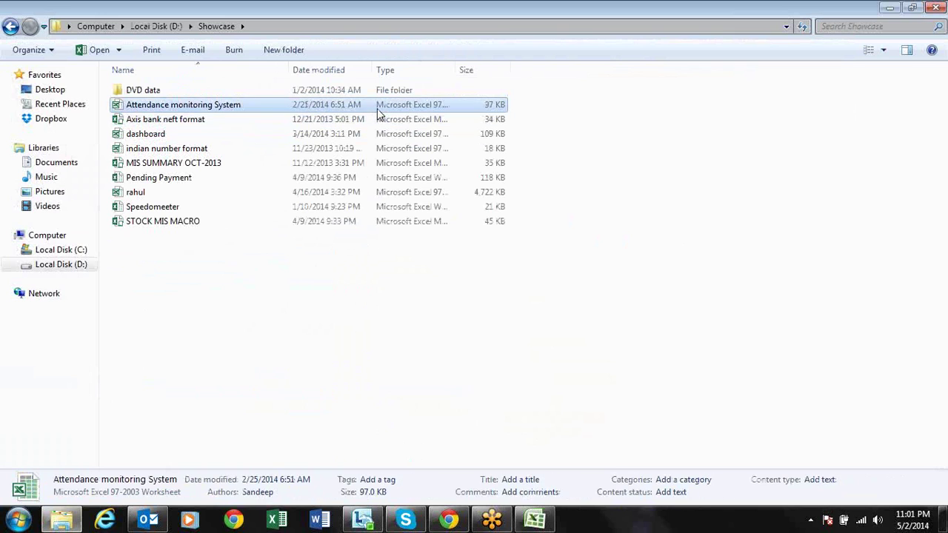
pyautogui.press('Return')
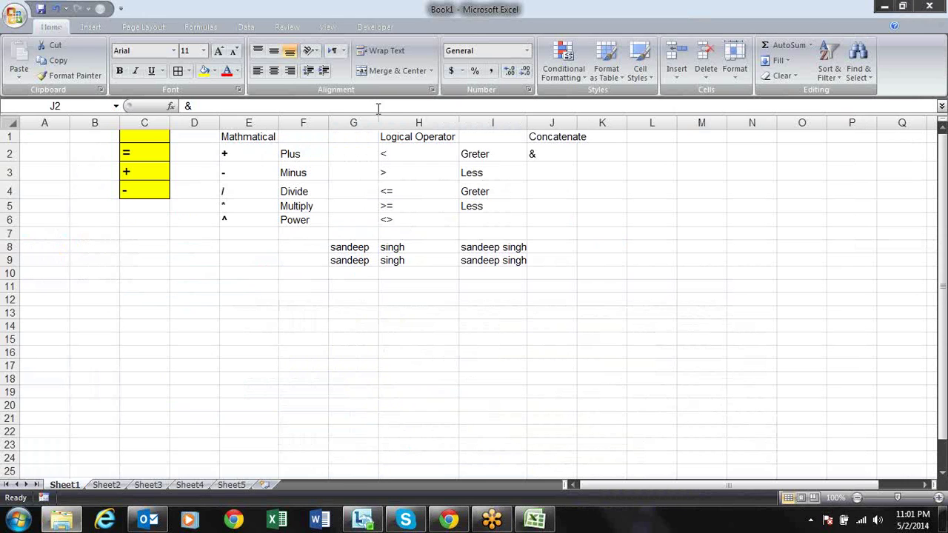
# - Close Book1 without saving and go to A1 of the attendance workbook
pyautogui.click(928, 6)
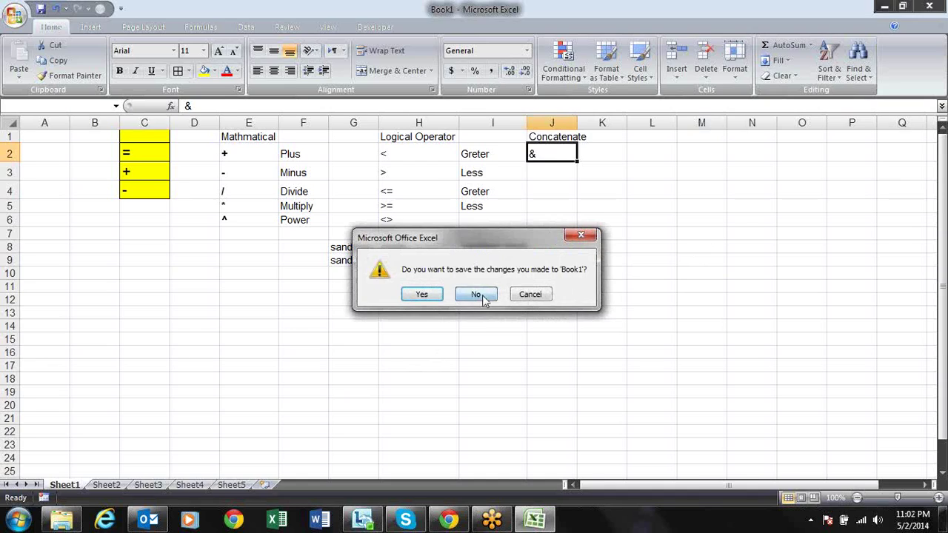
pyautogui.click(476, 294)
pyautogui.press('Return')
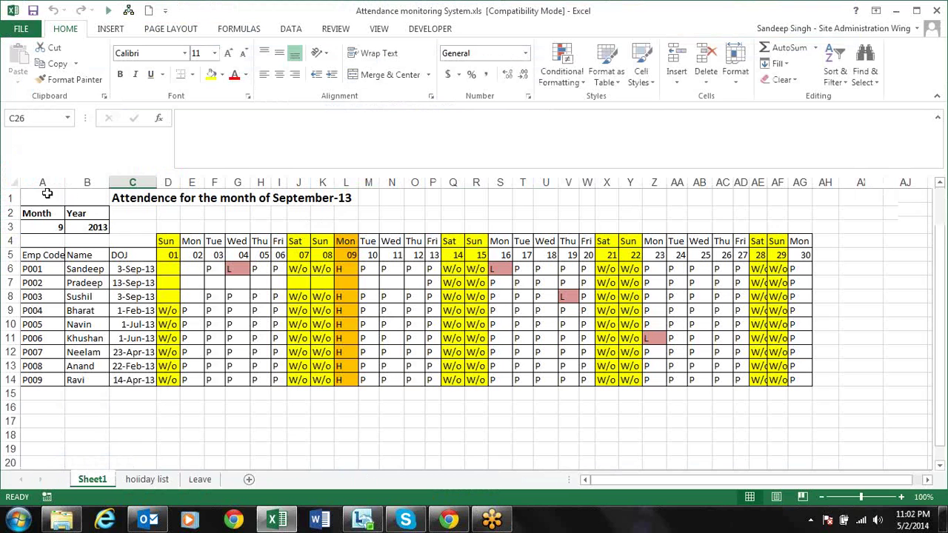
pyautogui.press('Right')
pyautogui.press('Up')
pyautogui.press('Up')
pyautogui.press('Up')
pyautogui.press('Up')
pyautogui.press('Up')
pyautogui.press('Up')
pyautogui.press('Up')
pyautogui.press('Up')
pyautogui.press('Up')
pyautogui.press('Up')
pyautogui.press('Left')
pyautogui.press('Left')
pyautogui.press('Left')
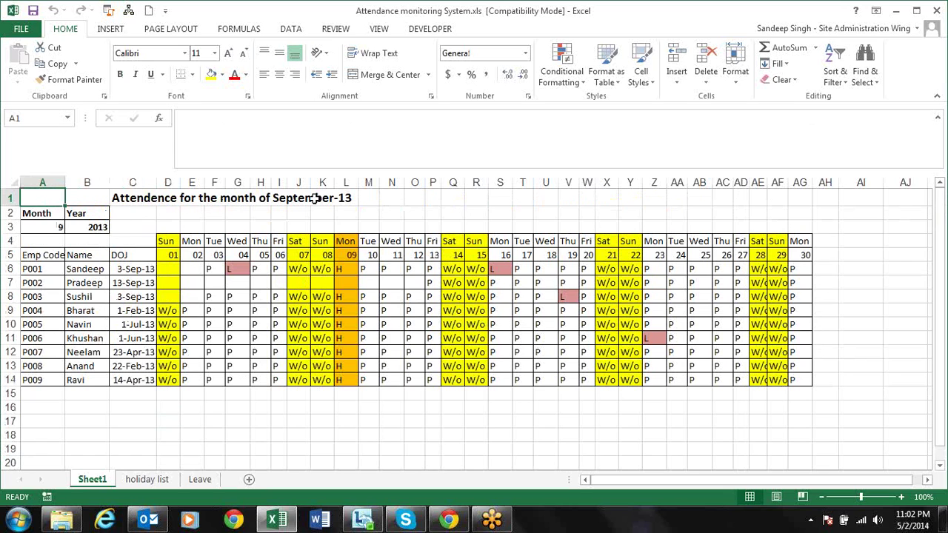
# - Choose 10 from the A3 month dropdown so the sheet shows October-13
pyautogui.click(59, 228)
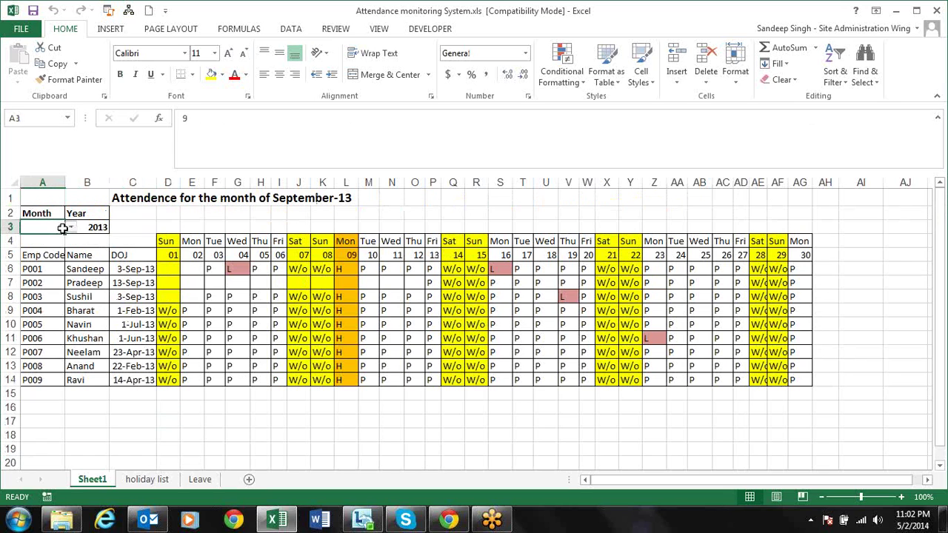
pyautogui.click(71, 229)
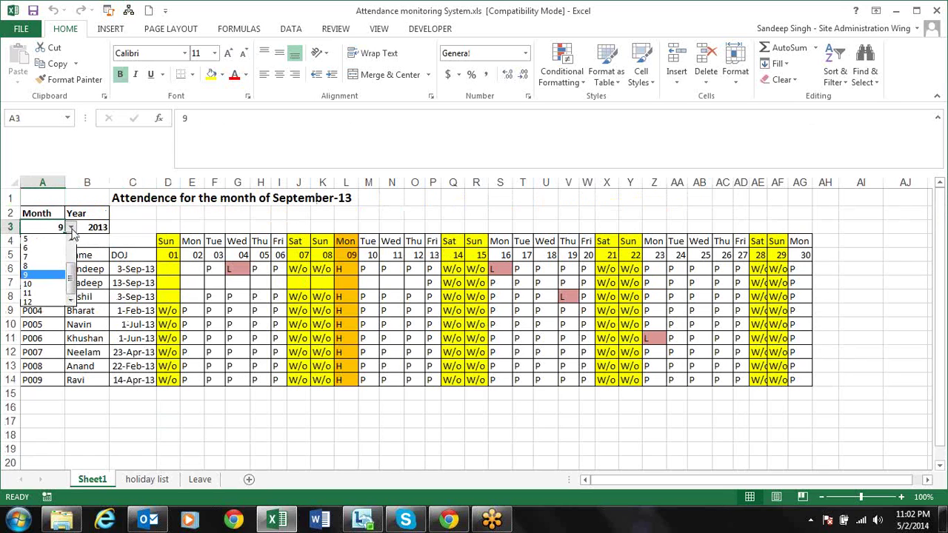
pyautogui.click(30, 284)
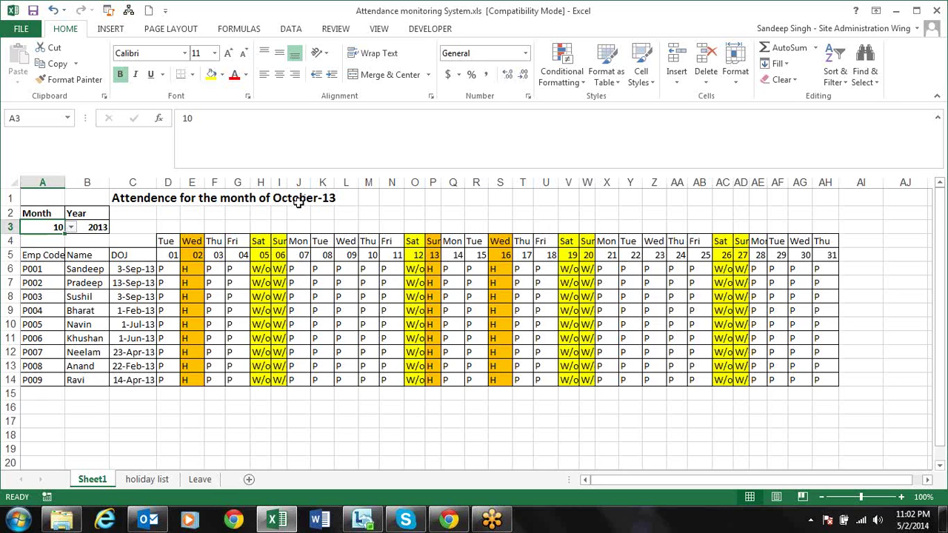
# - Inspect C1's TEXT title formula, then pick 9 in the A3 month dropdown for September-13
pyautogui.click(134, 197)
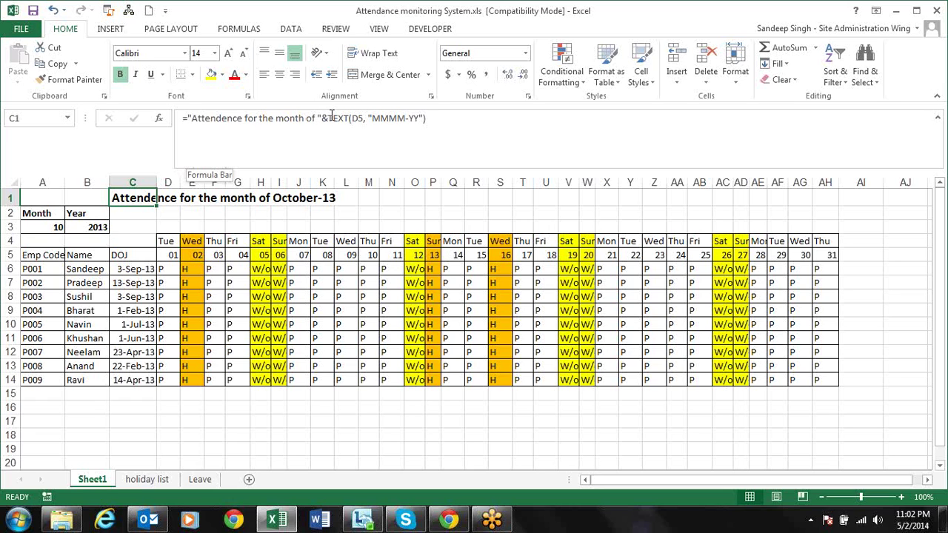
pyautogui.moveTo(331, 117); pyautogui.dragTo(432, 118)
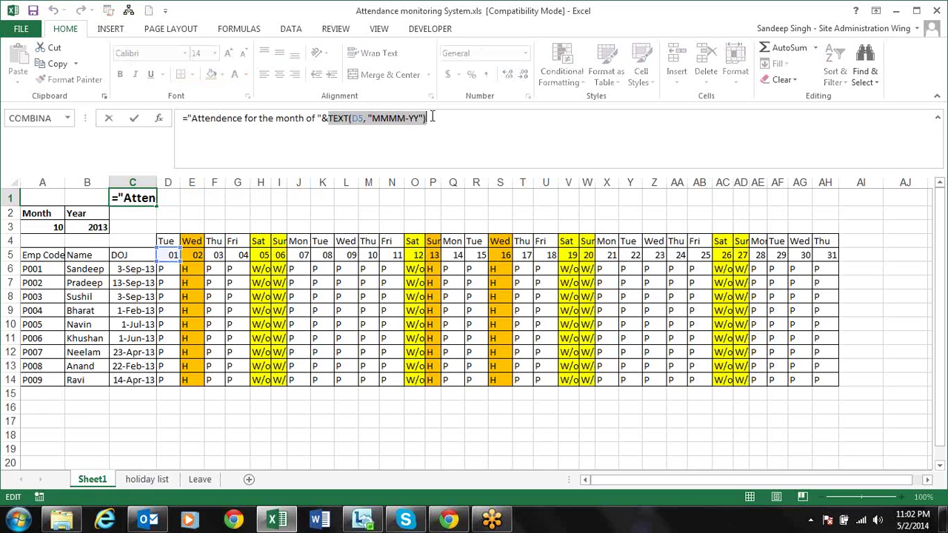
pyautogui.hotkey('ctrl', 'Return')
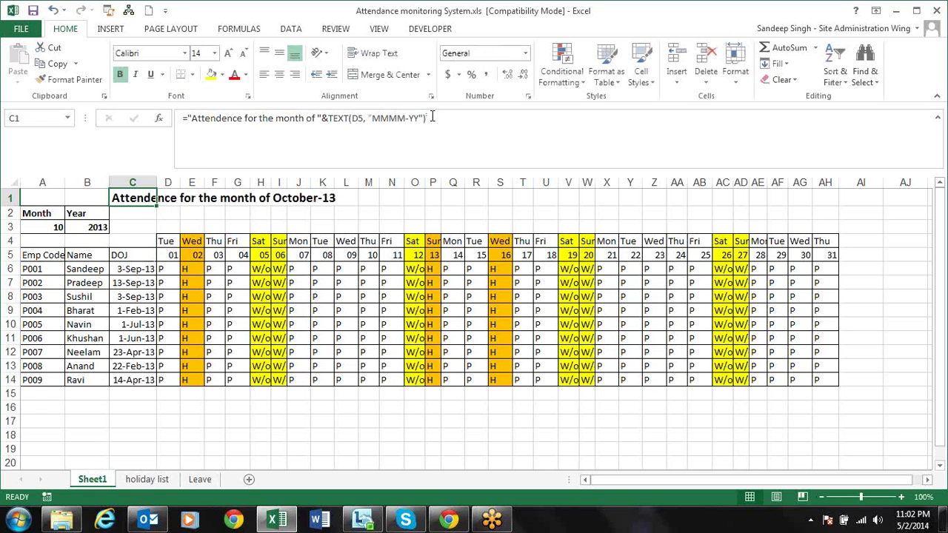
pyautogui.click(49, 227)
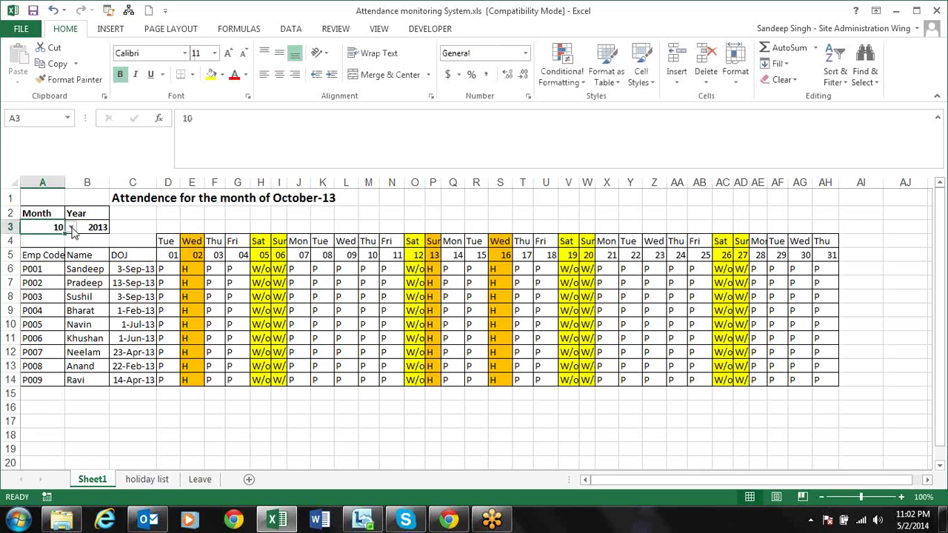
pyautogui.click(71, 227)
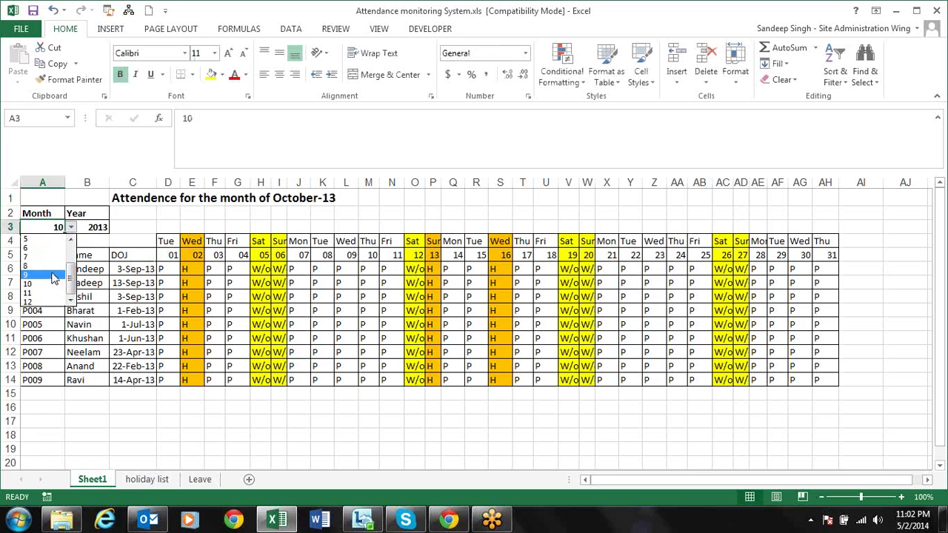
pyautogui.click(53, 276)
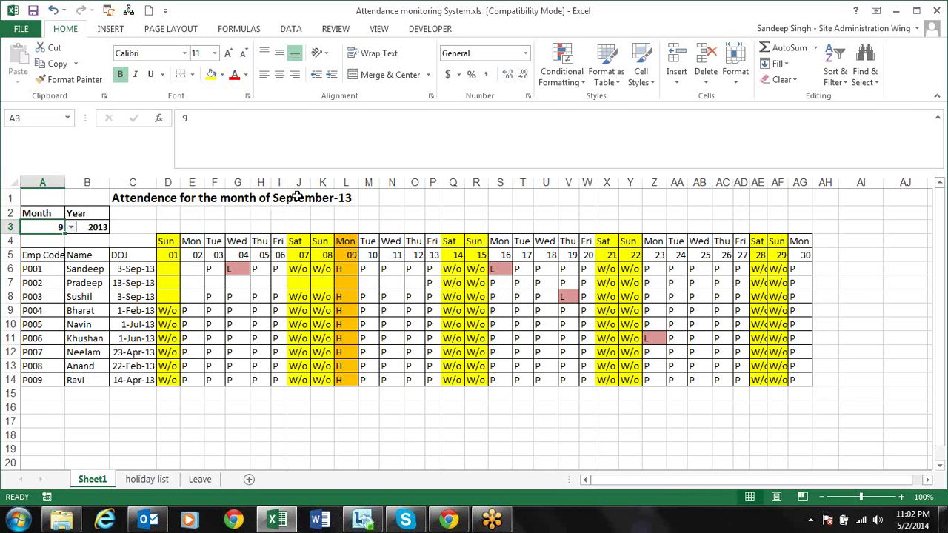
pyautogui.click(90, 230)
pyautogui.click(116, 228)
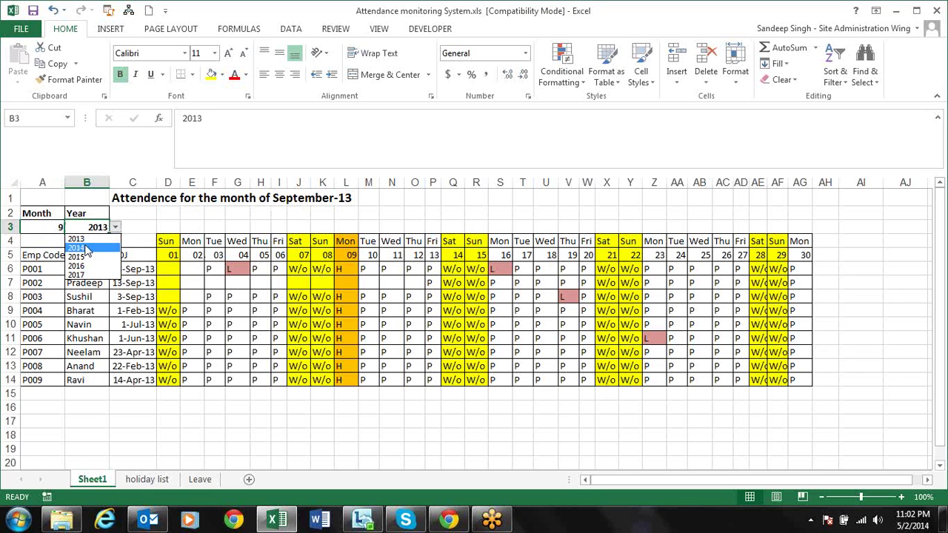
pyautogui.click(76, 239)
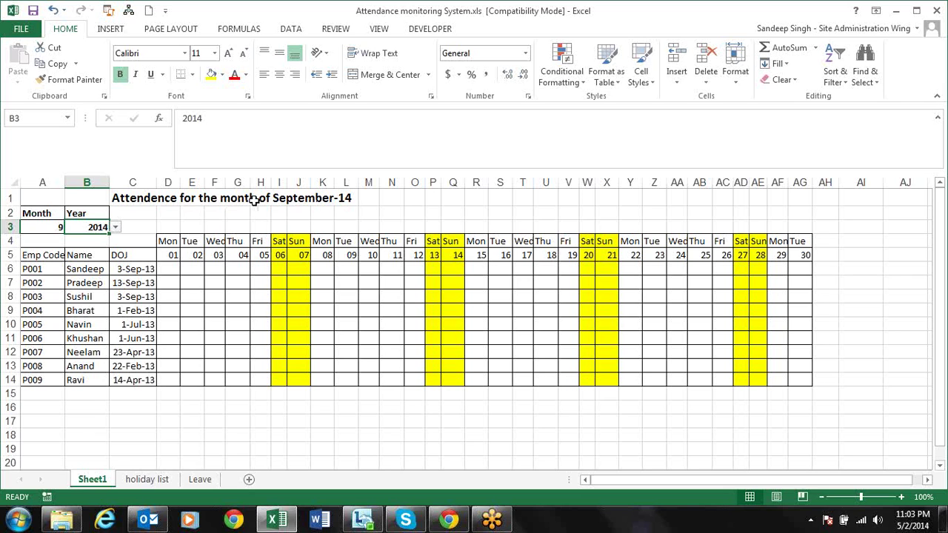
pyautogui.press('Up')
pyautogui.press('Up')
pyautogui.press('Right')
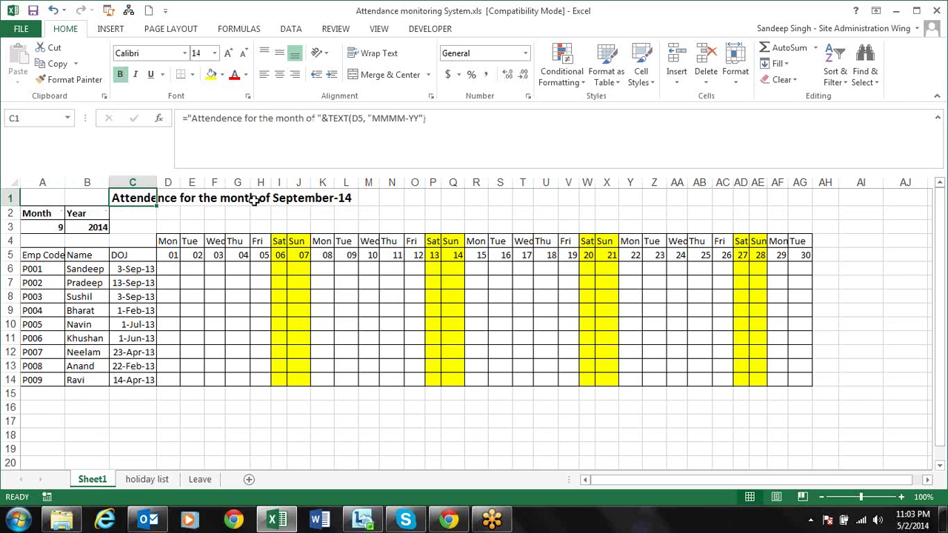
pyautogui.press('Right')
pyautogui.press('Left')
pyautogui.press('Down')
pyautogui.press('Up')
pyautogui.press('Down')
pyautogui.press('Down')
pyautogui.press('Down')
pyautogui.press('Down')
pyautogui.press('Down')
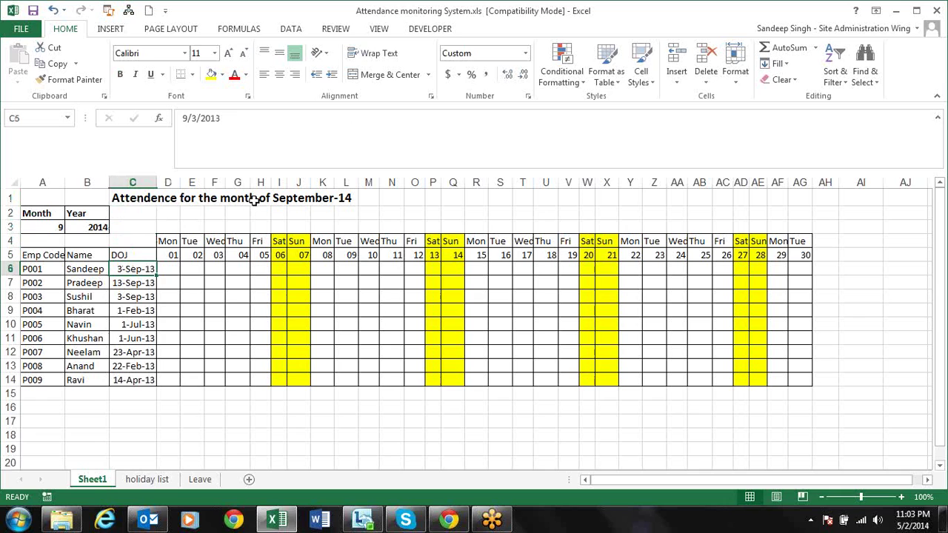
pyautogui.press('Right')
pyautogui.press('Right')
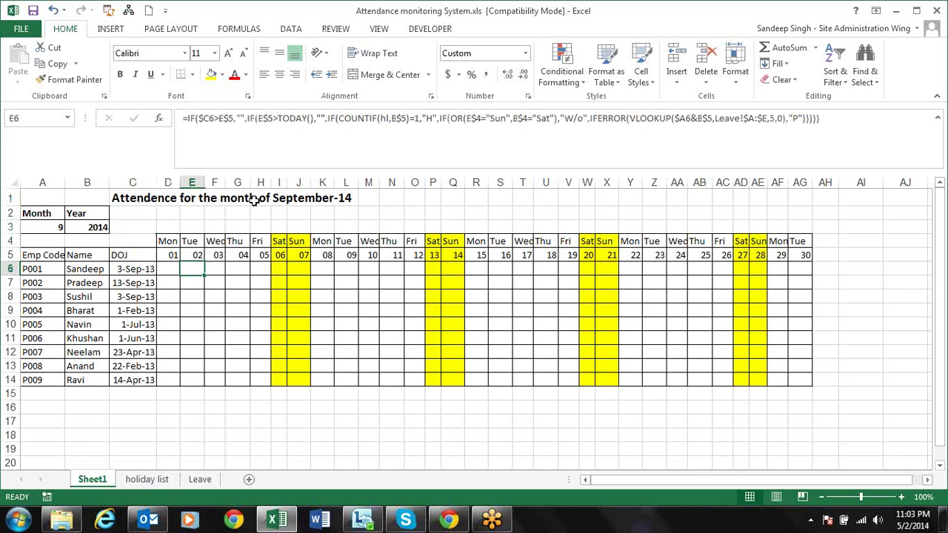
pyautogui.press('Right')
pyautogui.press('Right')
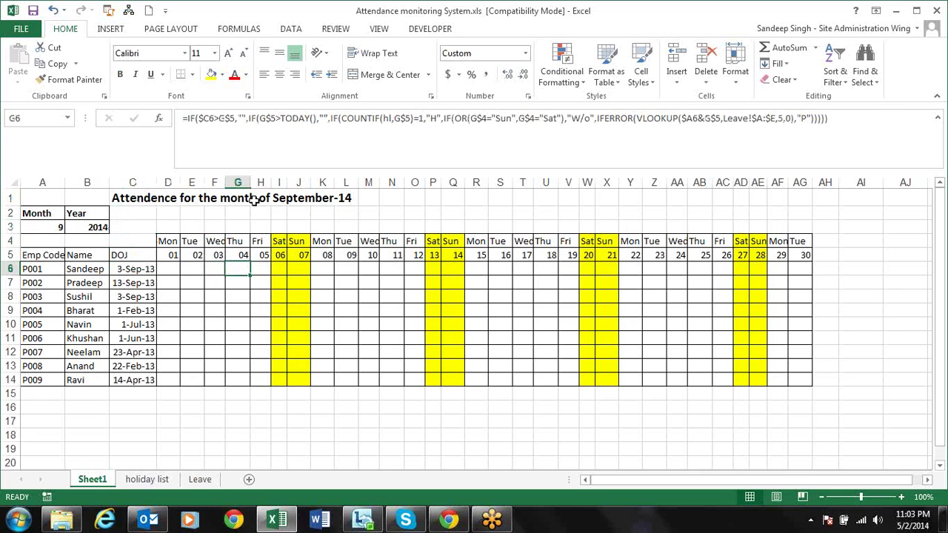
pyautogui.press('Right')
pyautogui.press('Right')
pyautogui.press('Right')
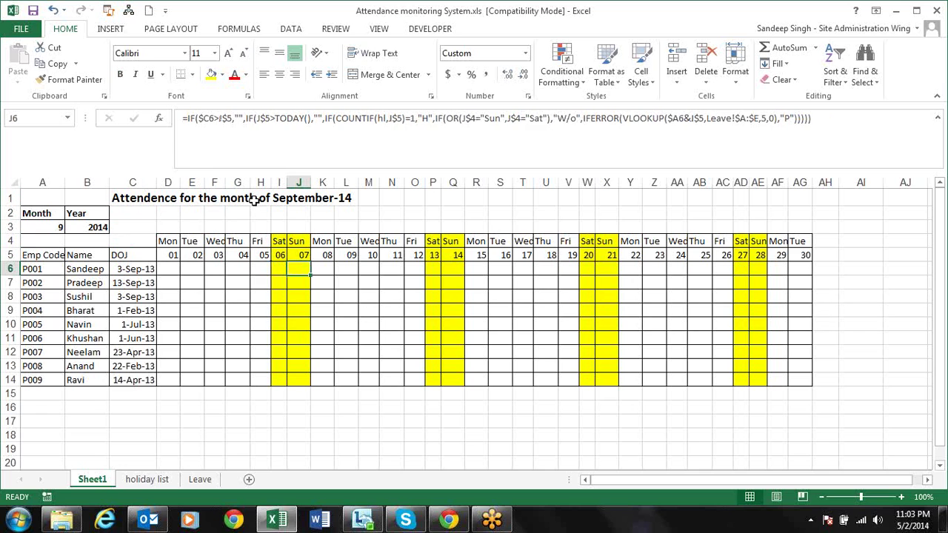
pyautogui.press('Right')
pyautogui.press('Right')
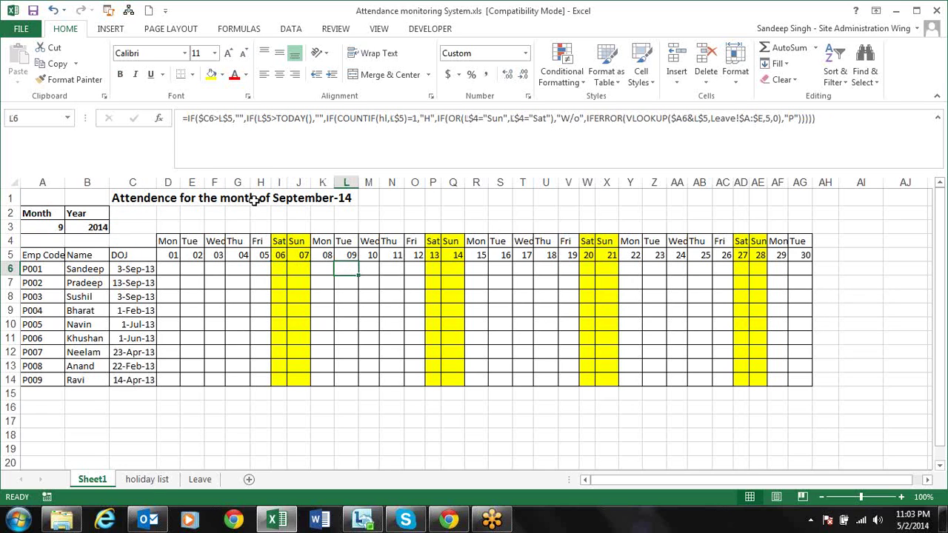
pyautogui.click(100, 226)
pyautogui.click(117, 228)
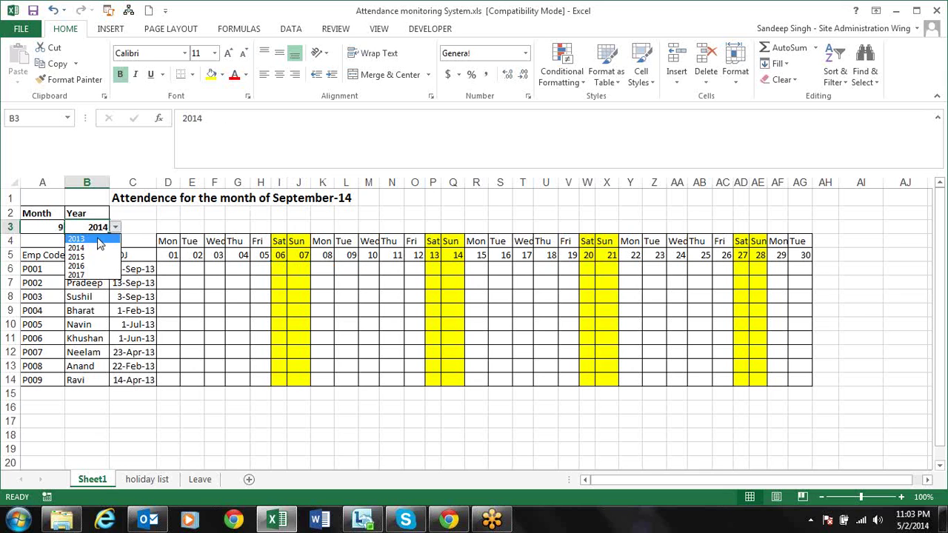
pyautogui.click(89, 240)
pyautogui.click(238, 308)
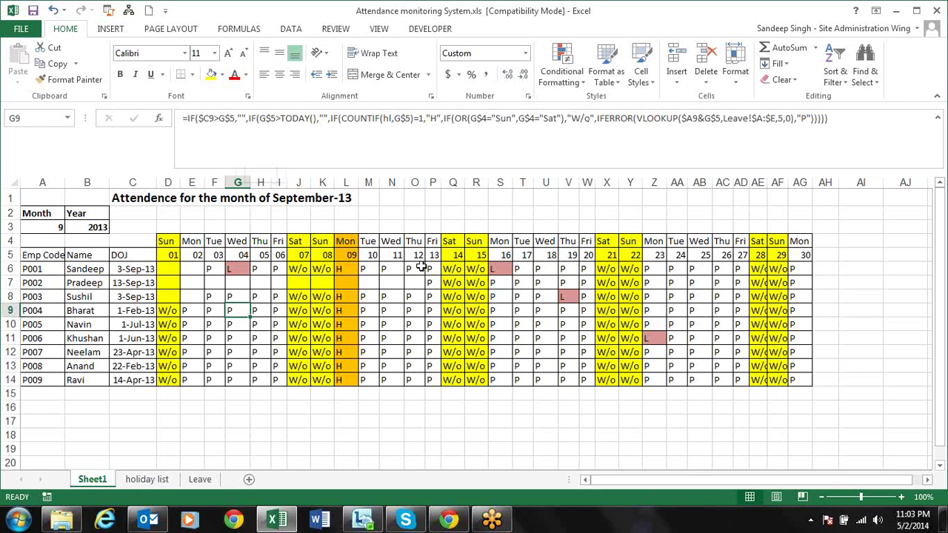
# - Inspect formulas in cells such as M9, S7, N6, K6 and T6, then close the workbook
pyautogui.press('Right')
pyautogui.press('Right')
pyautogui.press('Right')
pyautogui.press('Right')
pyautogui.press('Right')
pyautogui.press('Right')
pyautogui.press('Right')
pyautogui.press('Right')
pyautogui.press('Right')
pyautogui.press('Right')
pyautogui.press('Right')
pyautogui.press('Right')
pyautogui.press('Right')
pyautogui.press('Right')
pyautogui.press('Up')
pyautogui.press('Up')
pyautogui.press('Left')
pyautogui.press('Left')
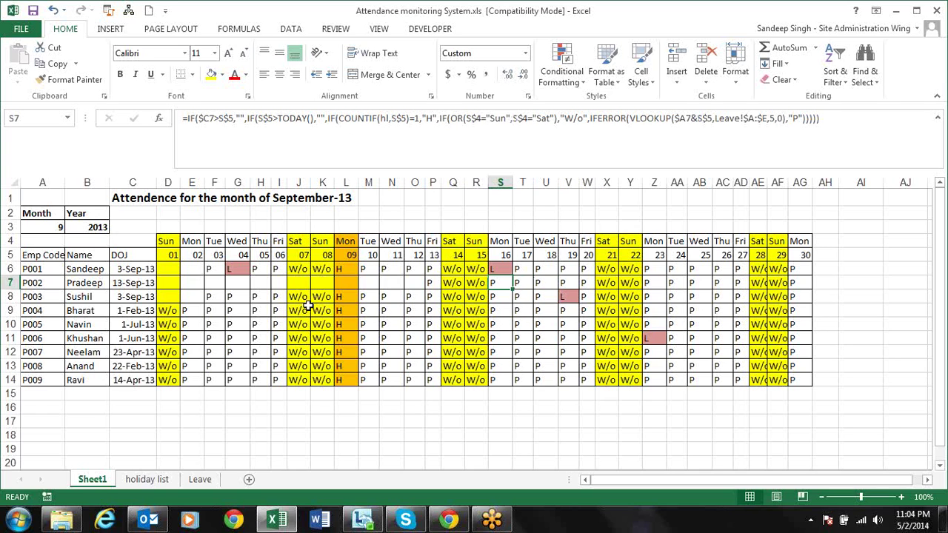
pyautogui.press('Left')
pyautogui.press('Left')
pyautogui.press('Left')
pyautogui.press('Left')
pyautogui.press('Left')
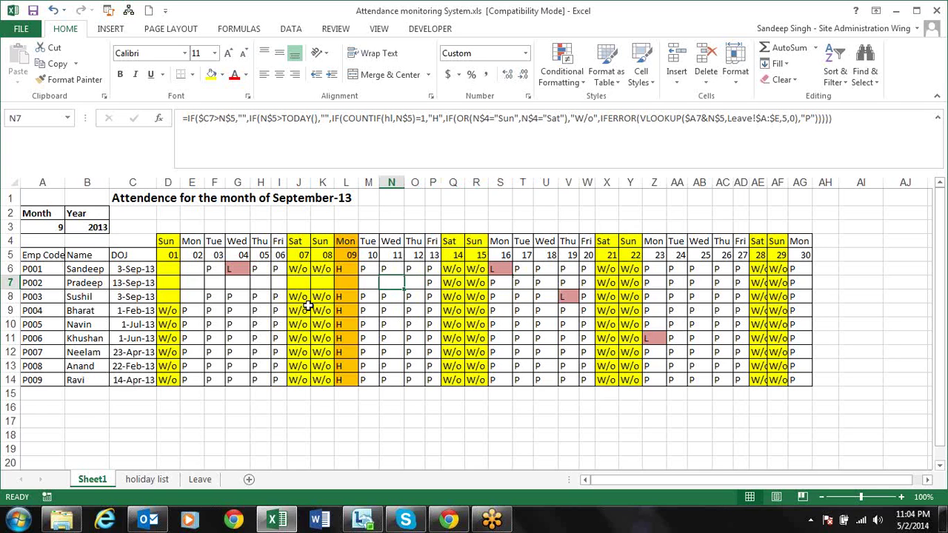
pyautogui.press('Up')
pyautogui.press('Left')
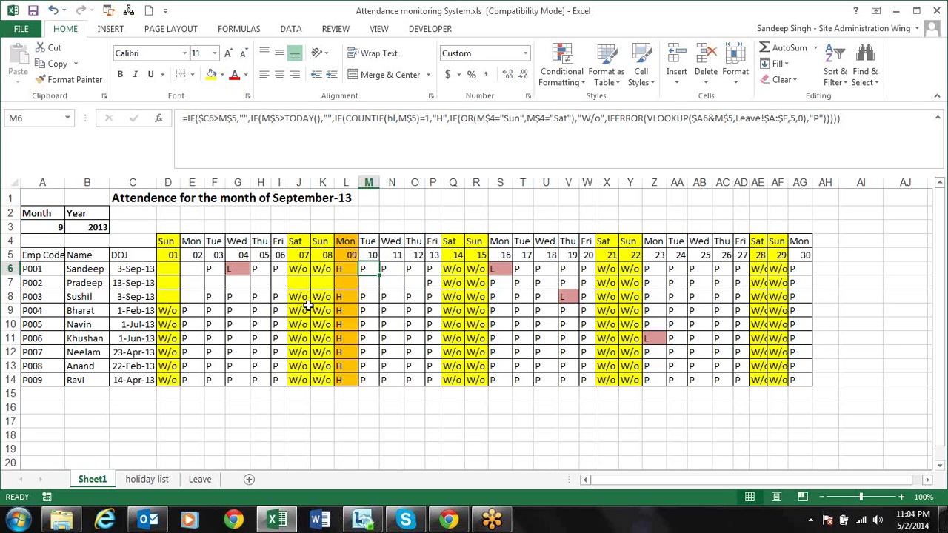
pyautogui.press('Left')
pyautogui.press('Left')
pyautogui.press('Right')
pyautogui.press('Right')
pyautogui.press('Right')
pyautogui.press('Right')
pyautogui.press('Right')
pyautogui.press('Right')
pyautogui.press('Right')
pyautogui.press('Right')
pyautogui.press('Right')
pyautogui.press('Right')
pyautogui.press('Right')
pyautogui.press('Right')
pyautogui.press('Right')
pyautogui.press('Right')
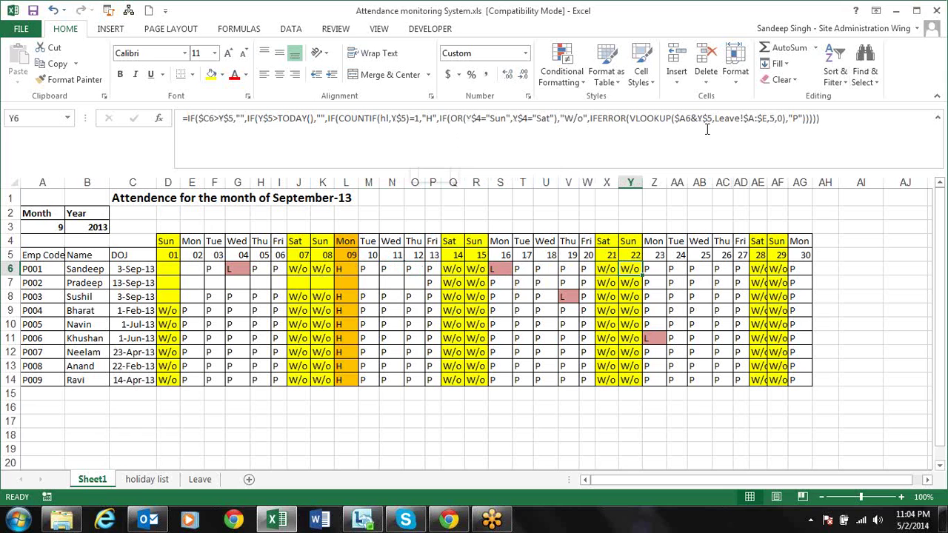
pyautogui.click(934, 17)
# - Discard the attendance workbook changes and launch Microsoft Office Excel 2007 from the Start menu
pyautogui.click(474, 277)
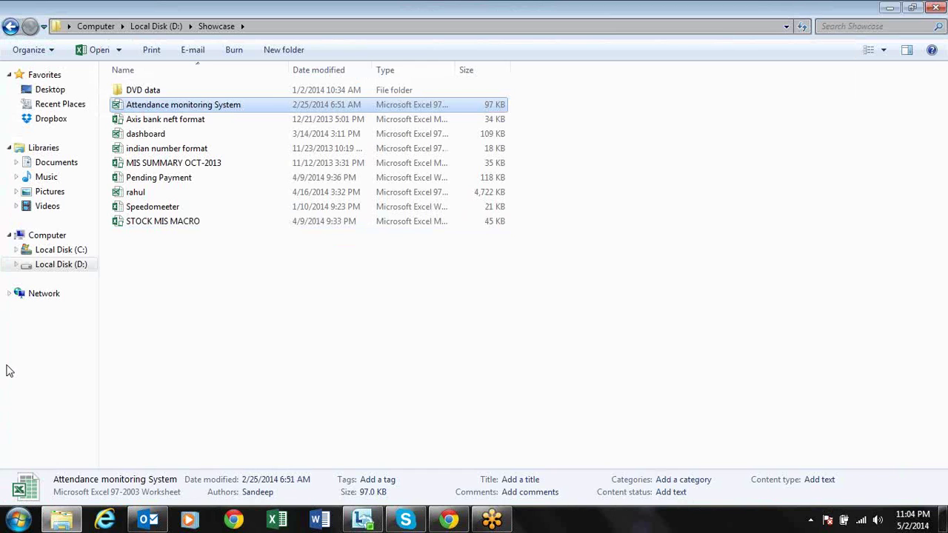
pyautogui.press('super+r')
pyautogui.write('calc')
pyautogui.press('Escape')
pyautogui.click(19, 520)
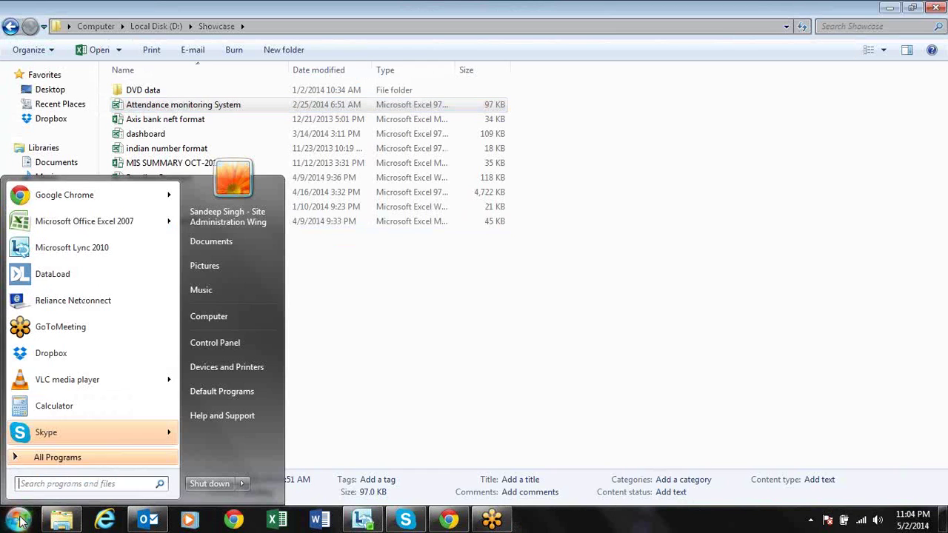
pyautogui.click(123, 222)
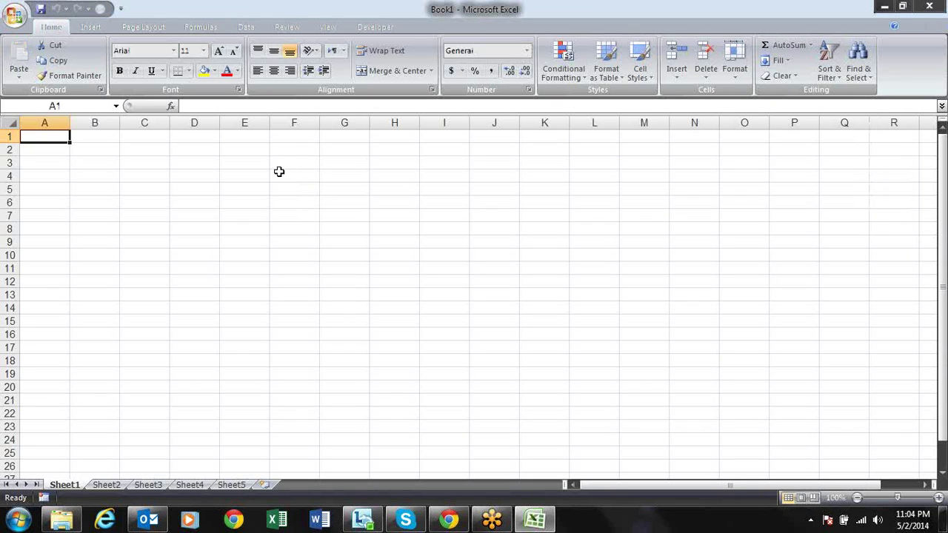
pyautogui.click(280, 172)
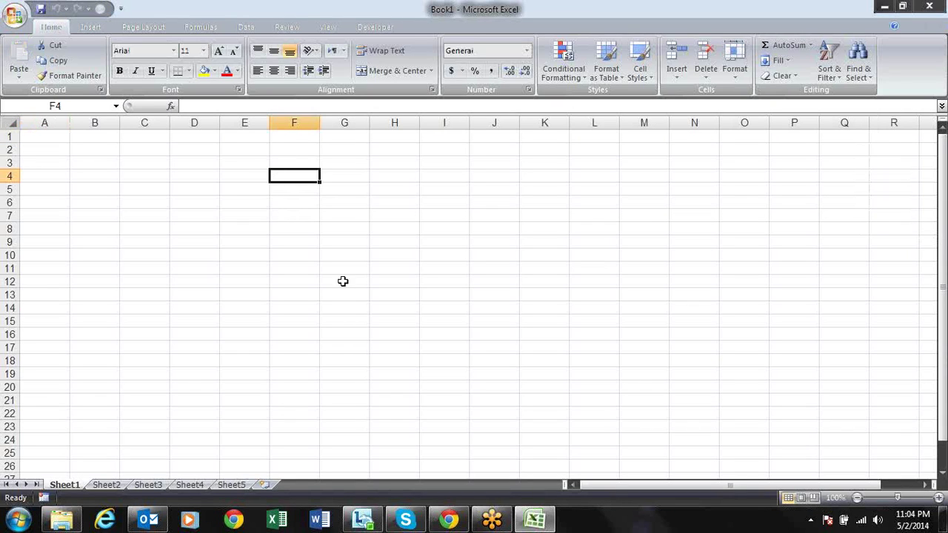
pyautogui.write('$')
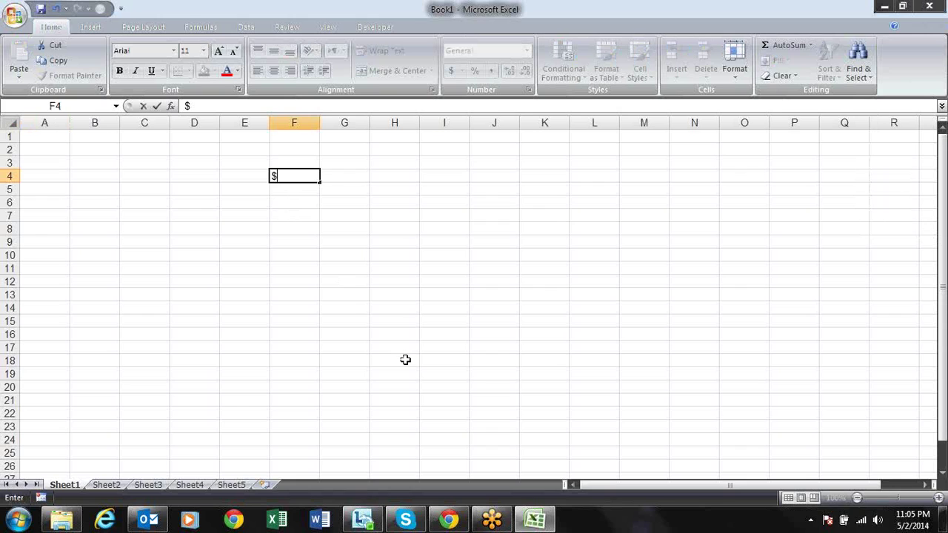
pyautogui.press('Return')
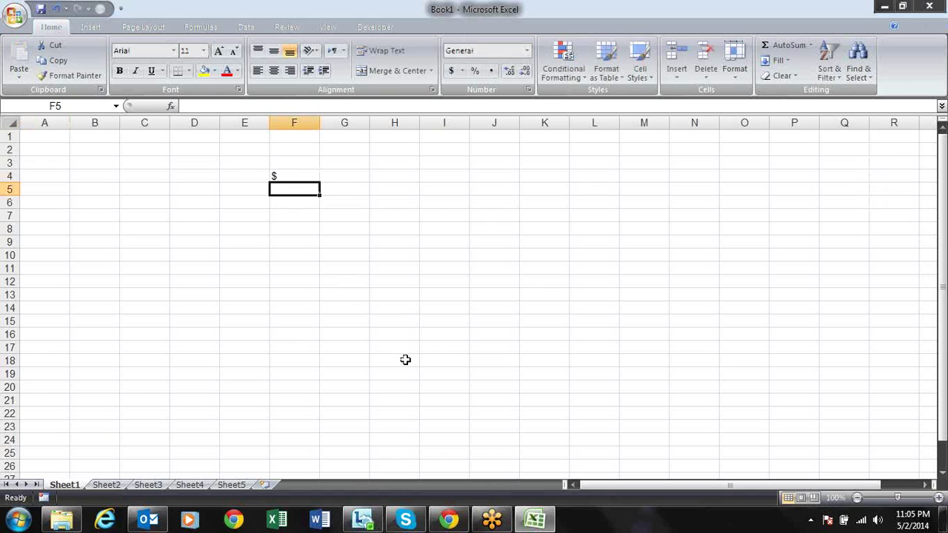
pyautogui.press('Up')
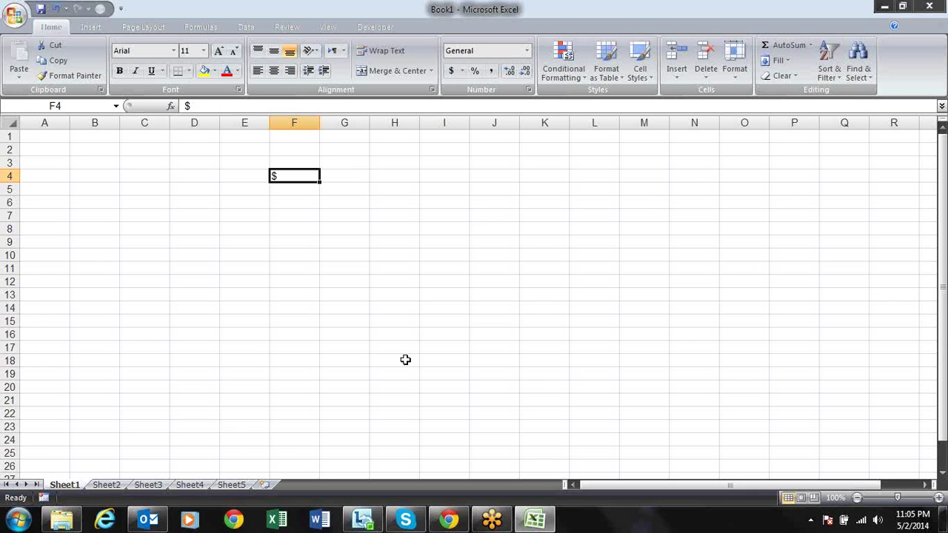
pyautogui.press('Delete')
pyautogui.press('Left')
pyautogui.press('Left')
pyautogui.press('Left')
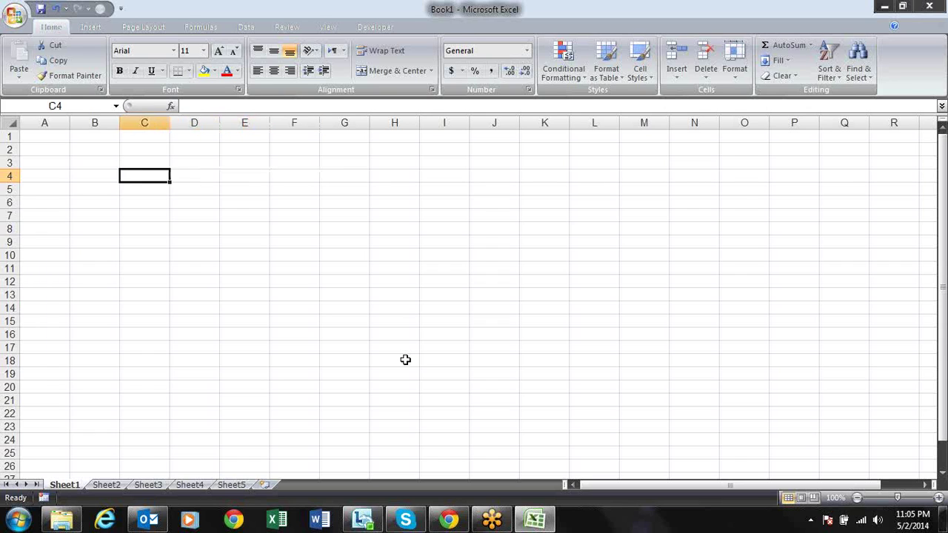
pyautogui.press('Left')
pyautogui.press('Left')
pyautogui.press('Up')
pyautogui.press('Up')
pyautogui.press('Up')
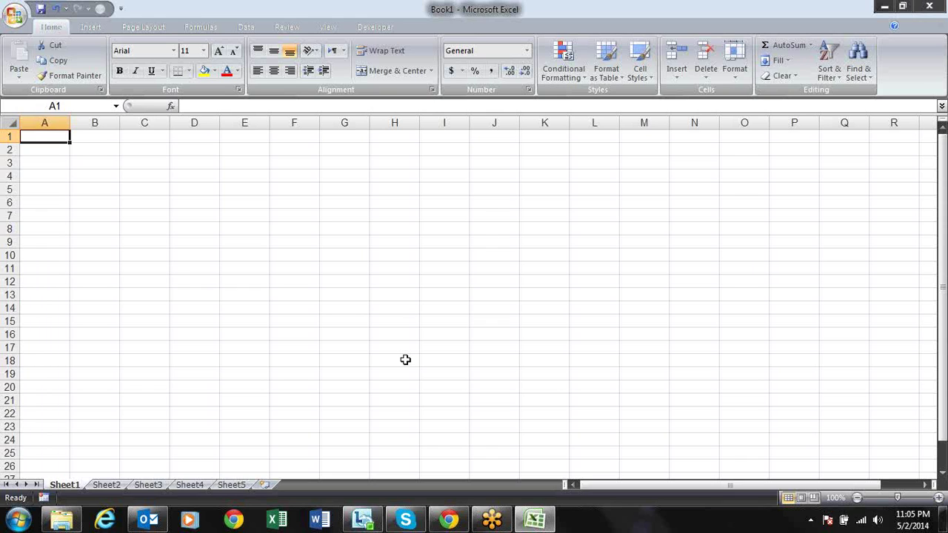
# - Enter 1, 2, 3 and 4 across A1:D1
pyautogui.write('1')
pyautogui.press('Tab')
pyautogui.write('2')
pyautogui.press('Tab')
pyautogui.write('3')
pyautogui.press('Tab')
pyautogui.write('4')
pyautogui.press('Tab')
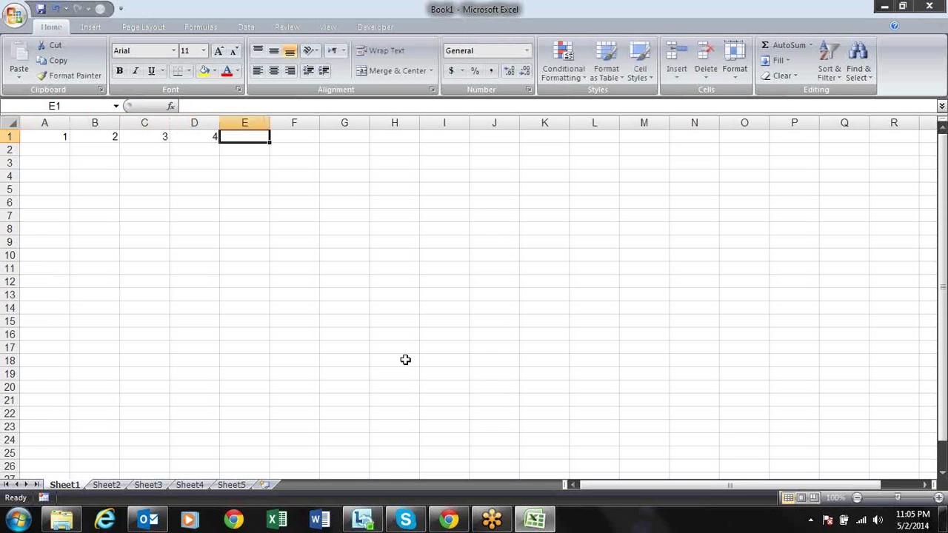
# - Enter 5, 6, 7 and 8 across A2:D2, clearing the stray 9 from E2
pyautogui.press('Down')
pyautogui.press('Left')
pyautogui.press('Left')
pyautogui.press('Left')
pyautogui.press('Left')
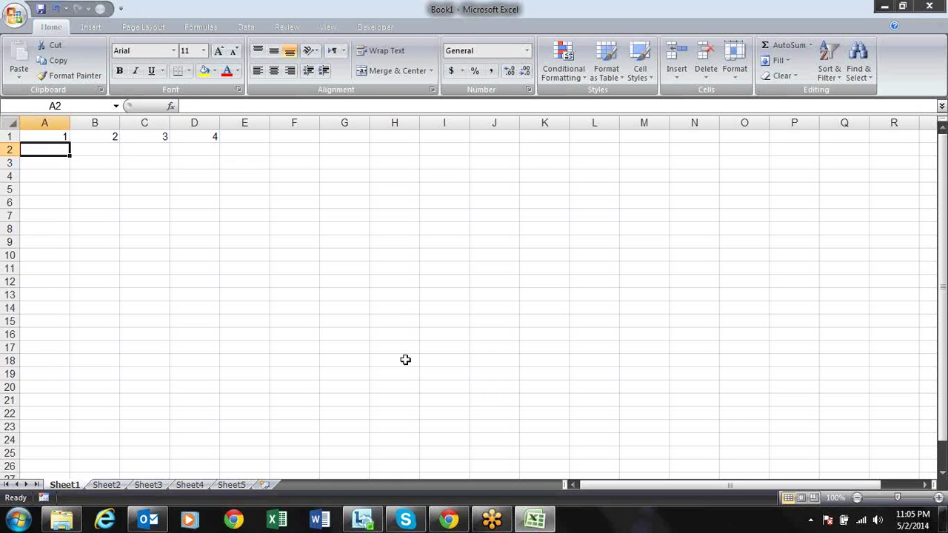
pyautogui.write('5\t6\t7\t8\t9')
pyautogui.press('Return')
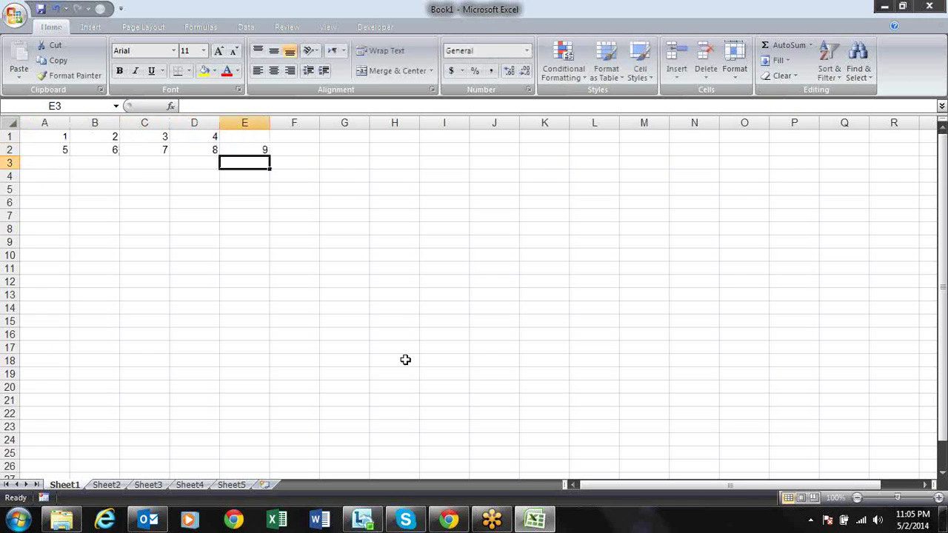
pyautogui.press('Up')
pyautogui.press('Delete')
pyautogui.press('Left')
pyautogui.press('Left')
pyautogui.press('Left')
pyautogui.press('Left')
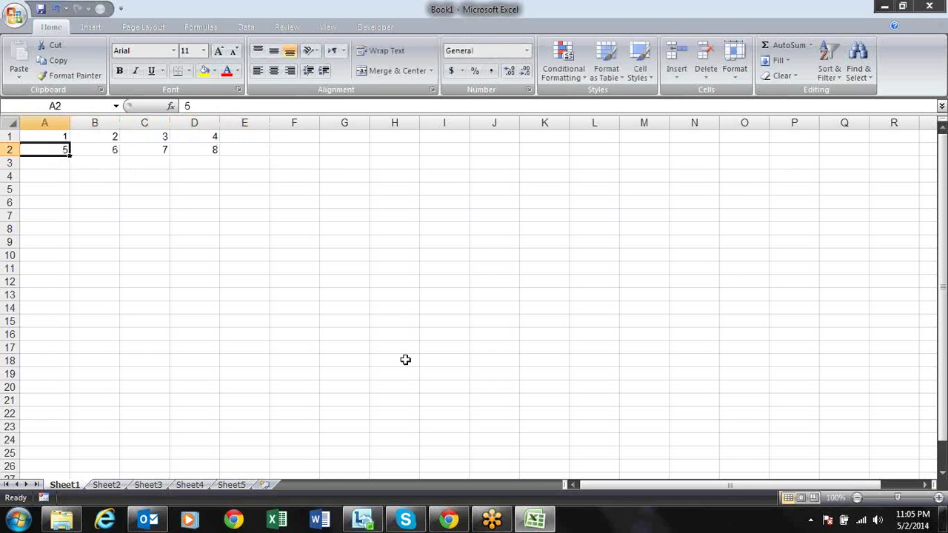
pyautogui.press('Down')
# - Enter 9, 10, 11 and 12 across A3:D3
pyautogui.write('9\t')
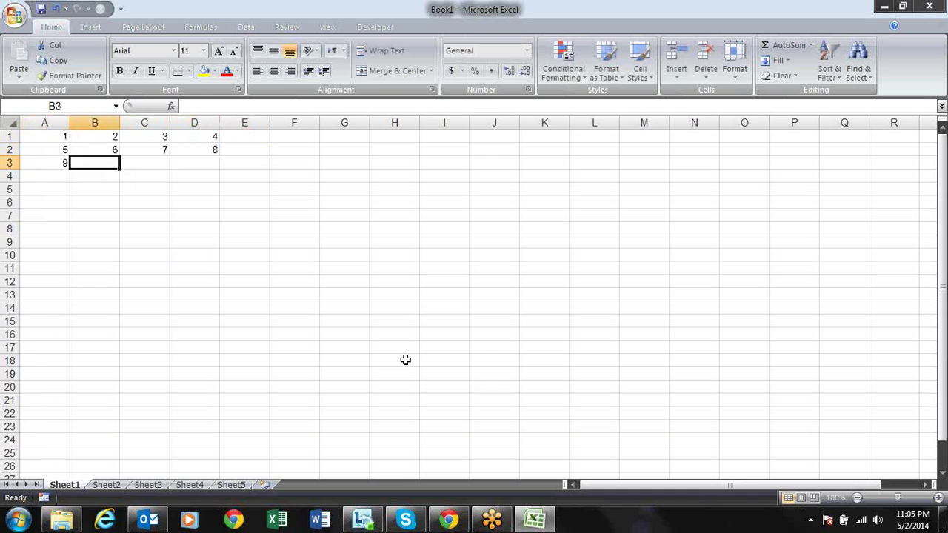
pyautogui.write('10')
pyautogui.press('Tab')
pyautogui.write('11')
pyautogui.press('Tab')
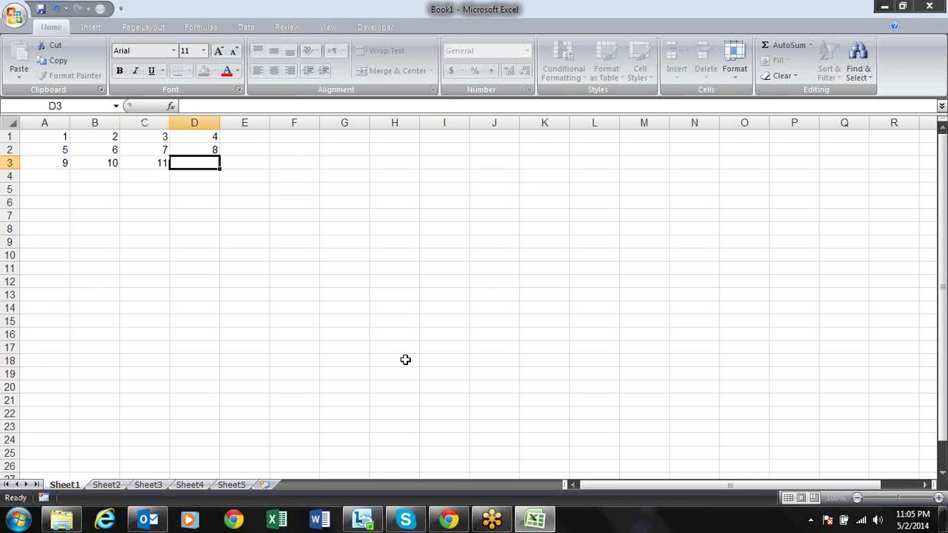
pyautogui.write('12')
pyautogui.press('Tab')
pyautogui.press('Tab')
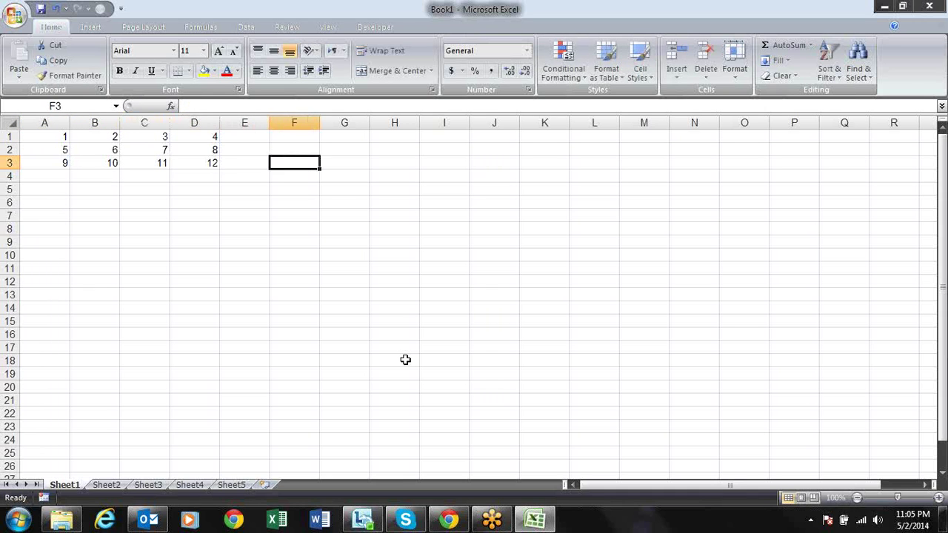
pyautogui.press('Tab')
pyautogui.press('Tab')
pyautogui.hotkey('shift', 'Tab')
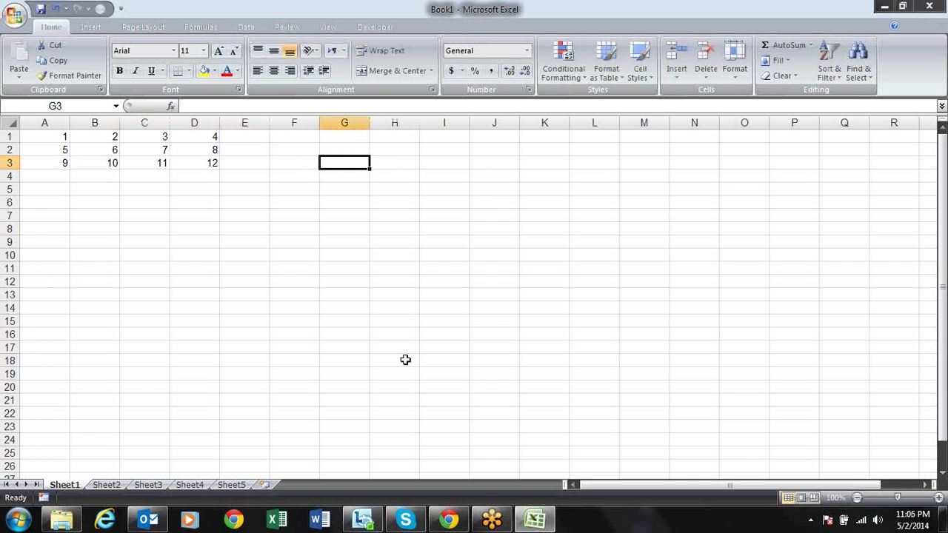
pyautogui.write('=')
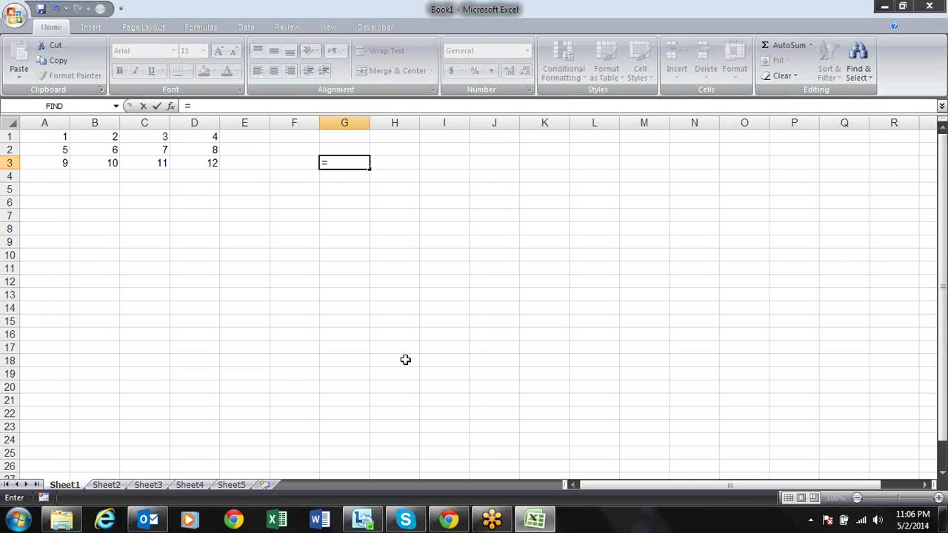
pyautogui.click(61, 138)
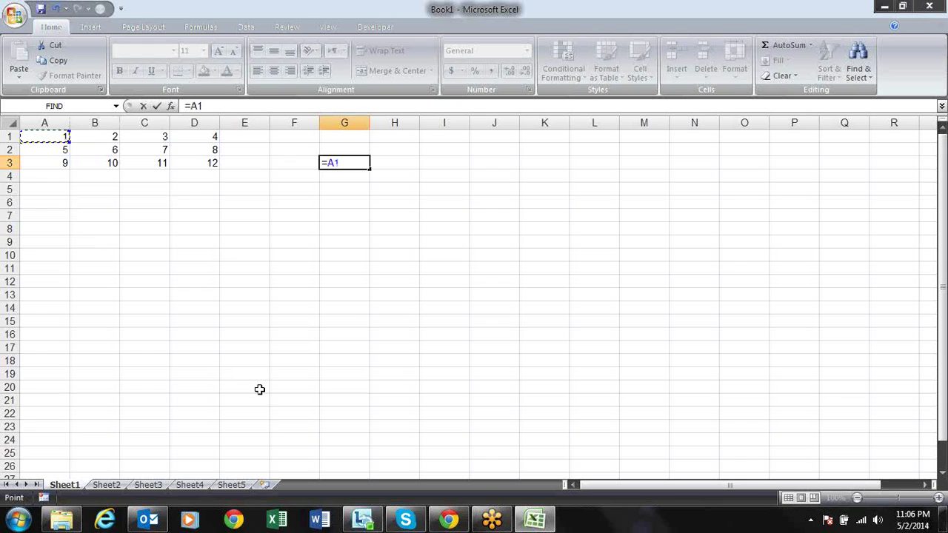
pyautogui.press('Return')
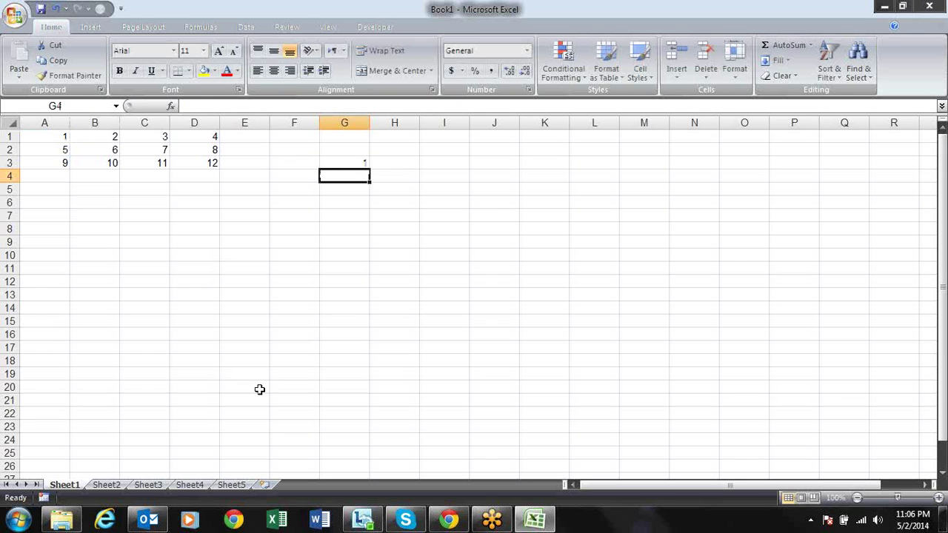
pyautogui.press('Up')
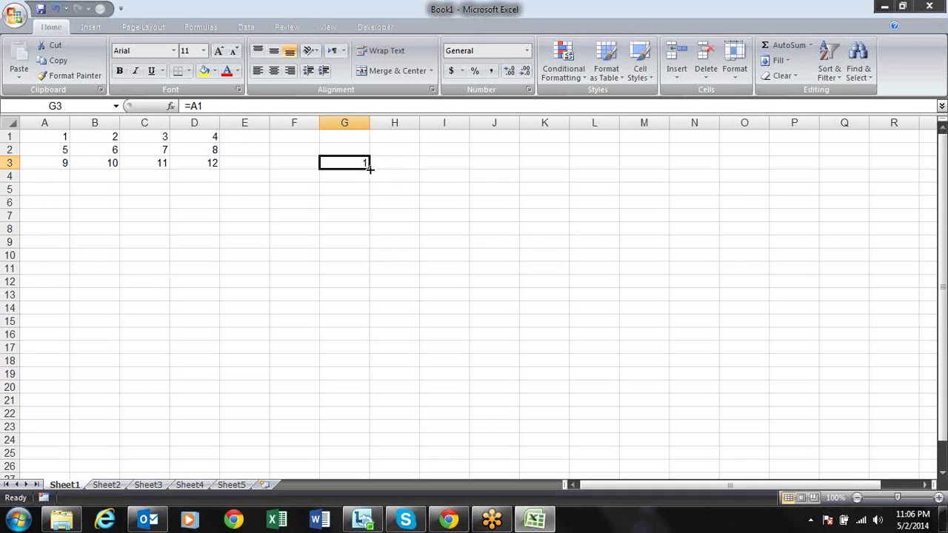
pyautogui.moveTo(369, 168); pyautogui.dragTo(503, 165)
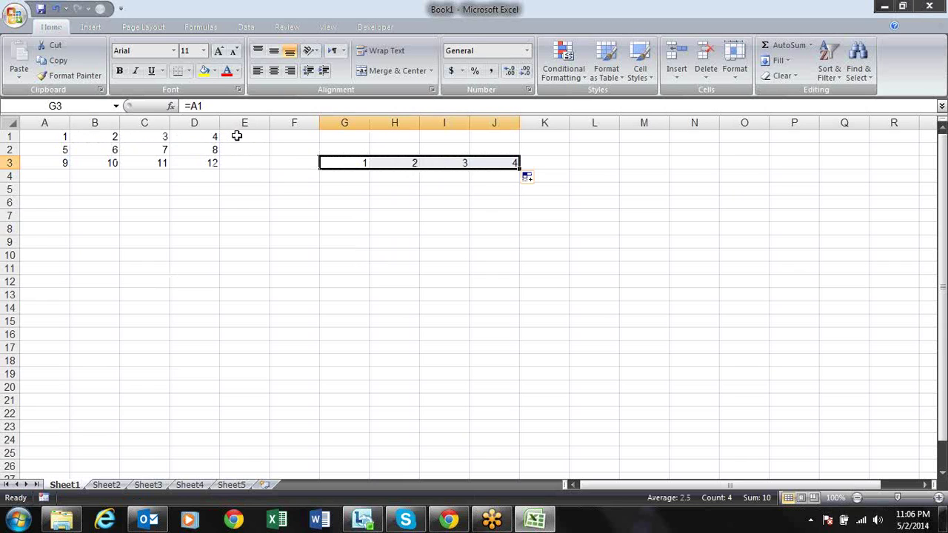
pyautogui.click(360, 164)
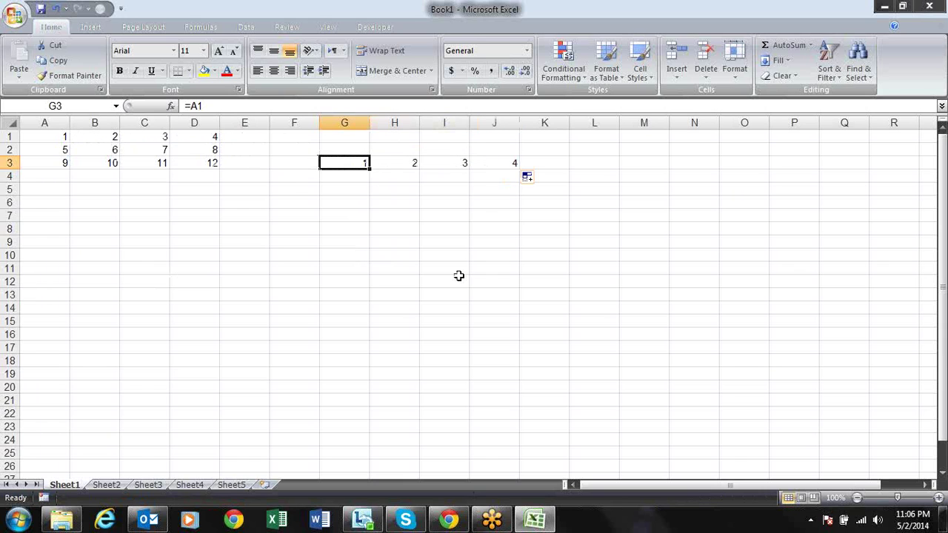
pyautogui.press('F2')
pyautogui.press('Return')
pyautogui.press('Right')
pyautogui.hotkey('shift', 'Right')
pyautogui.hotkey('shift', 'Right')
pyautogui.press('Home')
pyautogui.press('Delete')
pyautogui.press('Right')
pyautogui.press('Right')
pyautogui.press('Right')
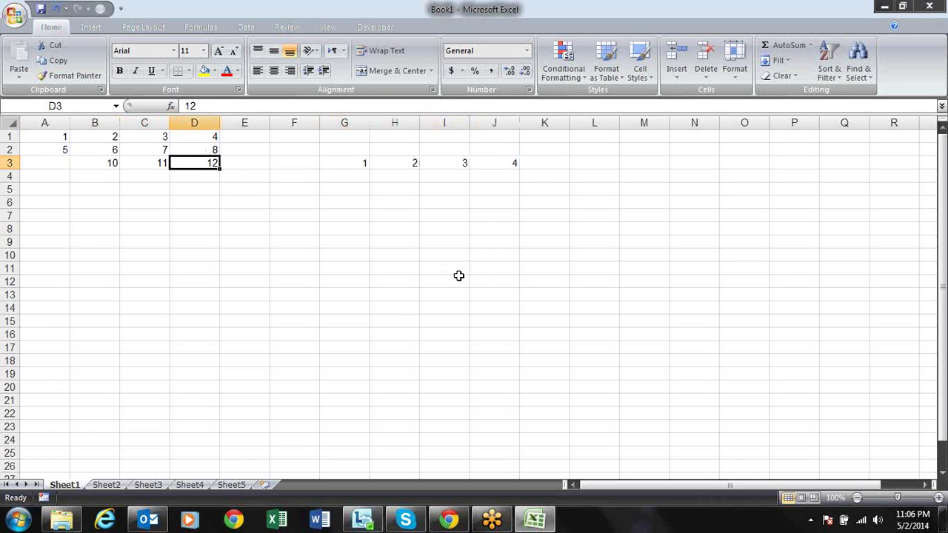
pyautogui.hotkey('ctrl', 'z')
pyautogui.press('Right')
pyautogui.press('Right')
pyautogui.press('Right')
pyautogui.press('Right')
pyautogui.press('Right')
pyautogui.press('Right')
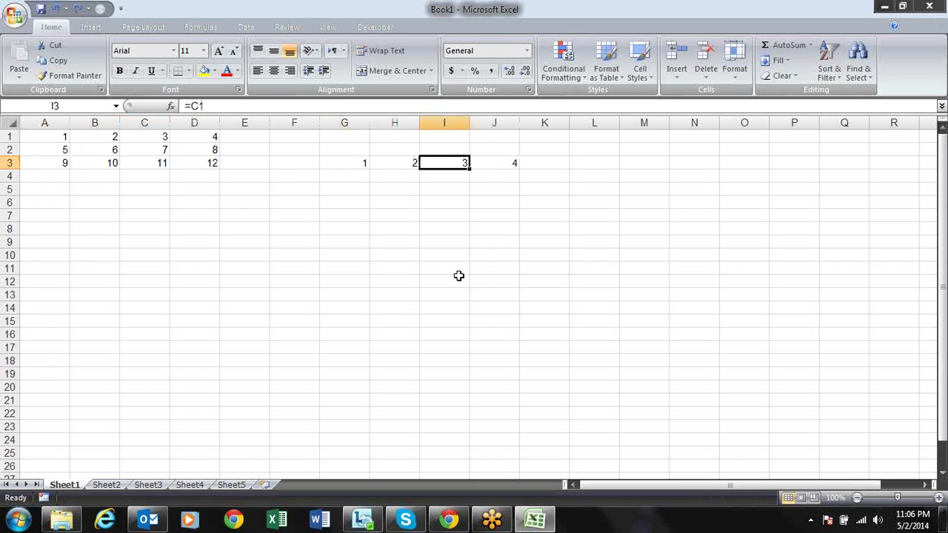
pyautogui.press('Left')
pyautogui.press('Left')
pyautogui.hotkey('shift', 'Right')
pyautogui.hotkey('shift', 'Right')
pyautogui.hotkey('shift', 'Right')
pyautogui.press('Delete')
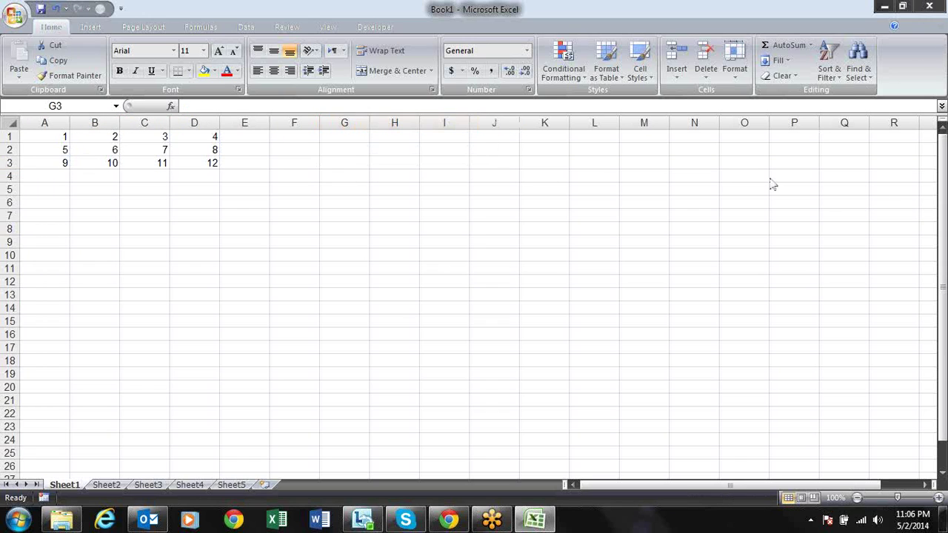
# - Enter =A1 in F3 and fill it right to I3, giving 1, 2, 3, 4
pyautogui.click(302, 161)
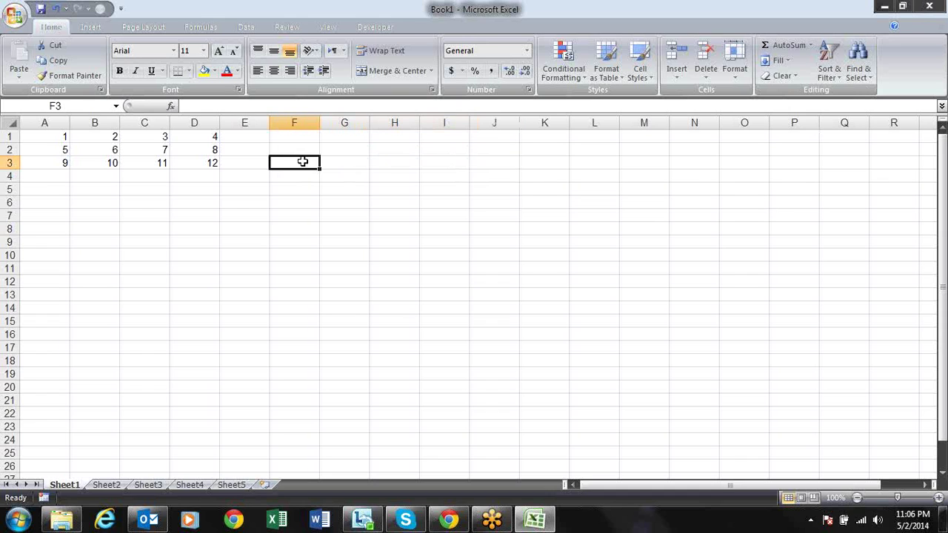
pyautogui.write('=')
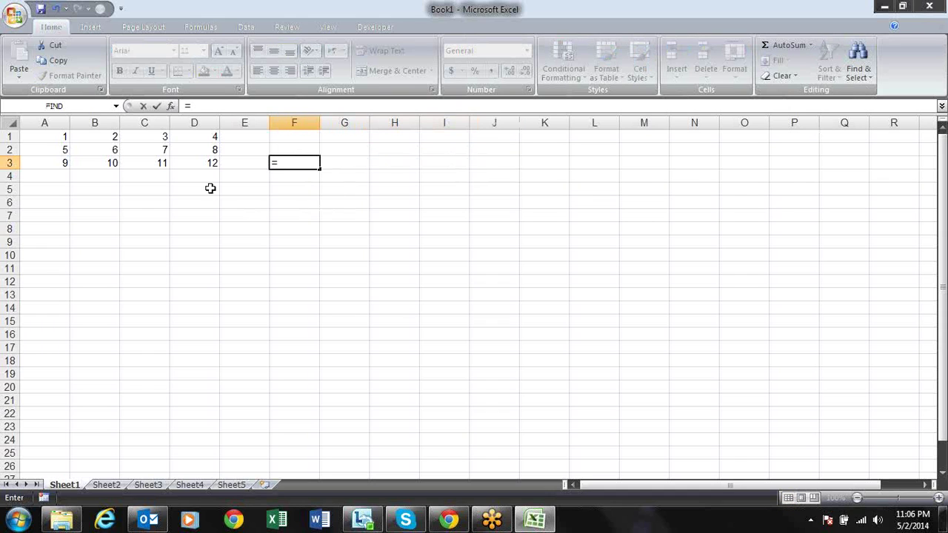
pyautogui.click(60, 136)
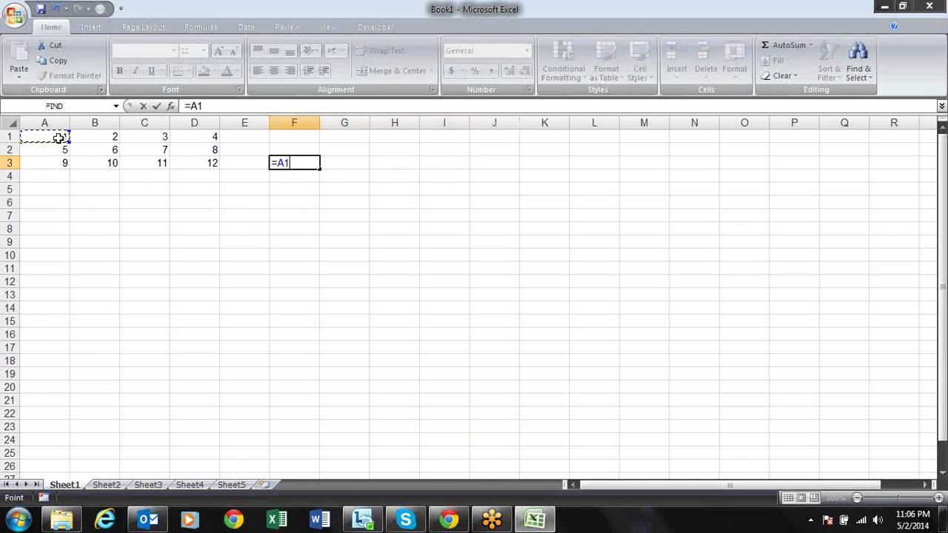
pyautogui.press('Return')
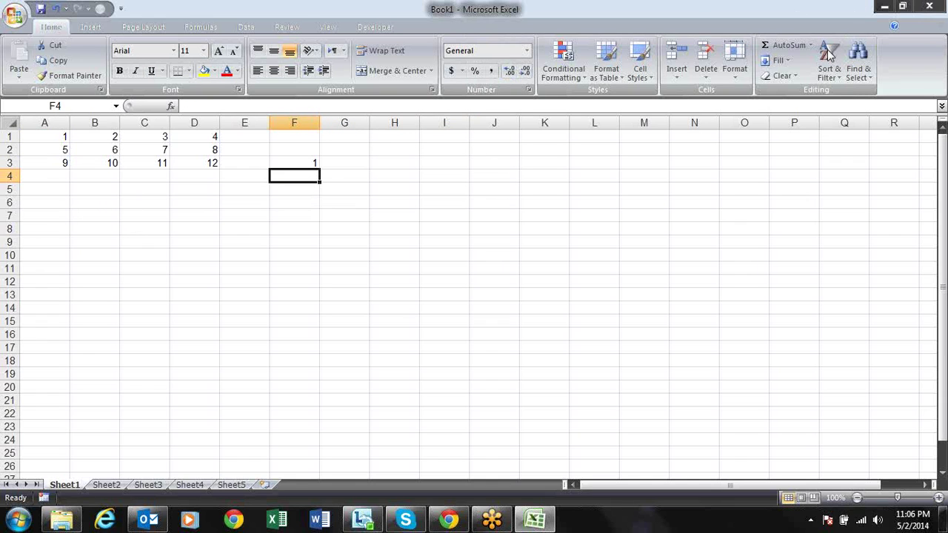
pyautogui.click(303, 165)
pyautogui.moveTo(320, 169); pyautogui.dragTo(469, 167)
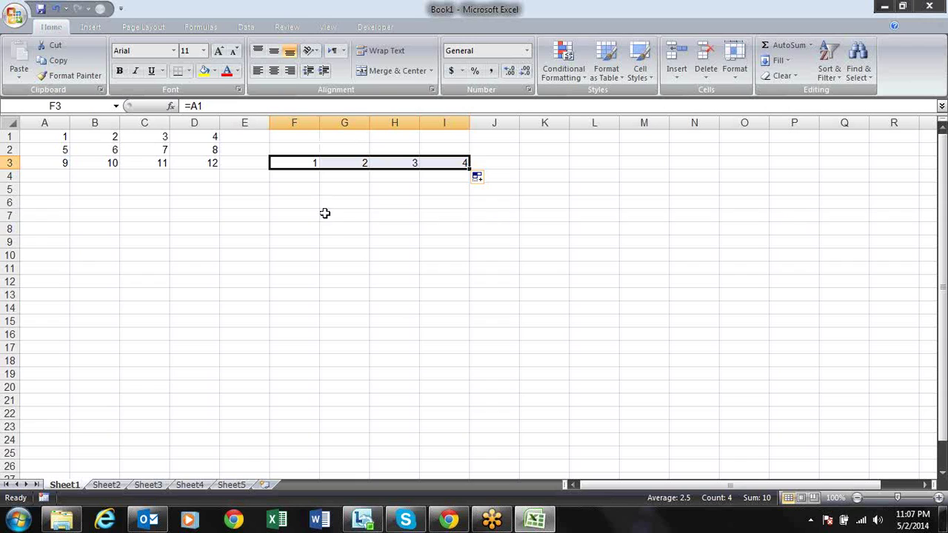
# - Fill F3's formula down to F5, giving 5 and 9, and check F4
pyautogui.click(310, 163)
pyautogui.moveTo(321, 172); pyautogui.dragTo(323, 188)
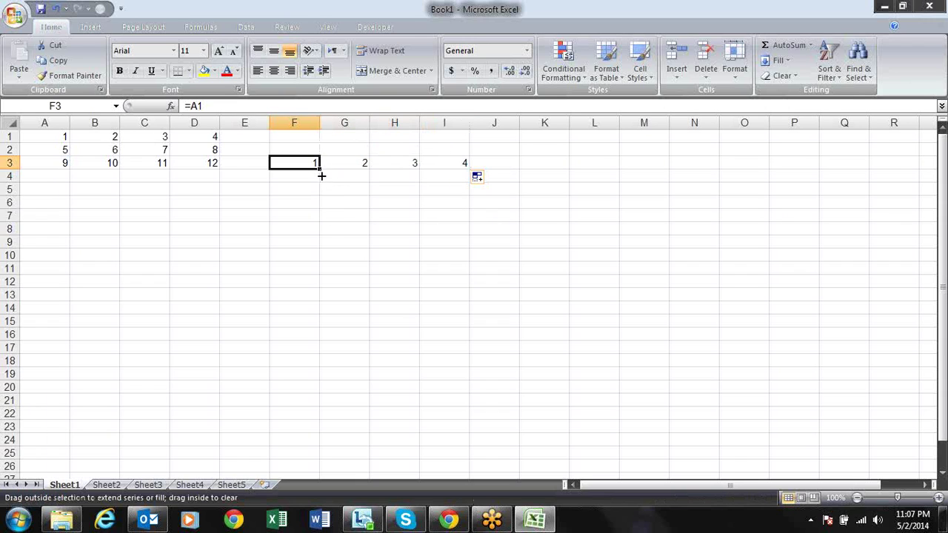
pyautogui.click(316, 178)
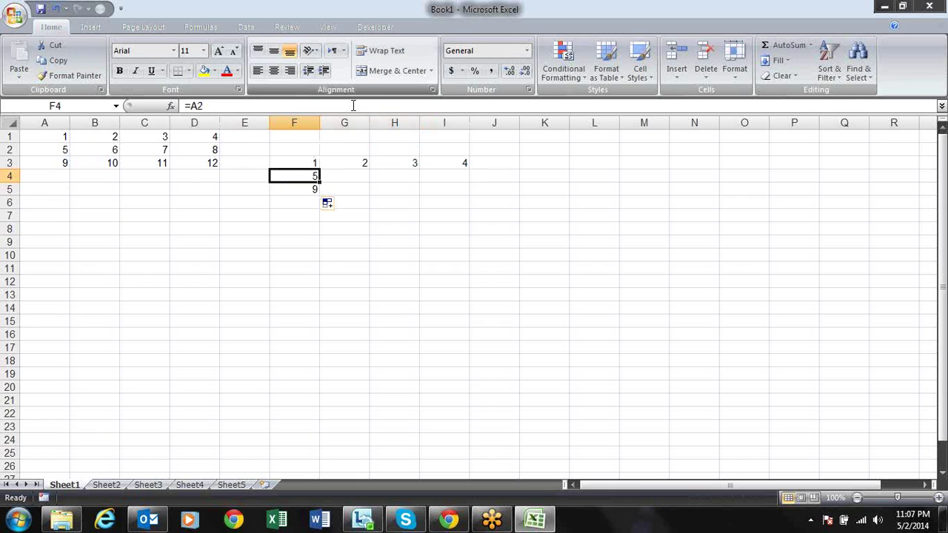
pyautogui.click(314, 161)
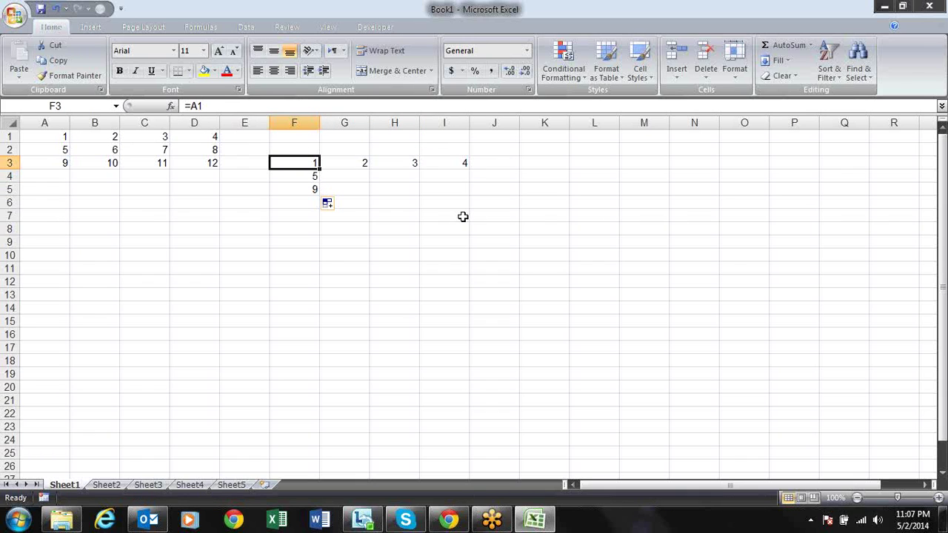
# - Turn on Show Formulas so row 3 displays =A1 through =D1 across F3:I3
pyautogui.hotkey('ctrl', '`')
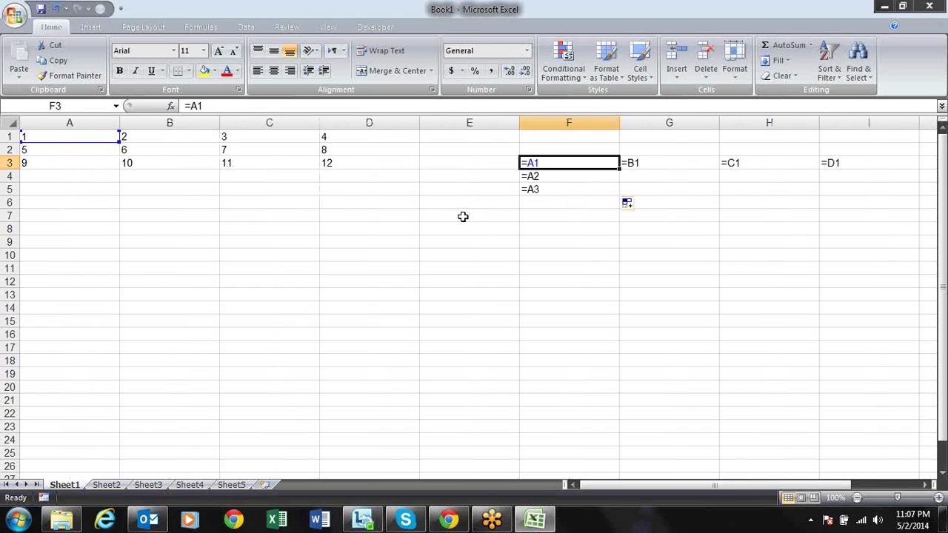
pyautogui.press('Right')
pyautogui.press('Right')
pyautogui.press('Right')
pyautogui.press('Right')
pyautogui.press('Left')
pyautogui.press('Left')
pyautogui.press('Left')
pyautogui.press('Left')
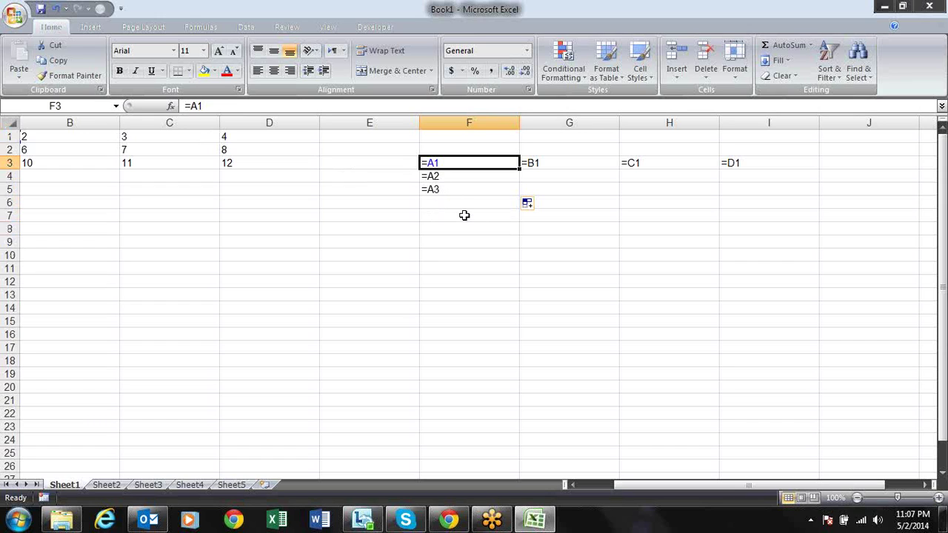
pyautogui.doubleClick(427, 163)
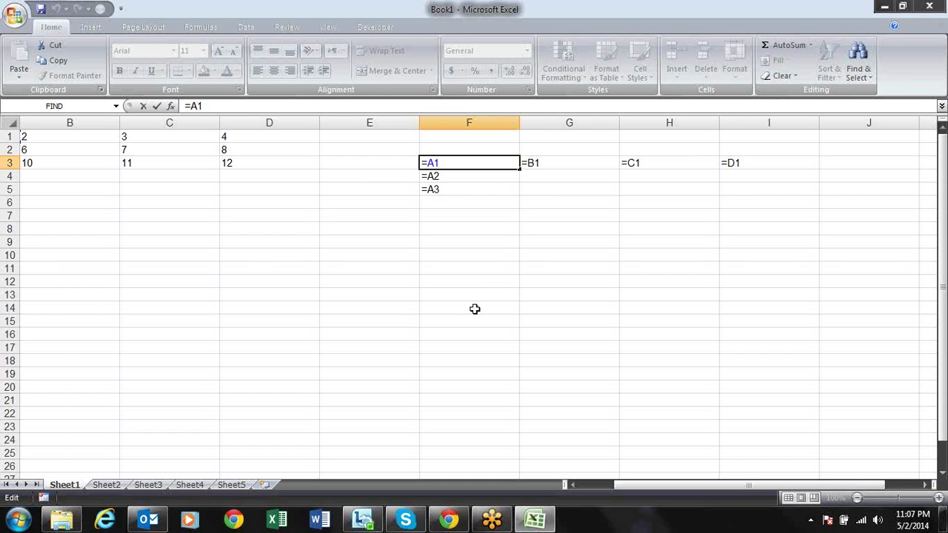
pyautogui.write('$')
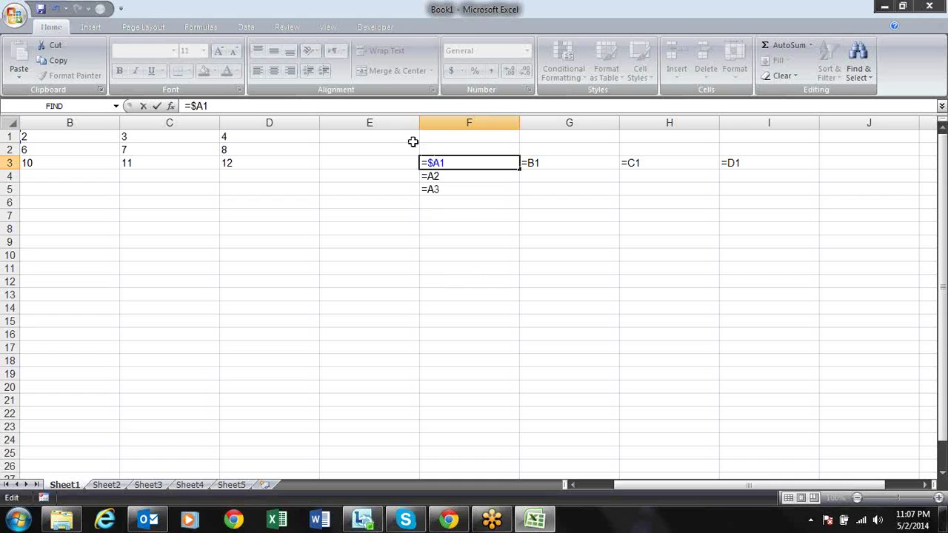
pyautogui.hotkey('ctrl', 'Return')
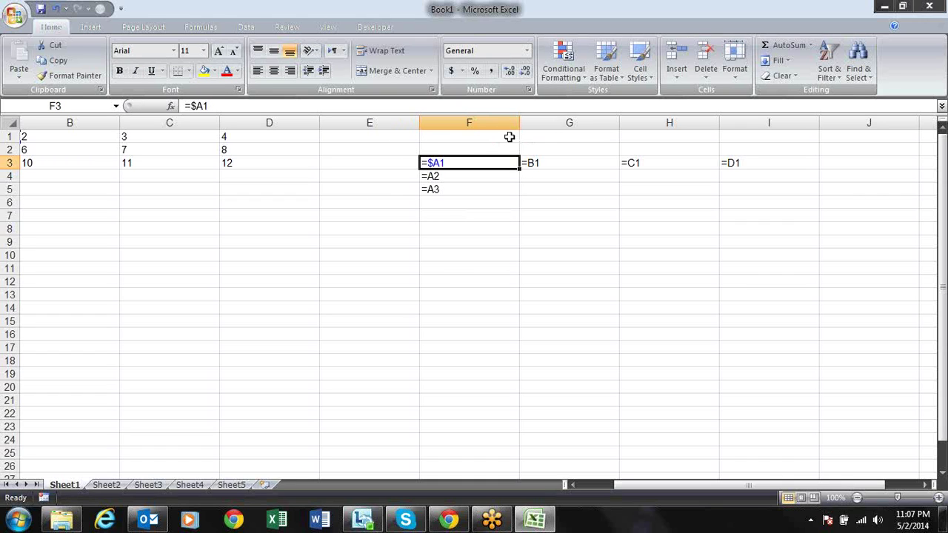
pyautogui.moveTo(520, 169); pyautogui.dragTo(775, 167)
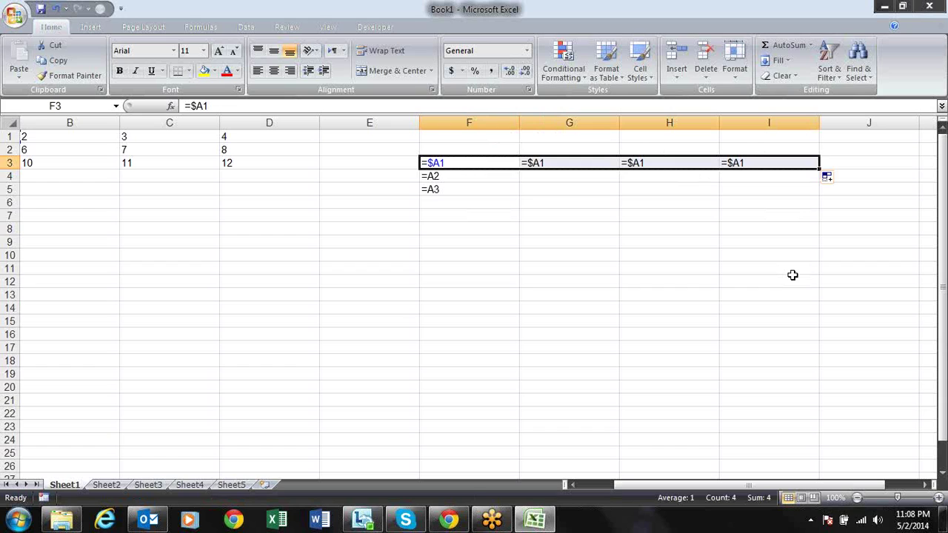
pyautogui.click(507, 161)
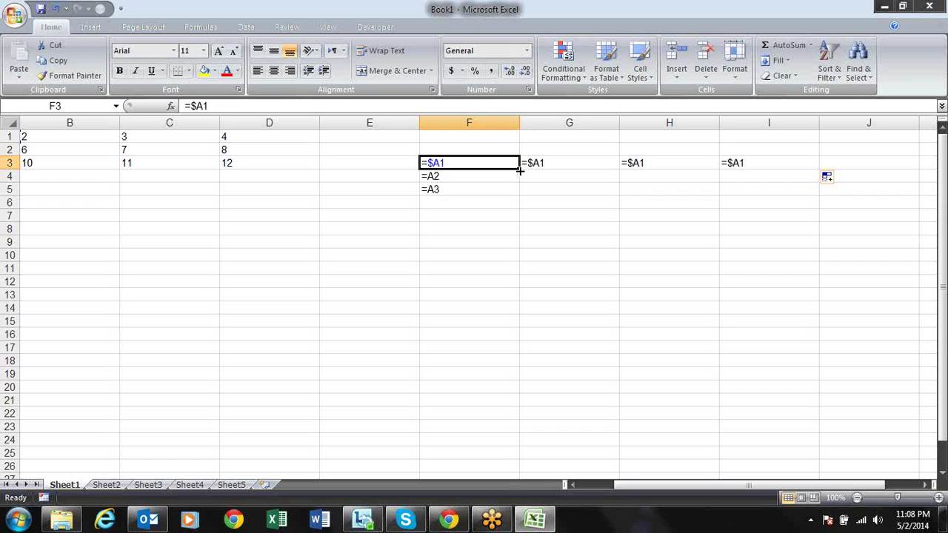
pyautogui.moveTo(519, 171); pyautogui.dragTo(519, 210)
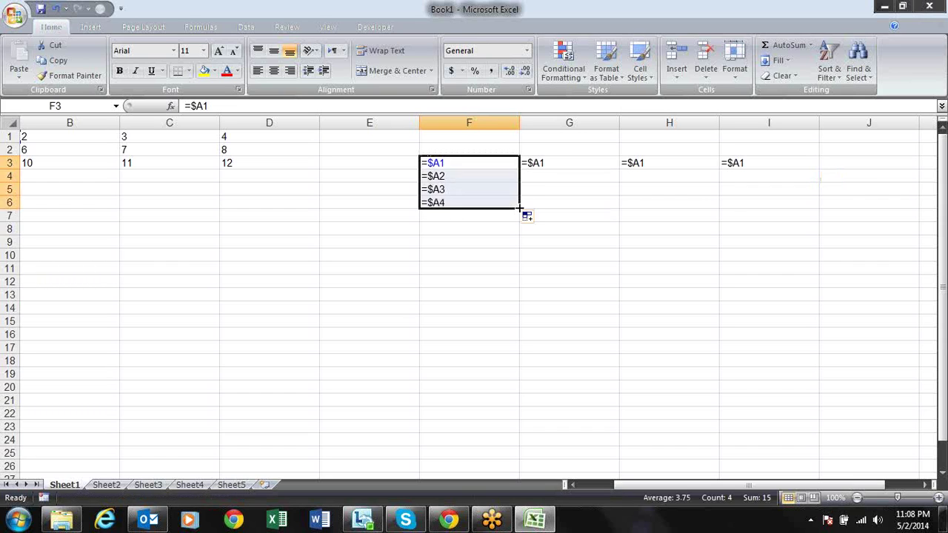
pyautogui.click(440, 178)
pyautogui.click(447, 190)
pyautogui.click(451, 203)
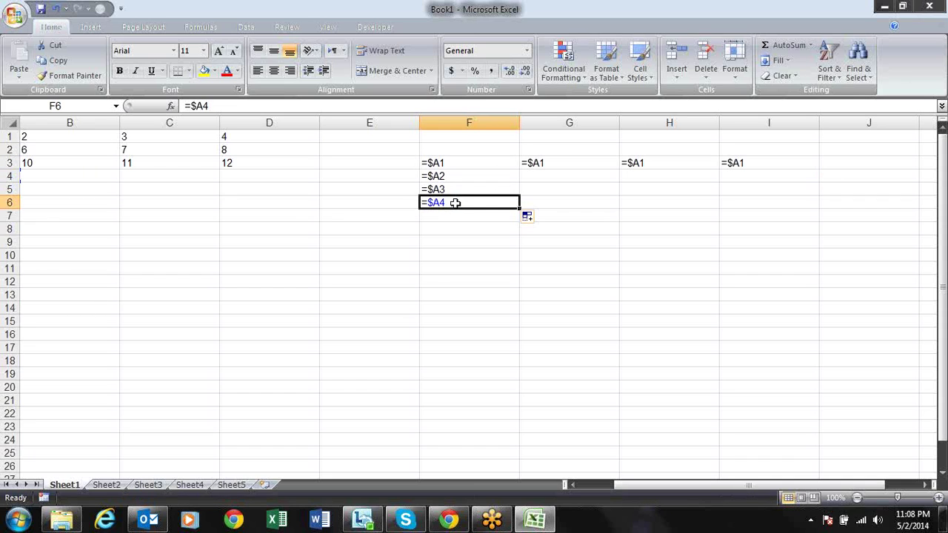
pyautogui.moveTo(521, 209); pyautogui.dragTo(748, 198)
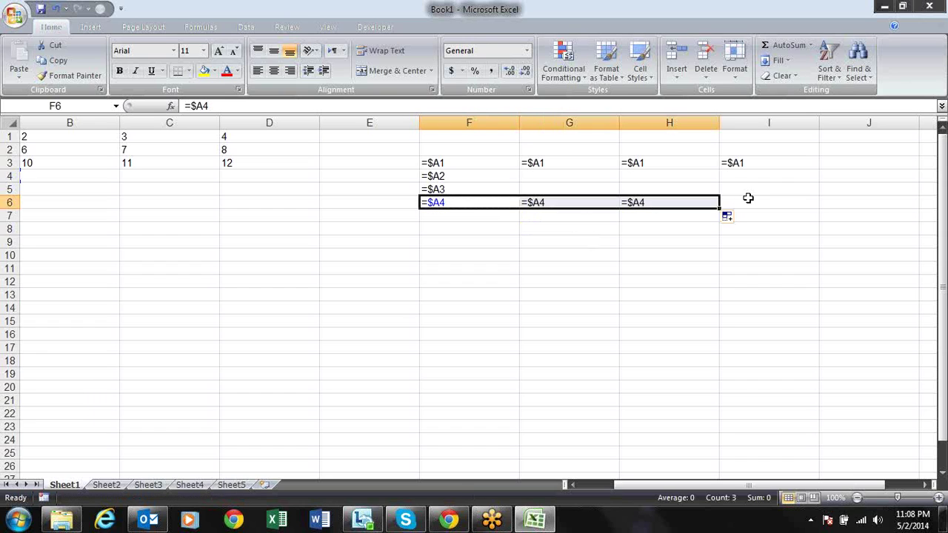
pyautogui.click(446, 188)
pyautogui.click(455, 174)
pyautogui.click(456, 188)
pyautogui.click(455, 202)
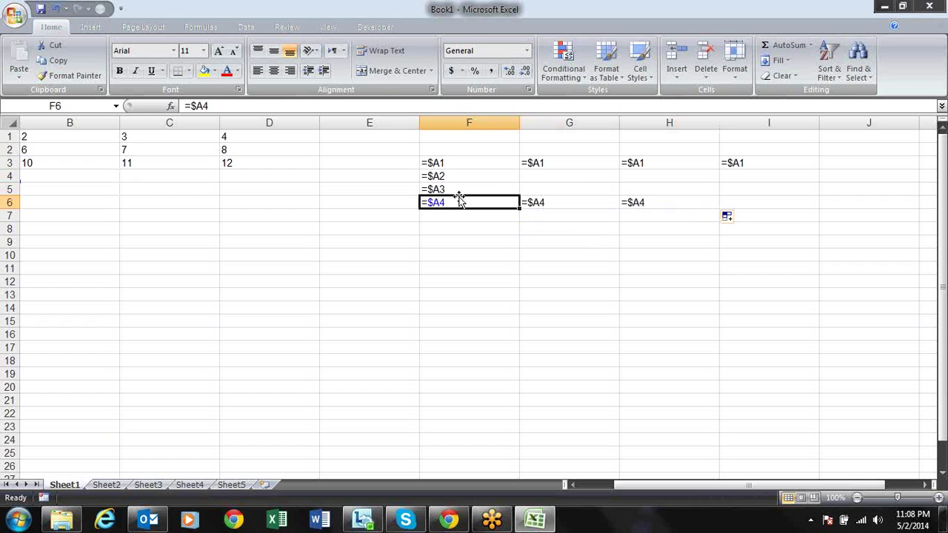
pyautogui.click(444, 162)
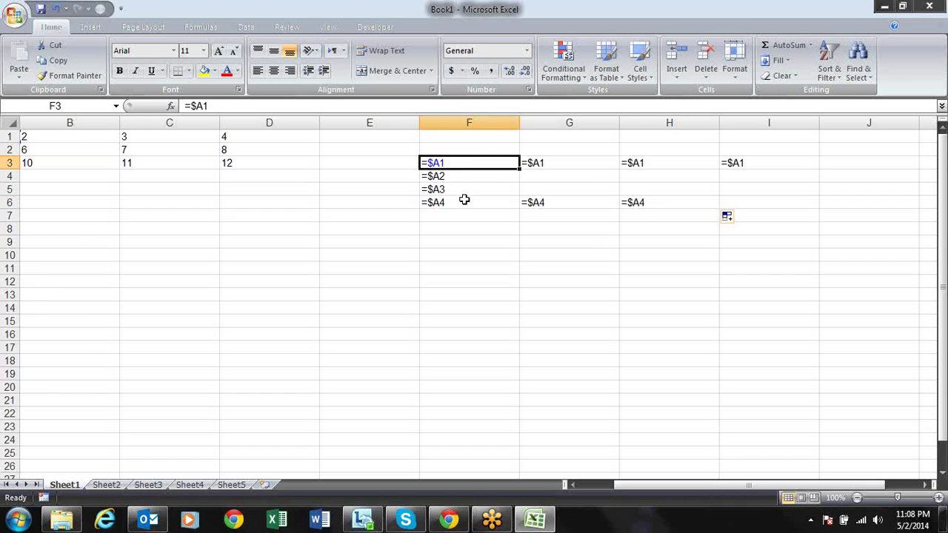
# - Re-enter F3 as =A1, then lock its row with F4 to make =A$1
pyautogui.doubleClick(428, 163)
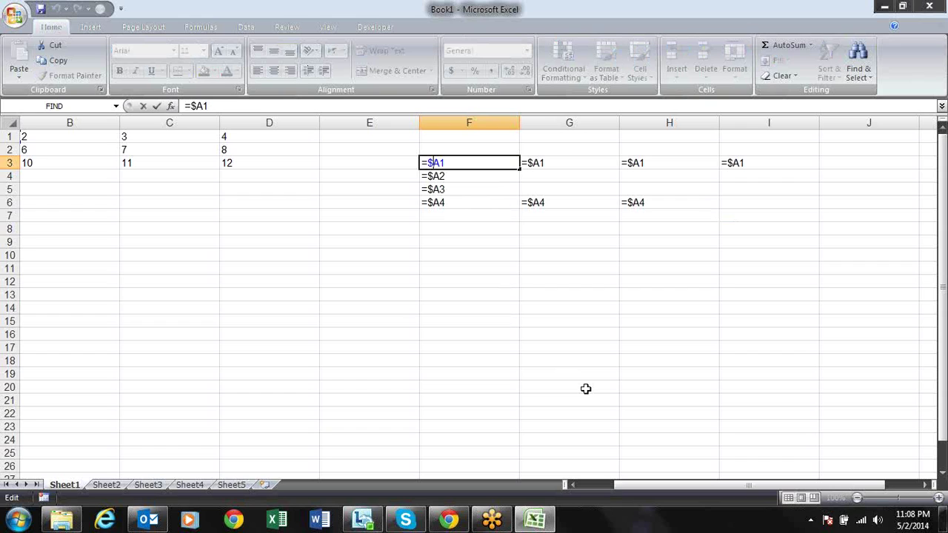
pyautogui.press('Return')
pyautogui.press('Up')
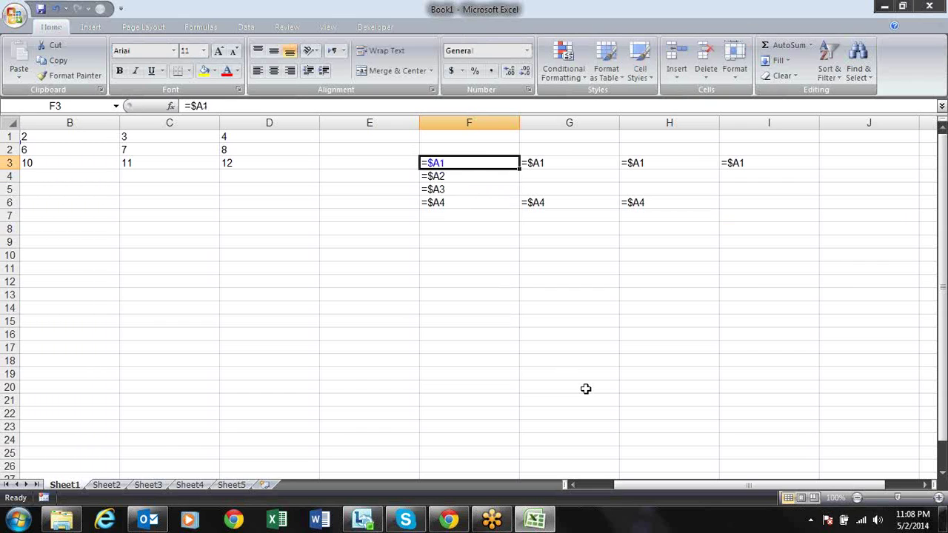
pyautogui.write('=a1')
pyautogui.press('Return')
pyautogui.press('Up')
pyautogui.doubleClick(435, 161)
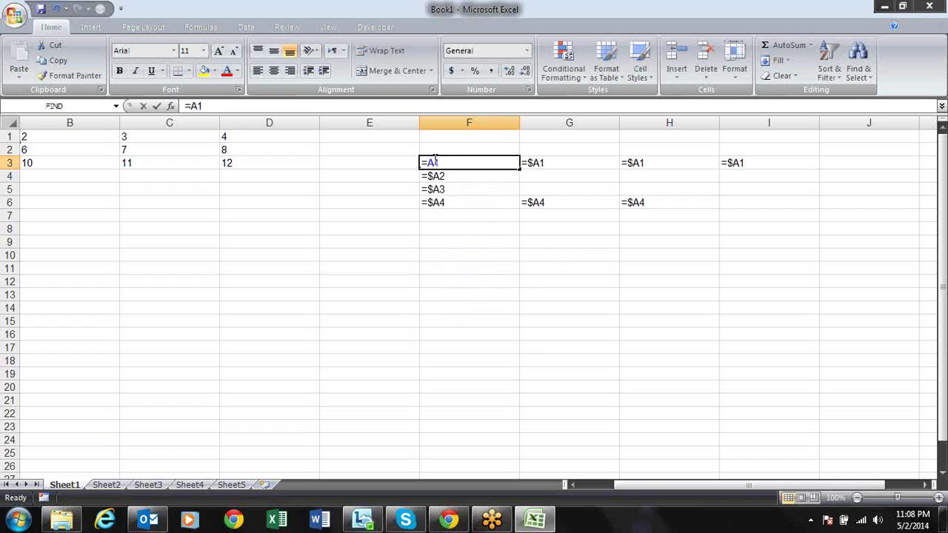
pyautogui.press('F4')
pyautogui.press('F4')
pyautogui.press('Return')
pyautogui.press('Up')
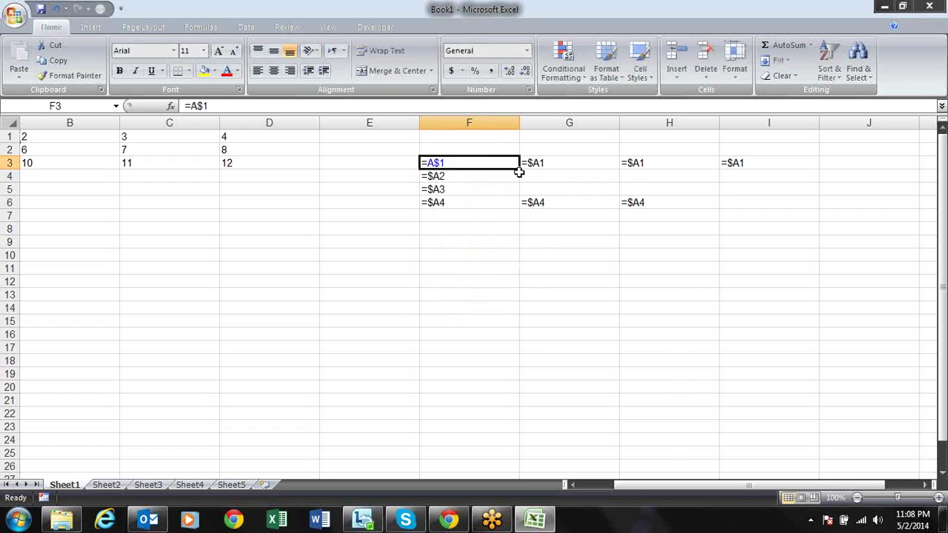
# - Copy =A$1 from F3 across to I3 and down to F6, then check F5
pyautogui.moveTo(519, 170); pyautogui.dragTo(774, 169)
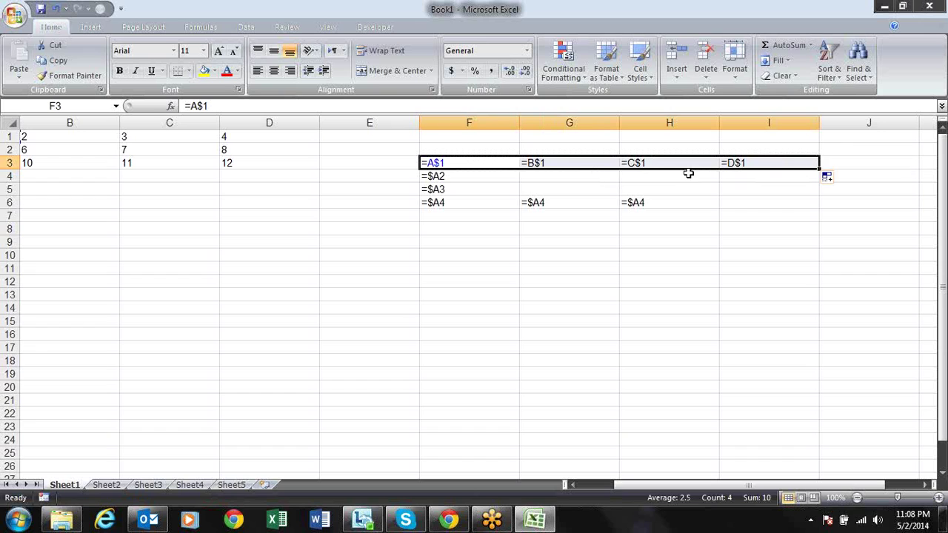
pyautogui.click(476, 158)
pyautogui.moveTo(519, 170); pyautogui.dragTo(522, 207)
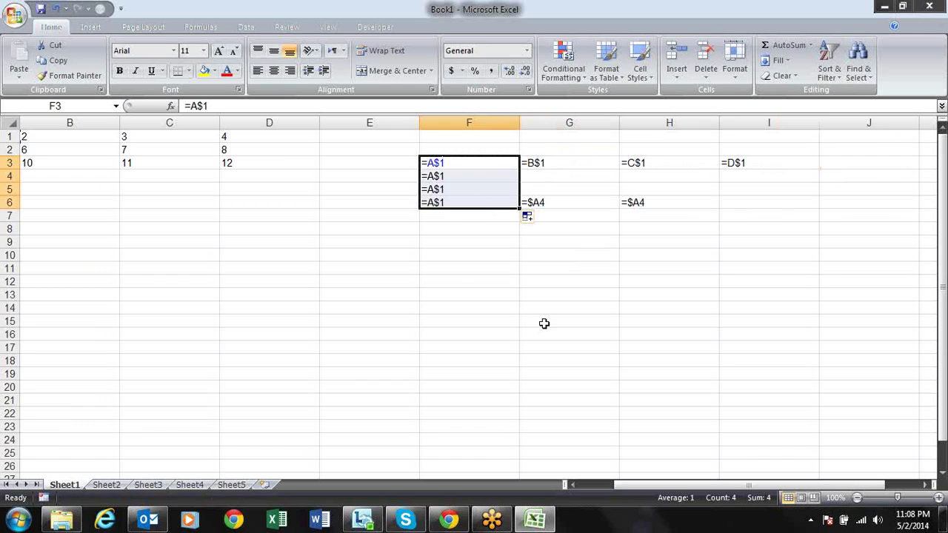
pyautogui.click(456, 189)
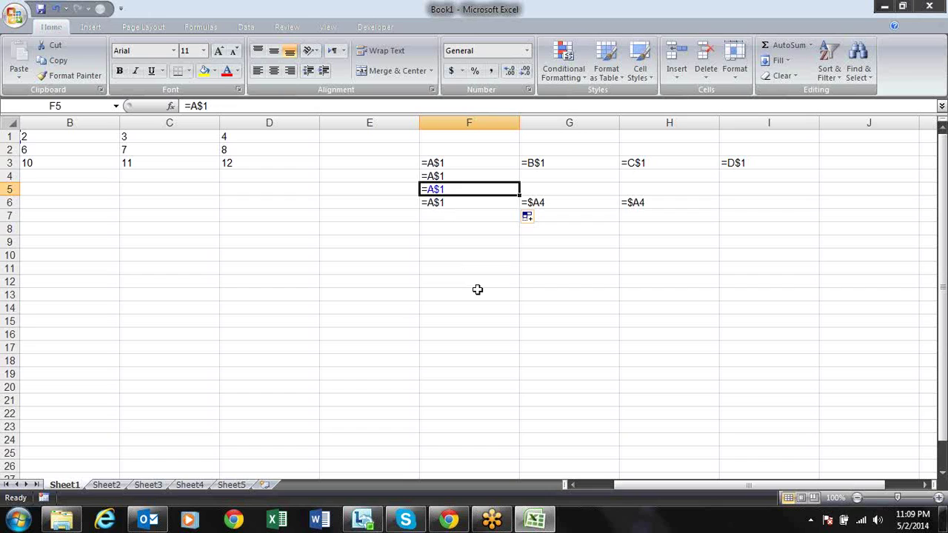
# - Make F3's formula fully absolute as =$A$1
pyautogui.click(454, 163)
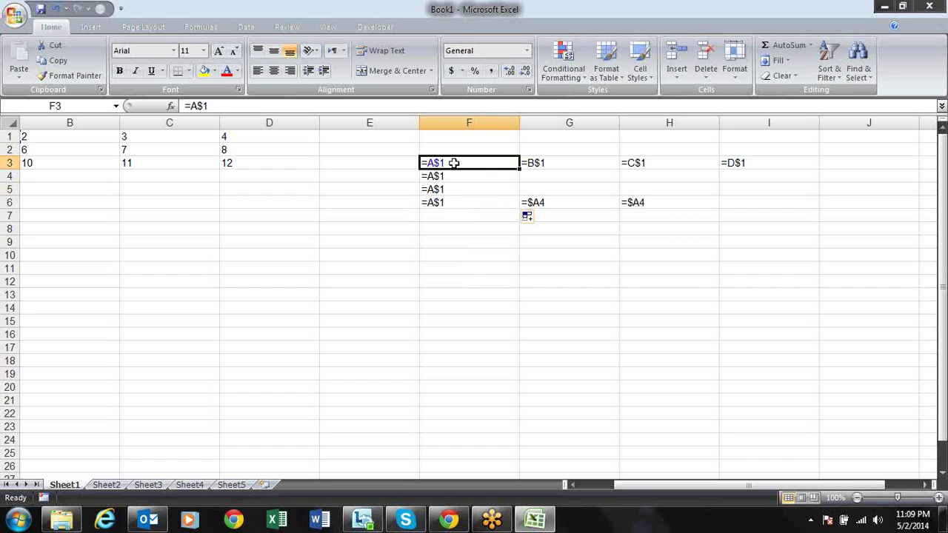
pyautogui.doubleClick(426, 163)
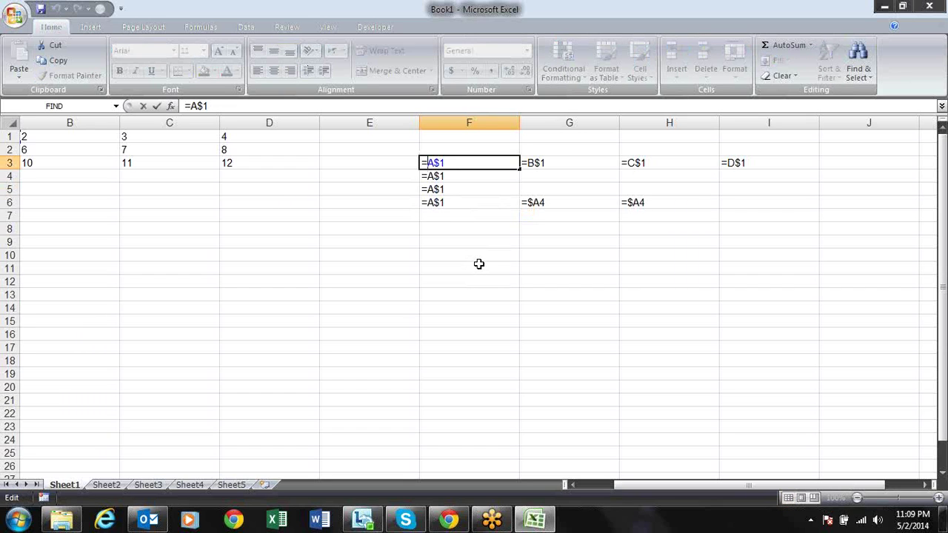
pyautogui.write('$')
pyautogui.hotkey('ctrl', 'Return')
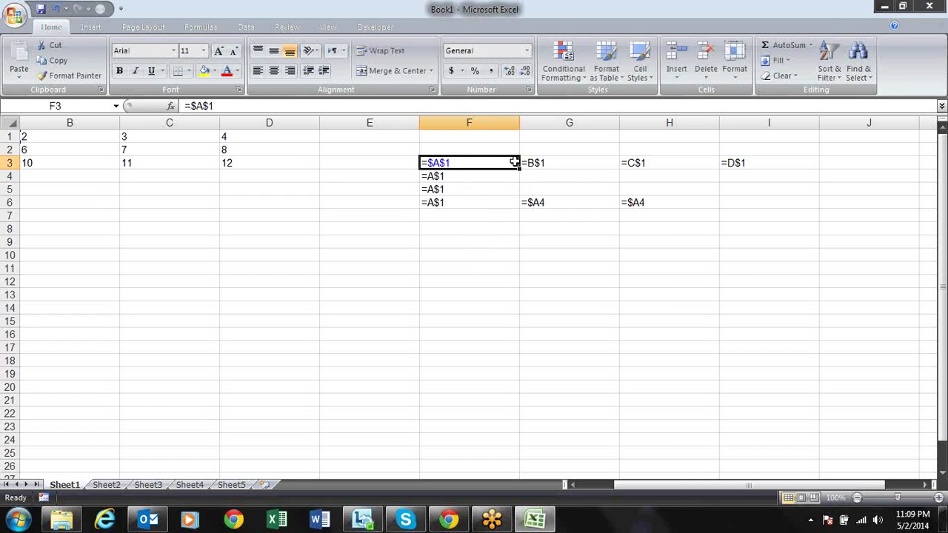
# - Copy =$A$1 across to H3 and down to row 6, then check F5
pyautogui.moveTo(519, 168); pyautogui.dragTo(715, 172)
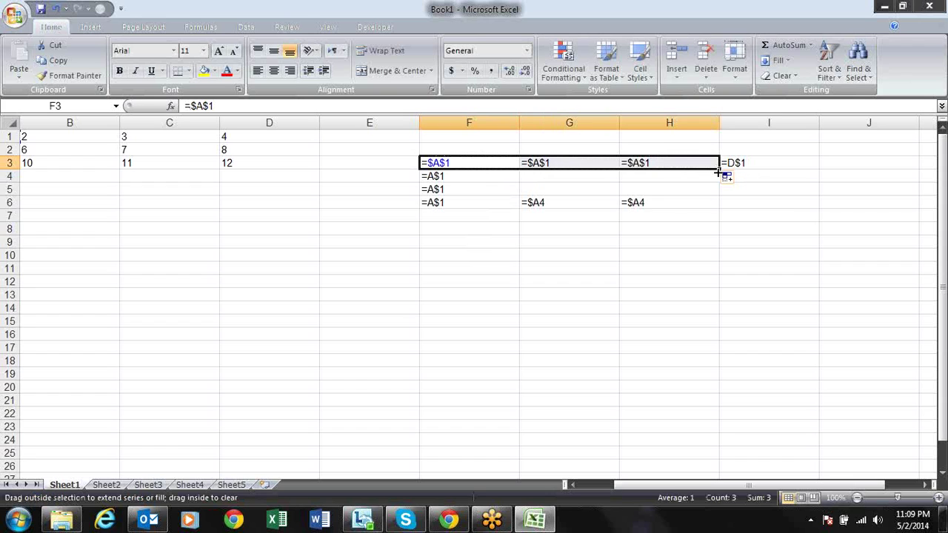
pyautogui.moveTo(718, 169); pyautogui.dragTo(717, 206)
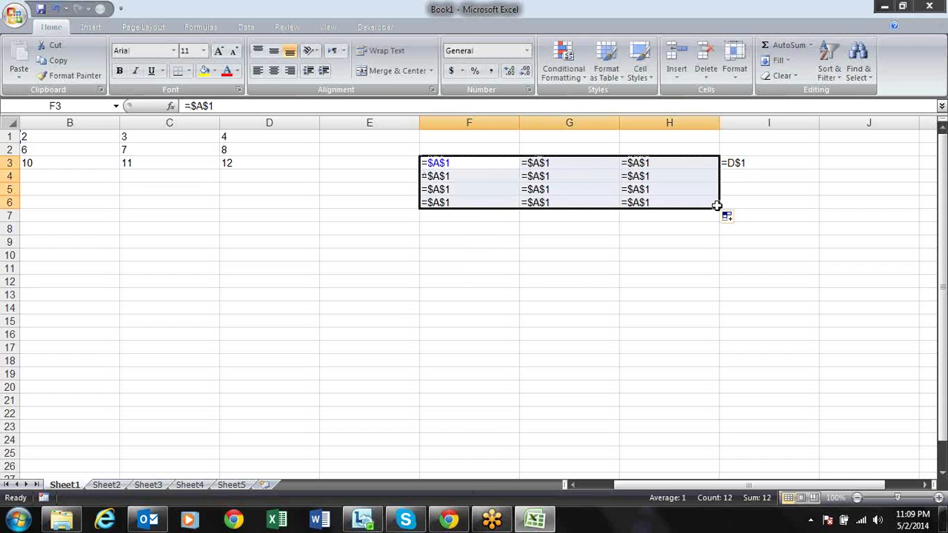
pyautogui.click(492, 192)
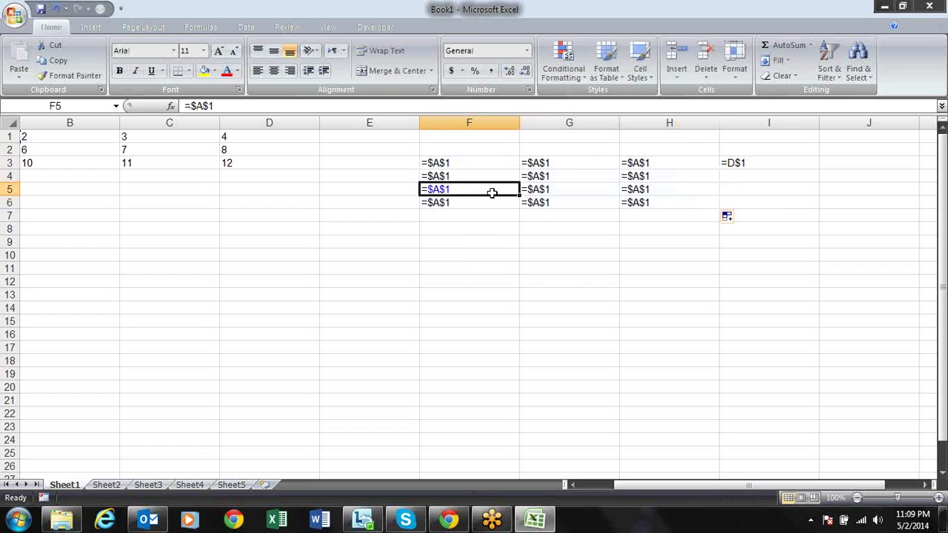
pyautogui.click(482, 171)
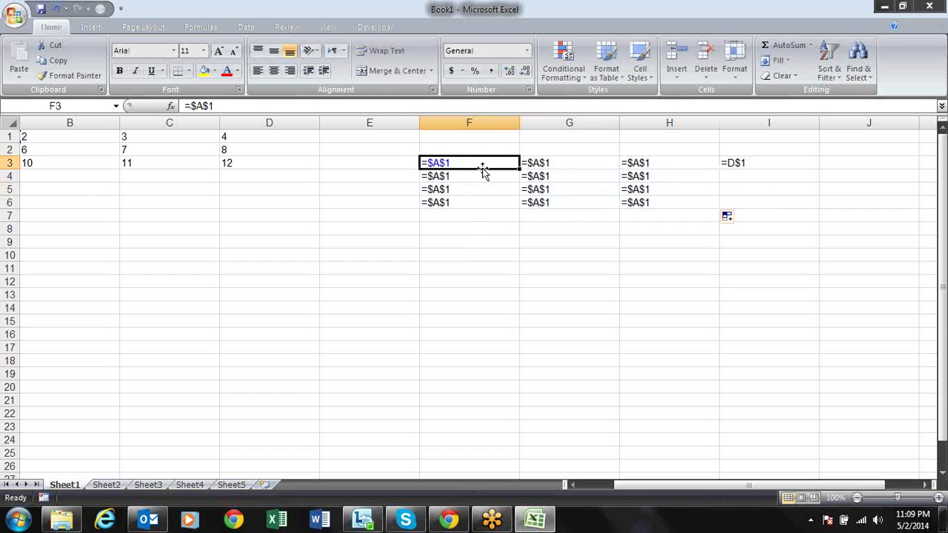
# - Switch back to showing values and clear the test formulas from F3:I6
pyautogui.hotkey('ctrl', '`')
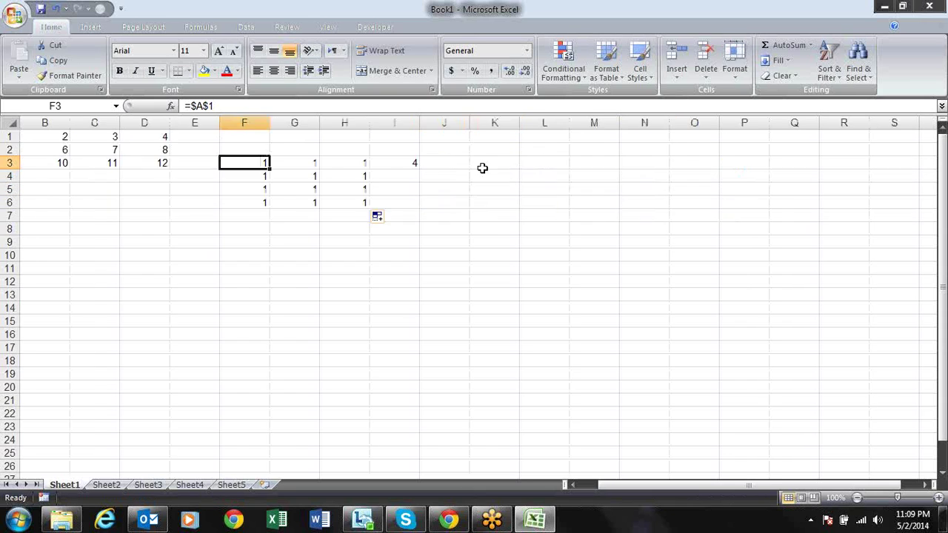
pyautogui.press('Right')
pyautogui.press('Right')
pyautogui.press('Right')
pyautogui.press('Left')
pyautogui.press('Left')
pyautogui.press('Left')
pyautogui.hotkey('shift', 'Right')
pyautogui.hotkey('shift', 'Right')
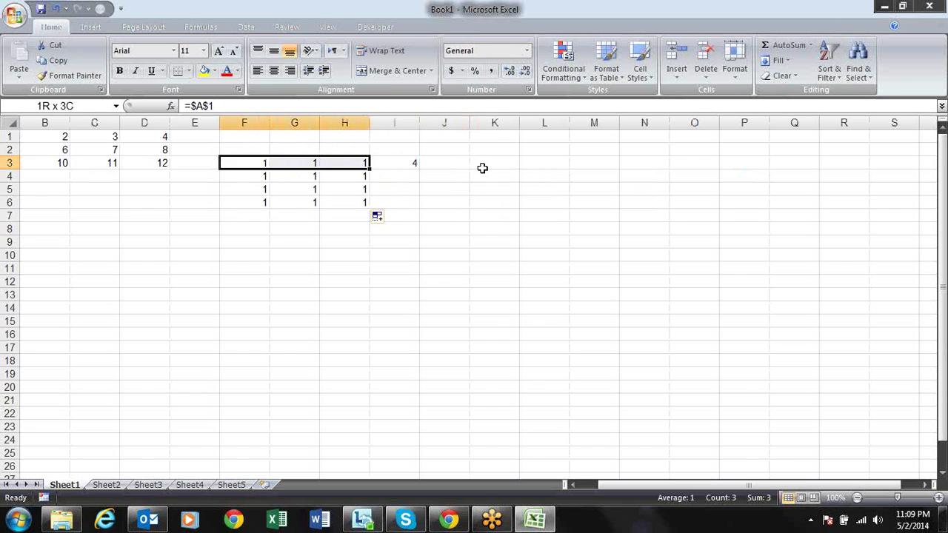
pyautogui.hotkey('shift', 'Right')
pyautogui.hotkey('shift', 'Down')
pyautogui.hotkey('shift', 'Down')
pyautogui.hotkey('shift', 'Down')
pyautogui.press('Delete')
pyautogui.press('Left')
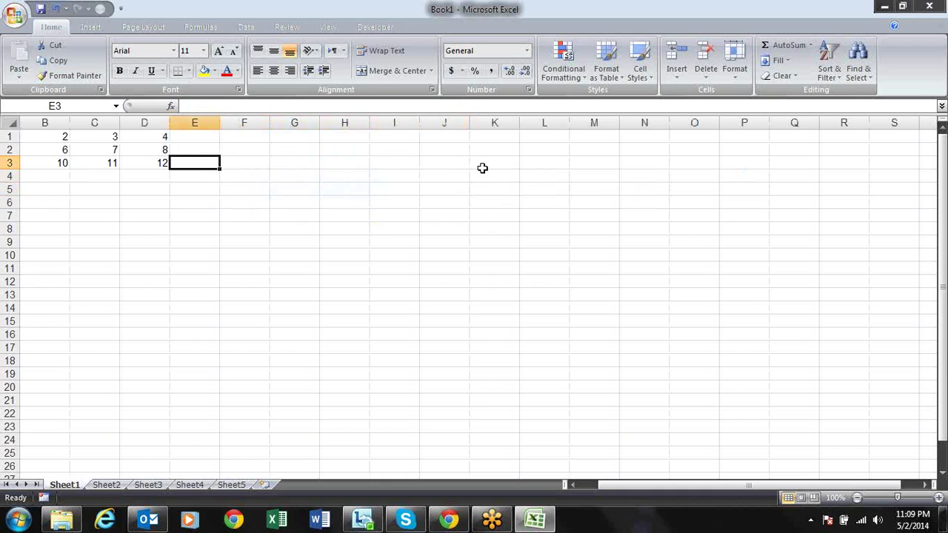
# - Enter =$A1 in F2 and copy it across to I2
pyautogui.press('Home')
pyautogui.press('Right')
pyautogui.hotkey('ctrl', 'Right')
pyautogui.press('Right')
pyautogui.press('Right')
pyautogui.press('Up')
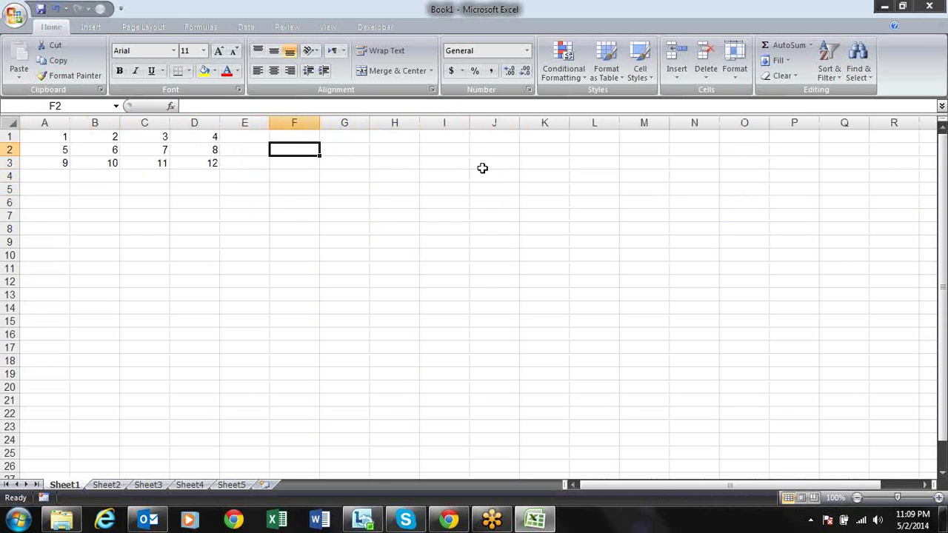
pyautogui.write('=$A')
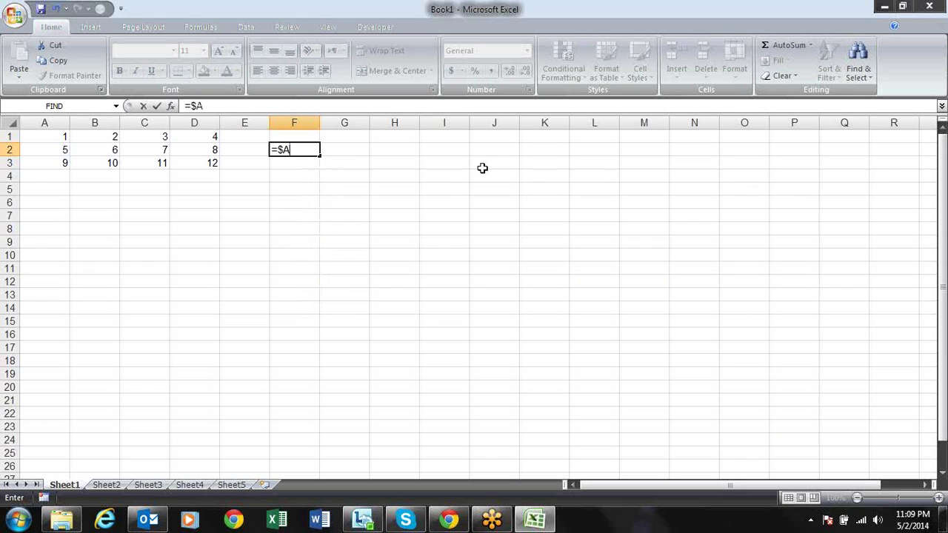
pyautogui.write('1')
pyautogui.press('Return')
pyautogui.press('Up')
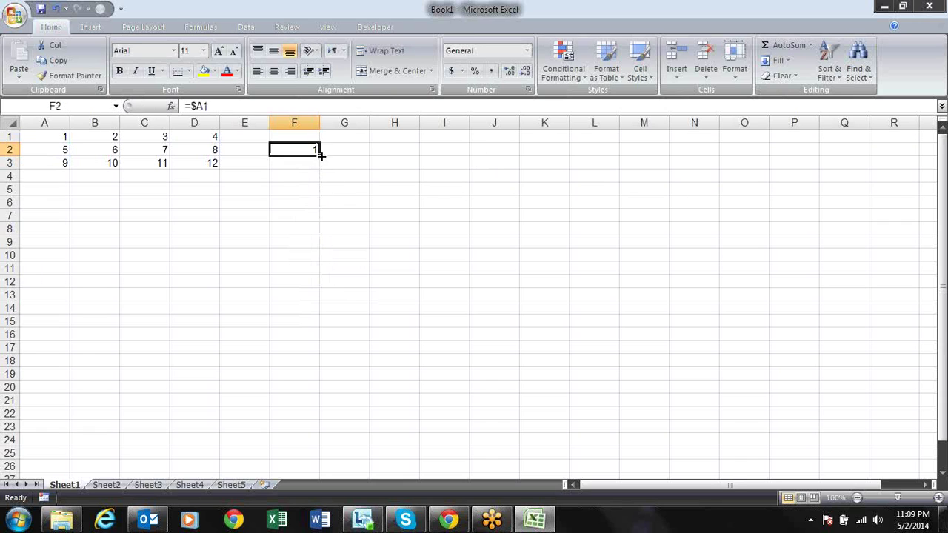
pyautogui.moveTo(321, 155)
pyautogui.mouseDown()
pyautogui.moveTo(469, 156)
pyautogui.moveTo(469, 183)
pyautogui.mouseUp()
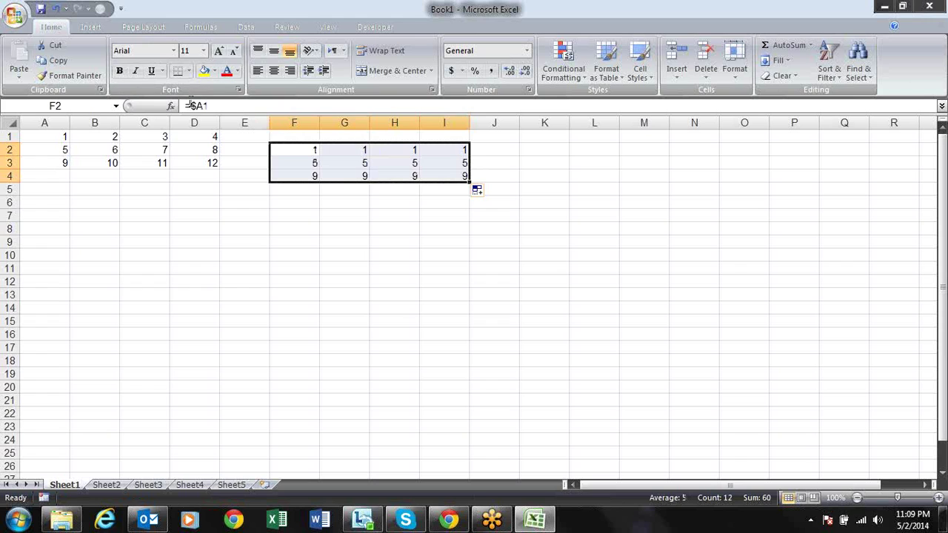
# - Change F2 to the row-locked =A$1 and fill it through F2:I4
pyautogui.click(297, 152)
pyautogui.press('F2')
pyautogui.press('Left')
pyautogui.press('Left')
pyautogui.press('BackSpace')
pyautogui.press('Right')
pyautogui.write('$')
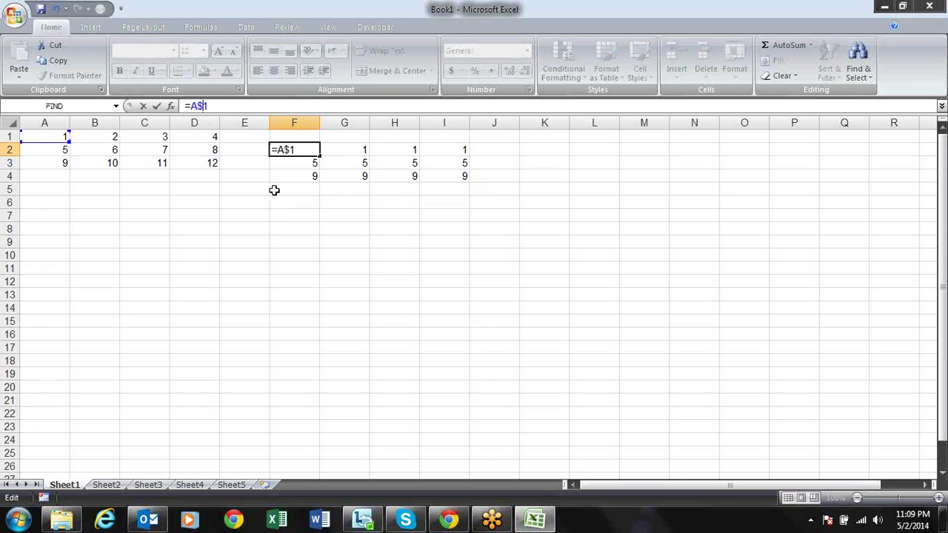
pyautogui.press('Return')
pyautogui.press('Up')
pyautogui.moveTo(319, 156)
pyautogui.mouseDown()
pyautogui.moveTo(474, 163)
pyautogui.moveTo(468, 180)
pyautogui.mouseUp()
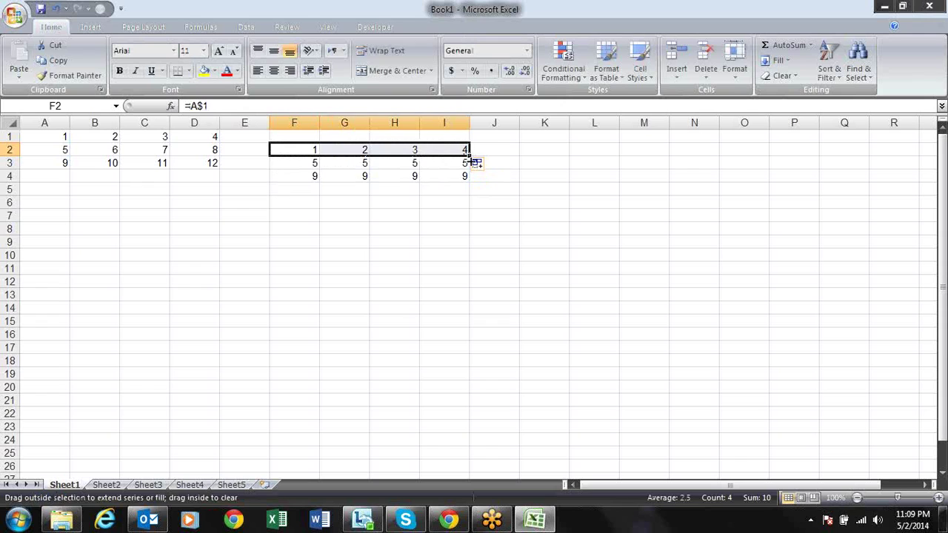
# - Check the copied formulas in F2:F4 and G2:I2, ending back on F2
pyautogui.click(315, 147)
pyautogui.click(315, 163)
pyautogui.click(316, 175)
pyautogui.click(316, 150)
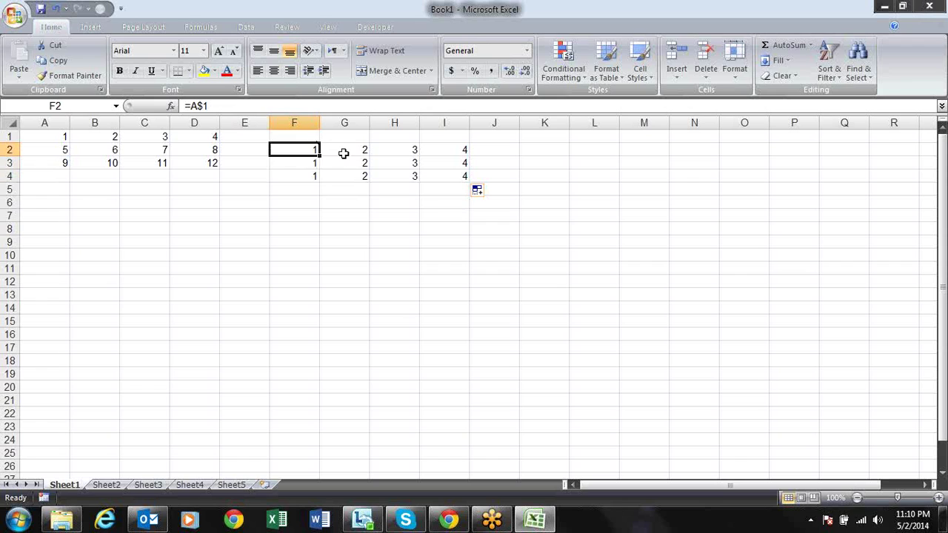
pyautogui.click(343, 154)
pyautogui.click(384, 153)
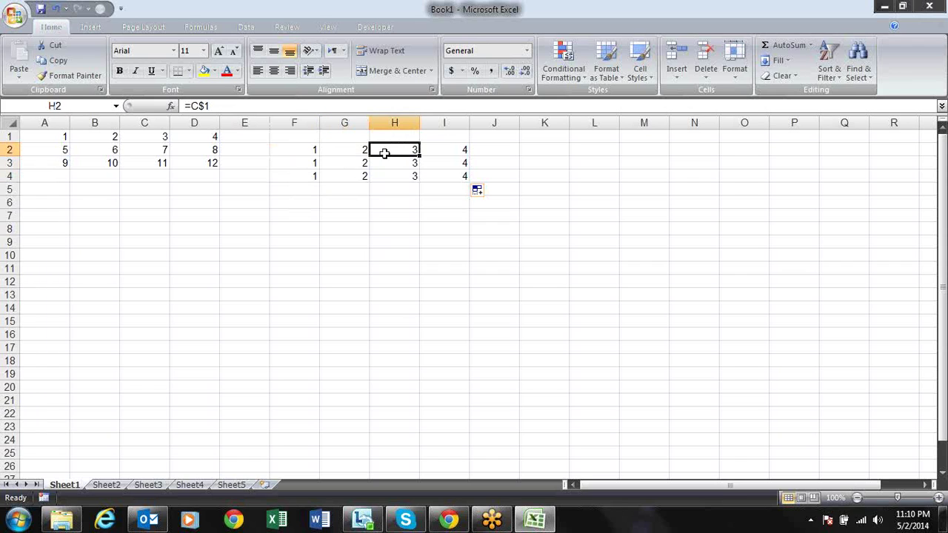
pyautogui.click(442, 149)
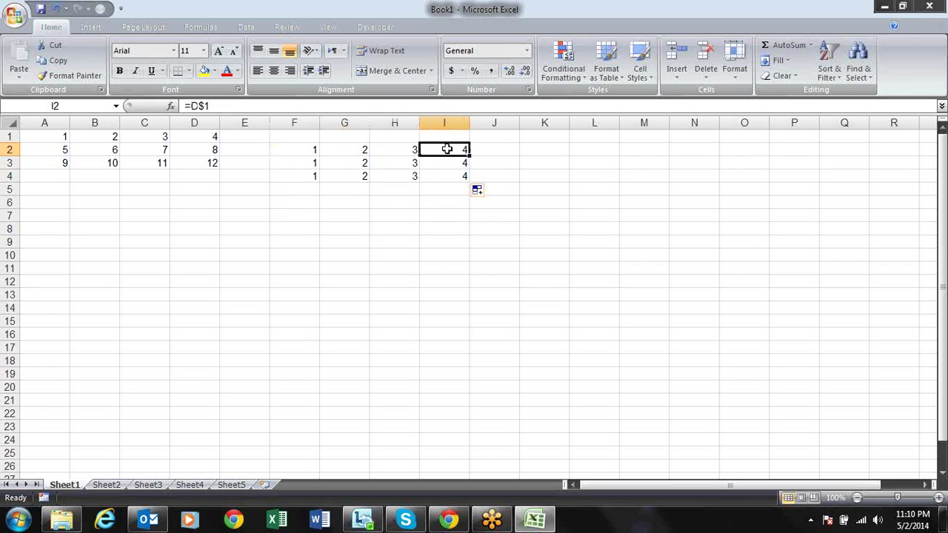
pyautogui.click(314, 150)
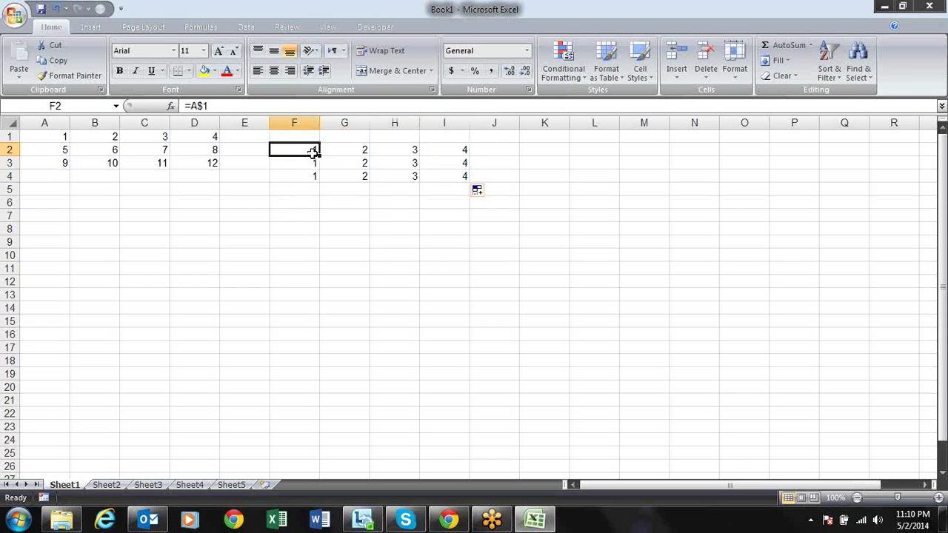
# - Change F2 to the fully absolute =$A$1 and copy it across to I2
pyautogui.click(193, 106)
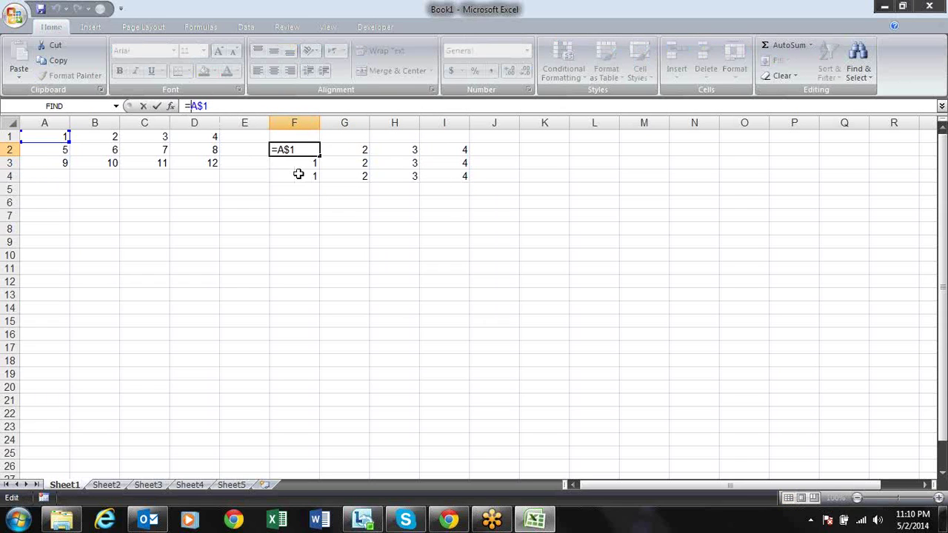
pyautogui.write('$')
pyautogui.press('Return')
pyautogui.press('Up')
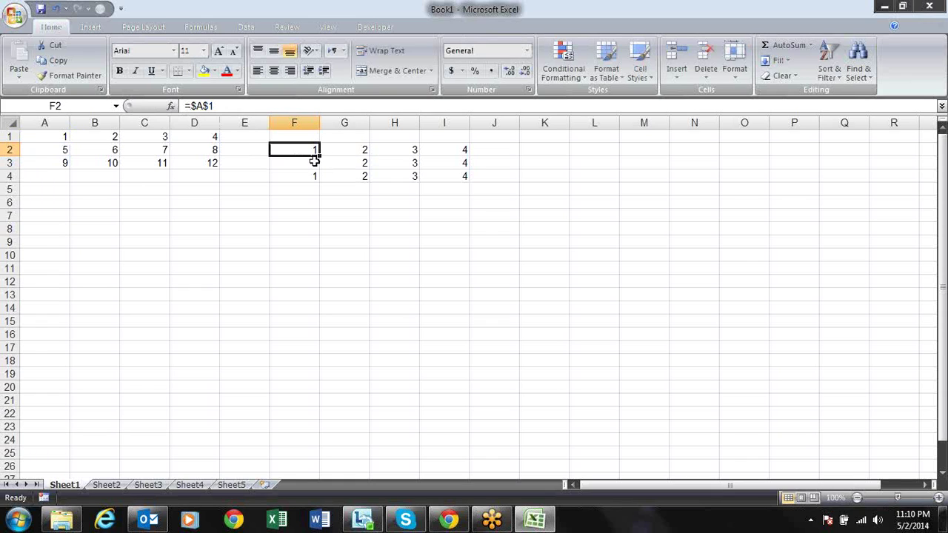
pyautogui.moveTo(318, 156)
pyautogui.mouseDown()
pyautogui.moveTo(474, 153)
pyautogui.moveTo(474, 184)
pyautogui.mouseUp()
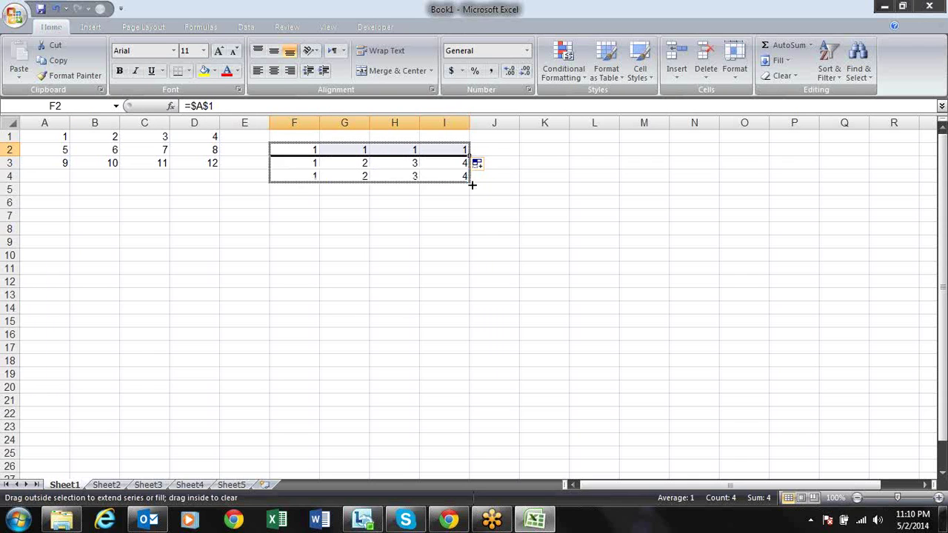
# - Delete the filled values from F2:I4, then select cell B8
pyautogui.press('Delete')
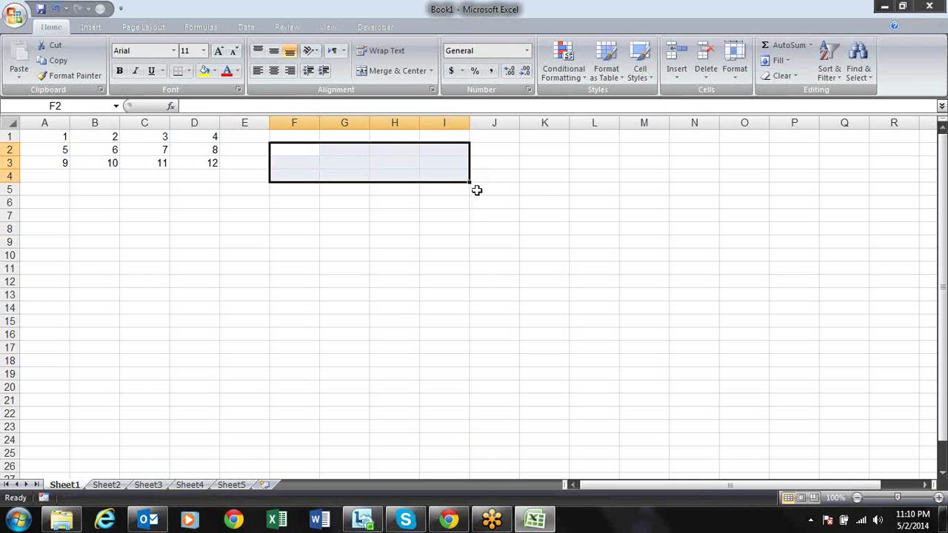
pyautogui.press('Right')
pyautogui.press('Down')
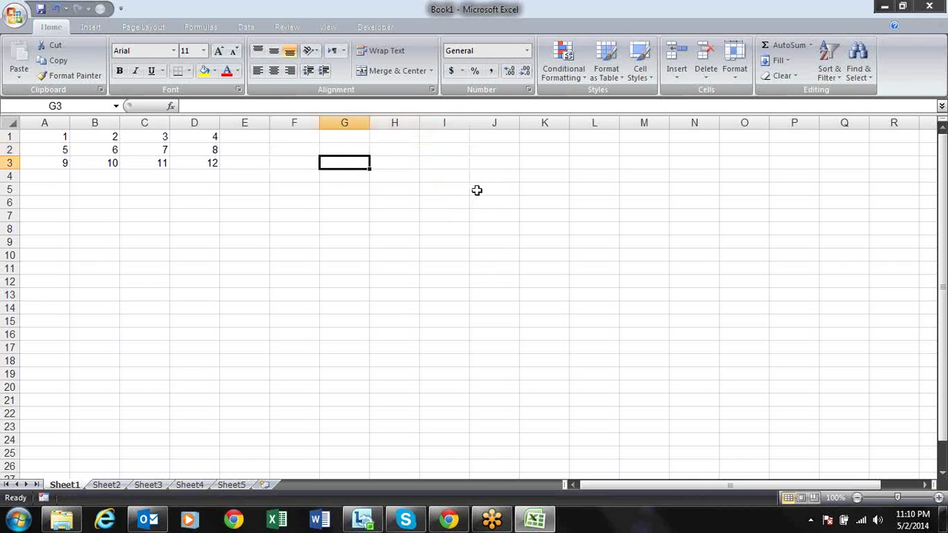
pyautogui.press('Left')
pyautogui.press('Down')
pyautogui.press('Down')
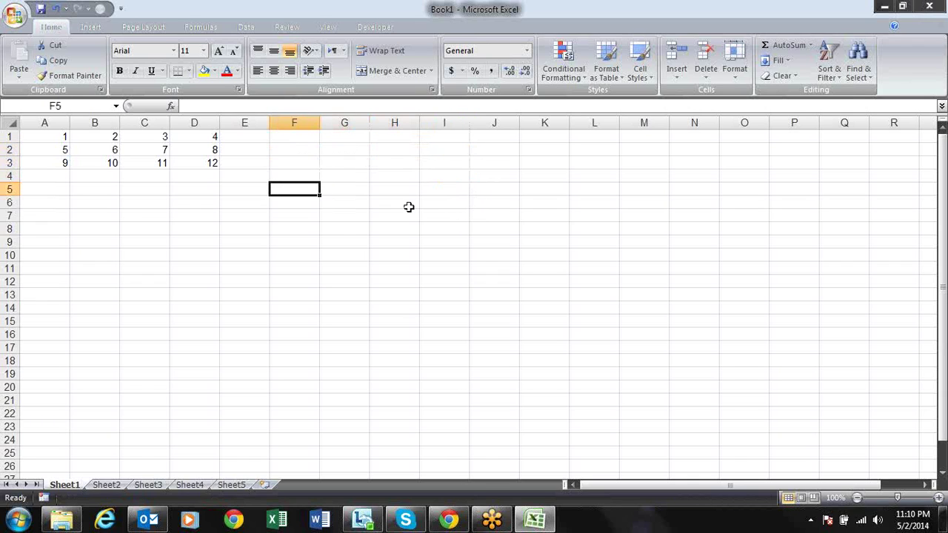
pyautogui.moveTo(64, 238); pyautogui.dragTo(72, 230)
pyautogui.click(72, 231)
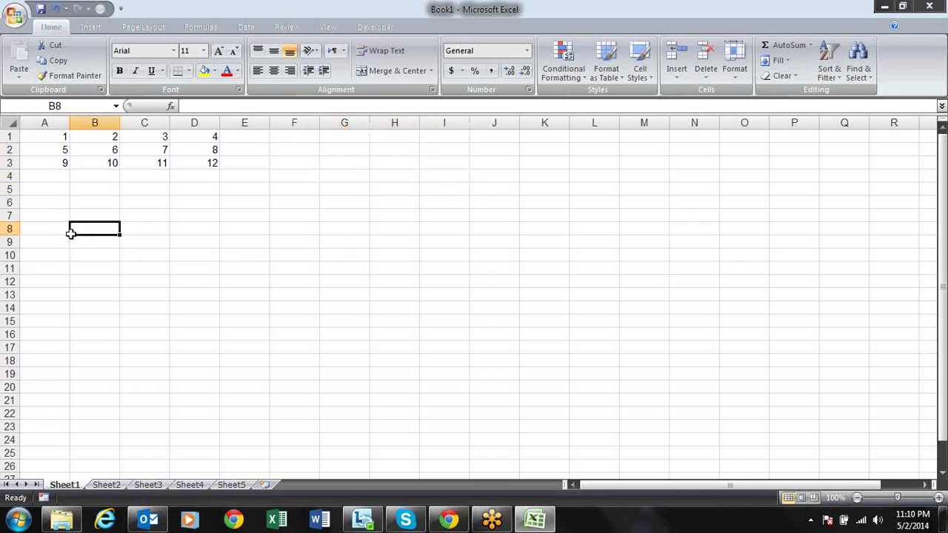
# - Select A1:D3, delete the numbers 1–12, and return to cell A1
pyautogui.click(221, 191)
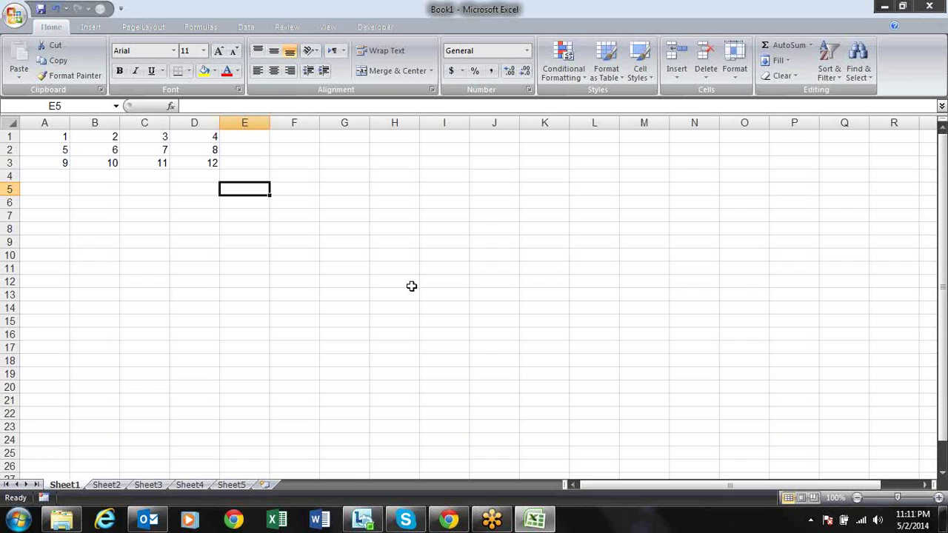
pyautogui.press('Left')
pyautogui.press('Left')
pyautogui.press('Left')
pyautogui.press('Up')
pyautogui.press('Up')
pyautogui.press('Up')
pyautogui.press('Up')
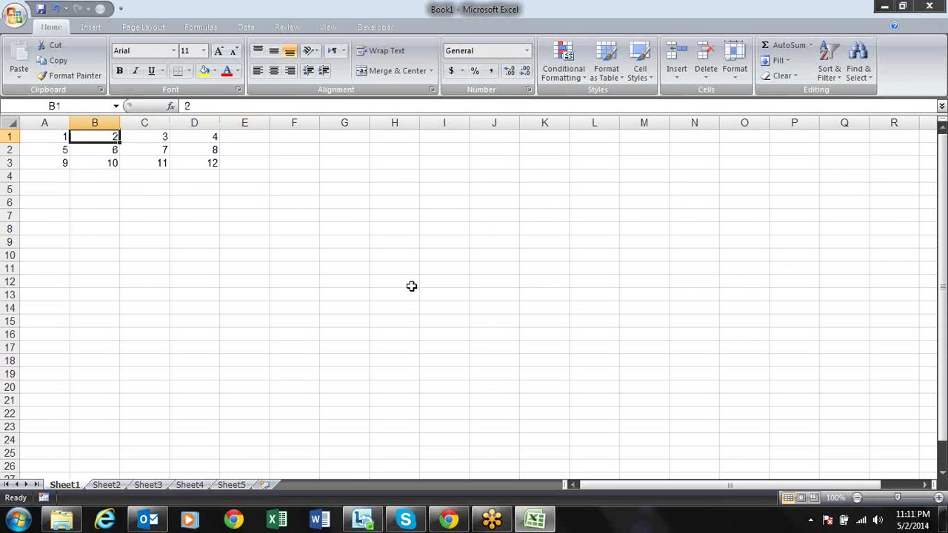
pyautogui.press('Left')
pyautogui.hotkey('shift', 'Right')
pyautogui.hotkey('shift', 'Right')
pyautogui.hotkey('shift', 'Right')
pyautogui.hotkey('shift', 'Down')
pyautogui.hotkey('shift', 'Down')
pyautogui.press('Delete')
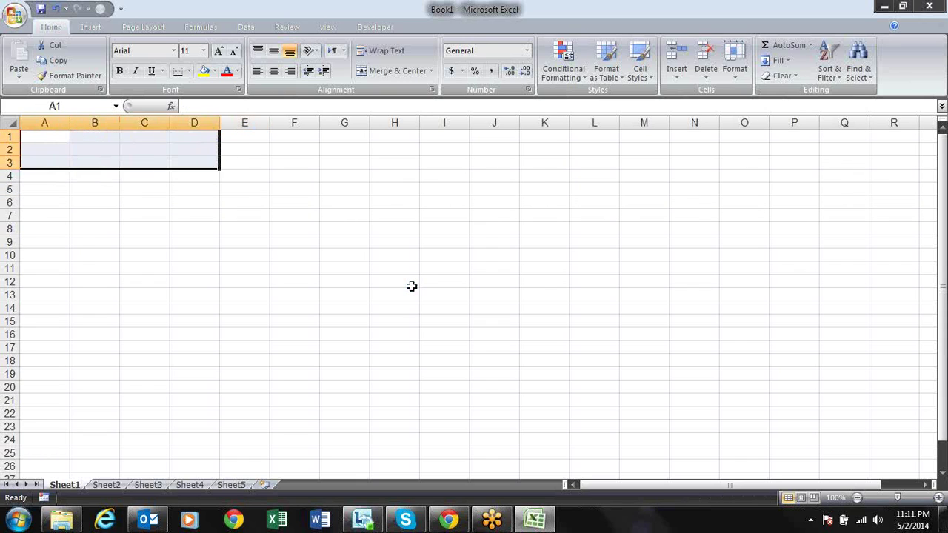
pyautogui.press('Right')
pyautogui.press('Right')
pyautogui.press('Right')
pyautogui.press('Right')
pyautogui.press('Right')
pyautogui.press('Left')
pyautogui.press('Home')
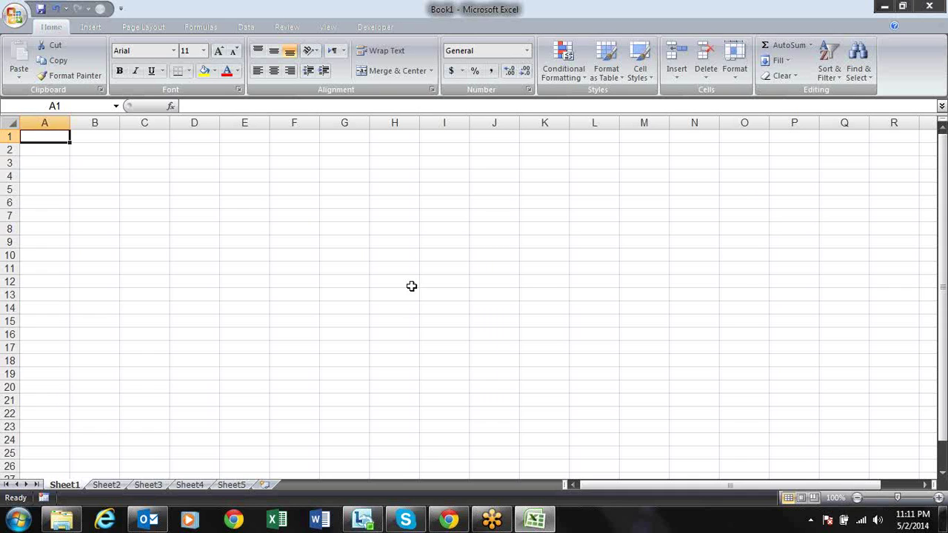
pyautogui.click(529, 90)
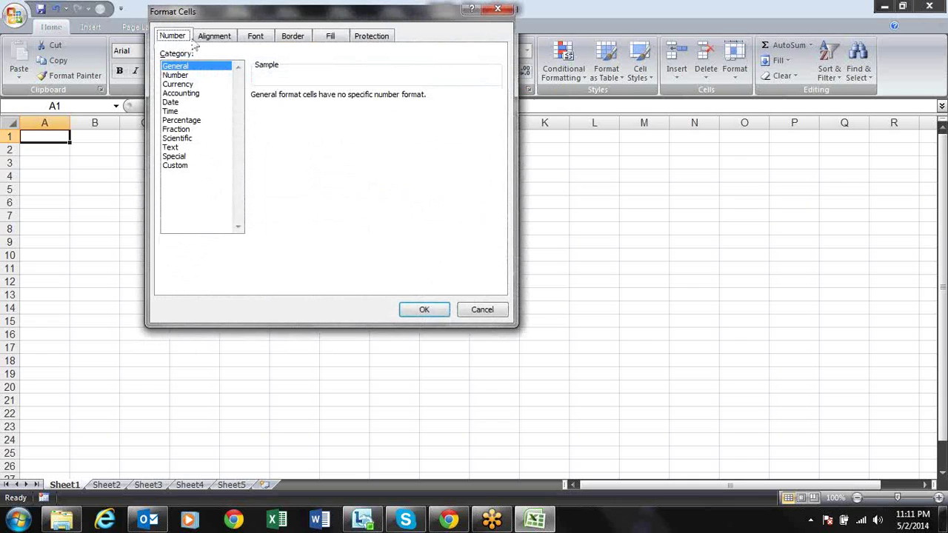
pyautogui.click(214, 36)
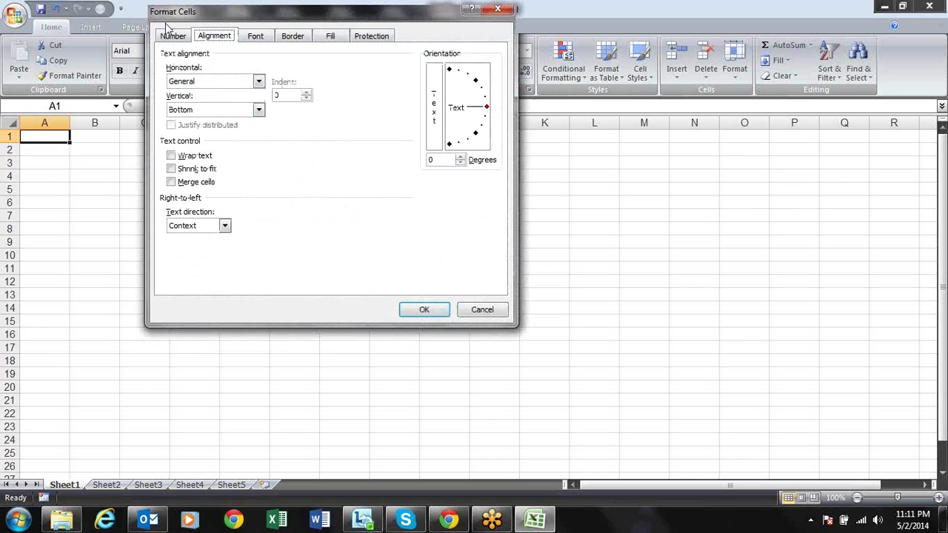
pyautogui.click(172, 35)
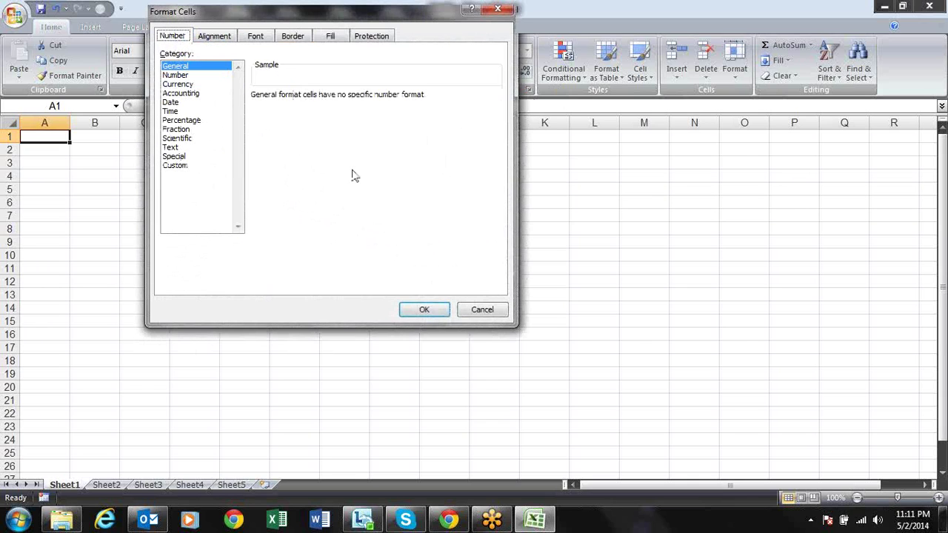
pyautogui.press('Escape')
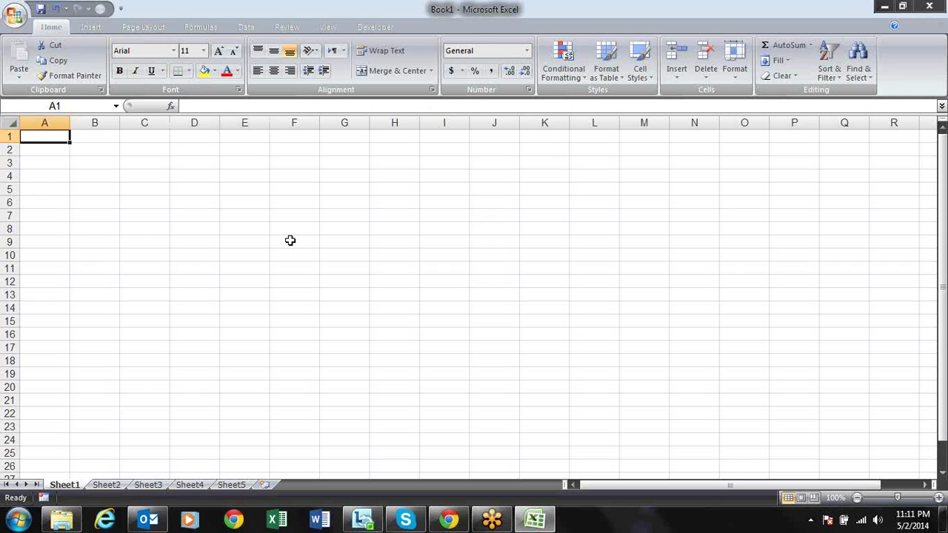
# - Enter the heading Date in cell A2
pyautogui.press('Right')
pyautogui.press('Right')
pyautogui.press('Left')
pyautogui.press('Left')
pyautogui.press('Down')
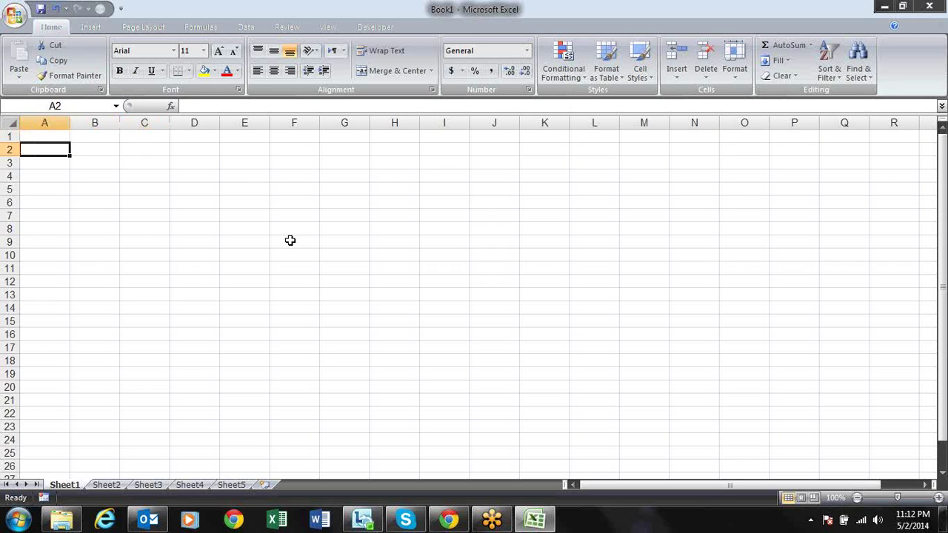
pyautogui.write('S')
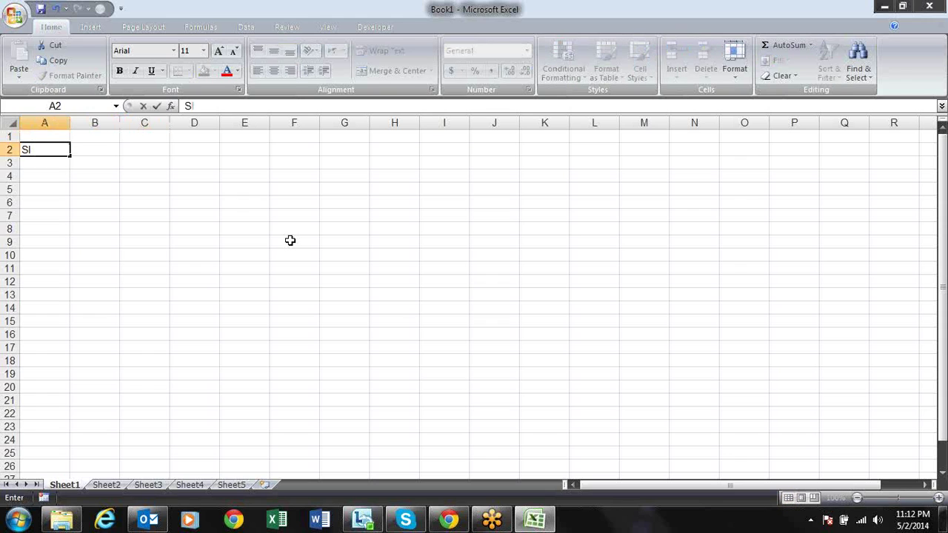
pyautogui.write('h')
pyautogui.press('Tab')
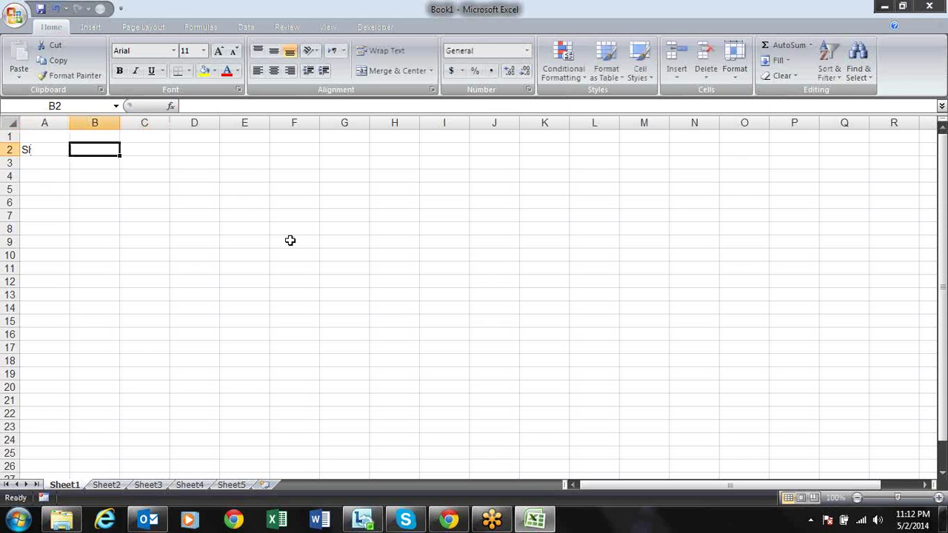
pyautogui.press('Left')
pyautogui.write('D')
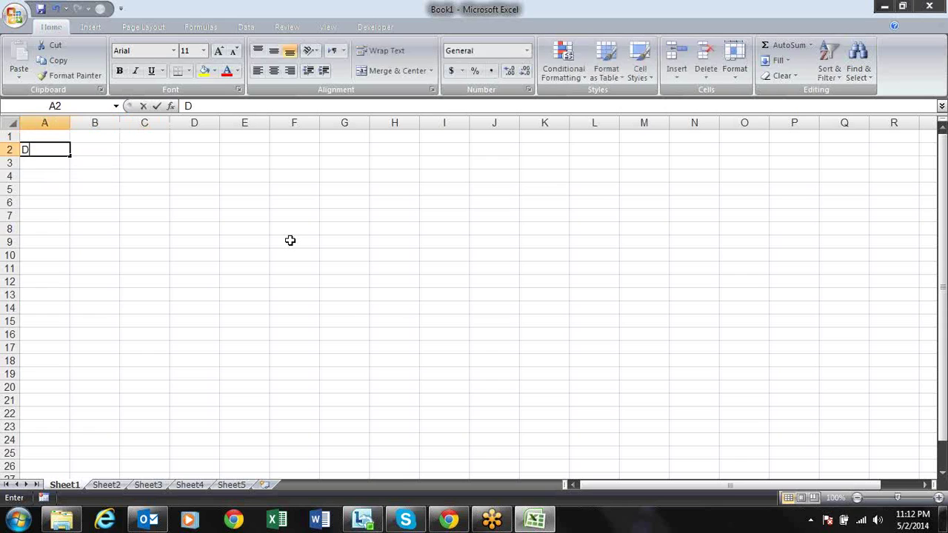
pyautogui.write('ate')
pyautogui.press('Return')
# - Enter the heading Name in cell B2, cancelling a stray entry in F9
pyautogui.press('Up')
pyautogui.press('Right')
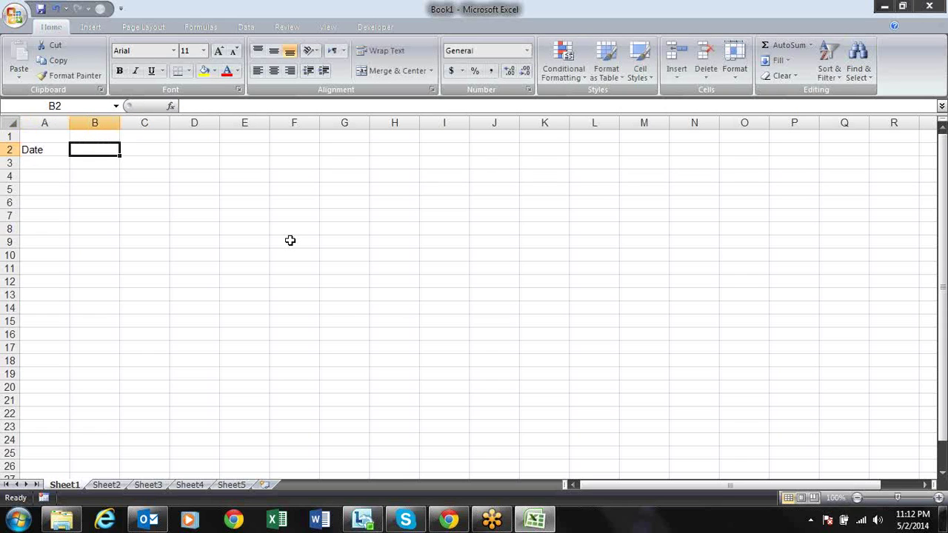
pyautogui.write('N')
pyautogui.click(290, 240)
pyautogui.write('m')
pyautogui.press('Escape')
pyautogui.press('Left')
pyautogui.press('Left')
pyautogui.press('Left')
pyautogui.press('Left')
pyautogui.press('Up')
pyautogui.press('Up')
pyautogui.press('Up')
pyautogui.press('Up')
pyautogui.press('Up')
pyautogui.press('Up')
pyautogui.press('Up')
pyautogui.write('ame')
pyautogui.press('Tab')
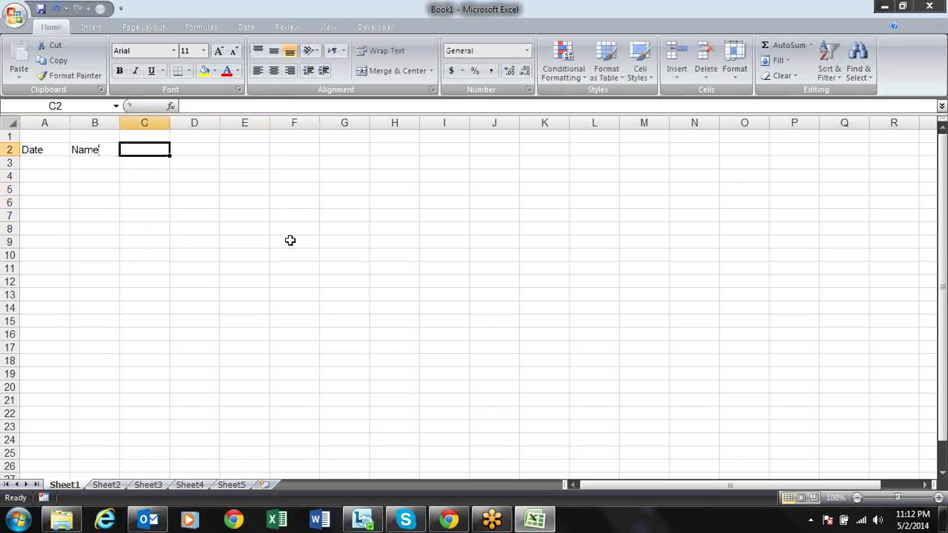
# - Enter the heading Sales in C2 and type the first date 1-jan-14 in A3
pyautogui.write('C')
pyautogui.press('BackSpace')
pyautogui.write('Sales')
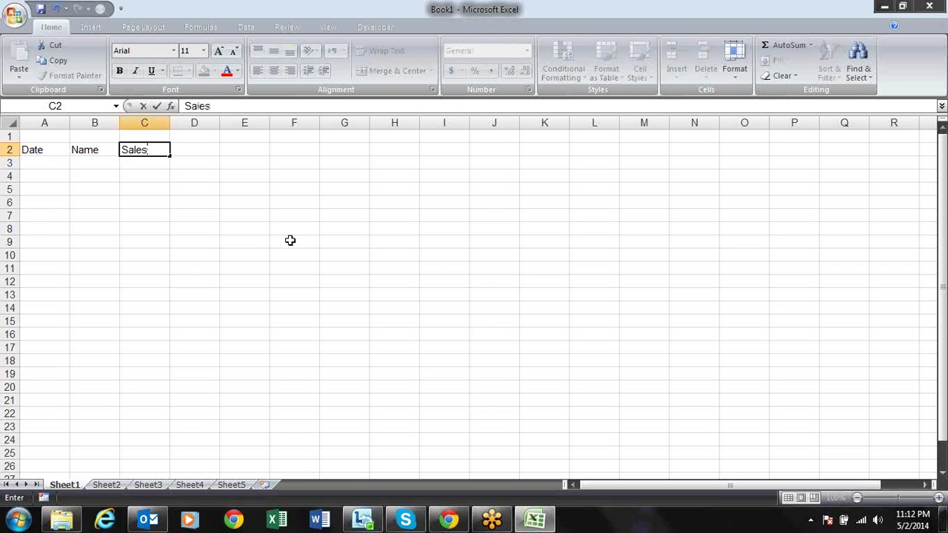
pyautogui.press('Return')
pyautogui.press('Left')
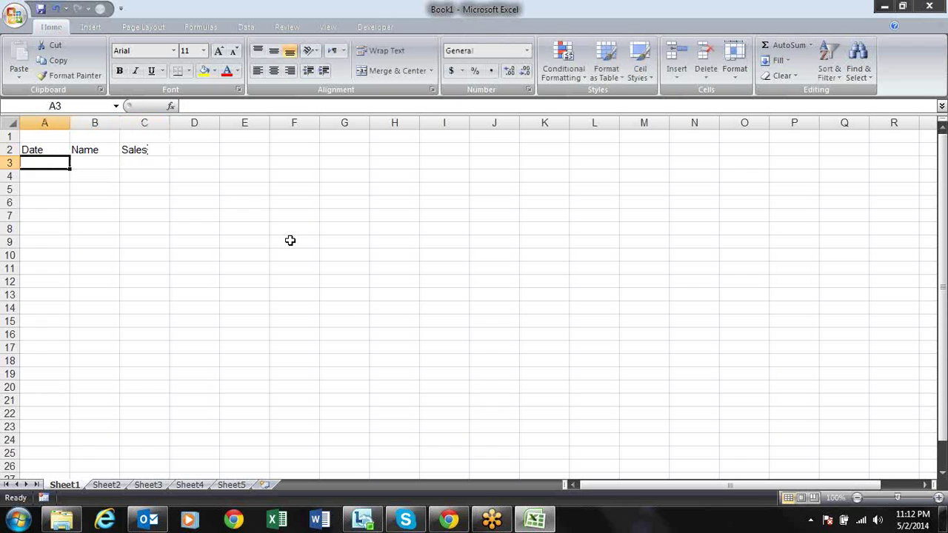
pyautogui.write('1-jan-14')
# - Commit 1-Jan-14 in A3, enter =A3+10 in A4, and fill it down to A13
pyautogui.press('Return')
pyautogui.press('Up')
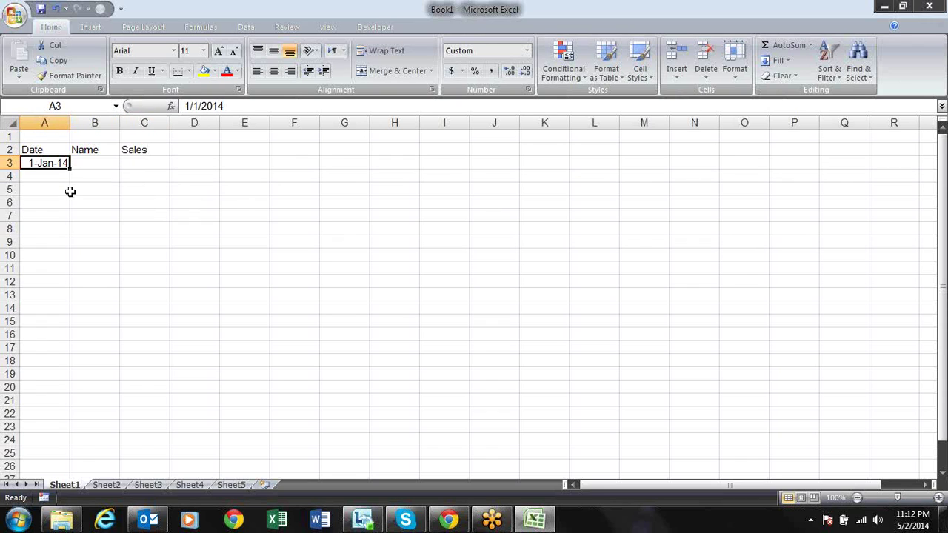
pyautogui.press('Down')
pyautogui.write('=')
pyautogui.press('Up')
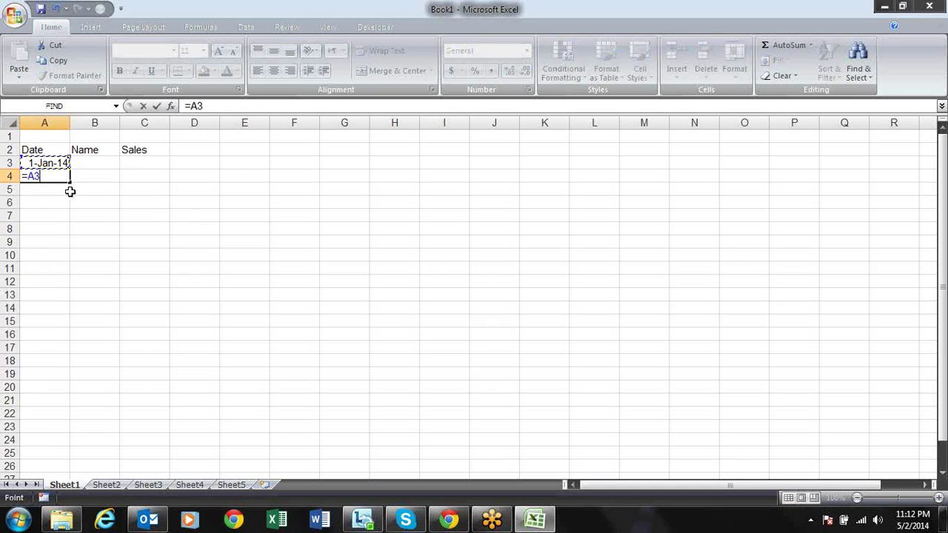
pyautogui.write("+'10")
pyautogui.press('BackSpace')
pyautogui.press('BackSpace')
pyautogui.press('BackSpace')
pyautogui.write('10')
pyautogui.press('Return')
pyautogui.press('Up')
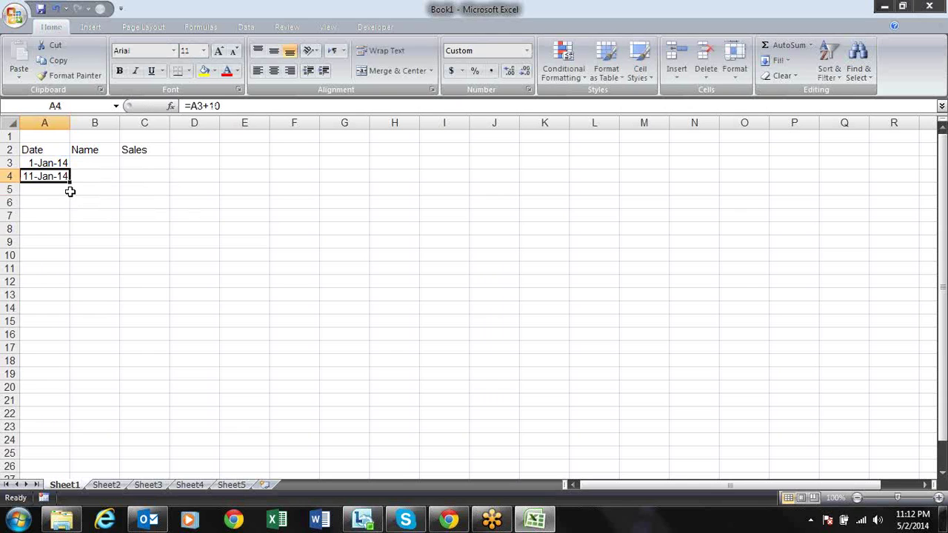
pyautogui.moveTo(70, 182); pyautogui.dragTo(62, 304)
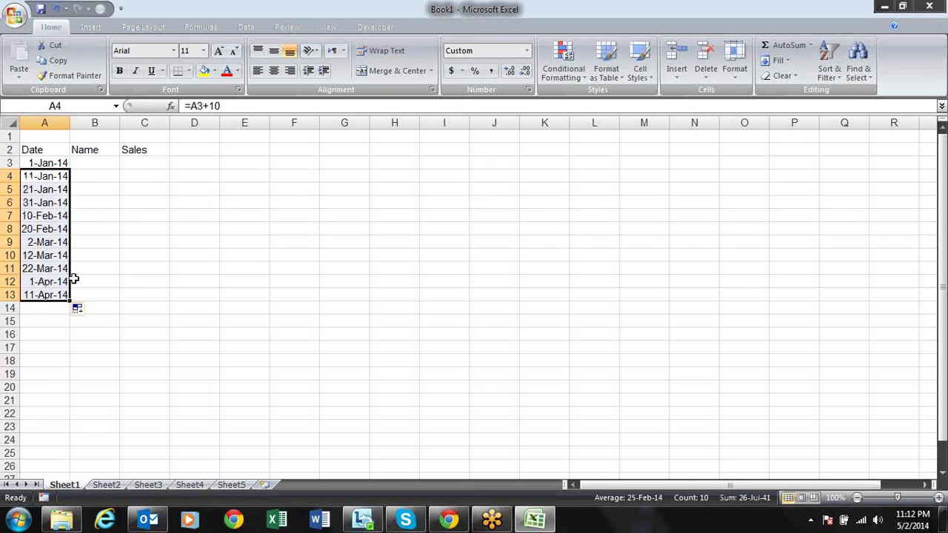
pyautogui.click(529, 90)
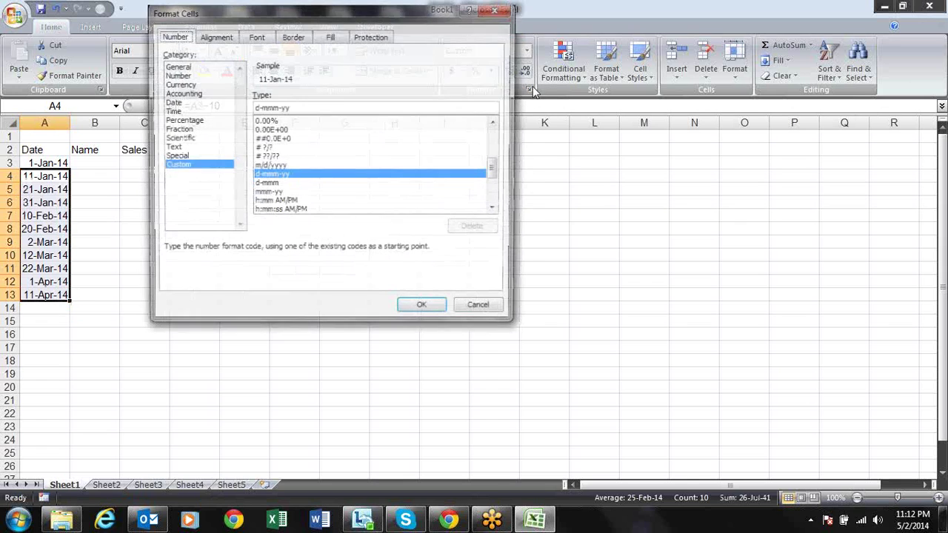
pyautogui.click(189, 67)
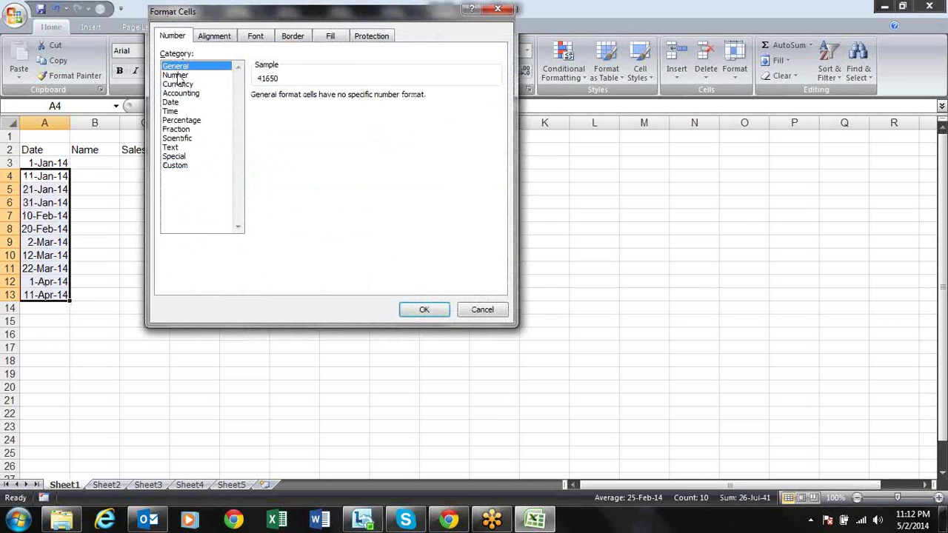
pyautogui.click(180, 75)
pyautogui.click(183, 85)
pyautogui.click(192, 93)
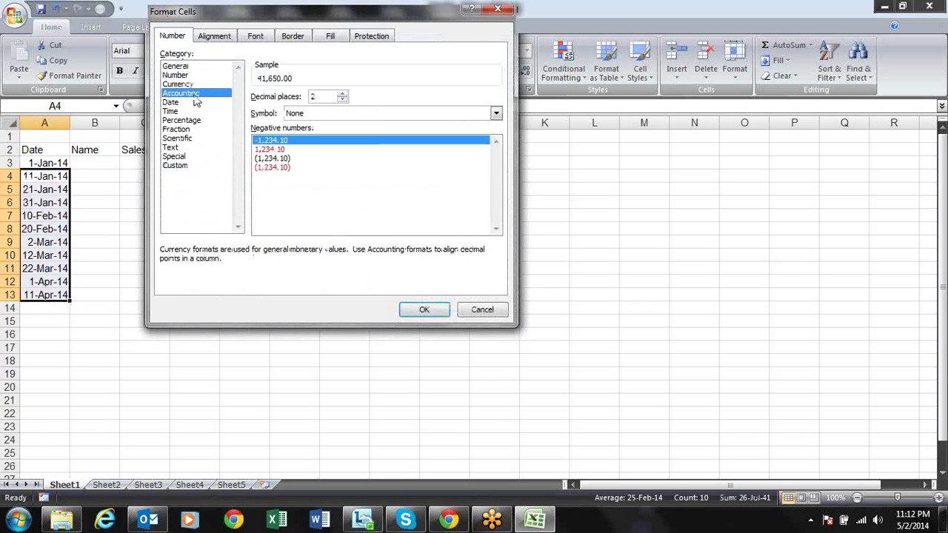
pyautogui.click(185, 104)
pyautogui.click(183, 112)
pyautogui.click(187, 121)
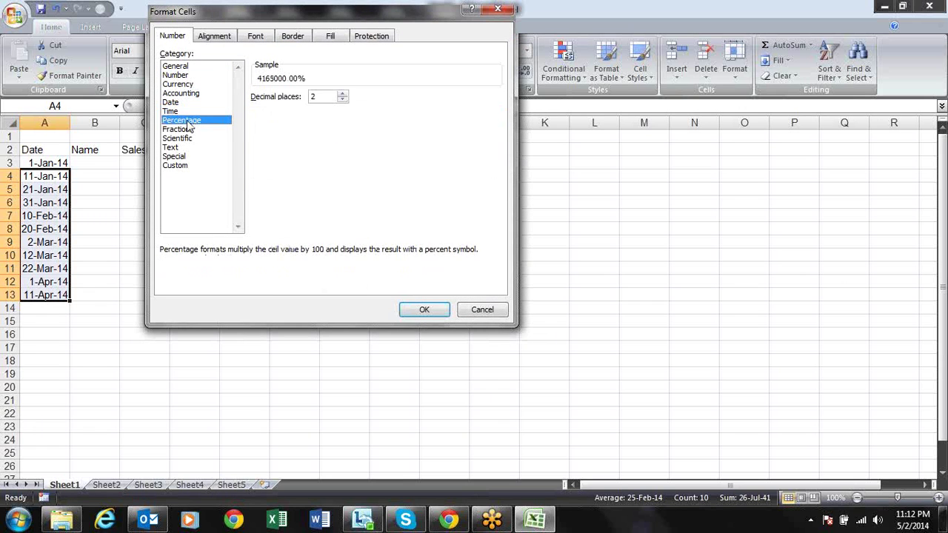
pyautogui.click(189, 131)
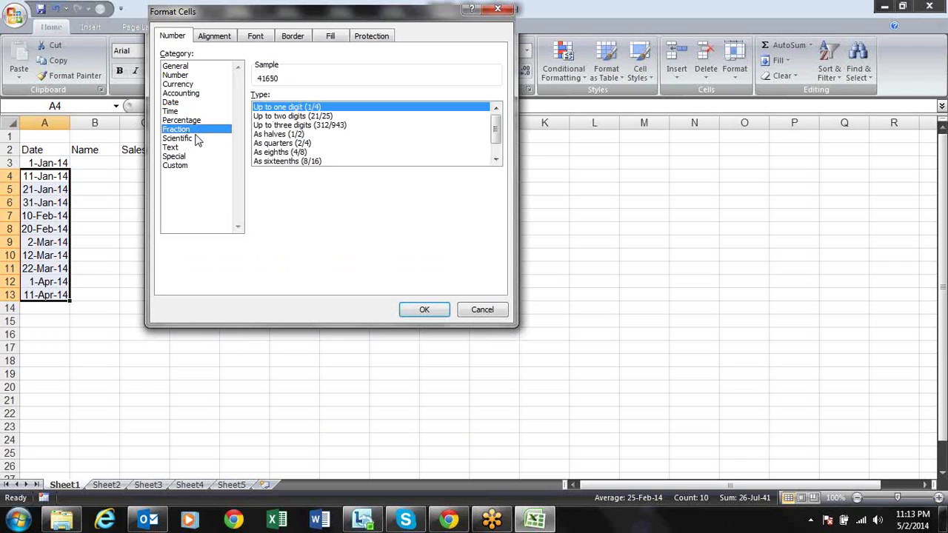
pyautogui.click(185, 170)
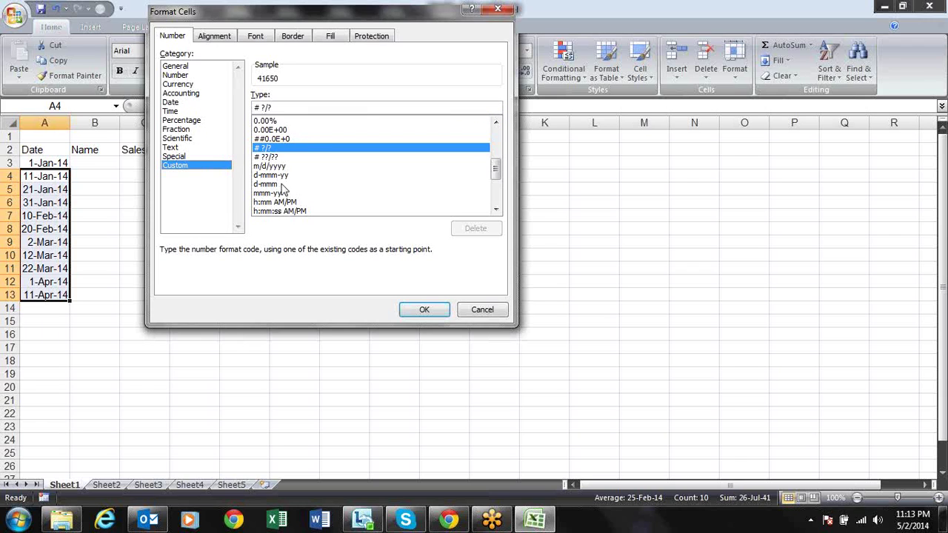
pyautogui.click(181, 67)
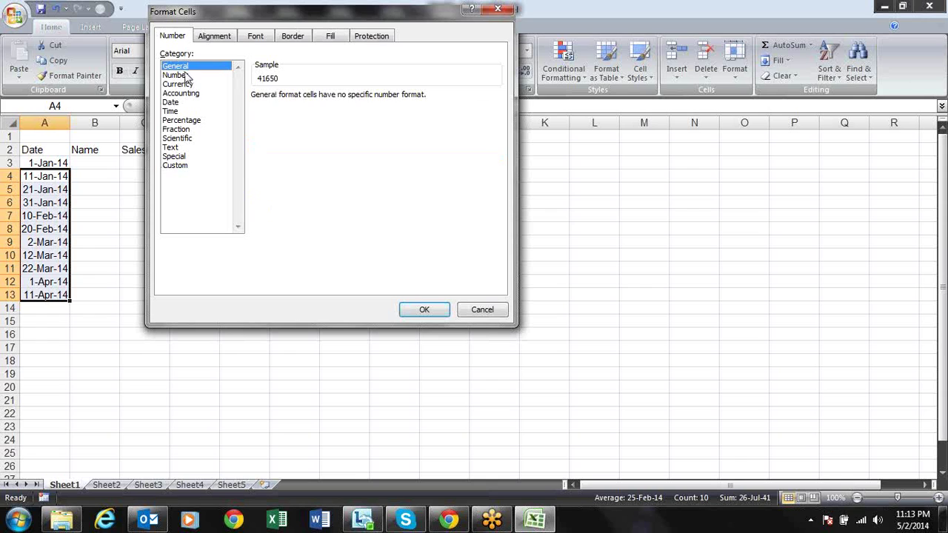
pyautogui.click(178, 75)
pyautogui.click(185, 85)
pyautogui.click(188, 94)
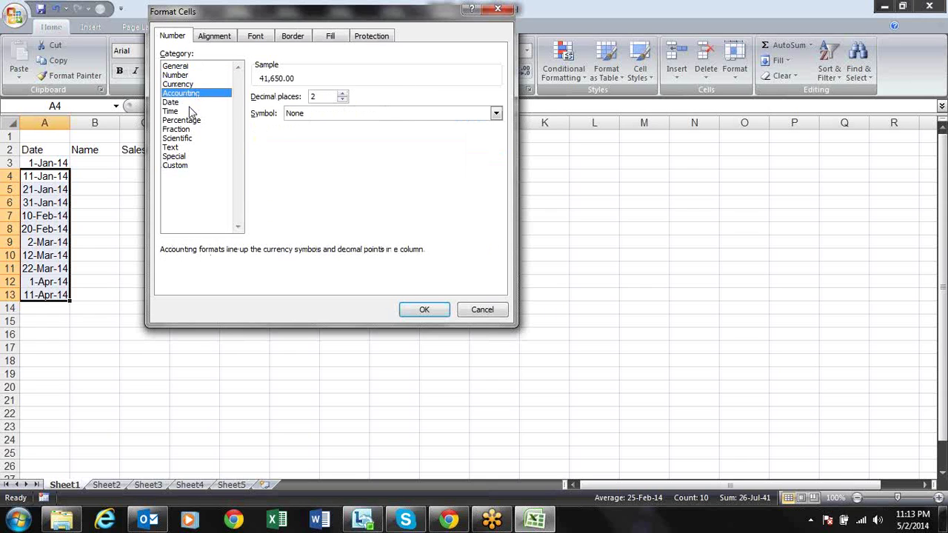
pyautogui.click(181, 103)
pyautogui.click(182, 120)
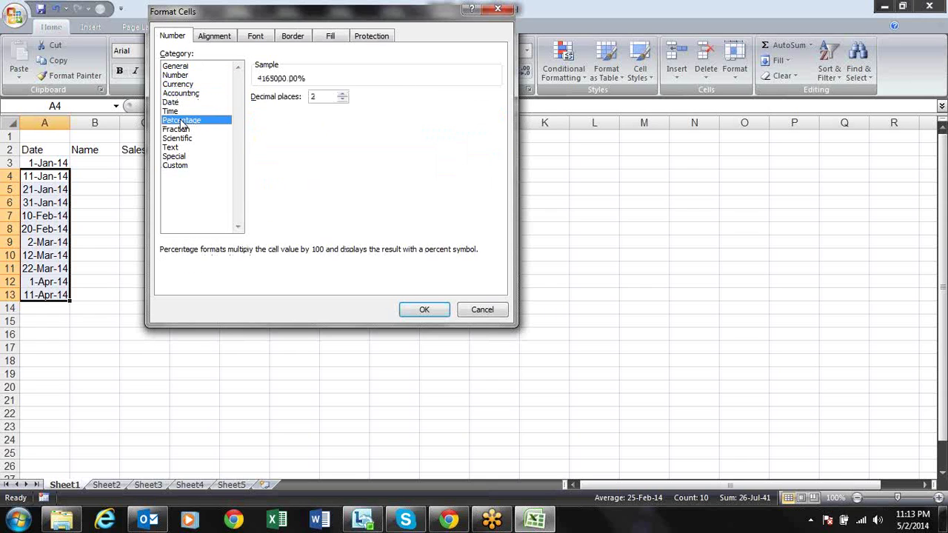
pyautogui.click(187, 166)
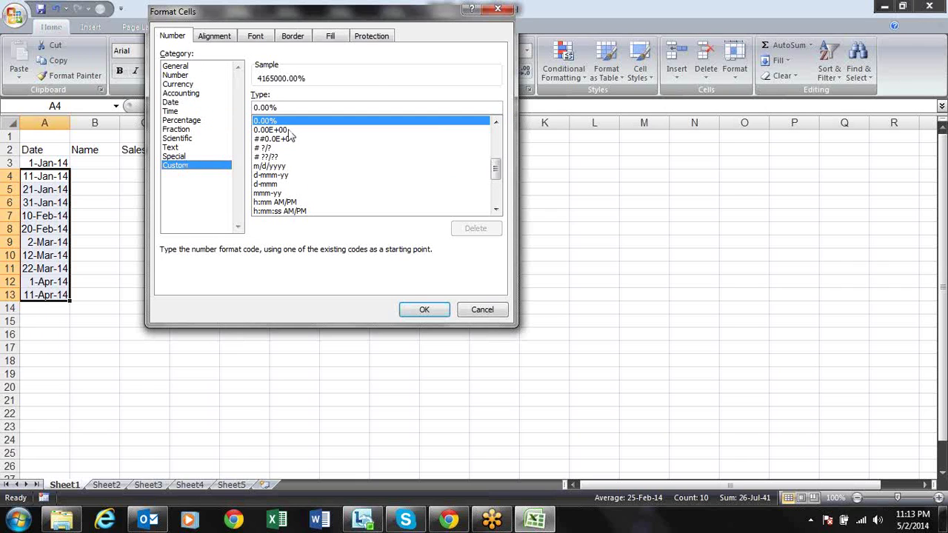
pyautogui.click(291, 131)
pyautogui.click(285, 166)
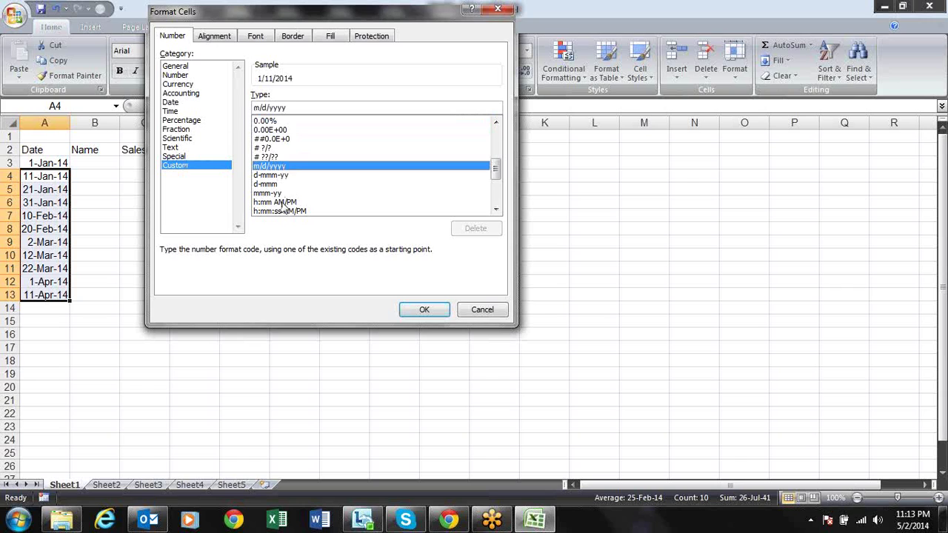
pyautogui.click(283, 194)
pyautogui.click(289, 202)
pyautogui.click(281, 184)
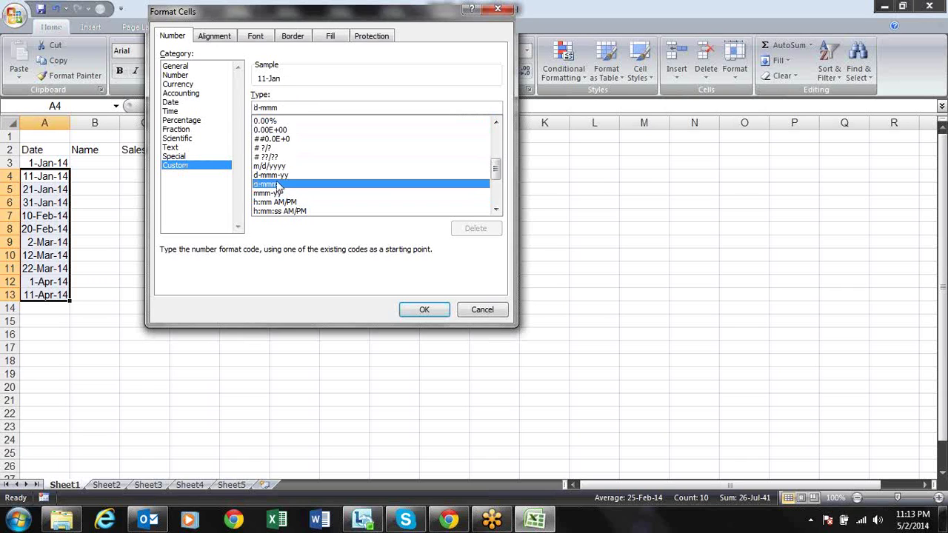
pyautogui.click(282, 166)
pyautogui.click(280, 148)
pyautogui.click(279, 139)
pyautogui.click(272, 176)
pyautogui.click(280, 193)
pyautogui.click(305, 212)
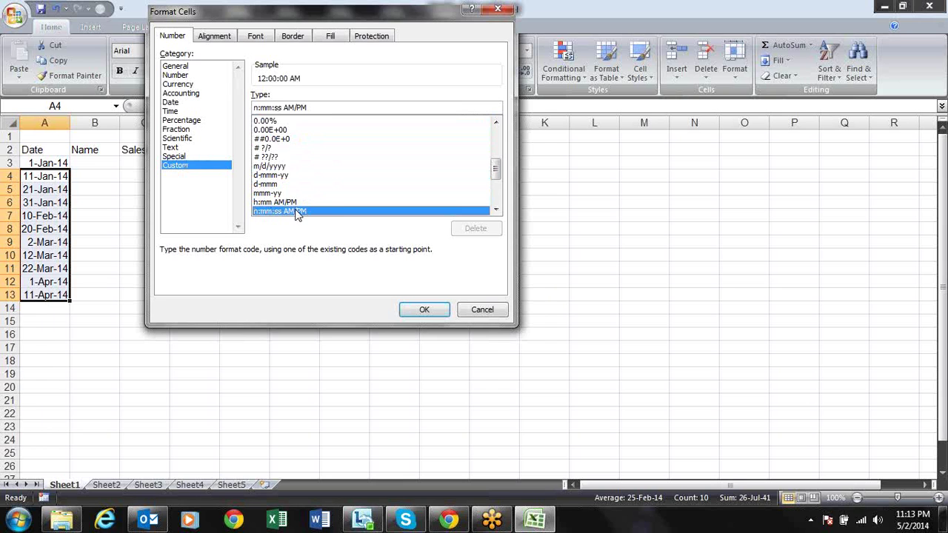
pyautogui.press('Escape')
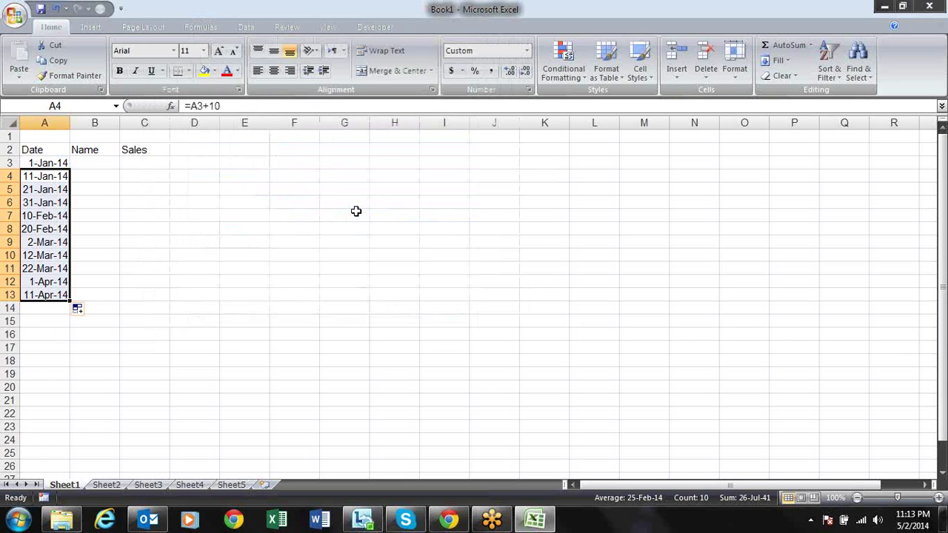
pyautogui.click(15, 15)
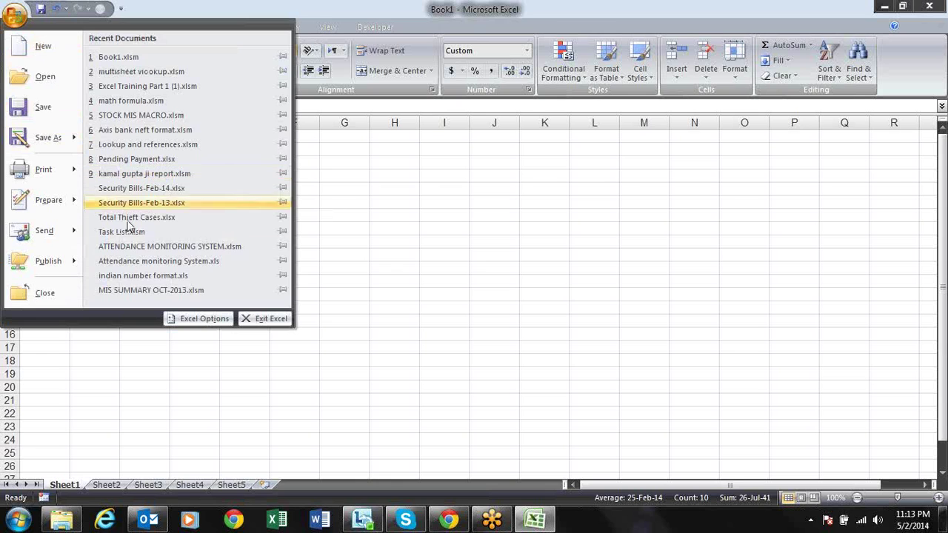
pyautogui.click(198, 318)
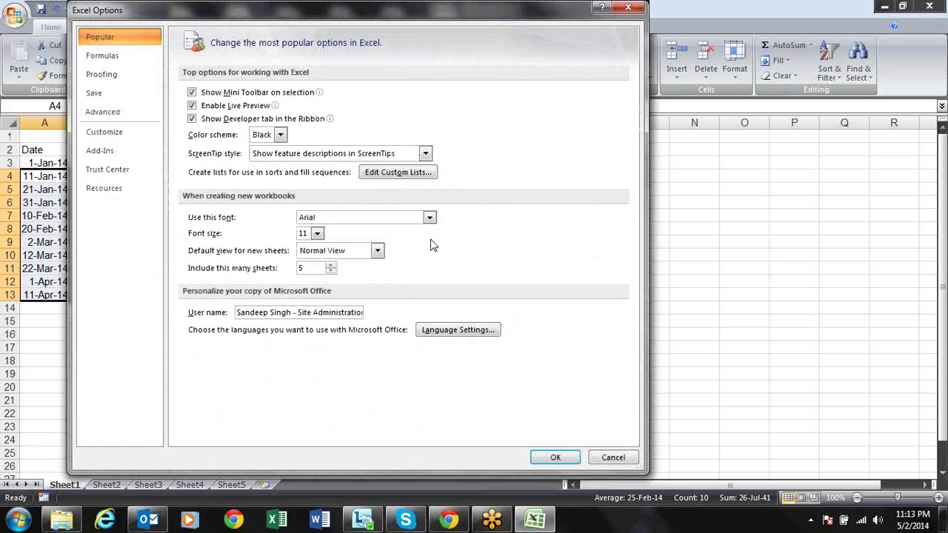
pyautogui.press('Escape')
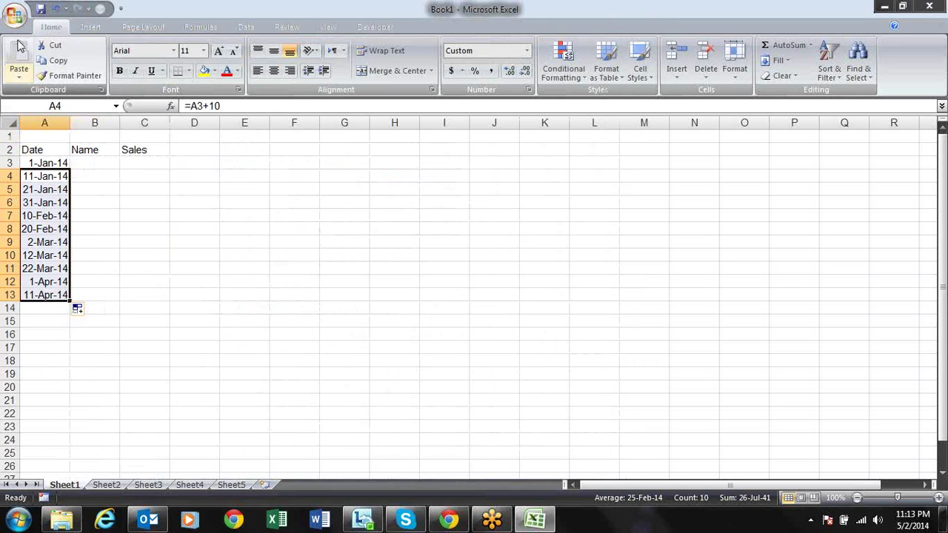
pyautogui.click(15, 14)
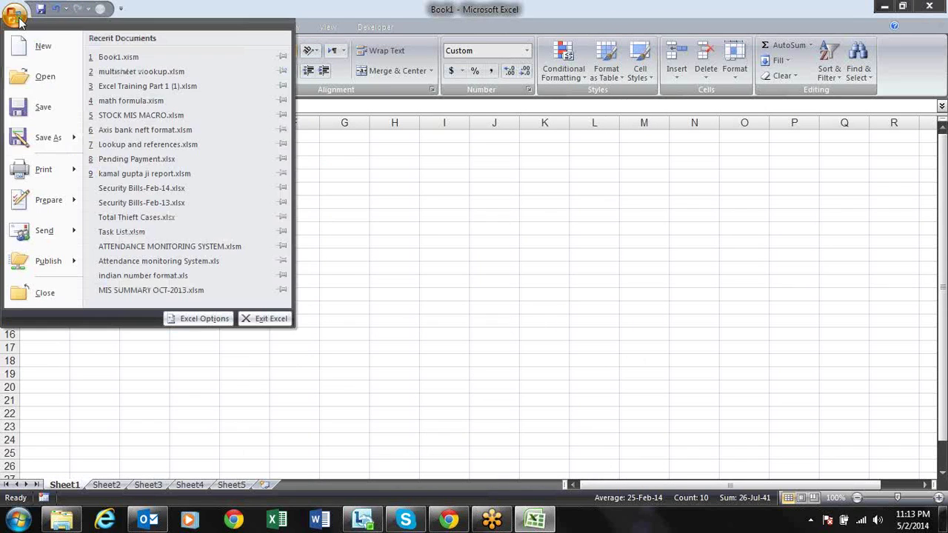
pyautogui.click(205, 320)
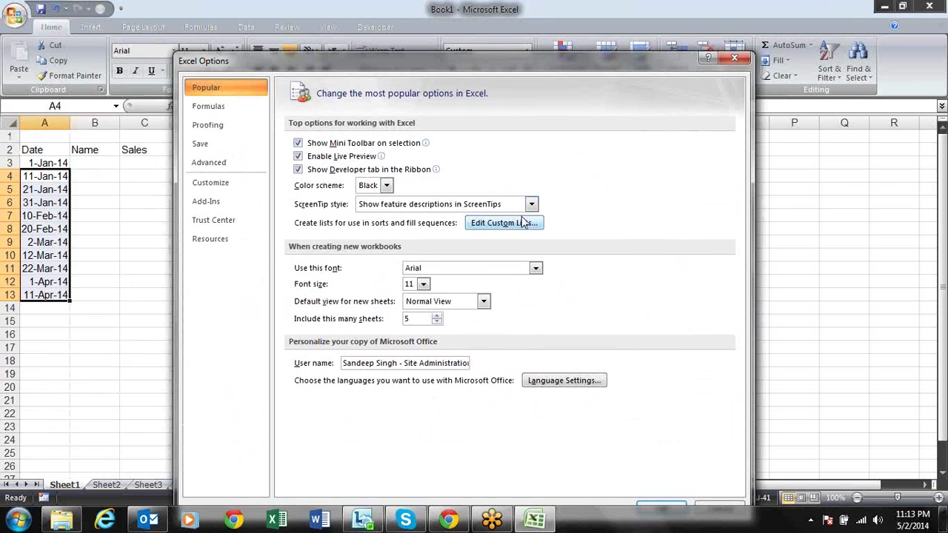
pyautogui.click(516, 224)
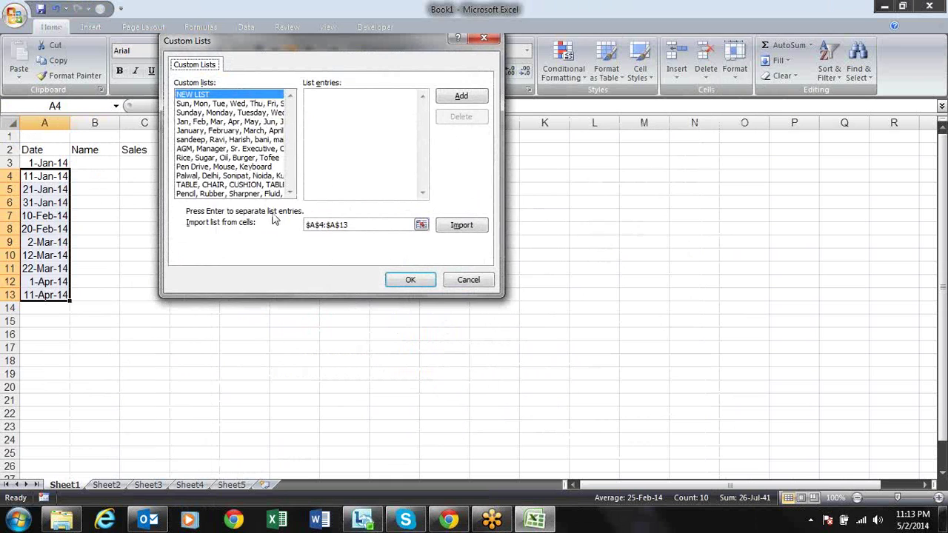
pyautogui.press('Escape')
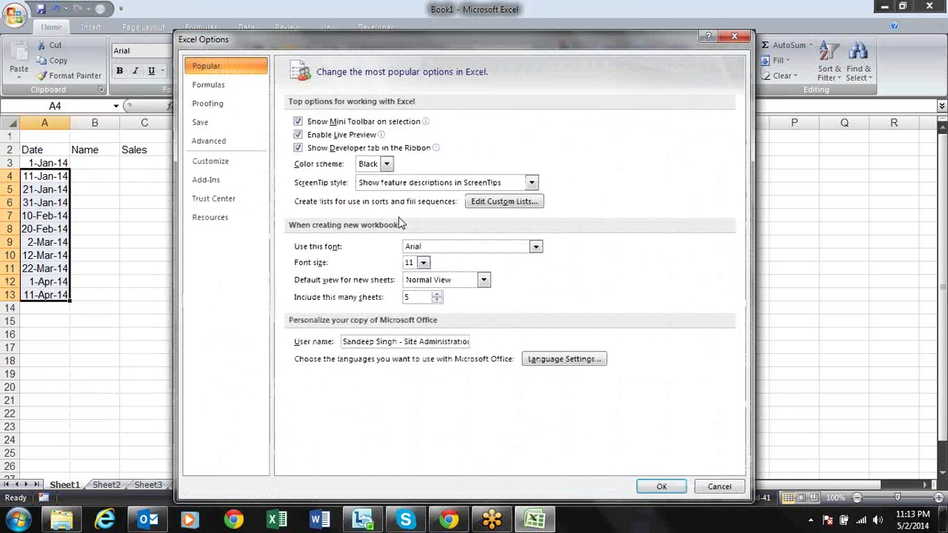
pyautogui.click(252, 86)
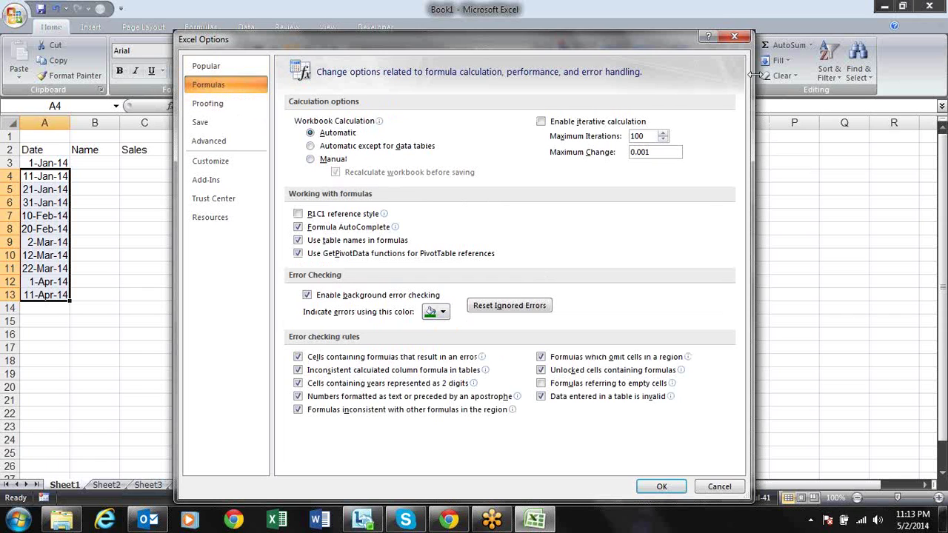
pyautogui.click(733, 36)
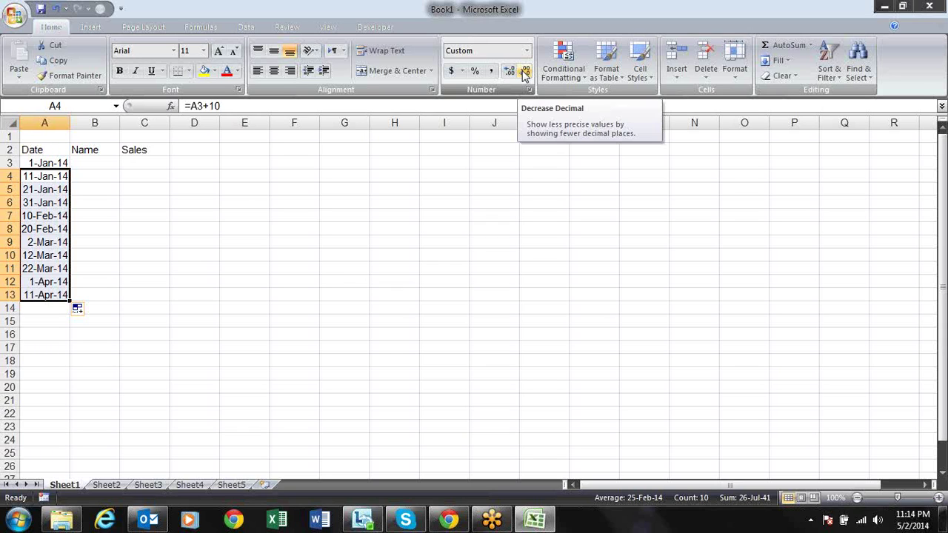
# - Type the first name in B3 and fill a repeating name series down to B13
pyautogui.press('Right')
pyautogui.press('Up')
pyautogui.press('Up')
pyautogui.press('Down')
pyautogui.write('Sandeep')
pyautogui.press('Return')
pyautogui.press('Up')
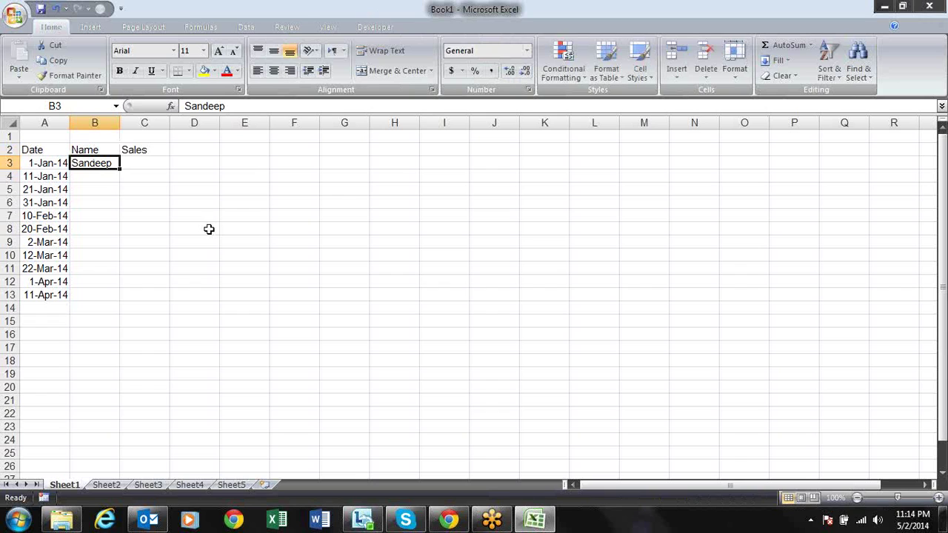
pyautogui.moveTo(119, 169); pyautogui.dragTo(106, 296)
pyautogui.moveTo(140, 165); pyautogui.dragTo(136, 294)
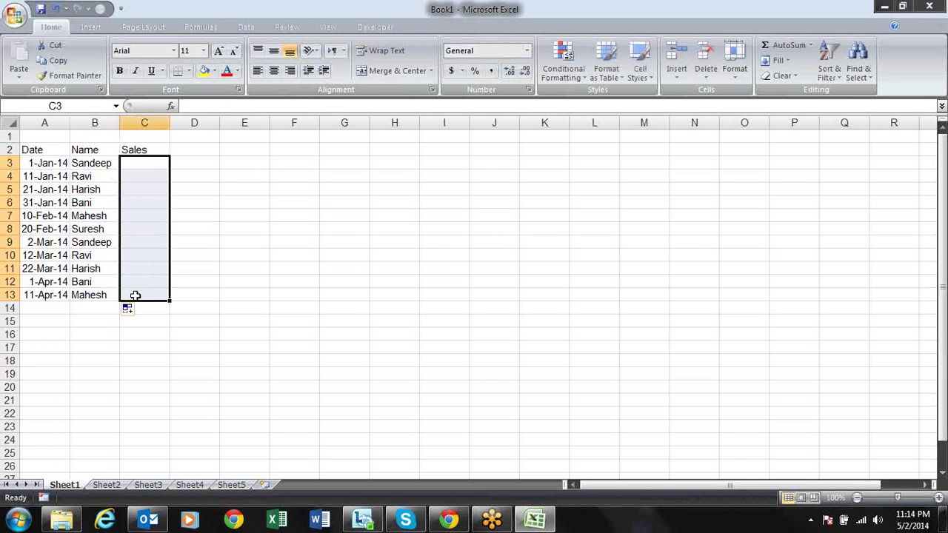
# - Enter =RANDBETWEEN(10,90) into all of C3:C13 at once and recalculate with F9
pyautogui.write('=ra')
pyautogui.press('Down')
pyautogui.press('Down')
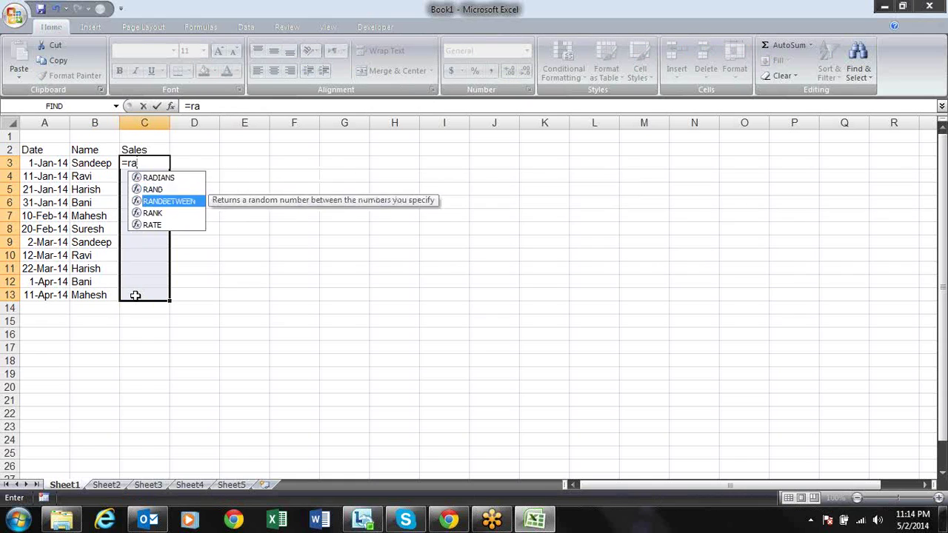
pyautogui.press('Tab')
pyautogui.write('10,90)')
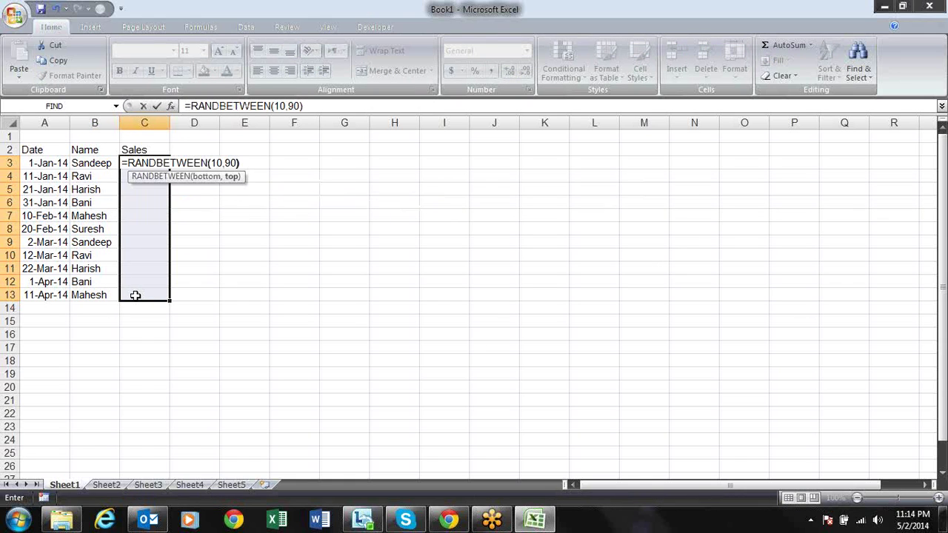
pyautogui.click(220, 167)
pyautogui.hotkey('ctrl', 'Return')
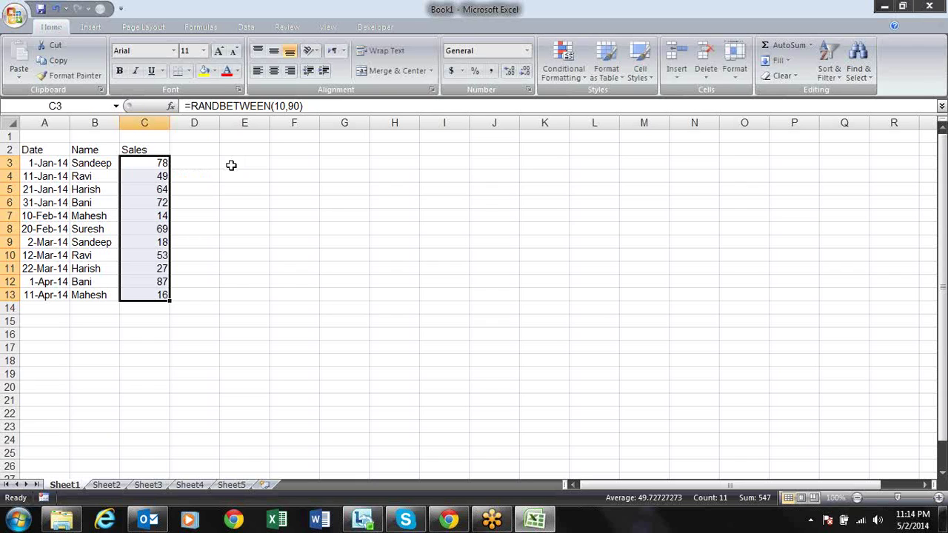
pyautogui.press('F9')
pyautogui.press('F9')
pyautogui.press('F9')
pyautogui.press('F9')
# - Paste the Sales figures over themselves as values, undo to restore the RANDBETWEEN formulas, and show the Formulas tab
pyautogui.hotkey('ctrl', 'c')
pyautogui.hotkey('alt', 'e')
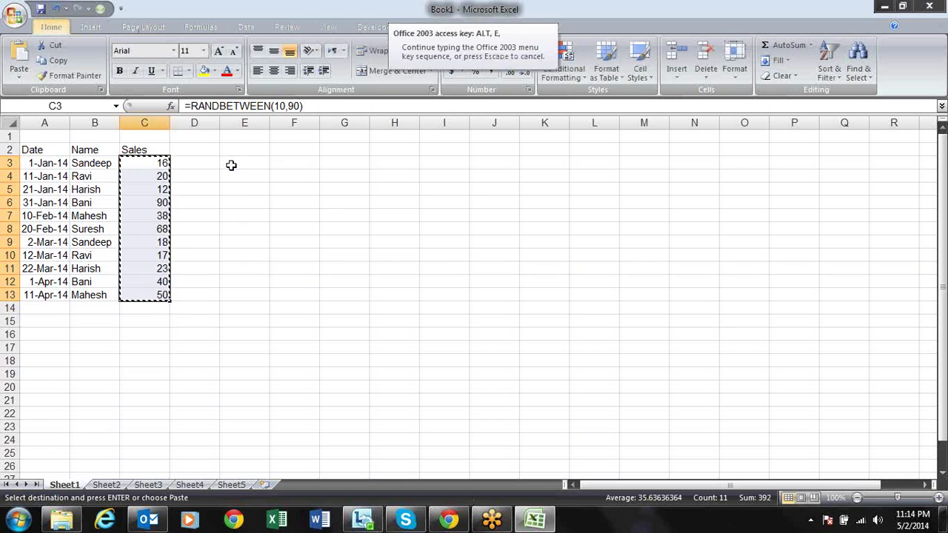
pyautogui.press('s')
pyautogui.press('v')
pyautogui.press('Return')
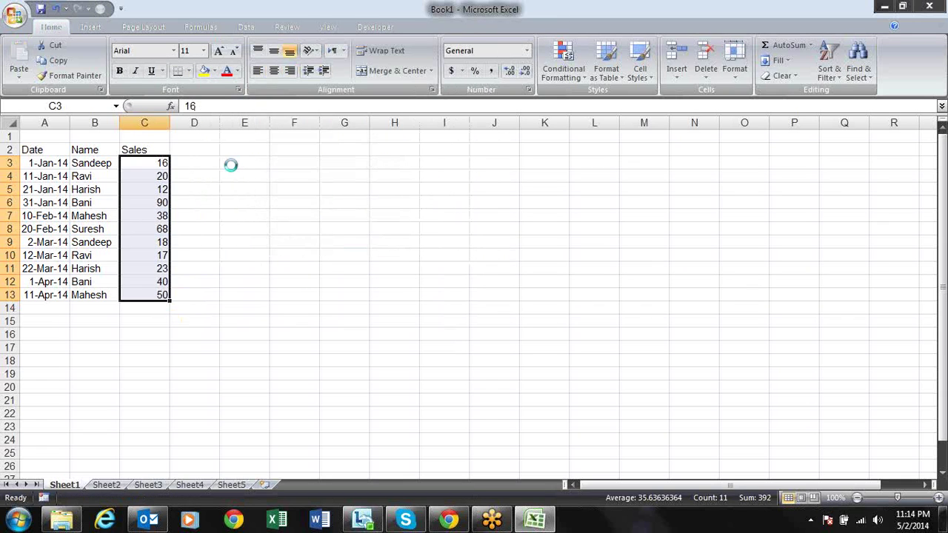
pyautogui.hotkey('ctrl', 'z')
pyautogui.press('Escape')
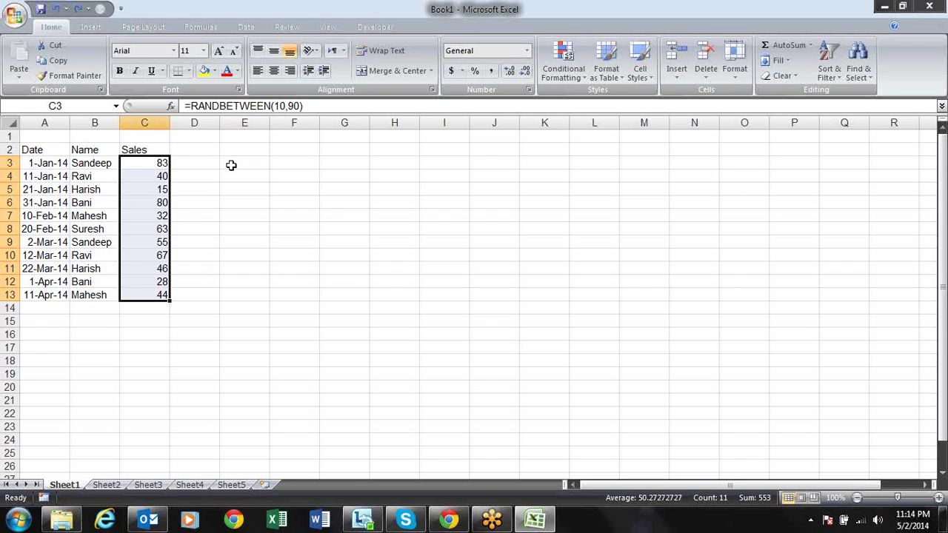
pyautogui.click(210, 30)
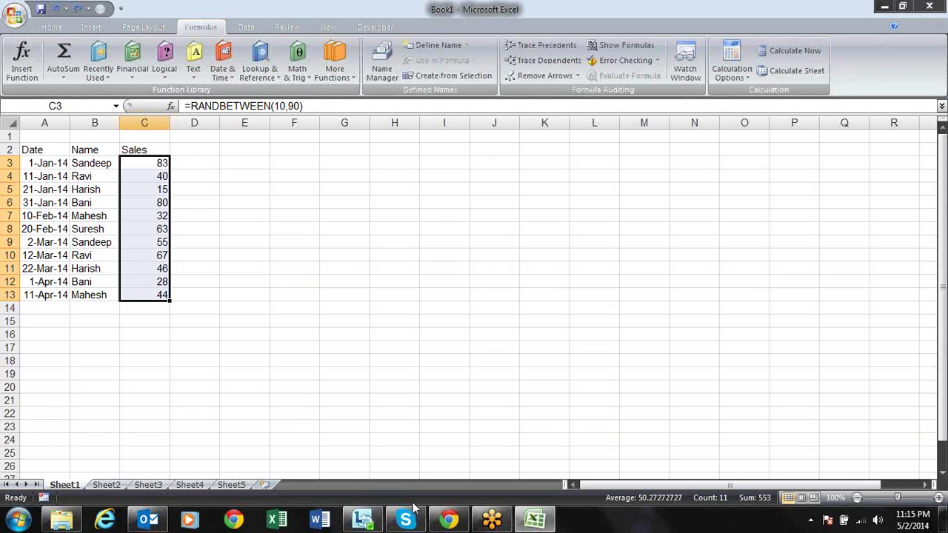
pyautogui.click(449, 519)
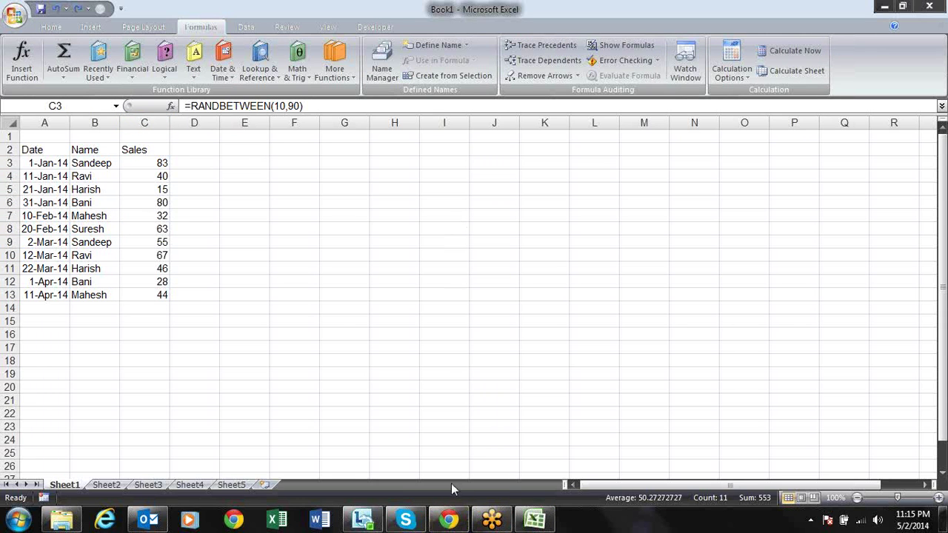
pyautogui.click(448, 518)
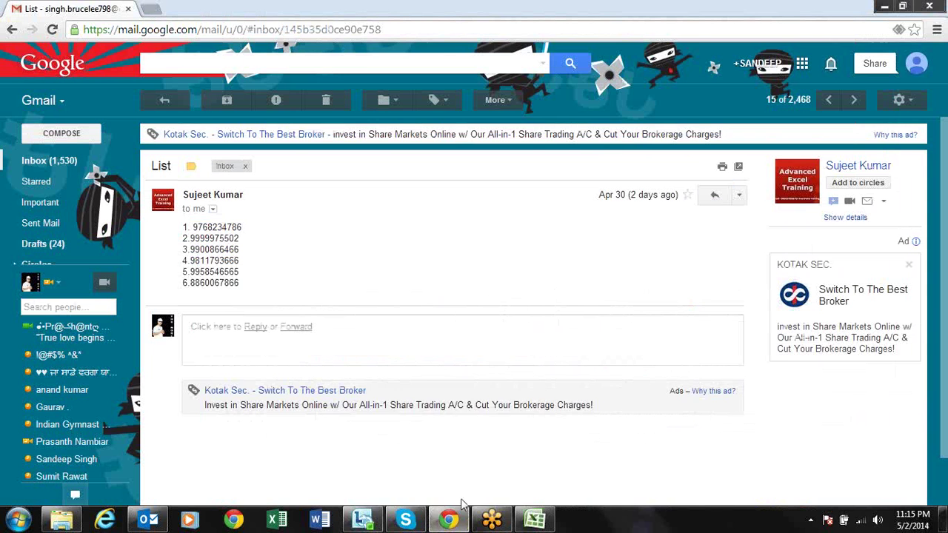
pyautogui.click(296, 29)
pyautogui.write('www.google.com')
pyautogui.press('Return')
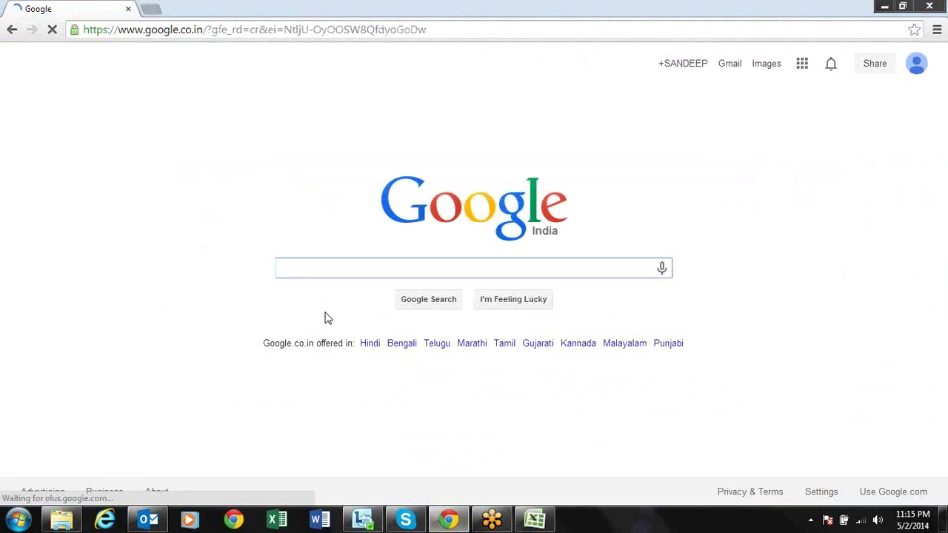
pyautogui.write('randbetween in rus')
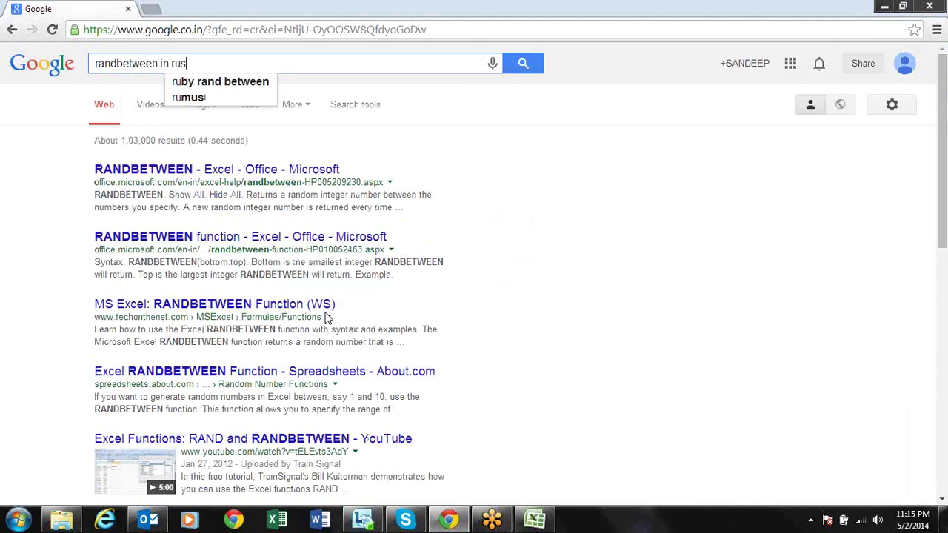
pyautogui.write('sian')
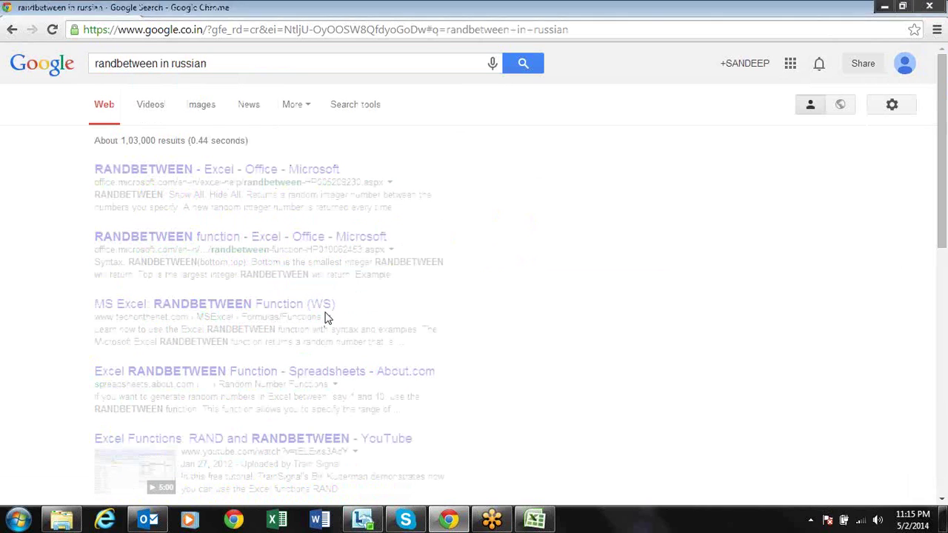
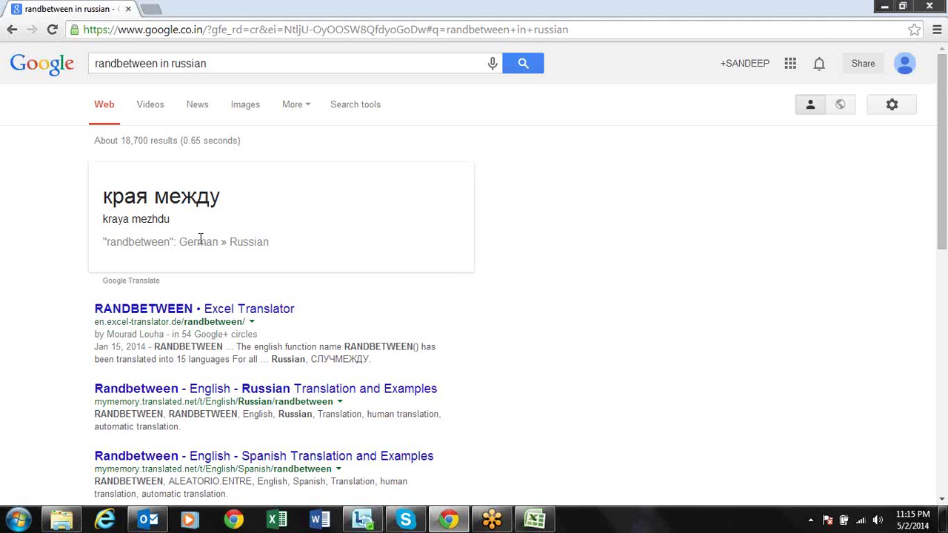
pyautogui.hotkey('alt', 'Tab')
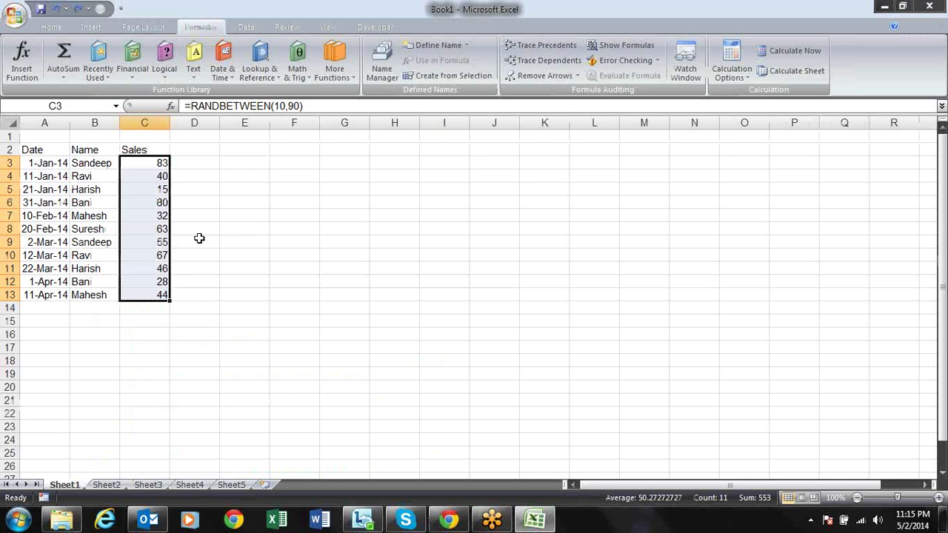
pyautogui.click(297, 201)
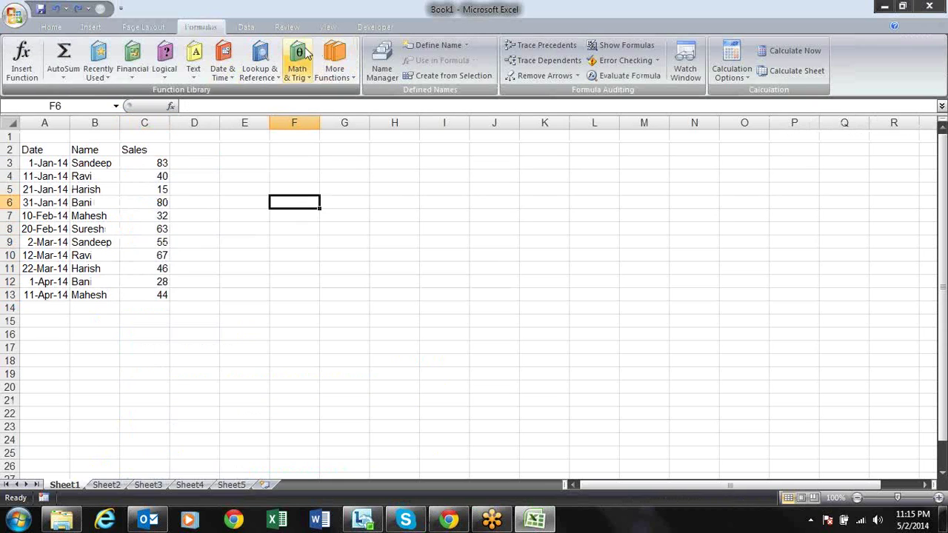
pyautogui.click(345, 73)
pyautogui.moveTo(355, 93)
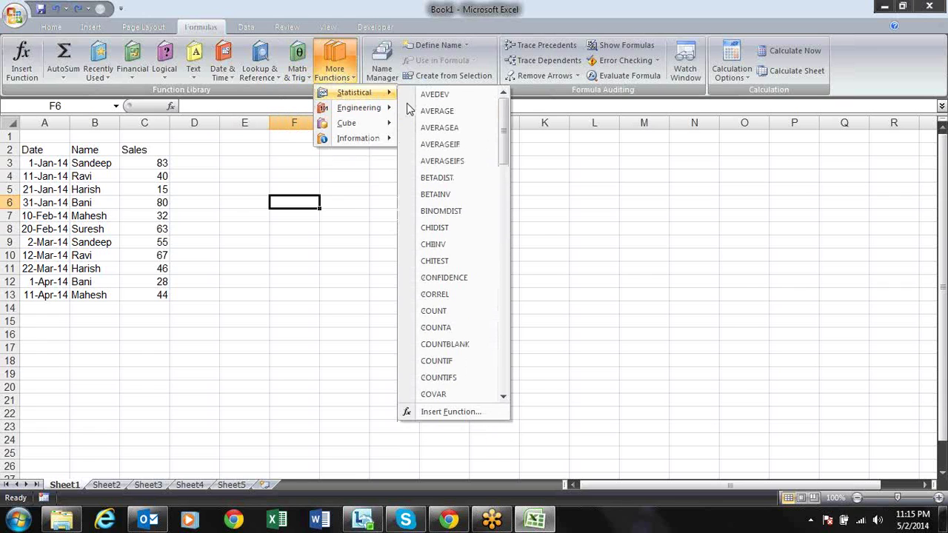
pyautogui.moveTo(506, 128)
pyautogui.mouseDown()
pyautogui.moveTo(489, 371)
pyautogui.moveTo(502, 120)
pyautogui.moveTo(505, 242)
pyautogui.mouseUp()
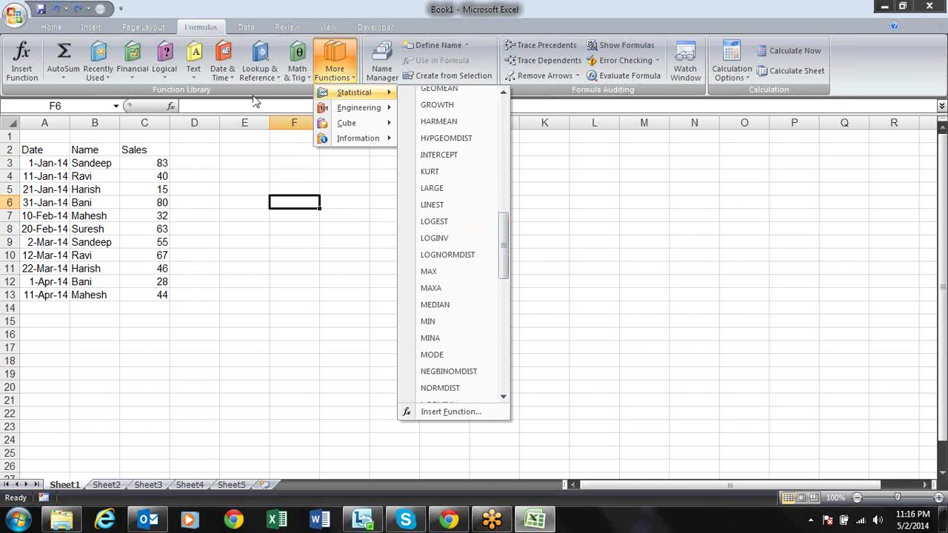
pyautogui.click(264, 73)
pyautogui.click(300, 84)
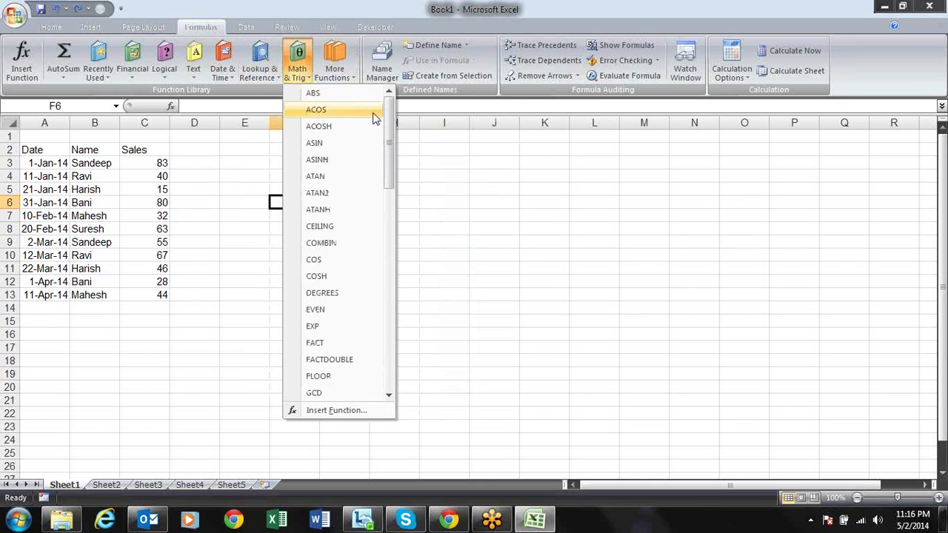
pyautogui.moveTo(388, 129); pyautogui.dragTo(383, 245)
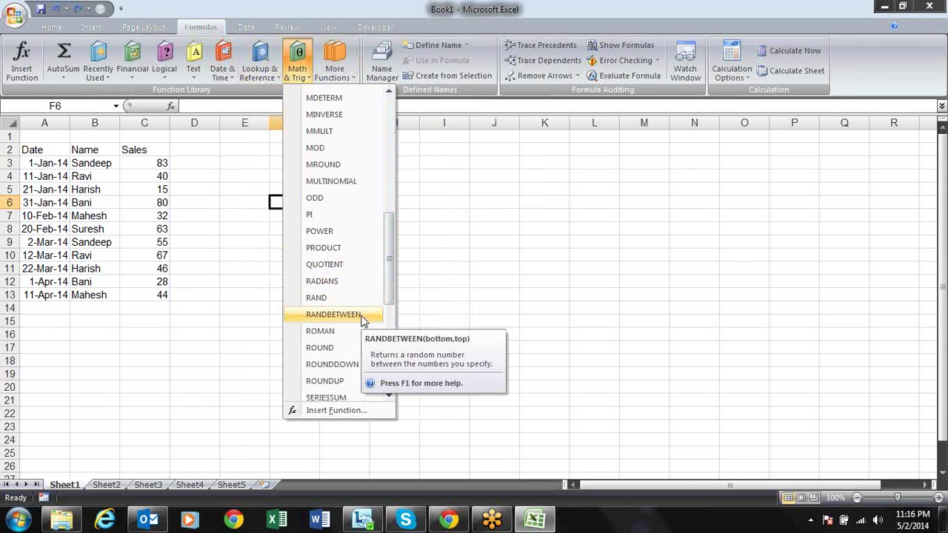
pyautogui.click(194, 186)
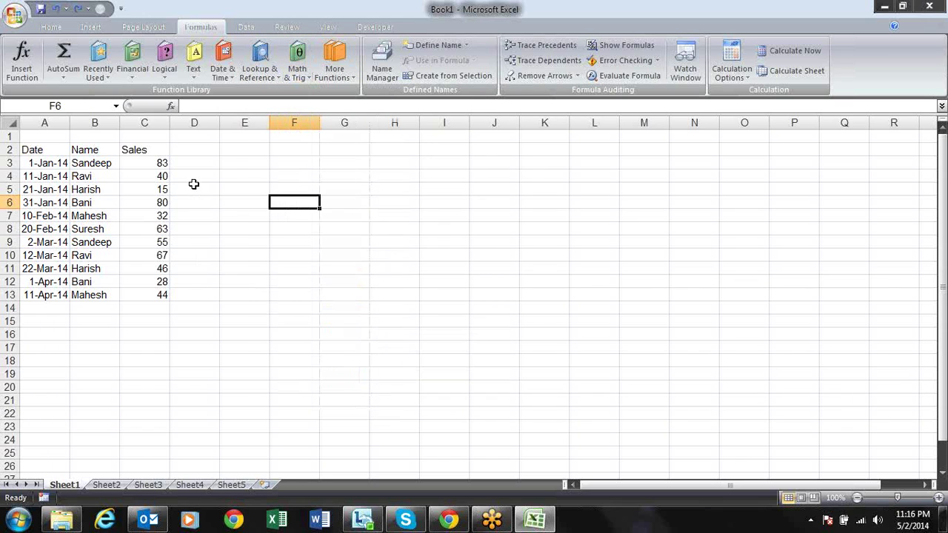
# - Fill the Date/Name/Sales header row A2:C2 yellow
pyautogui.click(41, 150)
pyautogui.hotkey('ctrl', 'a')
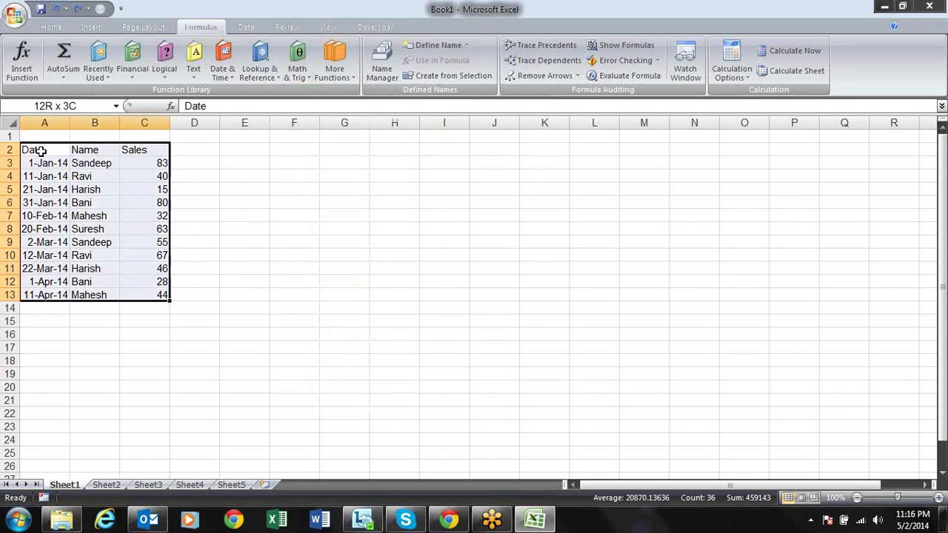
pyautogui.hotkey('alt', 'h')
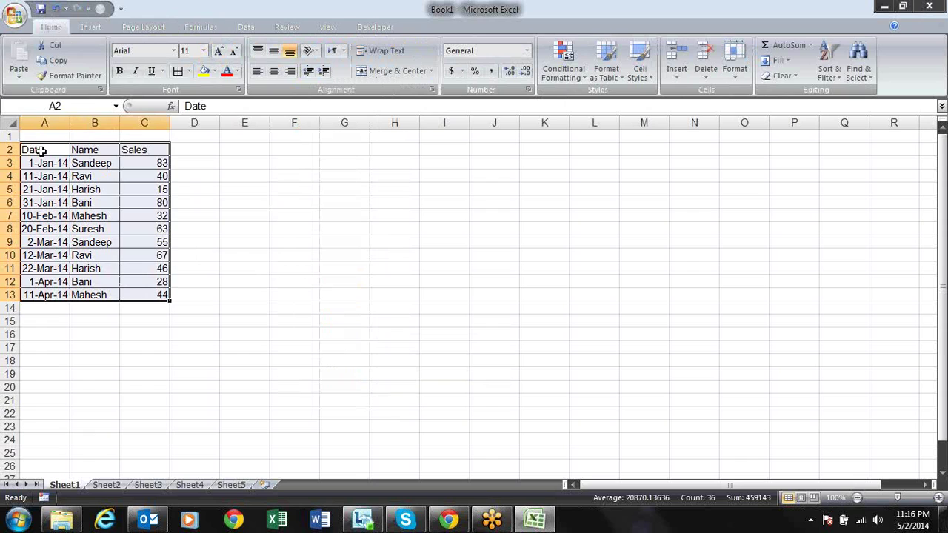
pyautogui.moveTo(41, 150); pyautogui.dragTo(144, 151)
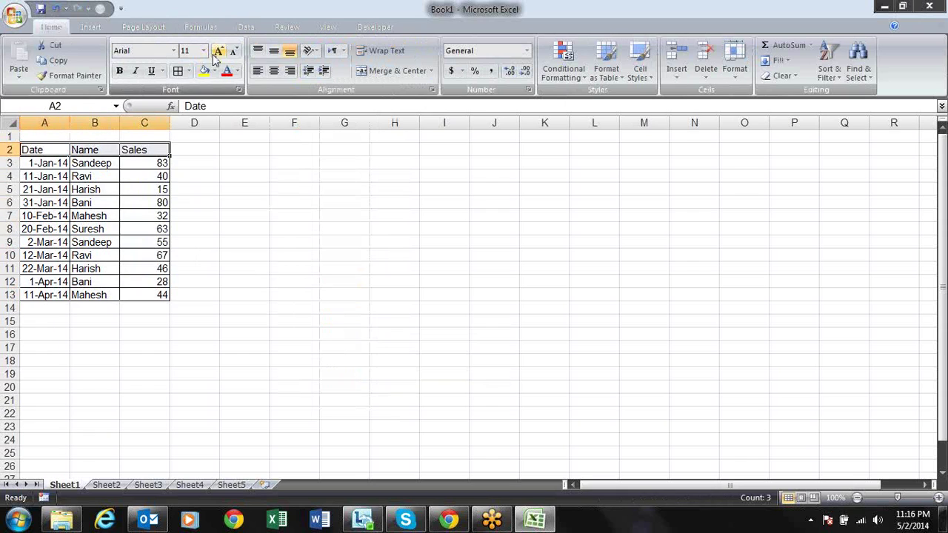
pyautogui.click(204, 70)
# - Shade the data rows A3:C13 light blue
pyautogui.press('Down')
pyautogui.hotkey('shift', 'Right')
pyautogui.hotkey('shift', 'Right')
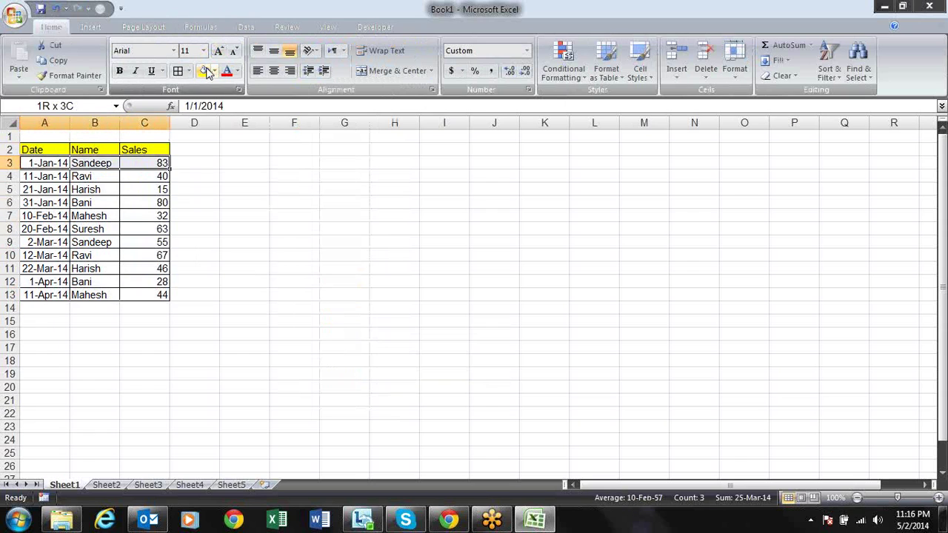
pyautogui.hotkey('shift', 'Down')
pyautogui.hotkey('shift', 'Down')
pyautogui.hotkey('shift', 'Down')
pyautogui.hotkey('shift', 'Down')
pyautogui.hotkey('shift', 'Down')
pyautogui.hotkey('shift', 'Down')
pyautogui.hotkey('shift', 'Down')
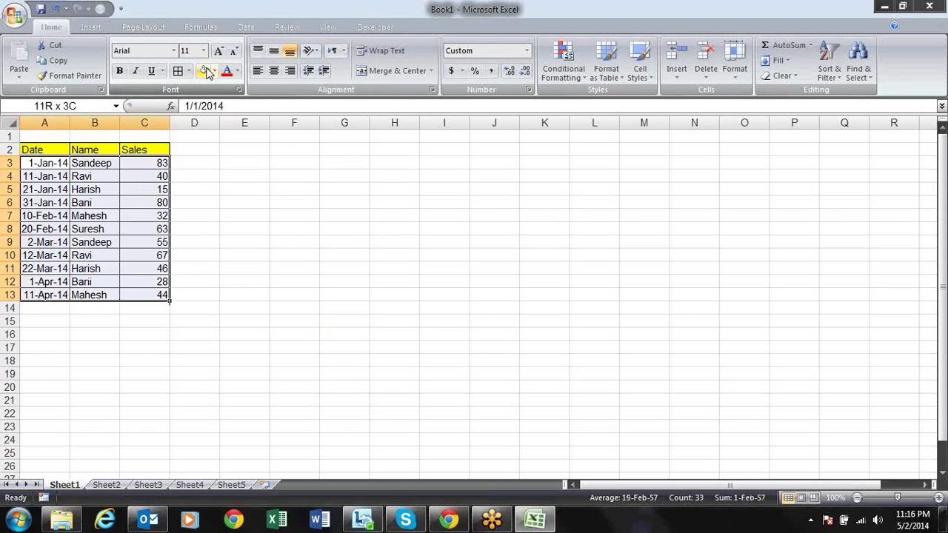
pyautogui.click(214, 71)
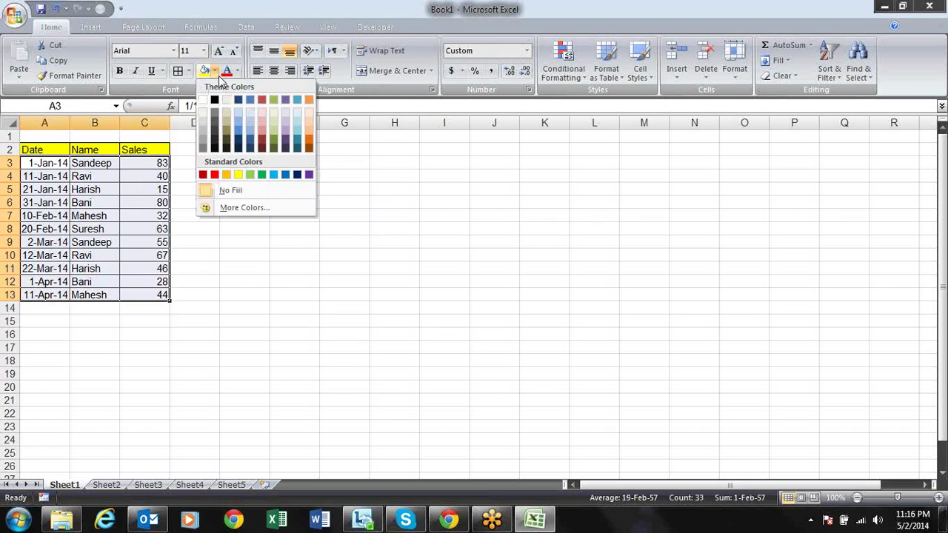
pyautogui.click(249, 126)
# - Show the Sales values in C3:C13 with two decimal places
pyautogui.press('Tab')
pyautogui.press('Tab')
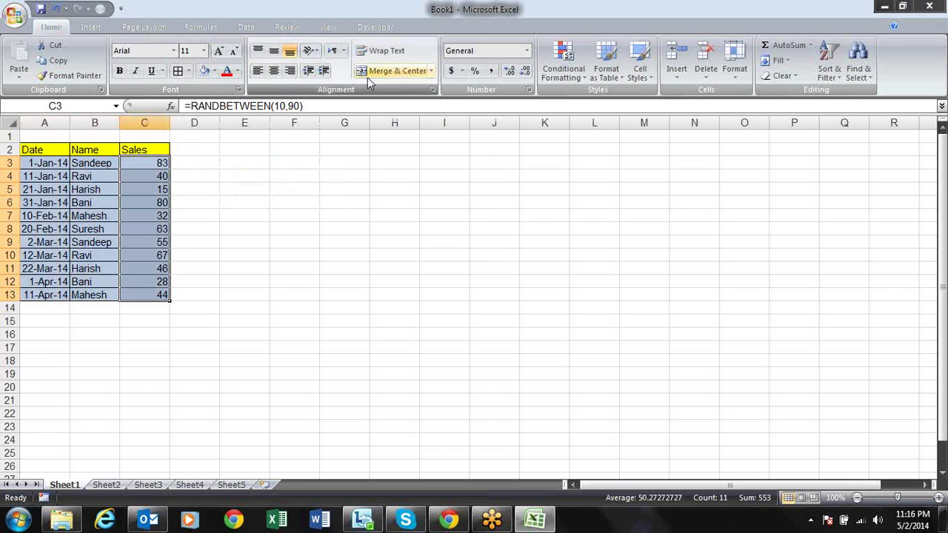
pyautogui.click(509, 71)
pyautogui.click(509, 72)
pyautogui.press('Right')
pyautogui.press('Right')
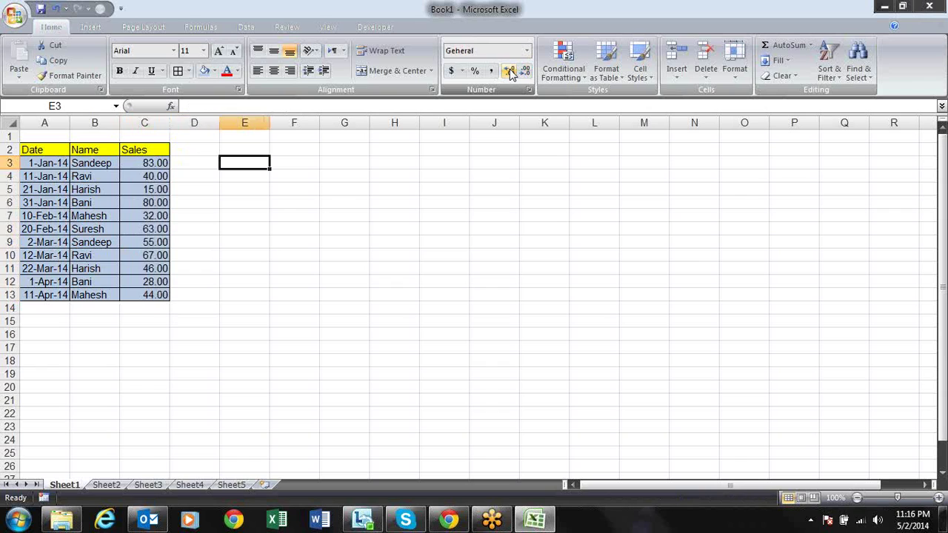
# - Make the header row A2:C2 bold
pyautogui.press('Up')
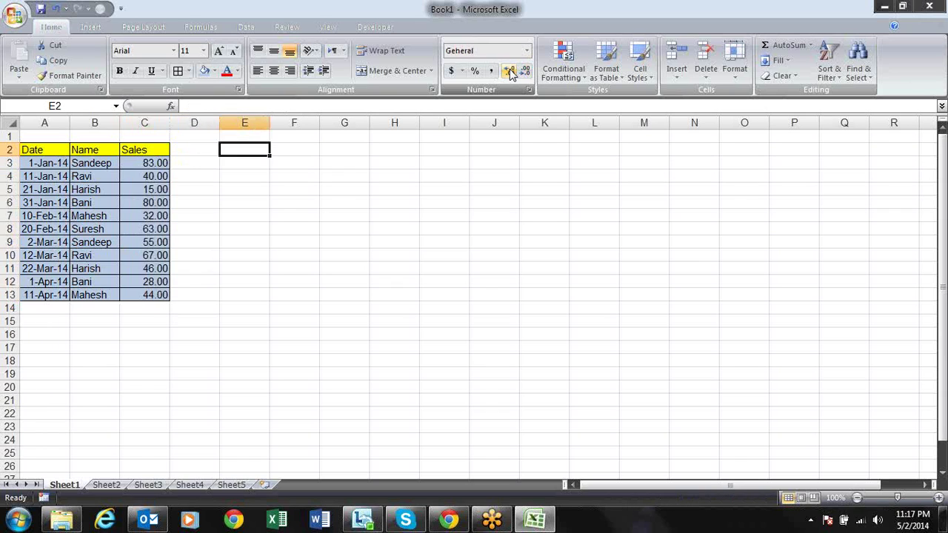
pyautogui.press('Left')
pyautogui.press('Left')
pyautogui.hotkey('shift', 'Left')
pyautogui.hotkey('shift', 'Left')
pyautogui.hotkey('ctrl', 'b')
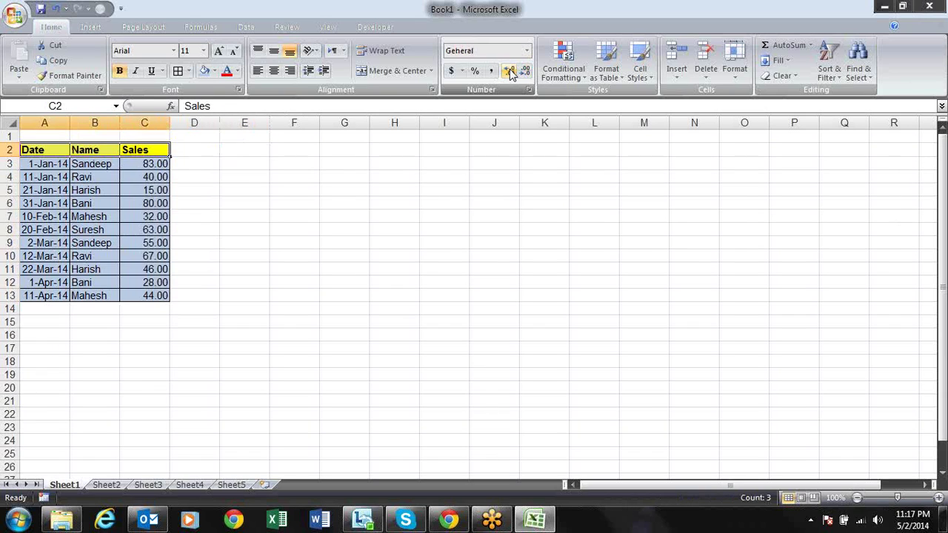
pyautogui.press('Right')
pyautogui.press('Left')
pyautogui.press('Left')
pyautogui.press('Left')
# - Copy the whole table A2:C13
pyautogui.hotkey('ctrl', 'a')
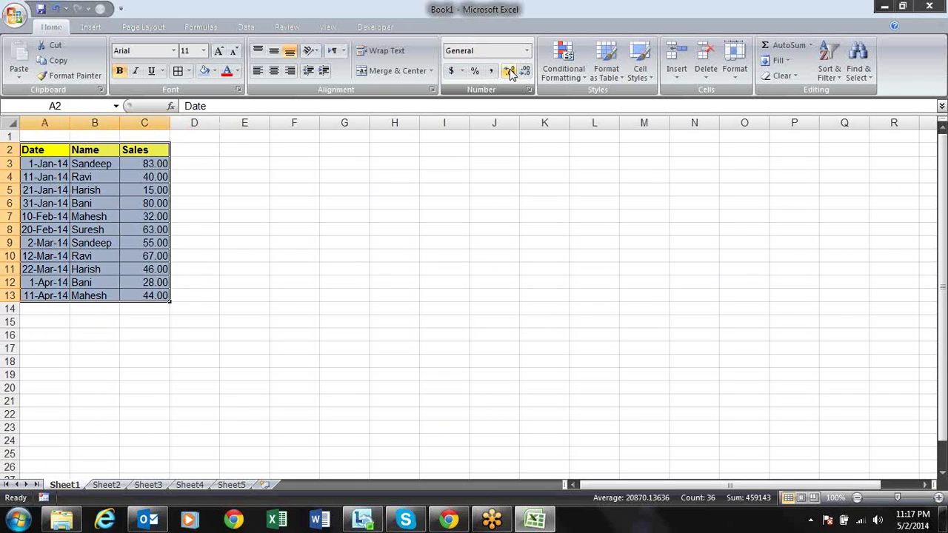
pyautogui.hotkey('ctrl', 'c')
pyautogui.press('Right')
# - Paste only the table's values into G2 using Paste Special > Values
pyautogui.press('Right')
pyautogui.press('Right')
pyautogui.press('Right')
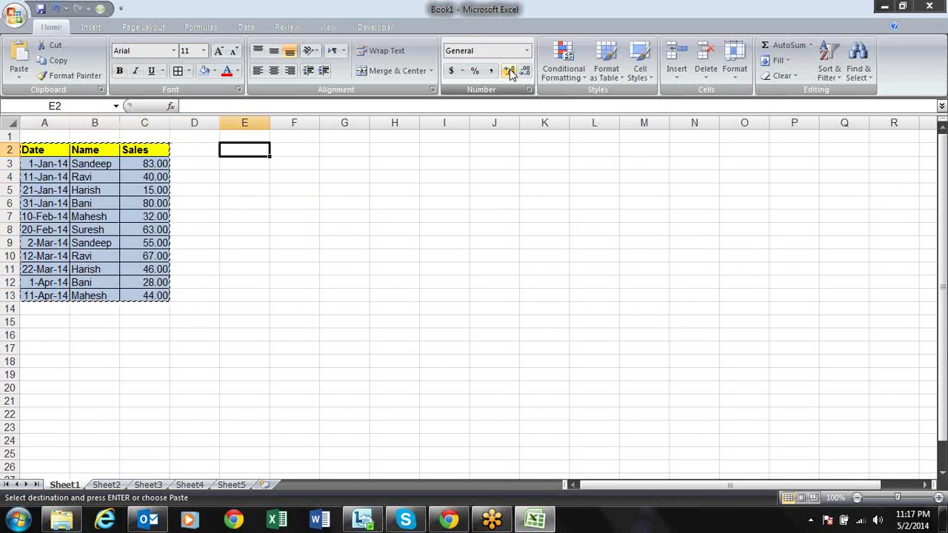
pyautogui.press('Right')
pyautogui.press('Right')
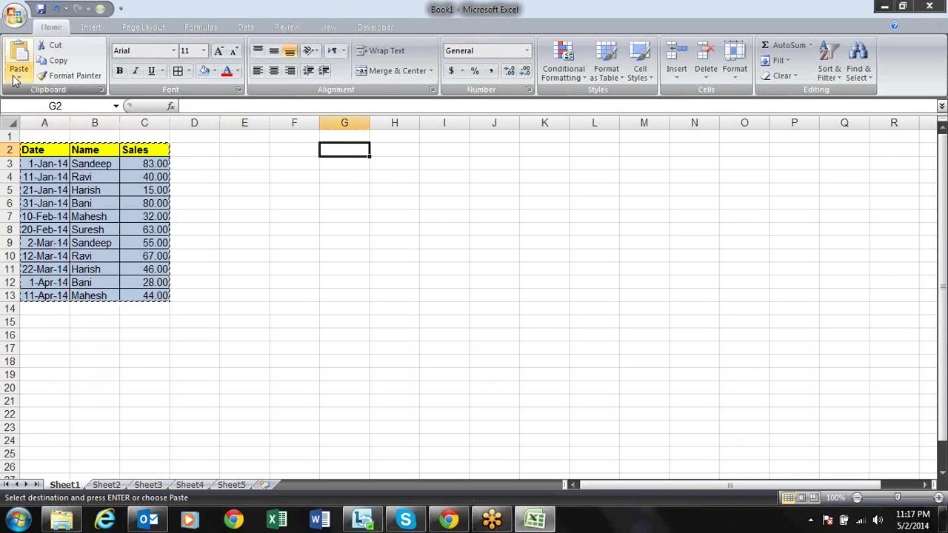
pyautogui.click(18, 78)
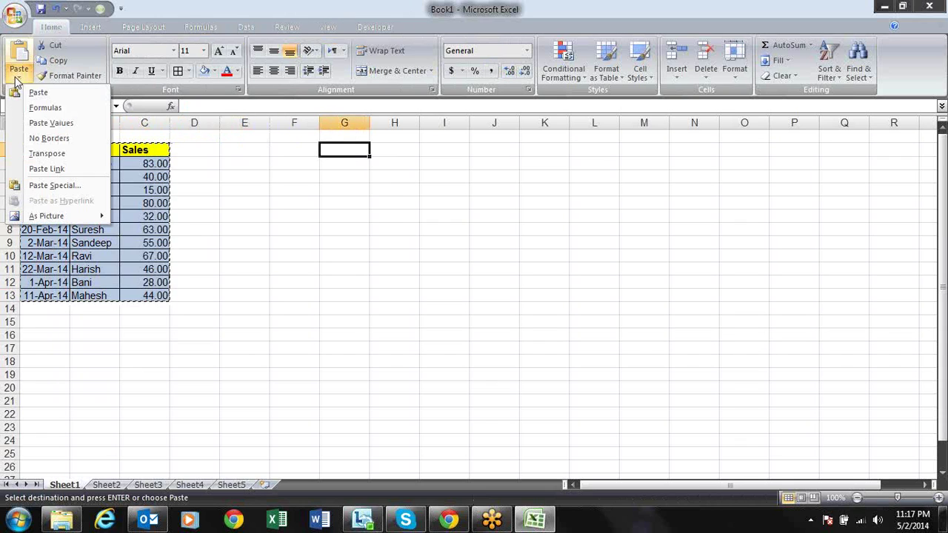
pyautogui.click(65, 188)
pyautogui.moveTo(234, 67); pyautogui.dragTo(591, 145)
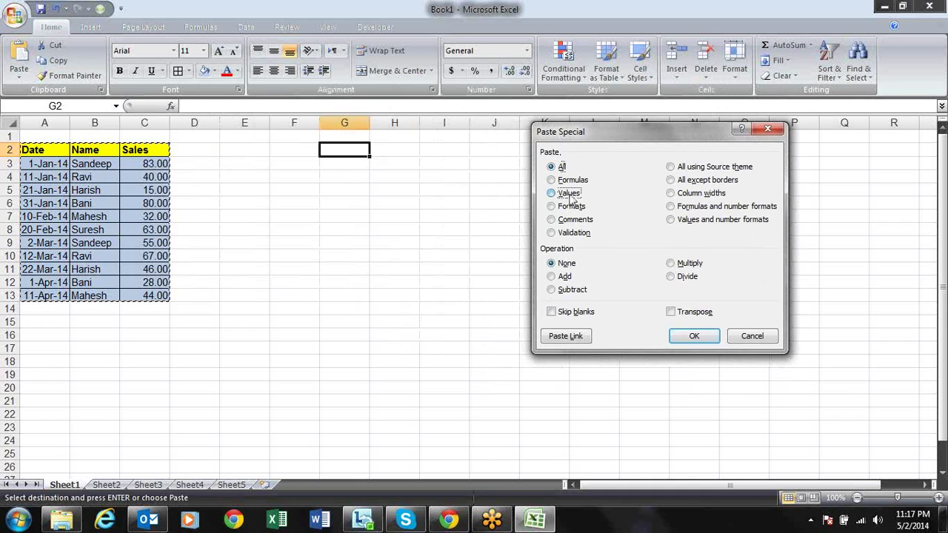
pyautogui.click(568, 194)
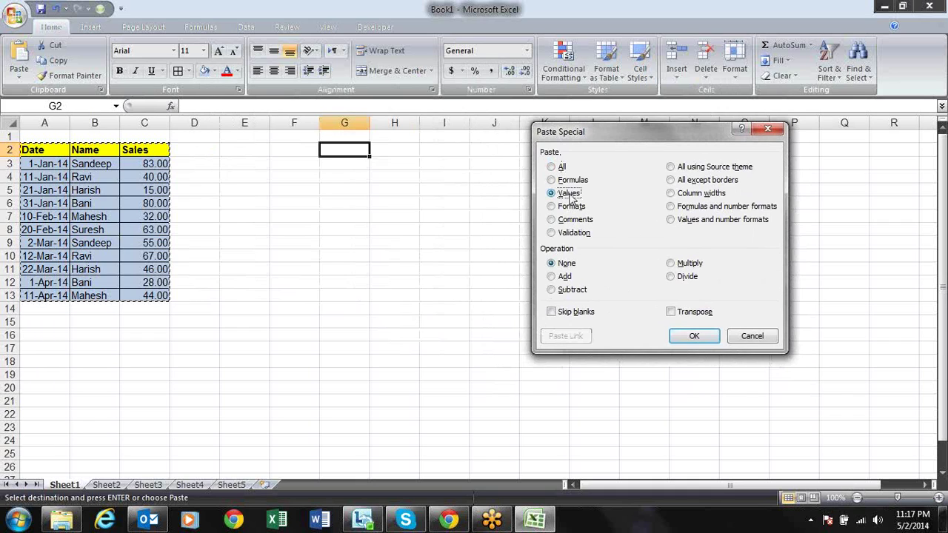
pyautogui.click(693, 337)
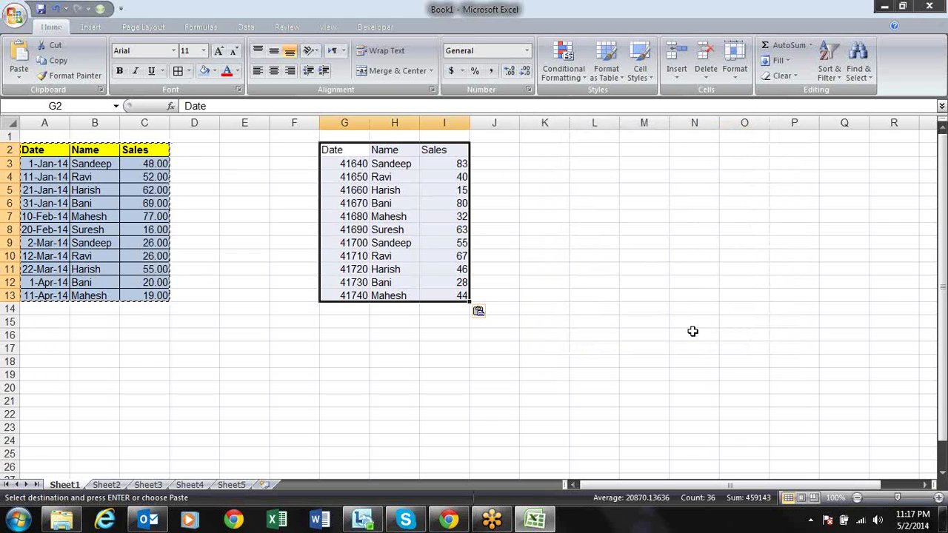
pyautogui.press('Escape')
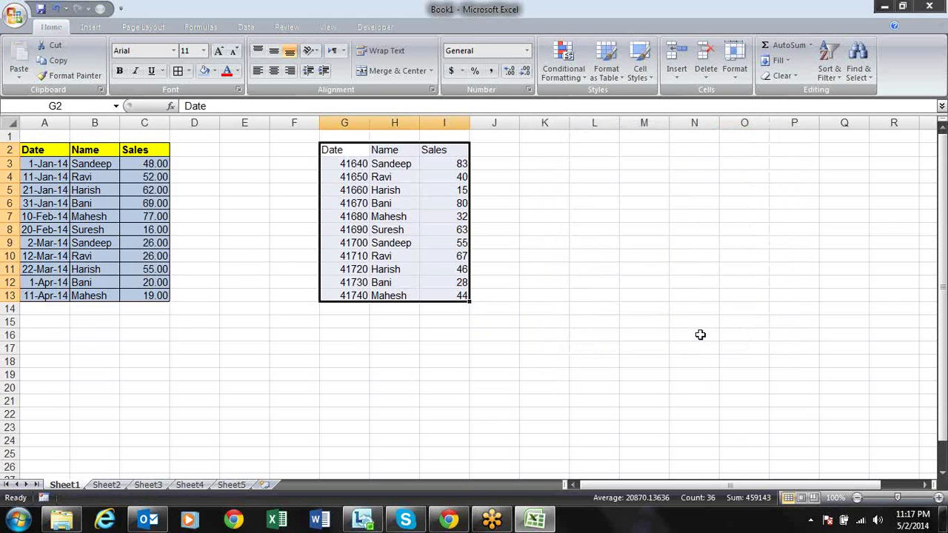
# - Check the pasted date and Sales values, then clear G2:I13
pyautogui.click(359, 164)
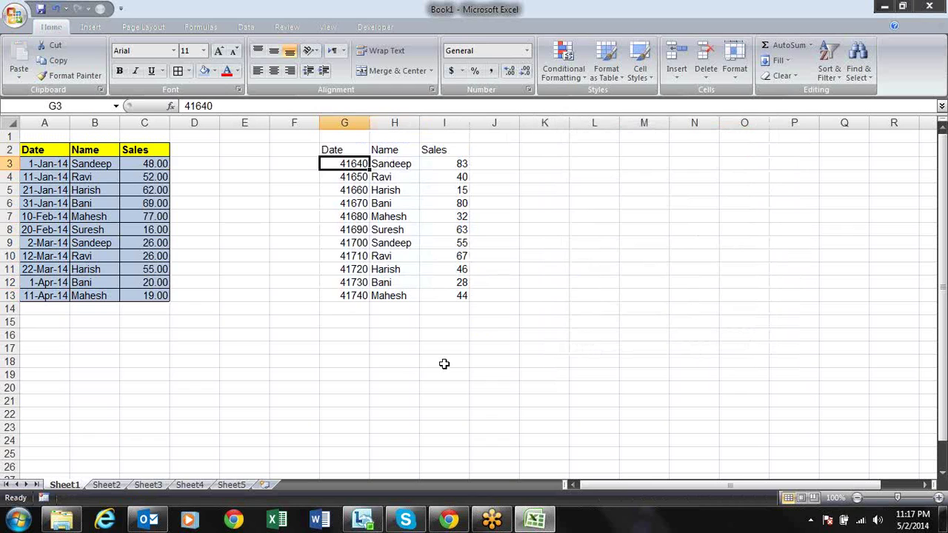
pyautogui.click(436, 178)
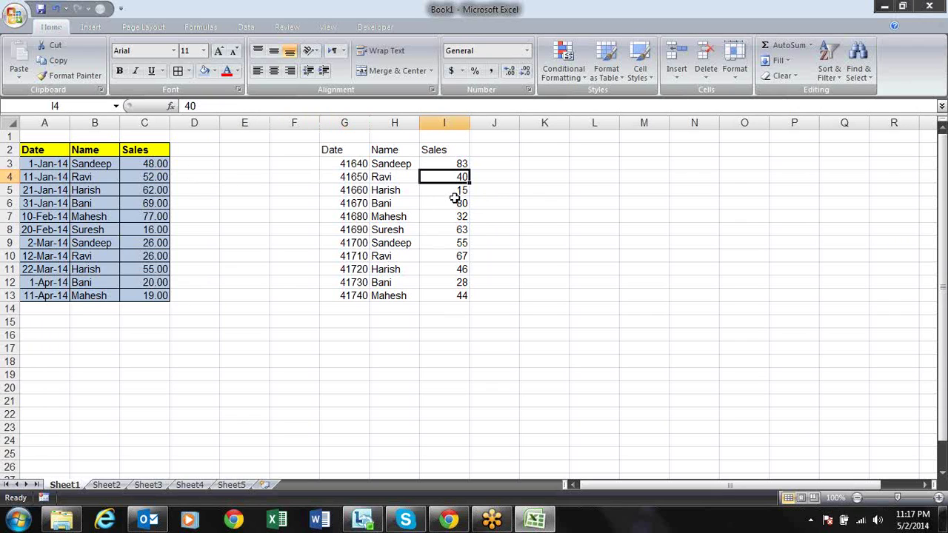
pyautogui.click(342, 152)
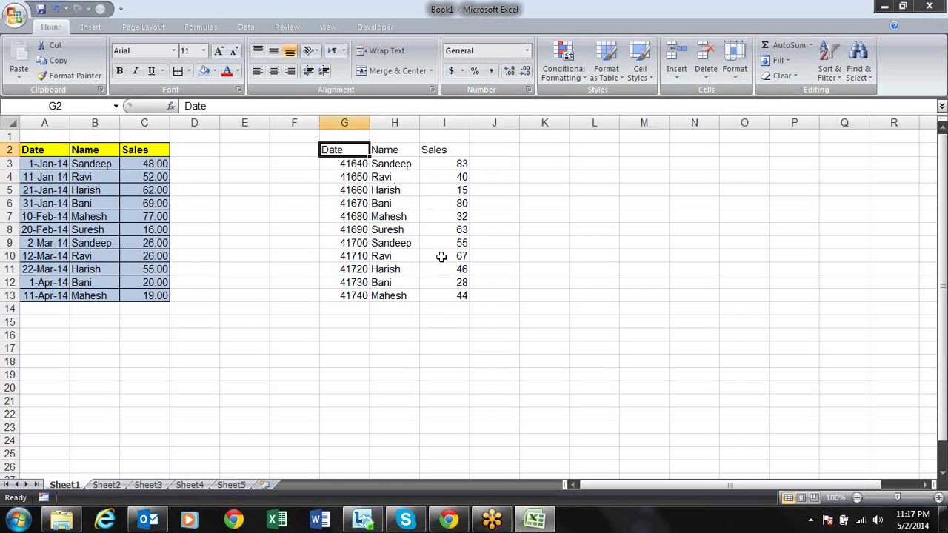
pyautogui.hotkey('ctrl', 'shift', 'Right')
pyautogui.hotkey('ctrl', 'shift', 'Down')
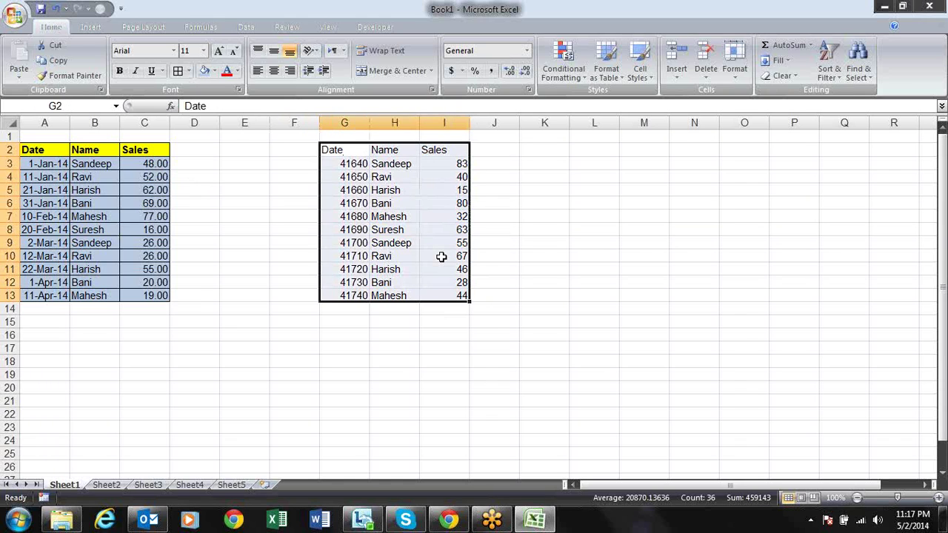
pyautogui.press('Delete')
pyautogui.press('Left')
pyautogui.press('Left')
# - Paste the table's values into G2:I13, where the date shows as 41640
pyautogui.press('Home')
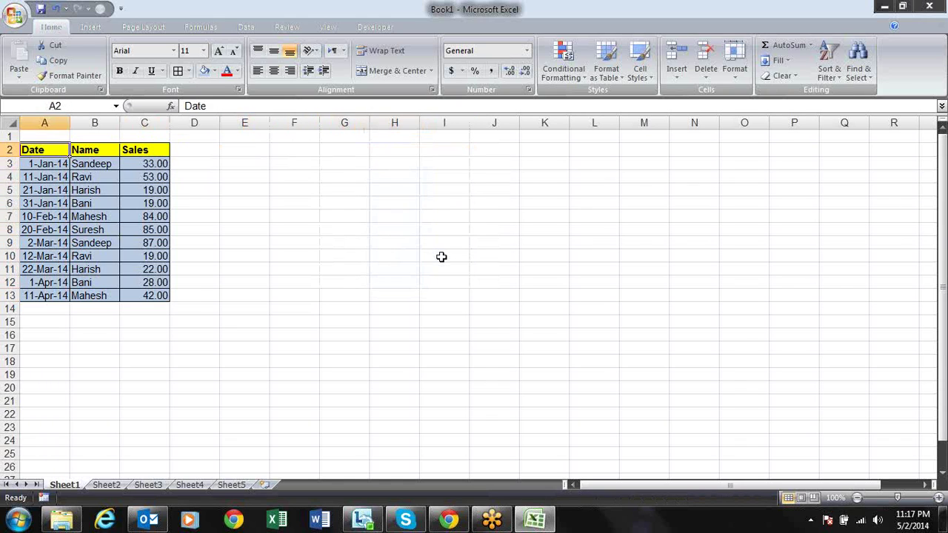
pyautogui.hotkey('ctrl', 'shift', 'Right')
pyautogui.hotkey('ctrl', 'shift', 'Down')
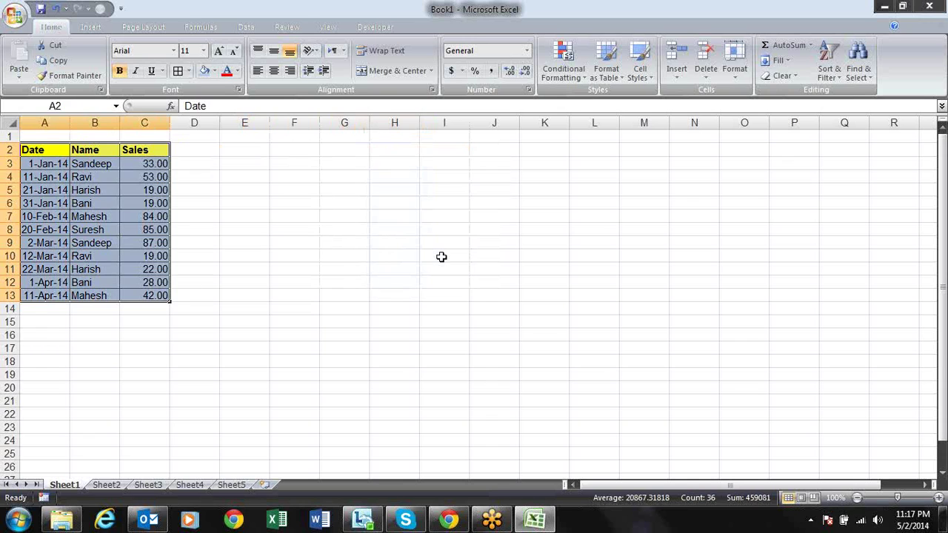
pyautogui.hotkey('ctrl', 'shift', 'm')
pyautogui.press('Right')
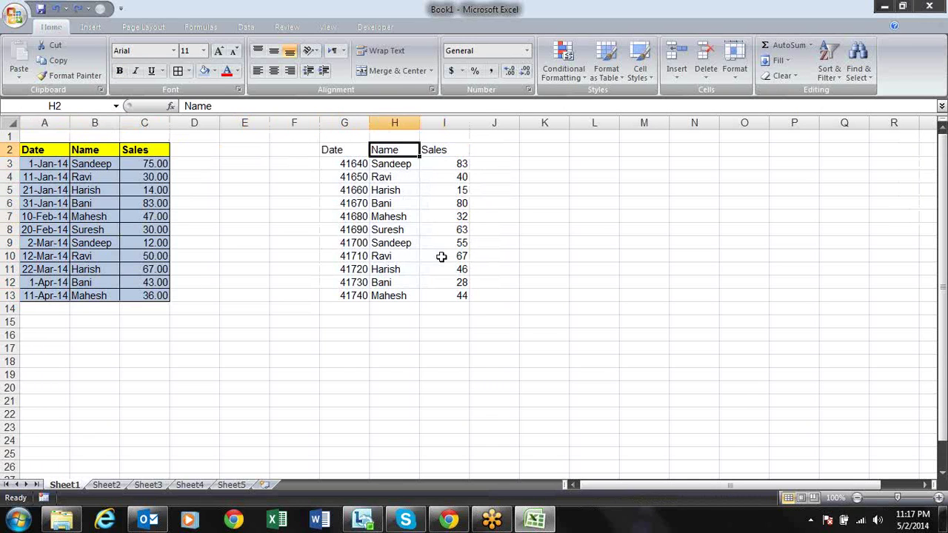
pyautogui.press('Down')
pyautogui.press('Left')
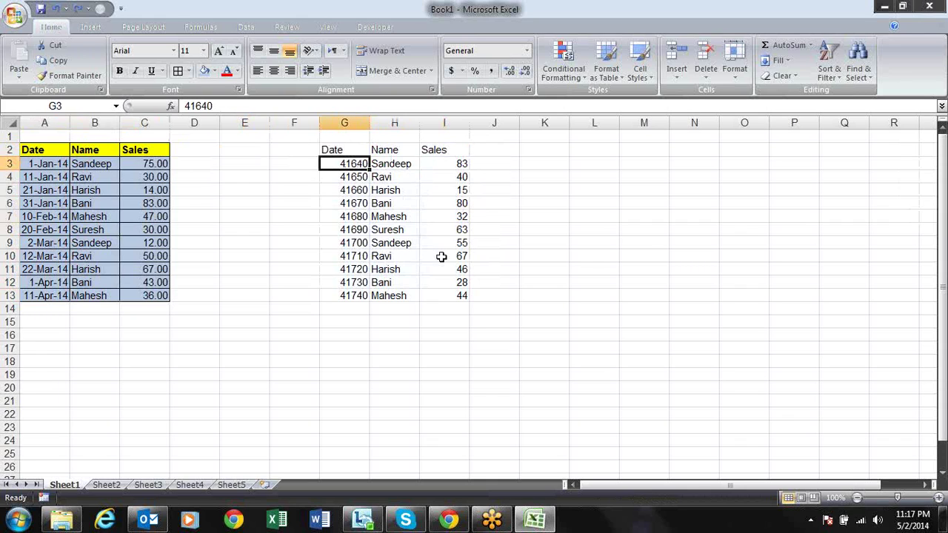
# - Replace the Sales formulas in C3:C13 with their fixed values
pyautogui.press('Left')
pyautogui.press('Left')
pyautogui.press('Left')
pyautogui.press('Left')
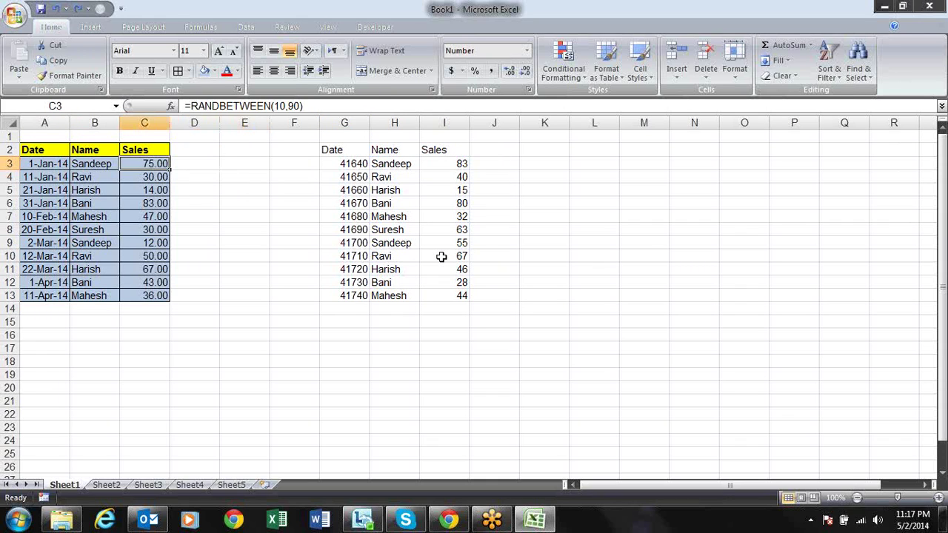
pyautogui.hotkey('ctrl', 'shift', 'Down')
pyautogui.hotkey('ctrl', 'c')
pyautogui.hotkey('alt', 'e')
pyautogui.press('s')
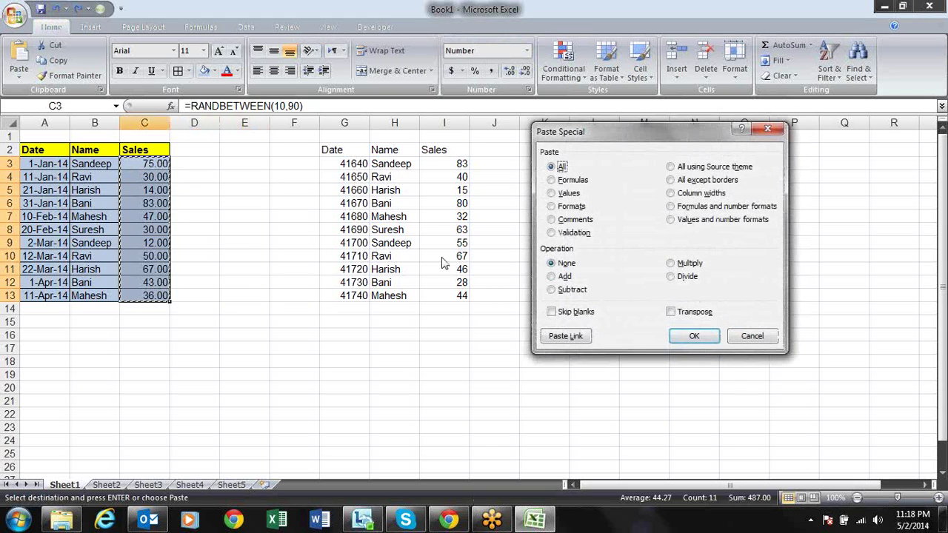
pyautogui.press('v')
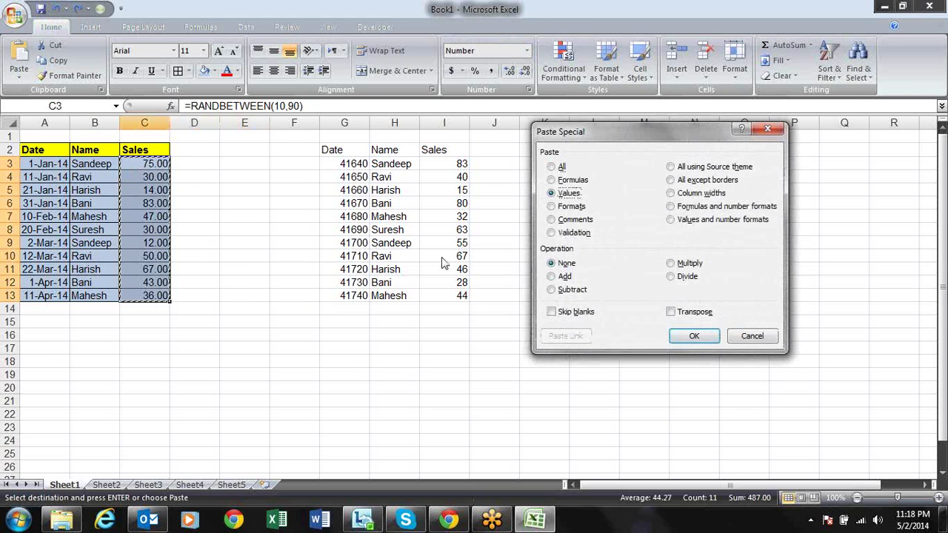
pyautogui.press('Return')
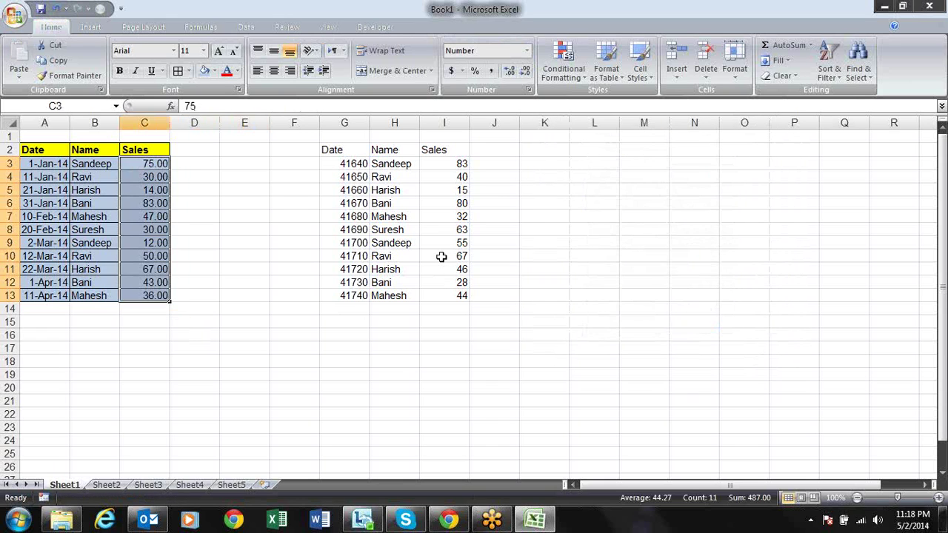
# - Copy A2:C13 and paste its values only into G2:I13
pyautogui.press('Left')
pyautogui.press('Left')
pyautogui.press('Up')
pyautogui.hotkey('shift', 'Right')
pyautogui.hotkey('shift', 'Right')
pyautogui.hotkey('ctrl', 'shift', 'Down')
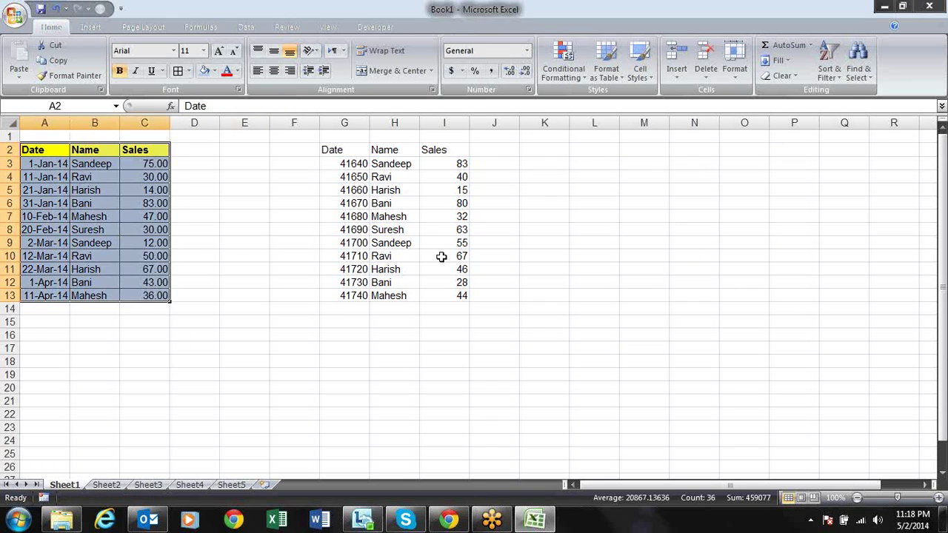
pyautogui.hotkey('ctrl', 'c')
pyautogui.press('Right')
pyautogui.press('Right')
pyautogui.press('Right')
pyautogui.press('Right')
pyautogui.press('Right')
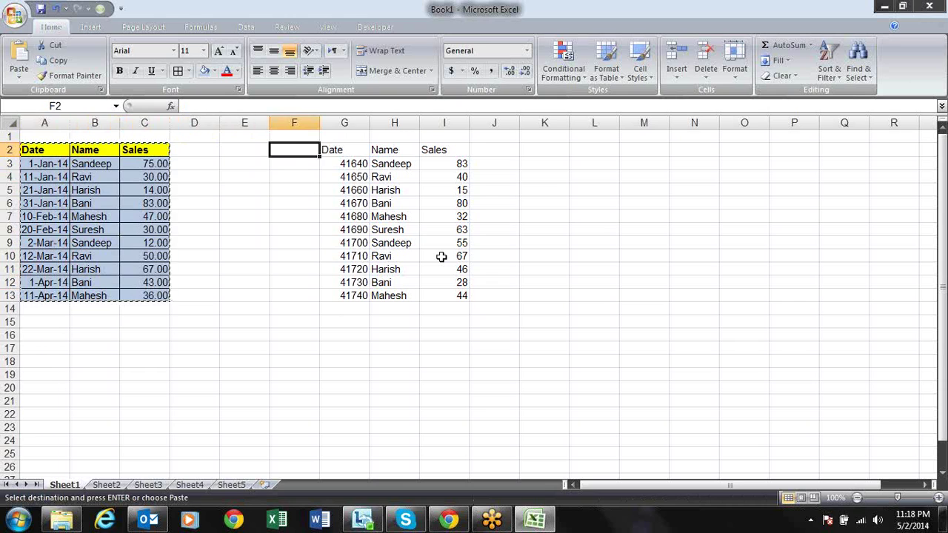
pyautogui.press('Right')
pyautogui.hotkey('alt', 'e')
pyautogui.press('s')
pyautogui.press('v')
pyautogui.press('Return')
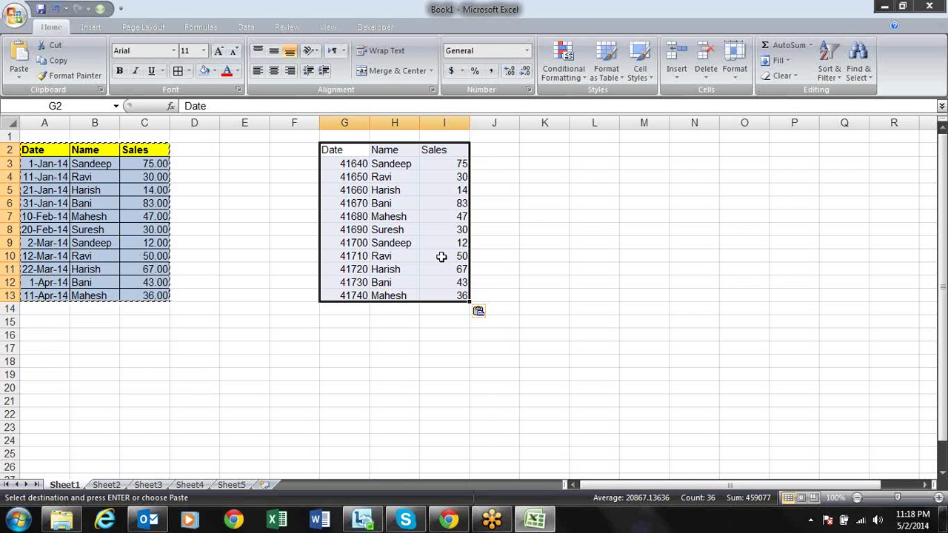
# - Inspect the pasted names and the date shown as 41640, then clear G2:I13
pyautogui.click(395, 216)
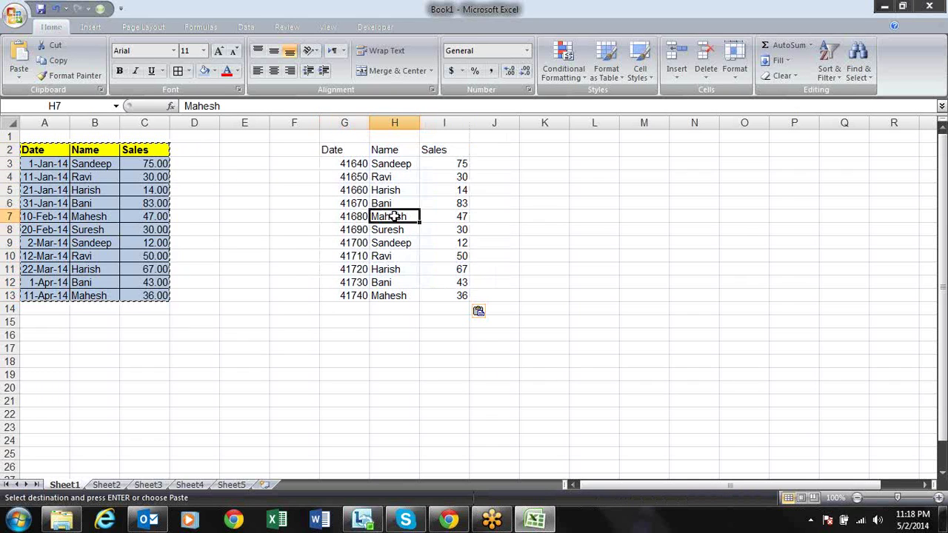
pyautogui.press('Left')
pyautogui.press('Up')
pyautogui.press('Up')
pyautogui.press('Up')
pyautogui.press('Up')
pyautogui.press('Up')
pyautogui.press('Right')
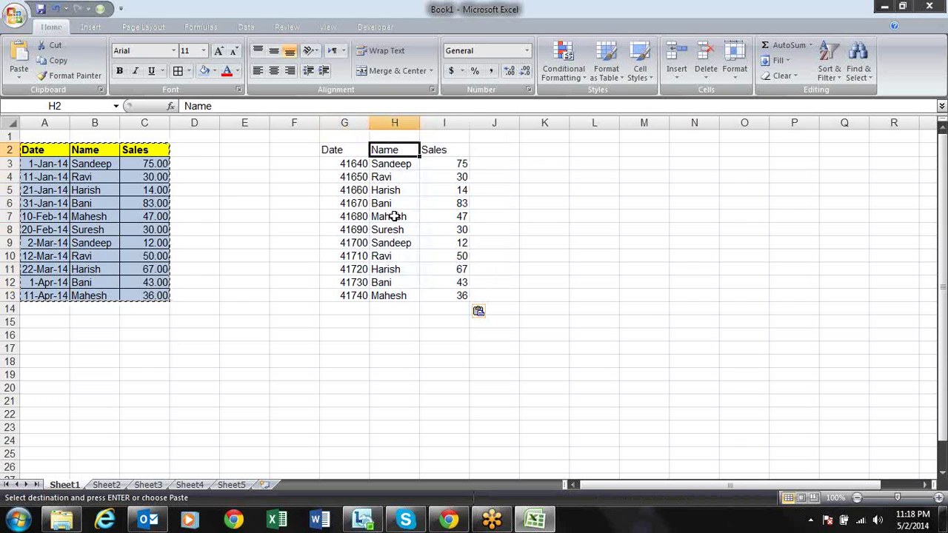
pyautogui.press('Down')
pyautogui.press('Left')
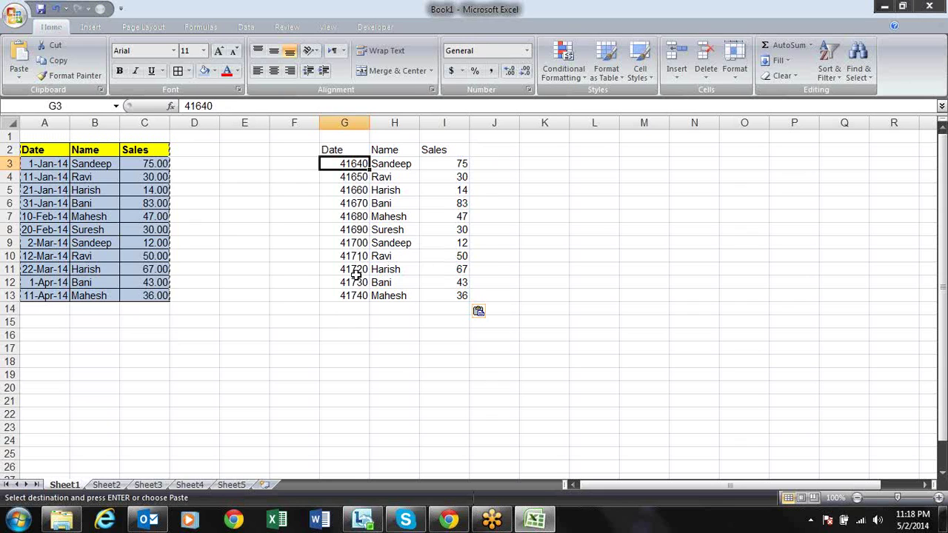
pyautogui.press('Escape')
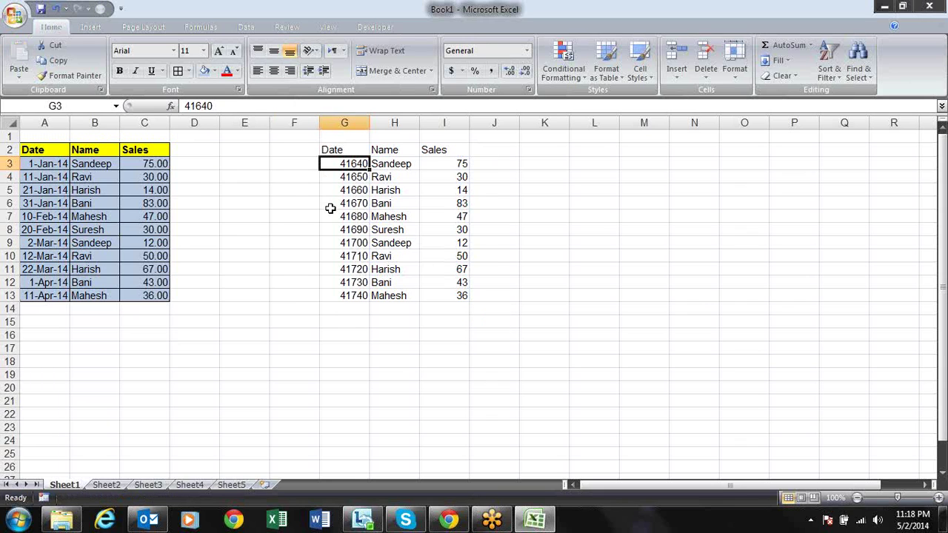
pyautogui.moveTo(335, 149); pyautogui.dragTo(461, 294)
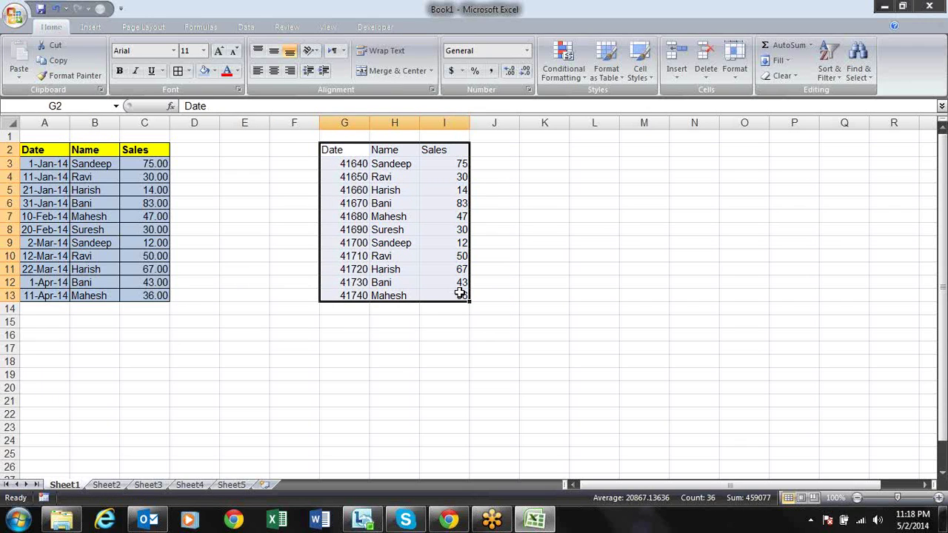
pyautogui.press('Delete')
# - Copy the whole Date/Name/Sales table A2:C13 again
pyautogui.press('Left')
pyautogui.press('Home')
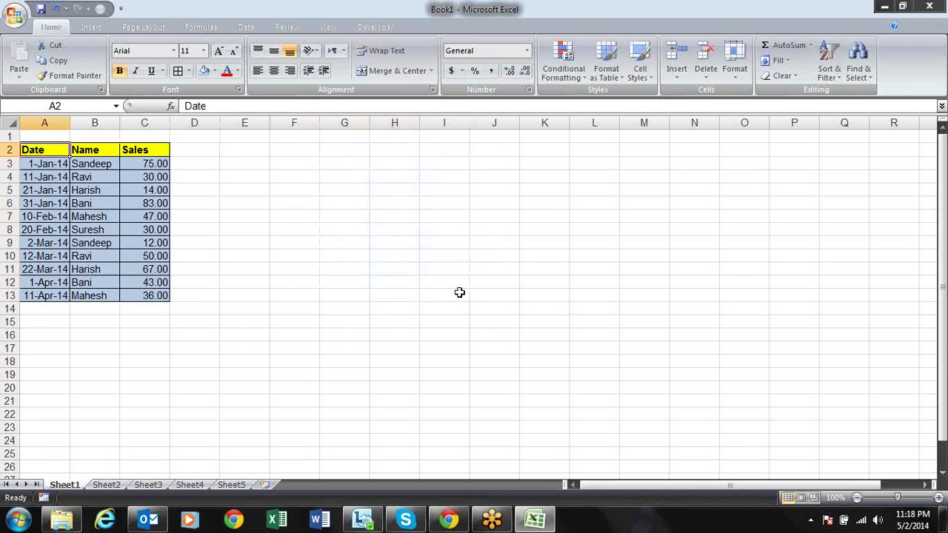
pyautogui.hotkey('ctrl', 'shift', 'Right')
pyautogui.hotkey('ctrl', 'shift', 'Down')
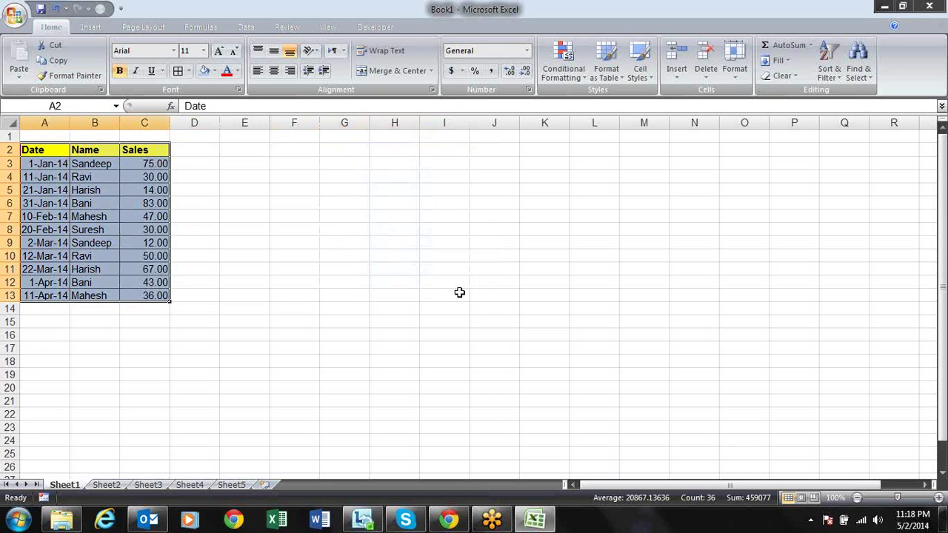
pyautogui.hotkey('ctrl', 'c')
pyautogui.press('Right')
pyautogui.press('Right')
pyautogui.press('Right')
pyautogui.press('Right')
pyautogui.press('Right')
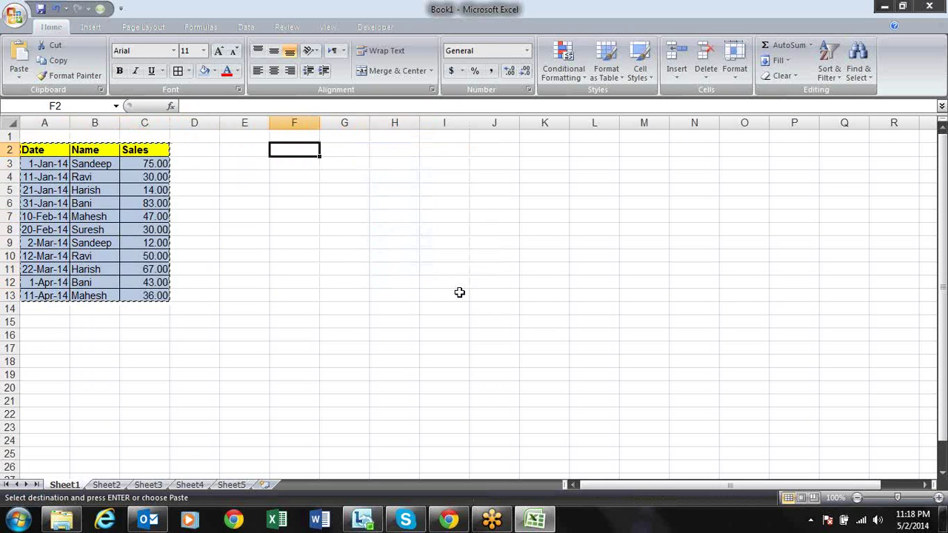
# - Paste the table at F2 with Paste Special > Values and number formats
pyautogui.press('alt')
pyautogui.press('e')
pyautogui.press('s')
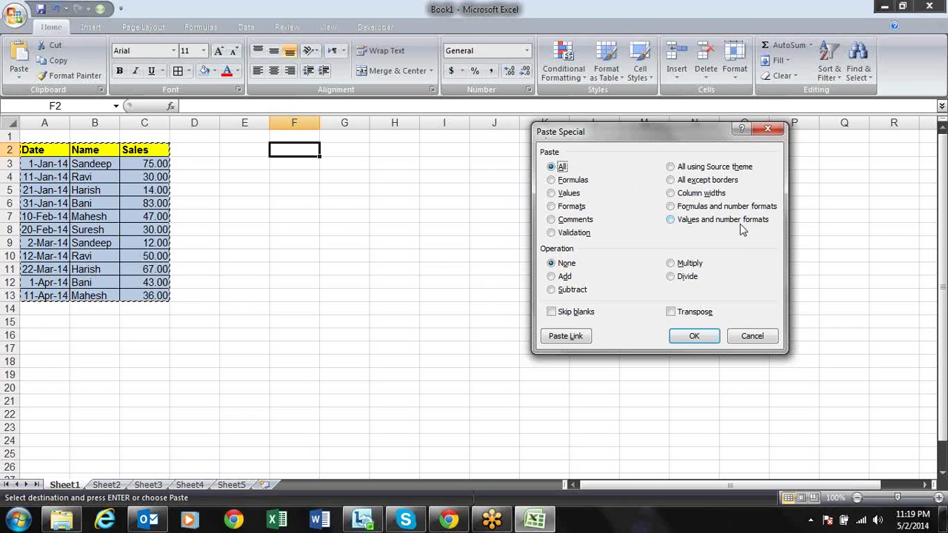
pyautogui.click(671, 220)
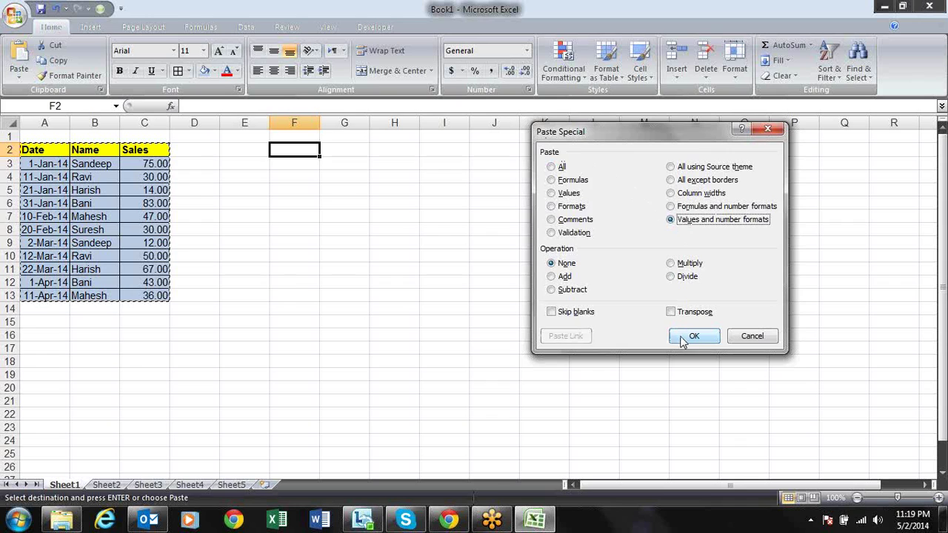
pyautogui.click(682, 339)
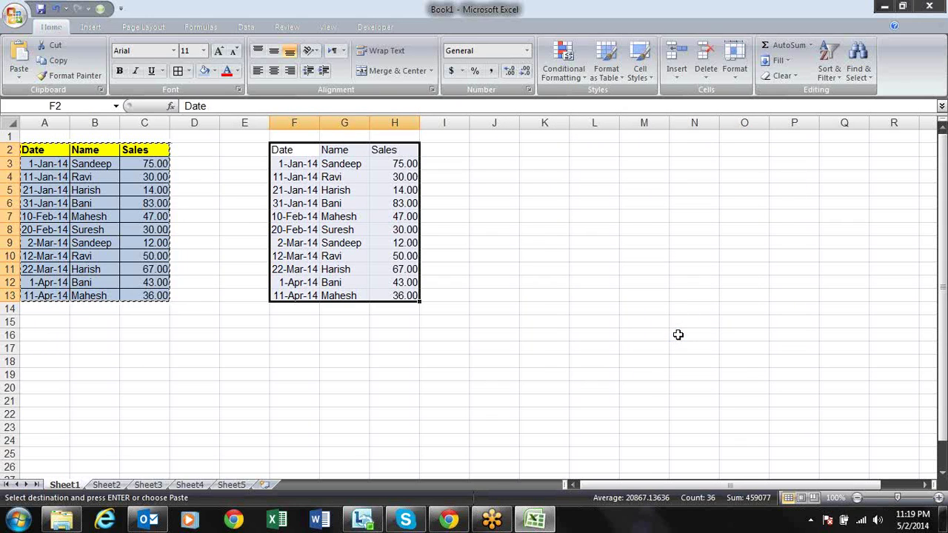
# - Check the pasted names, two-decimal Sales and dates, then cancel the copy marquee
pyautogui.press('Down')
pyautogui.press('Right')
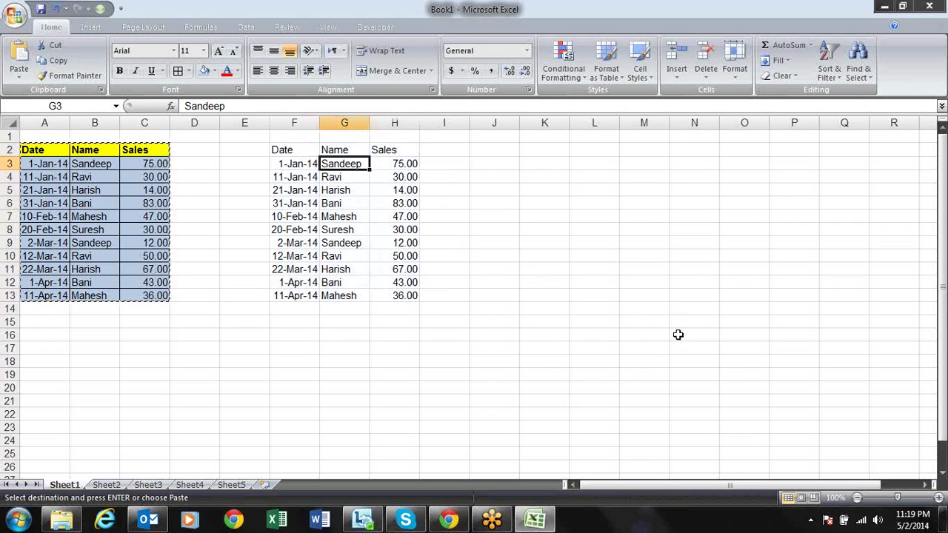
pyautogui.press('Right')
pyautogui.press('Down')
pyautogui.press('Down')
pyautogui.press('Down')
pyautogui.press('Down')
pyautogui.press('Down')
pyautogui.press('Down')
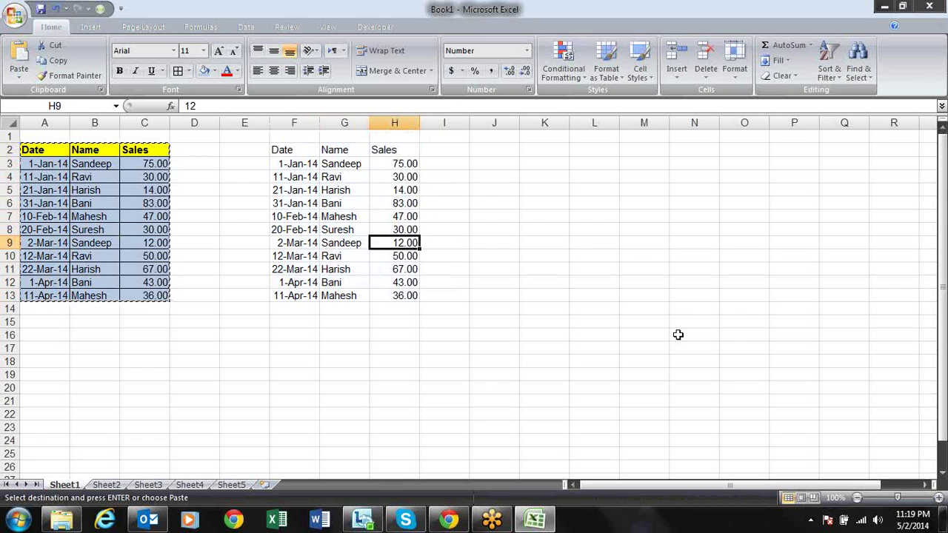
pyautogui.press('Left')
pyautogui.press('Left')
pyautogui.press('Up')
pyautogui.press('Up')
pyautogui.press('Up')
pyautogui.press('Down')
pyautogui.press('Down')
pyautogui.press('Down')
pyautogui.press('Escape')
pyautogui.press('Up')
pyautogui.press('Up')
pyautogui.press('Up')
pyautogui.press('Up')
pyautogui.press('Up')
pyautogui.press('Up')
pyautogui.press('Up')
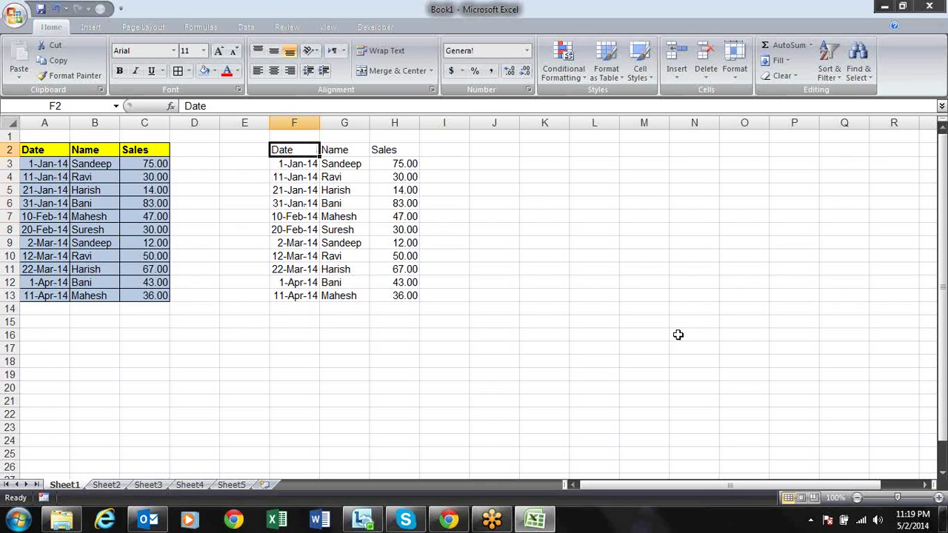
# - Autofit columns A through C to their contents
pyautogui.click(62, 123)
pyautogui.moveTo(62, 123); pyautogui.dragTo(141, 123)
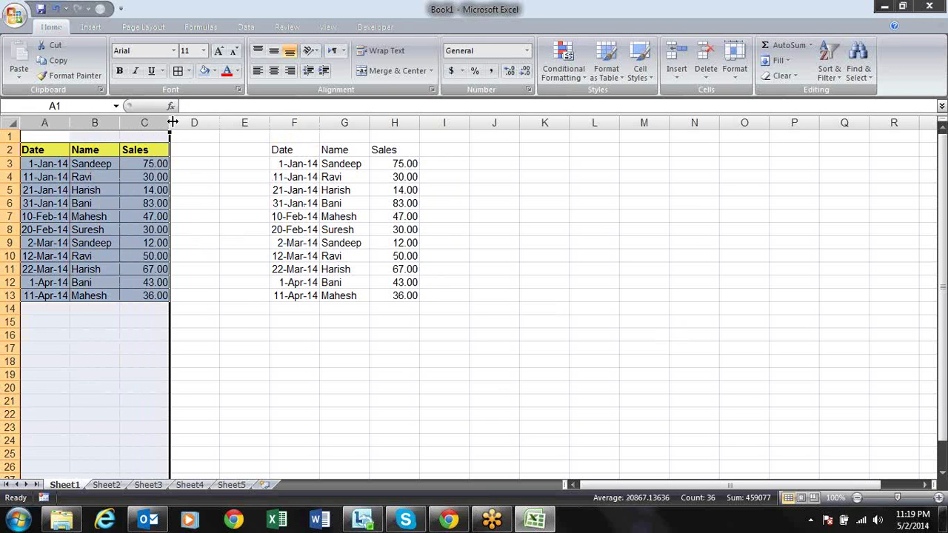
pyautogui.doubleClick(170, 122)
pyautogui.click(162, 189)
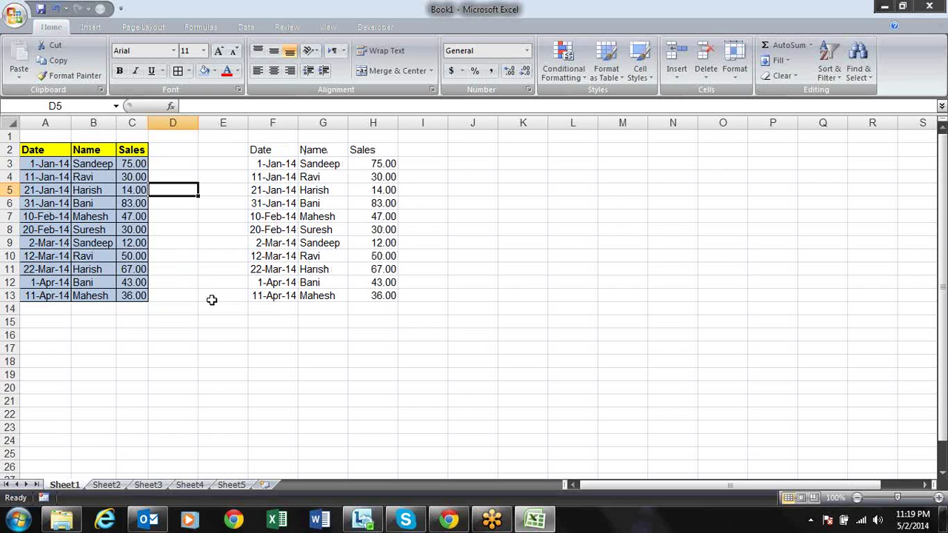
# - Copy A2:C13 and open Paste Special with F2 as the destination
pyautogui.press('Left')
pyautogui.press('Left')
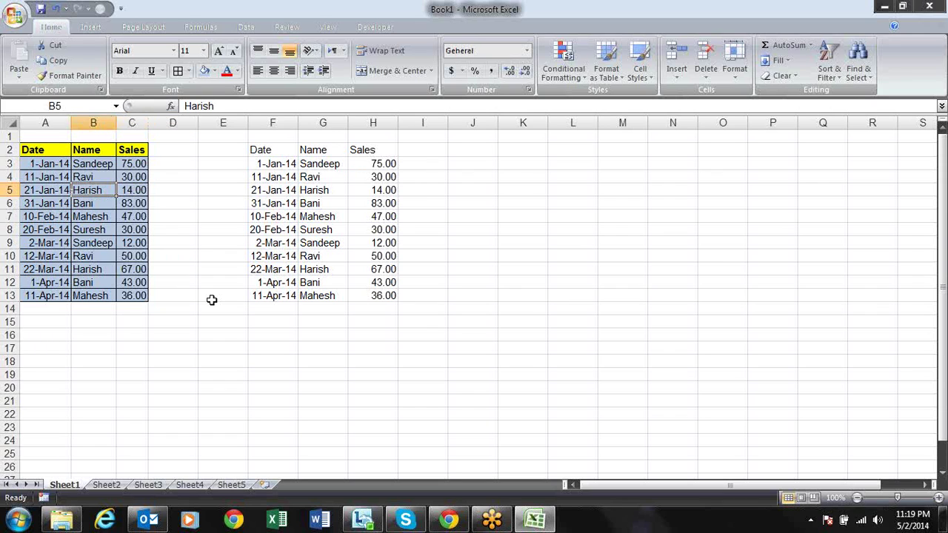
pyautogui.press('Left')
pyautogui.press('Up')
pyautogui.press('Up')
pyautogui.press('Up')
pyautogui.hotkey('ctrl', 'shift', 'Right')
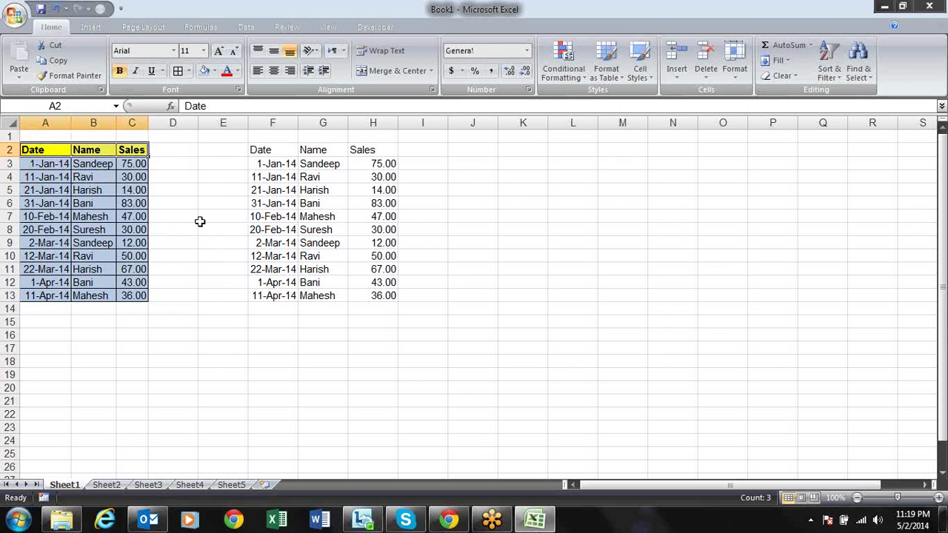
pyautogui.click(194, 200)
pyautogui.moveTo(49, 150); pyautogui.dragTo(141, 295)
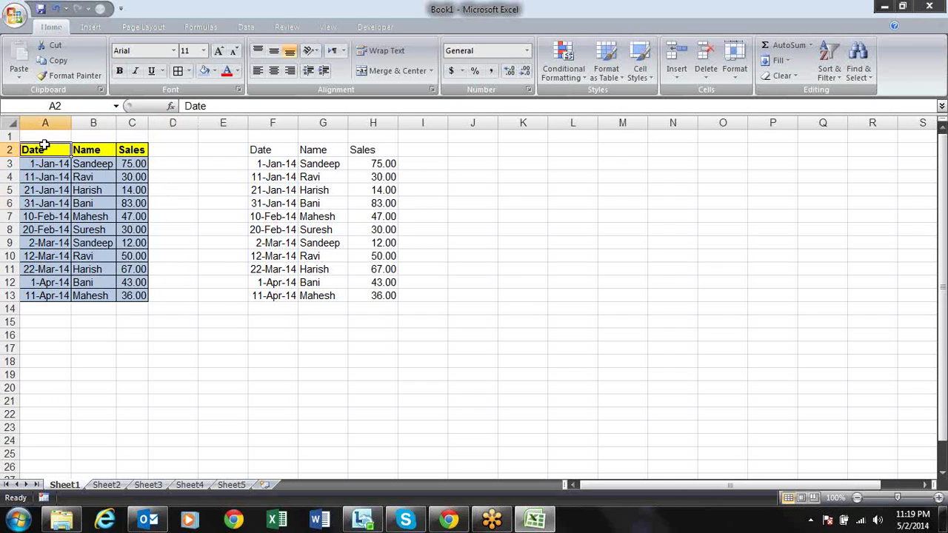
pyautogui.hotkey('ctrl', 'c')
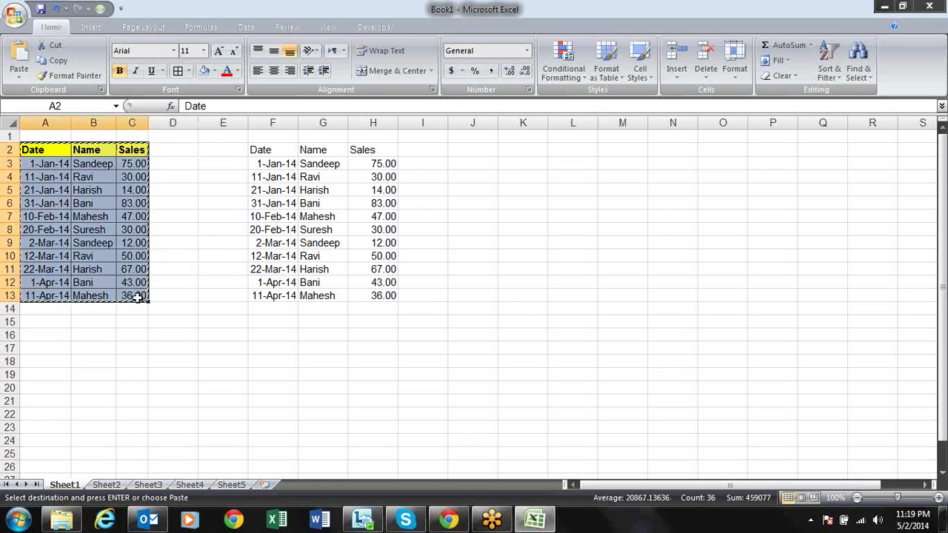
pyautogui.press('Right')
pyautogui.press('Right')
pyautogui.press('Right')
pyautogui.hotkey('alt', 'e')
pyautogui.press('s')
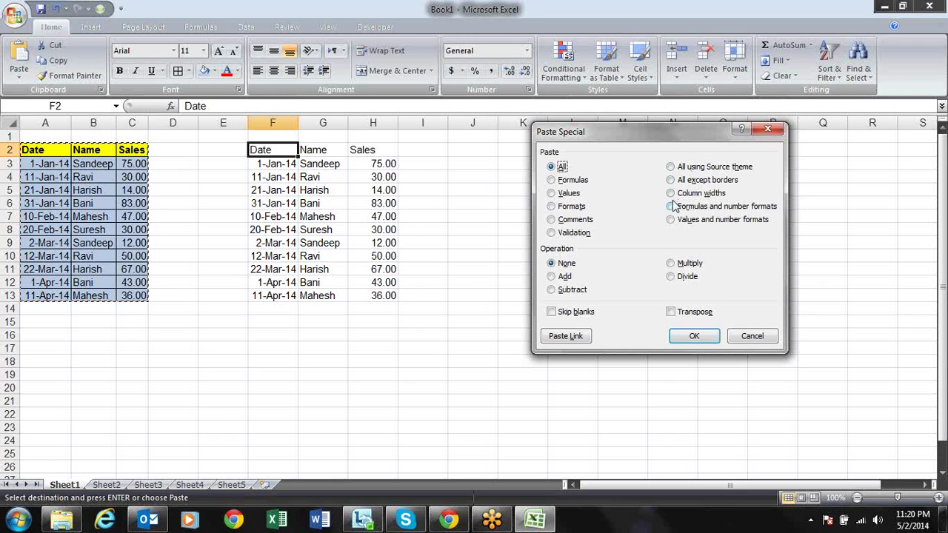
# - Paste only the source column widths onto columns F–H
pyautogui.click(671, 193)
pyautogui.click(681, 334)
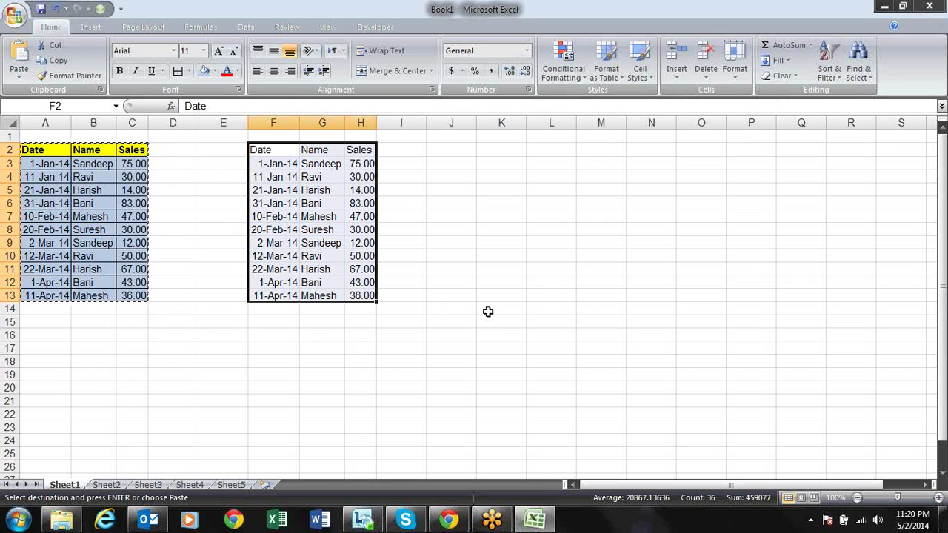
pyautogui.press('Left')
pyautogui.press('Right')
pyautogui.press('Right')
# - Paste only the table's formats into K2:M13 via Paste Special > Formats
pyautogui.press('Right')
pyautogui.press('Right')
pyautogui.press('Right')
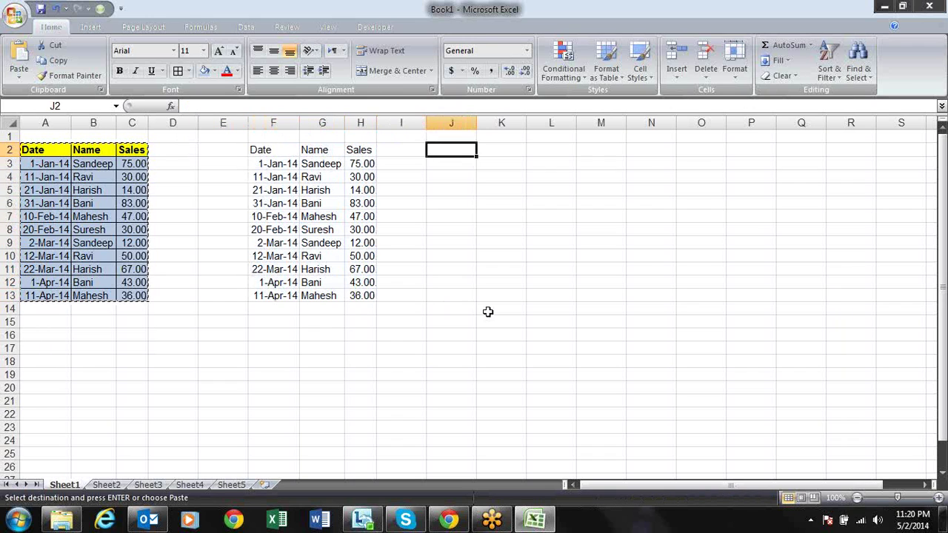
pyautogui.press('Right')
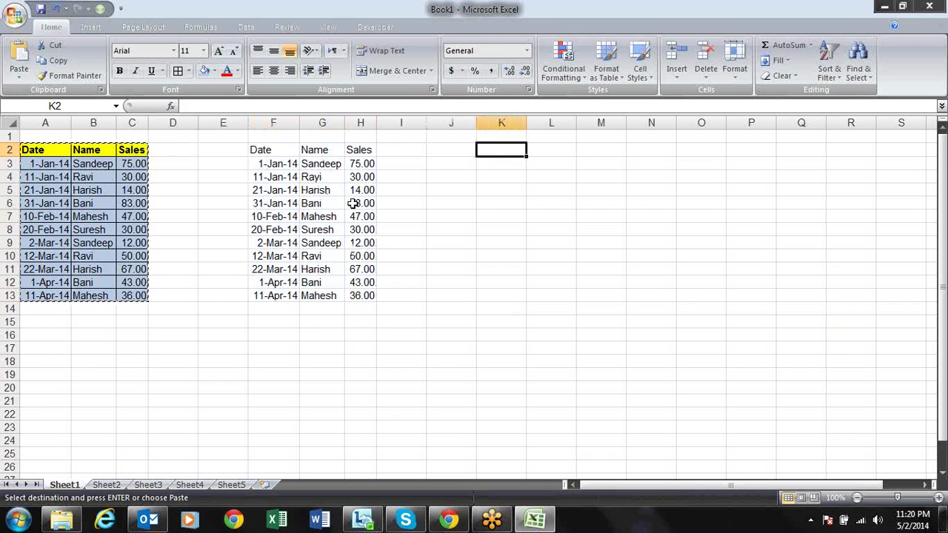
pyautogui.press('alt')
pyautogui.press('e')
pyautogui.press('s')
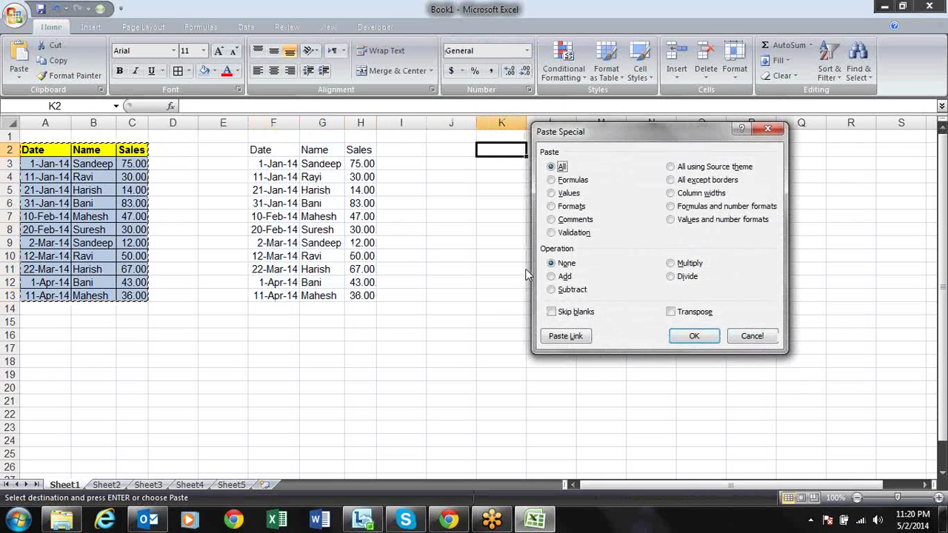
pyautogui.click(551, 207)
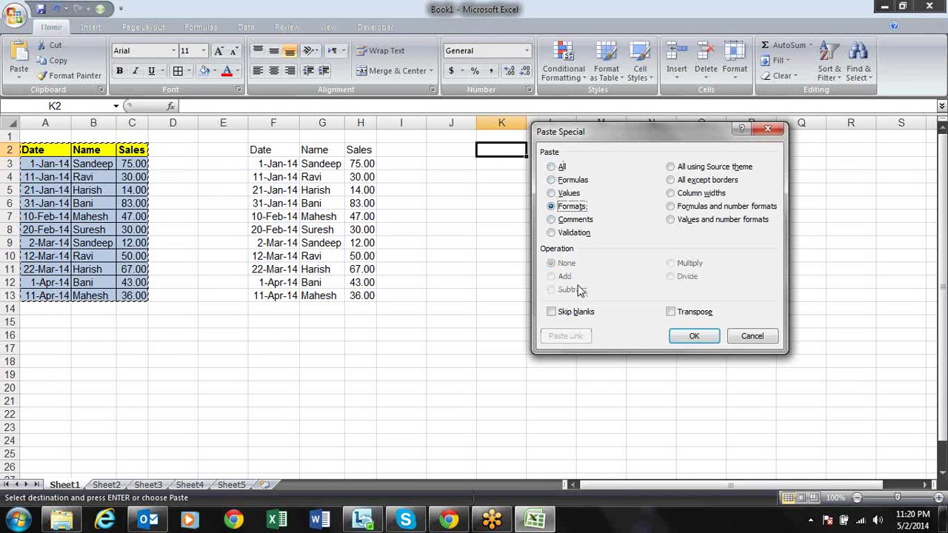
pyautogui.click(694, 336)
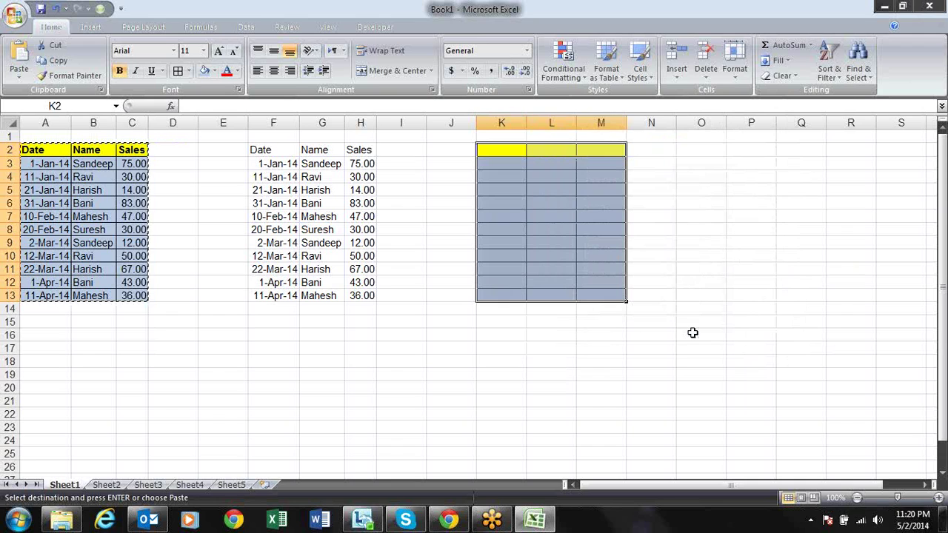
pyautogui.click(606, 166)
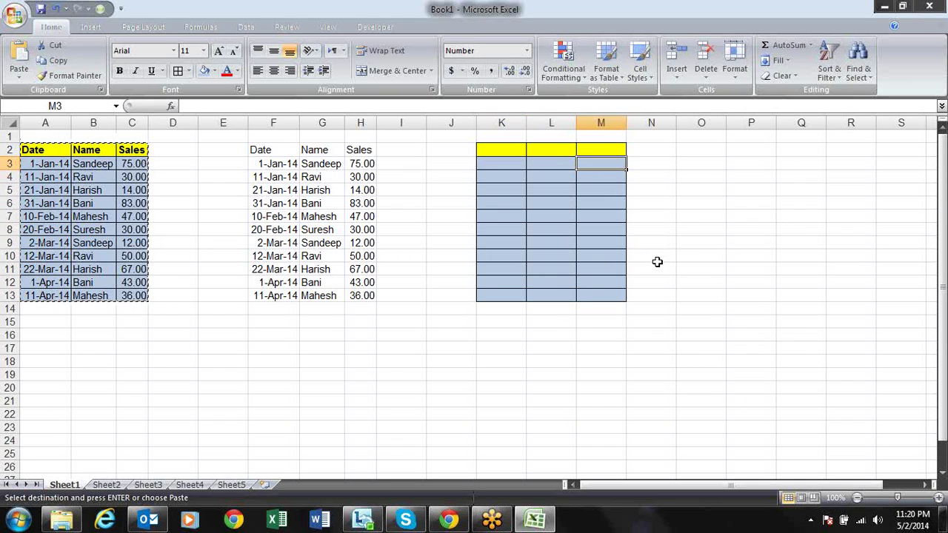
# - Enter 121 in cell M3, then delete it again
pyautogui.write('121')
pyautogui.press('Return')
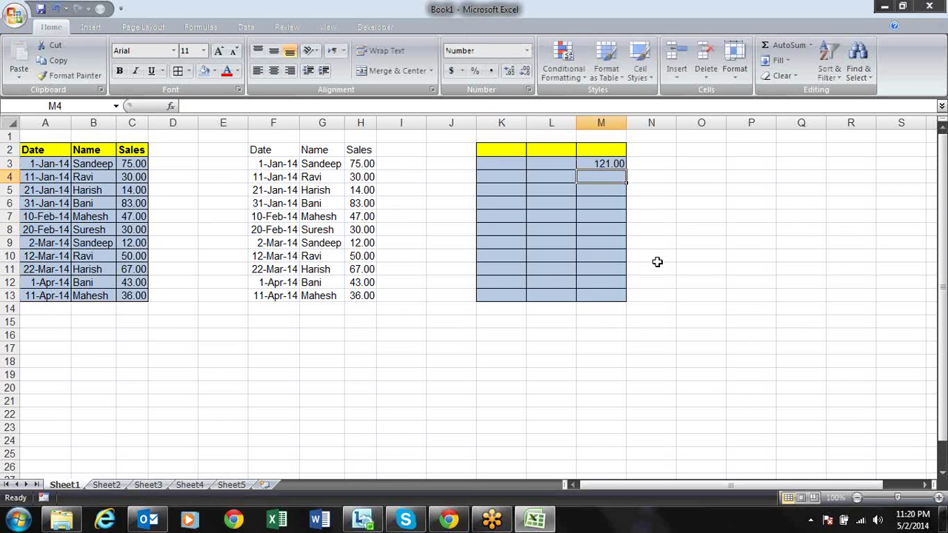
pyautogui.press('Up')
pyautogui.press('Delete')
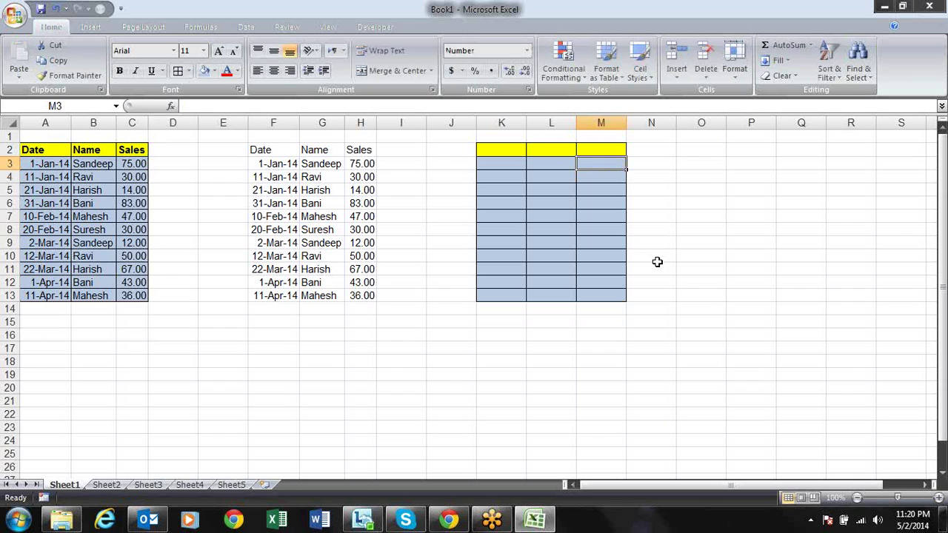
# - Move through the source table and the sheet's edges, ending on the Name header B2
pyautogui.press('Left')
pyautogui.press('Left')
pyautogui.press('Left')
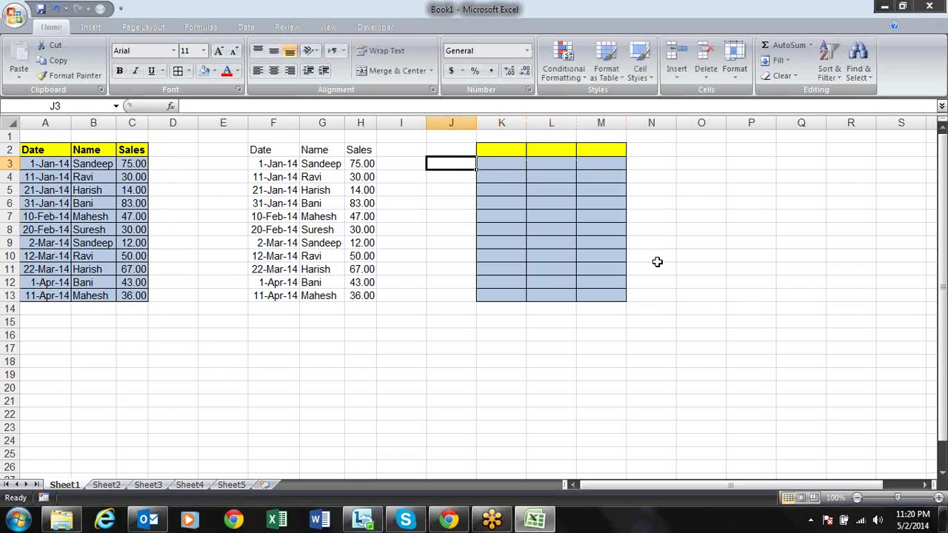
pyautogui.press('Left')
pyautogui.press('Left')
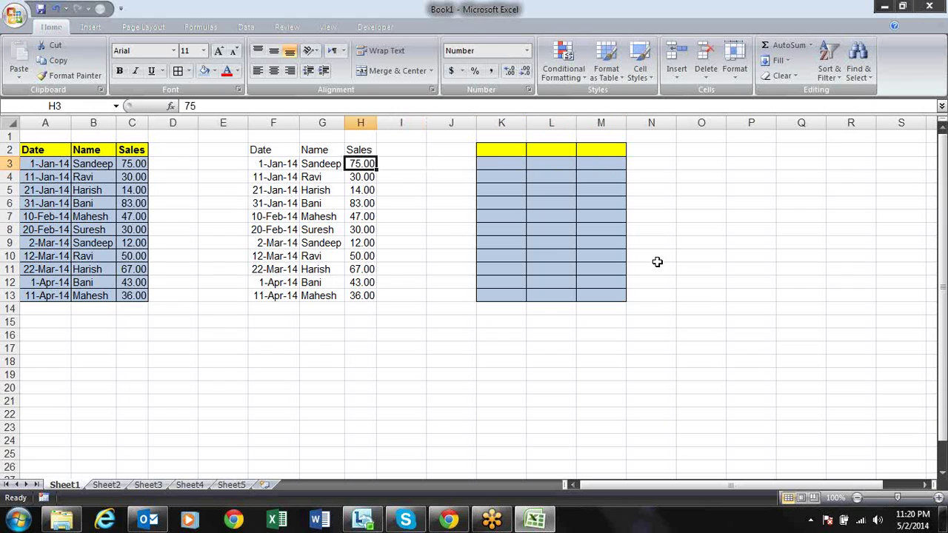
pyautogui.press('Home')
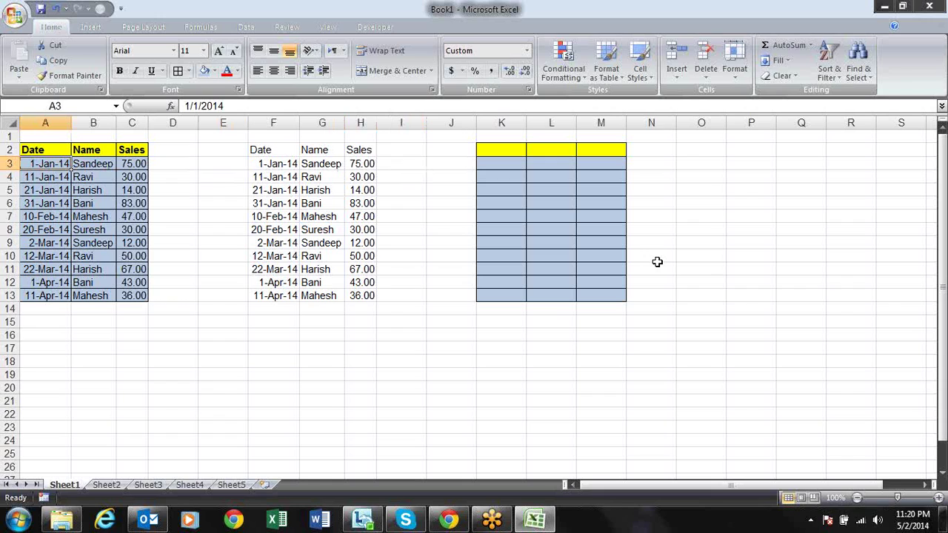
pyautogui.press('Right')
pyautogui.press('Tab')
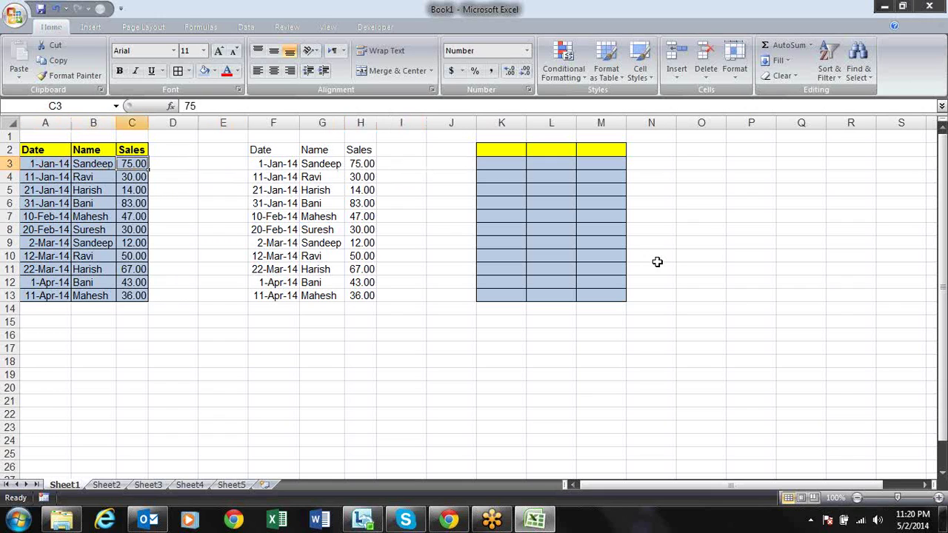
pyautogui.hotkey('shift', 'Tab')
pyautogui.hotkey('shift', 'Tab')
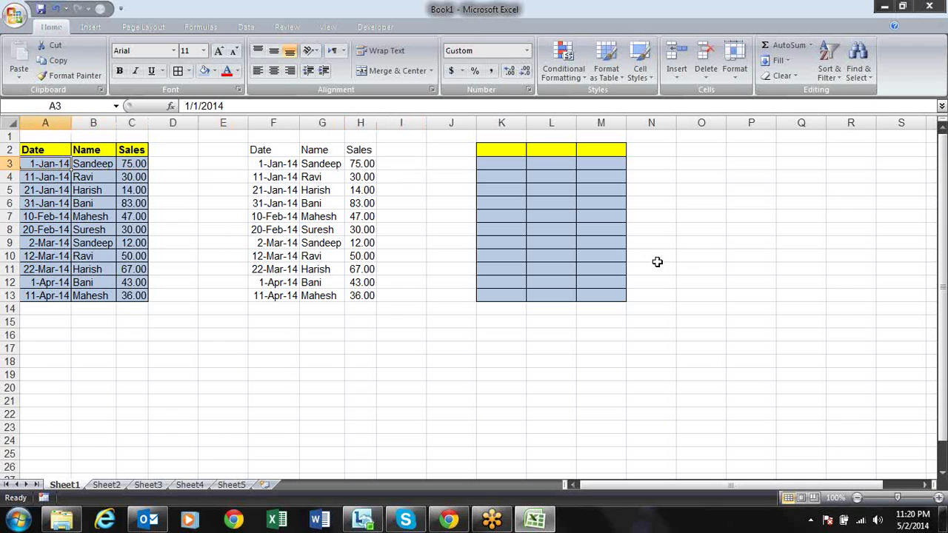
pyautogui.press('Up')
pyautogui.hotkey('ctrl', 'shift', 'Up')
pyautogui.press('Right')
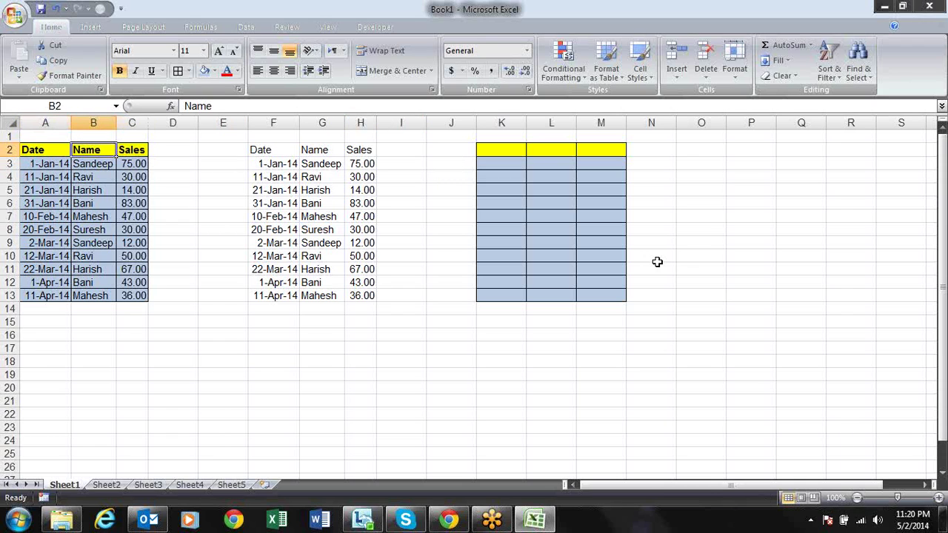
pyautogui.press('Right')
pyautogui.press('Right')
pyautogui.press('Right')
pyautogui.press('Right')
pyautogui.hotkey('ctrl', 'Right')
pyautogui.hotkey('ctrl', 'Down')
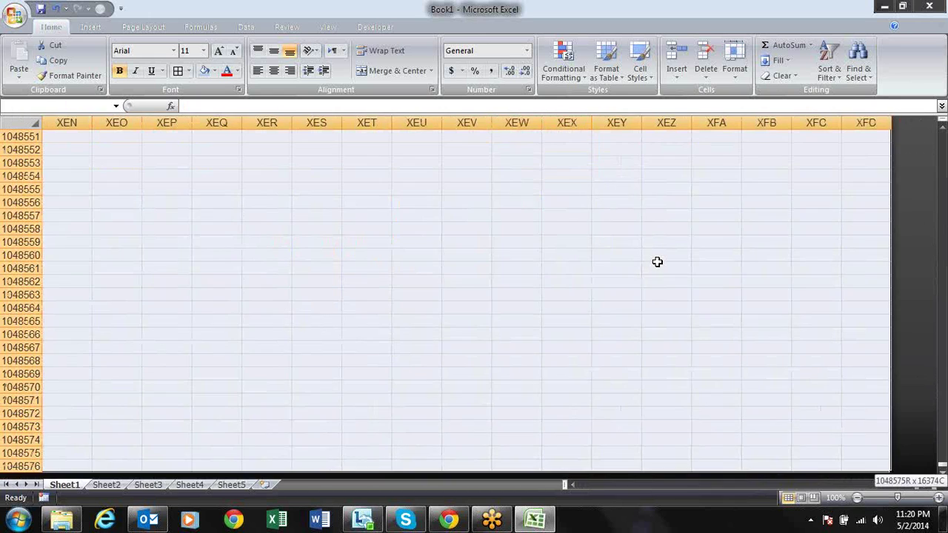
pyautogui.hotkey('ctrl', 'Up')
pyautogui.hotkey('ctrl', 'Left')
pyautogui.press('Tab')
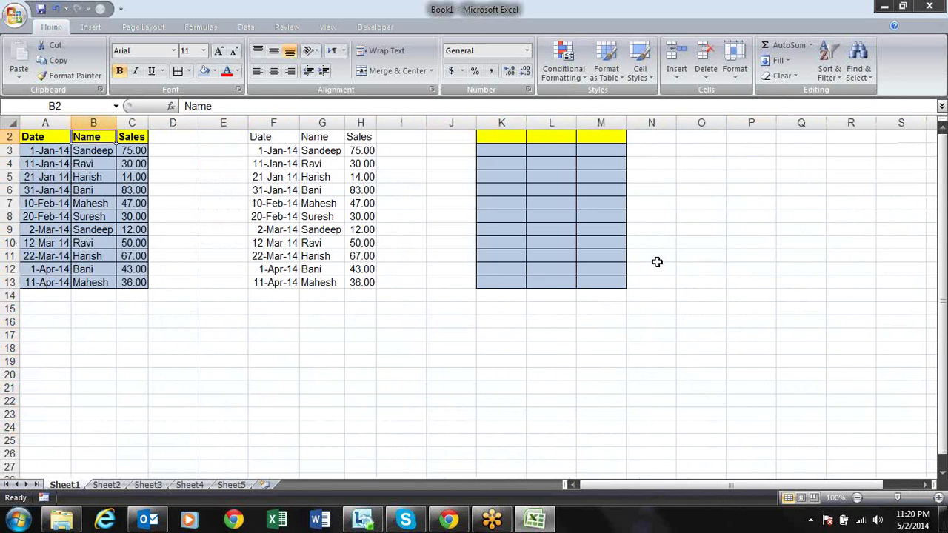
# - Select K2:M13 and clear all its contents and formatting
pyautogui.scroll(1, 656, 262)
pyautogui.press('Tab')
pyautogui.press('Right')
pyautogui.press('Right')
pyautogui.press('Right')
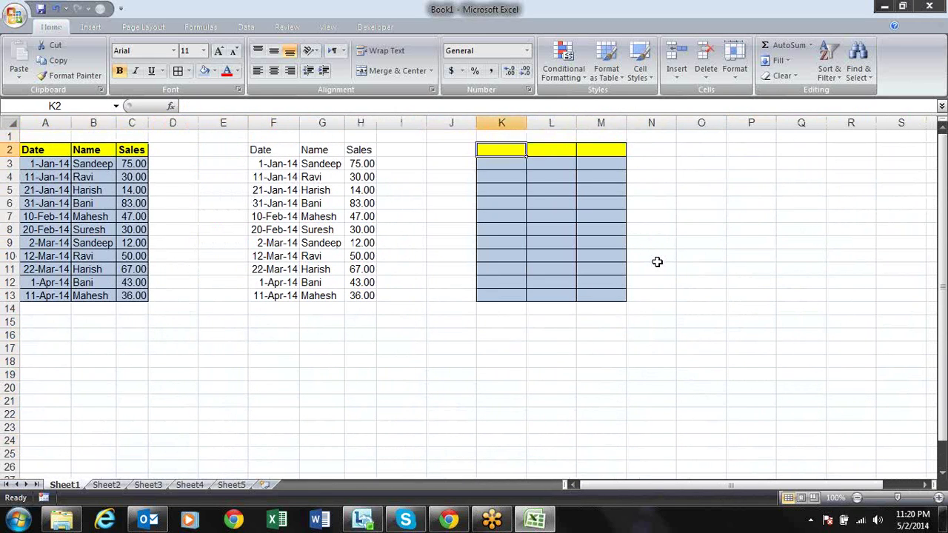
pyautogui.hotkey('shift', 'Right')
pyautogui.hotkey('shift', 'Right')
pyautogui.hotkey('shift', 'Right')
pyautogui.hotkey('shift', 'Left')
pyautogui.hotkey('shift', 'Down')
pyautogui.hotkey('shift', 'Down')
pyautogui.hotkey('shift', 'Down')
pyautogui.hotkey('shift', 'Down')
pyautogui.hotkey('shift', 'Down')
pyautogui.hotkey('shift', 'Down')
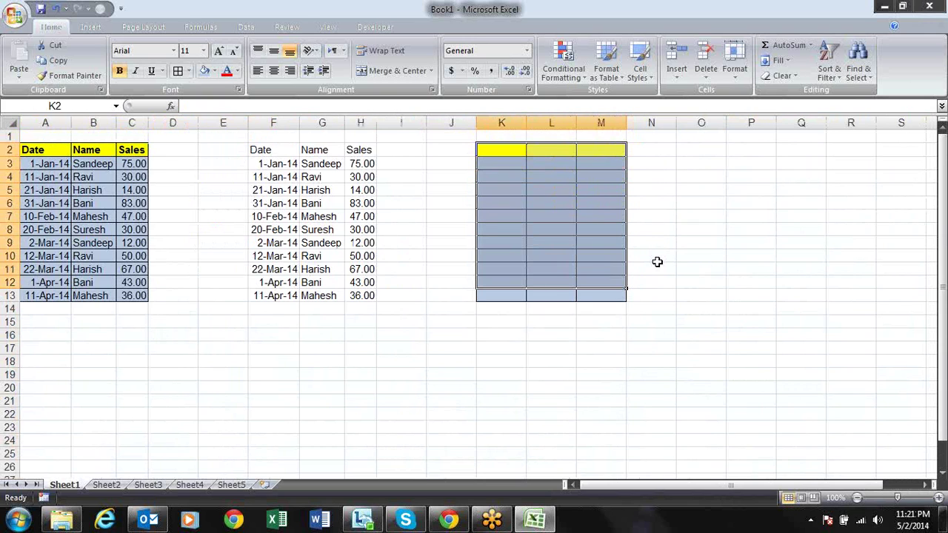
pyautogui.hotkey('shift', 'Down')
pyautogui.hotkey('alt', 'e')
pyautogui.press('a')
pyautogui.press('a')
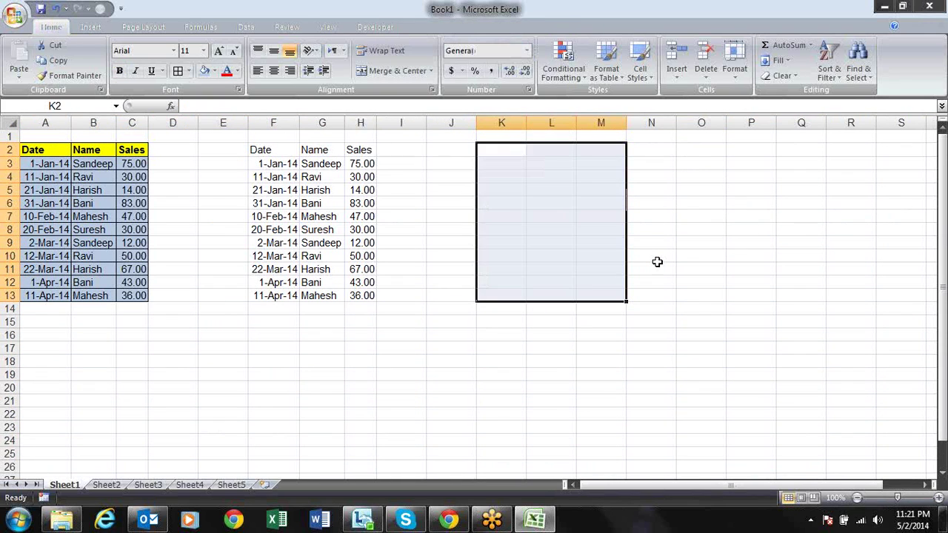
# - Clear the pasted copy in F2:H13 and widen column H
pyautogui.press('Left')
pyautogui.press('Left')
pyautogui.press('Left')
pyautogui.press('Left')
pyautogui.press('Left')
pyautogui.press('Left')
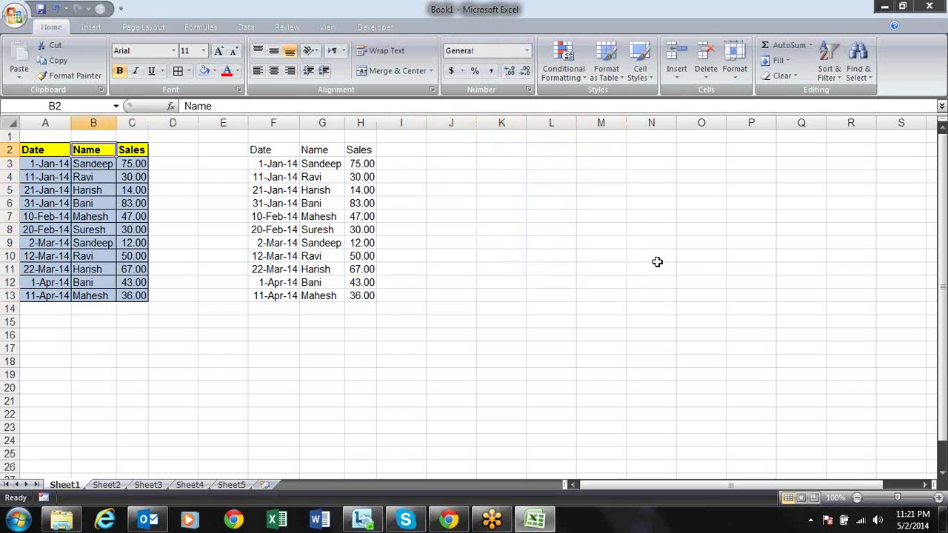
pyautogui.press('Right')
pyautogui.press('Right')
pyautogui.press('Right')
pyautogui.press('Right')
pyautogui.hotkey('shift', 'Right')
pyautogui.hotkey('shift', 'Right')
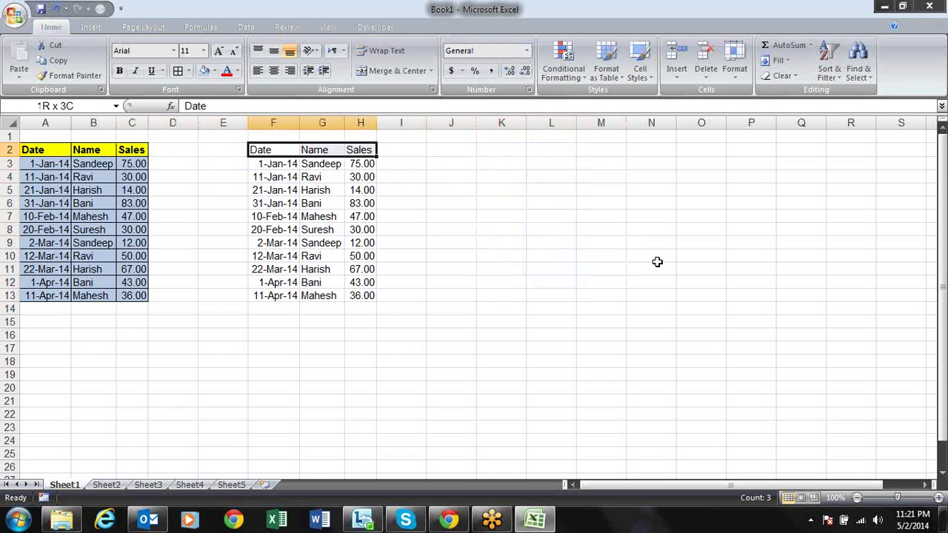
pyautogui.hotkey('ctrl', 'shift', 'Down')
pyautogui.hotkey('alt', 'e')
pyautogui.press('a')
pyautogui.press('a')
pyautogui.press('Right')
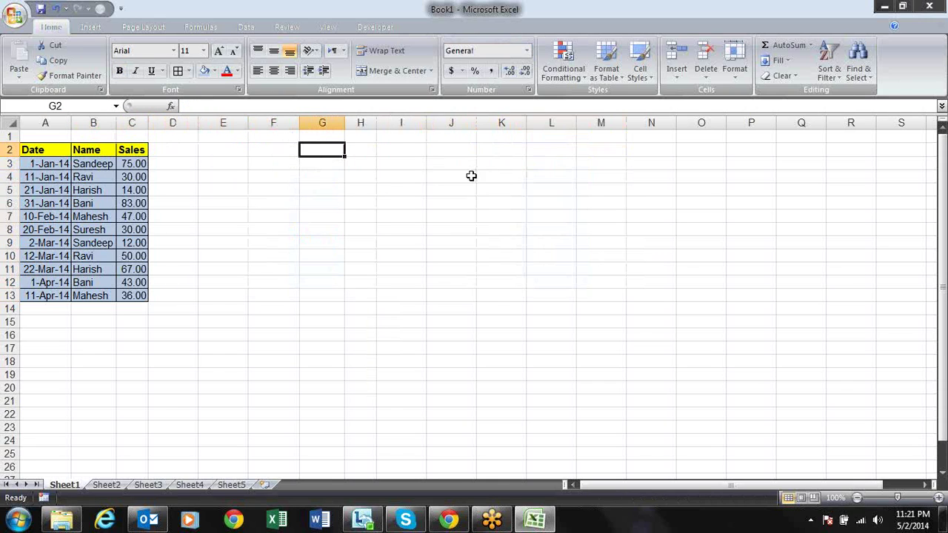
pyautogui.moveTo(376, 127); pyautogui.dragTo(401, 127)
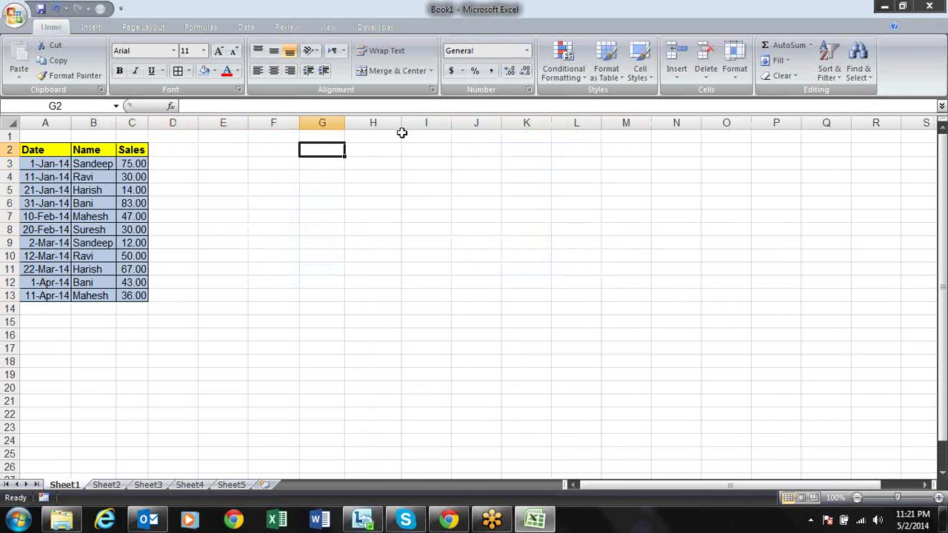
# - Copy A2:C13 and paste its values and number formats at F2
pyautogui.click(330, 164)
pyautogui.press('Home')
pyautogui.press('Up')
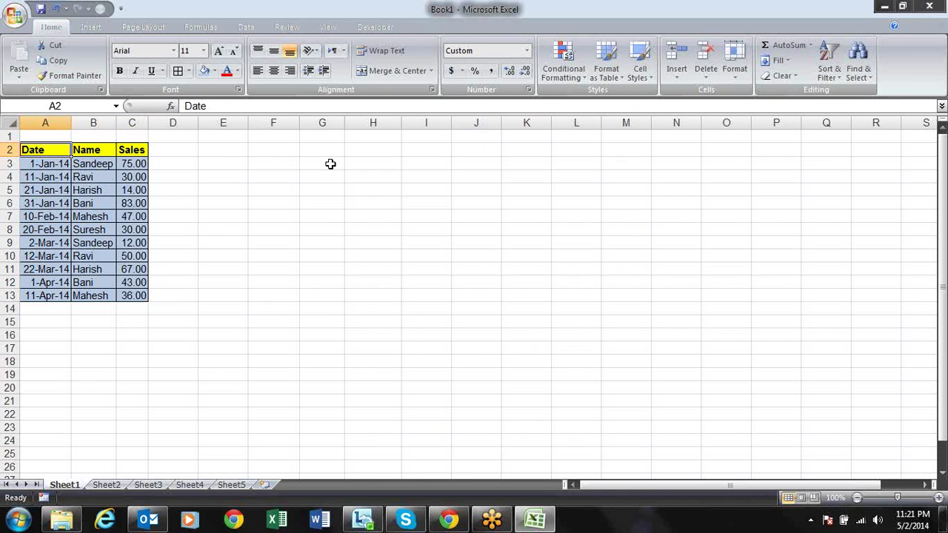
pyautogui.hotkey('ctrl', 'shift', 'Right')
pyautogui.hotkey('ctrl', 'shift', 'Down')
pyautogui.hotkey('ctrl', 'c')
pyautogui.press('Right')
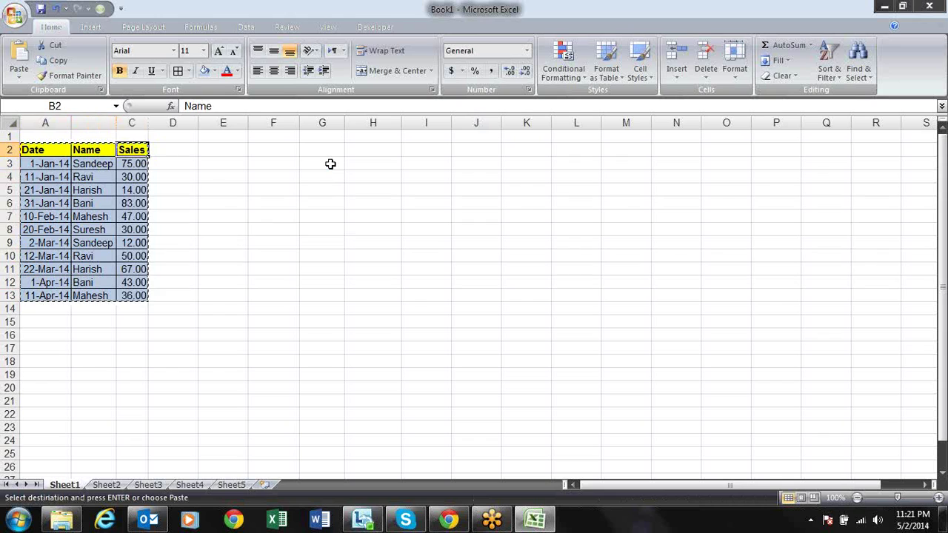
pyautogui.press('Right')
pyautogui.press('Right')
pyautogui.press('Right')
pyautogui.hotkey('alt', 'e')
pyautogui.press('s')
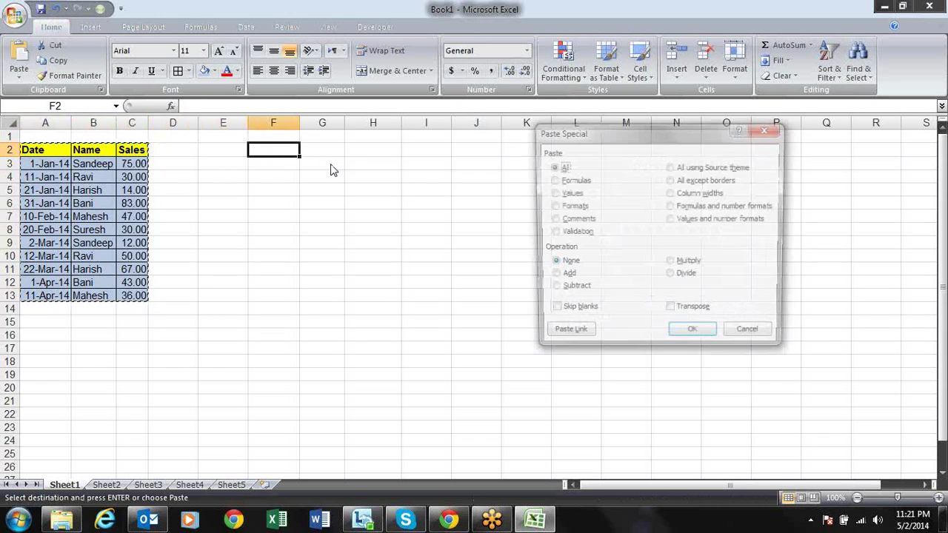
pyautogui.click(671, 219)
pyautogui.click(697, 336)
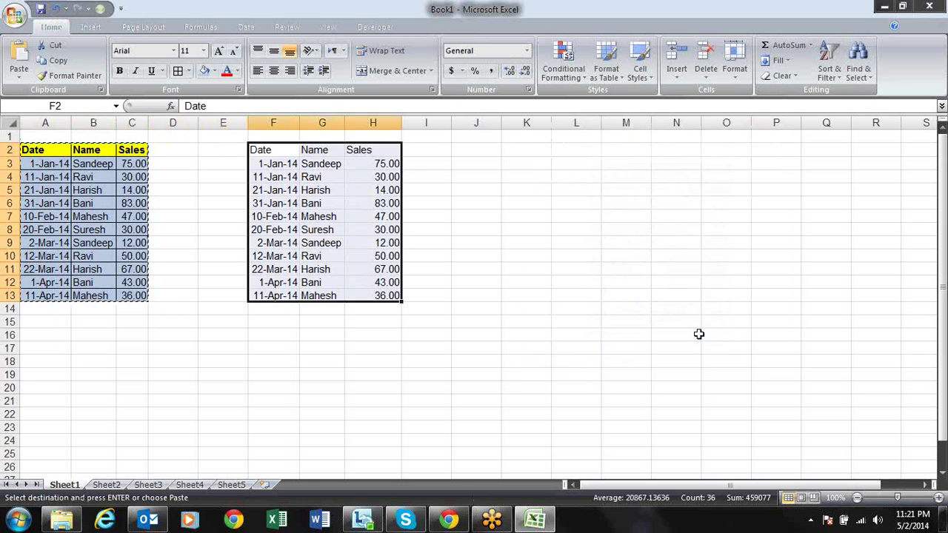
# - Paste Special the original column widths onto columns F:H
pyautogui.hotkey('alt', 'e')
pyautogui.press('s')
pyautogui.click(671, 193)
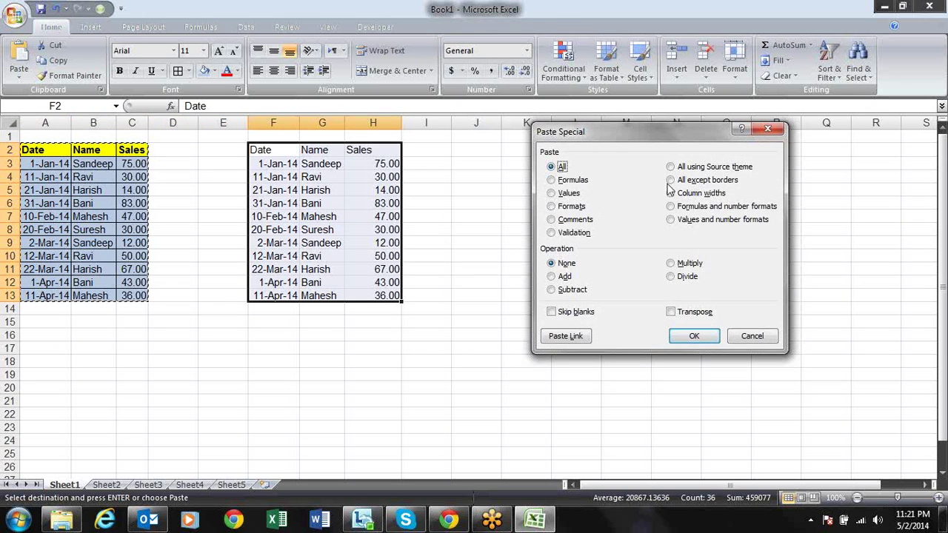
pyautogui.click(683, 334)
# - Paste Special only the formats, giving F2:H13 the yellow header and blue fills
pyautogui.press('alt')
pyautogui.press('e')
pyautogui.press('s')
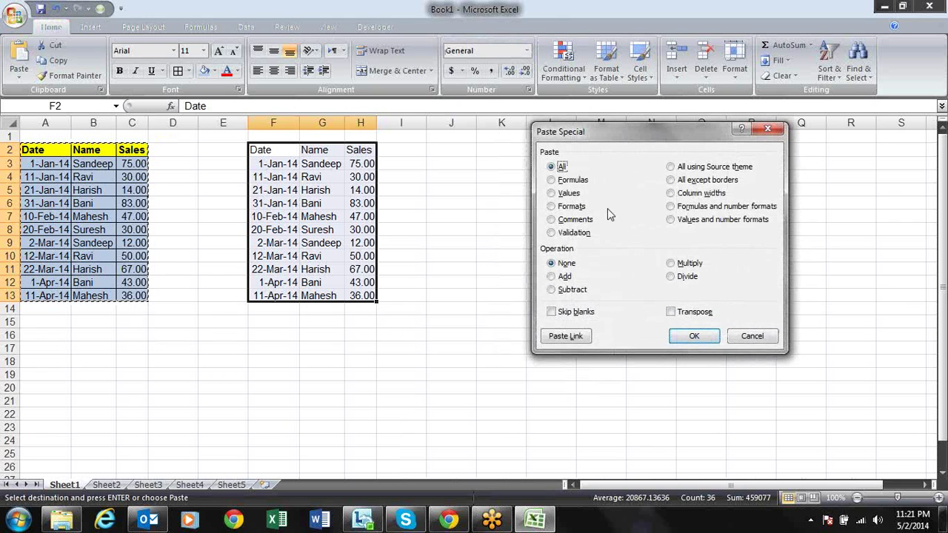
pyautogui.click(571, 208)
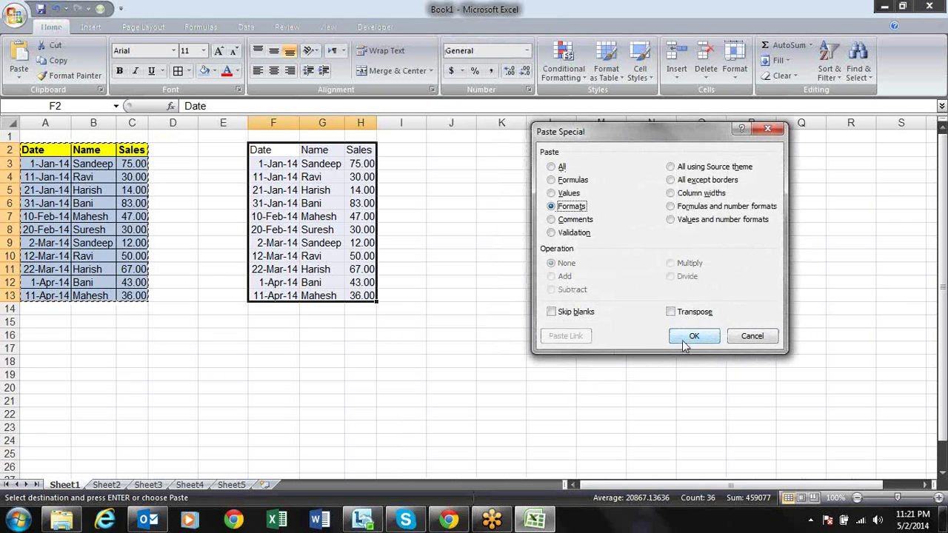
pyautogui.click(682, 338)
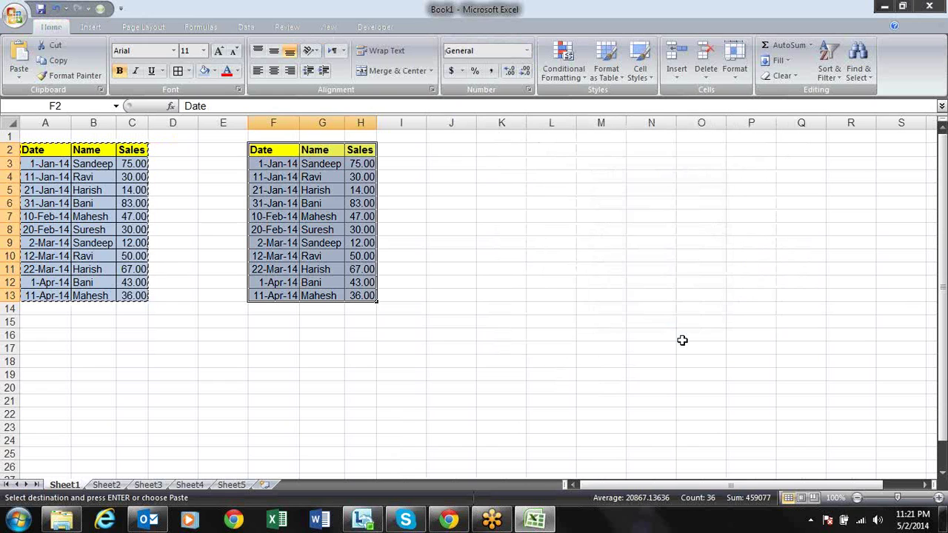
# - Cancel the copy, check cells in both tables, and start a comment on Bani cell G6
pyautogui.press('Right')
pyautogui.press('Left')
pyautogui.press('Down')
pyautogui.press('Down')
pyautogui.press('Down')
pyautogui.press('Down')
pyautogui.press('Down')
pyautogui.press('Down')
pyautogui.press('Down')
pyautogui.press('Down')
pyautogui.press('Down')
pyautogui.press('Down')
pyautogui.press('Down')
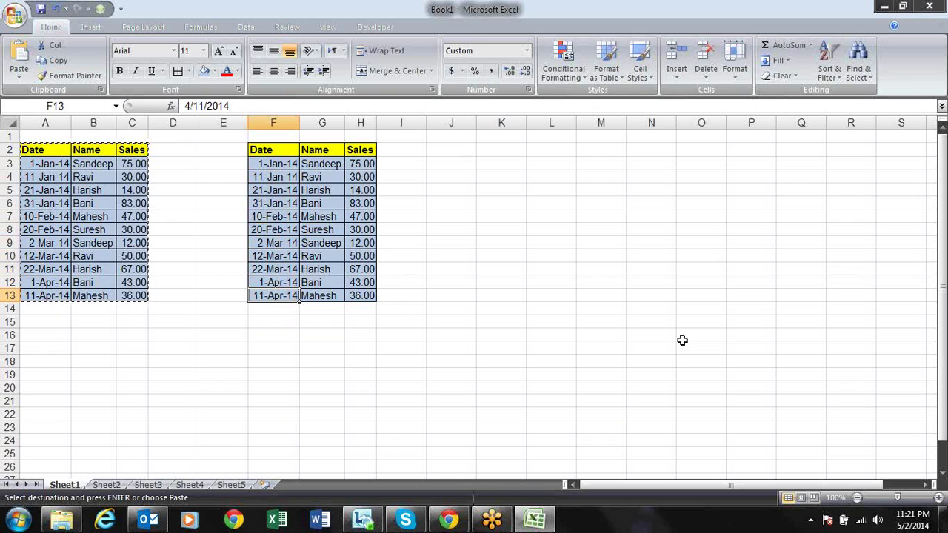
pyautogui.press('Escape')
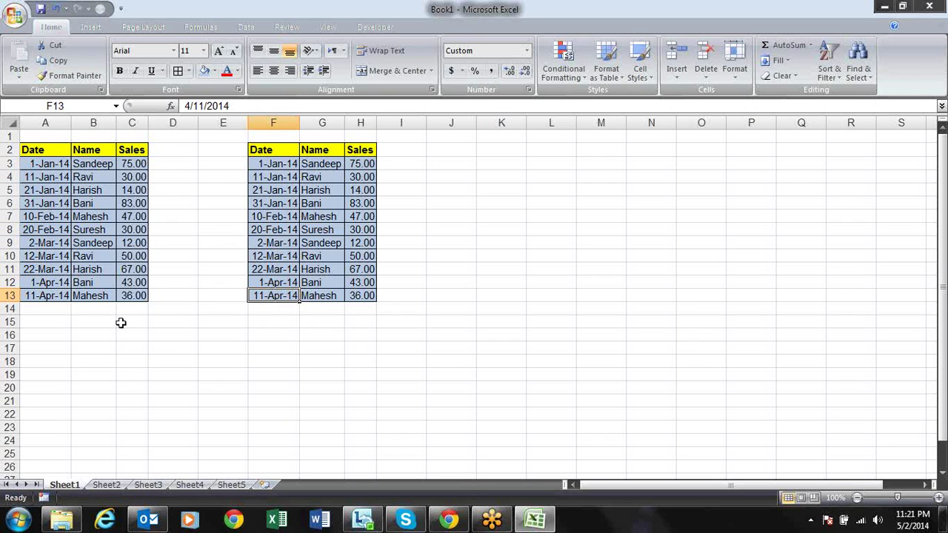
pyautogui.click(41, 244)
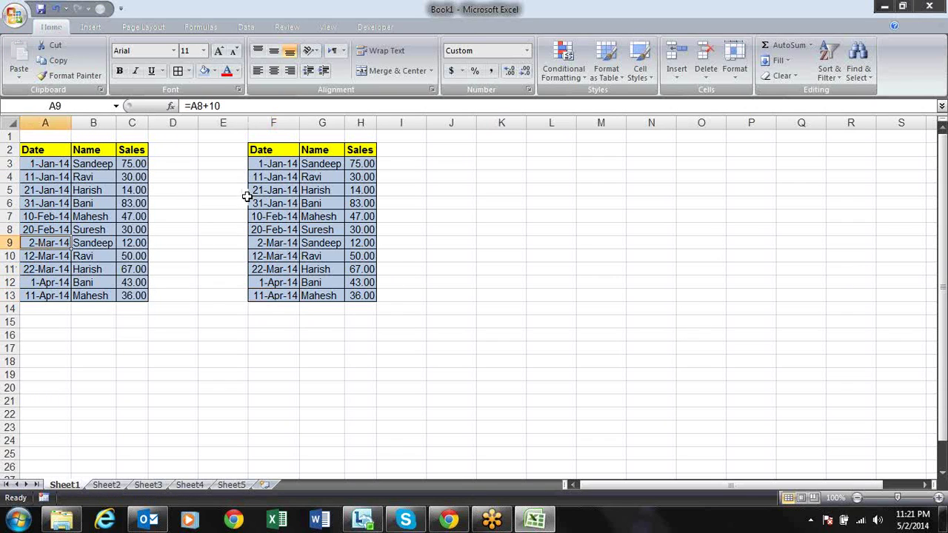
pyautogui.click(316, 190)
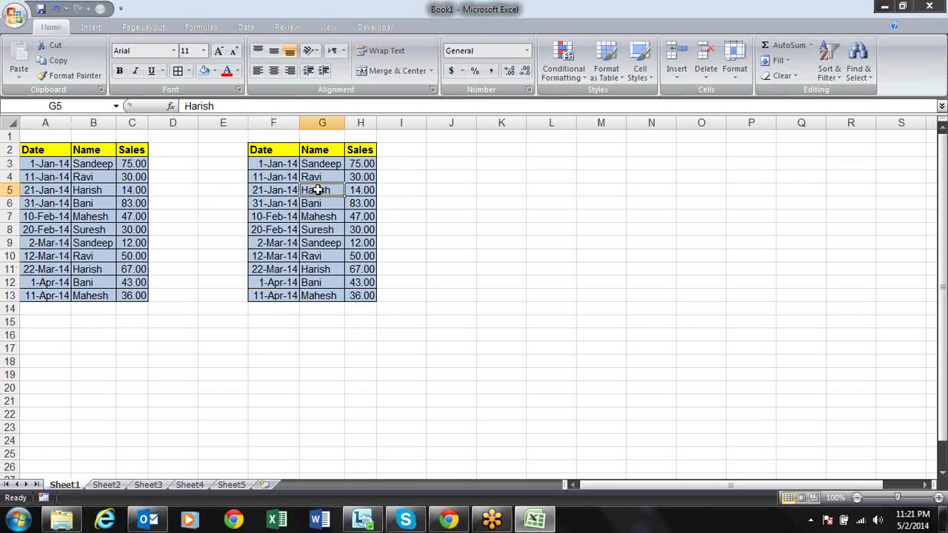
pyautogui.click(271, 164)
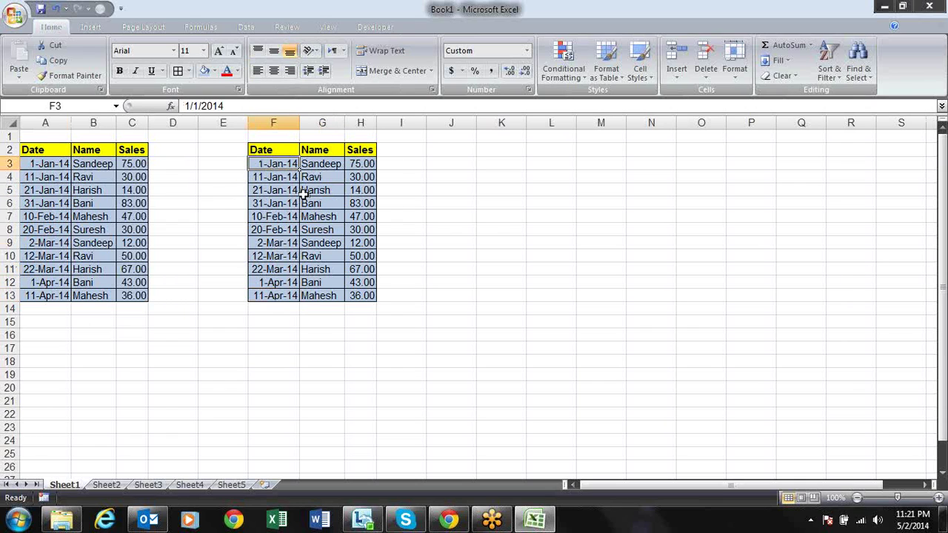
pyautogui.click(267, 150)
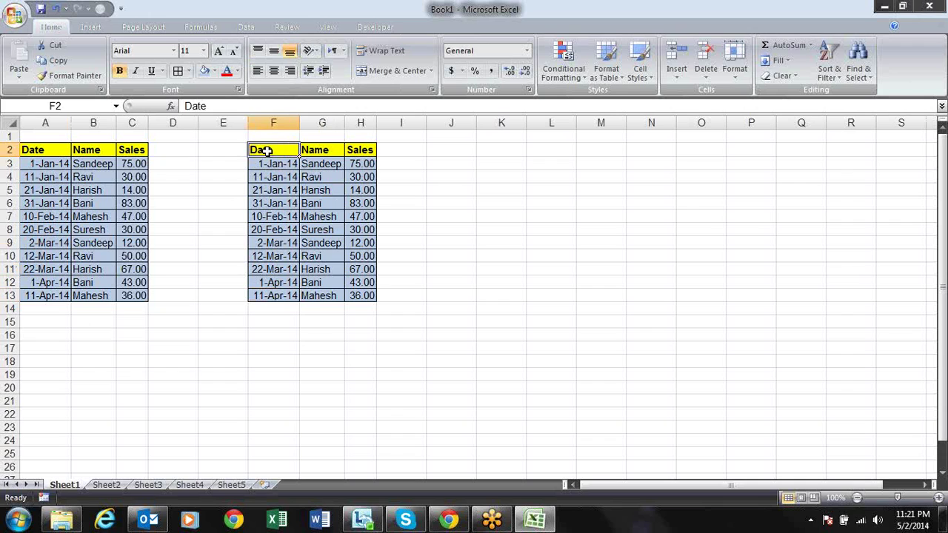
pyautogui.press('Right')
pyautogui.press('Down')
pyautogui.press('Down')
pyautogui.press('Down')
pyautogui.press('Down')
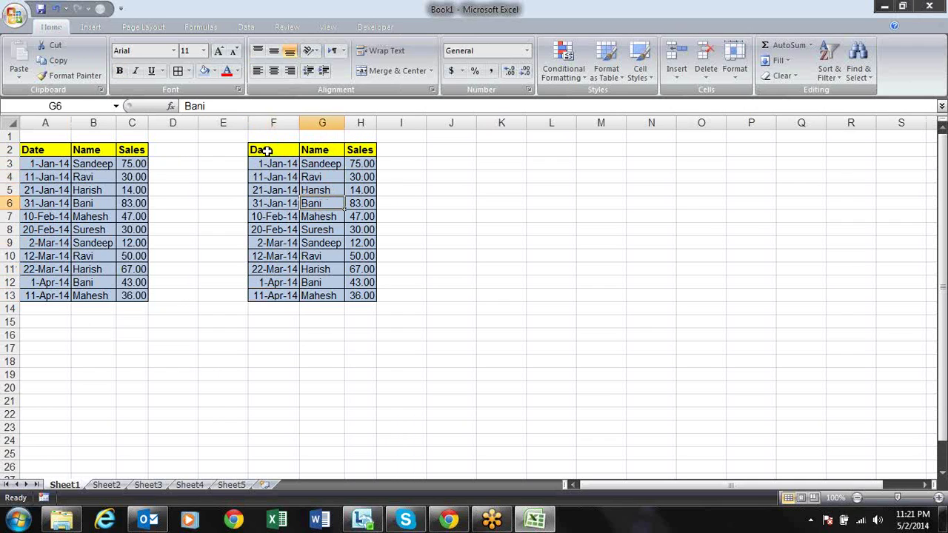
pyautogui.hotkey('shift', 'F2')
pyautogui.write('sdfsdf')
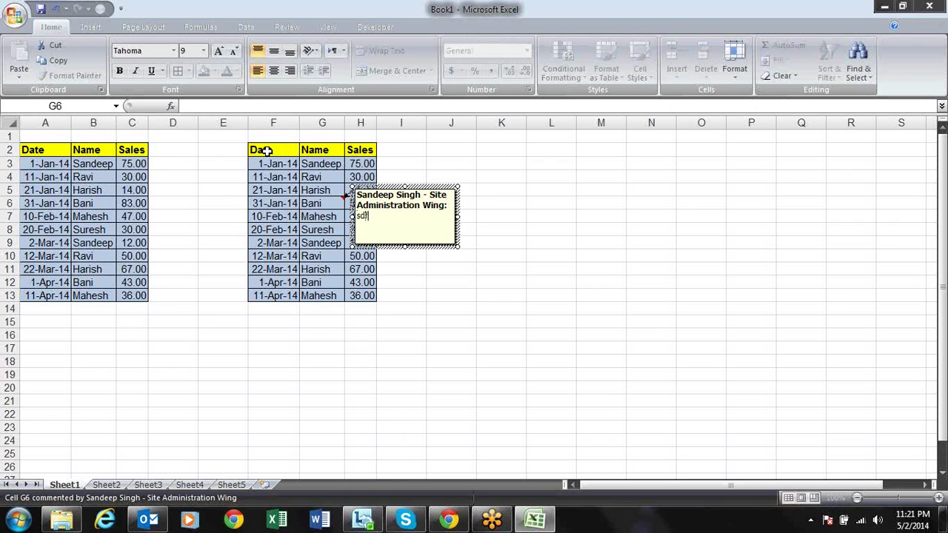
# - Finish the G6 comment, copy G6, and paste only its comment into K6
pyautogui.click(518, 229)
pyautogui.click(339, 201)
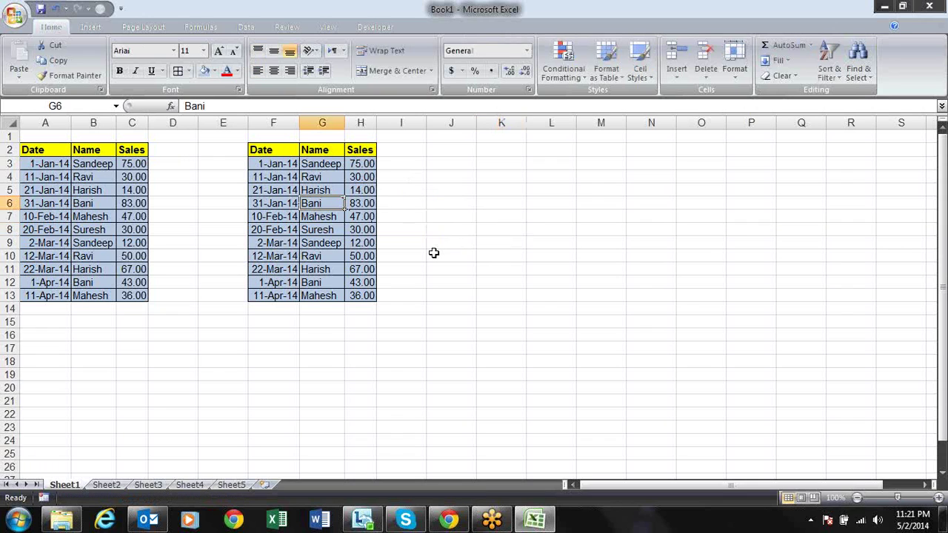
pyautogui.hotkey('ctrl', 'c')
pyautogui.press('Right')
pyautogui.press('Right')
pyautogui.press('Right')
pyautogui.press('Right')
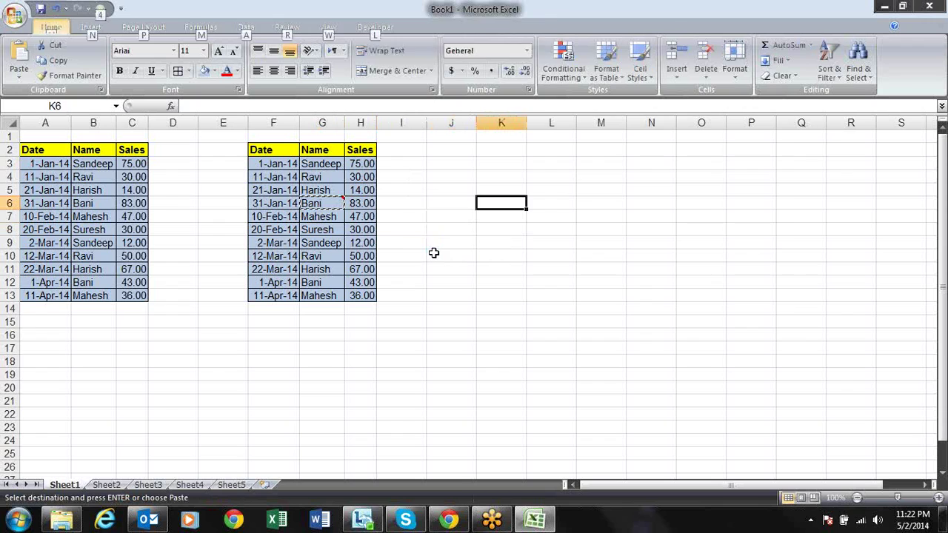
pyautogui.hotkey('alt', 'e')
pyautogui.press('s')
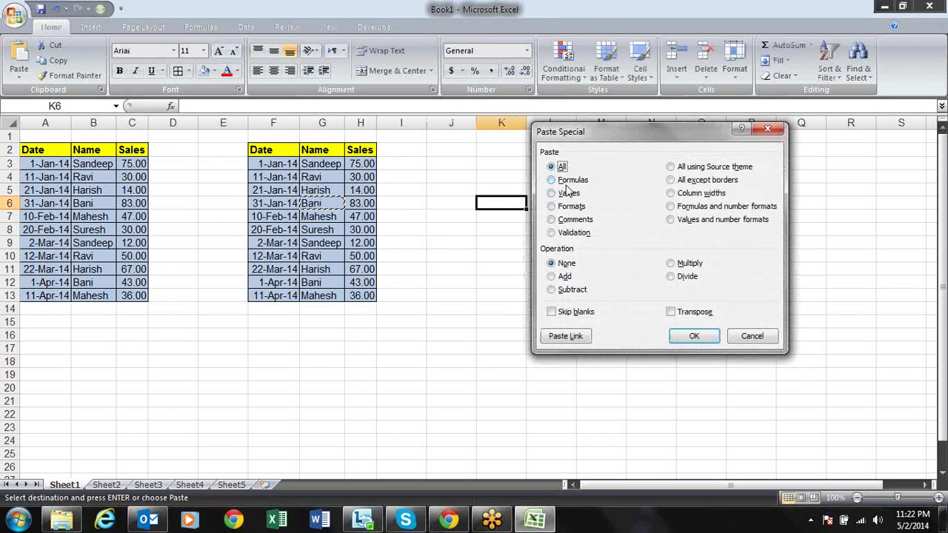
pyautogui.click(568, 222)
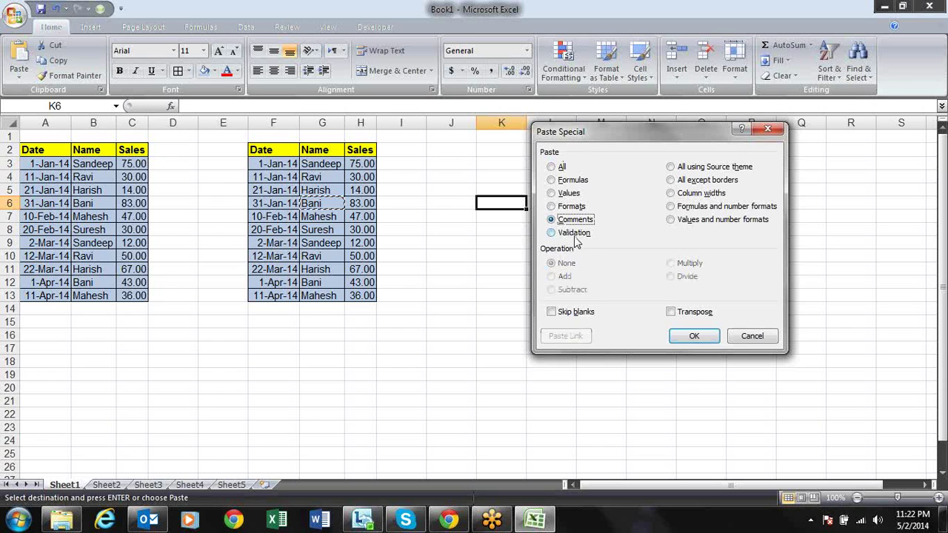
pyautogui.click(695, 337)
# - Cancel the copy and delete the comment from K6
pyautogui.click(614, 240)
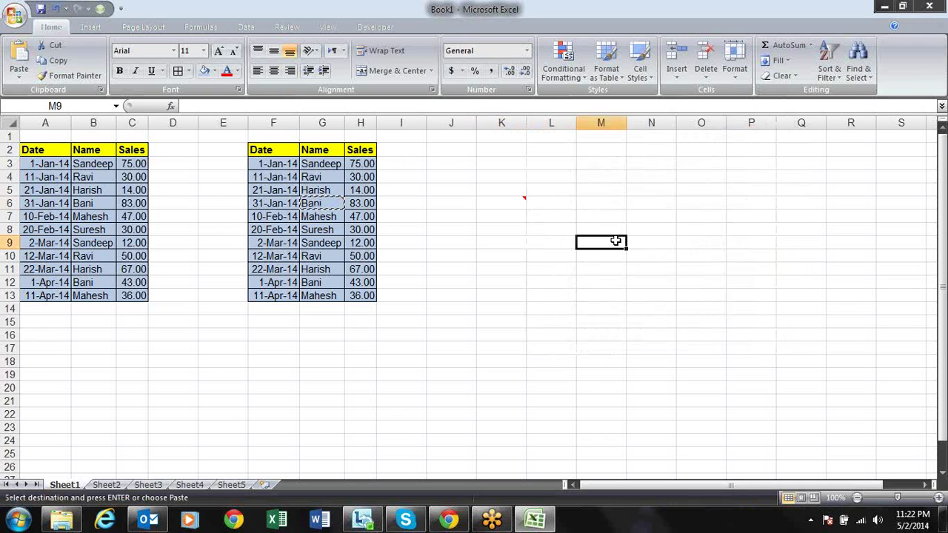
pyautogui.moveTo(511, 203)
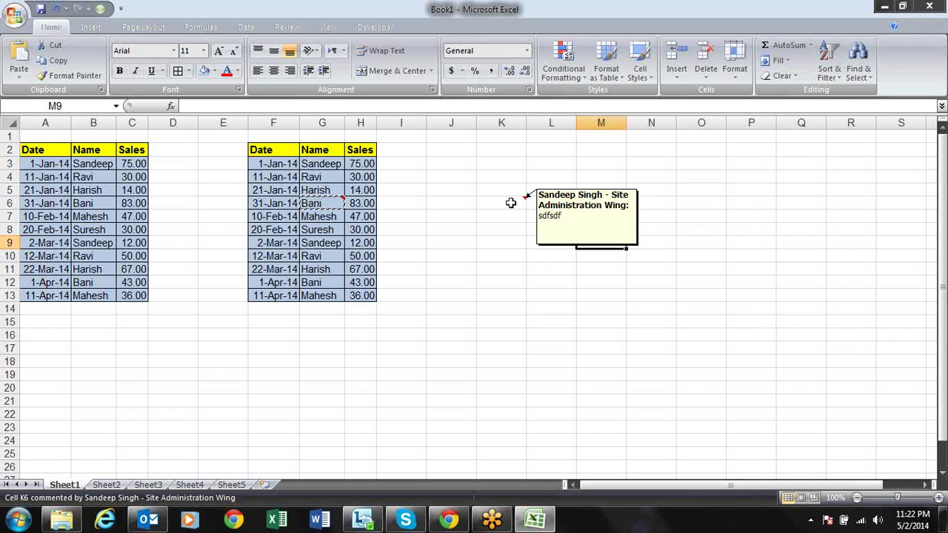
pyautogui.press('Escape')
pyautogui.click(510, 202)
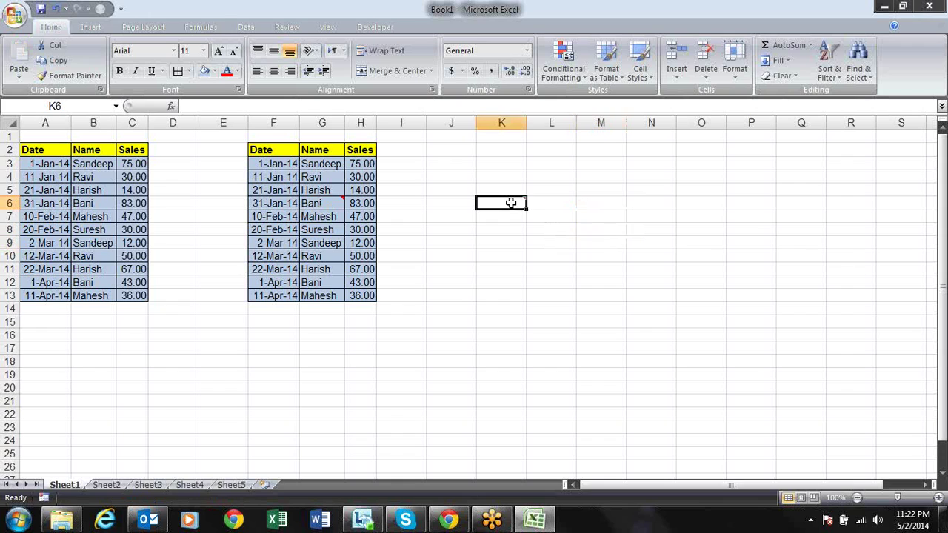
pyautogui.rightClick(510, 202)
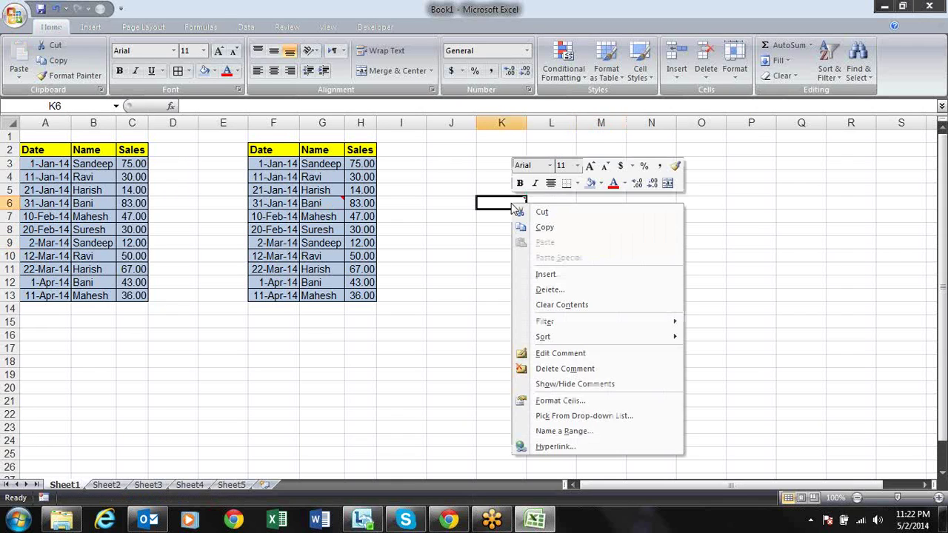
pyautogui.click(555, 369)
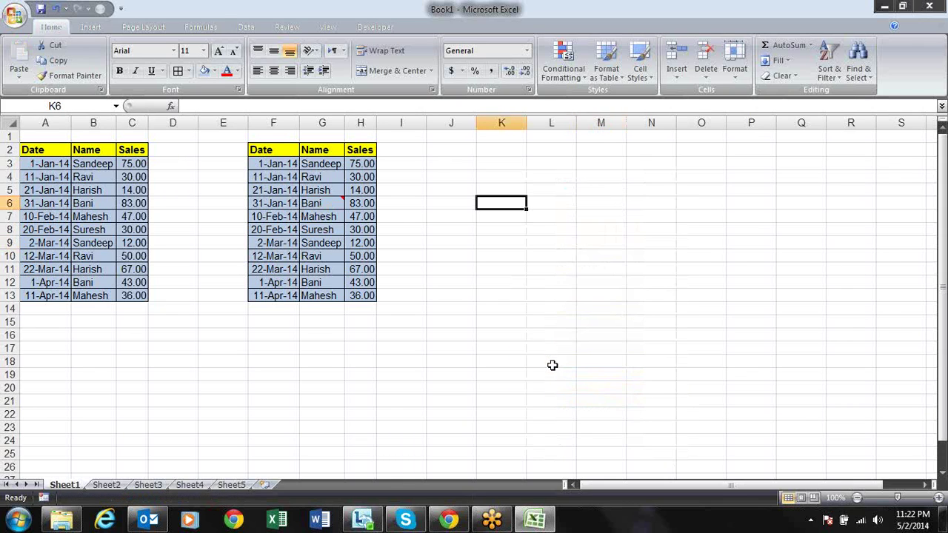
# - Copy A2:C13, paste it into K2 with All except borders, then open Bani cell L6 for editing
pyautogui.moveTo(33, 149); pyautogui.dragTo(130, 295)
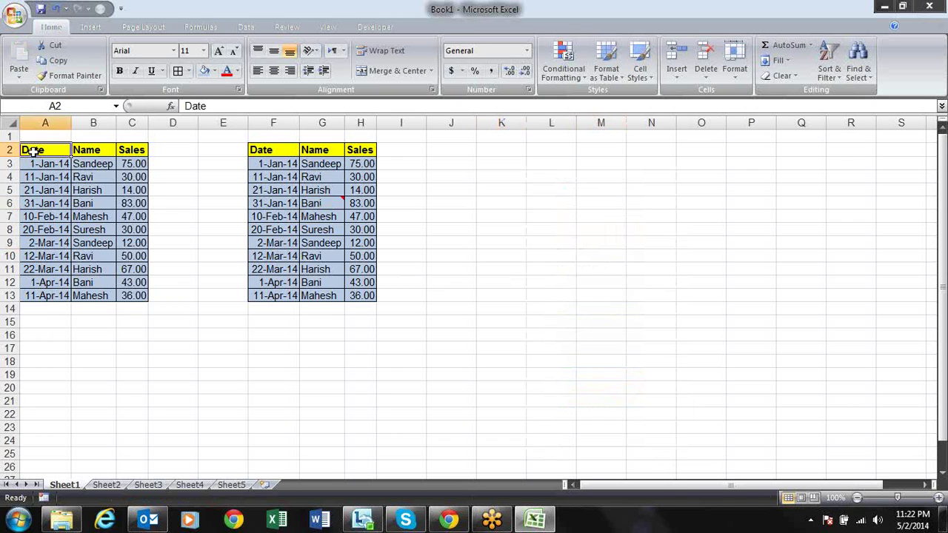
pyautogui.hotkey('ctrl', 'c')
pyautogui.press('Right')
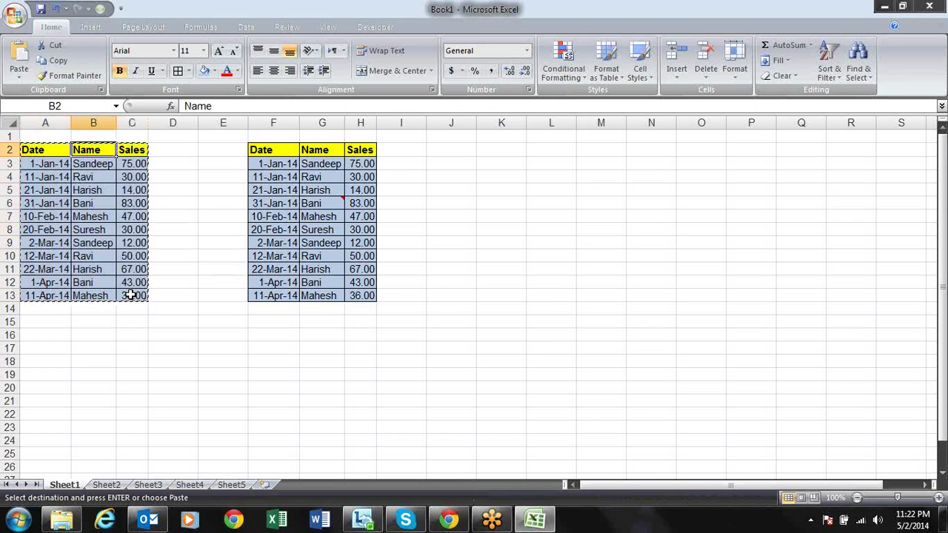
pyautogui.press('Right')
pyautogui.press('Right')
pyautogui.press('Right')
pyautogui.hotkey('alt', 'e')
pyautogui.press('s')
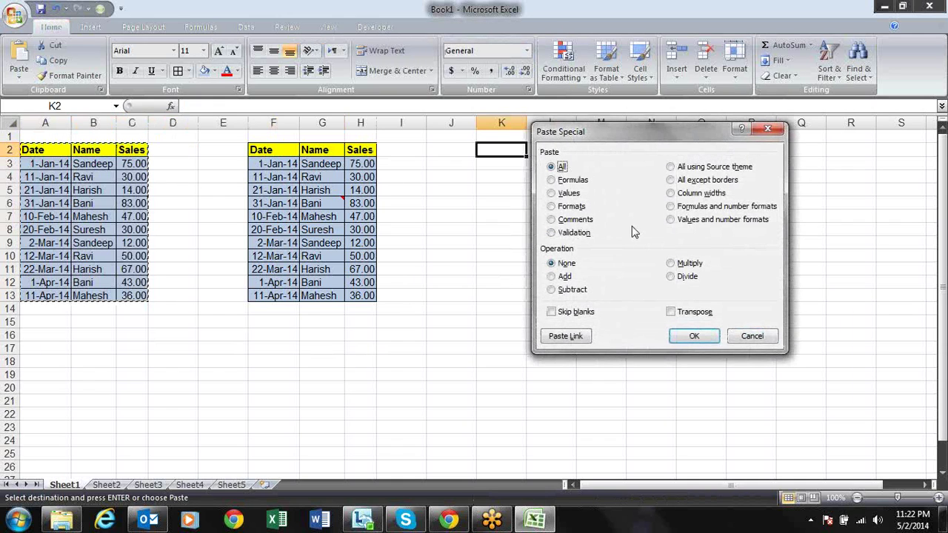
pyautogui.click(683, 185)
pyautogui.click(694, 338)
pyautogui.click(694, 337)
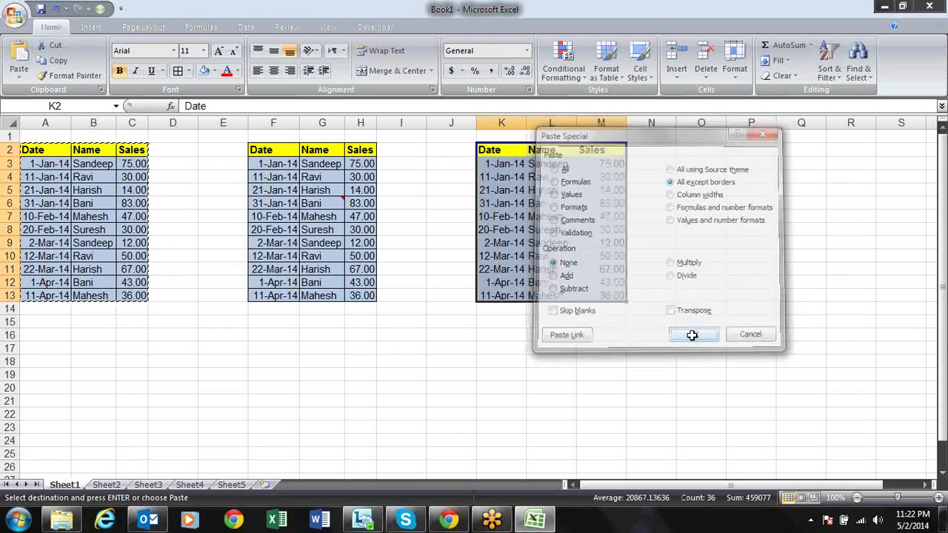
pyautogui.click(558, 203)
pyautogui.doubleClick(559, 203)
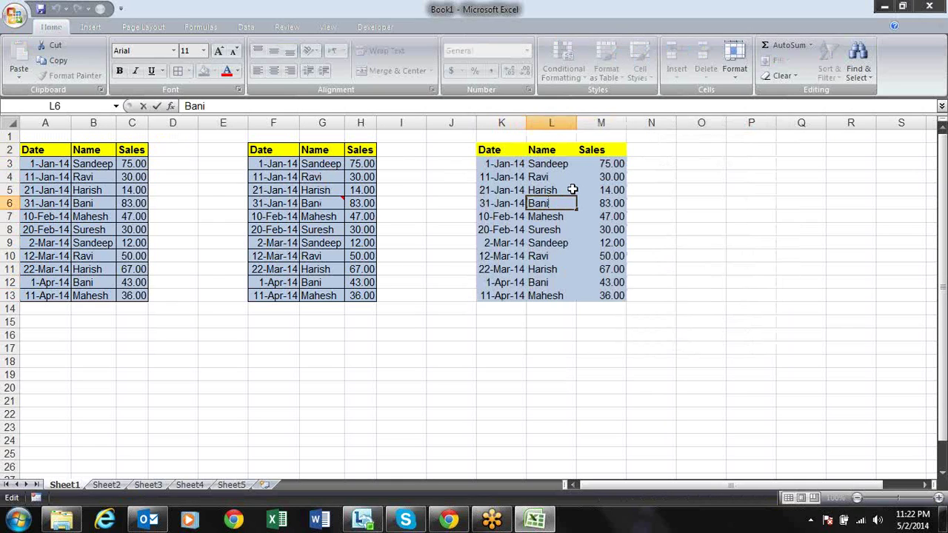
# - Leave L6 unchanged, copy A2:C13 again, and paste it into O2 using 'All using Source theme'
pyautogui.press('Escape')
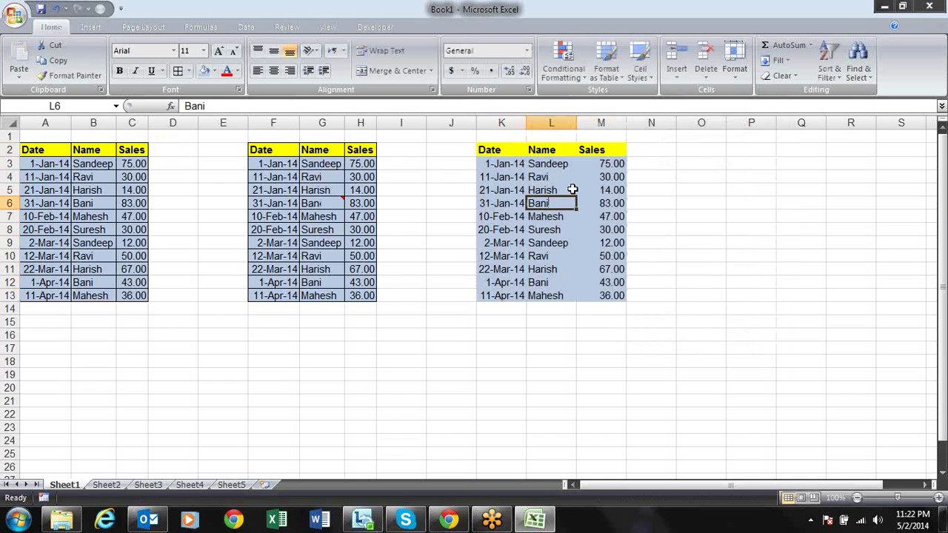
pyautogui.press('Left')
pyautogui.press('Left')
pyautogui.press('Left')
pyautogui.press('Left')
pyautogui.press('Left')
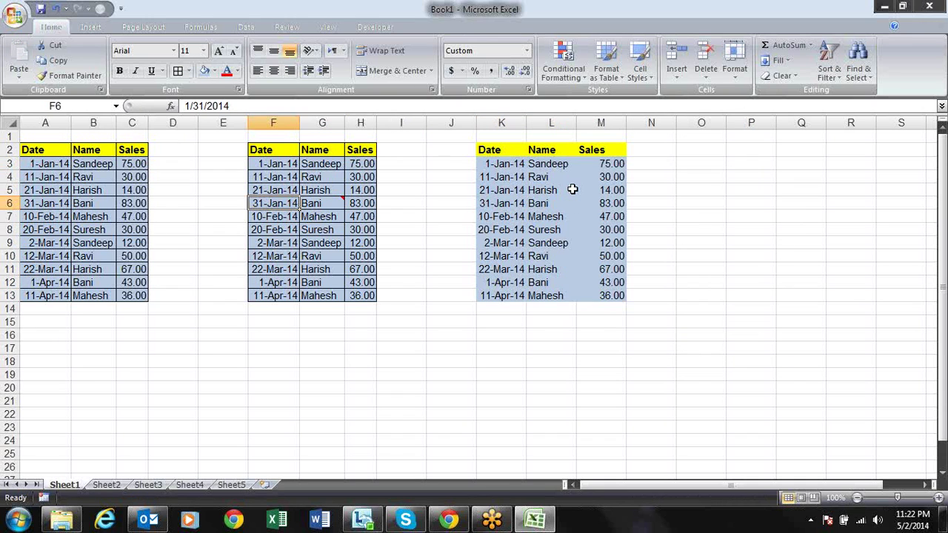
pyautogui.press('Home')
pyautogui.press('Up')
pyautogui.press('Up')
pyautogui.press('Up')
pyautogui.press('Up')
pyautogui.hotkey('ctrl', 'shift', 'Right')
pyautogui.hotkey('ctrl', 'shift', 'Down')
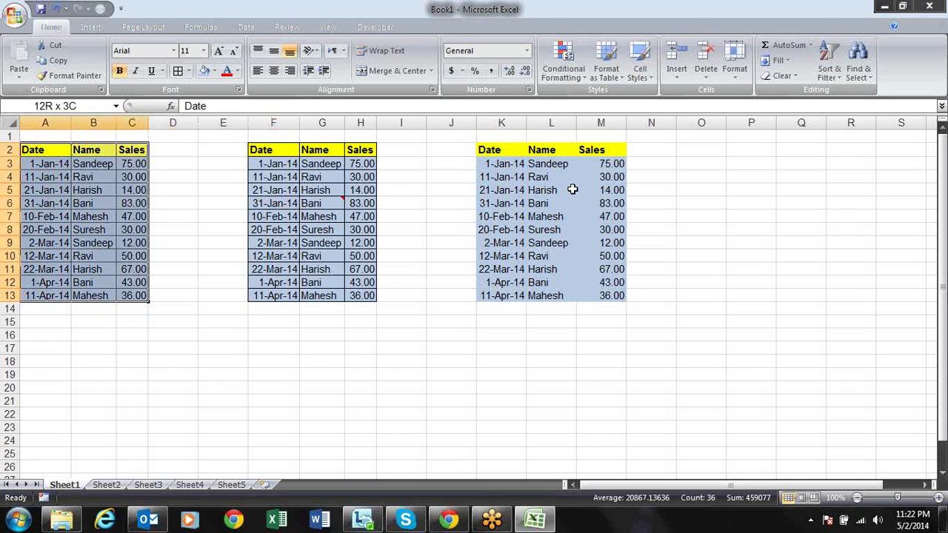
pyautogui.hotkey('ctrl', 'c')
pyautogui.press('Right')
pyautogui.press('Right')
pyautogui.press('Right')
pyautogui.press('Right')
pyautogui.press('Right')
pyautogui.press('Right')
pyautogui.press('Right')
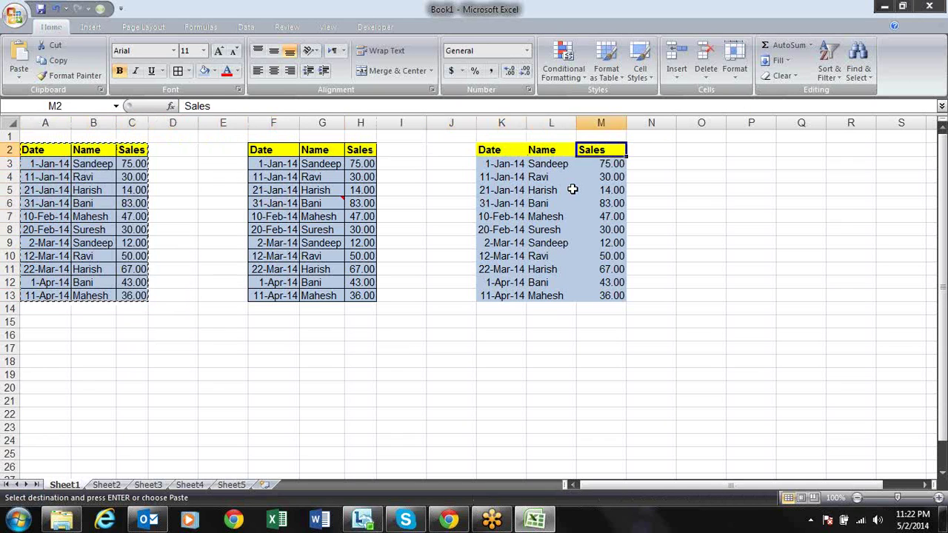
pyautogui.press('Right')
pyautogui.press('Right')
pyautogui.hotkey('ctrl', 'alt', 'v')
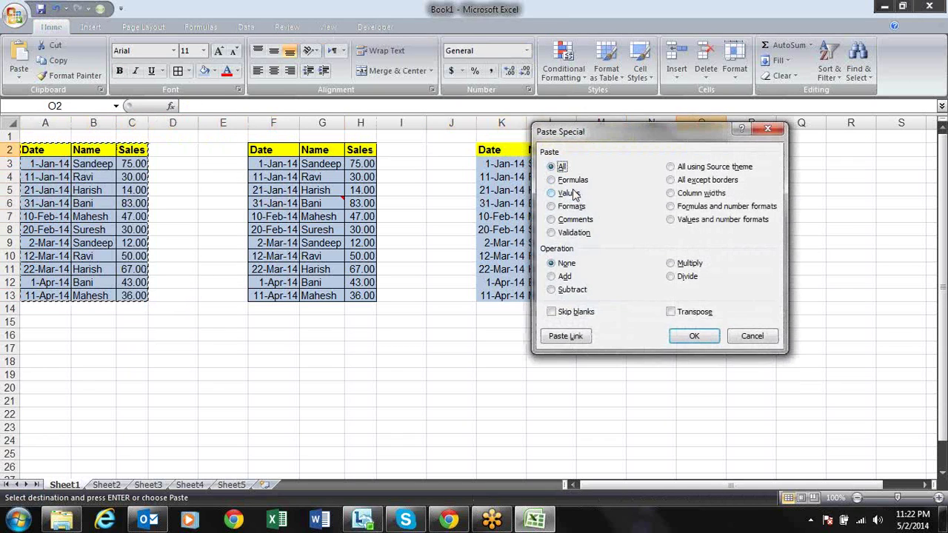
pyautogui.click(698, 171)
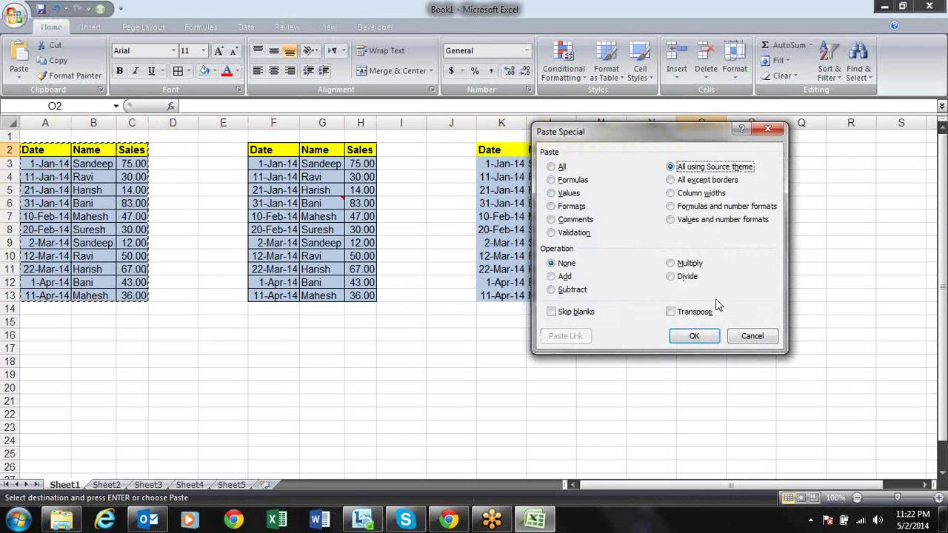
pyautogui.click(695, 335)
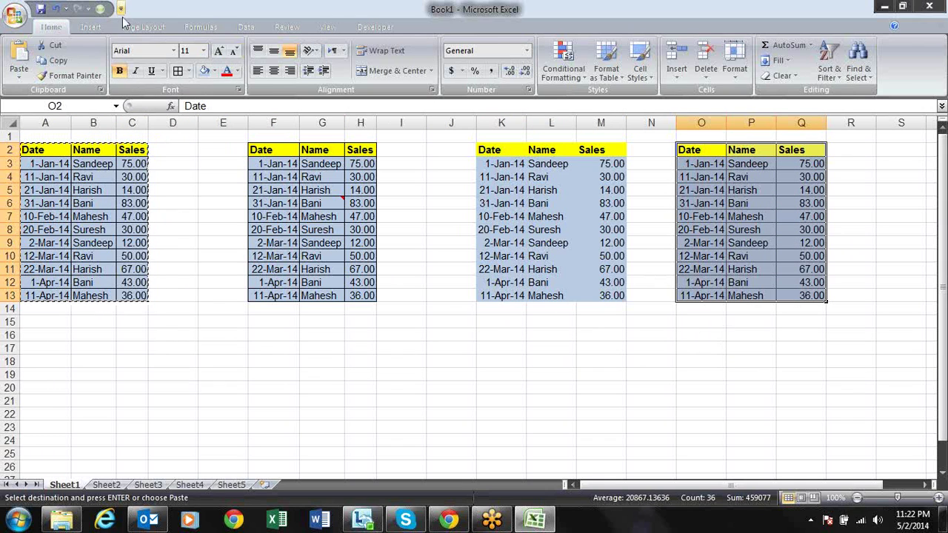
# - Browse the Themes gallery on the Page Layout ribbon, then close it and select cell G17
pyautogui.click(155, 26)
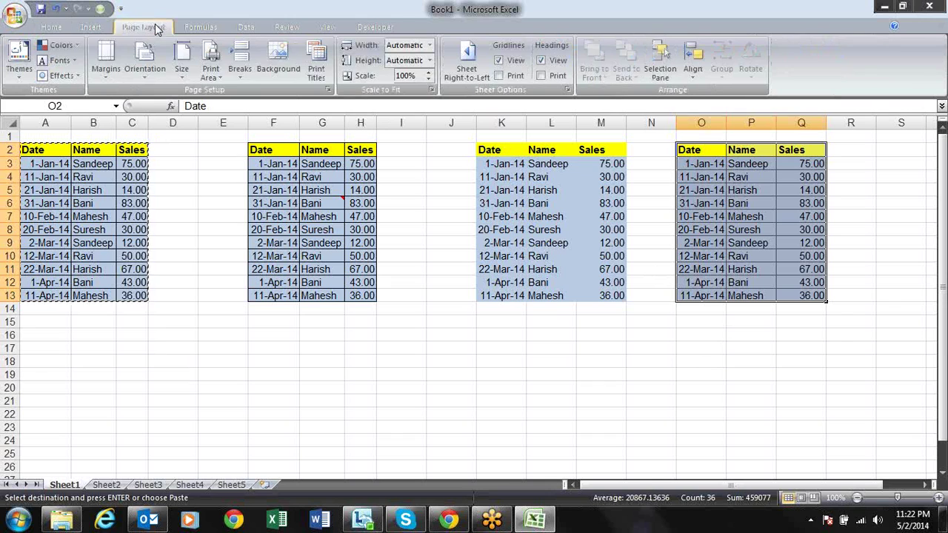
pyautogui.click(21, 72)
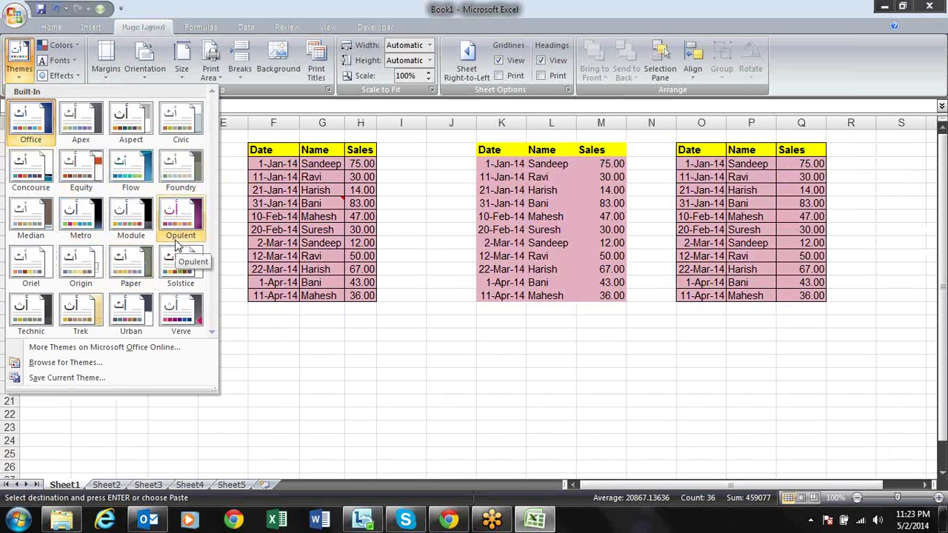
pyautogui.click(333, 359)
pyautogui.click(334, 356)
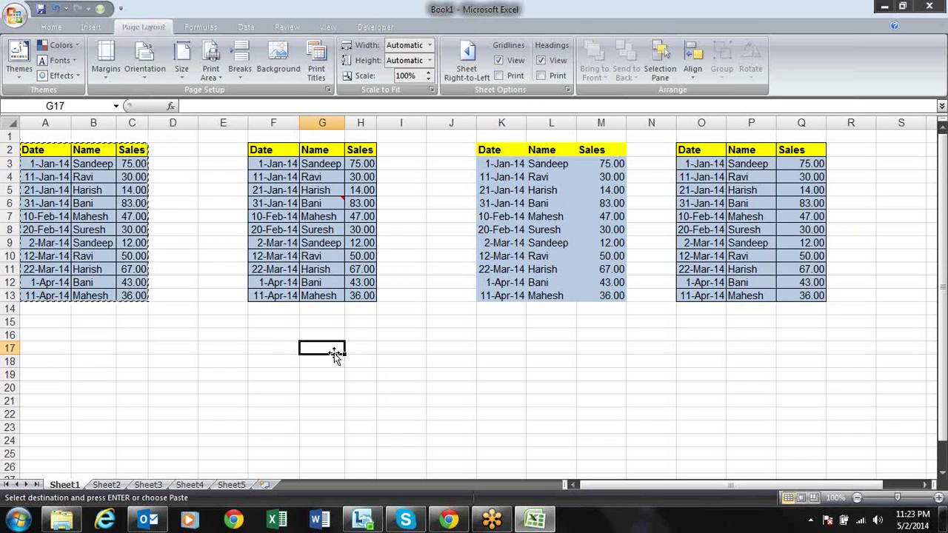
# - Cancel the pending copy, select F2:Q13, and clear its formats and contents
pyautogui.press('Escape')
pyautogui.press('Up')
pyautogui.press('Up')
pyautogui.press('Up')
pyautogui.press('Up')
pyautogui.press('Up')
pyautogui.press('Up')
pyautogui.press('Up')
pyautogui.press('Up')
pyautogui.press('Up')
pyautogui.press('Up')
pyautogui.press('Left')
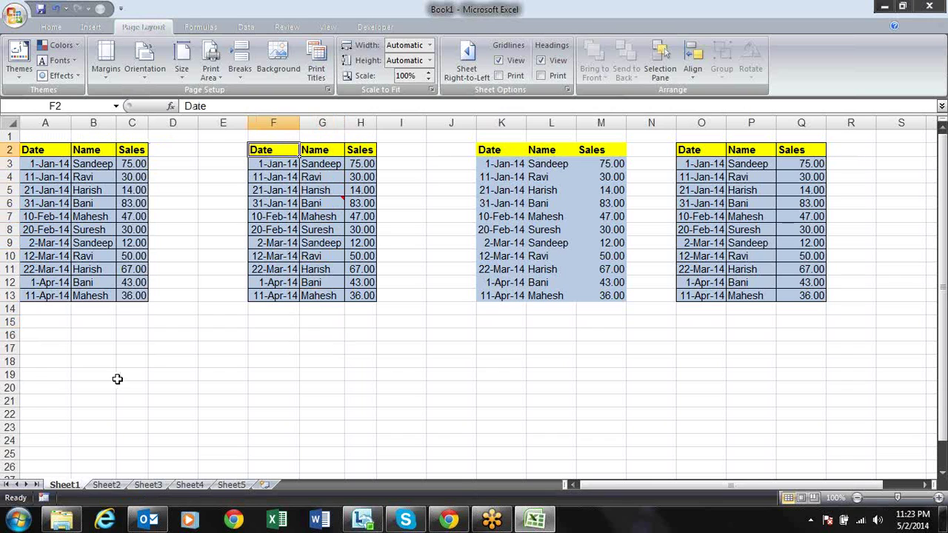
pyautogui.hotkey('ctrl', 'shift', 'Right')
pyautogui.hotkey('ctrl', 'shift', 'Right')
pyautogui.hotkey('ctrl', 'shift', 'Right')
pyautogui.hotkey('ctrl', 'shift', 'Right')
pyautogui.hotkey('ctrl', 'shift', 'Right')
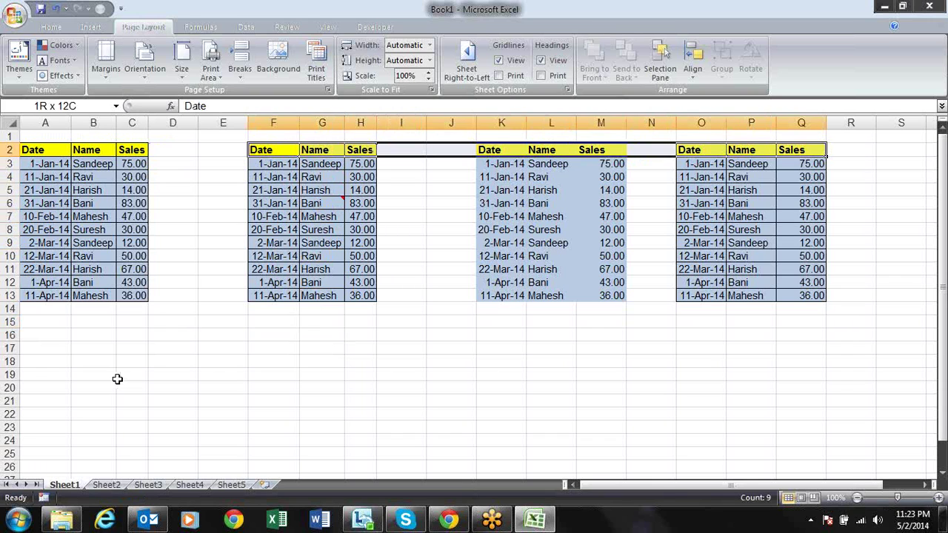
pyautogui.hotkey('ctrl', 'shift', 'Down')
pyautogui.hotkey('alt', 'e')
pyautogui.press('a')
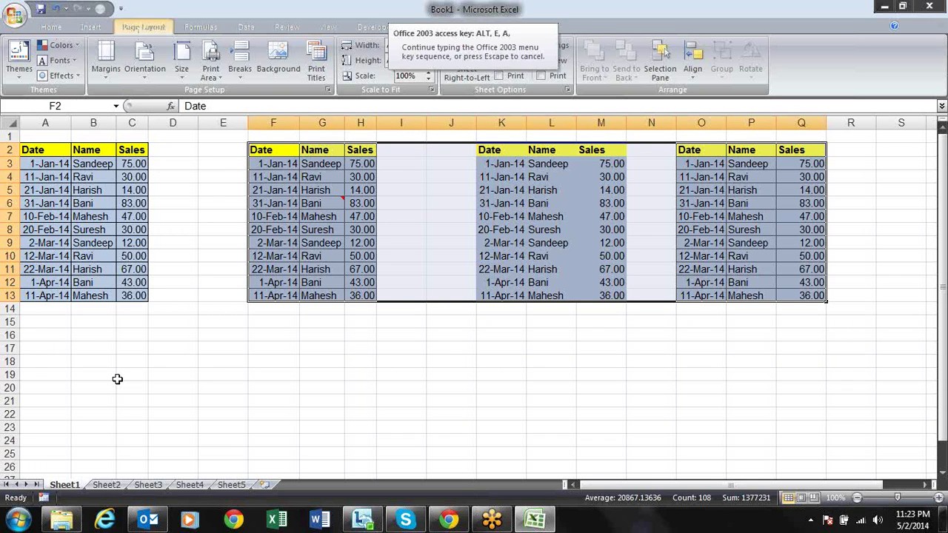
pyautogui.press('f')
pyautogui.press('Delete')
# - Move along row 2 to G6, open and dismiss its shortcut menu, then select I6
pyautogui.press('Left')
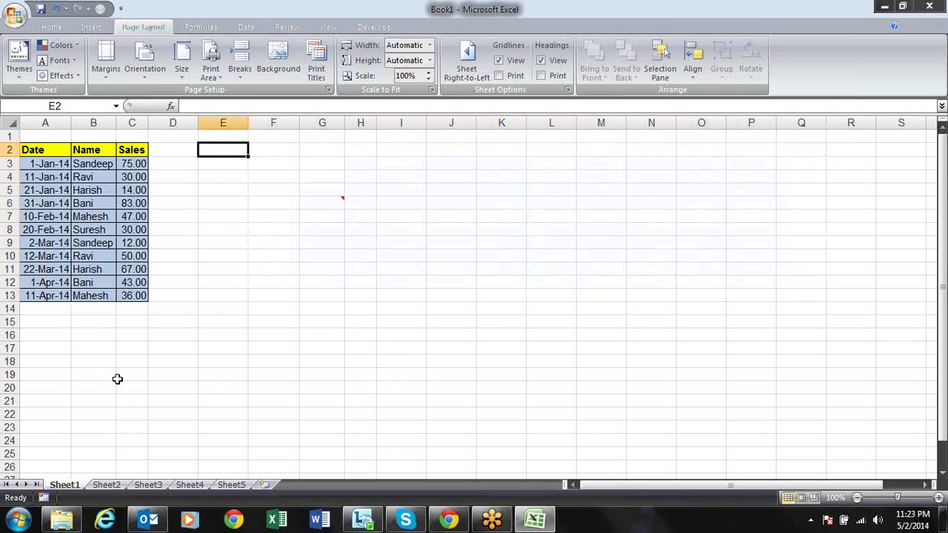
pyautogui.press('Left')
pyautogui.press('Left')
pyautogui.press('Right')
pyautogui.press('Right')
pyautogui.press('Right')
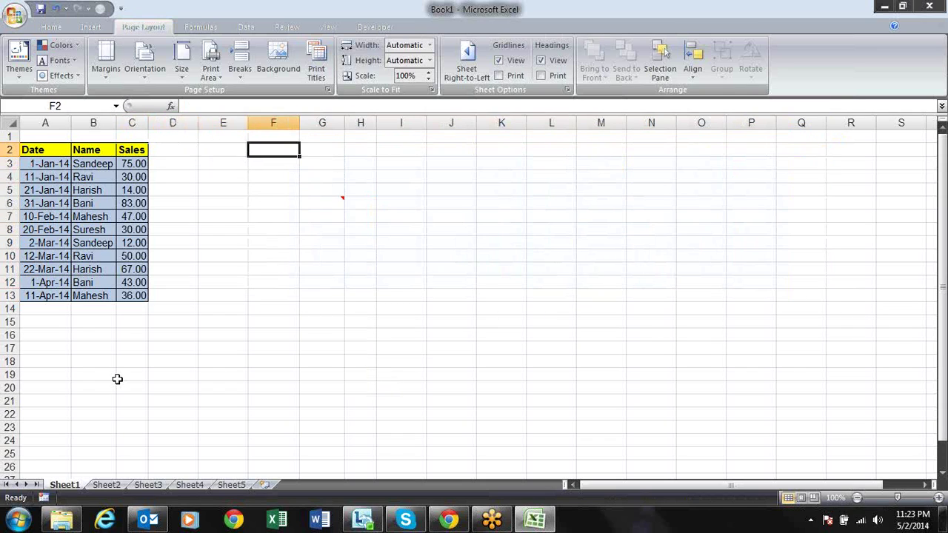
pyautogui.press('Right')
pyautogui.press('Down')
pyautogui.press('Down')
pyautogui.press('Down')
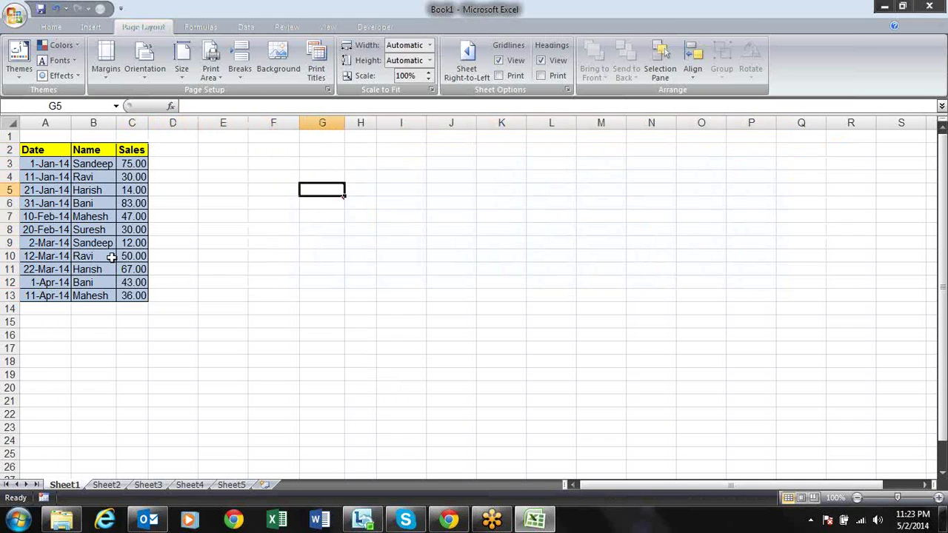
pyautogui.click(328, 201)
pyautogui.rightClick(328, 201)
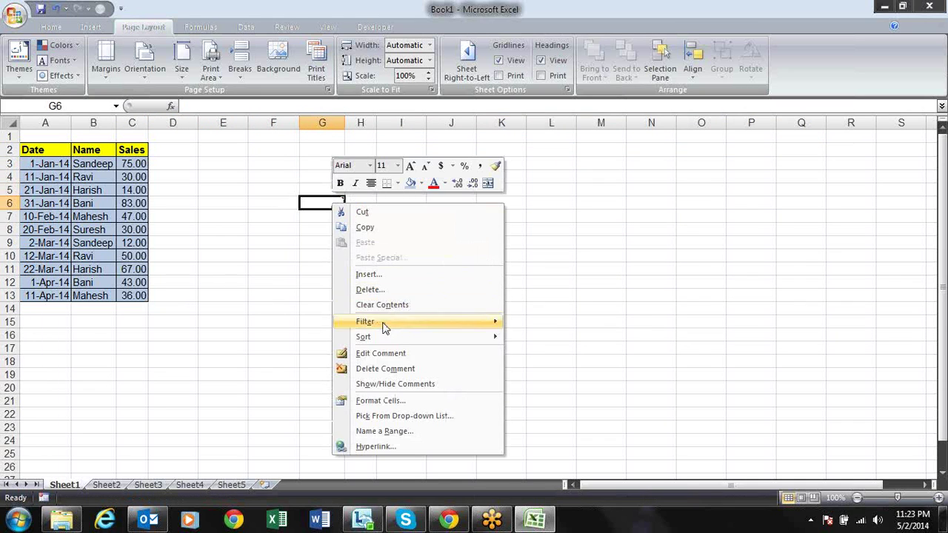
pyautogui.click(382, 368)
pyautogui.click(379, 202)
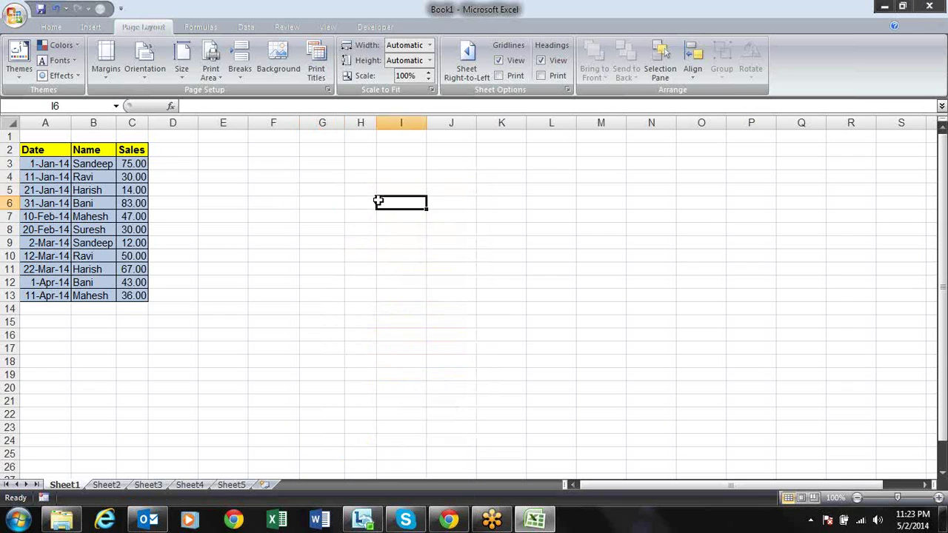
# - Move back to the first Sales value C3 and step between C3 and D3
pyautogui.press('Left')
pyautogui.press('Left')
pyautogui.press('Left')
pyautogui.press('Left')
pyautogui.press('Left')
pyautogui.press('Left')
pyautogui.press('Up')
pyautogui.press('Up')
pyautogui.press('Up')
pyautogui.press('Right')
pyautogui.press('Left')
pyautogui.press('Right')
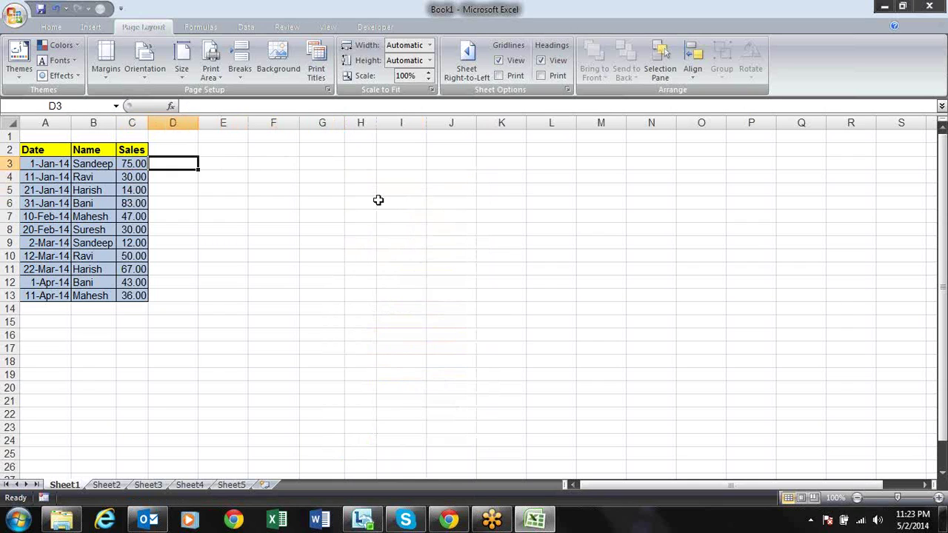
pyautogui.press('Left')
pyautogui.press('Right')
pyautogui.press('Left')
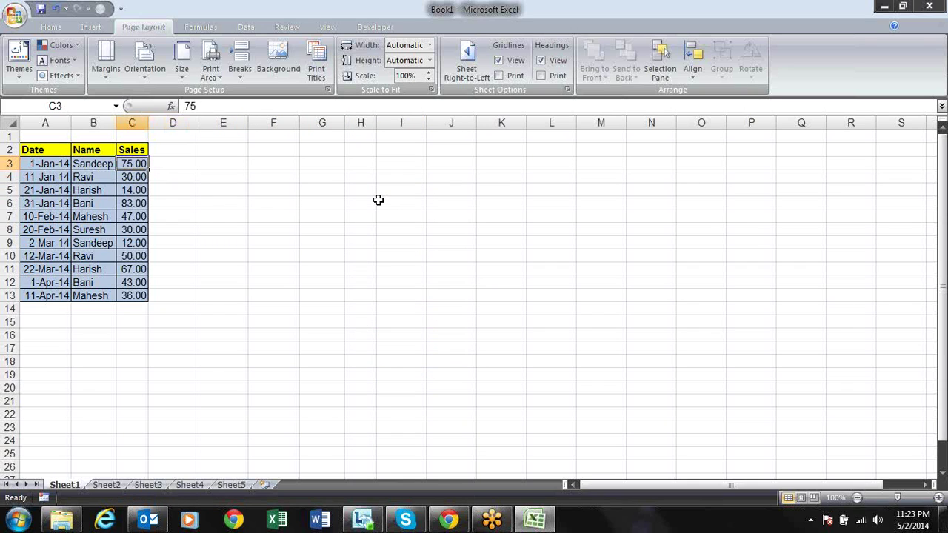
pyautogui.press('Down')
pyautogui.press('Down')
pyautogui.press('Down')
pyautogui.press('Down')
pyautogui.press('Down')
pyautogui.press('Up')
pyautogui.press('Up')
pyautogui.press('Up')
pyautogui.press('Up')
pyautogui.press('Up')
pyautogui.press('Right')
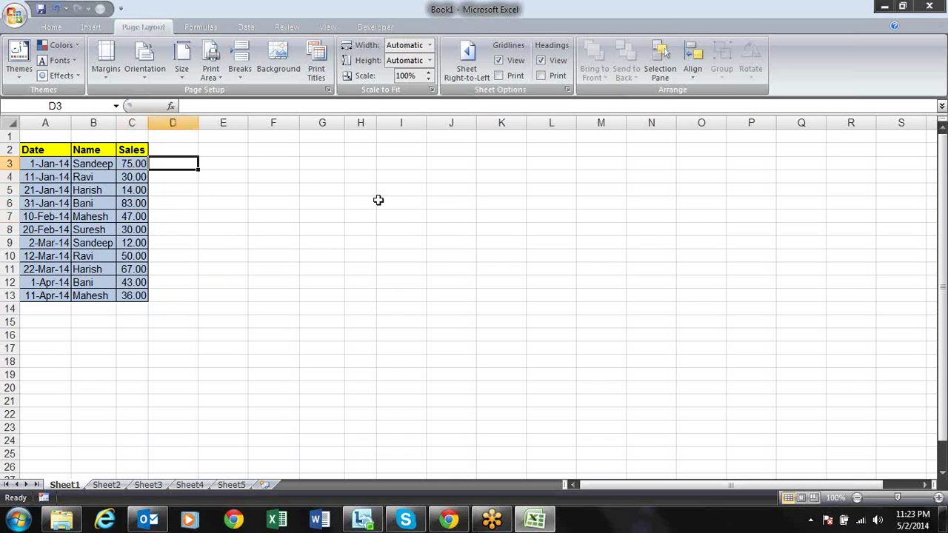
pyautogui.press('Up')
# - Head column D 'diff' and enter adjustments 5, 10, 50, -10, 10 in D3, D4, D6, D9, D11
pyautogui.write('diff')
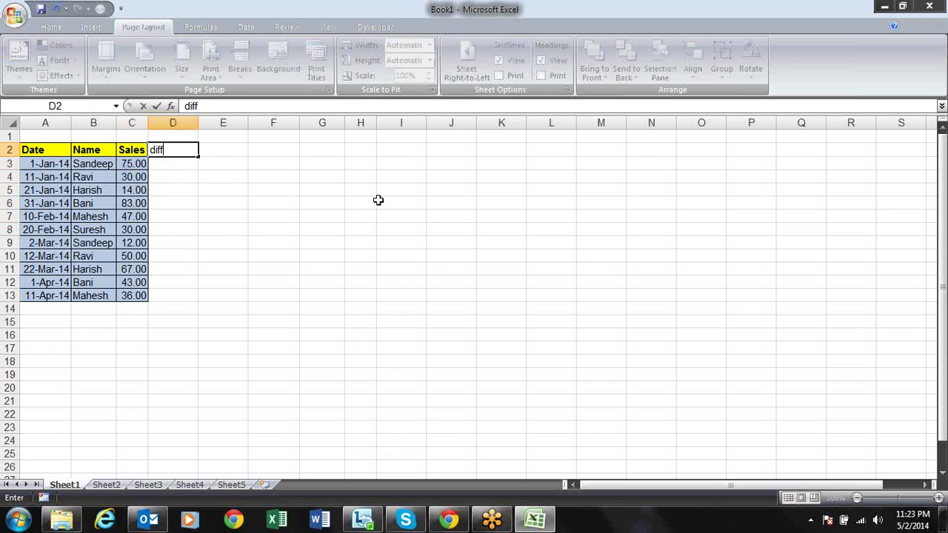
pyautogui.press('Return')
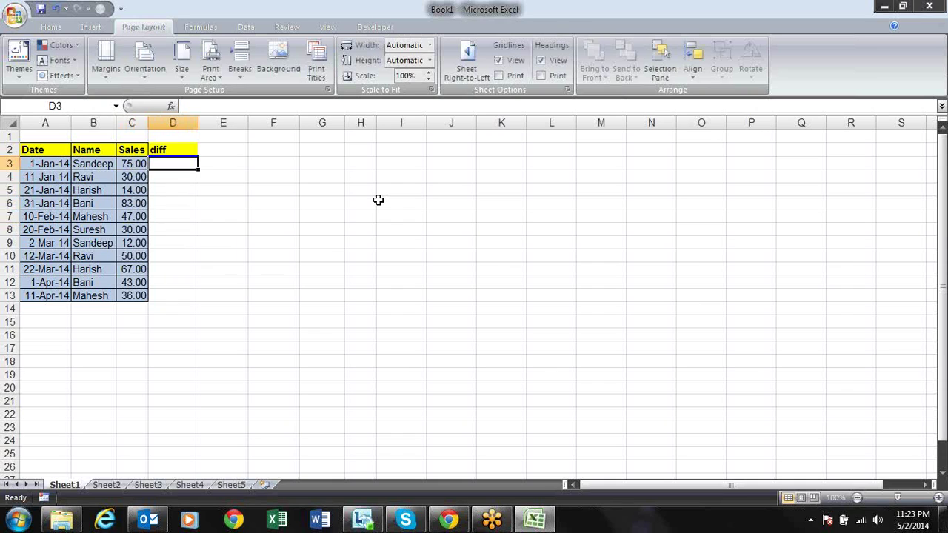
pyautogui.write('5')
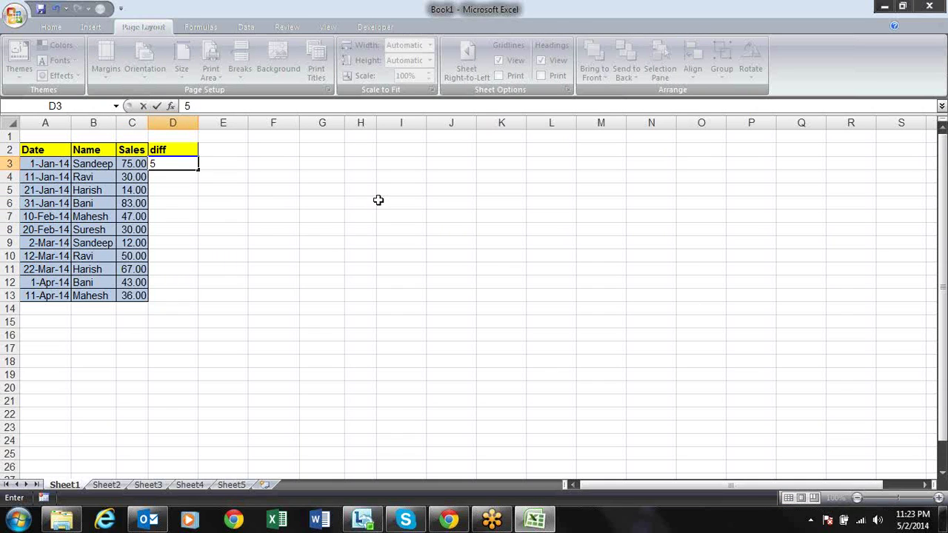
pyautogui.press('Return')
pyautogui.write('10')
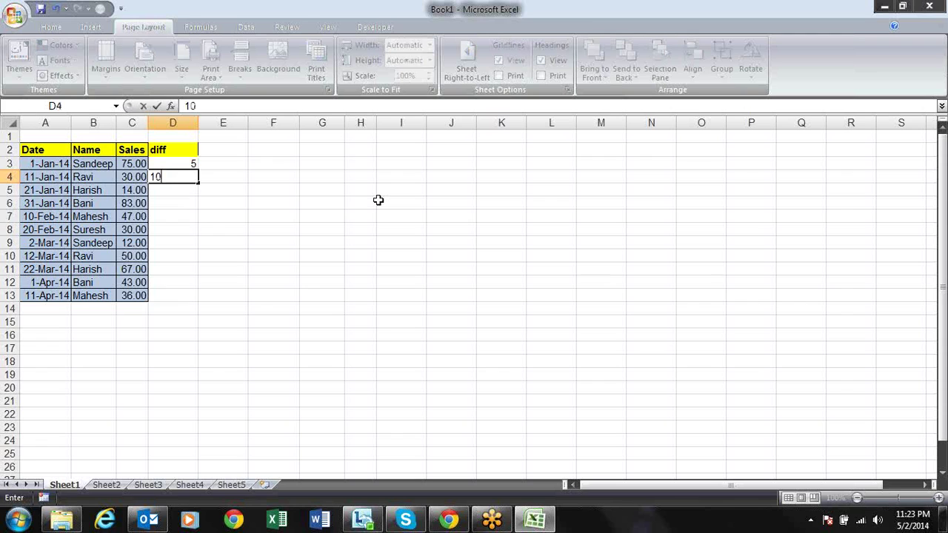
pyautogui.press('Return')
pyautogui.press('Return')
pyautogui.write('50')
pyautogui.press('Return')
pyautogui.press('Return')
pyautogui.press('Return')
pyautogui.write('-10')
pyautogui.press('Return')
pyautogui.press('Return')
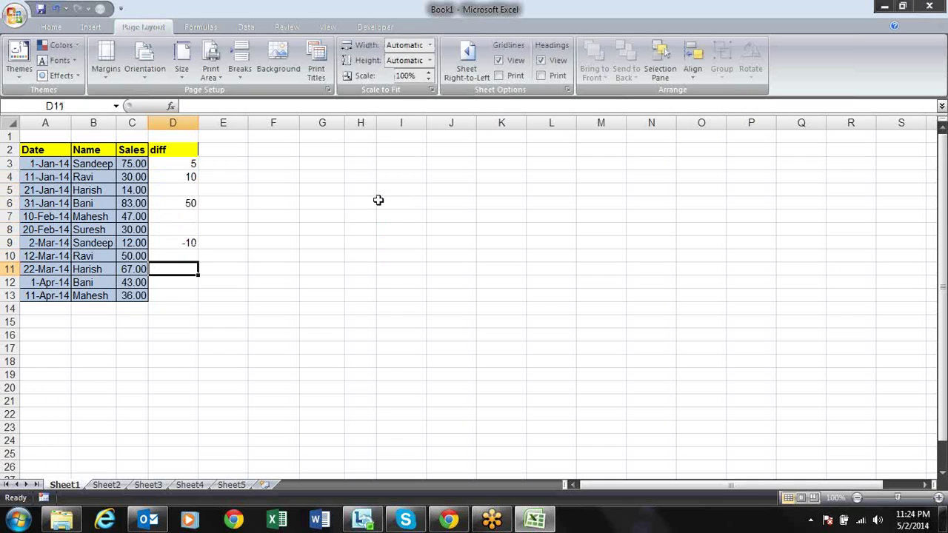
pyautogui.write('10')
pyautogui.press('Return')
# - Enter =C3+D3 in E3 and fill it down to E13
pyautogui.press('Up')
pyautogui.press('Up')
pyautogui.press('Up')
pyautogui.press('Up')
pyautogui.press('Up')
pyautogui.press('Up')
pyautogui.press('Up')
pyautogui.press('Up')
pyautogui.press('Up')
pyautogui.press('Right')
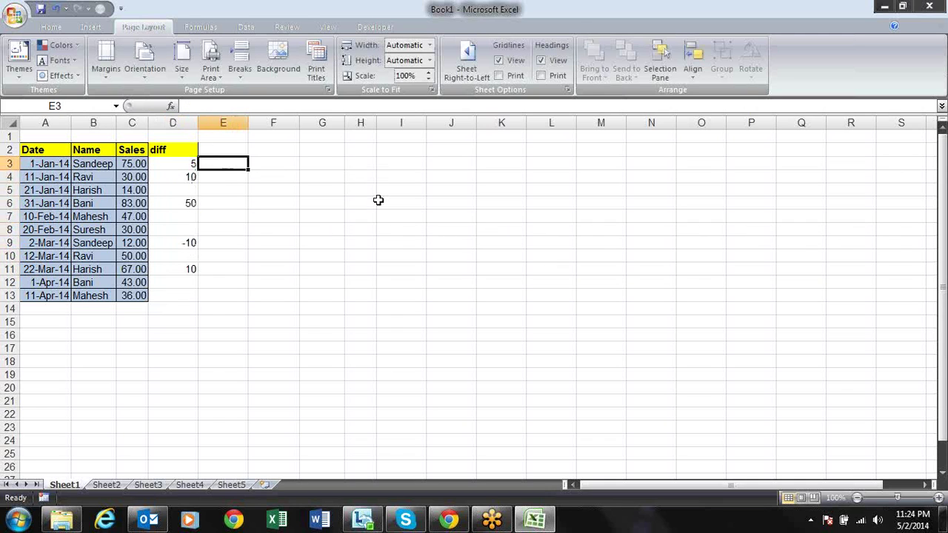
pyautogui.write('=')
pyautogui.press('Left')
pyautogui.press('Left')
pyautogui.write('+')
pyautogui.press('Left')
pyautogui.press('Return')
pyautogui.press('Up')
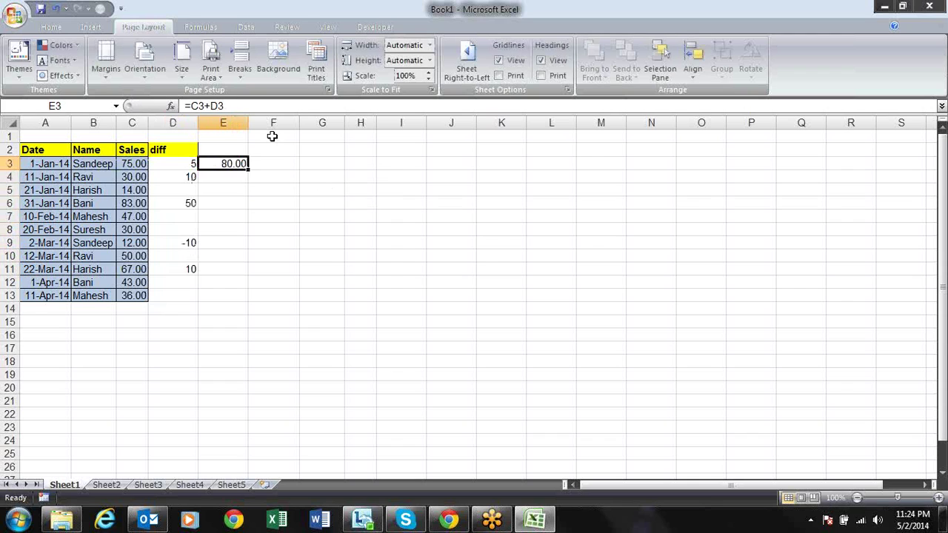
pyautogui.moveTo(249, 169); pyautogui.dragTo(247, 298)
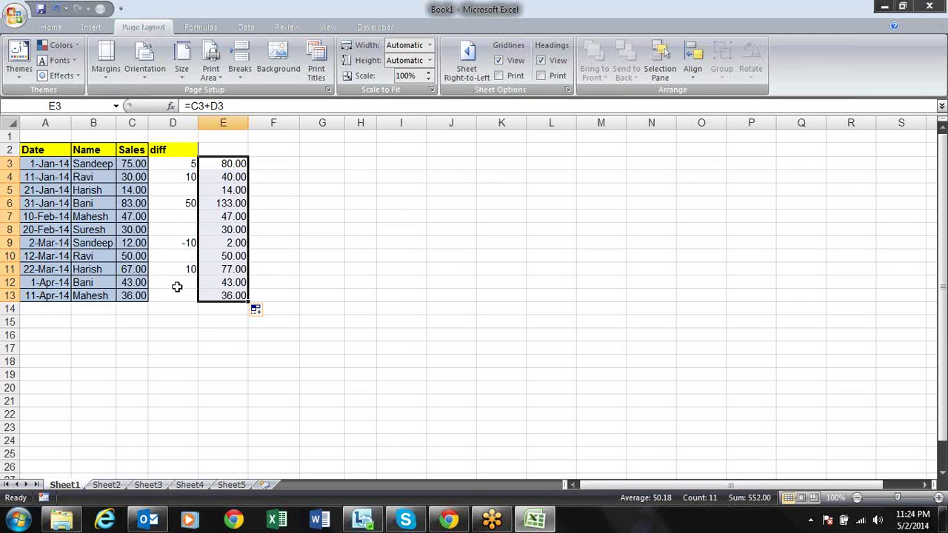
# - Paste the E3:E13 totals as values over Sales at C3, then undo it
pyautogui.hotkey('ctrl', 'c')
pyautogui.press('Left')
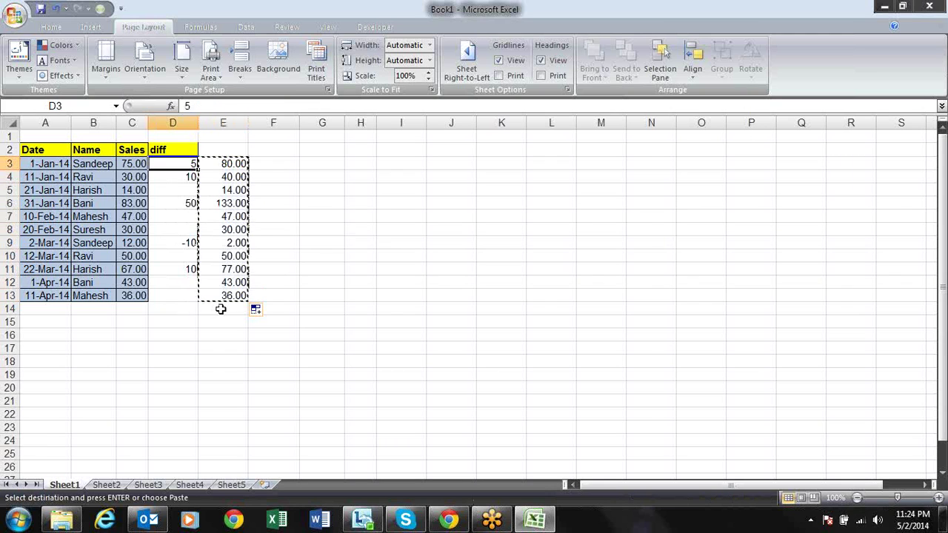
pyautogui.press('Left')
pyautogui.press('alt')
pyautogui.press('e')
pyautogui.press('s')
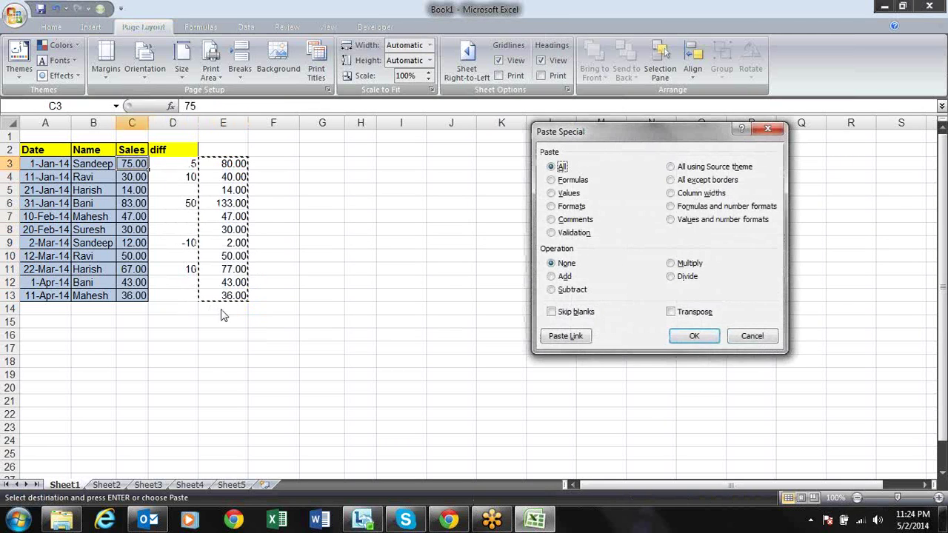
pyautogui.press('v')
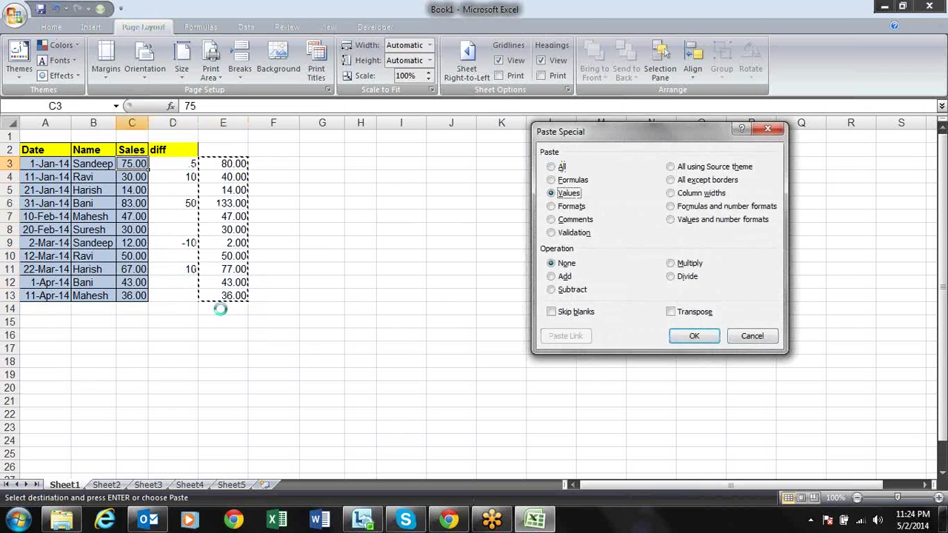
pyautogui.press('Return')
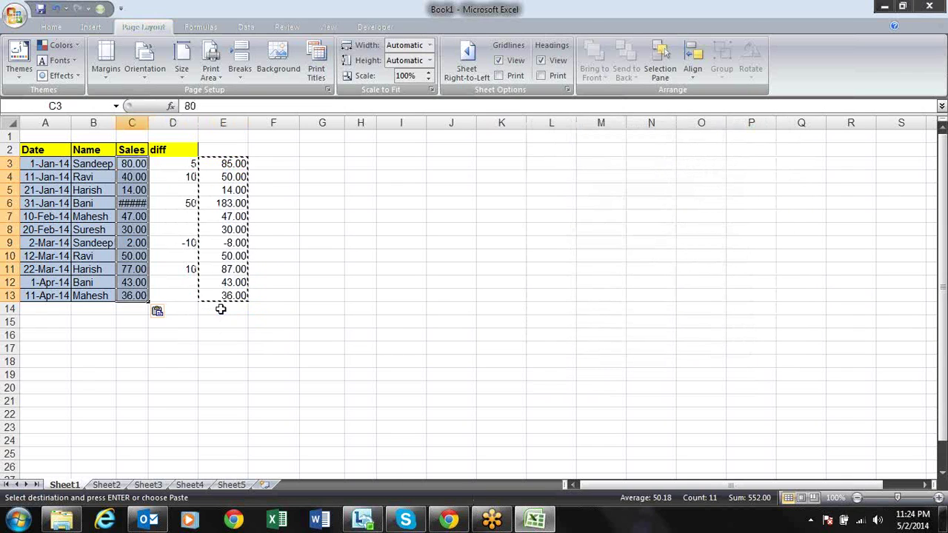
pyautogui.hotkey('ctrl', 'z')
# - Cancel the pending copy and select the totals range E3:E14
pyautogui.press('Right')
pyautogui.press('Right')
pyautogui.press('Right')
pyautogui.press('Escape')
pyautogui.press('Left')
pyautogui.hotkey('shift', 'Down')
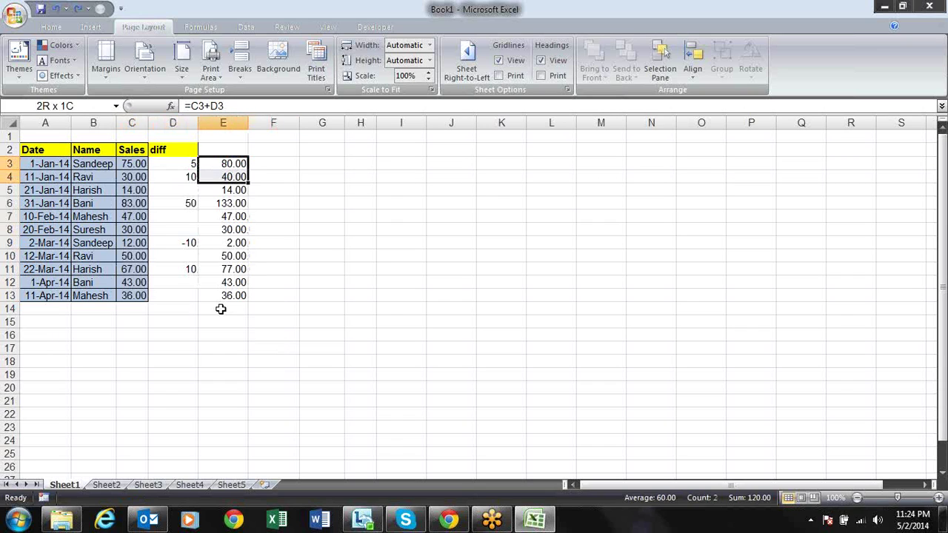
pyautogui.hotkey('shift', 'Down')
pyautogui.hotkey('shift', 'Down')
pyautogui.hotkey('shift', 'Down')
pyautogui.hotkey('shift', 'Down')
pyautogui.hotkey('shift', 'Down')
pyautogui.hotkey('shift', 'Down')
# - Clear the totals from column E and copy the diff values D3:D13
pyautogui.press('Delete')
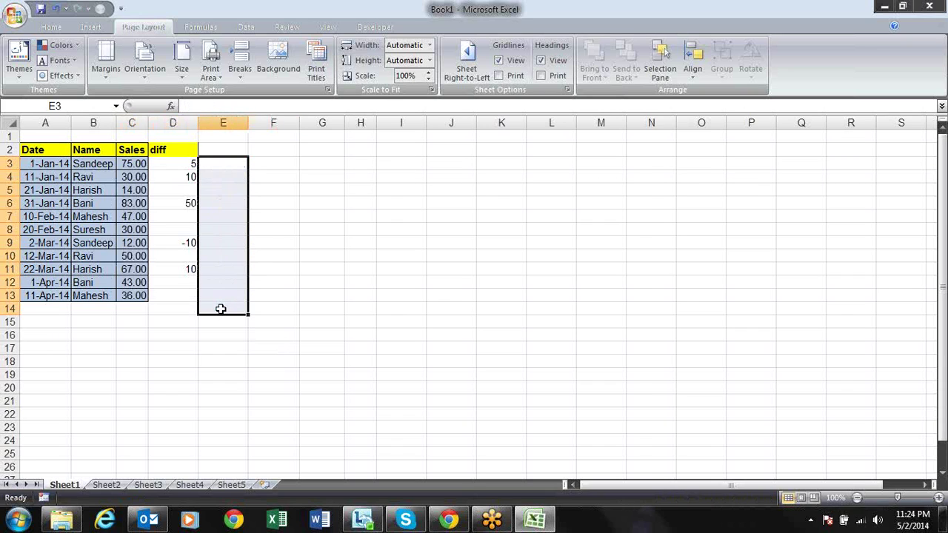
pyautogui.press('Left')
pyautogui.hotkey('shift', 'Down')
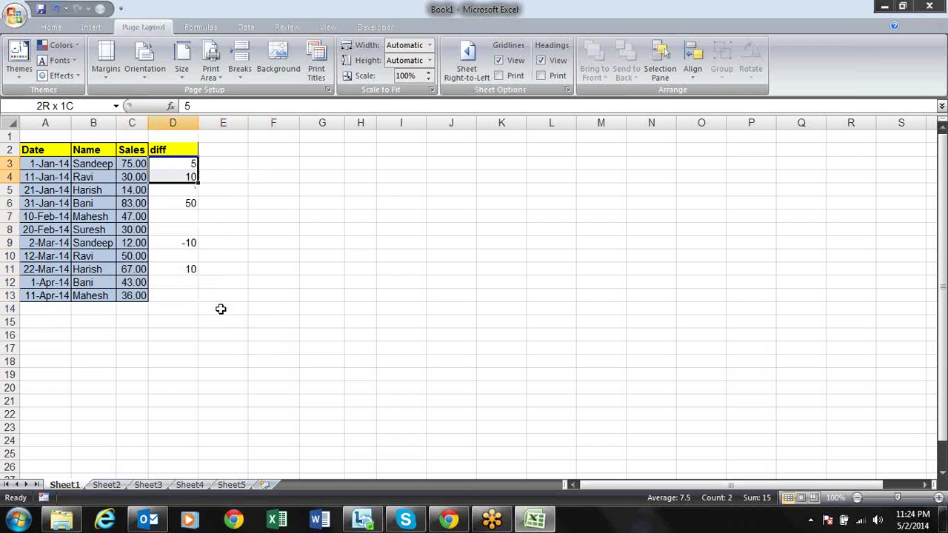
pyautogui.hotkey('shift', 'Down')
pyautogui.hotkey('shift', 'Down')
pyautogui.hotkey('shift', 'Down')
pyautogui.hotkey('shift', 'Down')
pyautogui.hotkey('shift', 'Down')
pyautogui.hotkey('shift', 'Down')
pyautogui.hotkey('shift', 'Down')
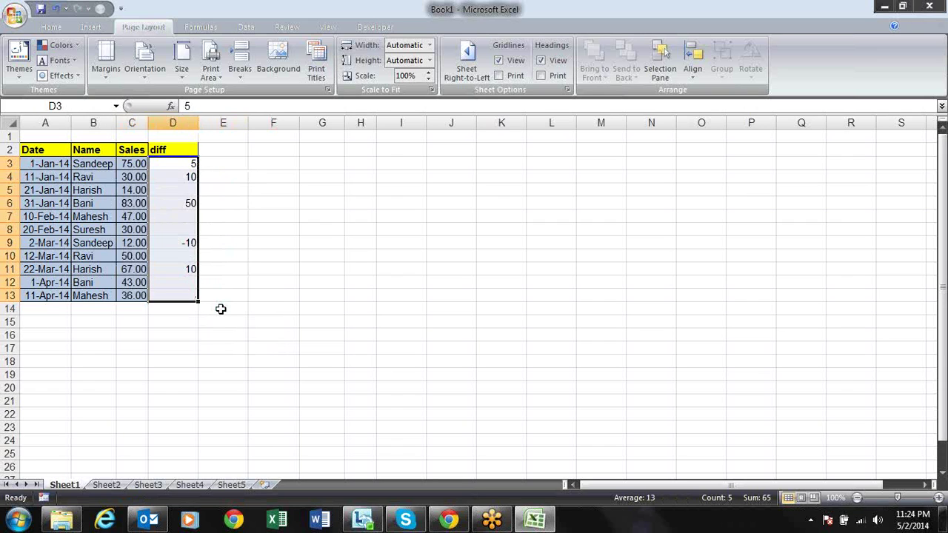
pyautogui.hotkey('ctrl', 'c')
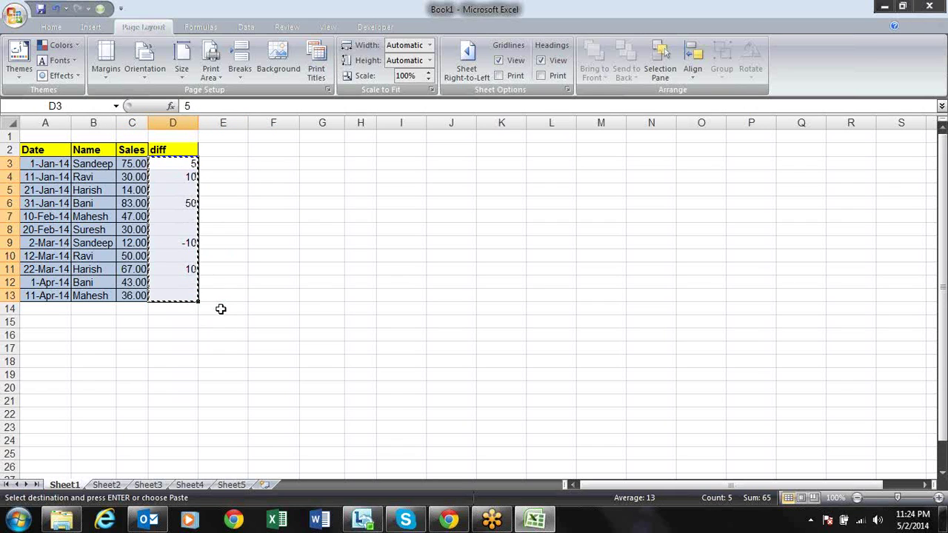
# - Paste Special with Add onto Sales from C3, then widen column C
pyautogui.press('Left')
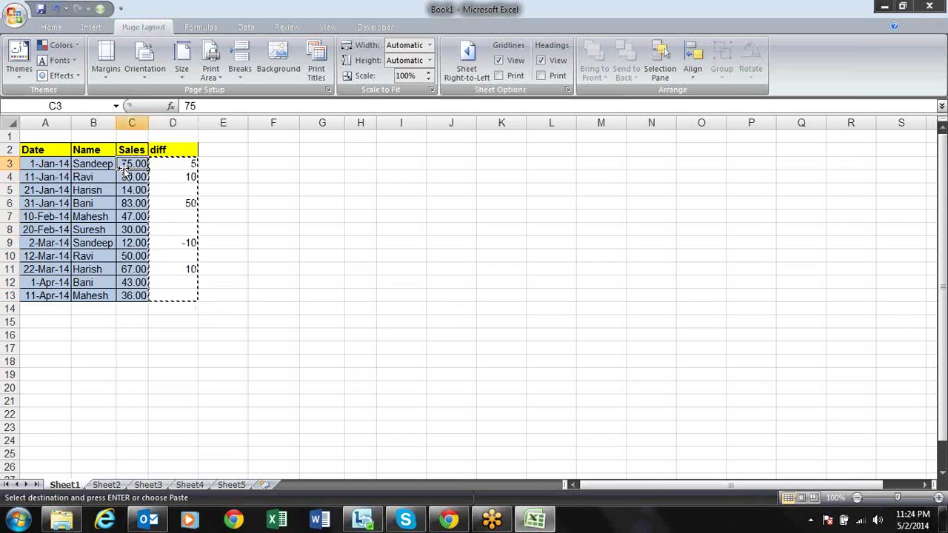
pyautogui.hotkey('alt', 'e')
pyautogui.press('s')
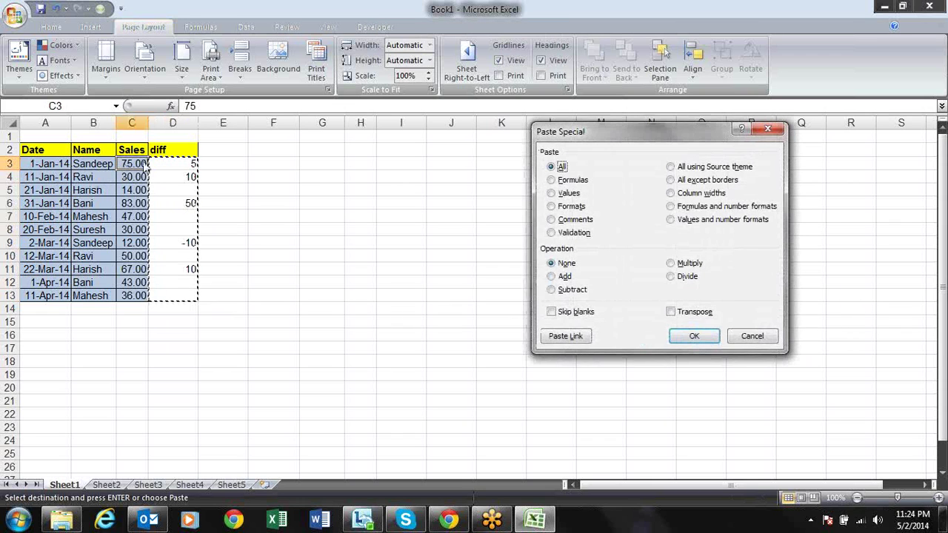
pyautogui.click(560, 279)
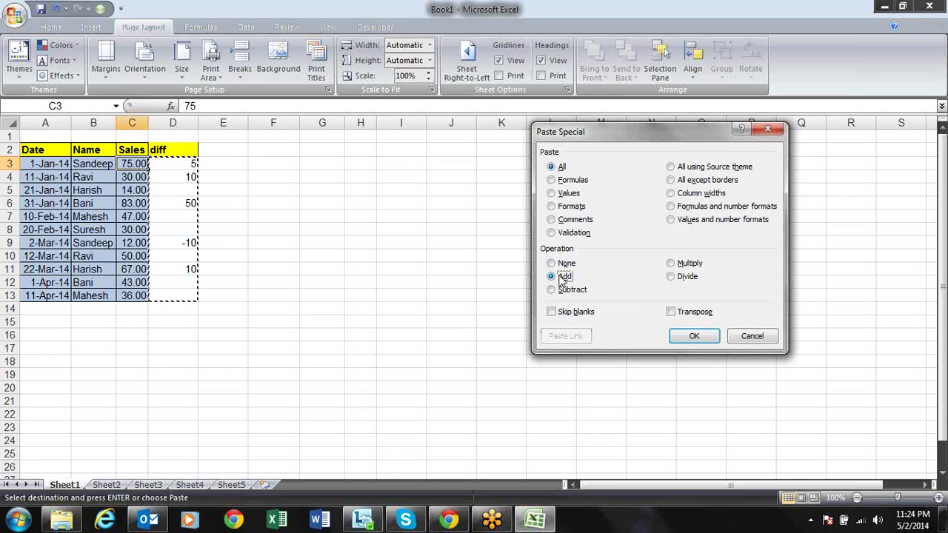
pyautogui.click(690, 335)
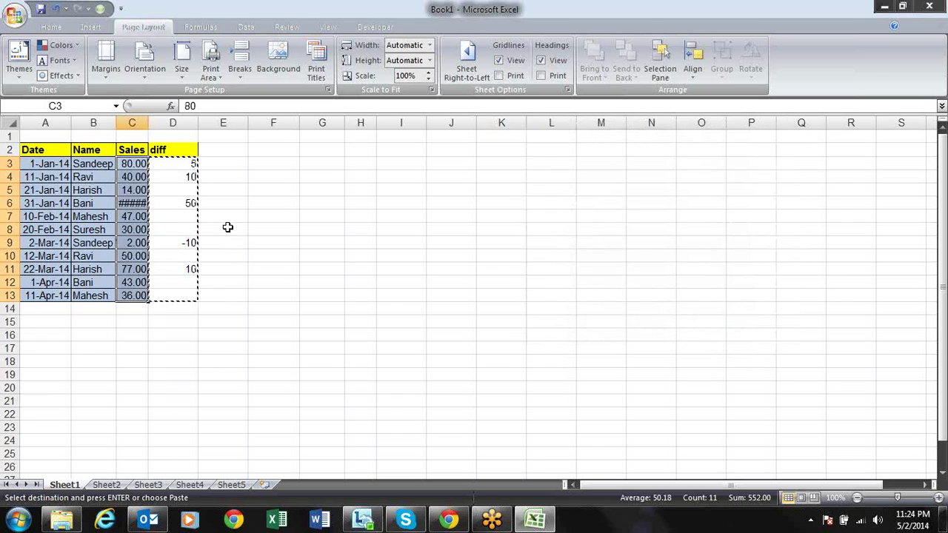
pyautogui.moveTo(148, 122); pyautogui.dragTo(151, 122)
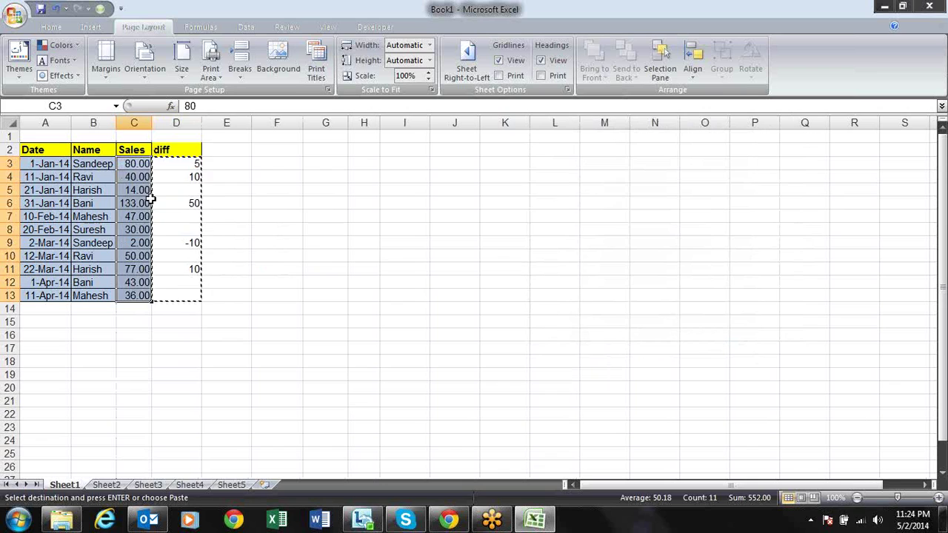
pyautogui.press('Escape')
pyautogui.press('Right')
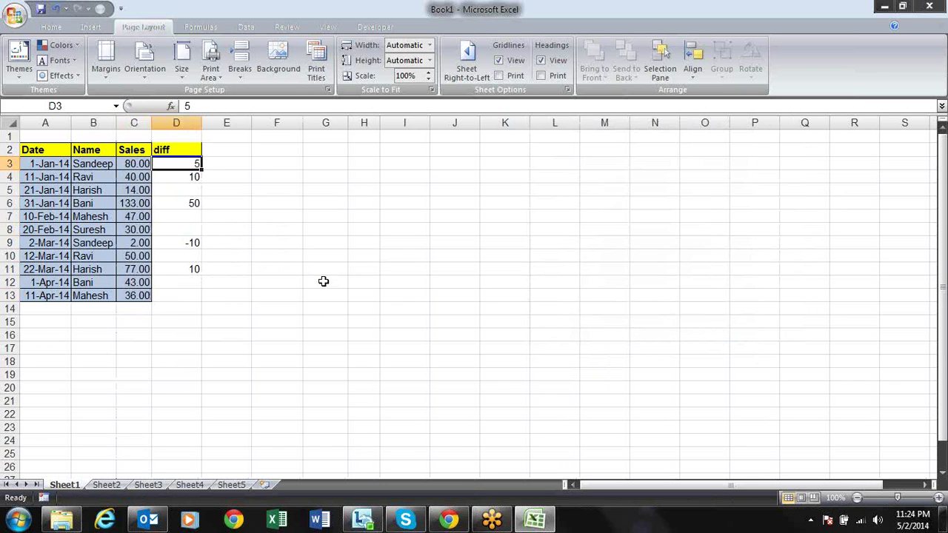
# - Change the diff values to 20 in D9 and 89 in D3
pyautogui.press('Down')
pyautogui.press('Down')
pyautogui.press('Down')
pyautogui.press('Down')
pyautogui.press('Down')
pyautogui.press('Down')
pyautogui.write('20')
pyautogui.press('Return')
pyautogui.press('Up')
pyautogui.press('Up')
pyautogui.press('Up')
pyautogui.press('Up')
pyautogui.press('Up')
pyautogui.press('Up')
pyautogui.press('Up')
pyautogui.write('89')
pyautogui.press('Return')
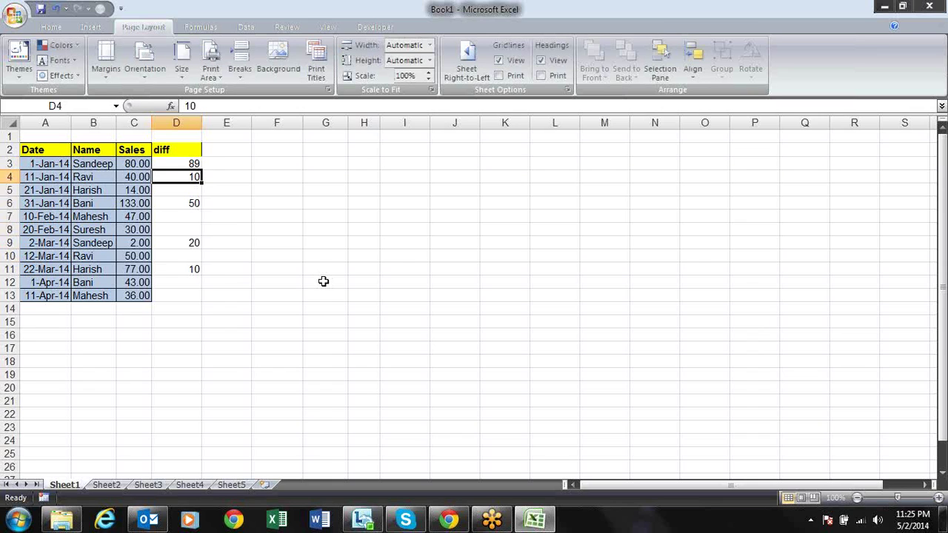
# - Copy D3:D13, paste it plainly over Sales at C3, then undo the paste
pyautogui.press('Up')
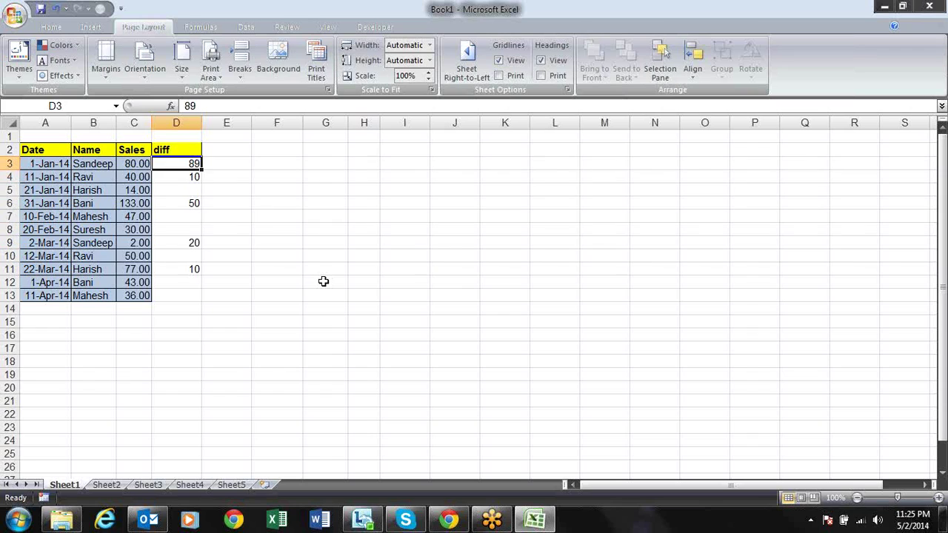
pyautogui.hotkey('shift', 'Down')
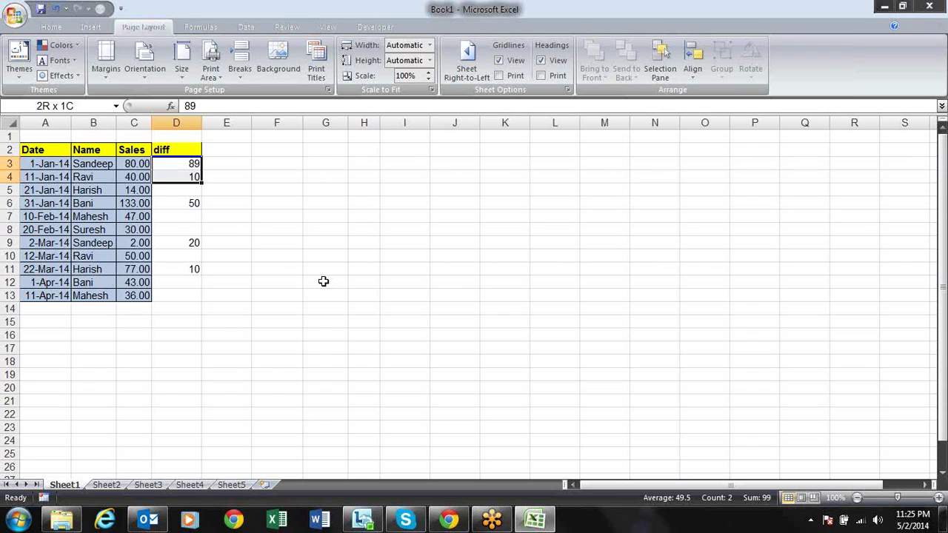
pyautogui.hotkey('shift', 'Down')
pyautogui.hotkey('shift', 'Down')
pyautogui.hotkey('shift', 'Down')
pyautogui.hotkey('shift', 'Down')
pyautogui.hotkey('shift', 'Down')
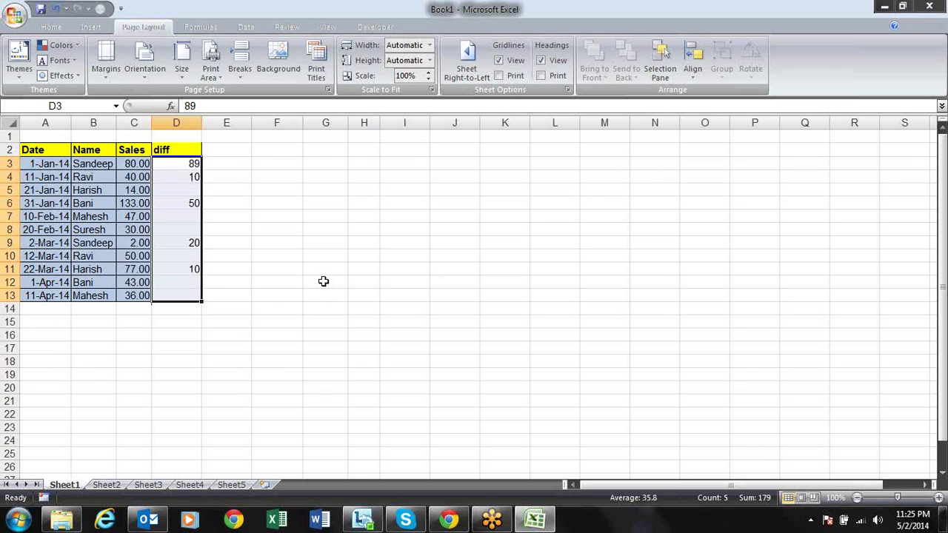
pyautogui.hotkey('ctrl', 'c')
pyautogui.press('Left')
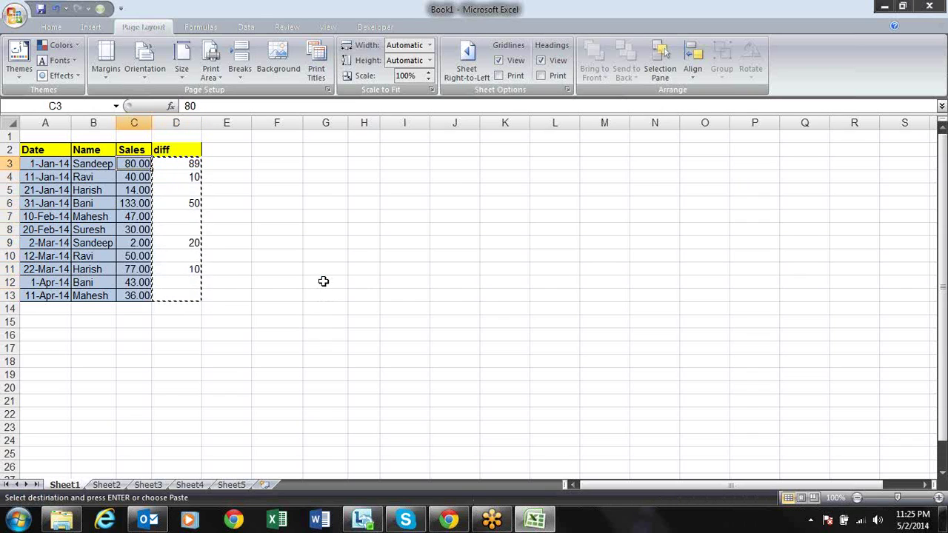
pyautogui.hotkey('ctrl', 'v')
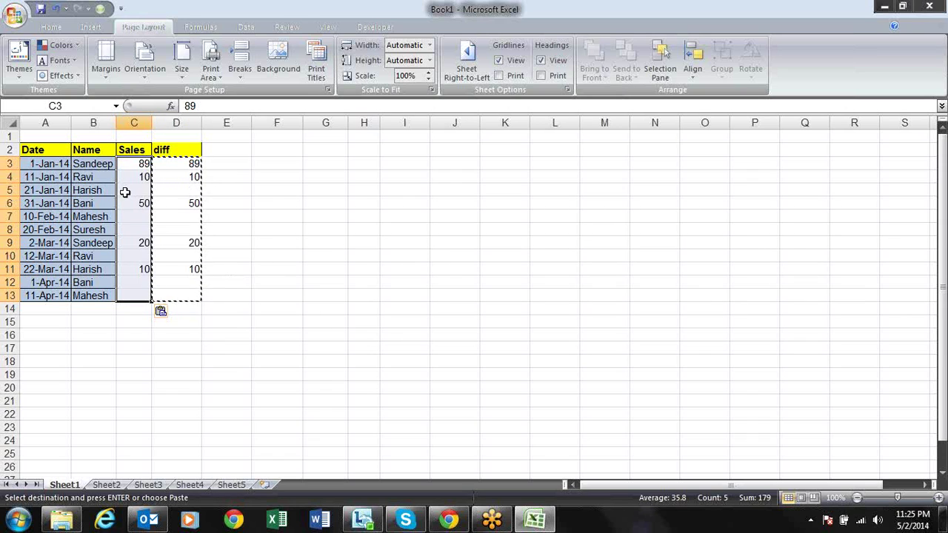
pyautogui.hotkey('ctrl', 'z')
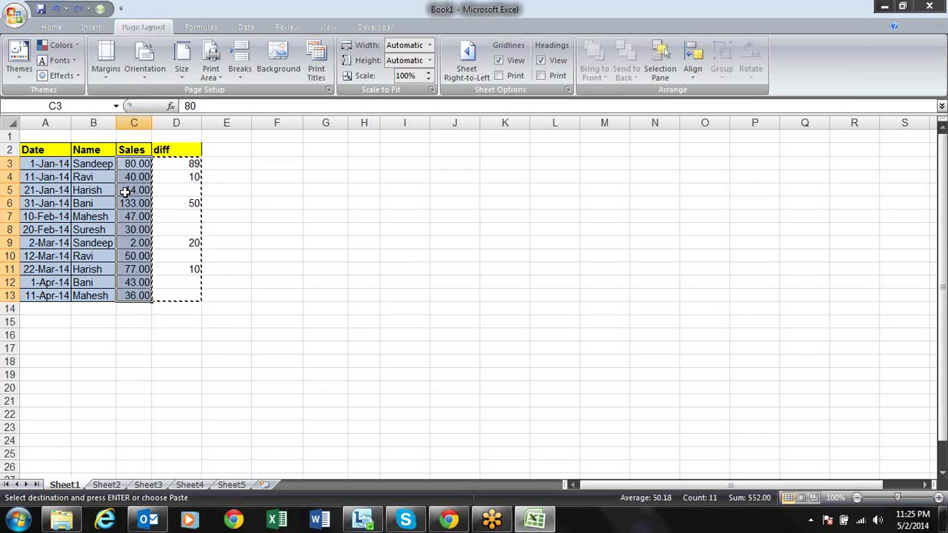
pyautogui.press('Escape')
pyautogui.press('Left')
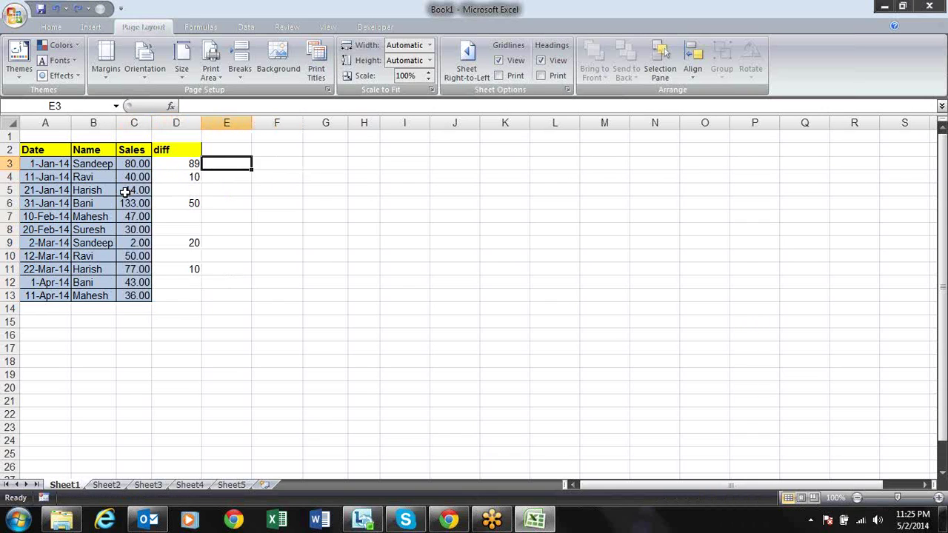
# - Start an IF formula in E3, then cancel it
pyautogui.write('=FI')
pyautogui.press('BackSpace')
pyautogui.press('BackSpace')
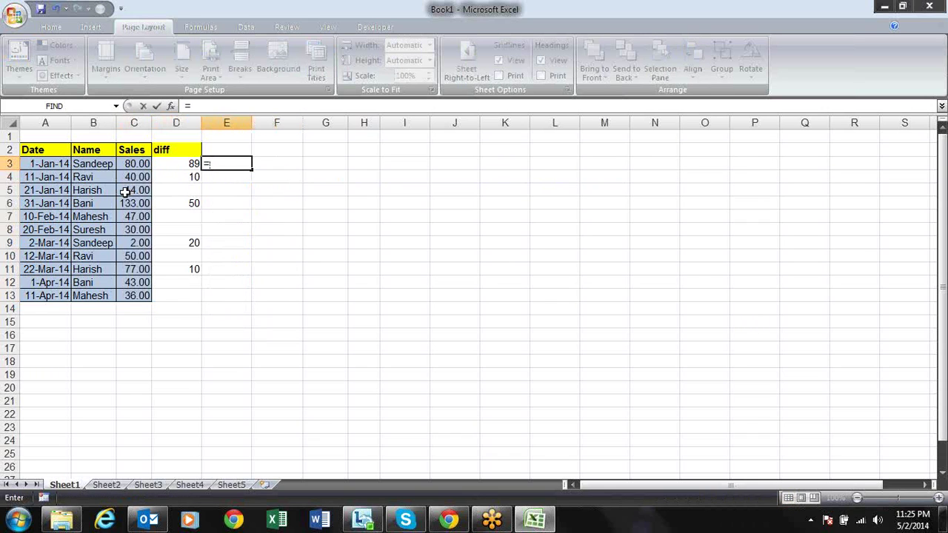
pyautogui.write('if')
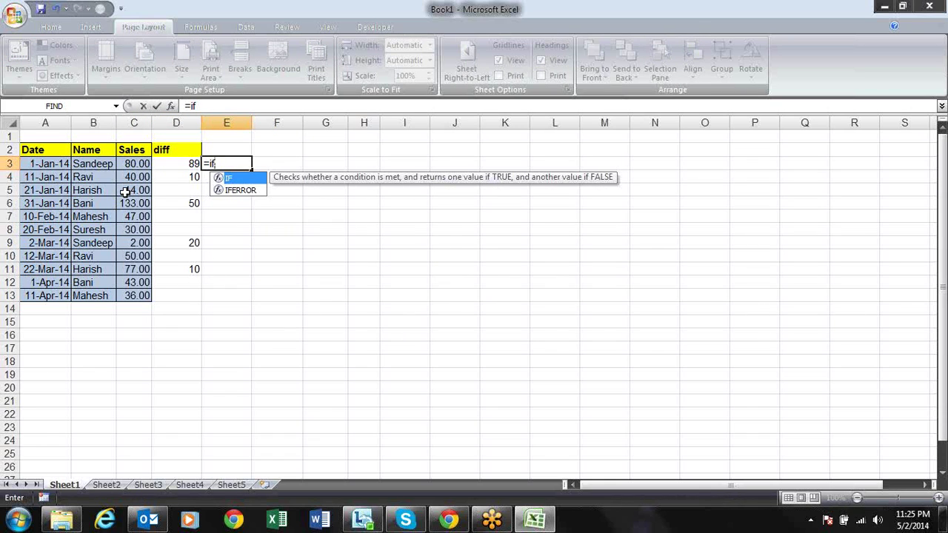
pyautogui.press('Escape')
pyautogui.press('Escape')
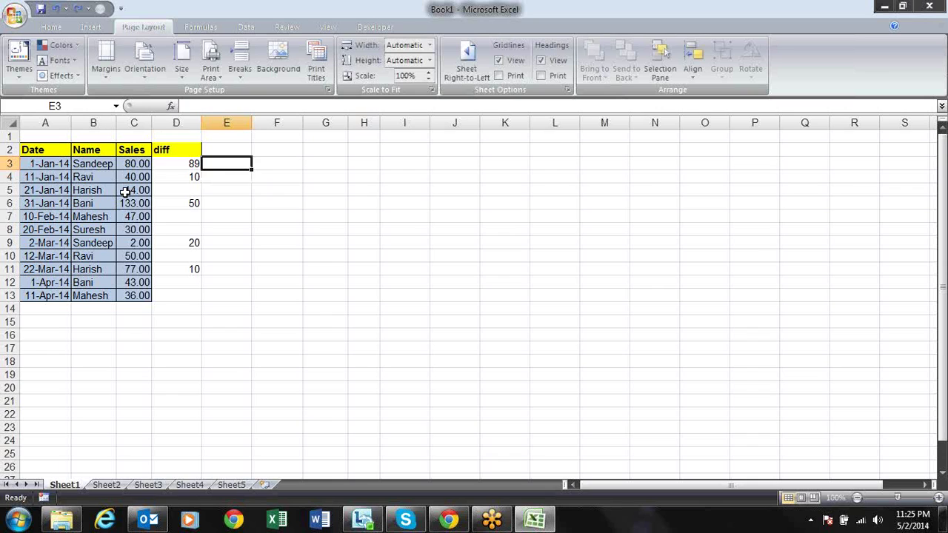
# - Review the diff and Sales values, returning to D3
pyautogui.press('Left')
pyautogui.press('Down')
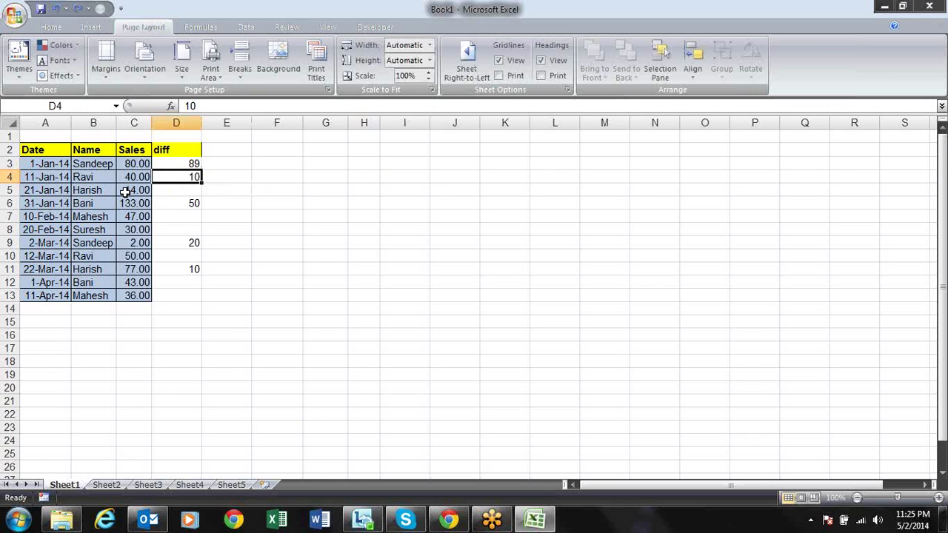
pyautogui.press('Left')
pyautogui.press('Right')
pyautogui.press('Down')
pyautogui.press('Down')
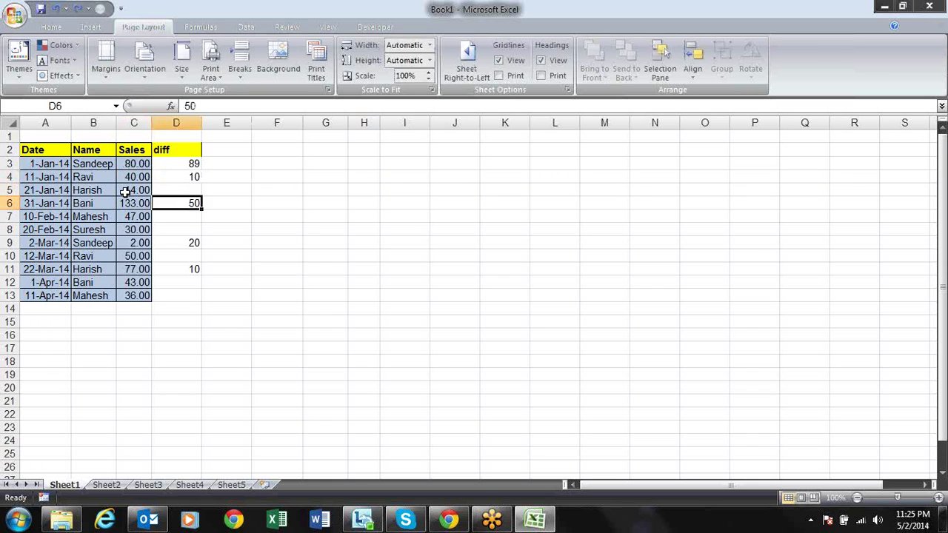
pyautogui.press('Left')
pyautogui.press('Right')
pyautogui.press('Up')
pyautogui.press('Up')
pyautogui.press('Up')
# - Select the diff range D3:D13, pointing out blank D5 and the 20 in D9
pyautogui.hotkey('shift', 'Down')
pyautogui.hotkey('shift', 'Down')
pyautogui.hotkey('shift', 'Down')
pyautogui.hotkey('shift', 'Down')
pyautogui.hotkey('shift', 'Down')
pyautogui.hotkey('shift', 'Down')
pyautogui.hotkey('shift', 'Down')
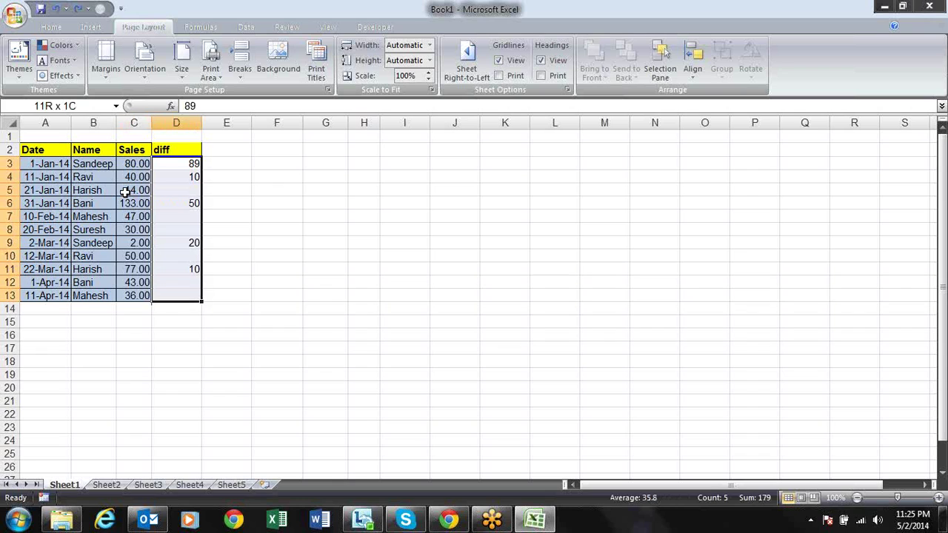
pyautogui.press('Down')
pyautogui.press('Down')
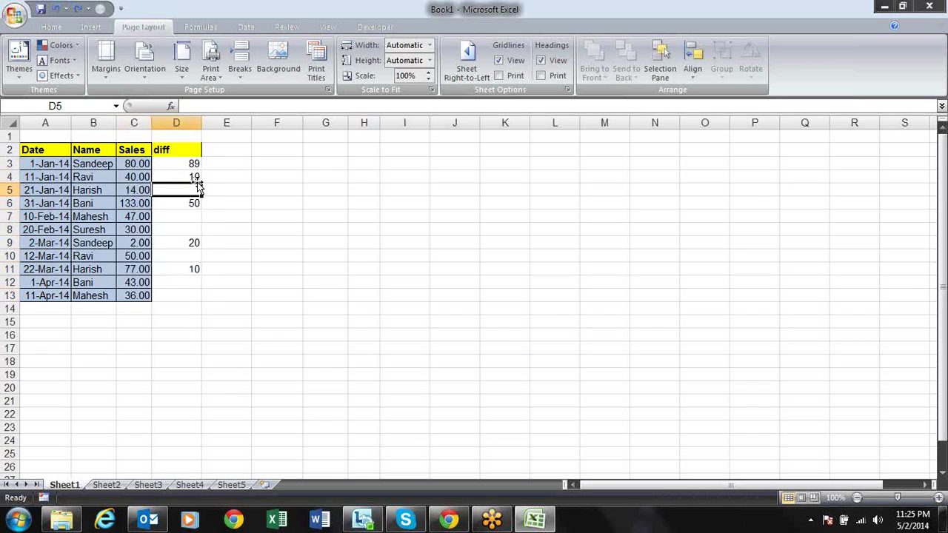
pyautogui.moveTo(194, 164); pyautogui.dragTo(195, 295)
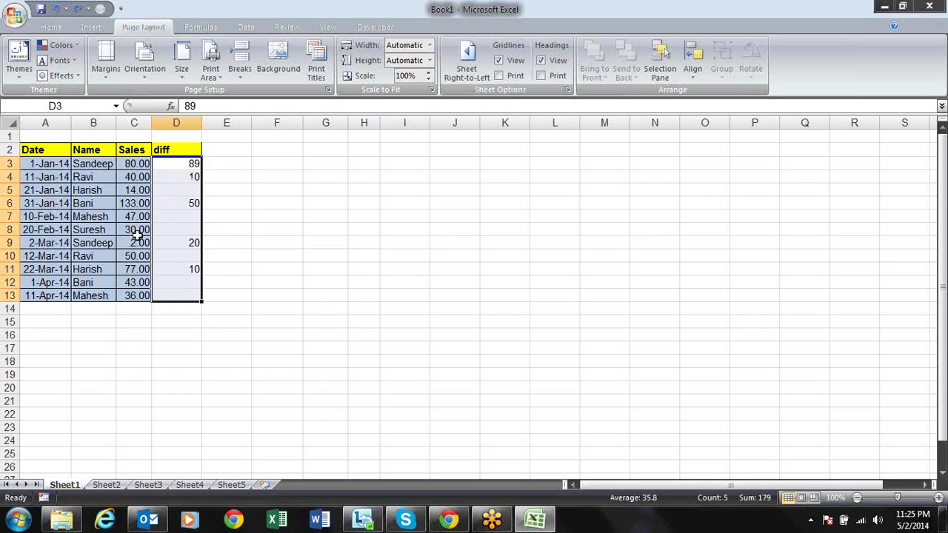
pyautogui.click(166, 242)
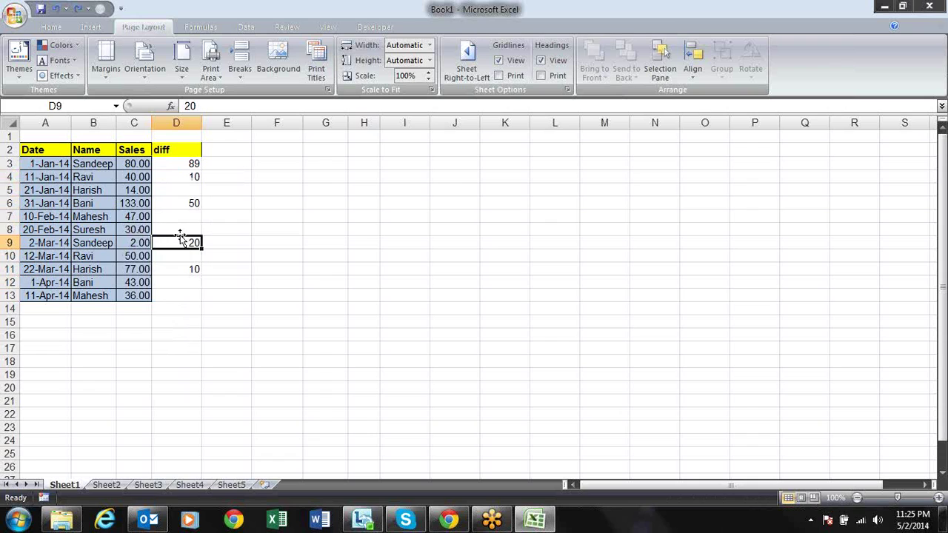
pyautogui.click(178, 229)
pyautogui.click(137, 228)
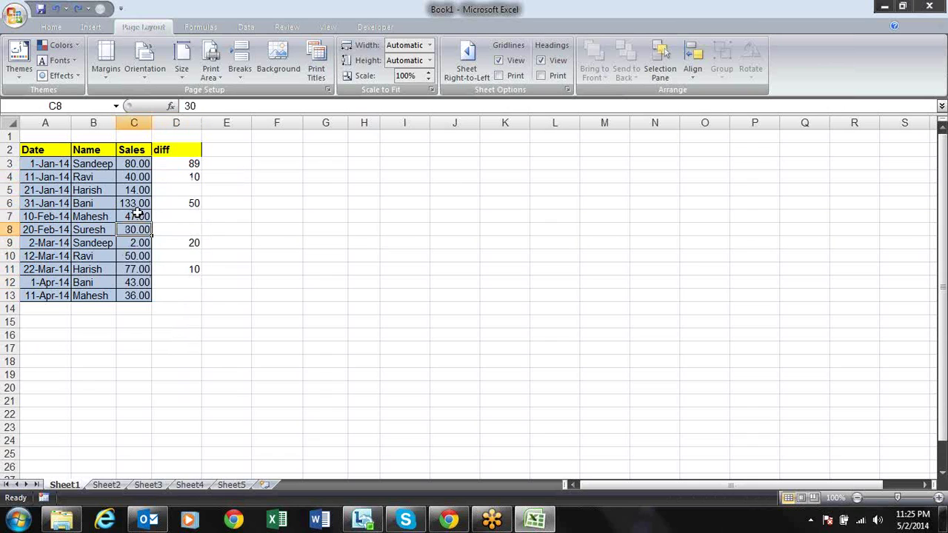
pyautogui.moveTo(178, 163); pyautogui.dragTo(177, 296)
# - Paste the copied diff values over Sales at C3 with Skip blanks enabled
pyautogui.hotkey('ctrl', 'c')
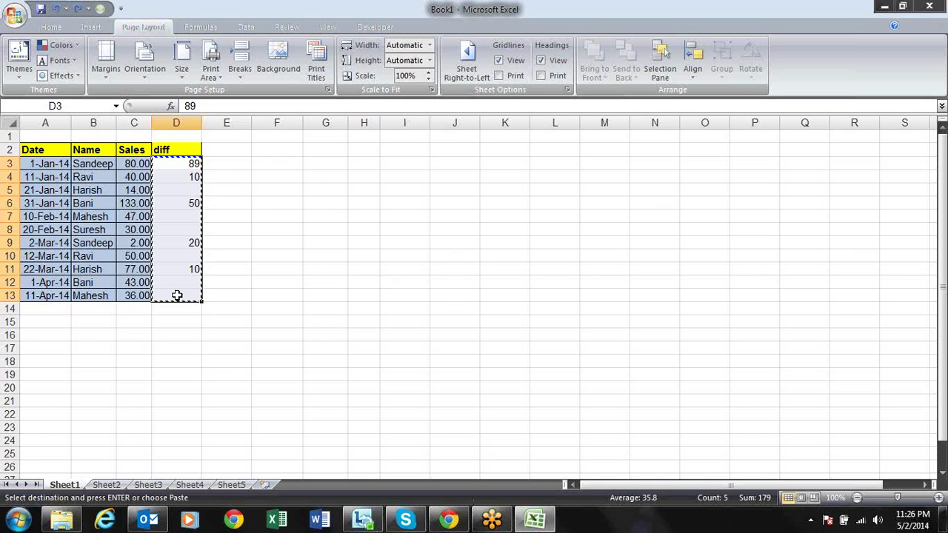
pyautogui.click(129, 163)
pyautogui.rightClick(129, 162)
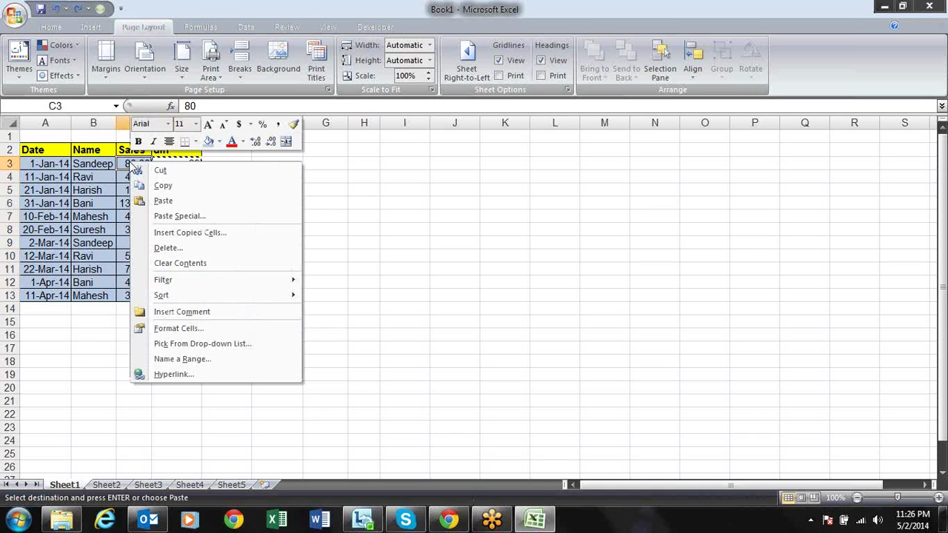
pyautogui.click(187, 216)
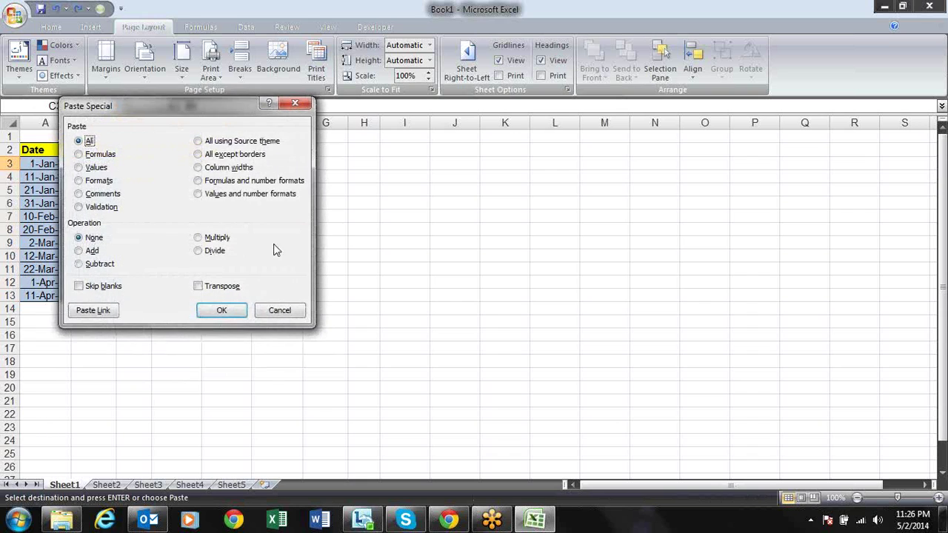
pyautogui.moveTo(158, 99); pyautogui.dragTo(458, 118)
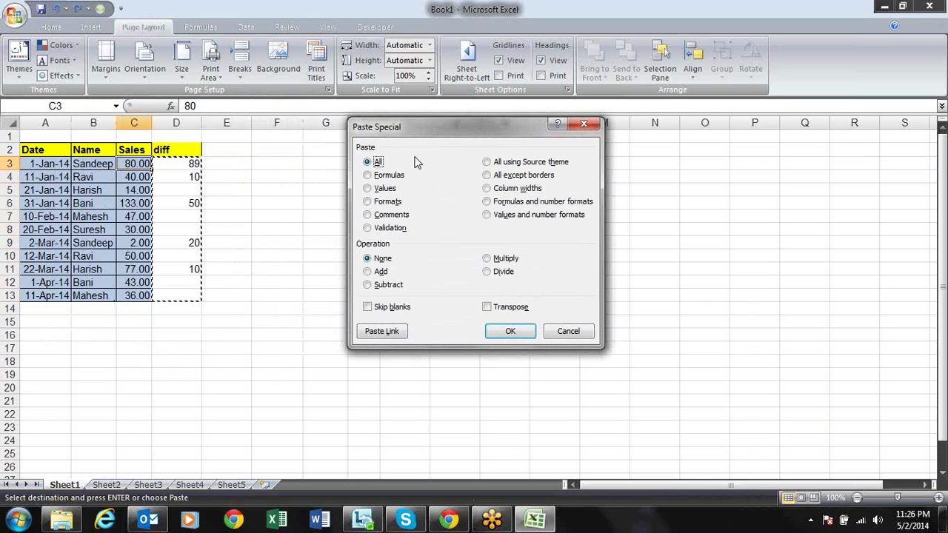
pyautogui.click(384, 312)
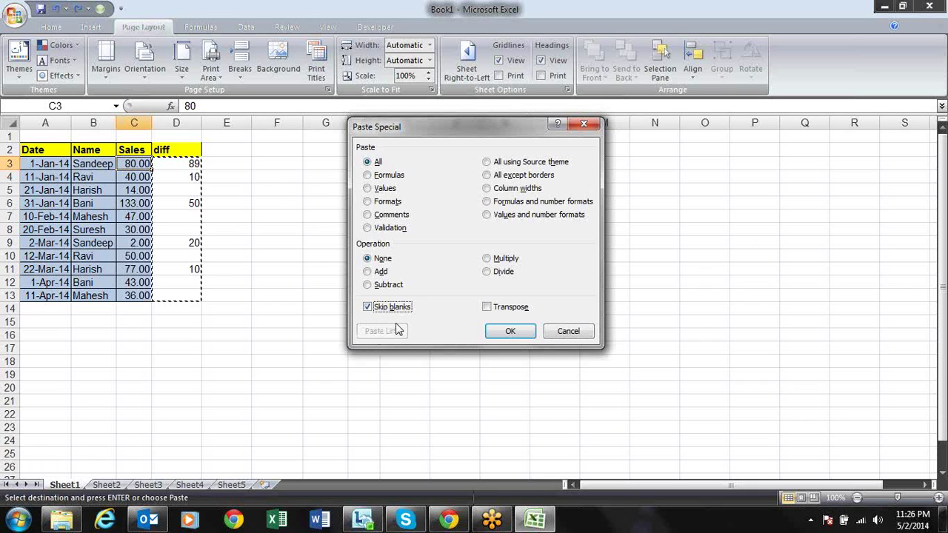
pyautogui.click(493, 338)
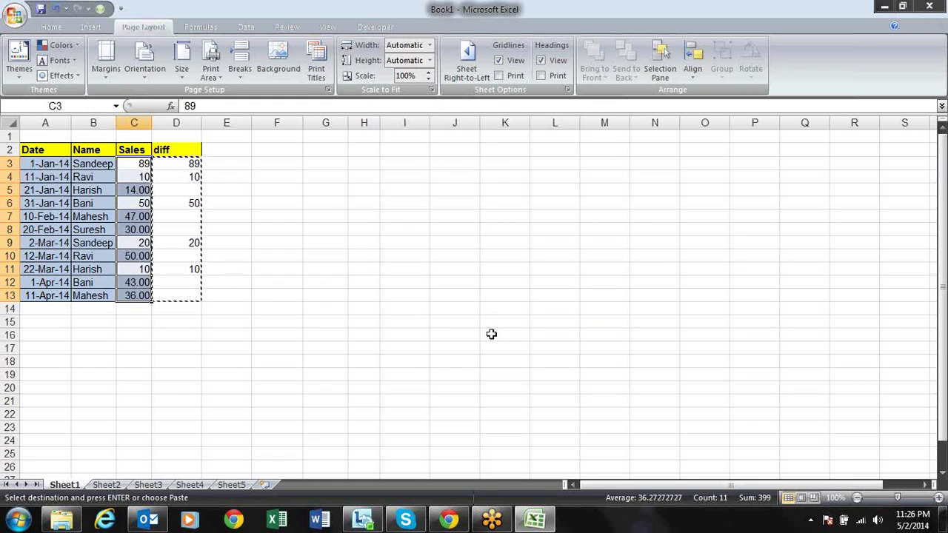
# - Undo the paste and clear the pending copy
pyautogui.hotkey('ctrl', 'z')
pyautogui.press('Right')
pyautogui.press('Escape')
pyautogui.hotkey('alt', 'e')
pyautogui.press('Escape')
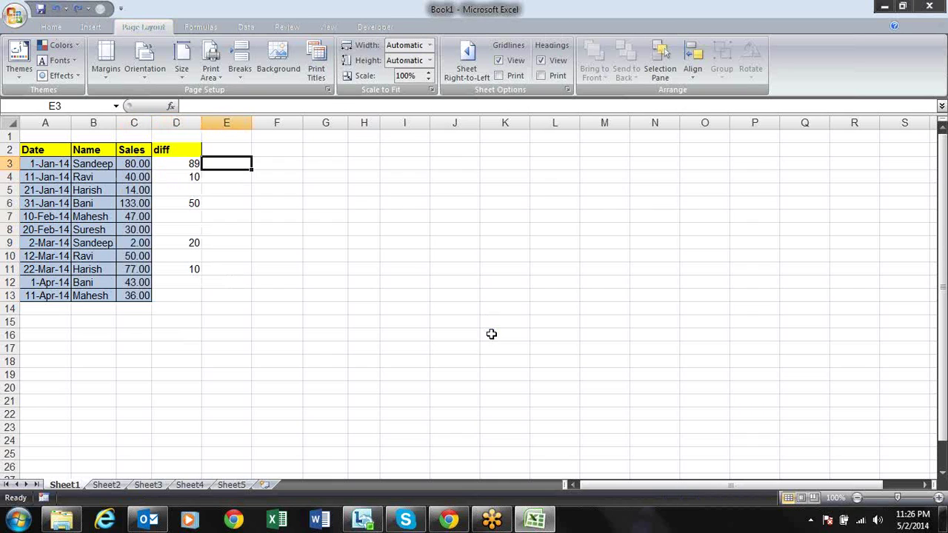
pyautogui.moveTo(131, 176); pyautogui.dragTo(134, 169)
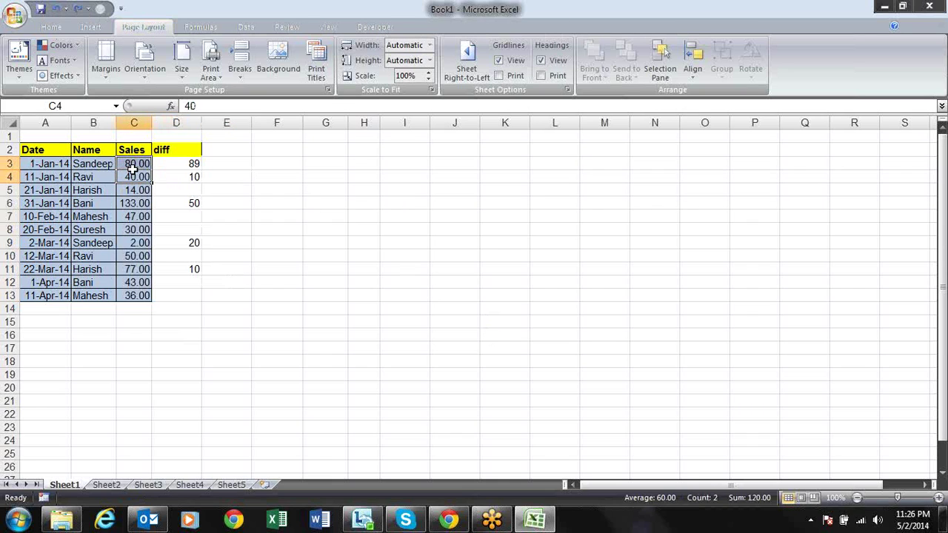
pyautogui.click(131, 170)
pyautogui.hotkey('shift', 'Down')
pyautogui.hotkey('shift', 'Down')
pyautogui.hotkey('shift', 'Down')
pyautogui.hotkey('shift', 'Down')
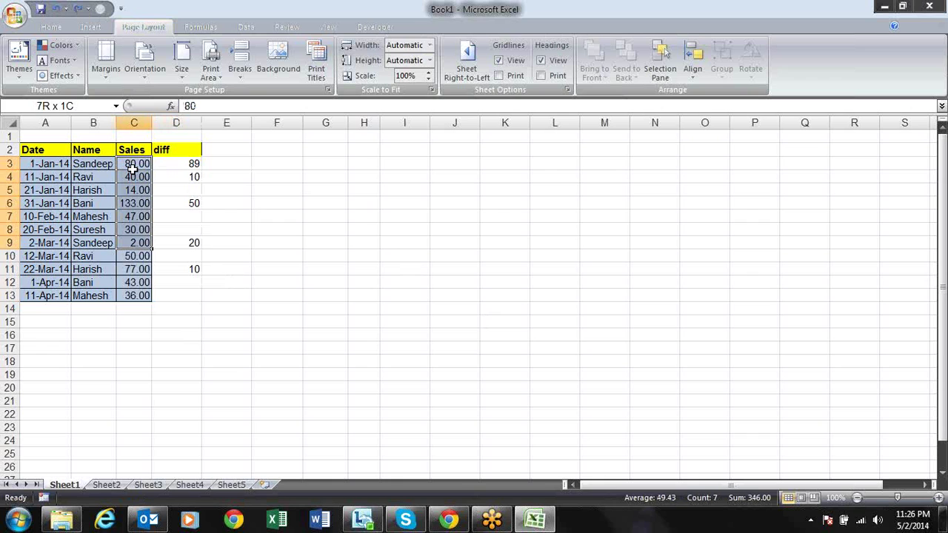
pyautogui.hotkey('shift', 'Down')
pyautogui.hotkey('shift', 'Down')
pyautogui.hotkey('shift', 'Down')
pyautogui.hotkey('shift', 'Down')
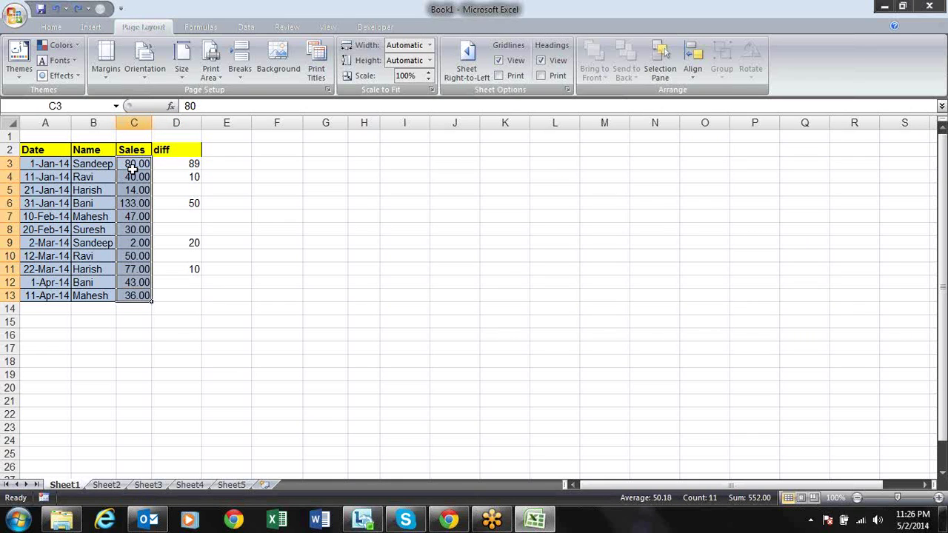
pyautogui.hotkey('ctrl', 'c')
pyautogui.press('Right')
pyautogui.press('Right')
pyautogui.press('Right')
pyautogui.hotkey('alt', 'e')
pyautogui.press('s')
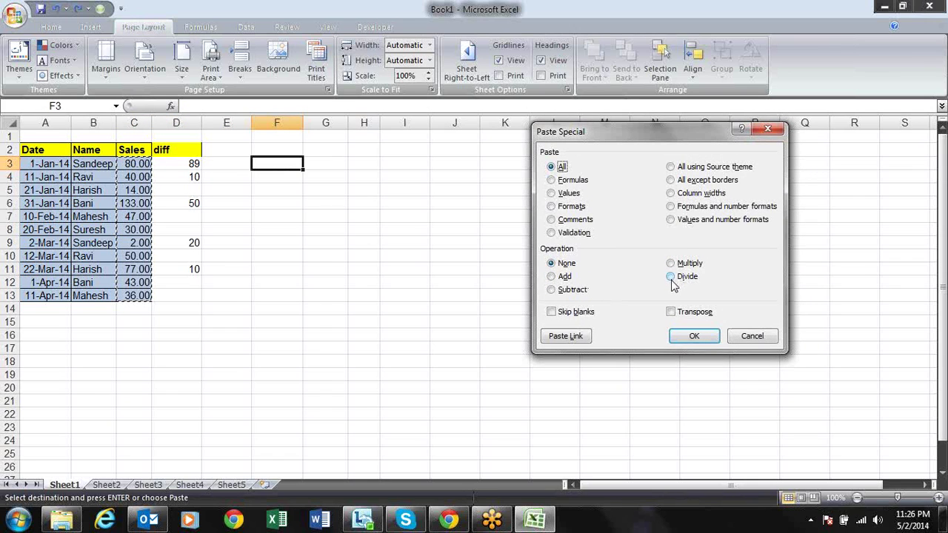
pyautogui.press('Escape')
pyautogui.press('Escape')
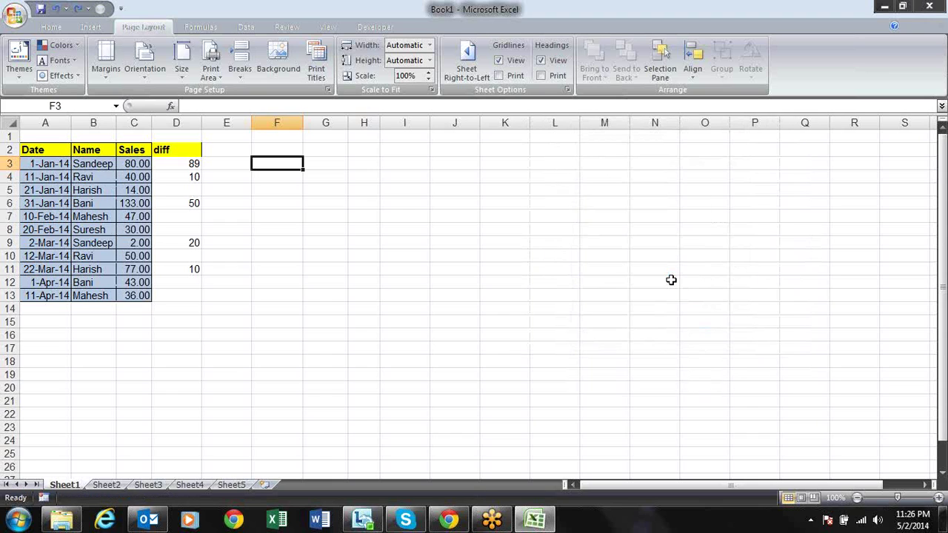
pyautogui.press('Left')
pyautogui.press('Left')
pyautogui.press('Up')
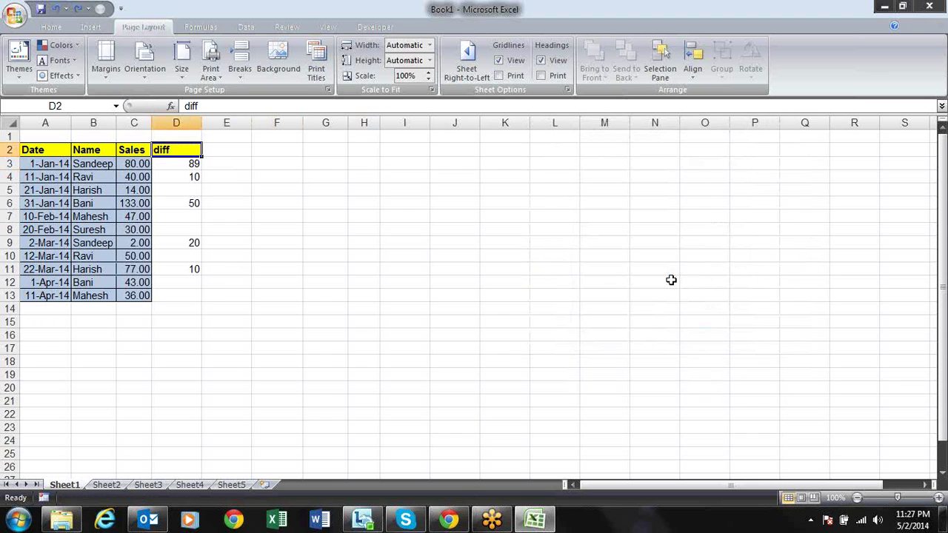
# - Rename the D2 header to 'Target' and clear the old diff numbers below it
pyautogui.write('Tae')
pyautogui.press('BackSpace')
pyautogui.write('rget')
pyautogui.press('Return')
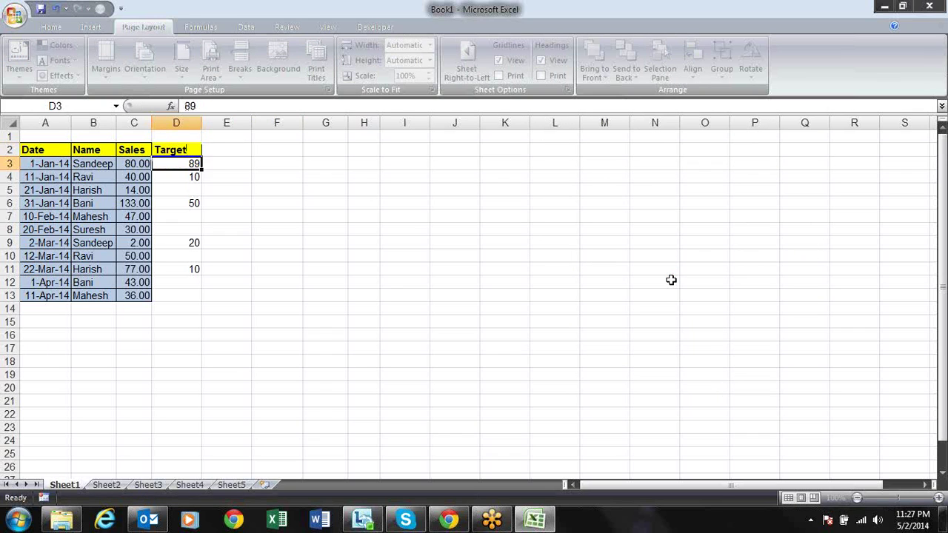
pyautogui.hotkey('shift', 'Down')
pyautogui.hotkey('shift', 'Down')
pyautogui.hotkey('shift', 'Down')
pyautogui.hotkey('shift', 'Down')
pyautogui.press('Delete')
# - Enter 100 in D3 and copy it
pyautogui.hotkey('shift', 'Up')
pyautogui.hotkey('shift', 'Up')
pyautogui.hotkey('shift', 'Up')
pyautogui.write('100')
pyautogui.press('Return')
pyautogui.press('Up')
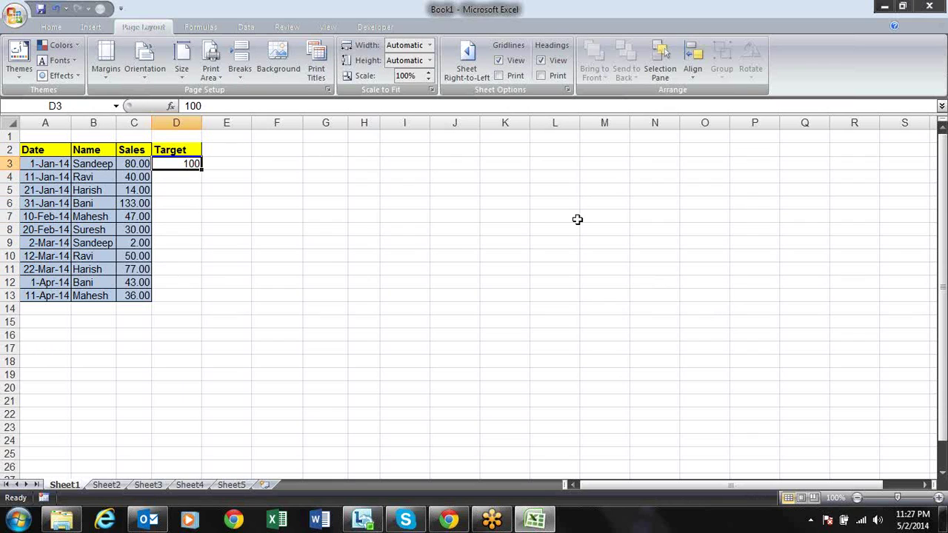
pyautogui.hotkey('ctrl', 'c')
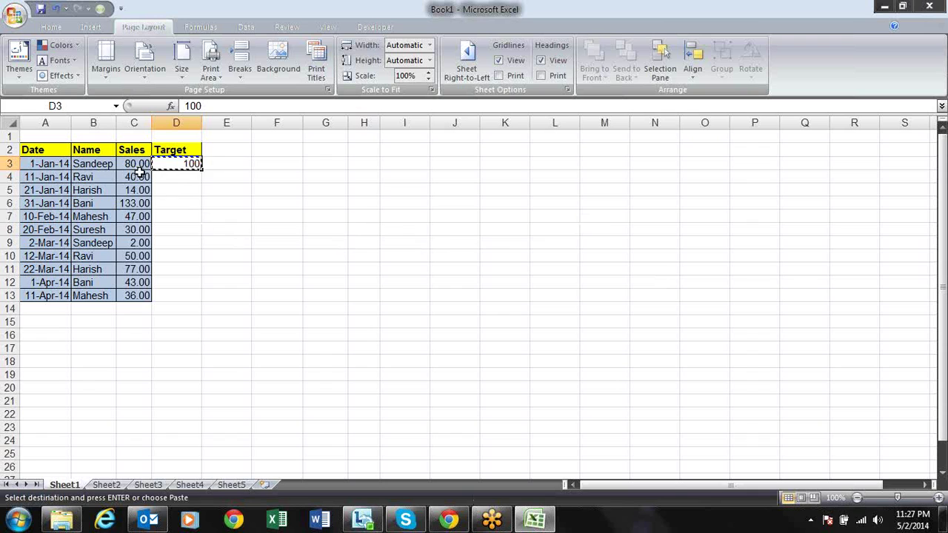
# - Divide Sales C3:C13 by the copied 100 via Paste Special, then apply Percent Style
pyautogui.moveTo(137, 165); pyautogui.dragTo(134, 295)
pyautogui.hotkey('alt', 'e')
pyautogui.press('s')
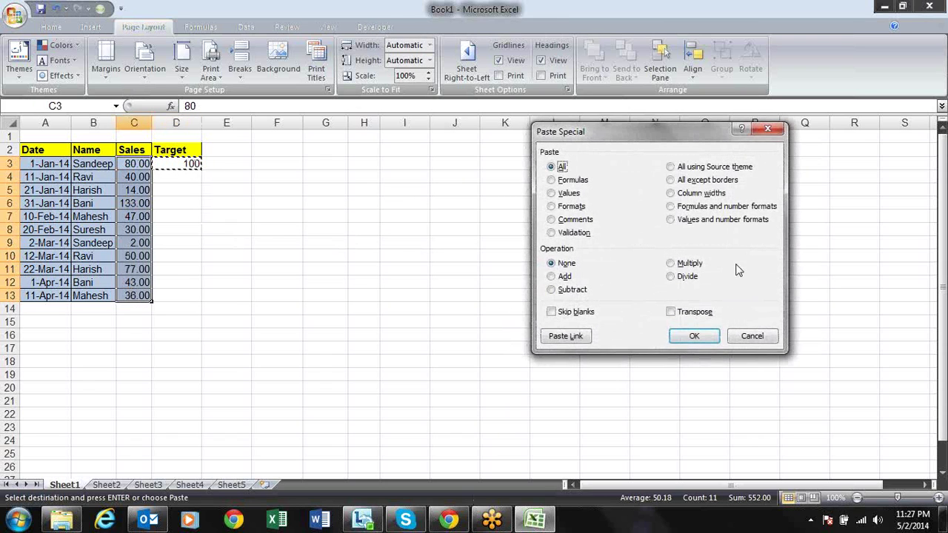
pyautogui.click(671, 278)
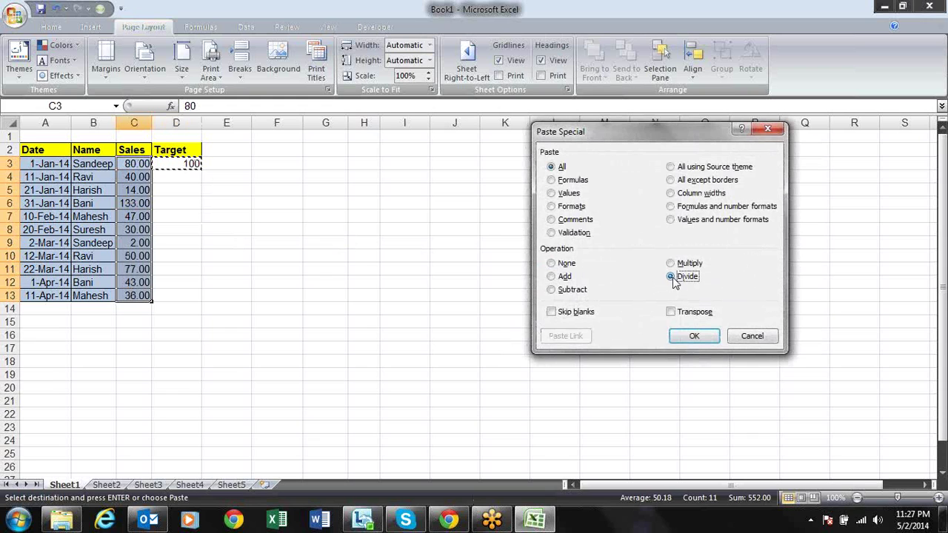
pyautogui.click(693, 337)
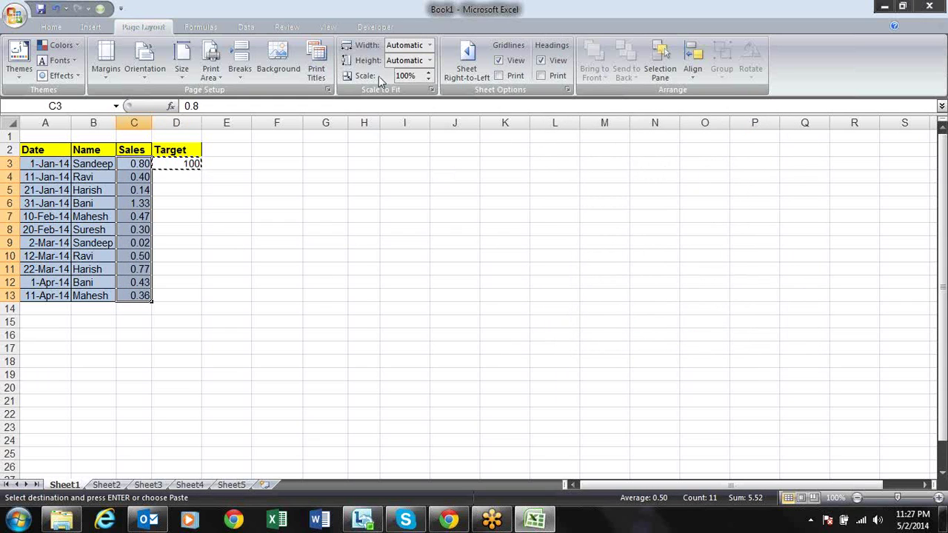
pyautogui.click(51, 27)
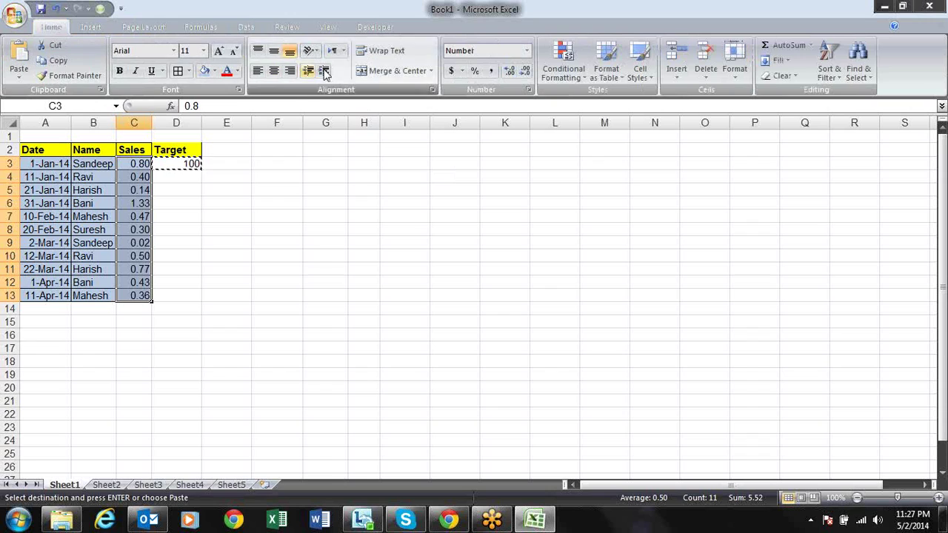
pyautogui.click(475, 71)
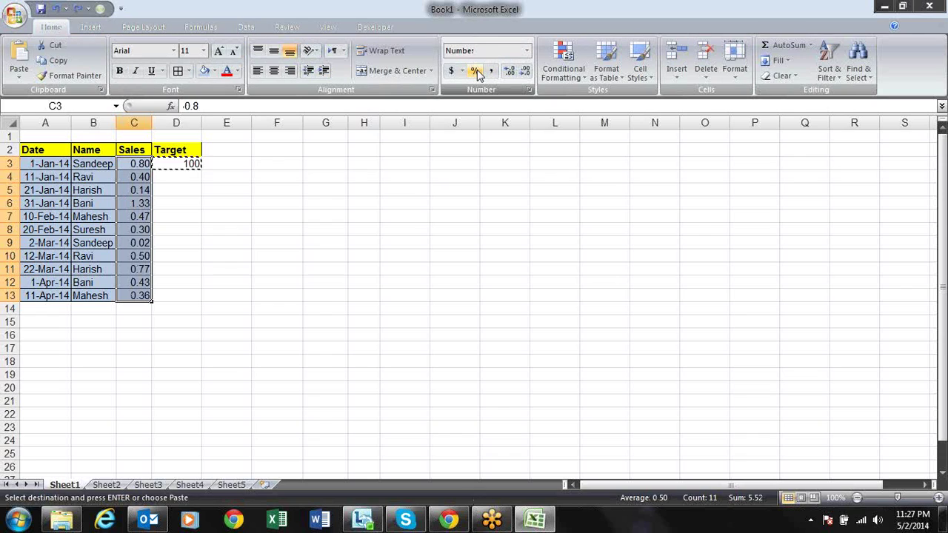
# - Enter =RANDBETWEEN(100,150) in Target cell D3
pyautogui.press('Escape')
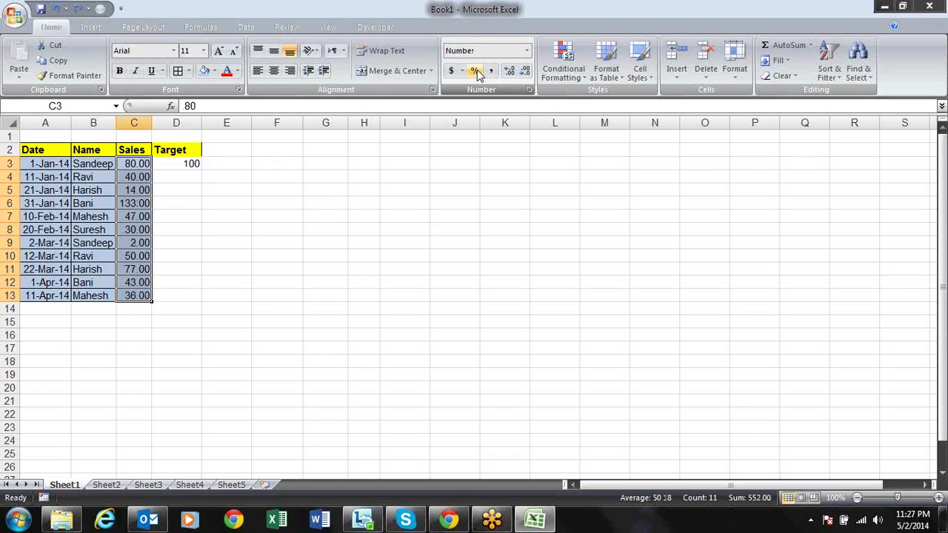
pyautogui.press('Right')
pyautogui.hotkey('shift', 'Down')
pyautogui.hotkey('shift', 'Down')
pyautogui.hotkey('shift', 'Down')
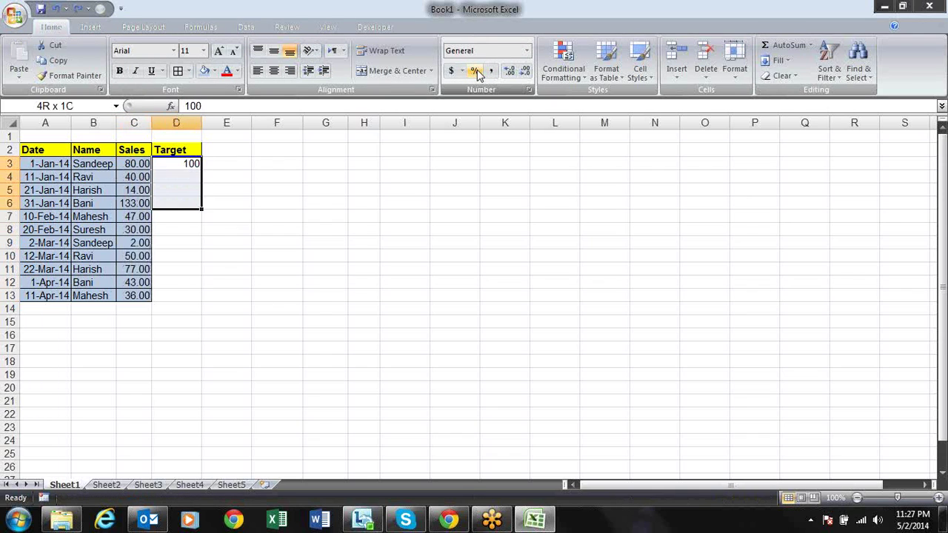
pyautogui.hotkey('shift', 'Down')
pyautogui.hotkey('shift', 'Down')
pyautogui.hotkey('shift', 'Down')
pyautogui.write('=')
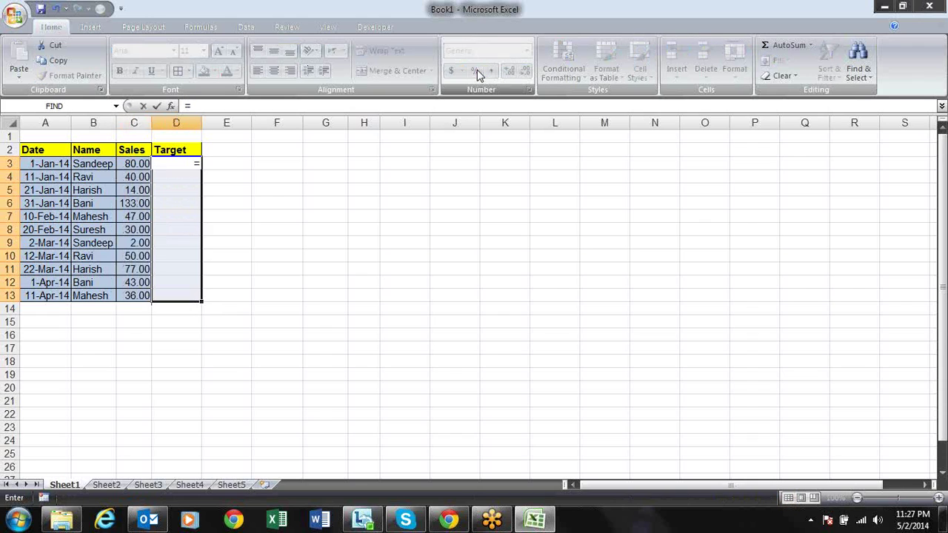
pyautogui.write('ta')
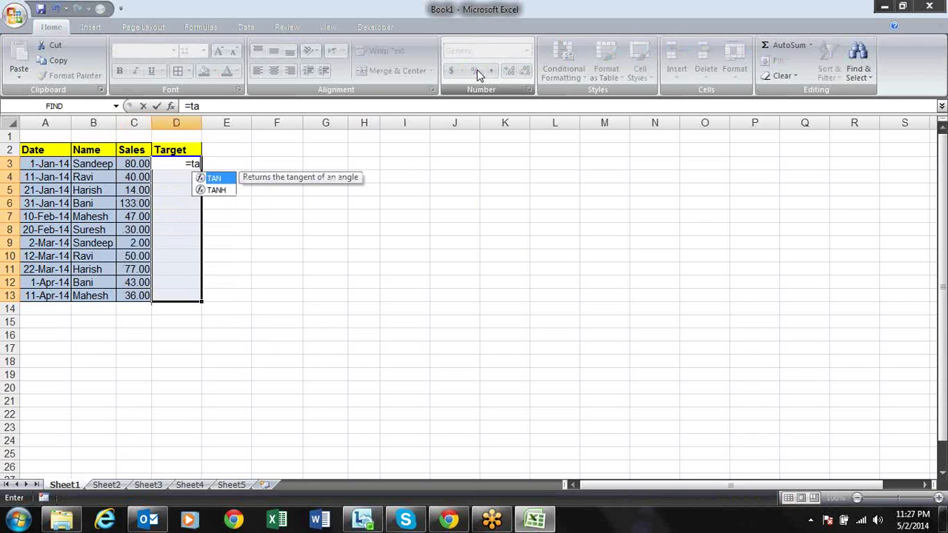
pyautogui.press('BackSpace')
pyautogui.press('BackSpace')
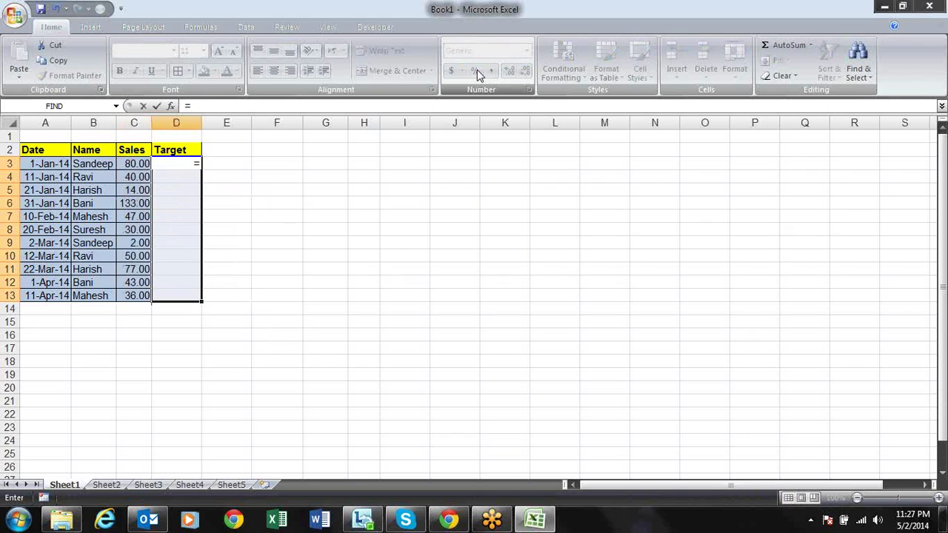
pyautogui.write('ra')
pyautogui.press('Down')
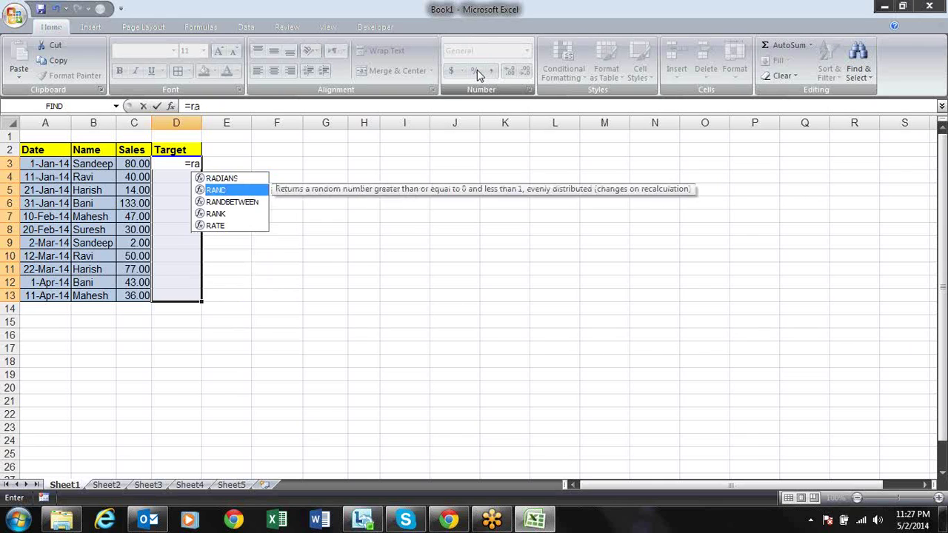
pyautogui.press('Down')
pyautogui.press('Tab')
pyautogui.write('100,150)')
pyautogui.press('Return')
# - Copy the RANDBETWEEN formula from D3 down to D13
pyautogui.press('Up')
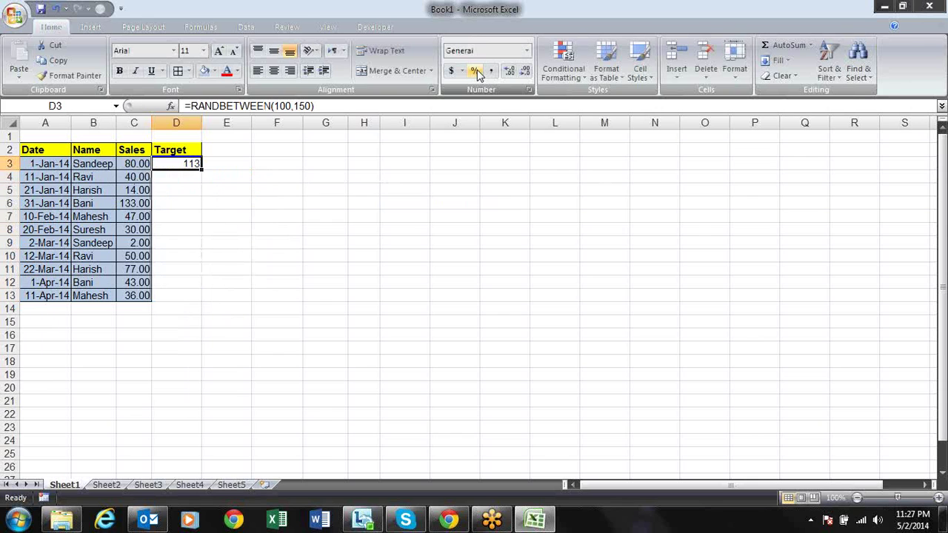
pyautogui.hotkey('ctrl', 'c')
pyautogui.press('Down')
pyautogui.hotkey('shift', 'Down')
pyautogui.hotkey('shift', 'Down')
pyautogui.hotkey('shift', 'Down')
pyautogui.hotkey('shift', 'Down')
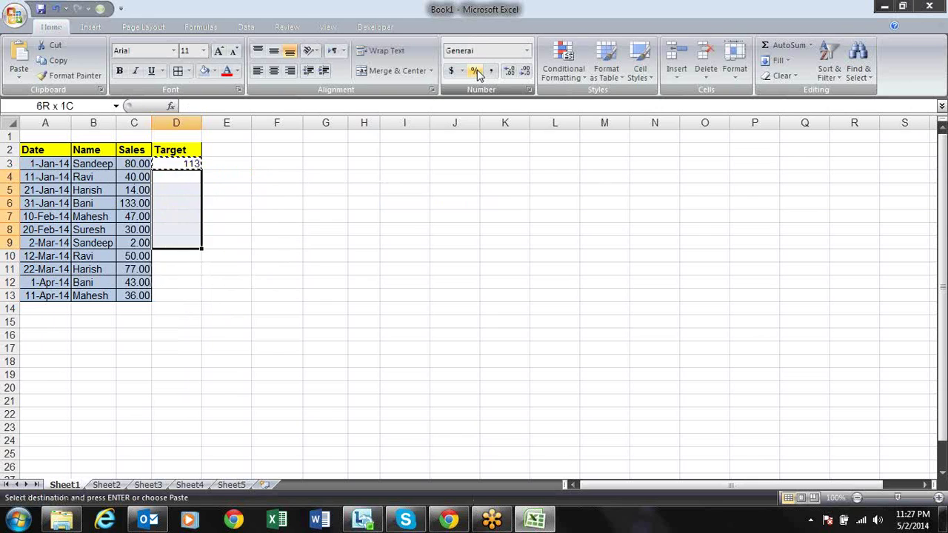
pyautogui.hotkey('shift', 'Down')
pyautogui.hotkey('shift', 'Down')
pyautogui.press('Return')
pyautogui.press('Up')
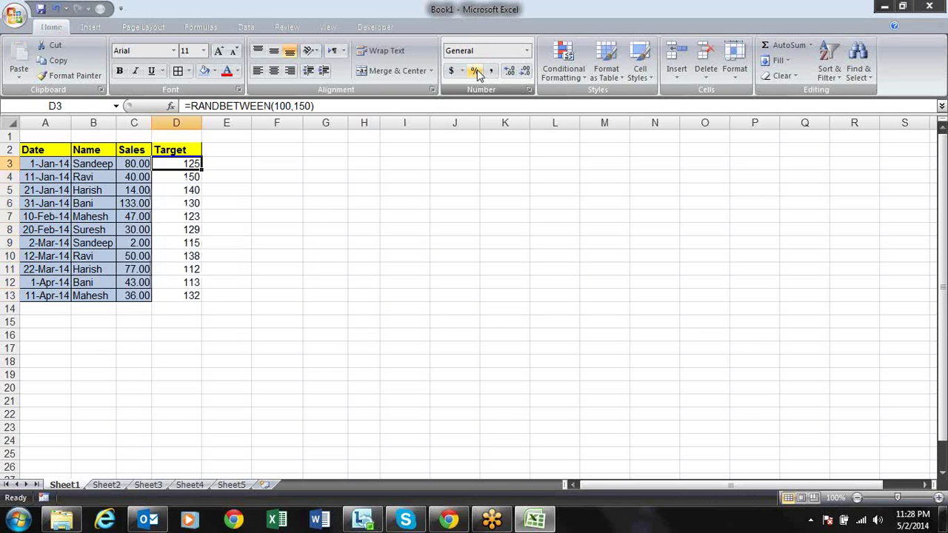
# - Convert D3:D13 to fixed numbers with Paste Special Values
pyautogui.hotkey('ctrl', 'shift', 'Down')
pyautogui.hotkey('ctrl', 'c')
pyautogui.hotkey('alt', 'e')
pyautogui.press('s')
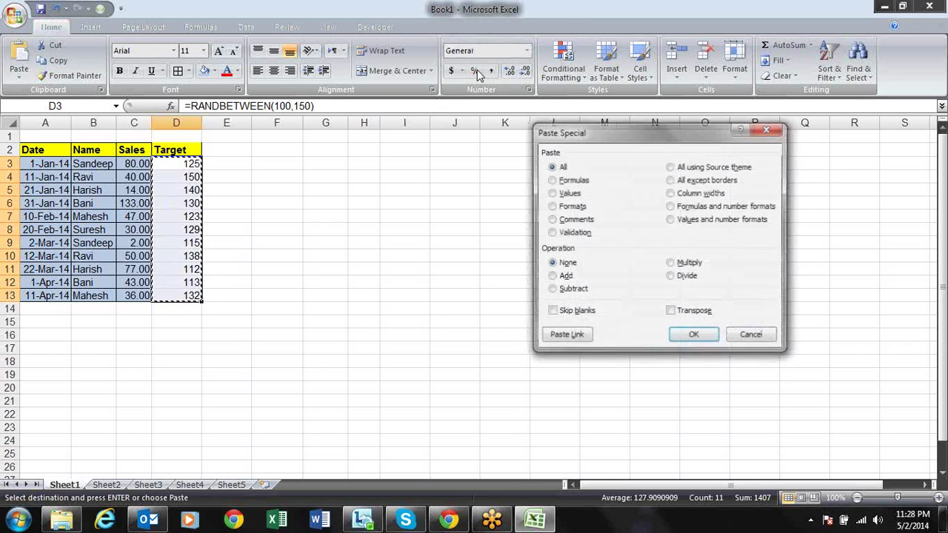
pyautogui.press('v')
pyautogui.press('Return')
pyautogui.press('Escape')
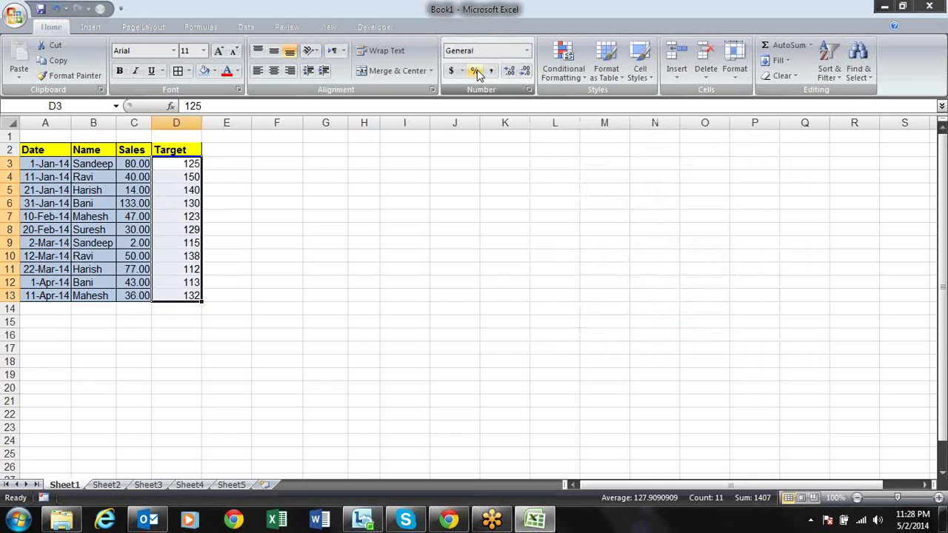
# - Divide the Sales values C3:C13 by the copied Target values with Paste Special Divide
pyautogui.hotkey('ctrl', 'c')
pyautogui.press('Left')
pyautogui.hotkey('shift', 'Down')
pyautogui.hotkey('shift', 'Down')
pyautogui.hotkey('shift', 'Down')
pyautogui.hotkey('shift', 'Down')
pyautogui.hotkey('alt', 'e')
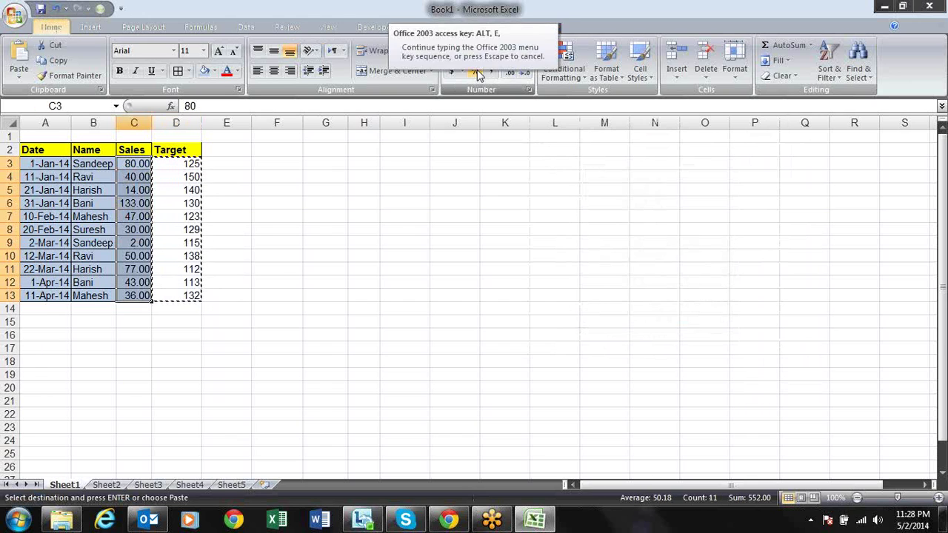
pyautogui.press('s')
pyautogui.click(686, 276)
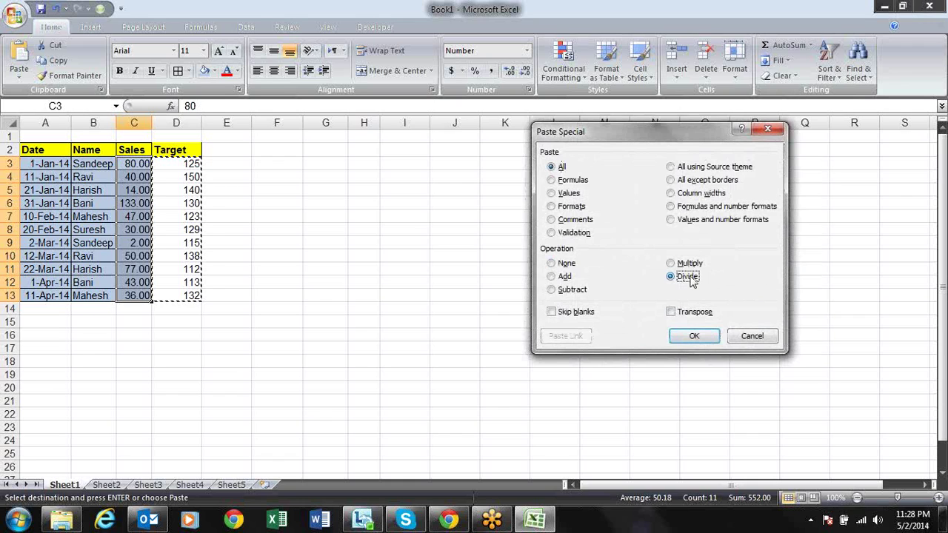
pyautogui.press('Return')
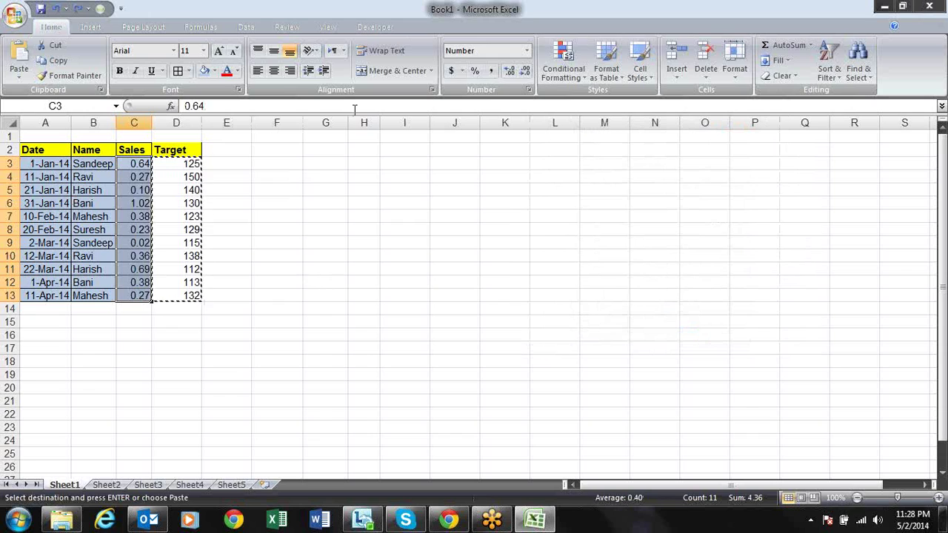
# - Show the quotients as percentages, then undo to restore the original Sales figures
pyautogui.click(475, 72)
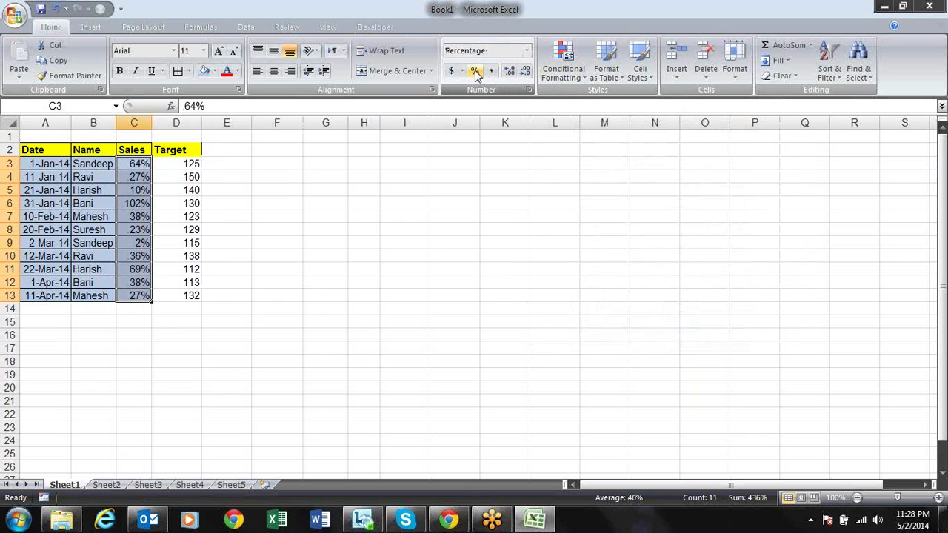
pyautogui.press('Right')
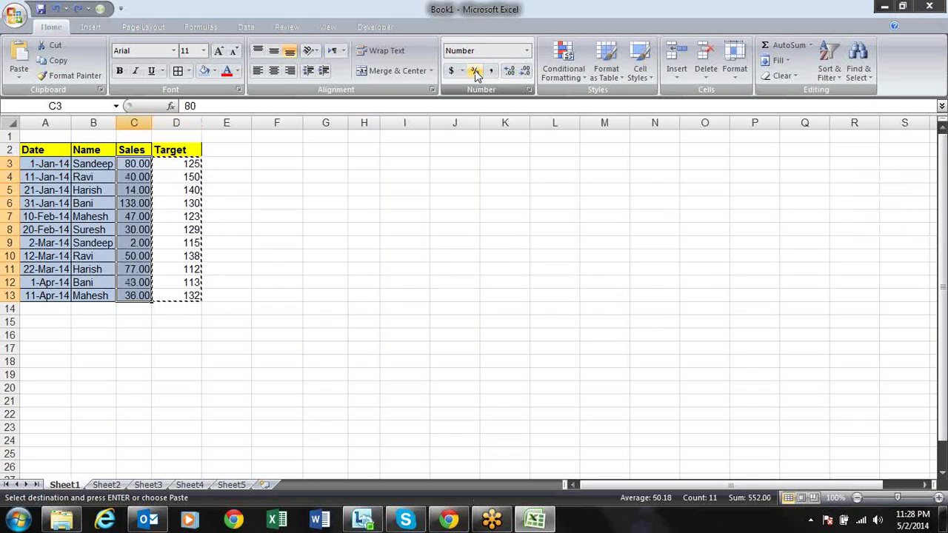
pyautogui.press('Right')
pyautogui.press('Right')
pyautogui.press('Escape')
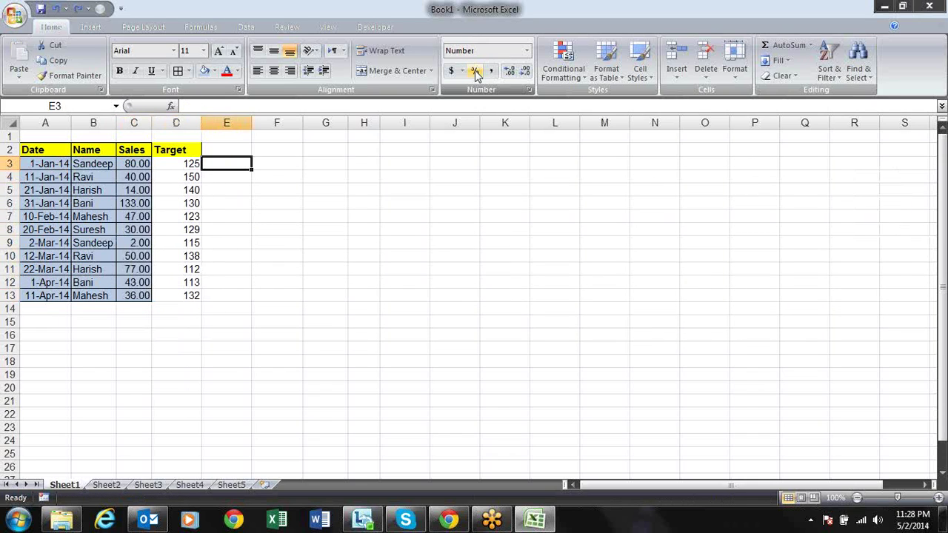
pyautogui.press('Left')
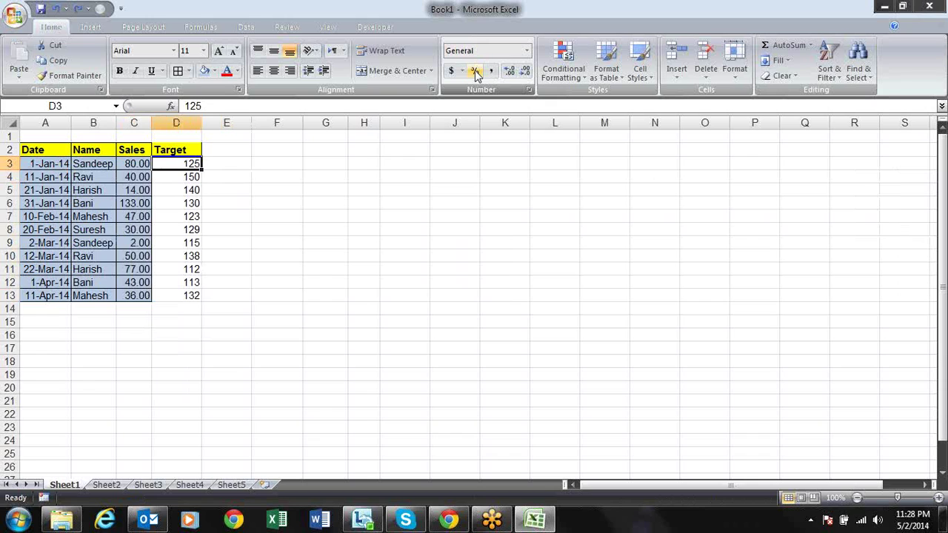
pyautogui.press('Up')
# - Move the Target column D2:D13 to column G
pyautogui.hotkey('ctrl', 'shift', 'Down')
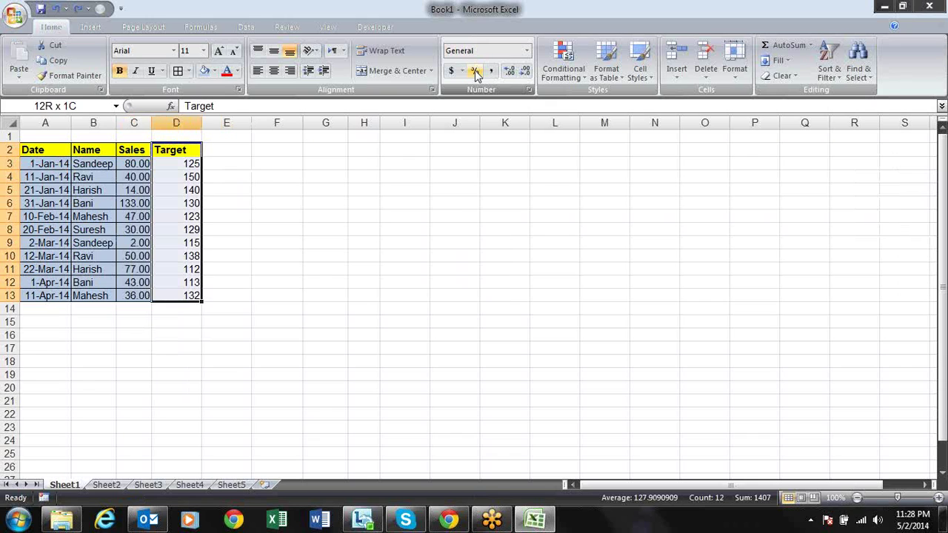
pyautogui.hotkey('ctrl', 'c')
pyautogui.hotkey('ctrl', 'Right')
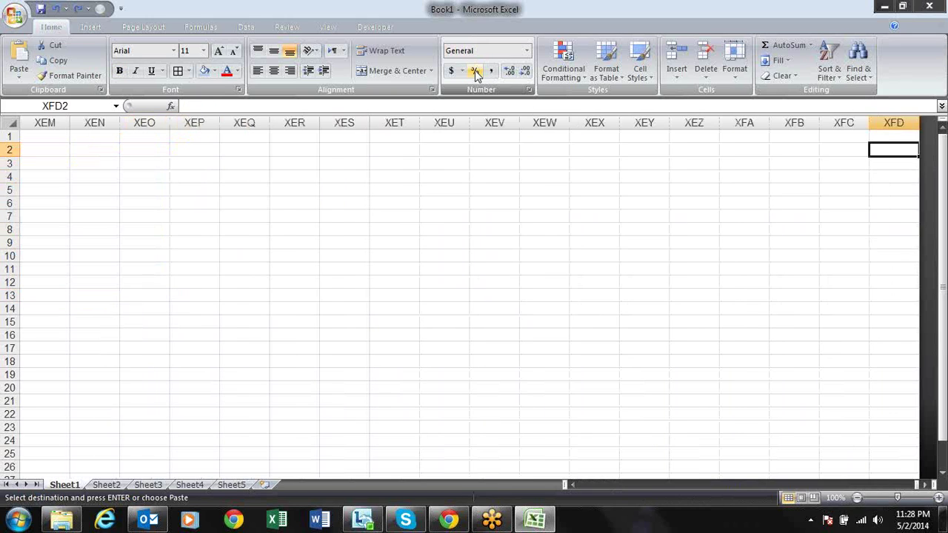
pyautogui.hotkey('ctrl', 'Left')
pyautogui.hotkey('ctrl', 'Left')
pyautogui.press('Right')
# - Duplicate the Target column into columns H and I
pyautogui.press('Right')
pyautogui.press('Right')
pyautogui.press('Right')
pyautogui.press('Right')
pyautogui.press('Right')
pyautogui.press('Return')
pyautogui.hotkey('ctrl', 'c')
pyautogui.press('Right')
pyautogui.hotkey('shift', 'Right')
pyautogui.press('Return')
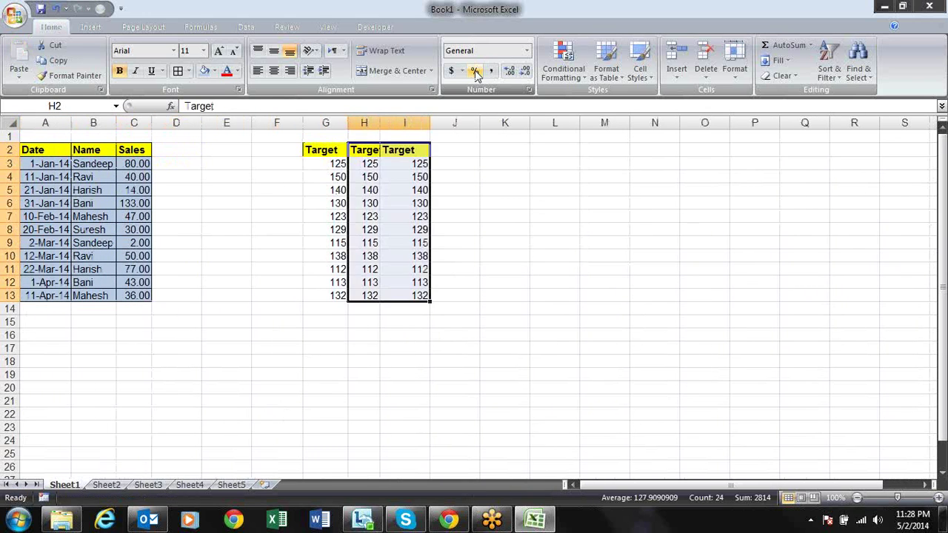
# - Duplicate the Sales column C2:C13 into columns D and E
pyautogui.press('Left')
pyautogui.press('Left')
pyautogui.press('Left')
pyautogui.press('Left')
pyautogui.press('Left')
pyautogui.hotkey('shift', 'Down')
pyautogui.hotkey('shift', 'Down')
pyautogui.hotkey('shift', 'Down')
pyautogui.hotkey('shift', 'Down')
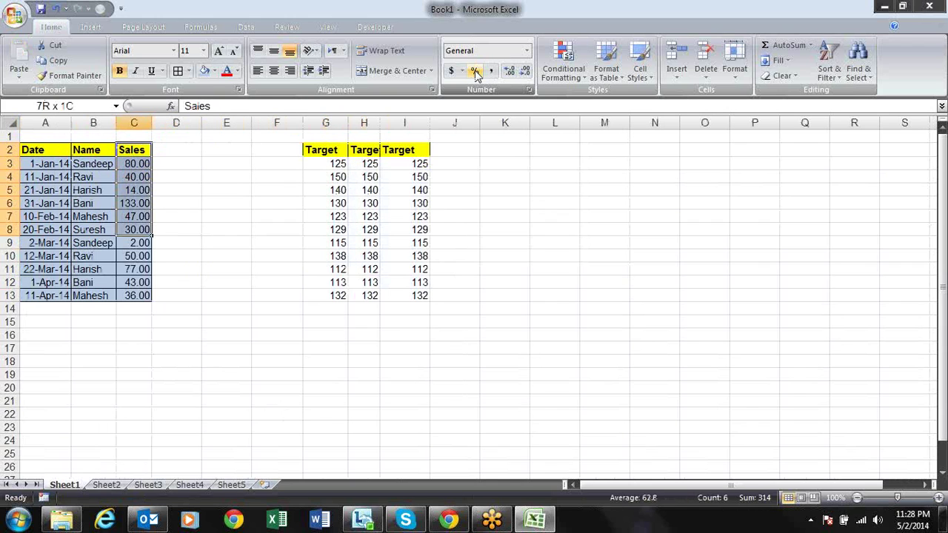
pyautogui.hotkey('shift', 'Down')
pyautogui.hotkey('shift', 'Down')
pyautogui.hotkey('shift', 'Down')
pyautogui.hotkey('shift', 'Down')
pyautogui.hotkey('shift', 'Down')
pyautogui.hotkey('ctrl', 'c')
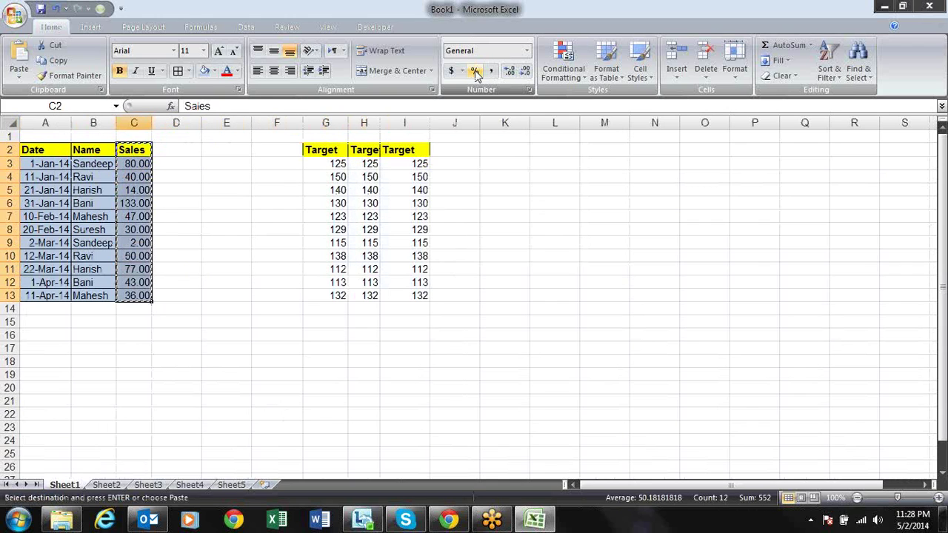
pyautogui.press('Right')
pyautogui.hotkey('shift', 'Right')
pyautogui.press('Return')
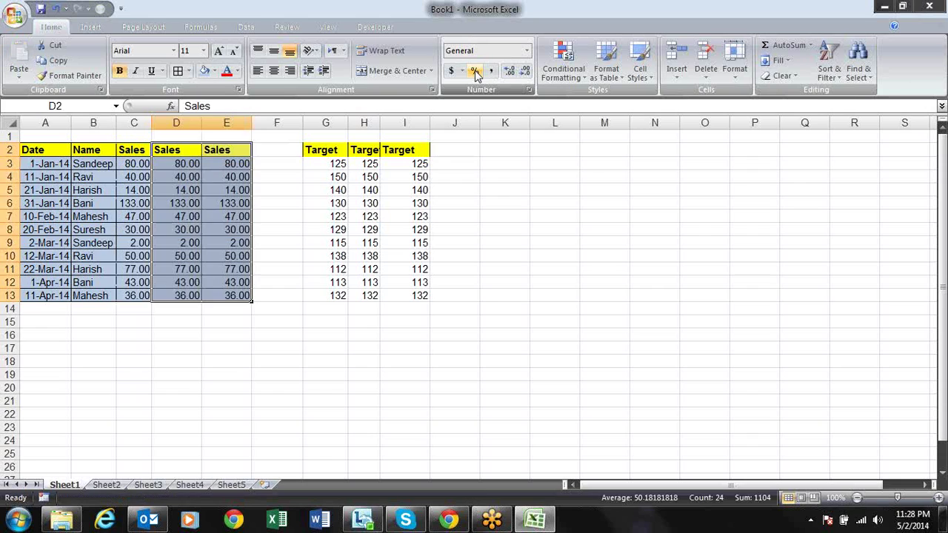
pyautogui.press('Return')
# - Copy the Target values G3:I13 and select the Sales values C3:E13
pyautogui.press('Left')
pyautogui.press('Right')
pyautogui.press('Right')
pyautogui.press('Right')
pyautogui.press('Right')
pyautogui.hotkey('shift', 'Right')
pyautogui.hotkey('shift', 'Right')
pyautogui.hotkey('shift', 'Down')
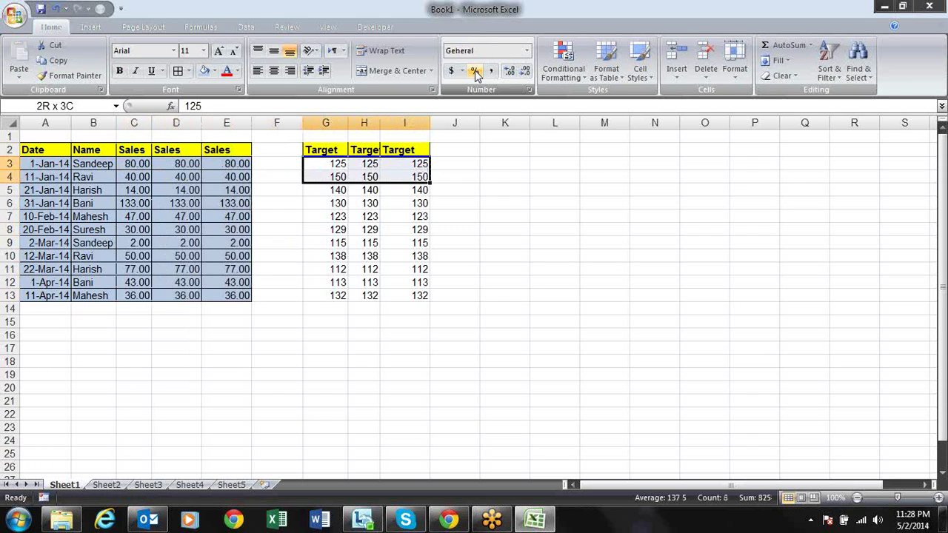
pyautogui.hotkey('shift', 'Down')
pyautogui.hotkey('shift', 'Down')
pyautogui.hotkey('shift', 'Down')
pyautogui.hotkey('ctrl', 'c')
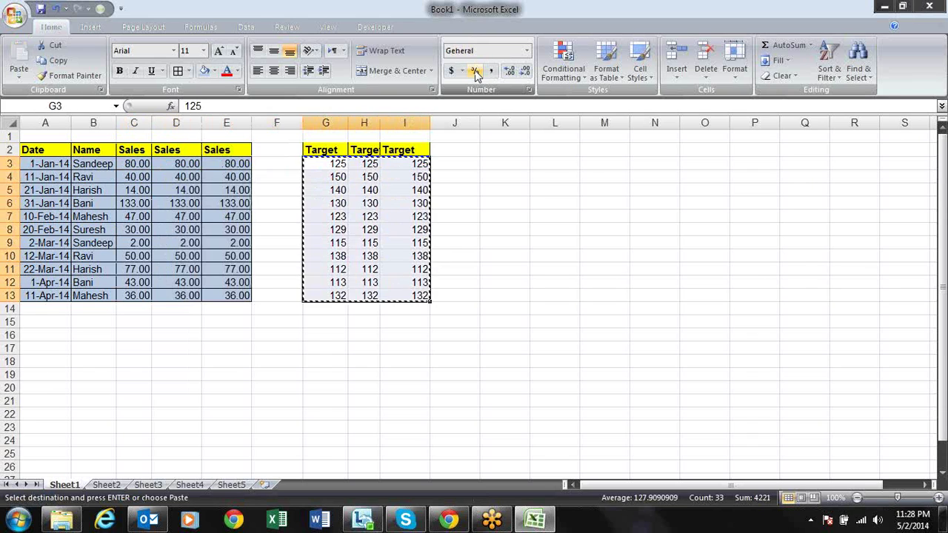
pyautogui.press('Left')
pyautogui.press('Left')
pyautogui.press('Left')
pyautogui.press('Left')
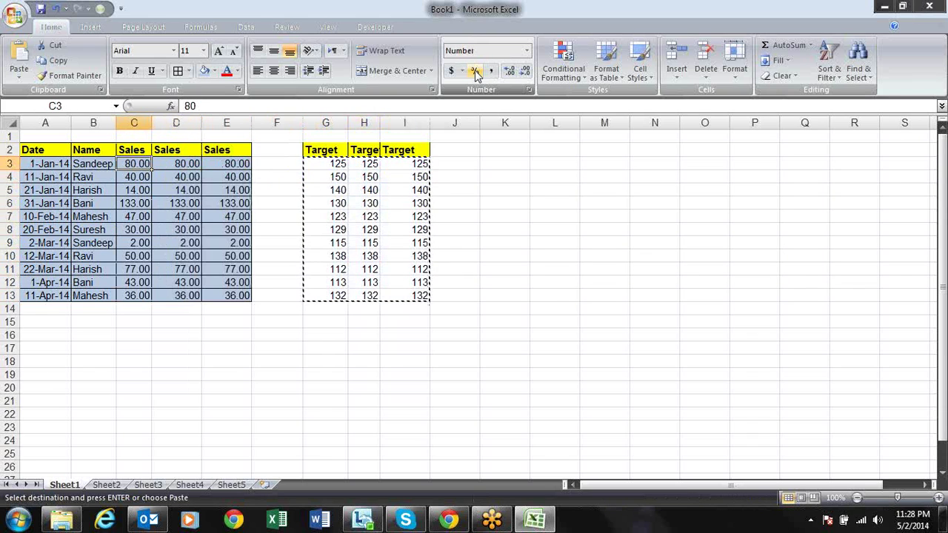
pyautogui.hotkey('shift', 'Right')
pyautogui.hotkey('shift', 'Right')
pyautogui.hotkey('shift', 'Down')
pyautogui.hotkey('shift', 'Down')
pyautogui.hotkey('shift', 'Down')
pyautogui.hotkey('shift', 'Down')
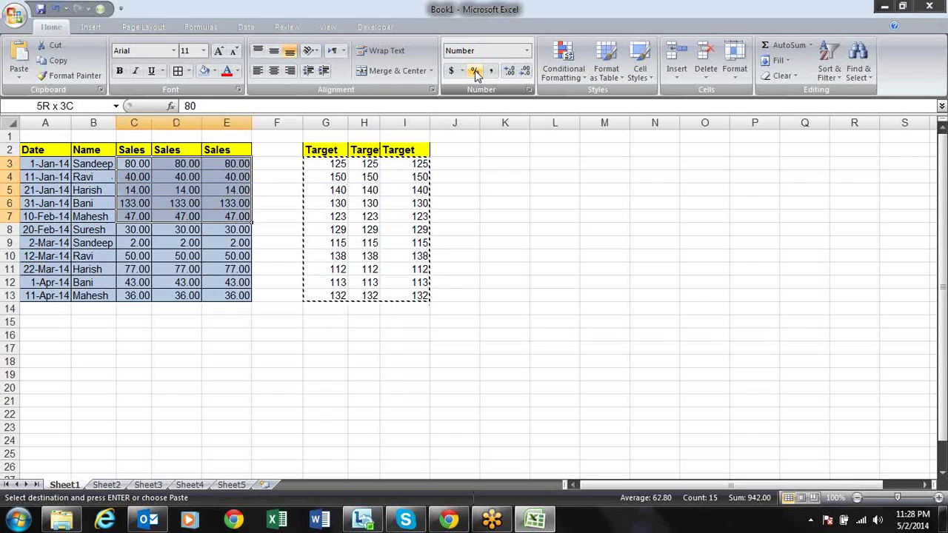
pyautogui.hotkey('shift', 'Down')
pyautogui.hotkey('shift', 'Down')
pyautogui.hotkey('shift', 'Down')
pyautogui.hotkey('shift', 'Up')
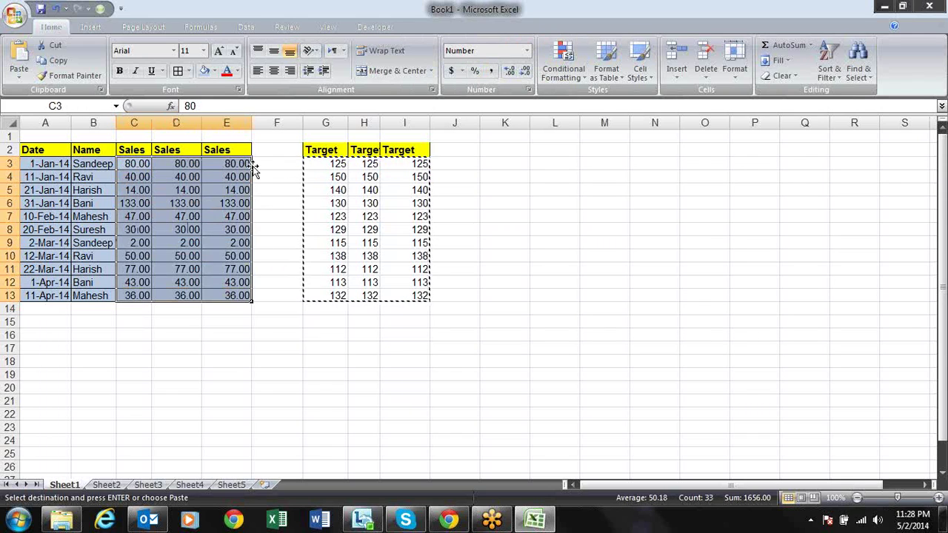
# - Divide the three Sales columns by the Targets, format as percent, then undo
pyautogui.hotkey('alt', 'e')
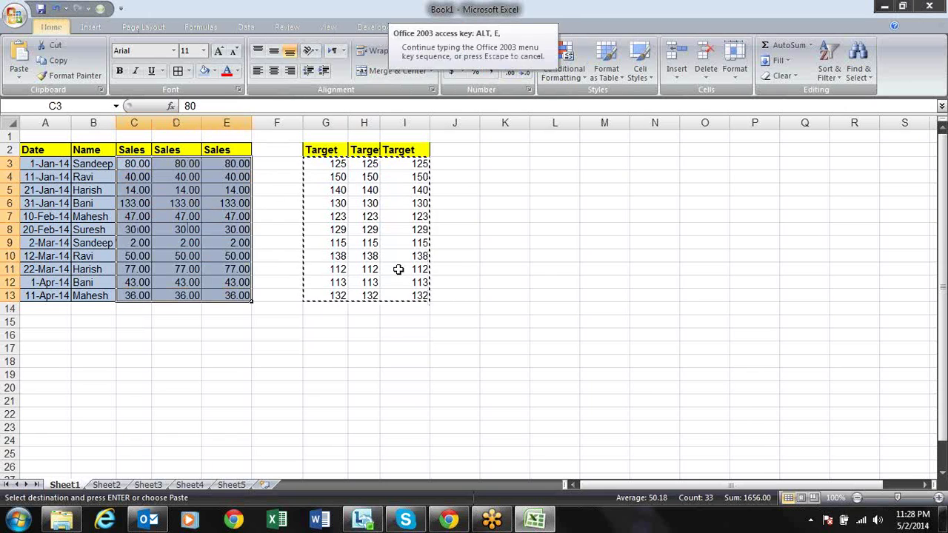
pyautogui.press('s')
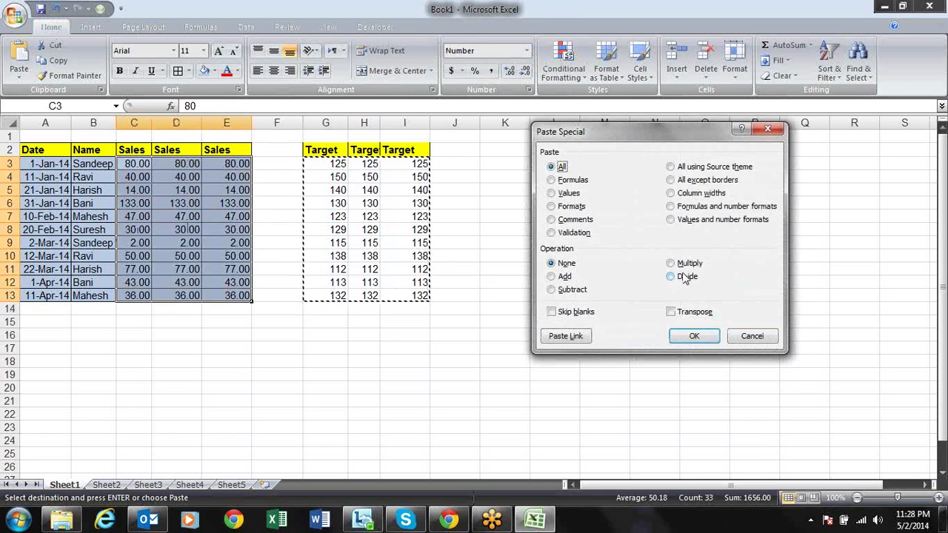
pyautogui.click(683, 276)
pyautogui.click(694, 336)
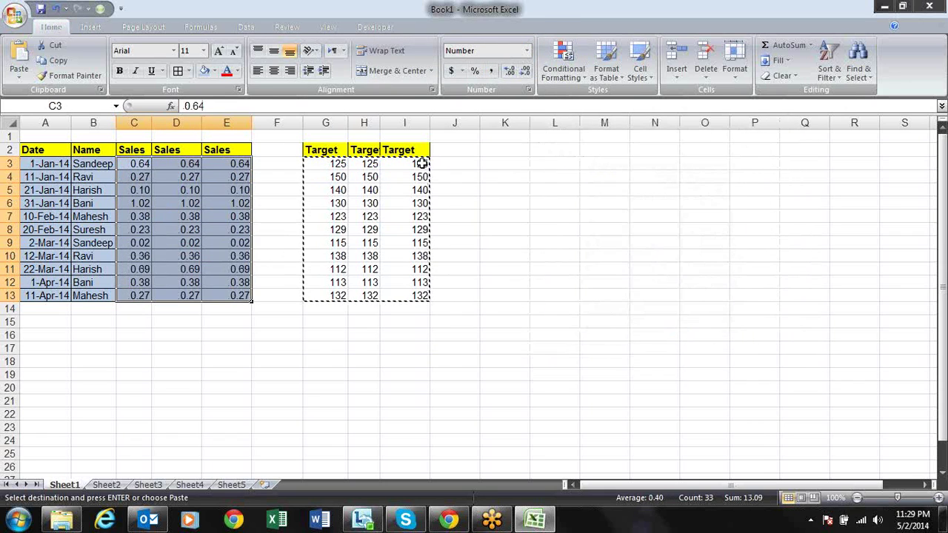
pyautogui.click(475, 70)
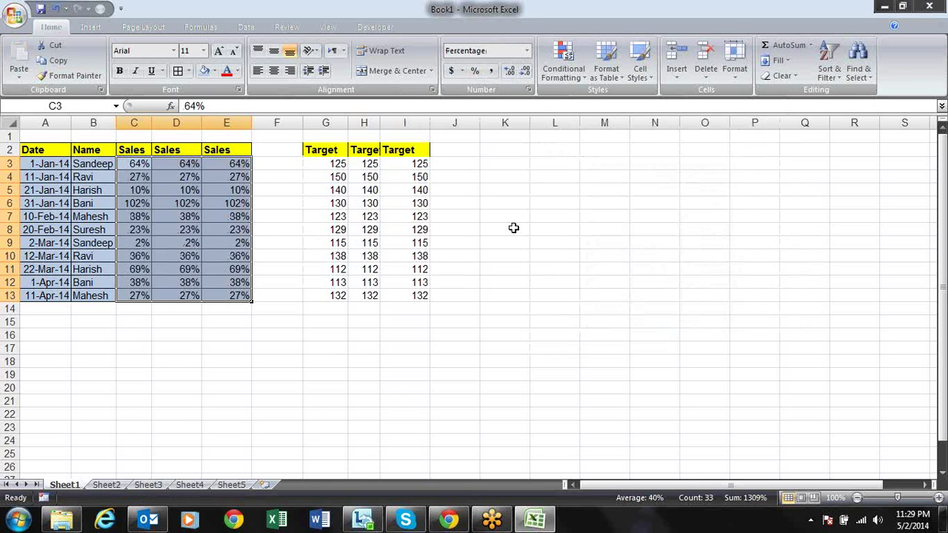
pyautogui.hotkey('ctrl', 'z')
pyautogui.hotkey('ctrl', 'z')
# - Cancel the pending copy and move through the Target values to header G2
pyautogui.press('Escape')
pyautogui.press('Right')
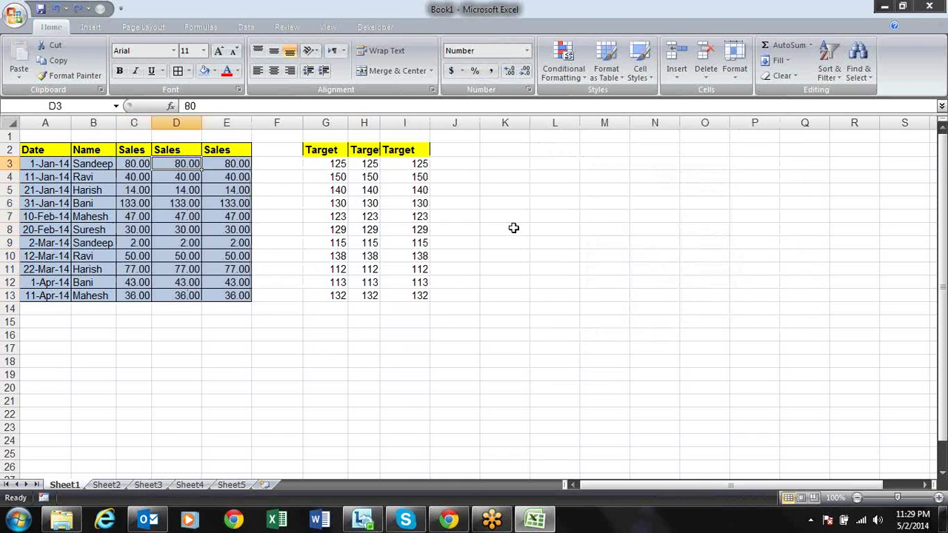
pyautogui.press('Right')
pyautogui.press('Right')
pyautogui.press('Right')
pyautogui.press('Up')
pyautogui.press('Down')
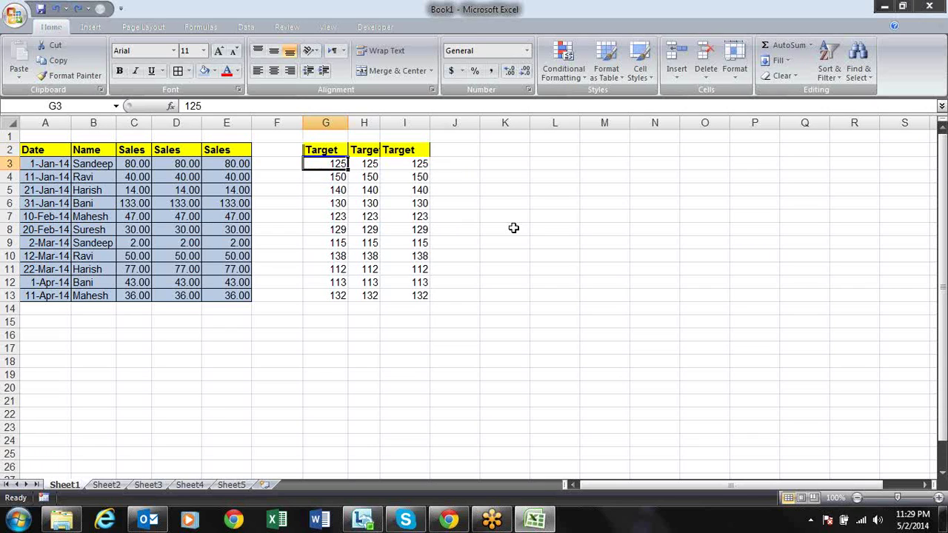
pyautogui.press('Right')
pyautogui.press('Right')
pyautogui.press('Right')
pyautogui.press('Right')
pyautogui.press('Left')
pyautogui.press('Left')
pyautogui.press('Left')
pyautogui.press('Down')
pyautogui.press('Down')
pyautogui.press('Down')
pyautogui.press('Down')
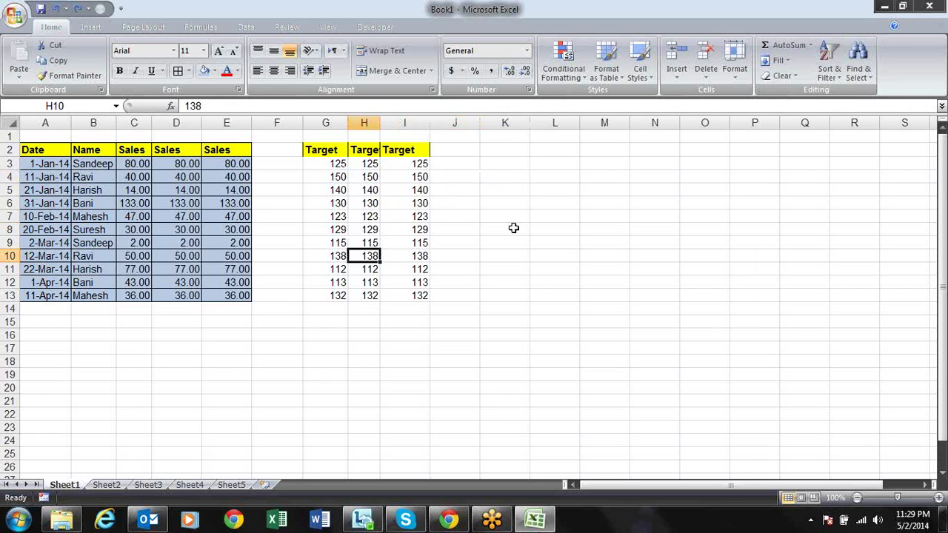
pyautogui.press('Up')
pyautogui.press('Up')
pyautogui.press('Up')
pyautogui.press('Up')
pyautogui.press('Up')
pyautogui.press('Up')
pyautogui.press('Up')
pyautogui.press('Up')
pyautogui.press('Left')
# - Clear G2:I13 completely, removing contents and the yellow header fill
pyautogui.hotkey('ctrl', 'shift', 'Right')
pyautogui.hotkey('ctrl', 'shift', 'Down')
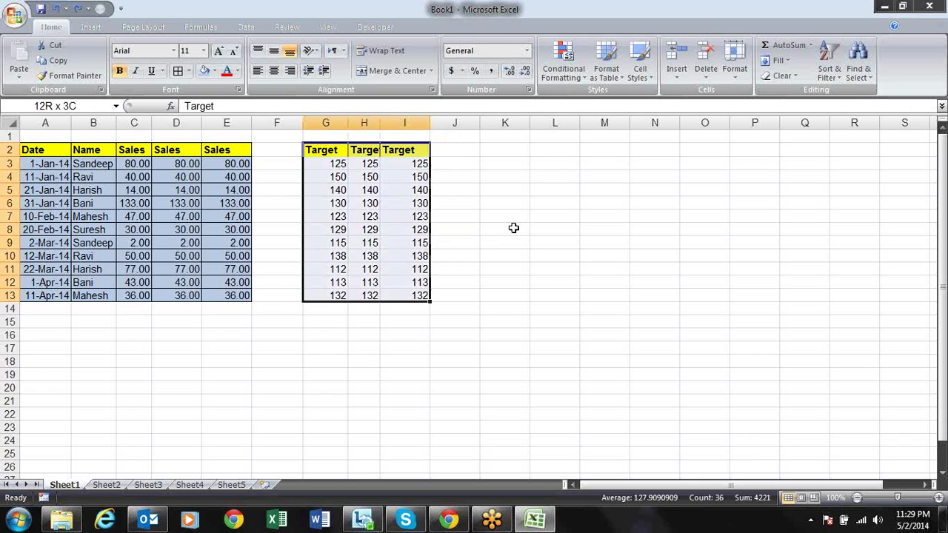
pyautogui.press('Delete')
pyautogui.hotkey('alt', 'e')
pyautogui.press('a')
pyautogui.press('a')
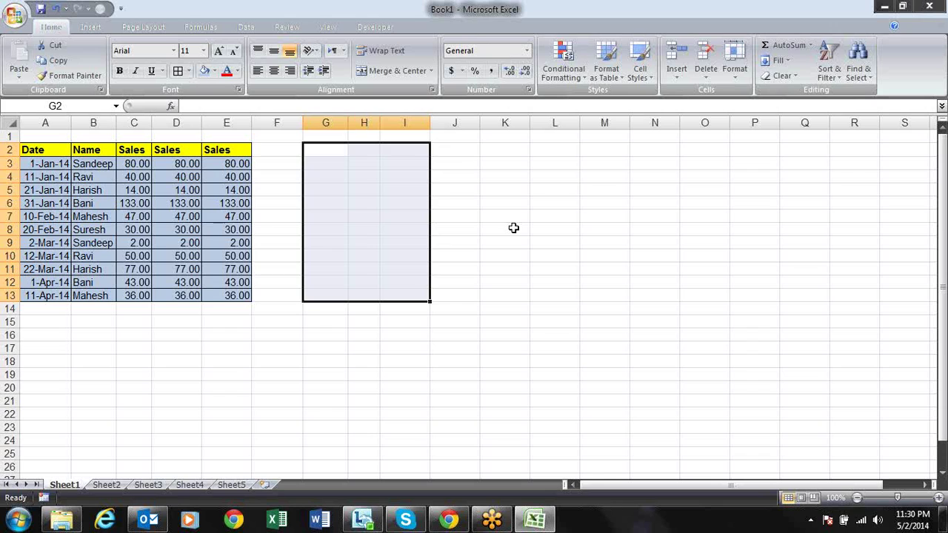
pyautogui.press('Left')
pyautogui.press('Left')
pyautogui.press('Left')
pyautogui.press('Left')
pyautogui.press('Left')
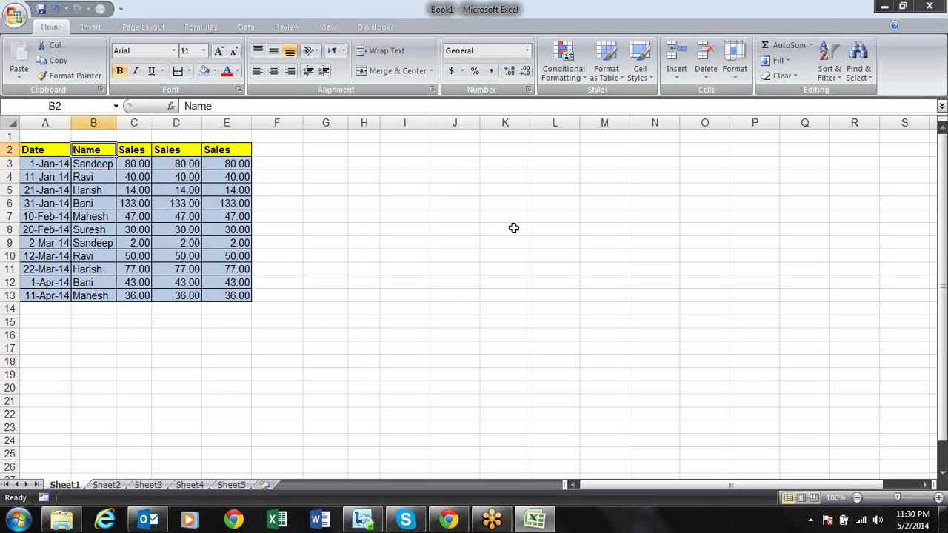
pyautogui.press('Right')
pyautogui.press('Right')
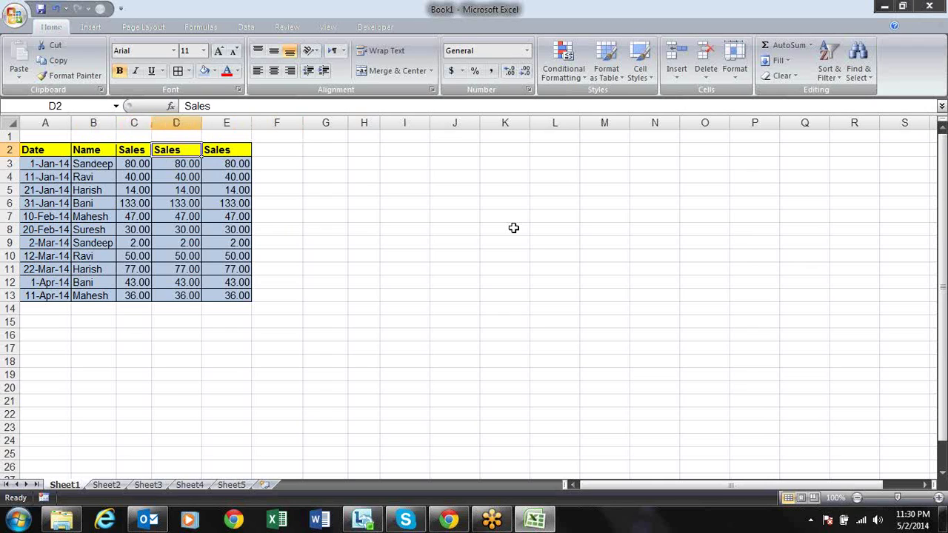
pyautogui.press('Right')
pyautogui.press('Right')
pyautogui.press('Left')
pyautogui.press('Left')
pyautogui.press('Left')
pyautogui.press('Left')
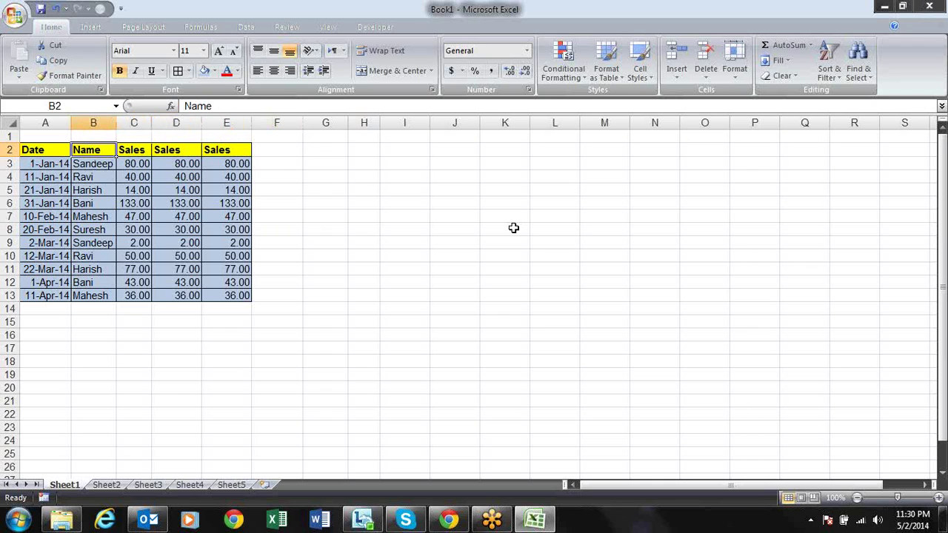
pyautogui.press('Left')
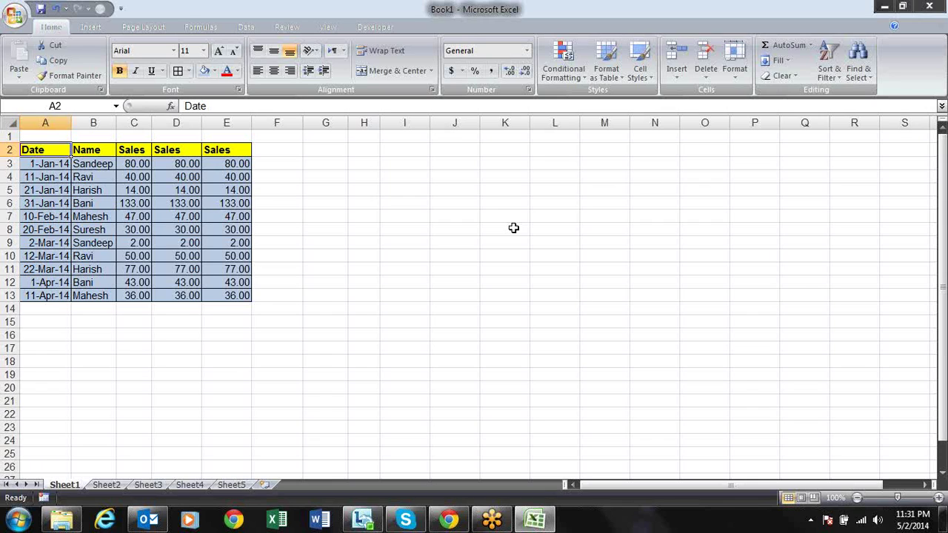
# - Delete the duplicate Sales columns D and E, leaving the table in A2:C13
pyautogui.hotkey('shift', 'Right')
pyautogui.hotkey('shift', 'Right')
pyautogui.hotkey('shift', 'Right')
pyautogui.hotkey('shift', 'Right')
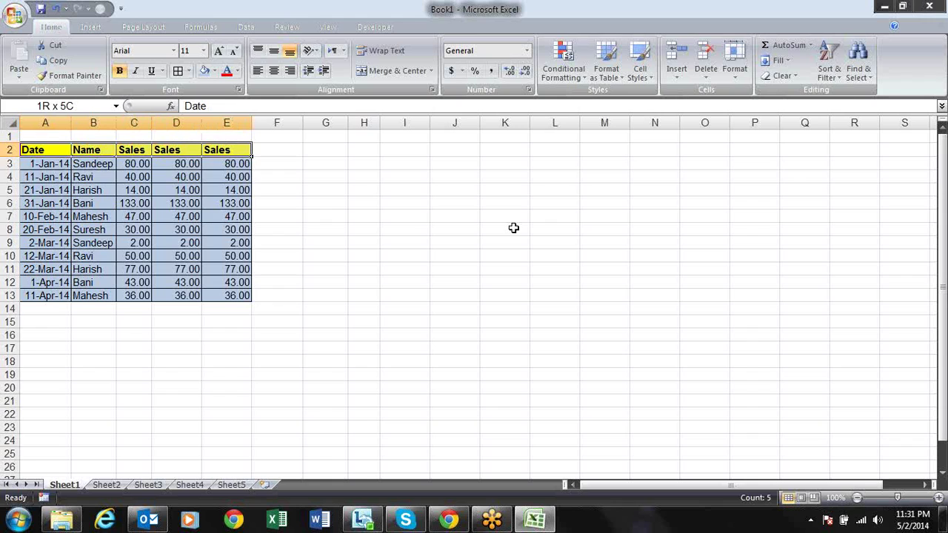
pyautogui.hotkey('shift', 'Down')
pyautogui.hotkey('shift', 'Down')
pyautogui.hotkey('shift', 'Down')
pyautogui.hotkey('shift', 'Down')
pyautogui.hotkey('shift', 'Down')
pyautogui.hotkey('shift', 'Down')
pyautogui.hotkey('shift', 'Down')
pyautogui.hotkey('shift', 'Down')
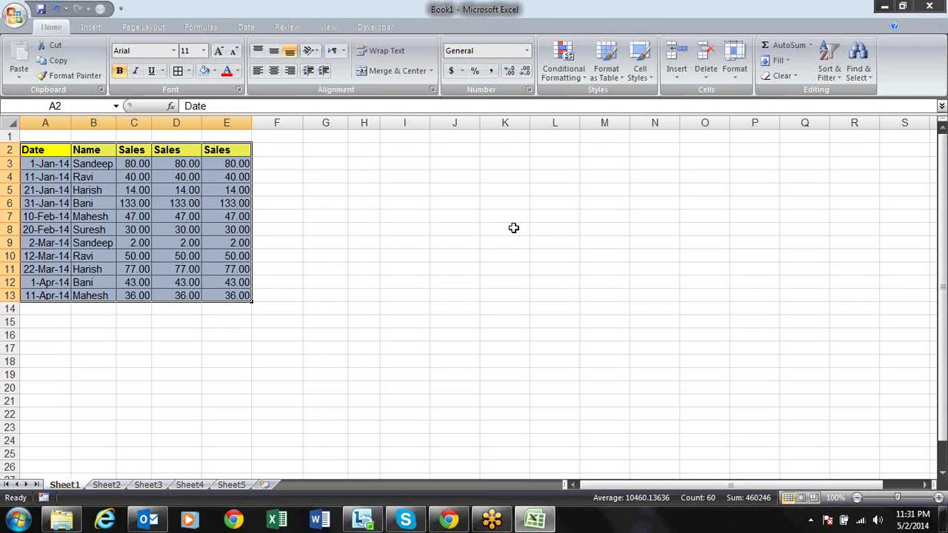
pyautogui.press('Tab')
pyautogui.press('Tab')
pyautogui.press('Tab')
pyautogui.hotkey('shift', 'Tab')
pyautogui.hotkey('shift', 'Tab')
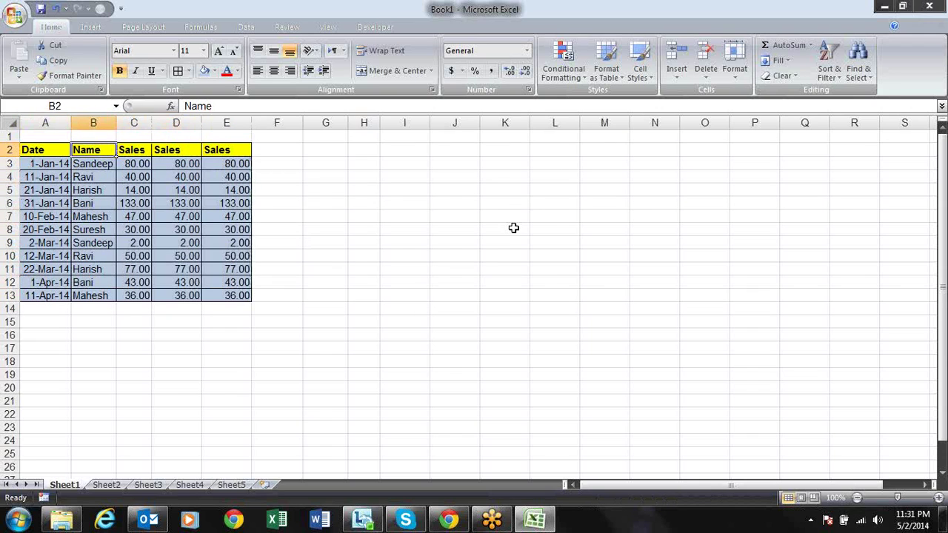
pyautogui.press('Tab')
pyautogui.hotkey('shift', 'Tab')
pyautogui.hotkey('shift', 'Tab')
pyautogui.hotkey('ctrl', 'a')
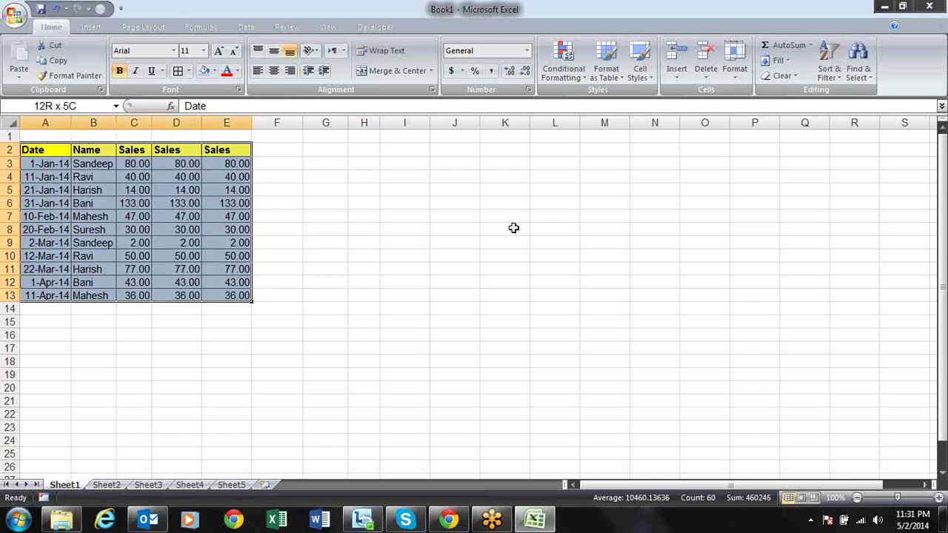
pyautogui.press('Tab')
pyautogui.press('Tab')
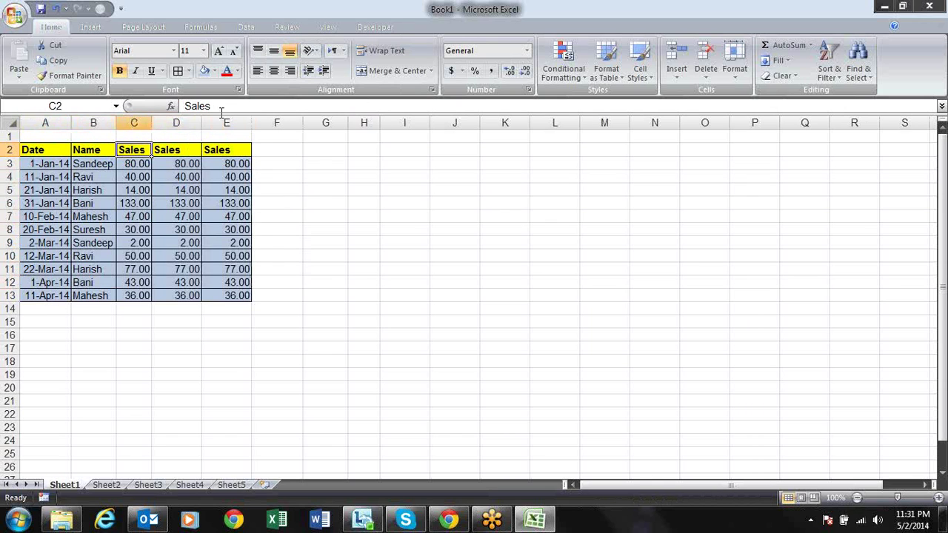
pyautogui.moveTo(176, 123); pyautogui.dragTo(226, 123)
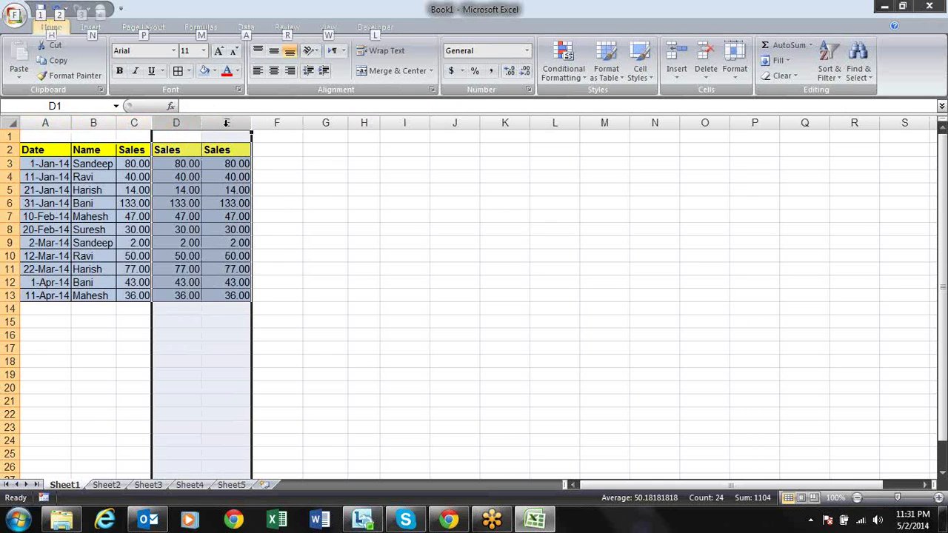
pyautogui.hotkey('ctrl', '-')
pyautogui.press('Left')
pyautogui.press('Left')
pyautogui.press('Left')
# - Copy A2:C13 and paste it transposed at F2 with Paste Special, filling F2:Q4
pyautogui.press('Down')
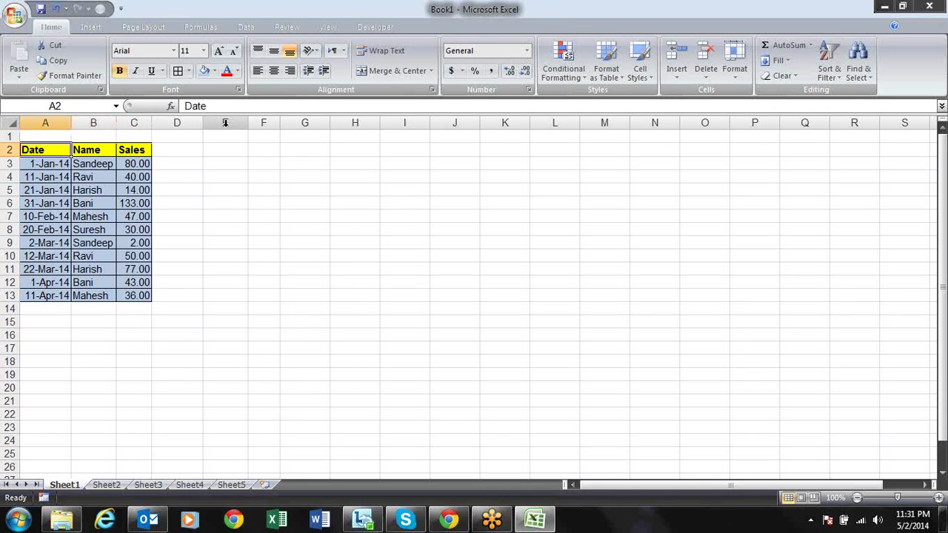
pyautogui.hotkey('ctrl', 'shift', 'Right')
pyautogui.hotkey('ctrl', 'shift', 'Down')
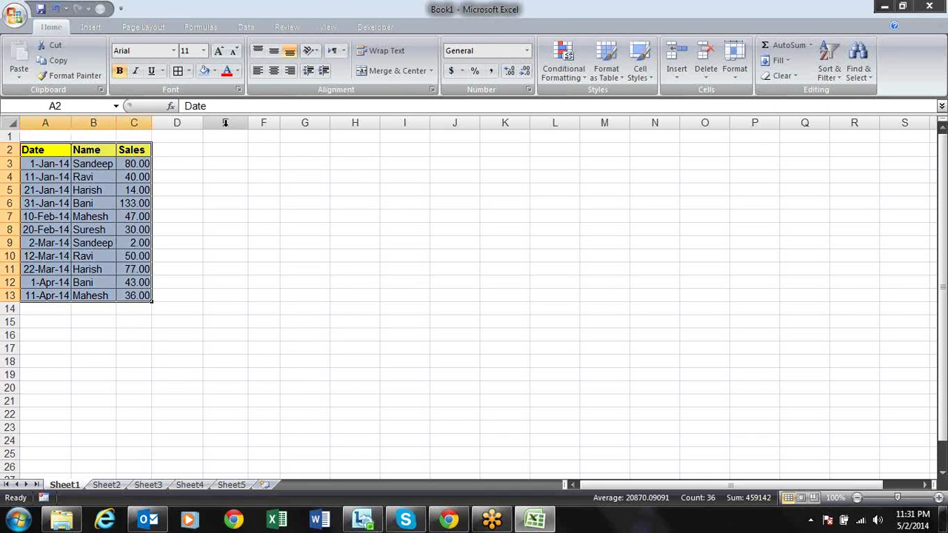
pyautogui.hotkey('ctrl', 'c')
pyautogui.press('Right')
pyautogui.press('Right')
pyautogui.press('Right')
pyautogui.press('Right')
pyautogui.press('Right')
pyautogui.press('alt')
pyautogui.press('e')
pyautogui.press('s')
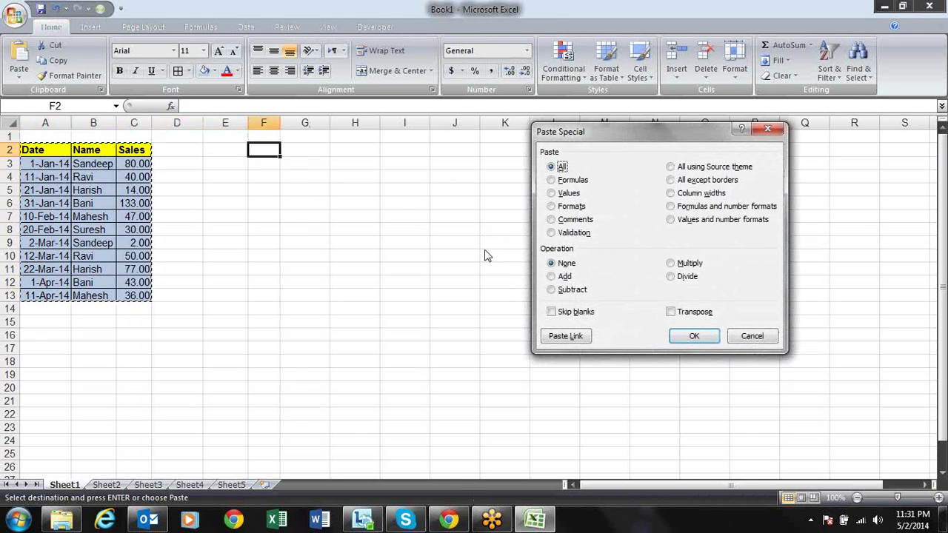
pyautogui.click(690, 311)
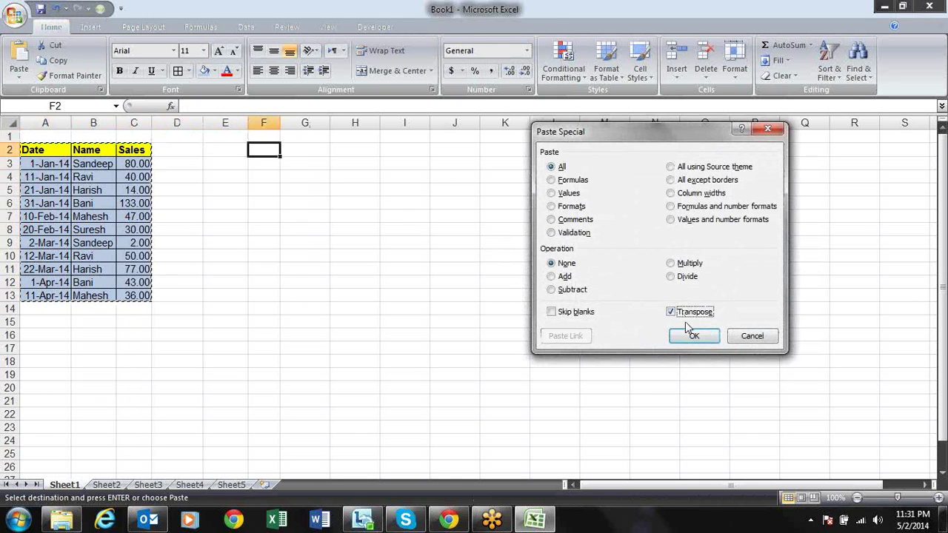
pyautogui.click(691, 335)
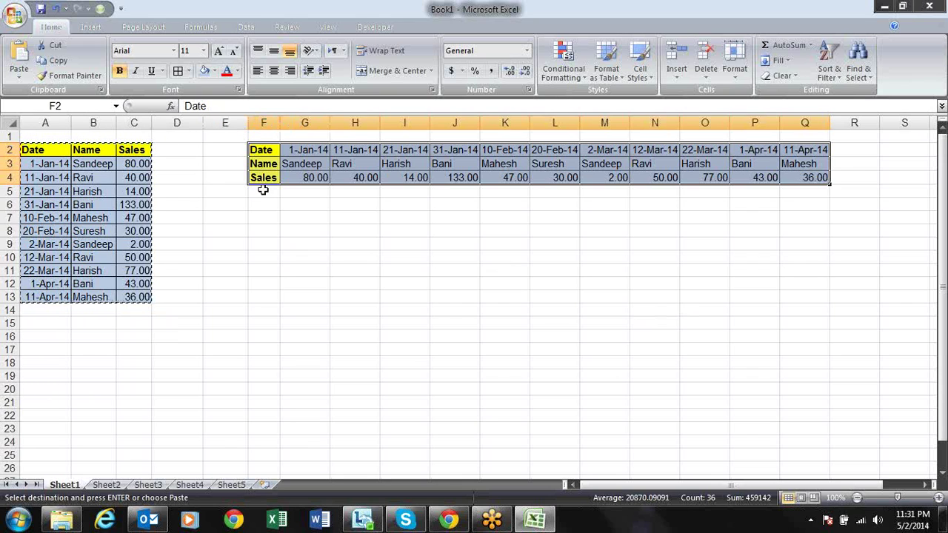
# - Copy F2:Q4 and paste it transposed at F7 as a vertical table
pyautogui.hotkey('ctrl', 'c')
pyautogui.press('Down')
pyautogui.press('Down')
pyautogui.press('Down')
pyautogui.press('Down')
pyautogui.press('Down')
pyautogui.hotkey('alt', 'e')
pyautogui.press('s')
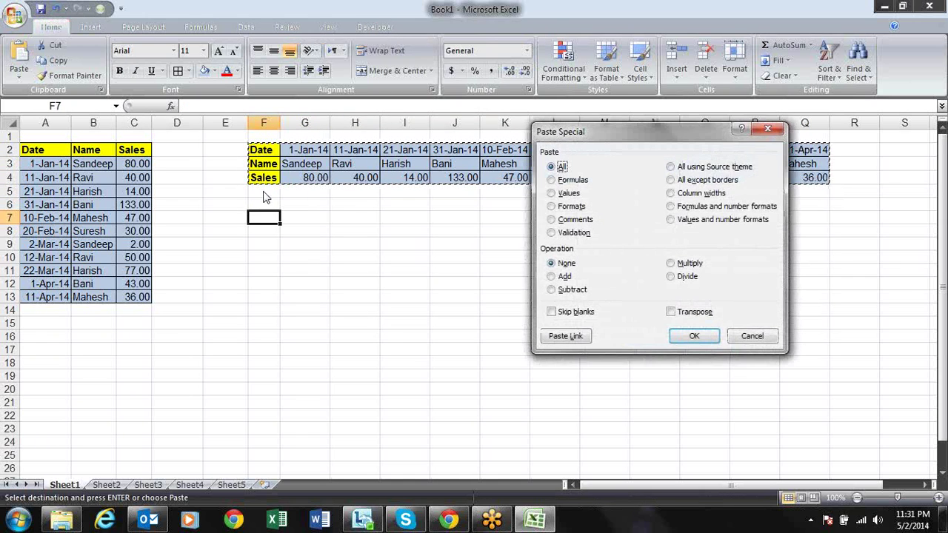
pyautogui.click(690, 311)
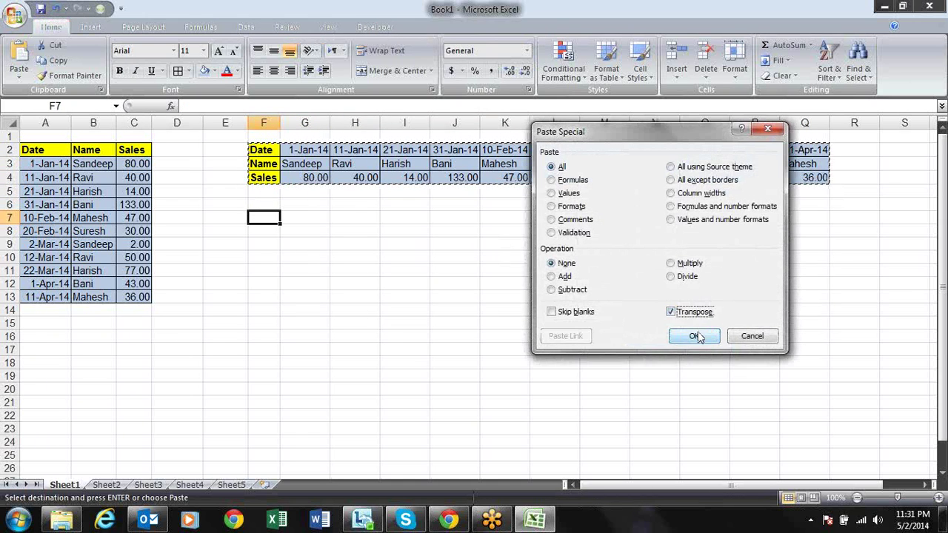
pyautogui.click(696, 337)
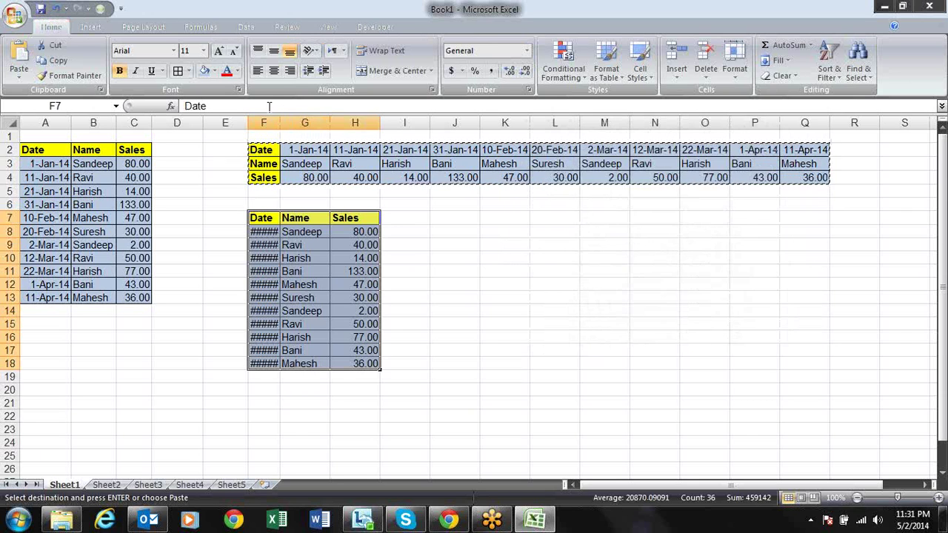
# - Select the columns from F onward that hold the copied tables
pyautogui.moveTo(264, 118); pyautogui.dragTo(335, 118)
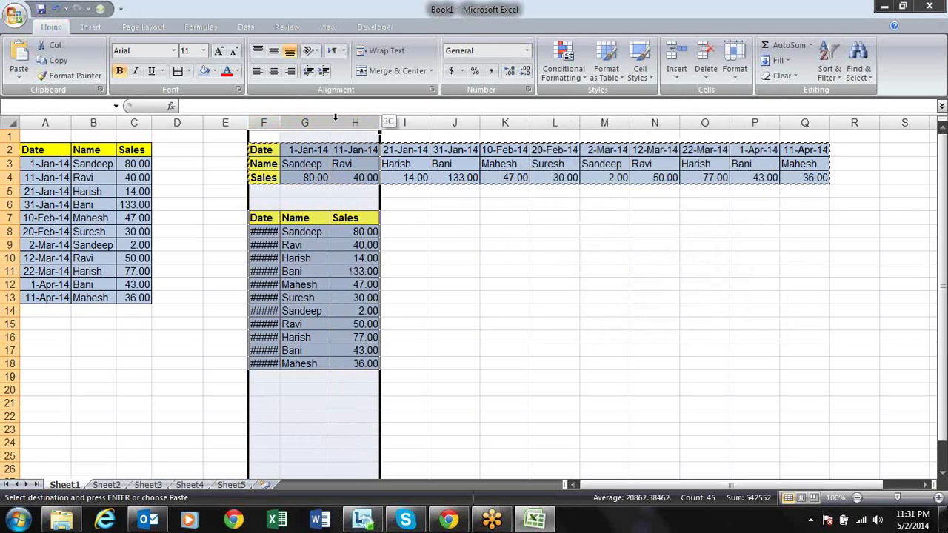
pyautogui.click(419, 274)
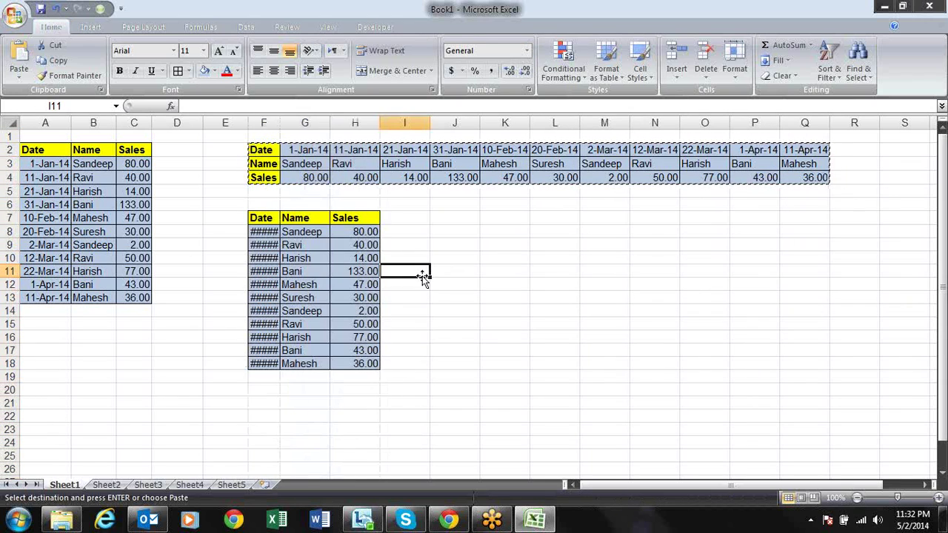
pyautogui.moveTo(263, 122); pyautogui.dragTo(847, 176)
# - Clear the copied tables from columns F through R
pyautogui.press('alt')
pyautogui.press('e')
pyautogui.press('d')
pyautogui.press('Left')
pyautogui.press('Home')
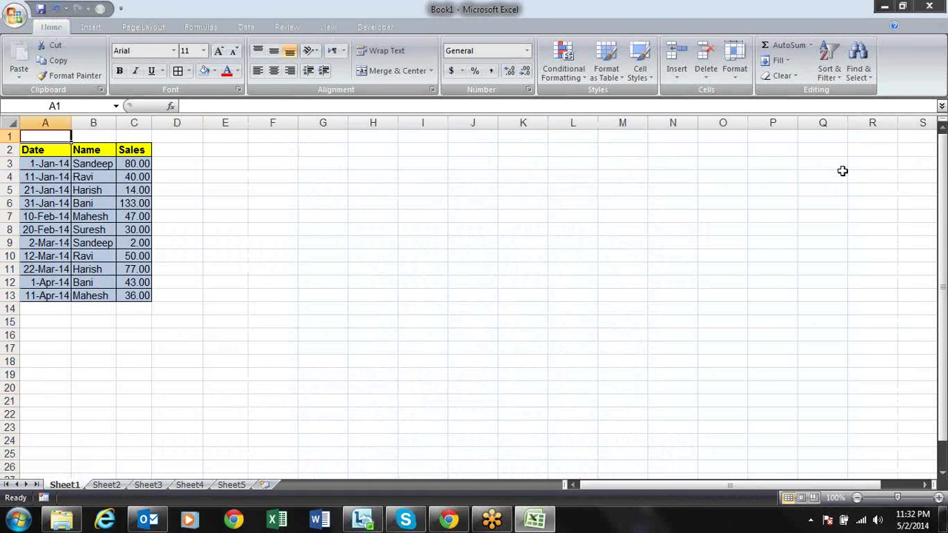
# - Copy the original table A2:C13, then cancel the pending copy at F2
pyautogui.press('Down')
pyautogui.hotkey('ctrl', 'shift', 'Right')
pyautogui.hotkey('ctrl', 'shift', 'Down')
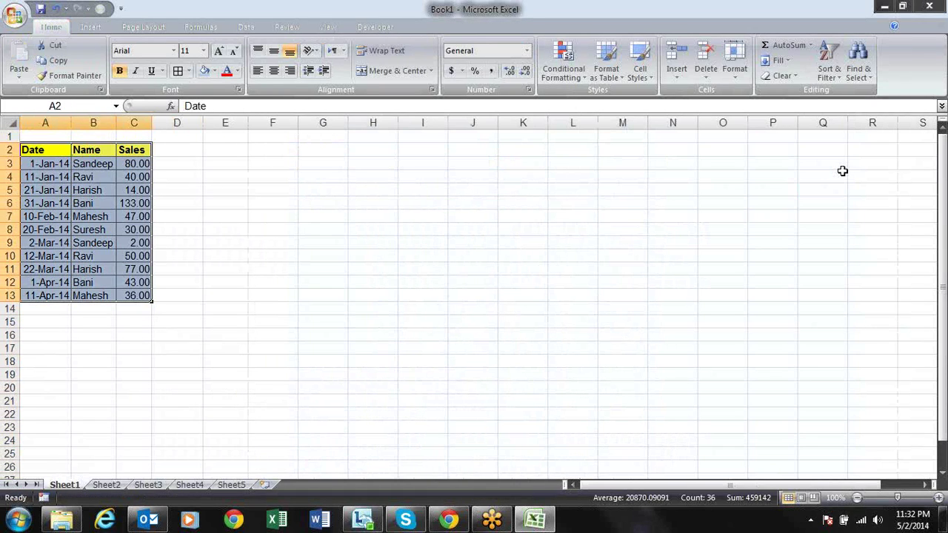
pyautogui.hotkey('ctrl', 'c')
pyautogui.press('Right')
pyautogui.press('Right')
pyautogui.press('Right')
pyautogui.press('Right')
pyautogui.press('Right')
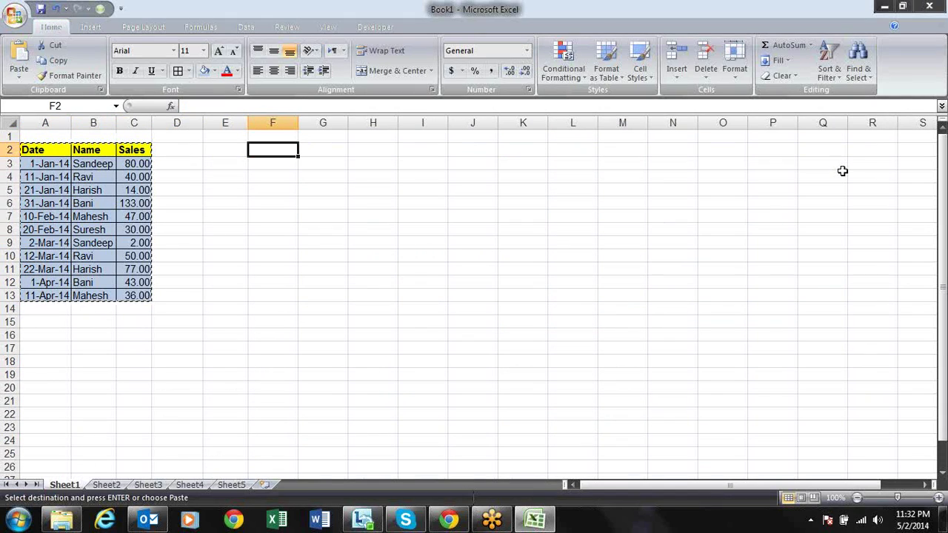
pyautogui.press('Escape')
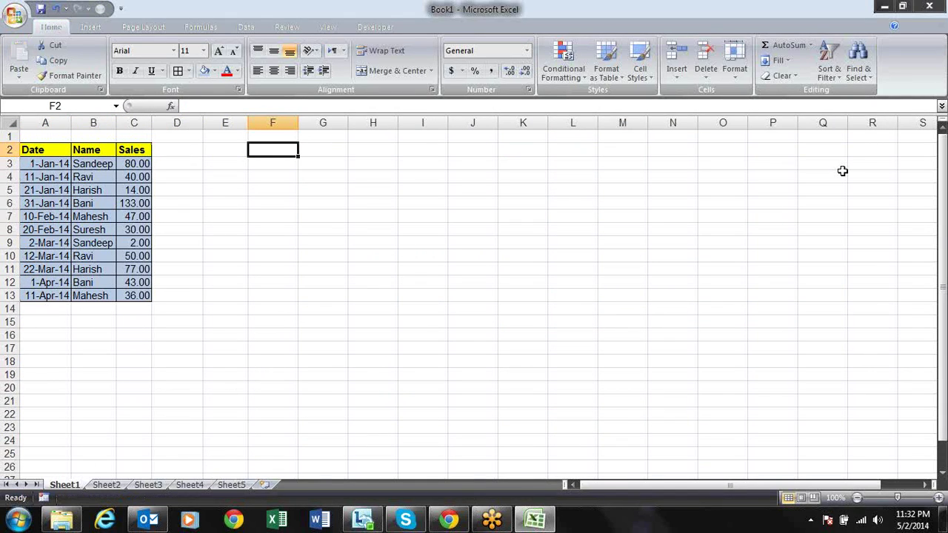
# - Enter =A2 in F2 and fill it across and down to H13
pyautogui.write('=')
pyautogui.click(62, 150)
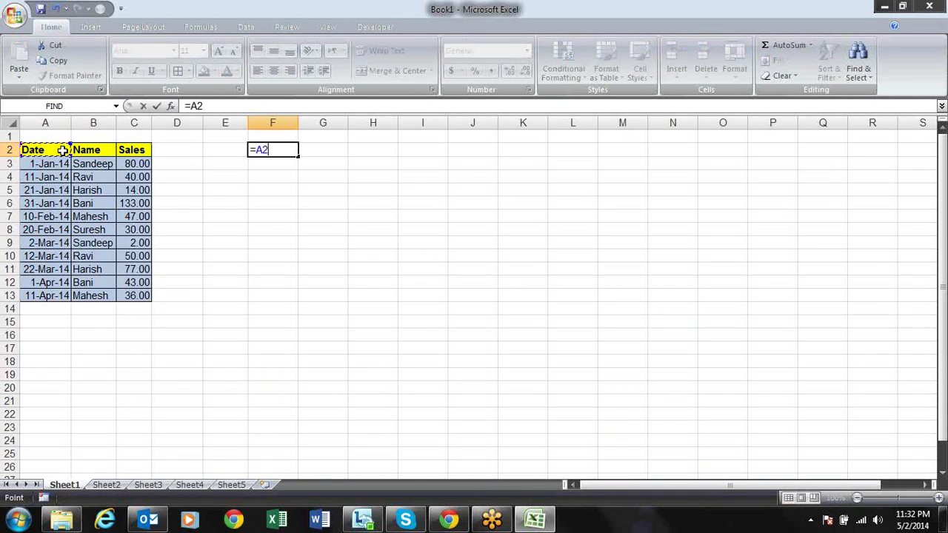
pyautogui.press('Return')
pyautogui.press('Up')
pyautogui.moveTo(299, 155)
pyautogui.mouseDown()
pyautogui.moveTo(472, 157)
pyautogui.moveTo(469, 272)
pyautogui.moveTo(457, 305)
pyautogui.moveTo(406, 300)
pyautogui.mouseUp()
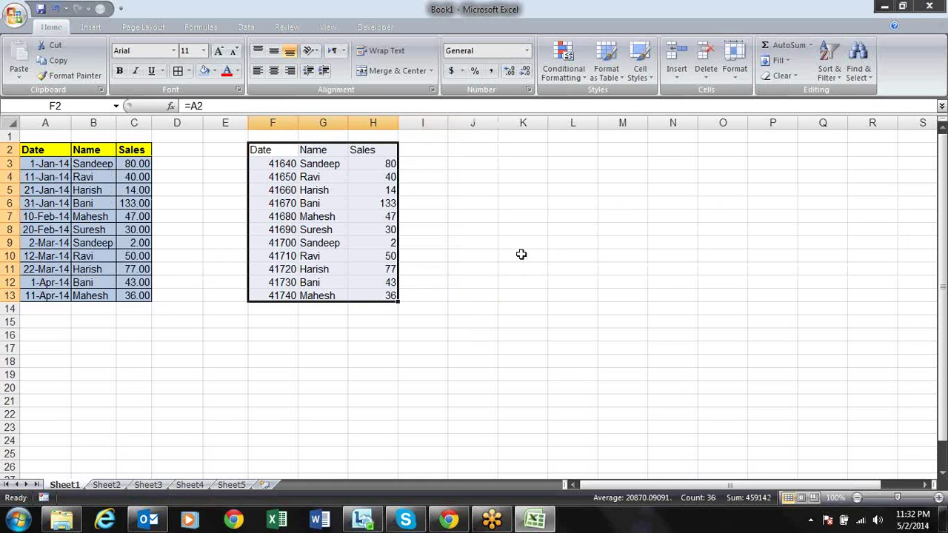
pyautogui.press('Delete')
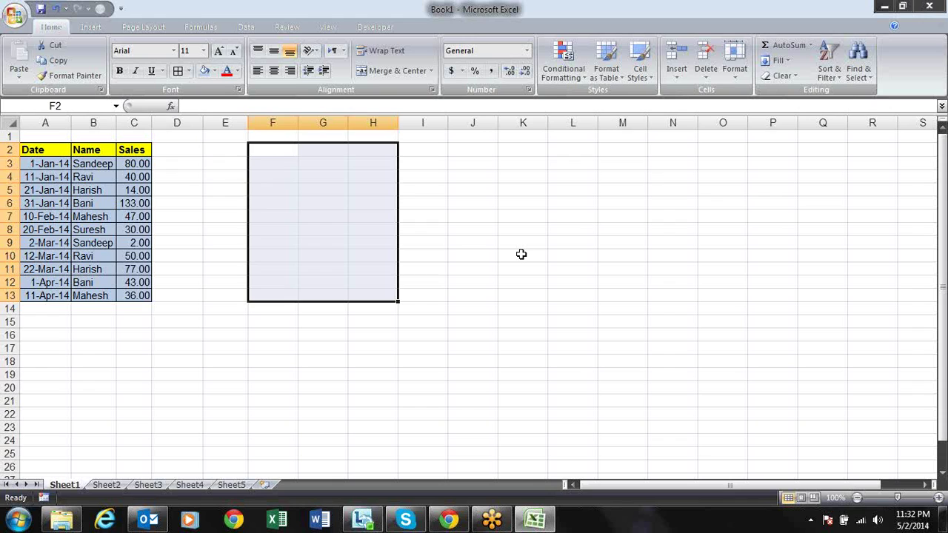
pyautogui.press('Left')
pyautogui.press('Left')
pyautogui.press('Left')
pyautogui.press('Left')
pyautogui.press('Left')
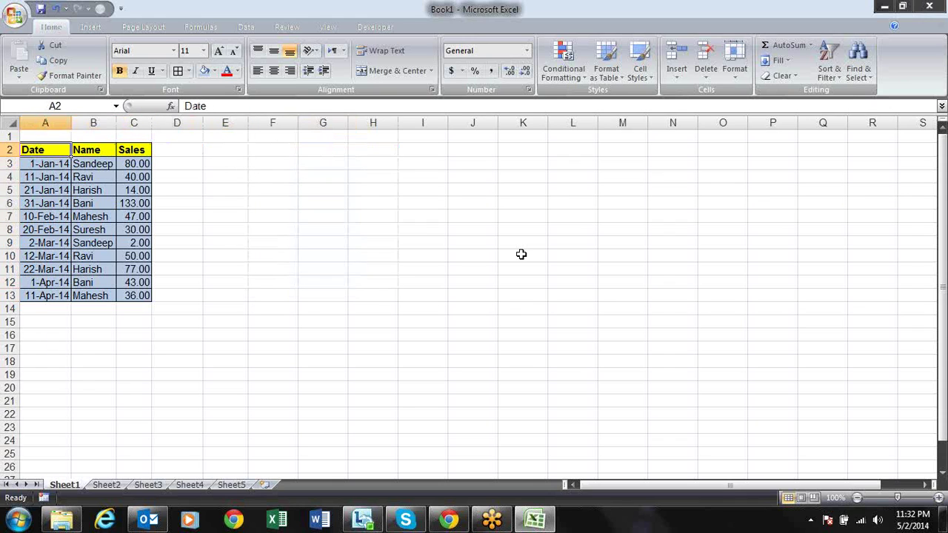
pyautogui.hotkey('shift', 'Right')
pyautogui.hotkey('shift', 'Right')
pyautogui.hotkey('ctrl', 'shift', 'Down')
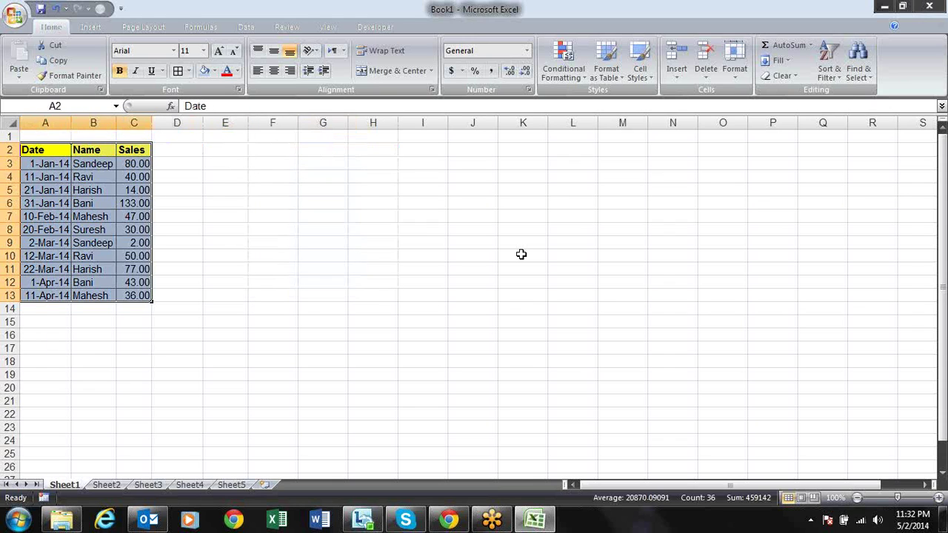
pyautogui.hotkey('ctrl', 'c')
pyautogui.press('Right')
pyautogui.press('Right')
pyautogui.press('Right')
pyautogui.press('Right')
pyautogui.press('Right')
pyautogui.press('Right')
pyautogui.press('alt')
pyautogui.press('e')
pyautogui.press('s')
pyautogui.click(556, 332)
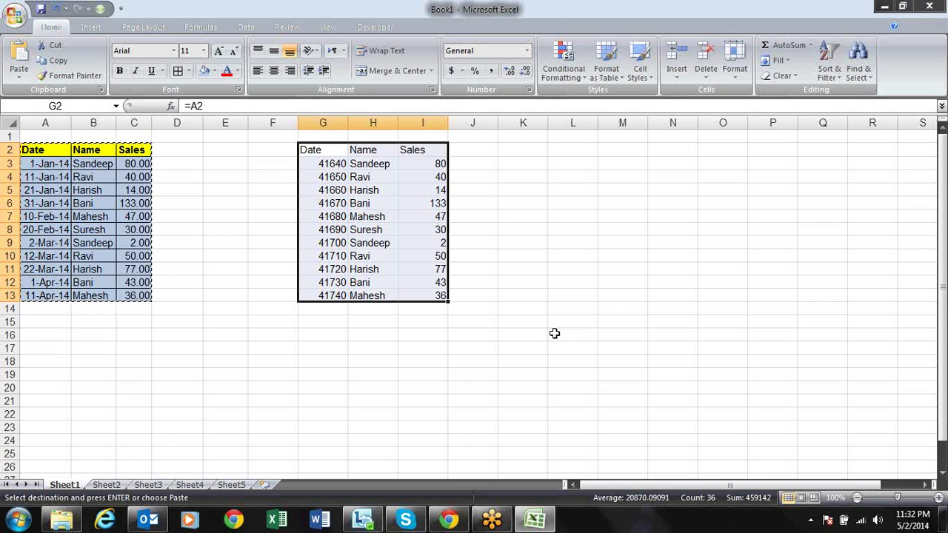
pyautogui.hotkey('alt', 'e')
pyautogui.press('s')
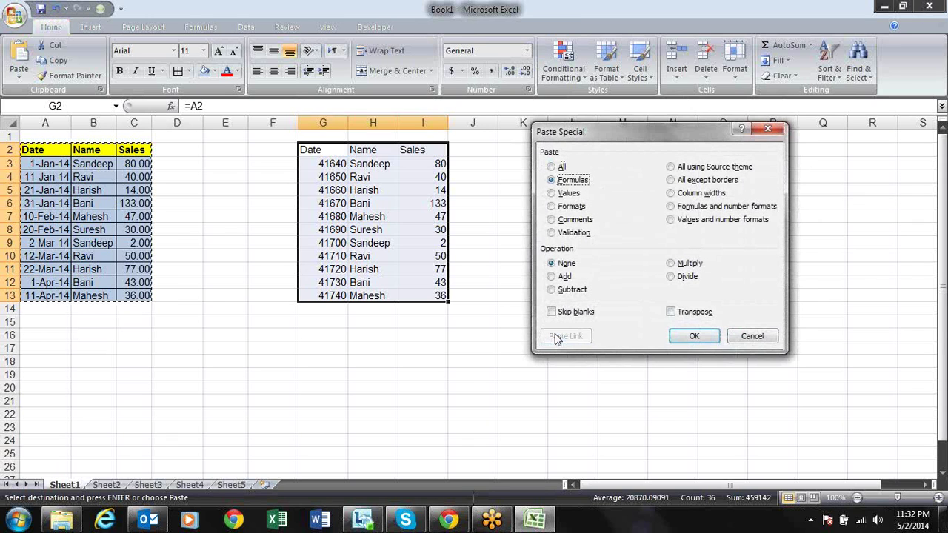
pyautogui.press('Escape')
pyautogui.press('Escape')
pyautogui.hotkey('ctrl', 'z')
pyautogui.press('Right')
pyautogui.press('Right')
pyautogui.press('Right')
pyautogui.press('Right')
pyautogui.press('Right')
pyautogui.press('Left')
pyautogui.press('Left')
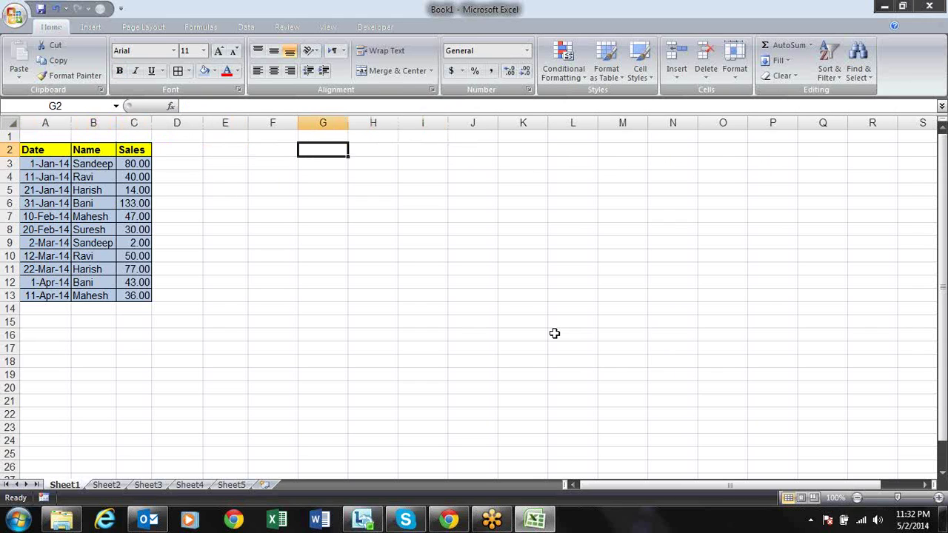
pyautogui.write('=')
# - Fill =A2 reference formulas from G2 across G2:J14, then delete them
pyautogui.click(61, 149)
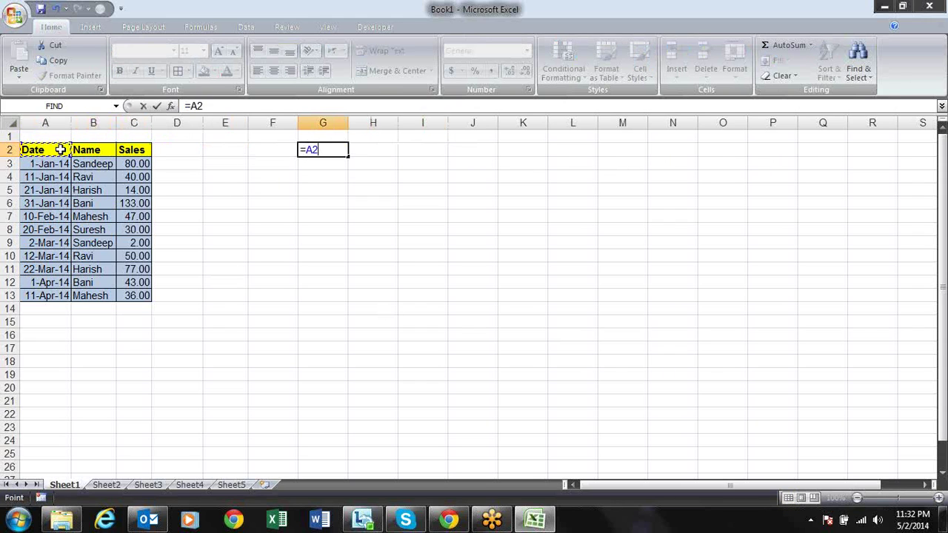
pyautogui.press('Return')
pyautogui.press('Up')
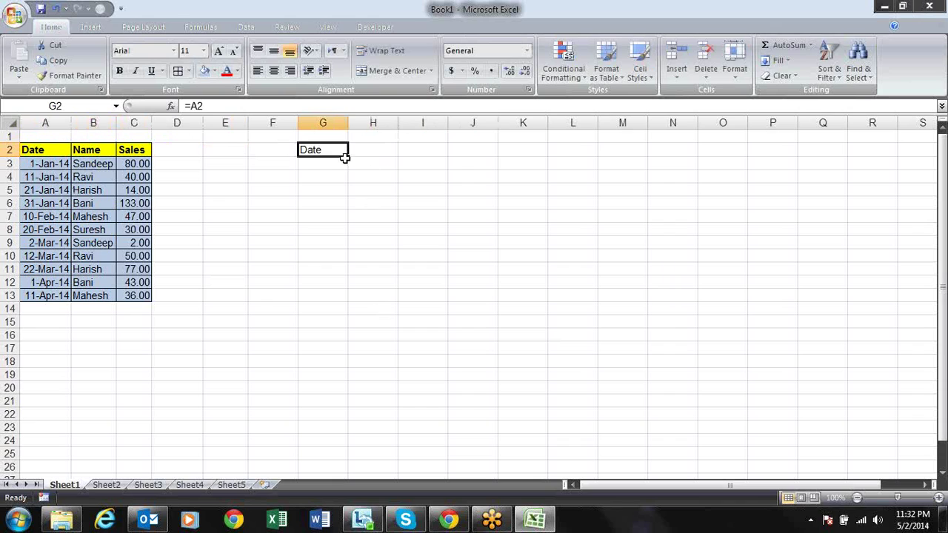
pyautogui.moveTo(347, 156)
pyautogui.mouseDown()
pyautogui.moveTo(444, 160)
pyautogui.moveTo(429, 158)
pyautogui.mouseUp()
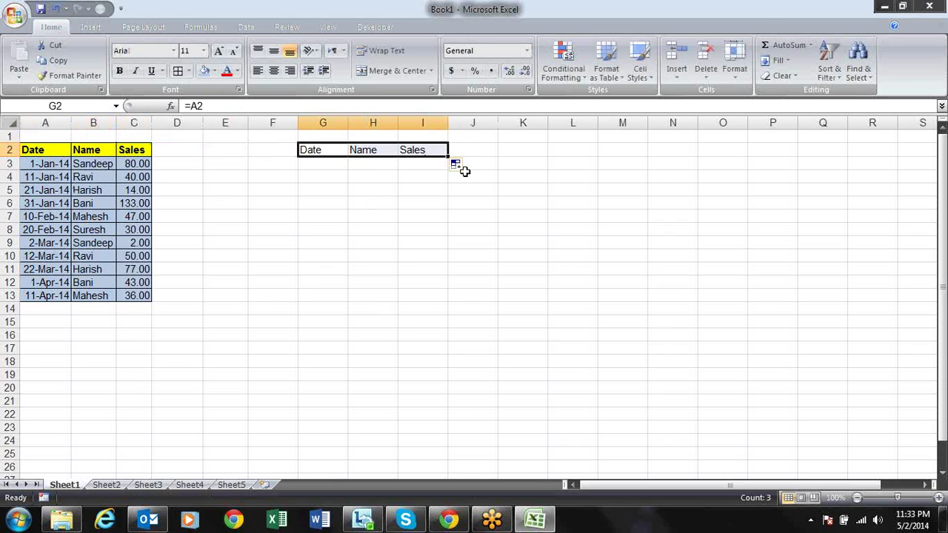
pyautogui.moveTo(449, 156)
pyautogui.mouseDown()
pyautogui.moveTo(481, 160)
pyautogui.moveTo(496, 213)
pyautogui.mouseUp()
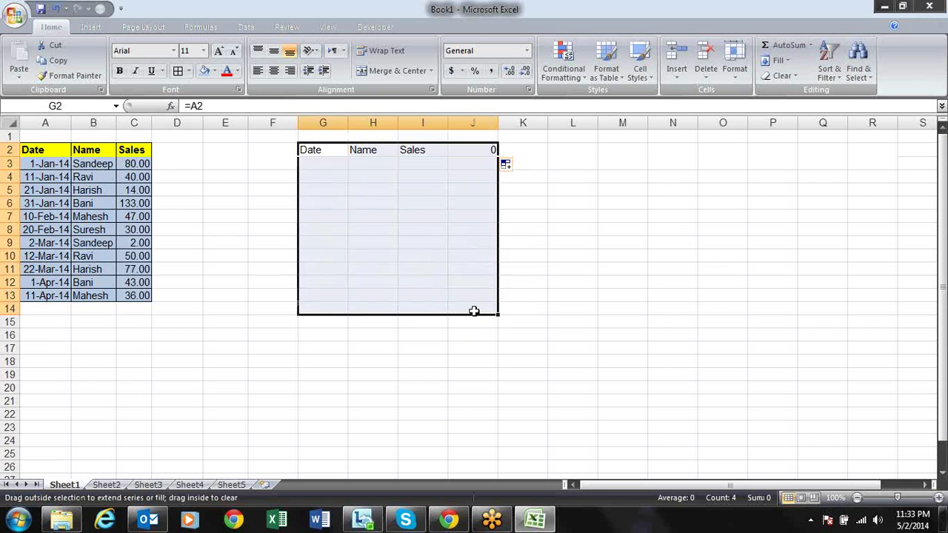
pyautogui.moveTo(481, 287); pyautogui.dragTo(474, 310)
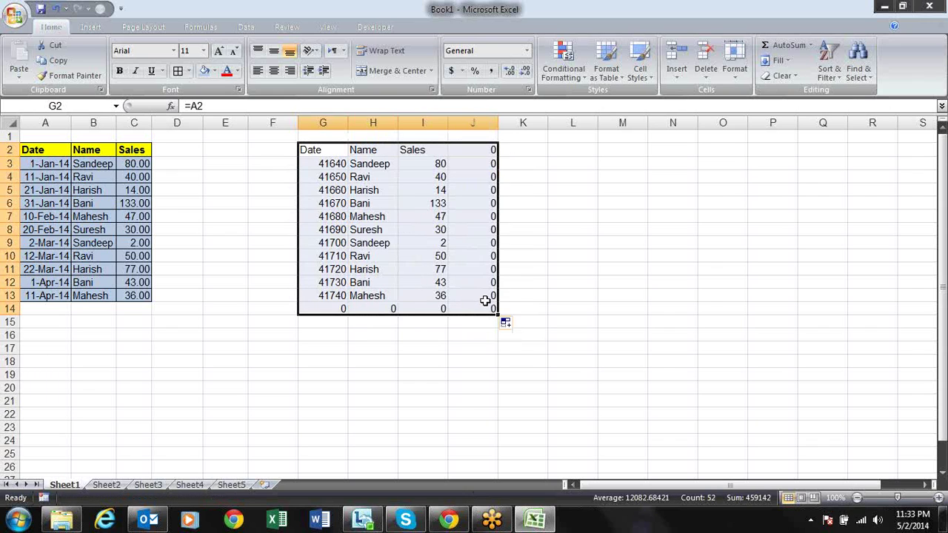
pyautogui.press('Delete')
pyautogui.press('Left')
pyautogui.press('Left')
pyautogui.press('Left')
pyautogui.press('Left')
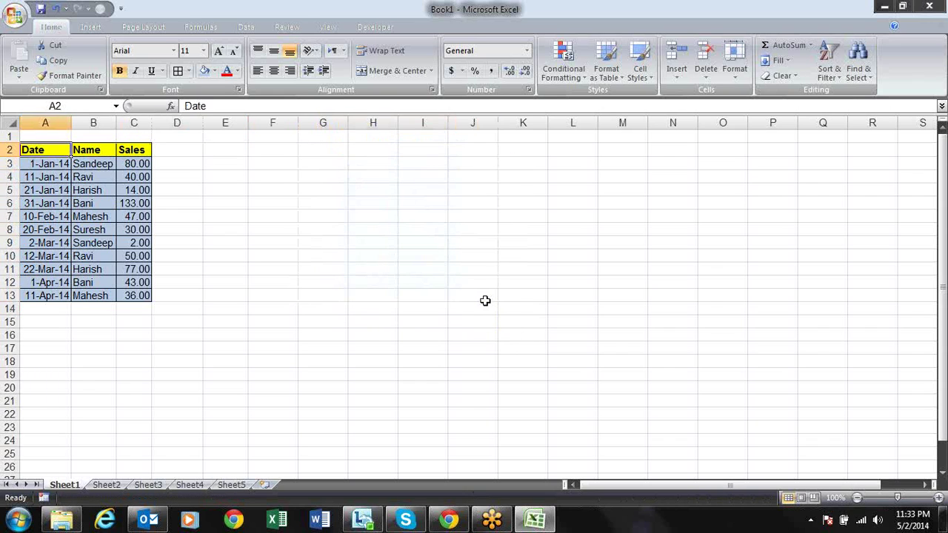
# - Copy A2:C13 and Paste Link it at G3, filling G3:I14 with links
pyautogui.hotkey('shift', 'Right')
pyautogui.hotkey('shift', 'Right')
pyautogui.hotkey('ctrl', 'shift', 'Down')
pyautogui.hotkey('ctrl', 'c')
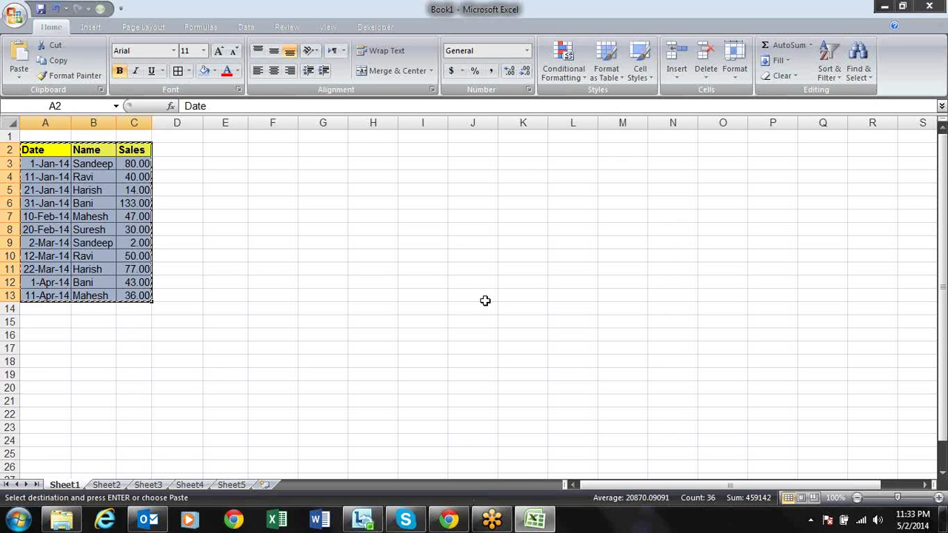
pyautogui.click(318, 163)
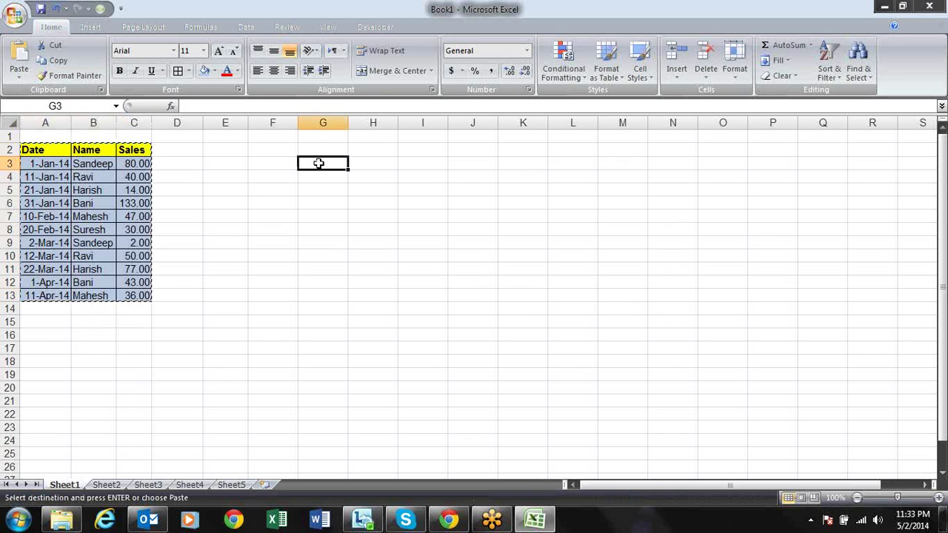
pyautogui.rightClick(320, 164)
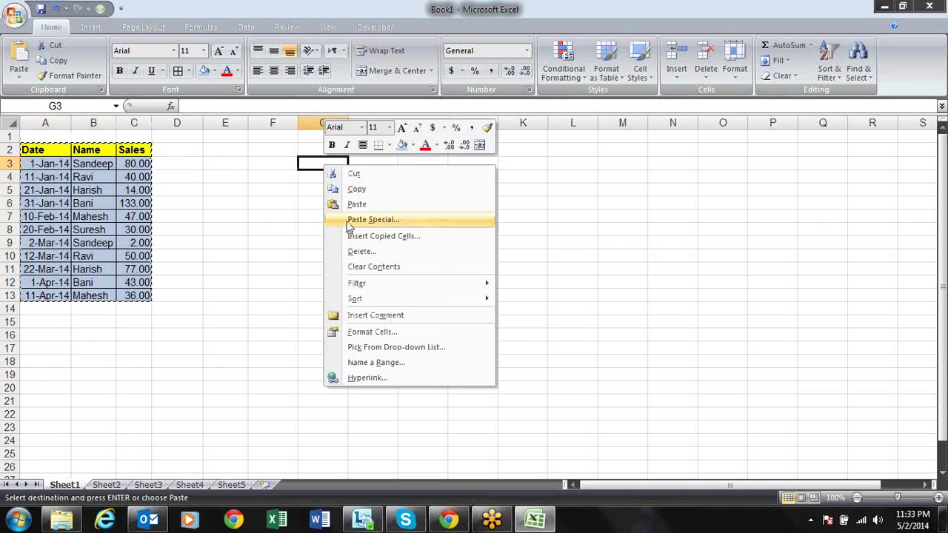
pyautogui.click(356, 219)
pyautogui.click(255, 311)
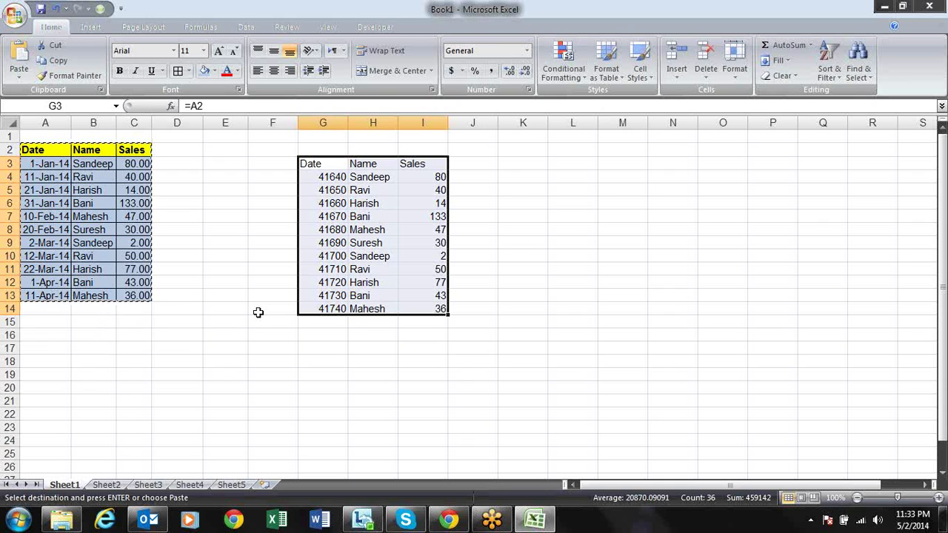
# - Re-enter the linked dates in G3:G8 so they display as dates like 10-Feb-14
pyautogui.press('F2')
pyautogui.press('Return')
pyautogui.press('F2')
pyautogui.press('Return')
pyautogui.press('F2')
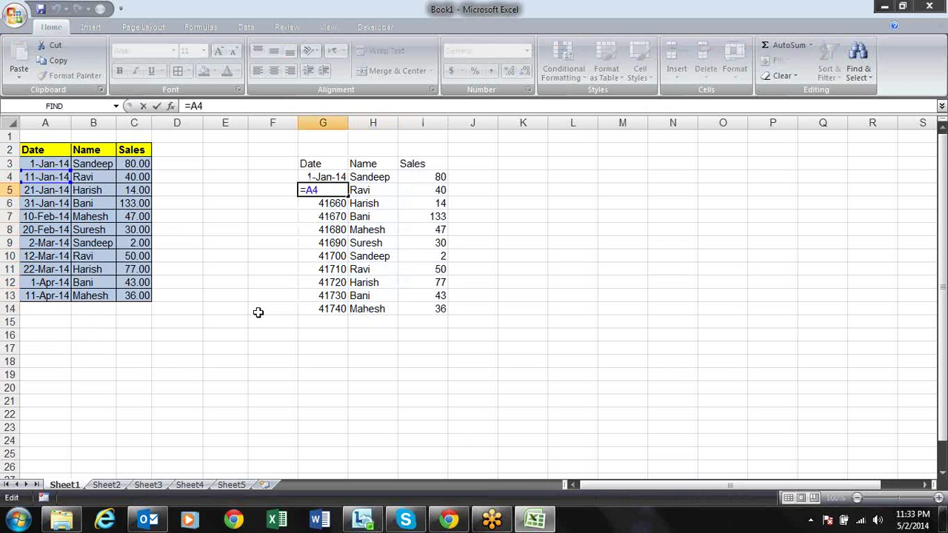
pyautogui.press('Return')
pyautogui.press('F2')
pyautogui.press('Return')
pyautogui.press('F2')
pyautogui.press('Return')
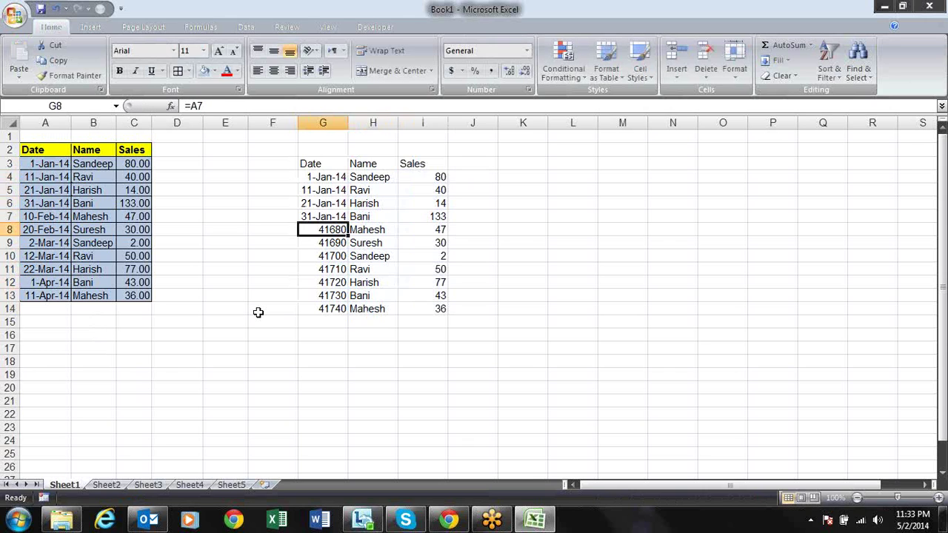
pyautogui.press('F2')
pyautogui.press('Return')
pyautogui.press('Up')
pyautogui.press('Right')
pyautogui.press('Left')
# - Change the name in B3 to Pradeep and bold the linked name in H4
pyautogui.press('Left')
pyautogui.press('Left')
pyautogui.press('Left')
pyautogui.press('Left')
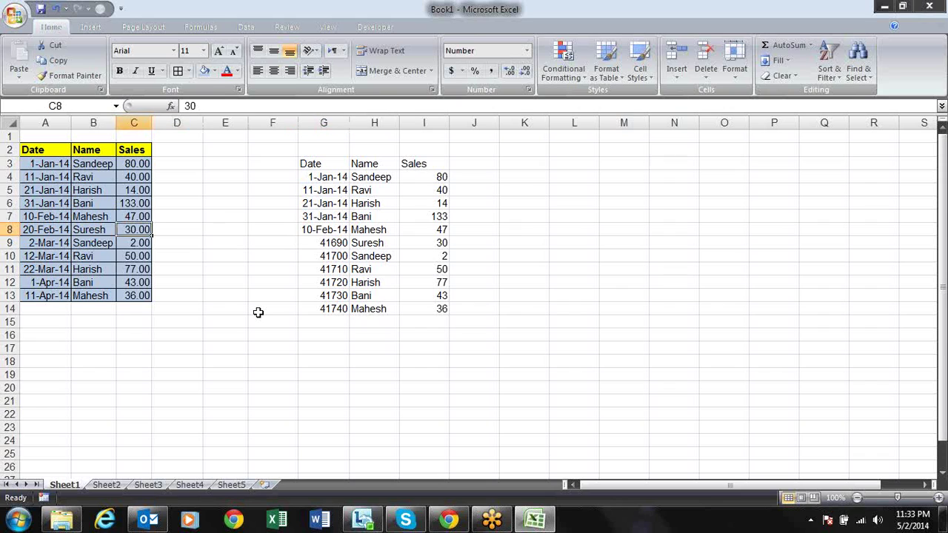
pyautogui.press('Left')
pyautogui.press('Up')
pyautogui.press('Up')
pyautogui.press('Up')
pyautogui.press('Up')
pyautogui.press('Up')
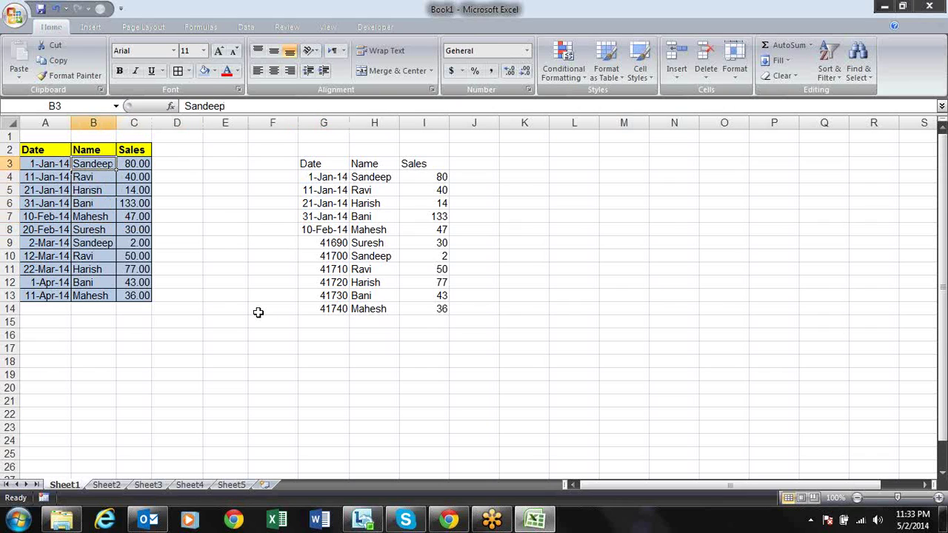
pyautogui.write('Pradeep')
pyautogui.press('Return')
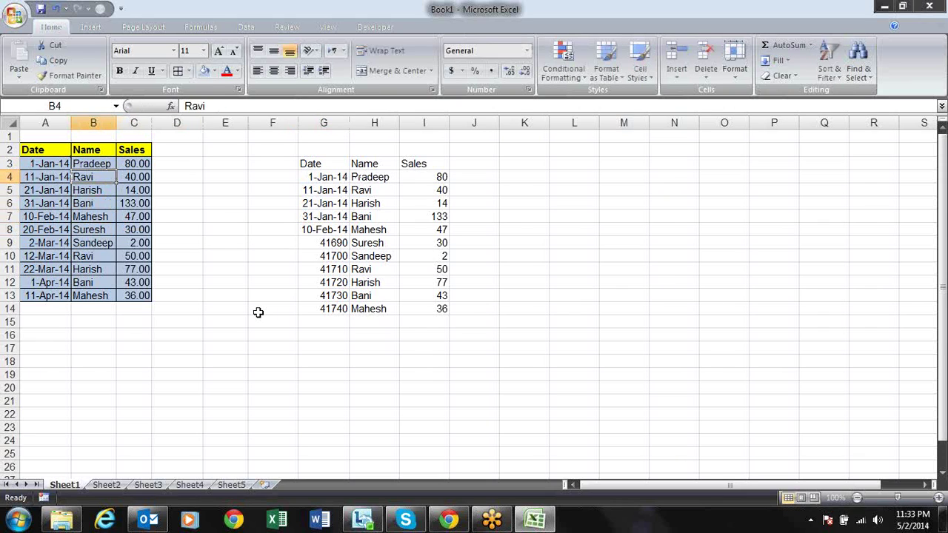
pyautogui.click(383, 180)
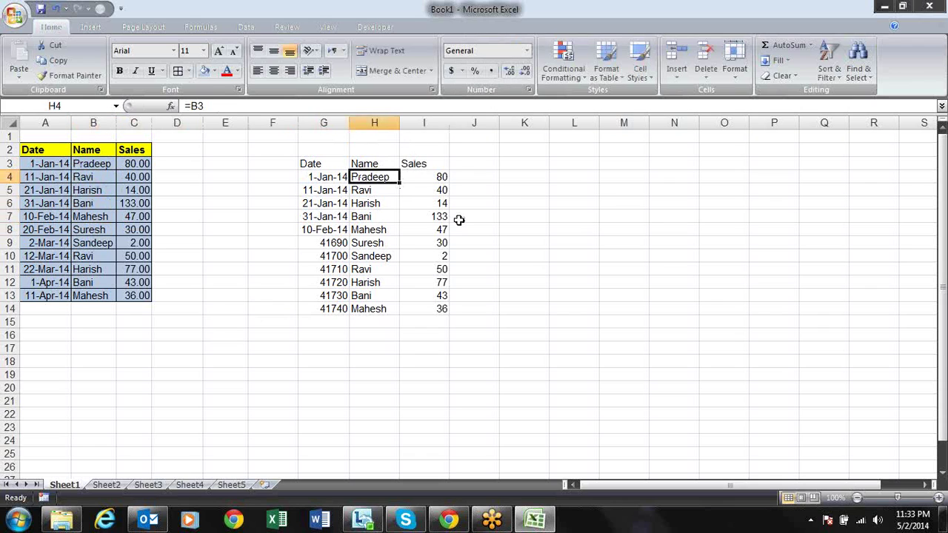
pyautogui.hotkey('ctrl', 'b')
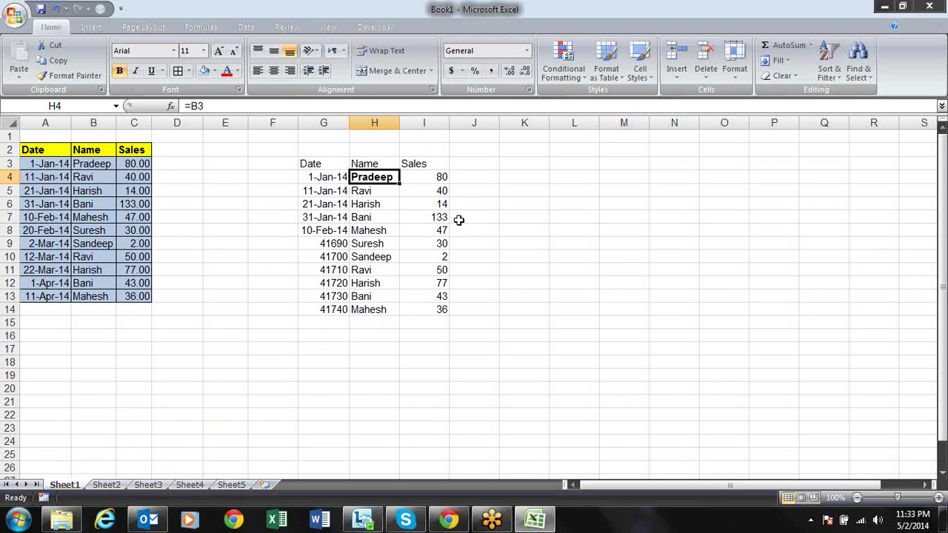
# - Select the linked copy in G3:I14 and remove it, returning to A2
pyautogui.press('Left')
pyautogui.press('Left')
pyautogui.press('Right')
pyautogui.press('Up')
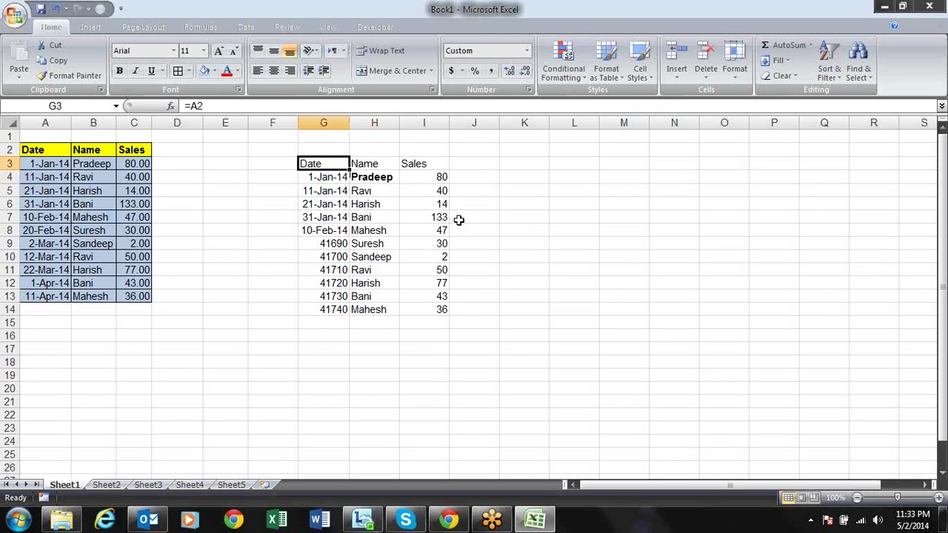
pyautogui.hotkey('ctrl', 'a')
pyautogui.hotkey('ctrl', 'z')
pyautogui.hotkey('ctrl', 'Left')
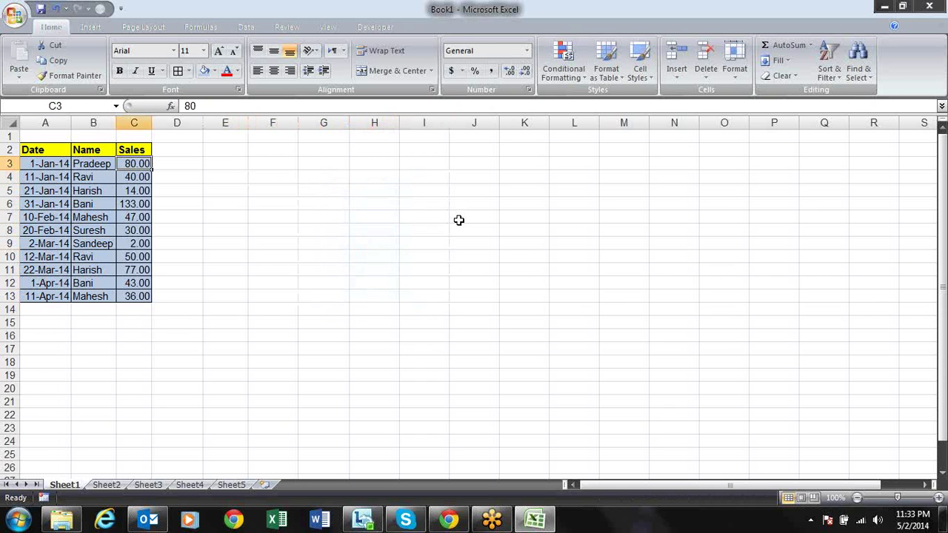
pyautogui.hotkey('ctrl', 'Left')
pyautogui.press('Up')
# - Copy the source table and Paste Link it into F2:H13
pyautogui.hotkey('ctrl', 'a')
pyautogui.hotkey('ctrl', 'c')
pyautogui.press('Right')
pyautogui.press('Right')
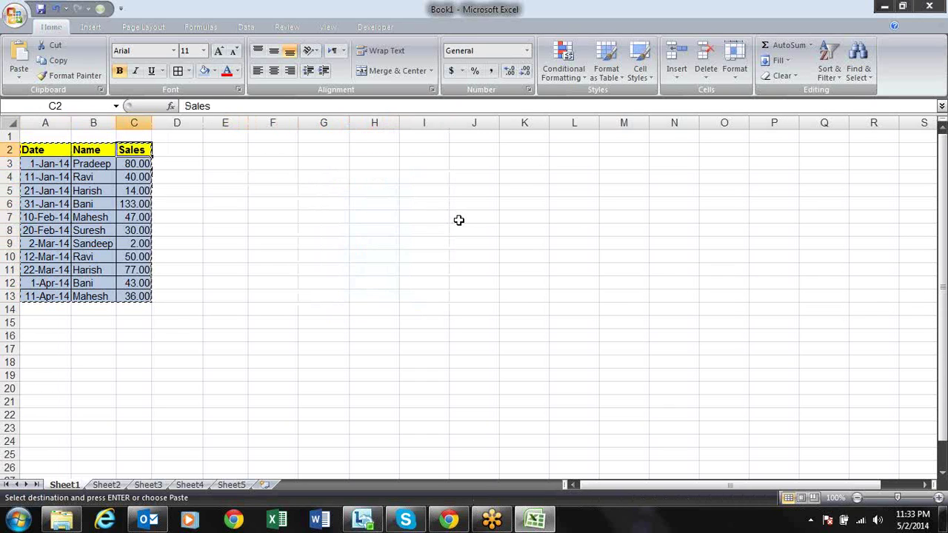
pyautogui.press('Right')
pyautogui.press('Right')
pyautogui.press('Right')
pyautogui.hotkey('alt', 'e')
pyautogui.press('s')
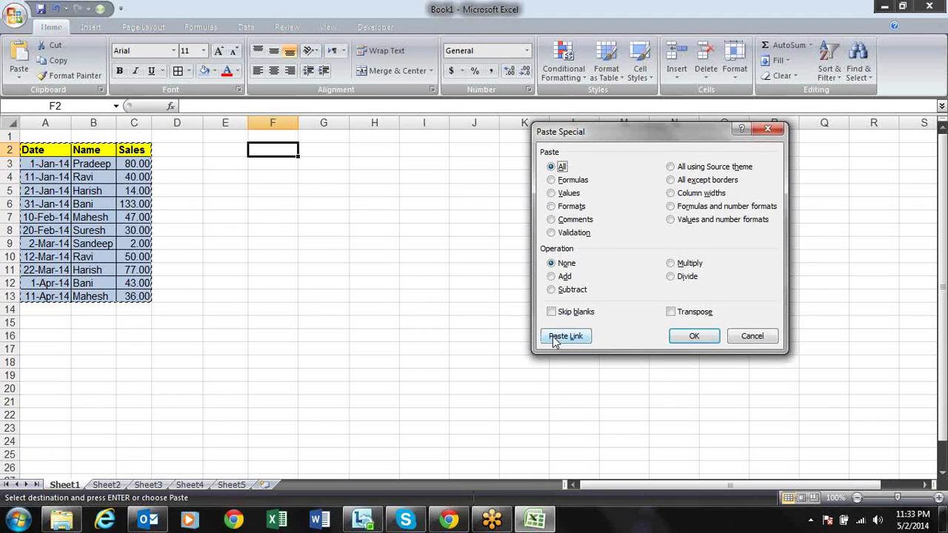
pyautogui.click(566, 337)
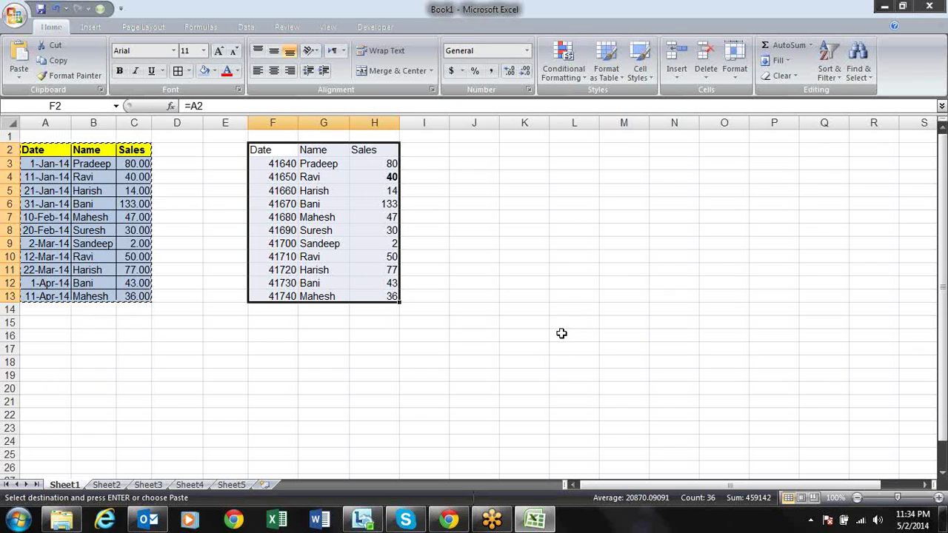
# - Paste the table's formulas over F2:H13 with Paste Special > Formulas
pyautogui.press('alt')
pyautogui.press('h')
pyautogui.press('v')
pyautogui.press('s')
pyautogui.press('f')
pyautogui.press('Return')
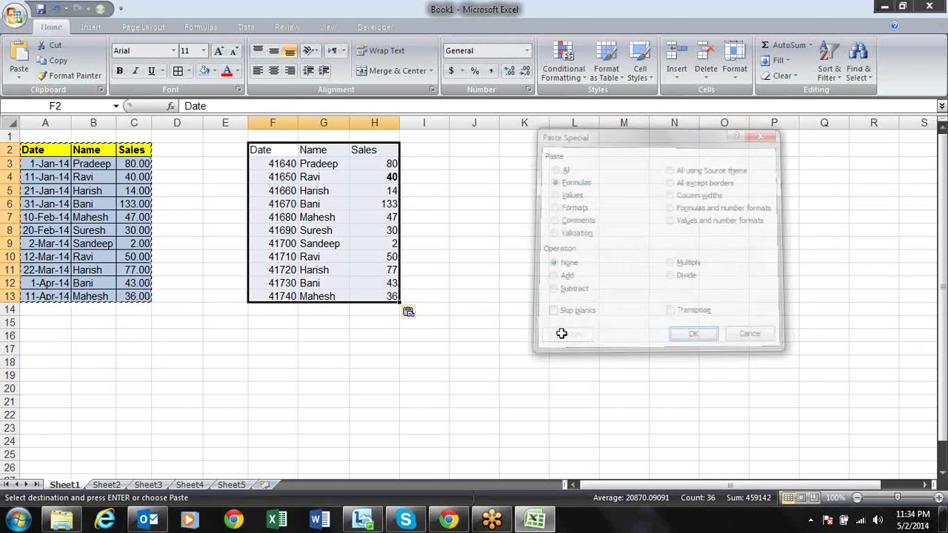
# - Apply the source formatting to F2:H13 with Paste Special > Formats
pyautogui.press('alt')
pyautogui.press('e')
pyautogui.press('s')
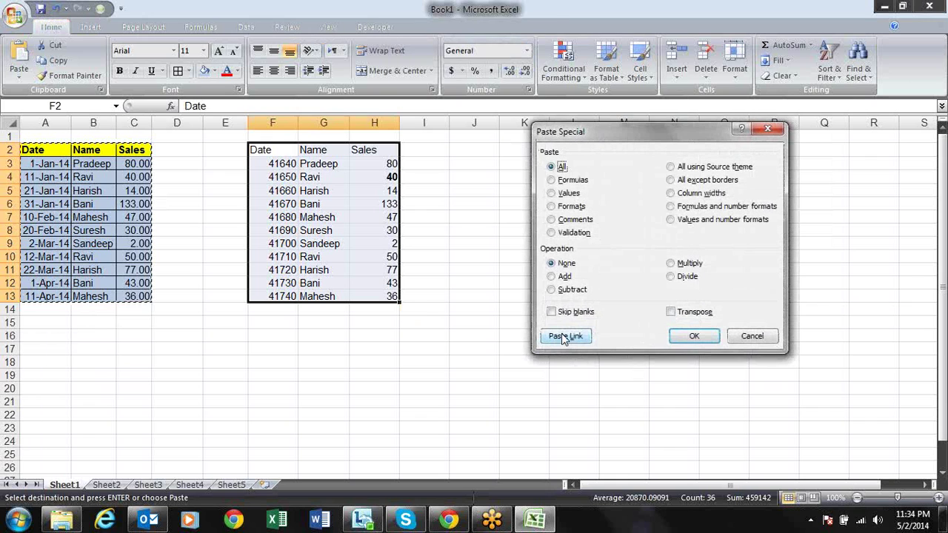
pyautogui.press('t')
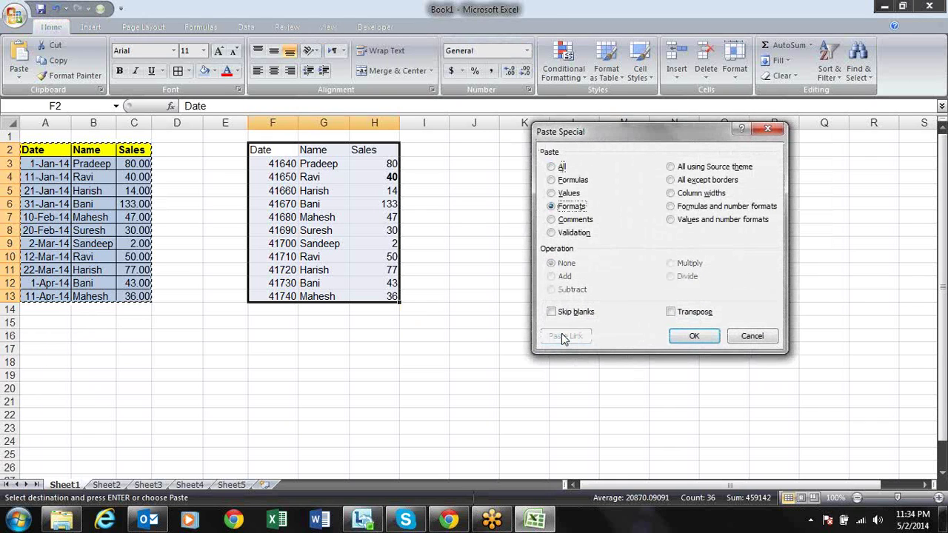
pyautogui.press('Return')
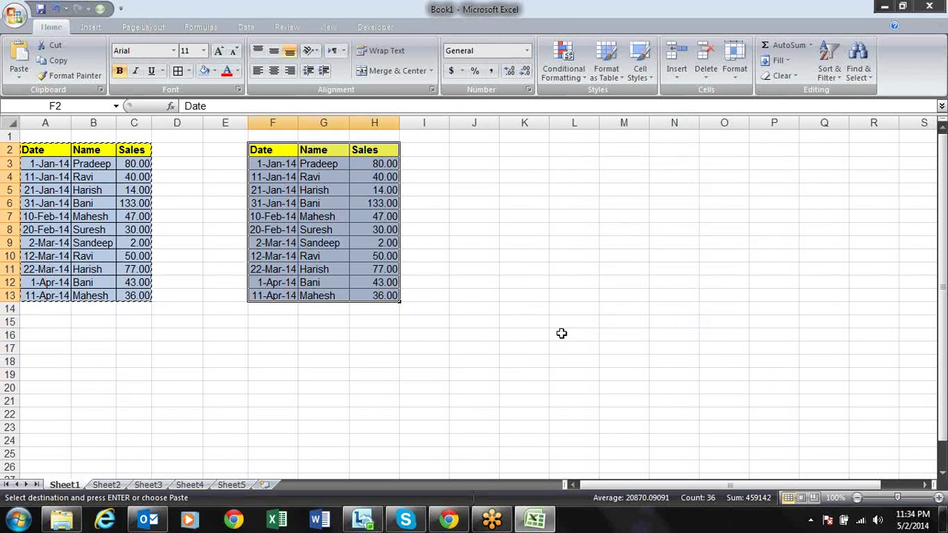
pyautogui.press('Escape')
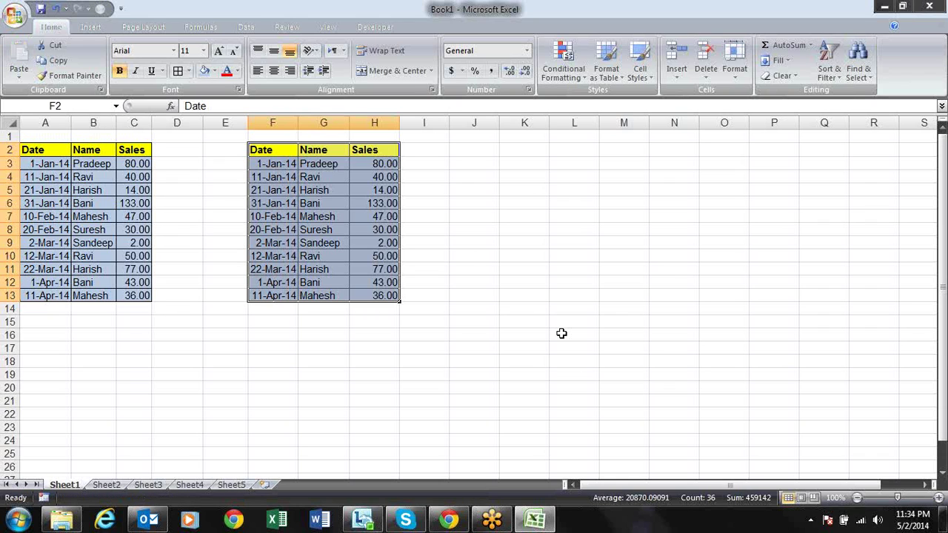
pyautogui.hotkey('ctrl', 'shift', 'Up')
# - Clear the formats and contents of the copy in F2:H13
pyautogui.hotkey('ctrl', 'shift', 'Down')
pyautogui.hotkey('alt', 'e')
pyautogui.press('a')
pyautogui.press('f')
pyautogui.press('Delete')
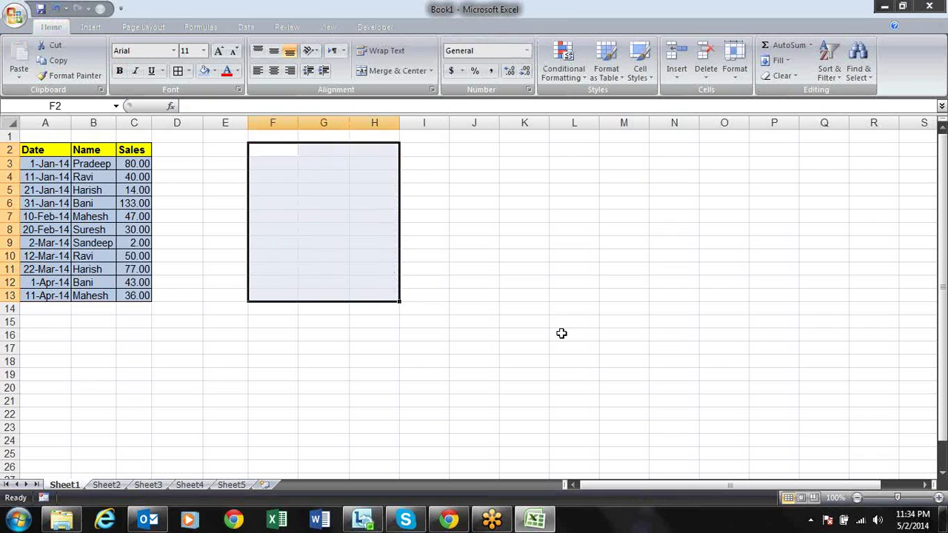
pyautogui.press('Left')
pyautogui.press('Right')
pyautogui.press('Right')
pyautogui.press('Left')
pyautogui.press('Left')
pyautogui.press('Left')
pyautogui.press('Left')
pyautogui.press('Left')
pyautogui.press('Left')
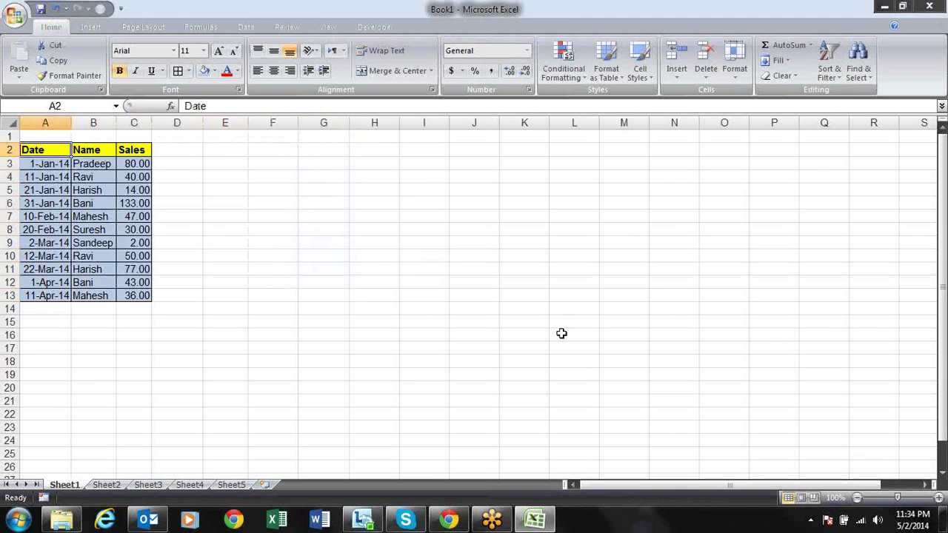
# - Merge G3:I10 into one cell with Merge & Center
pyautogui.hotkey('shift', 'Right')
pyautogui.hotkey('shift', 'Right')
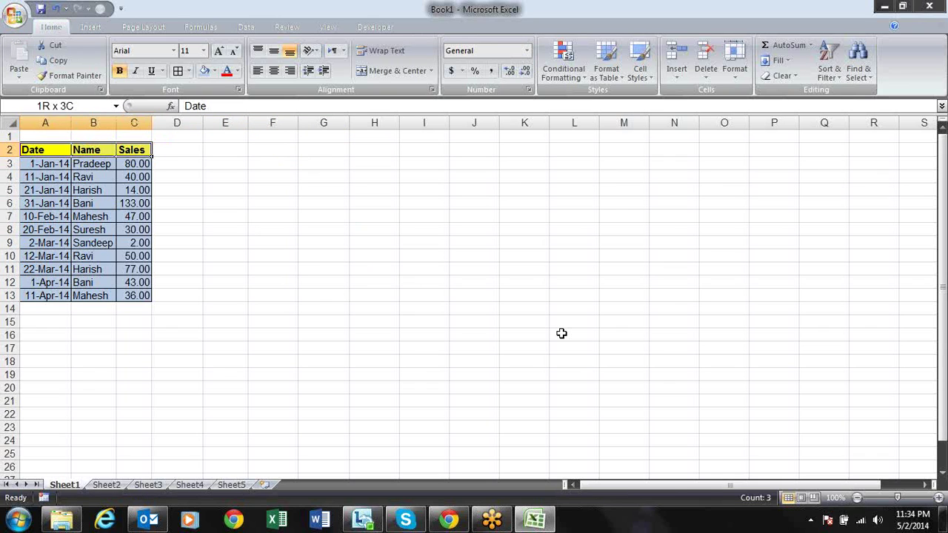
pyautogui.hotkey('shift', 'Down')
pyautogui.moveTo(341, 162); pyautogui.dragTo(399, 247)
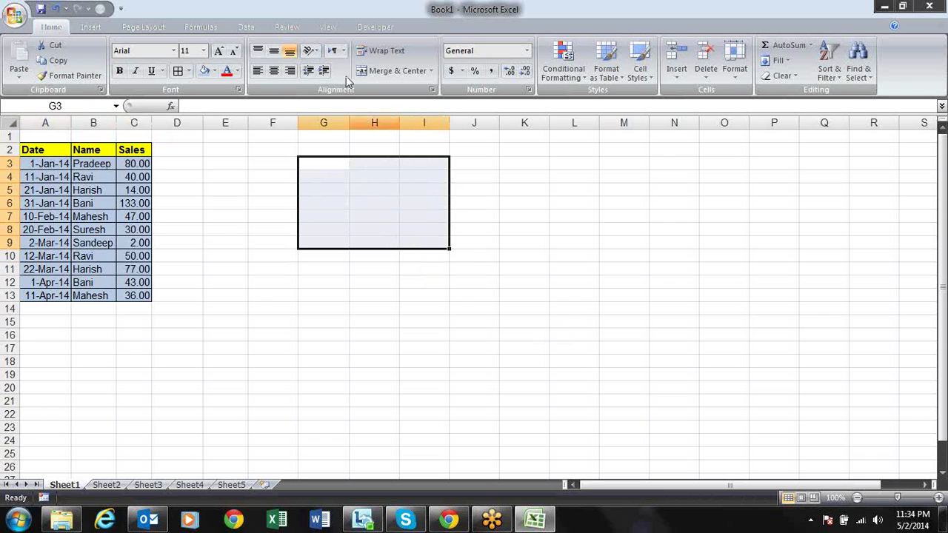
pyautogui.click(388, 71)
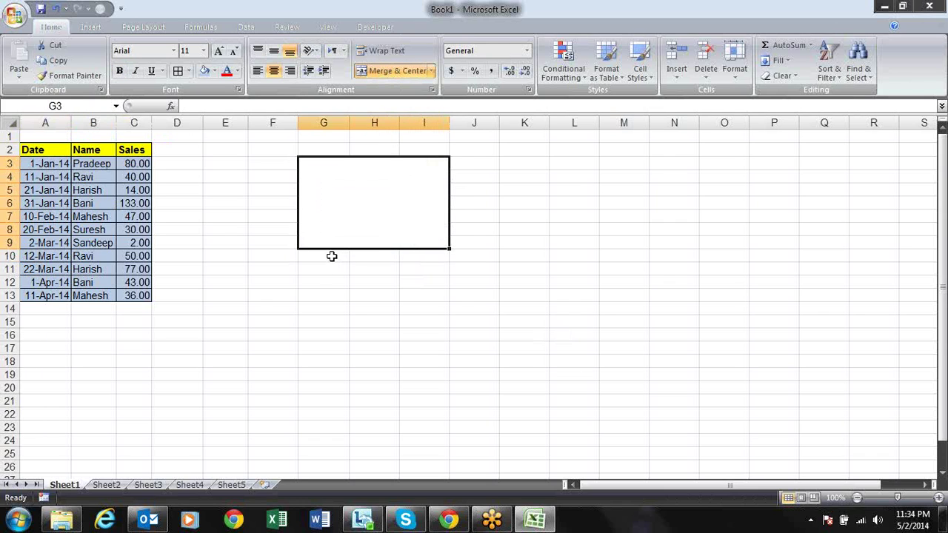
pyautogui.moveTo(330, 256); pyautogui.dragTo(396, 206)
pyautogui.click(385, 71)
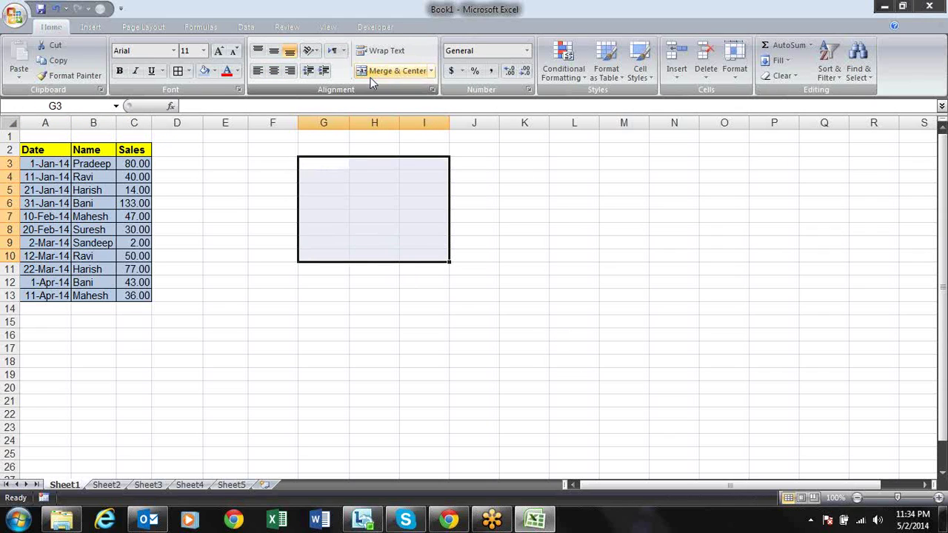
# - Select and copy the Date/Name/Sales table A2:C13
pyautogui.click(496, 293)
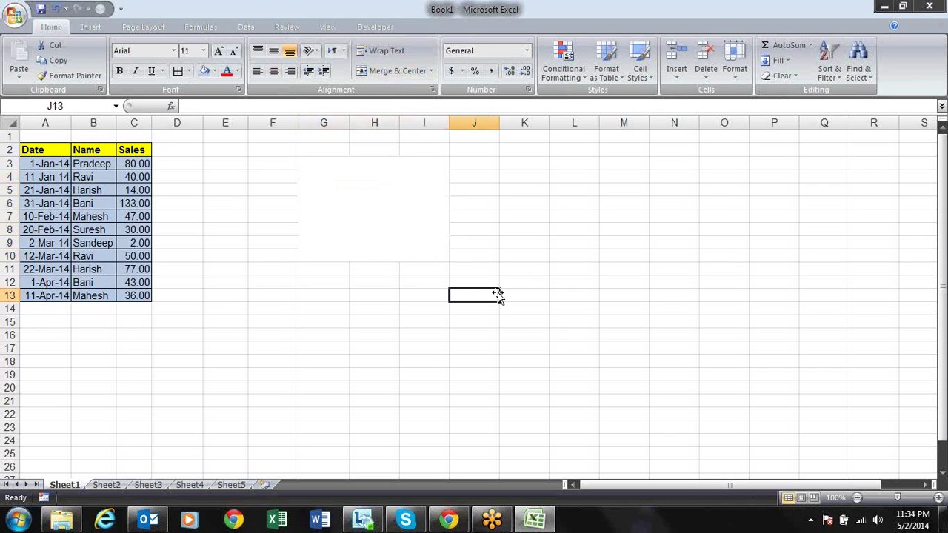
pyautogui.click(320, 225)
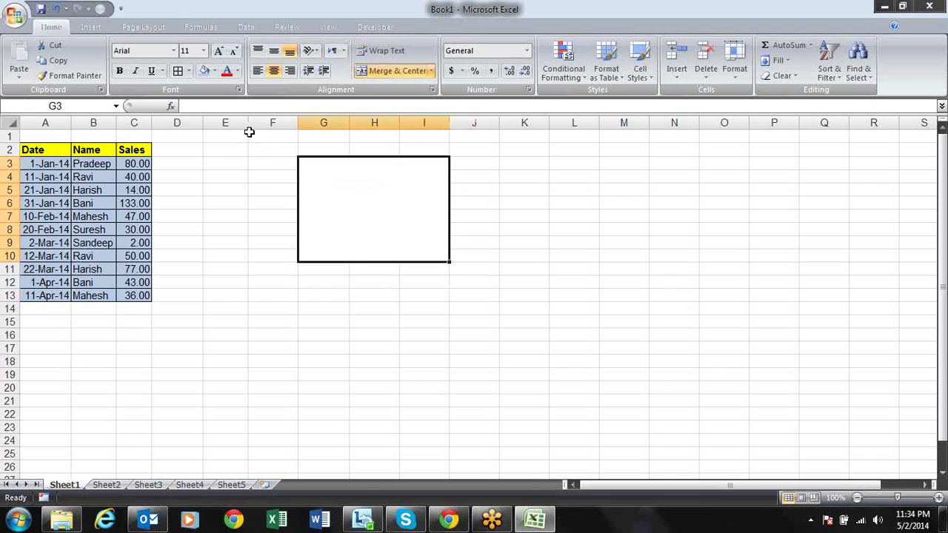
pyautogui.moveTo(44, 150); pyautogui.dragTo(122, 295)
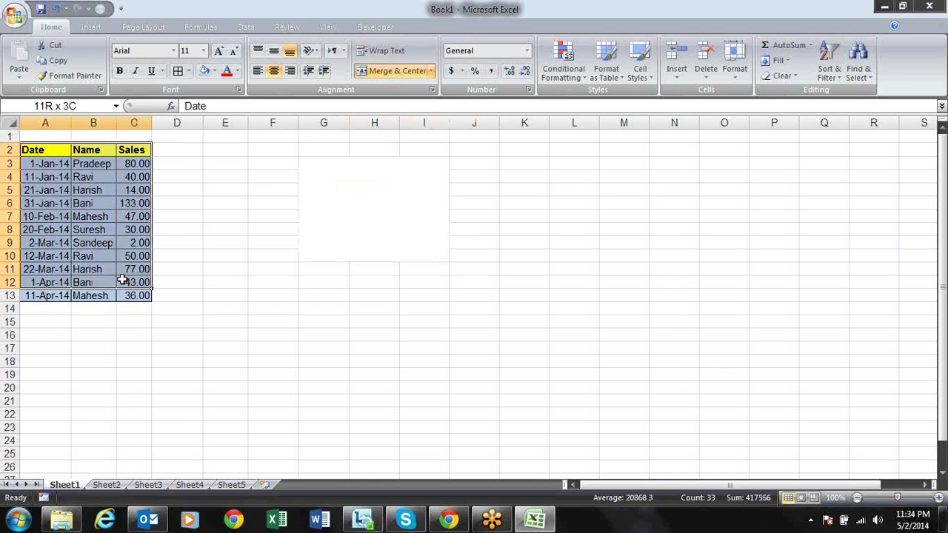
pyautogui.hotkey('ctrl', 'c')
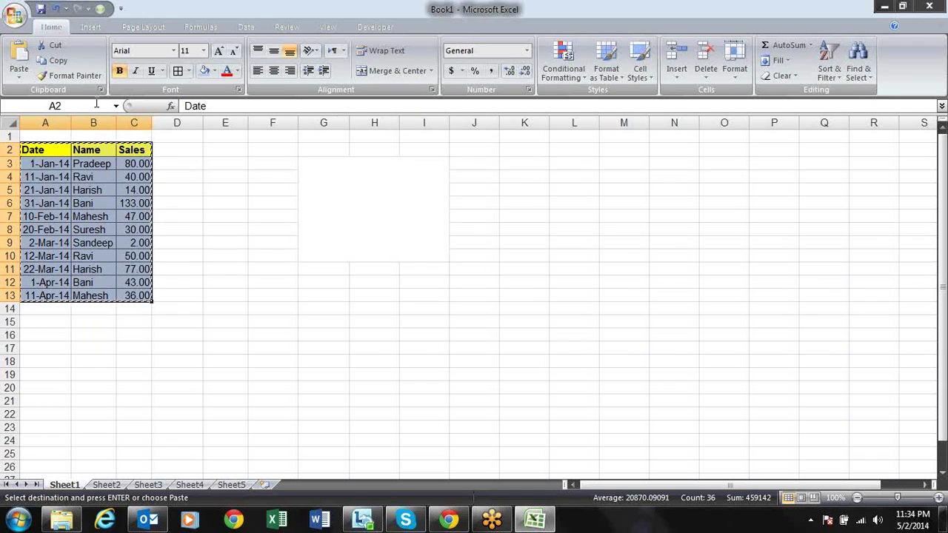
# - Paste the table as a static picture, then shrink and reposition it
pyautogui.click(17, 78)
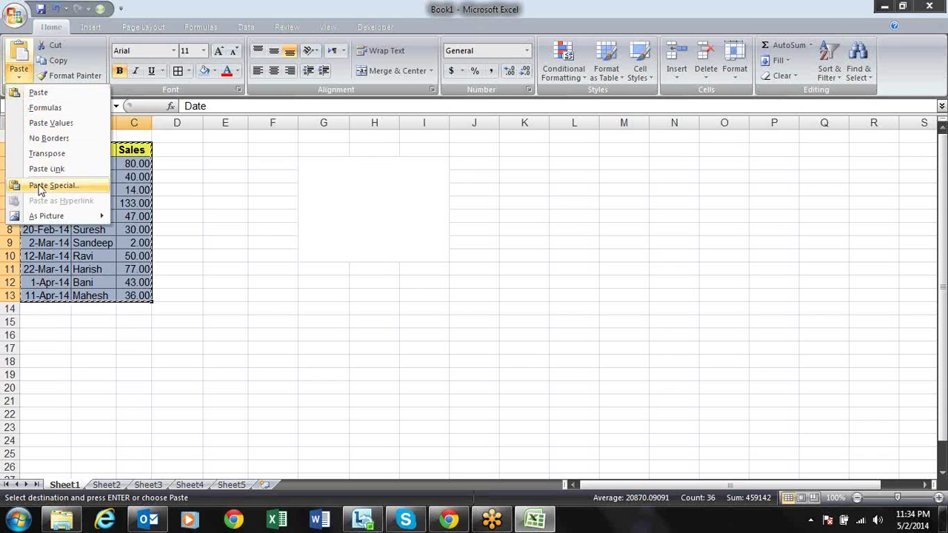
pyautogui.moveTo(56, 216)
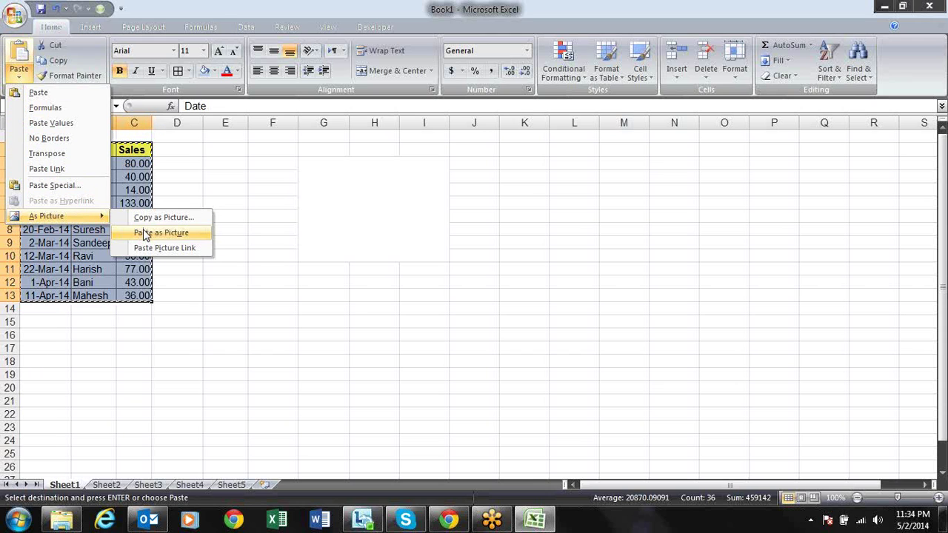
pyautogui.click(143, 234)
pyautogui.moveTo(394, 238); pyautogui.dragTo(383, 219)
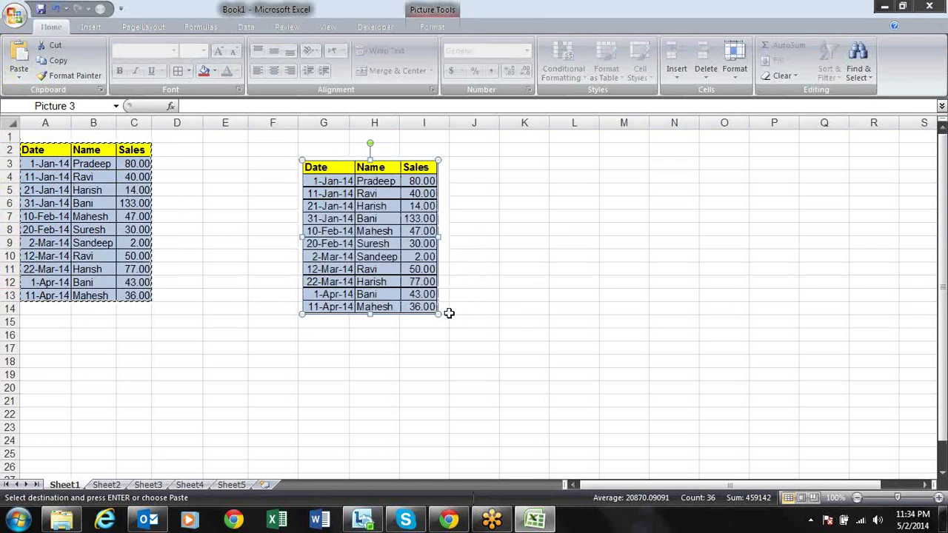
pyautogui.moveTo(438, 314); pyautogui.dragTo(412, 284)
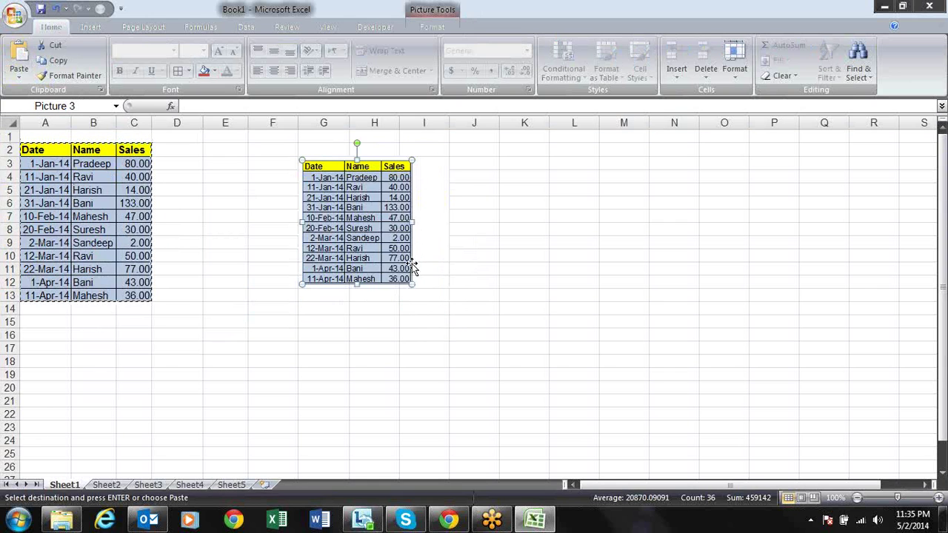
pyautogui.moveTo(382, 247); pyautogui.dragTo(398, 246)
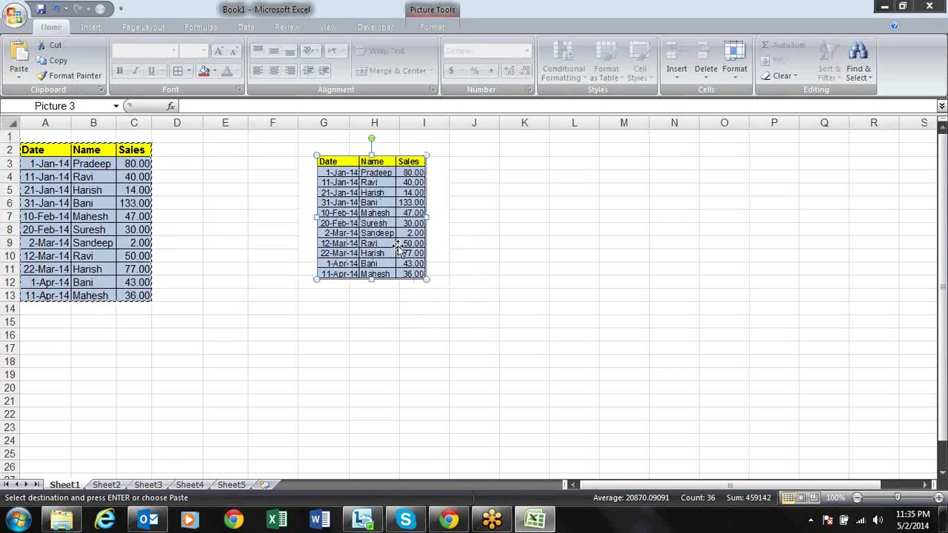
pyautogui.click(295, 320)
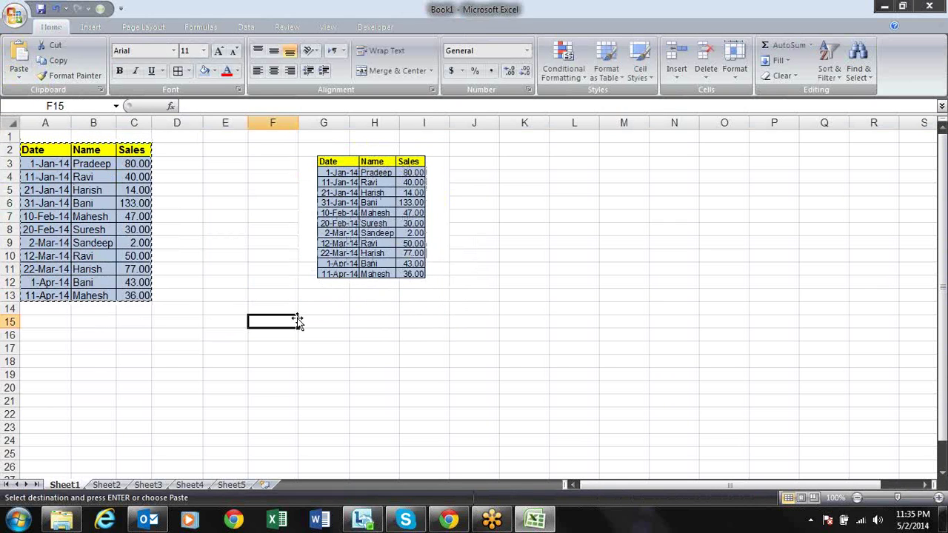
# - Change B3 from Pradeep to Sandeep, then delete the static table picture
pyautogui.click(99, 165)
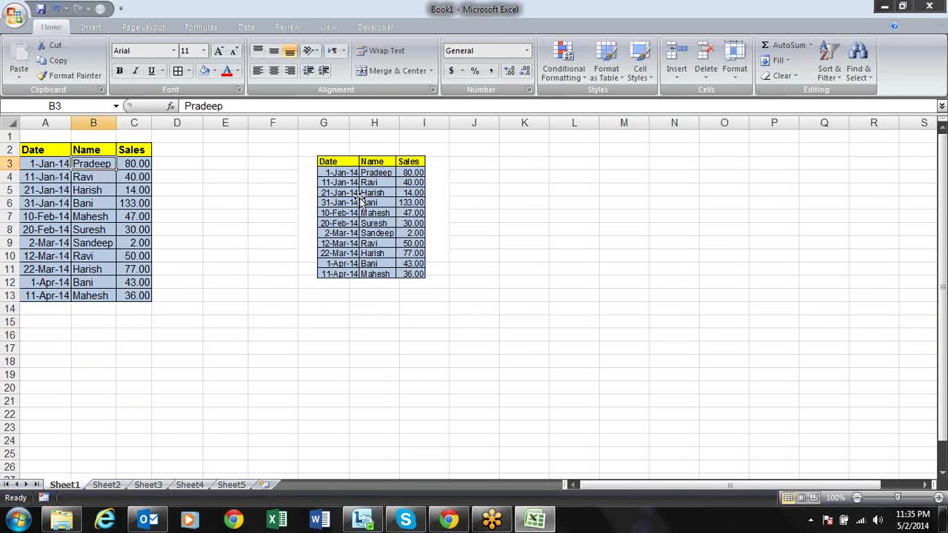
pyautogui.write('Sande')
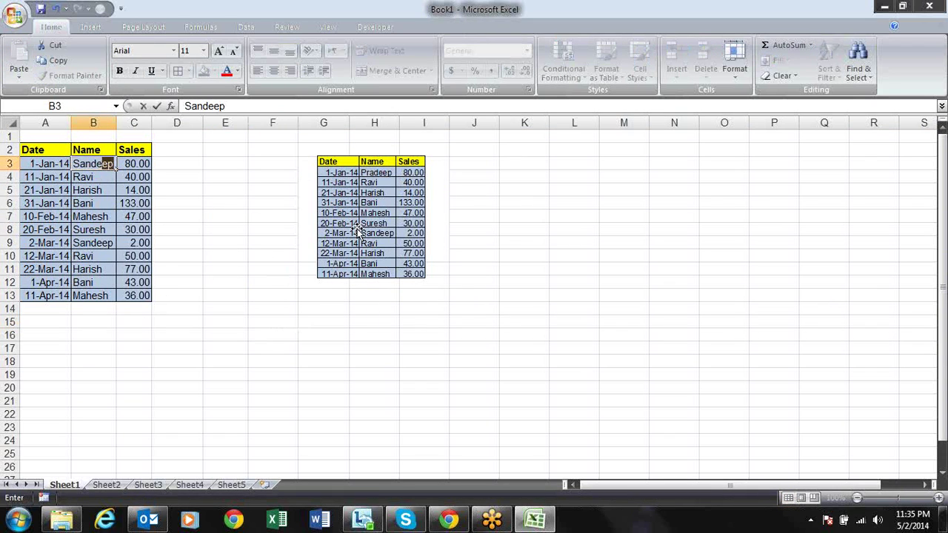
pyautogui.press('Return')
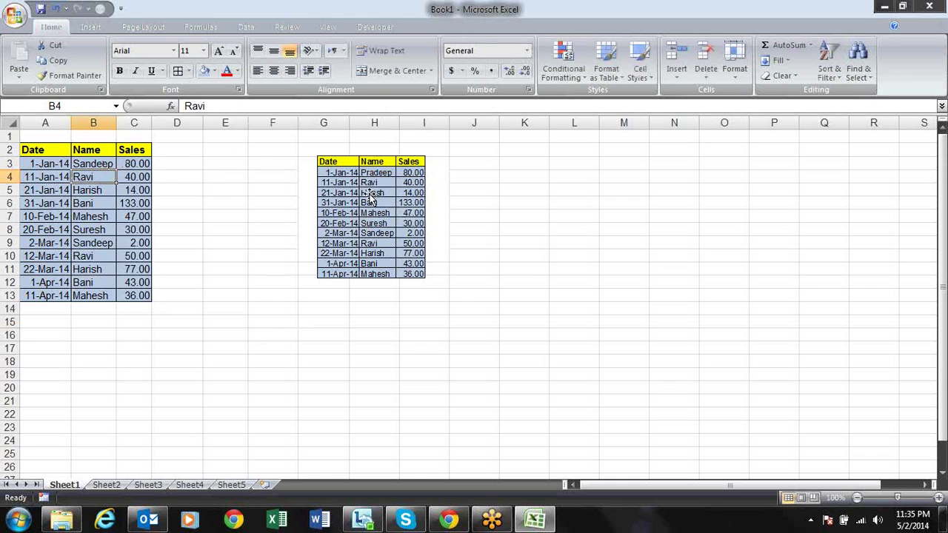
pyautogui.click(371, 200)
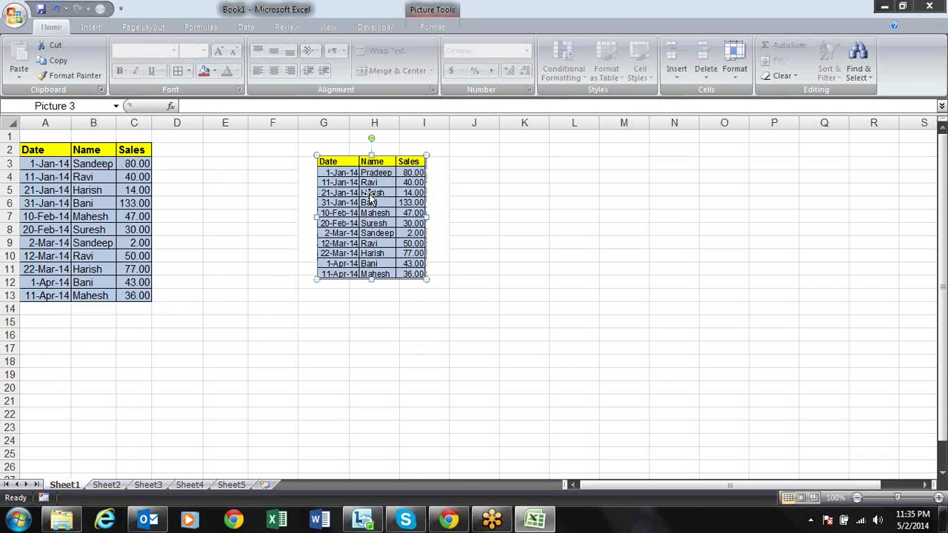
pyautogui.press('Delete')
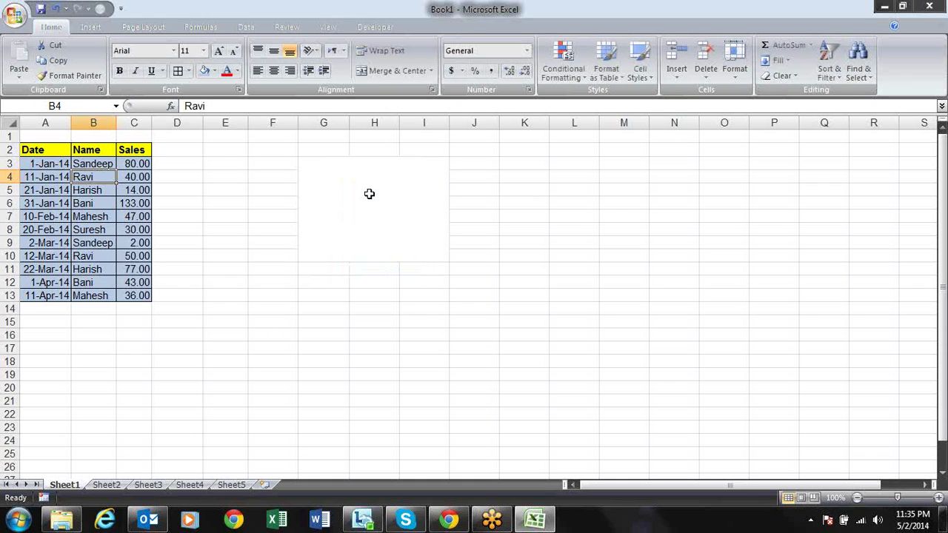
# - Paste a linked picture of A2:C13 beside the table over columns G–I, shrunk to 75%
pyautogui.moveTo(37, 149); pyautogui.dragTo(126, 294)
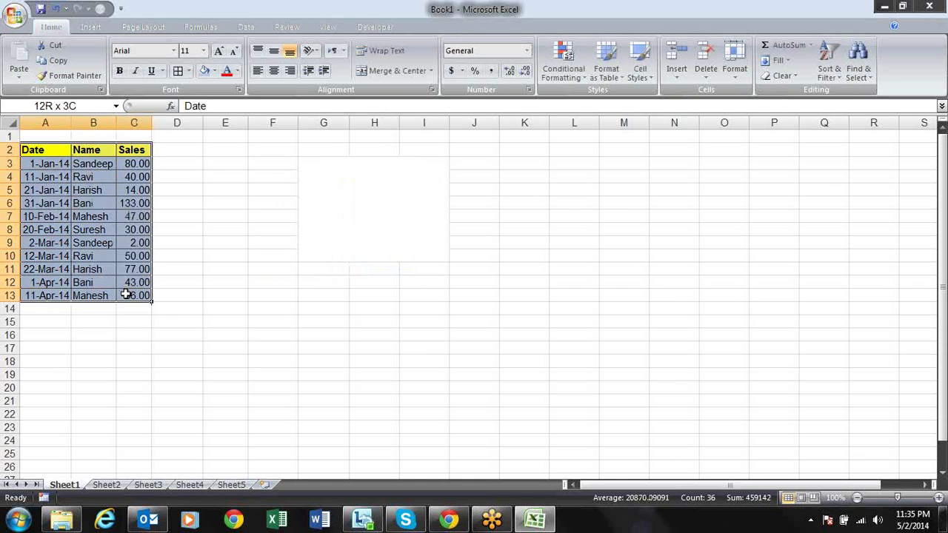
pyautogui.hotkey('ctrl', 'c')
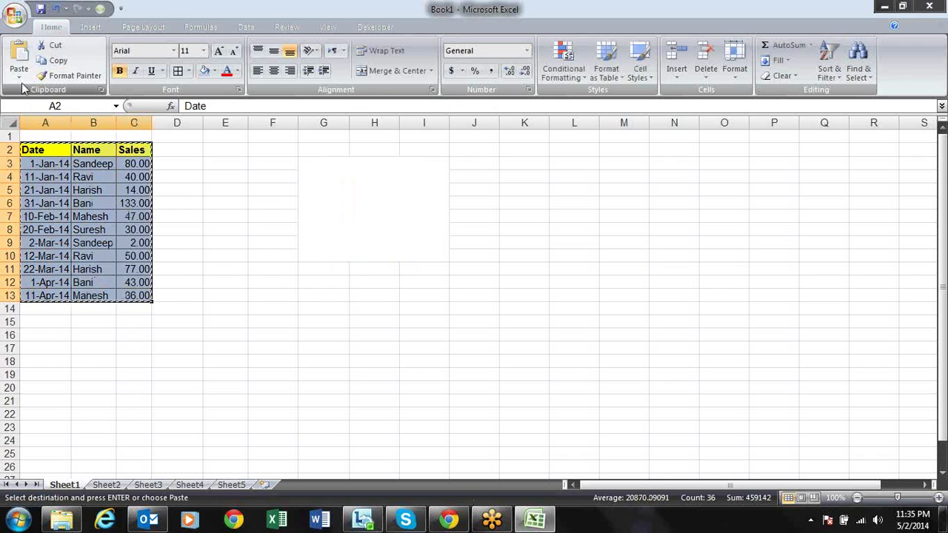
pyautogui.click(19, 77)
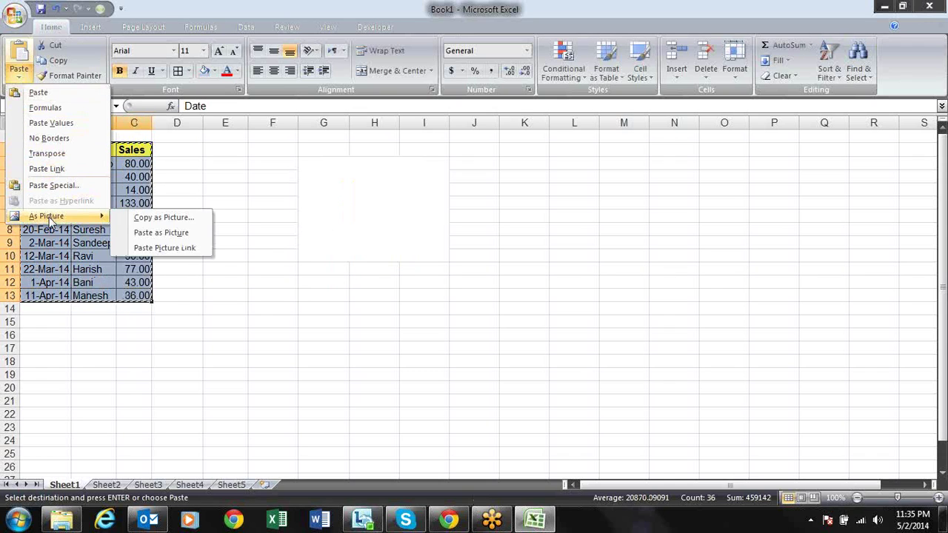
pyautogui.click(144, 249)
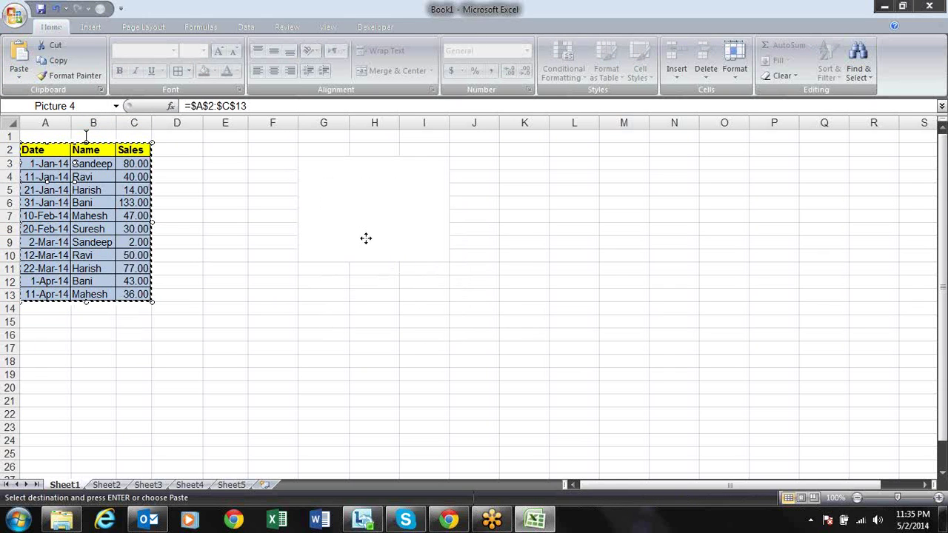
pyautogui.moveTo(366, 238); pyautogui.dragTo(373, 243)
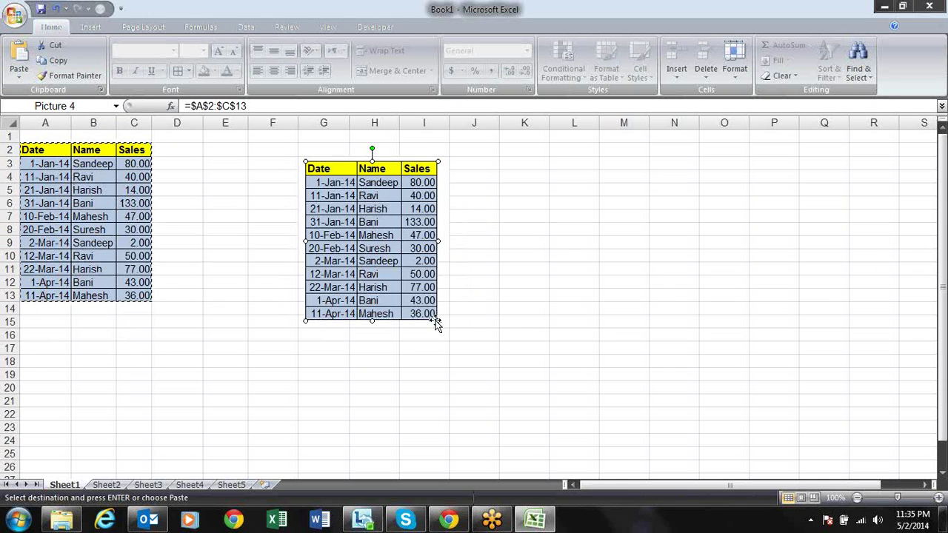
pyautogui.moveTo(437, 326)
pyautogui.mouseDown()
pyautogui.moveTo(403, 263)
pyautogui.moveTo(405, 280)
pyautogui.mouseUp()
pyautogui.press('Escape')
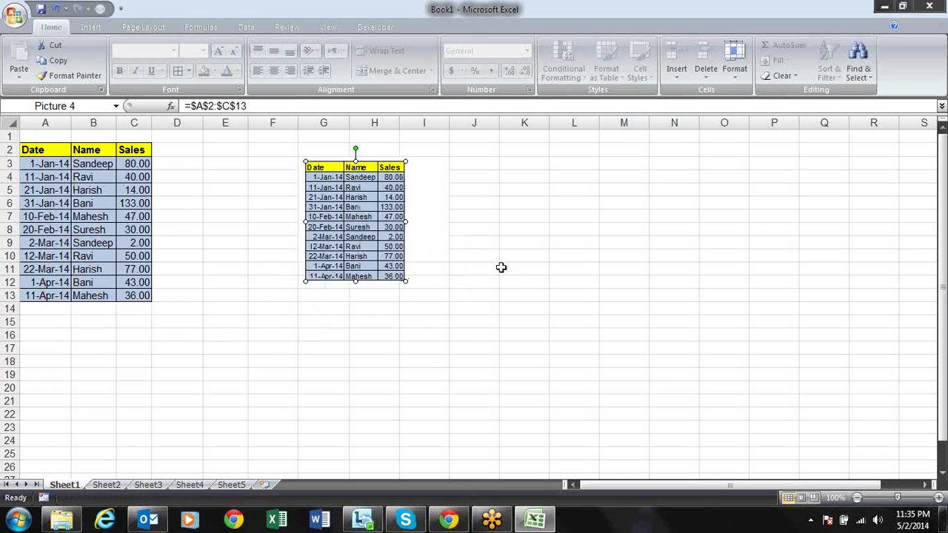
# - Change cell B3 back to 'Pradeep'
pyautogui.click(88, 165)
pyautogui.write('Pr')
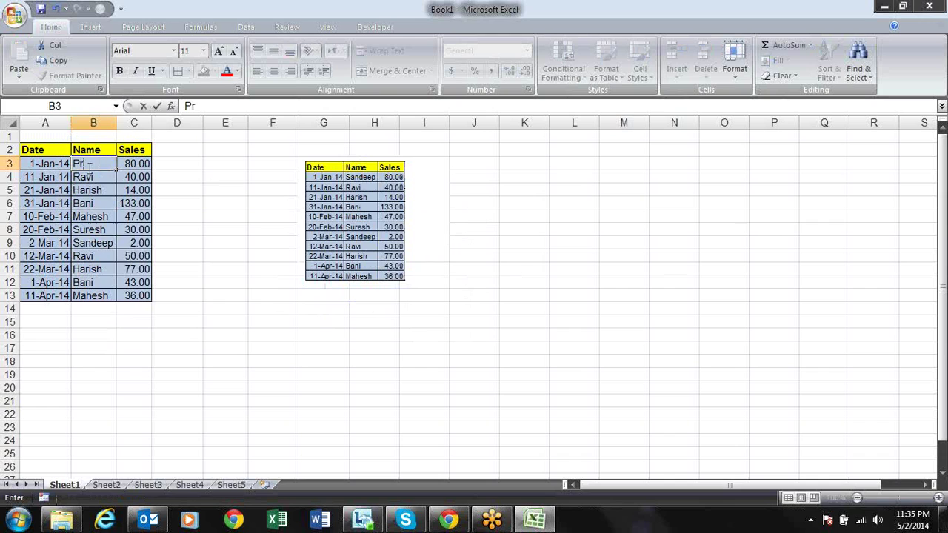
pyautogui.press('Return')
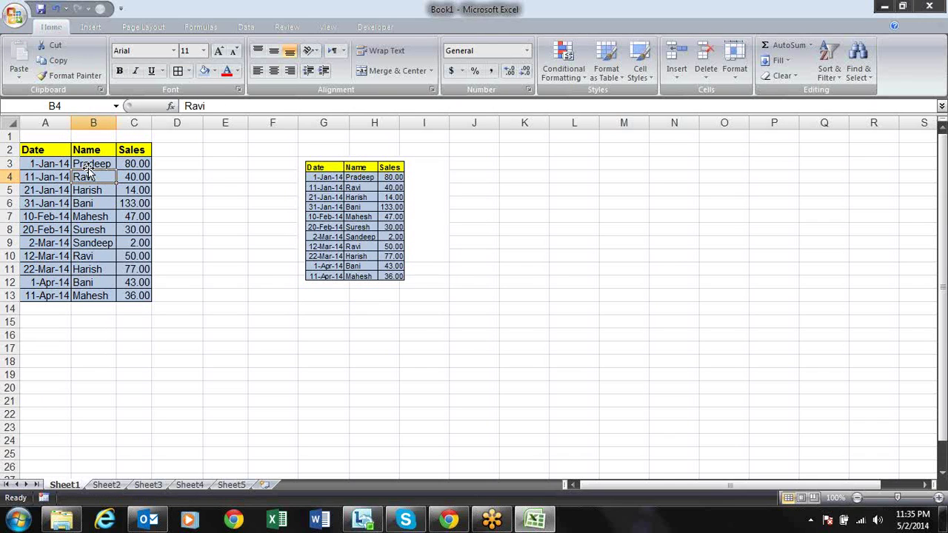
# - Fill rows A5:C8 red and confirm the linked picture mirrors the change
pyautogui.moveTo(44, 189); pyautogui.dragTo(131, 231)
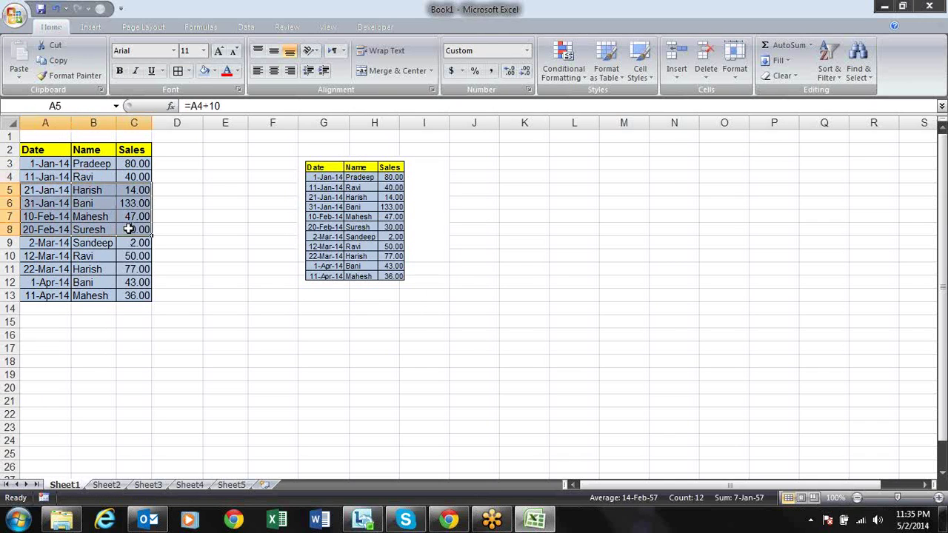
pyautogui.click(214, 73)
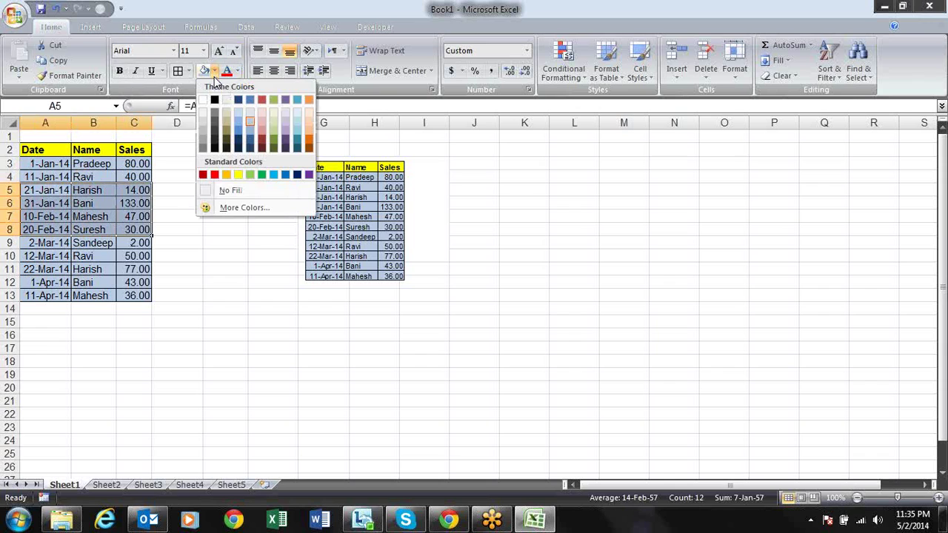
pyautogui.click(260, 135)
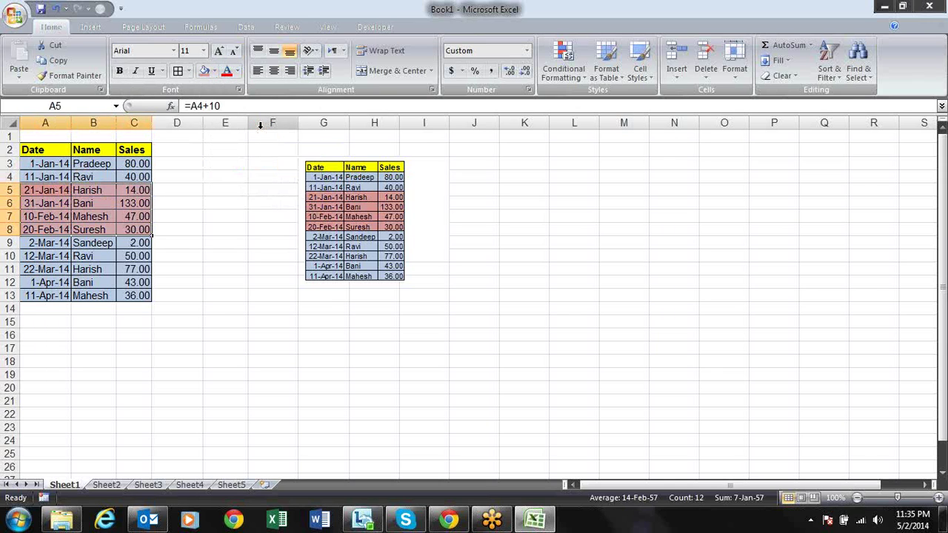
pyautogui.click(559, 210)
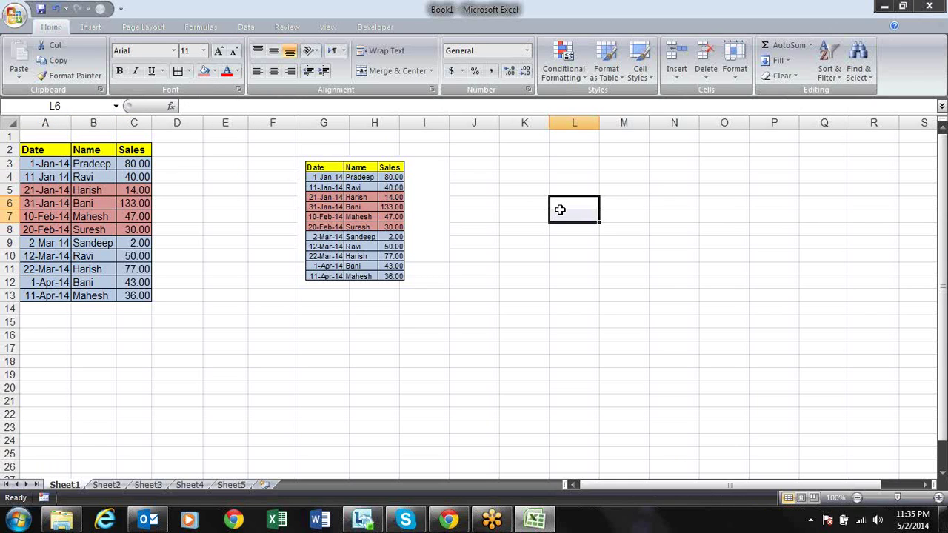
pyautogui.click(391, 199)
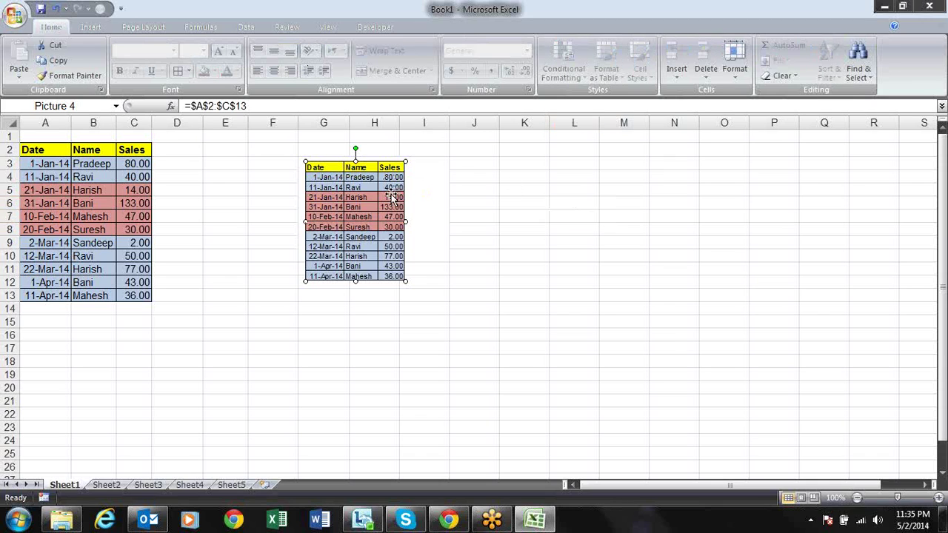